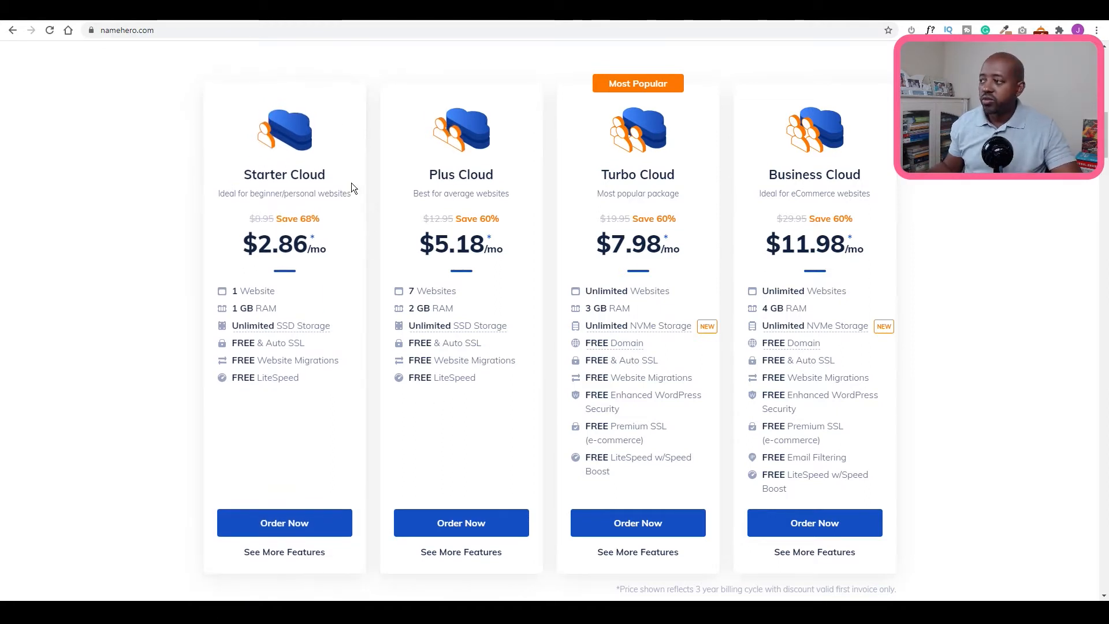
# In a new tab, go to joshuaostewart.com/dreamhost and open DreamHost's Shared Website Hosting plans.
pyautogui.click(334, 19)
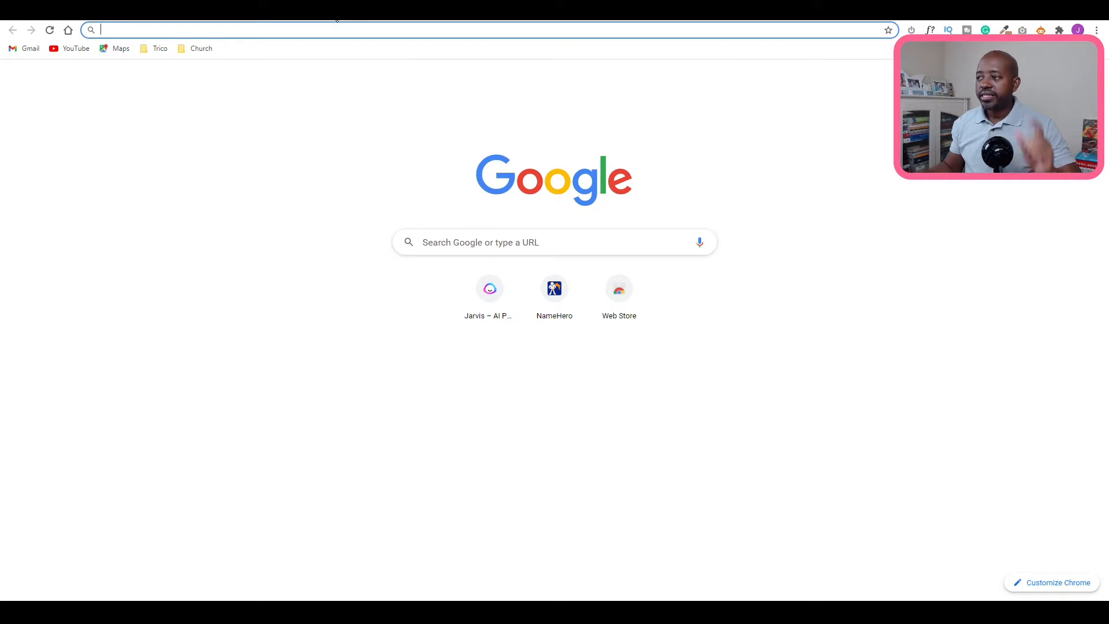
pyautogui.write('joshua')
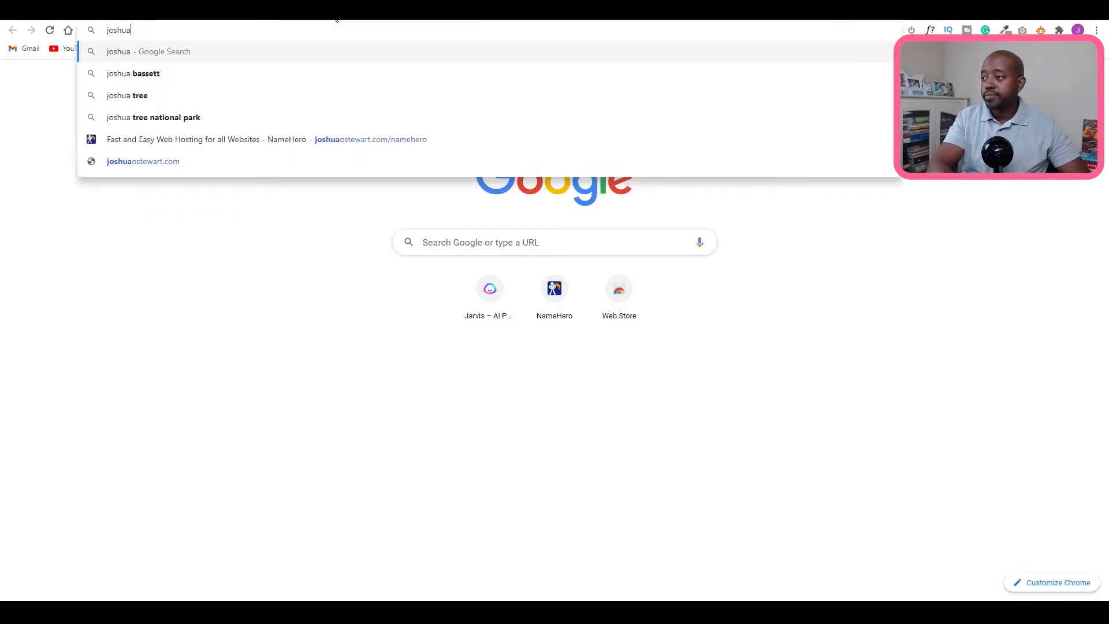
pyautogui.write('ostewart.com/dreamhost')
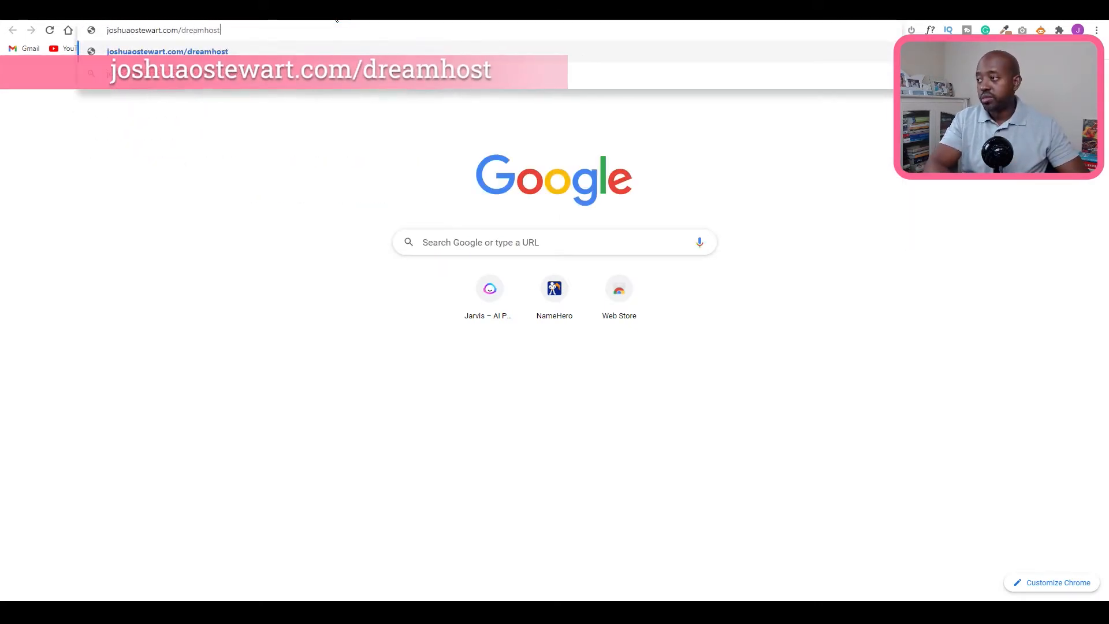
pyautogui.press('Return')
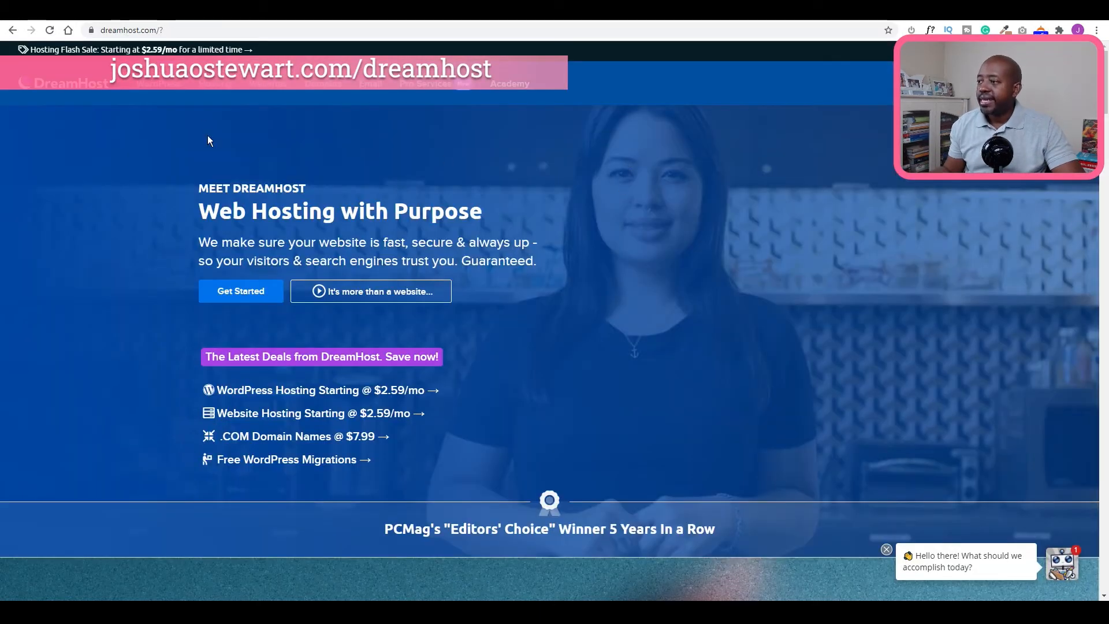
pyautogui.moveTo(215, 83)
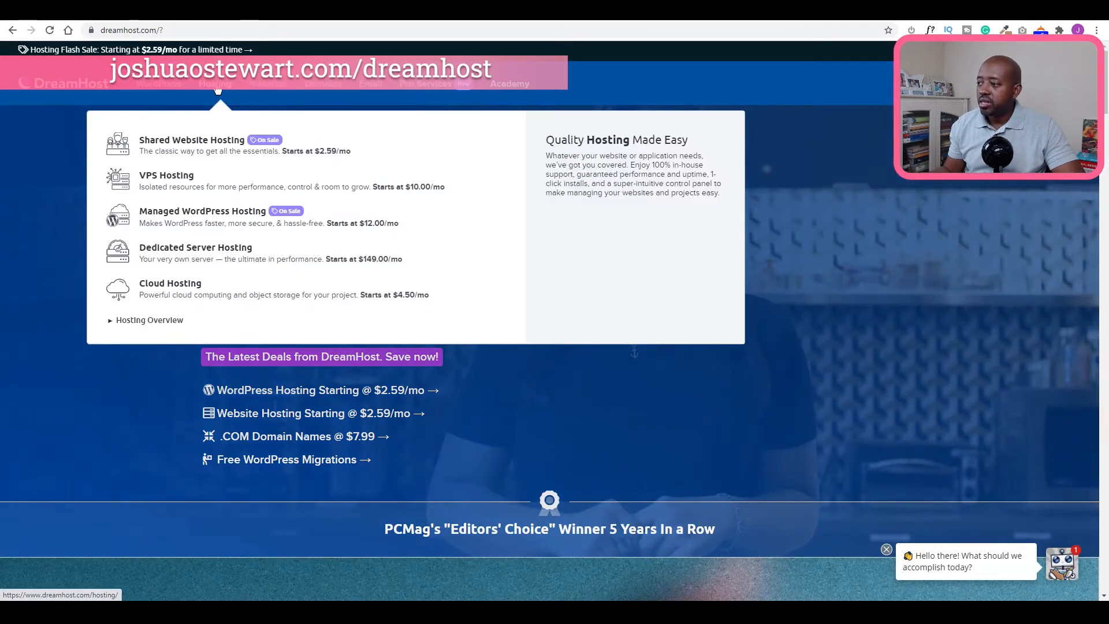
pyautogui.click(203, 144)
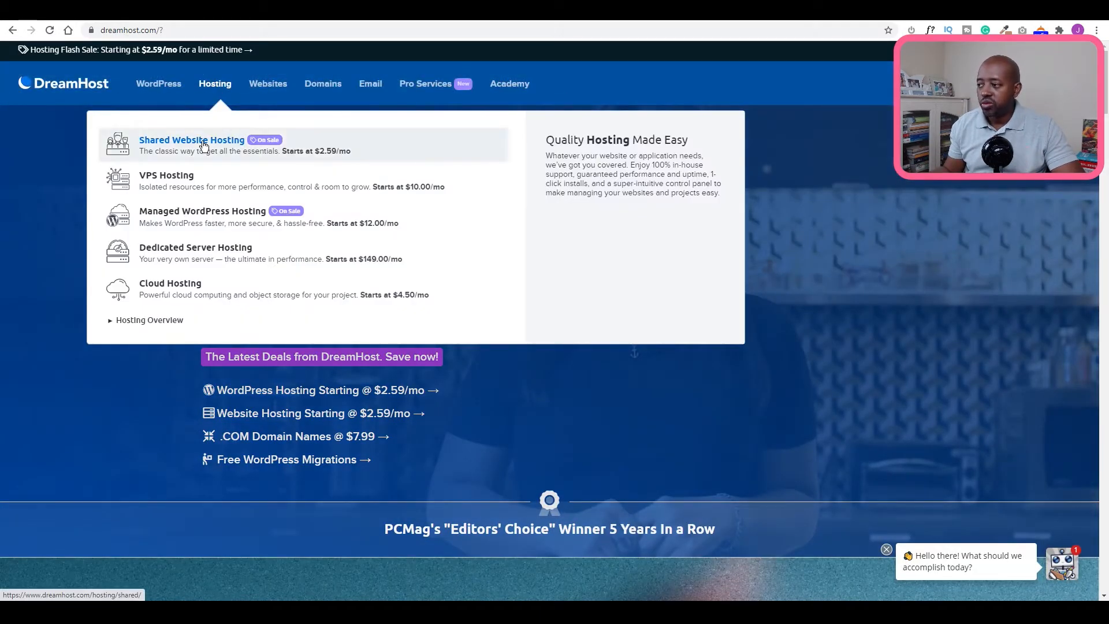
# Show plan prices for the 1 Year term and start signing up for Shared Unlimited.
pyautogui.scroll(-8, 681, 223)
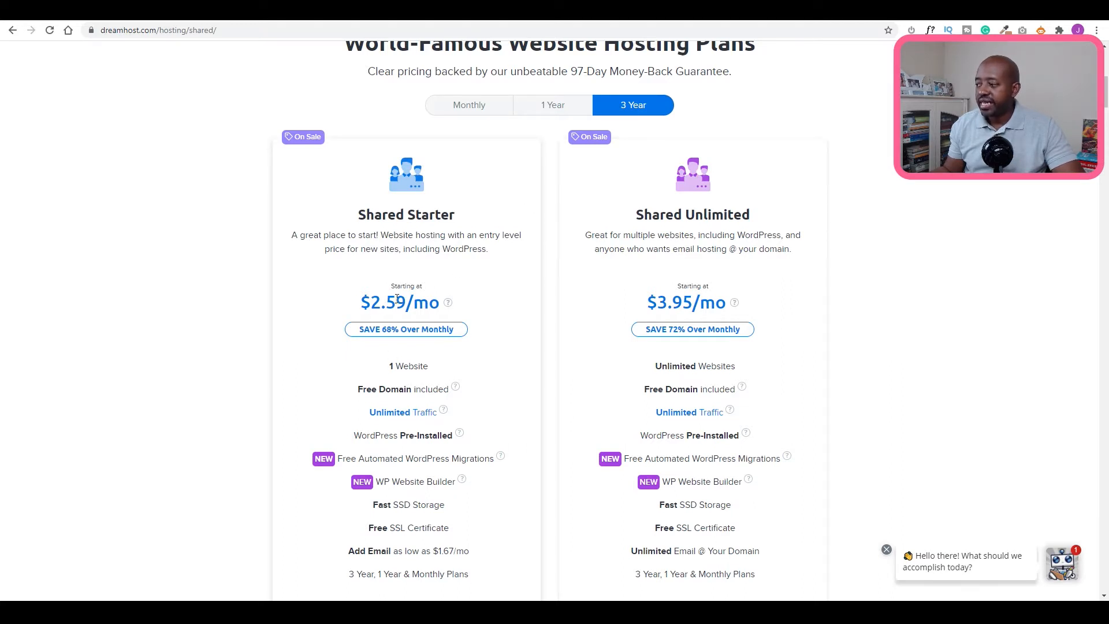
pyautogui.moveTo(448, 306)
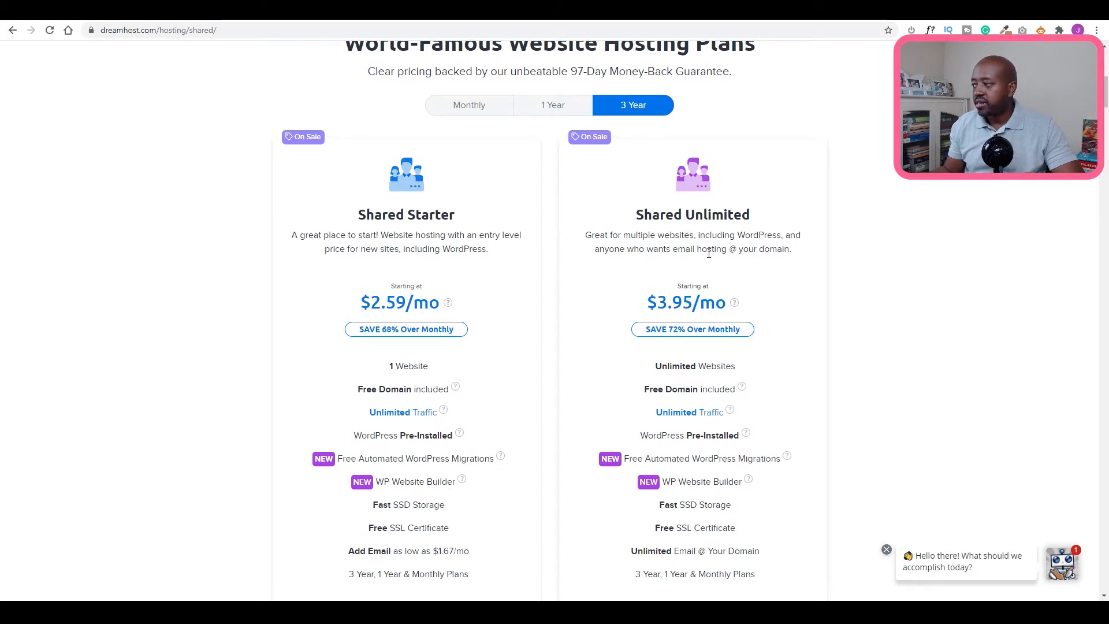
pyautogui.moveTo(734, 305)
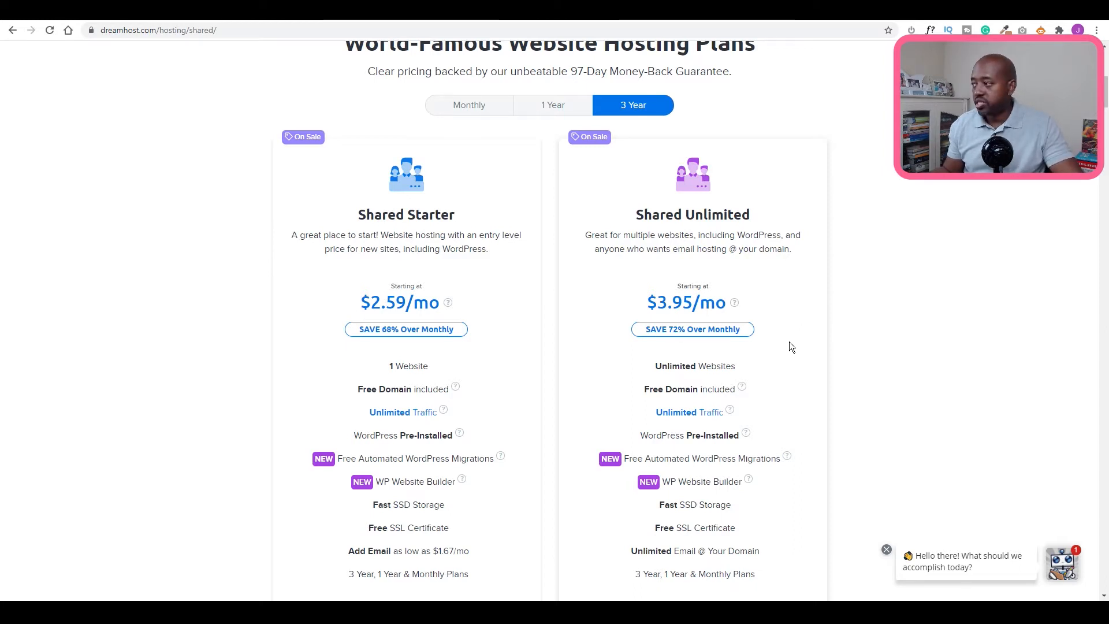
pyautogui.click(565, 104)
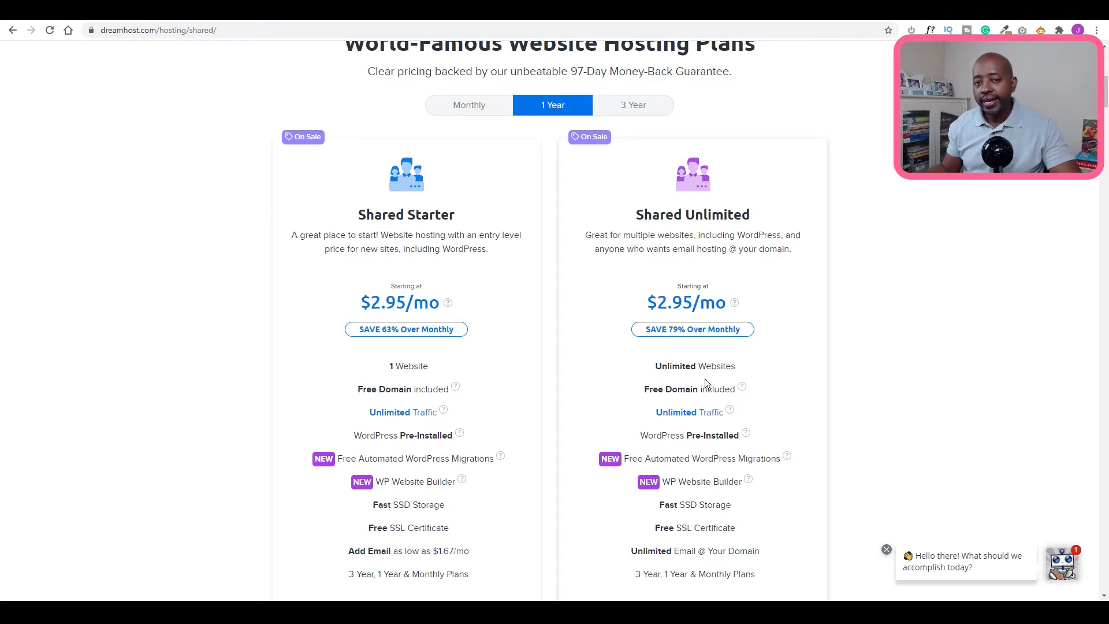
pyautogui.scroll(-4, 736, 351)
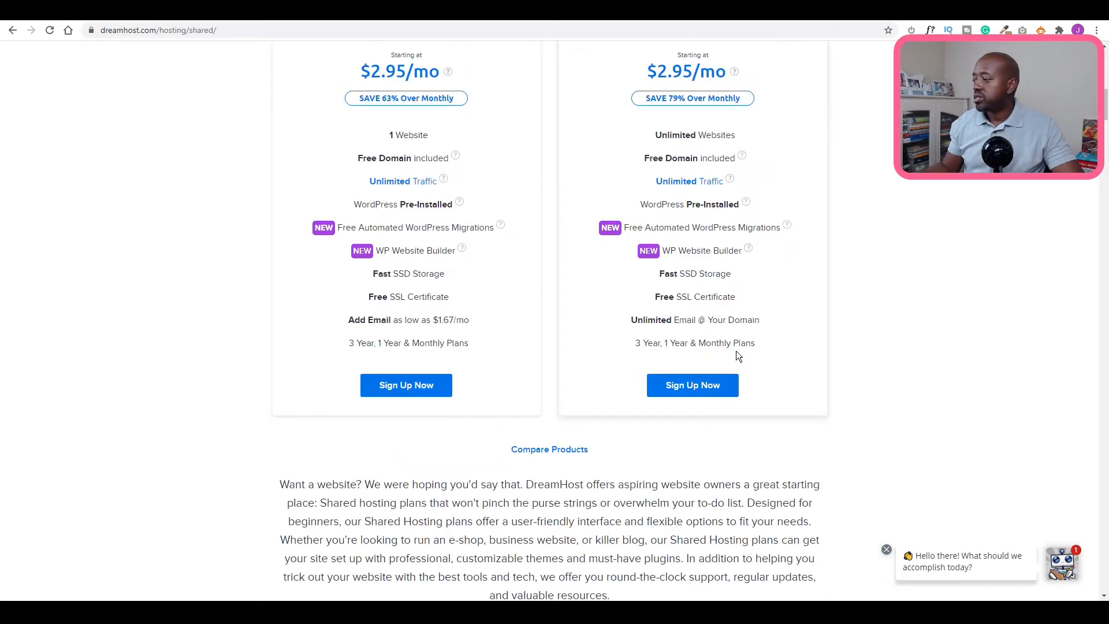
pyautogui.click(691, 386)
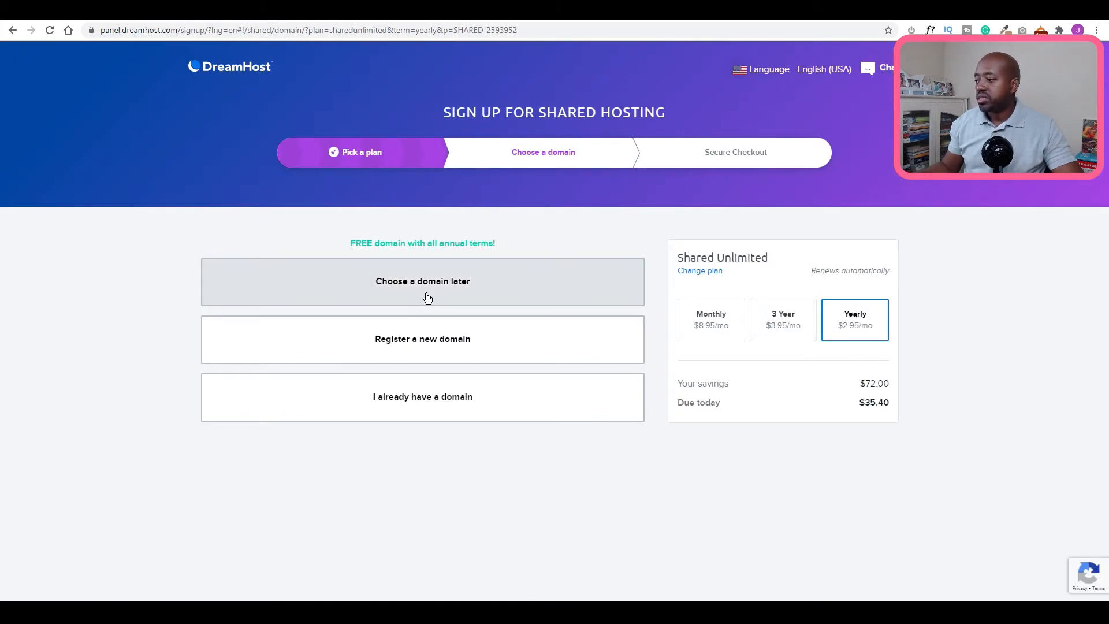
# Register sunstaycation.com as a new domain, adding it for $0.00 and continuing to Secure Checkout.
pyautogui.click(438, 345)
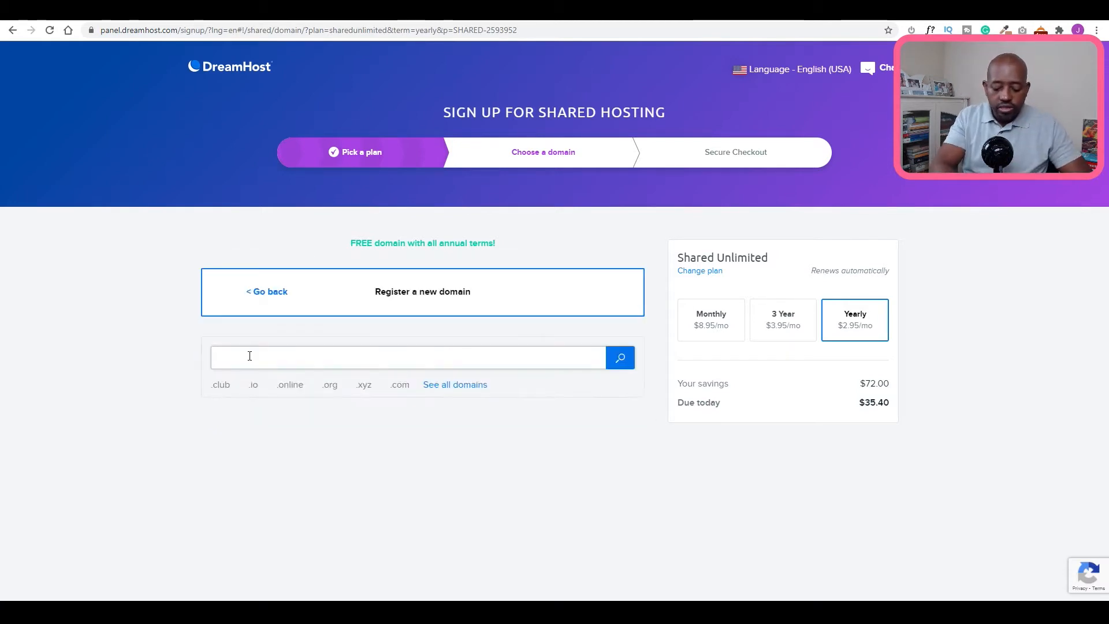
pyautogui.write('sunstaycation.com')
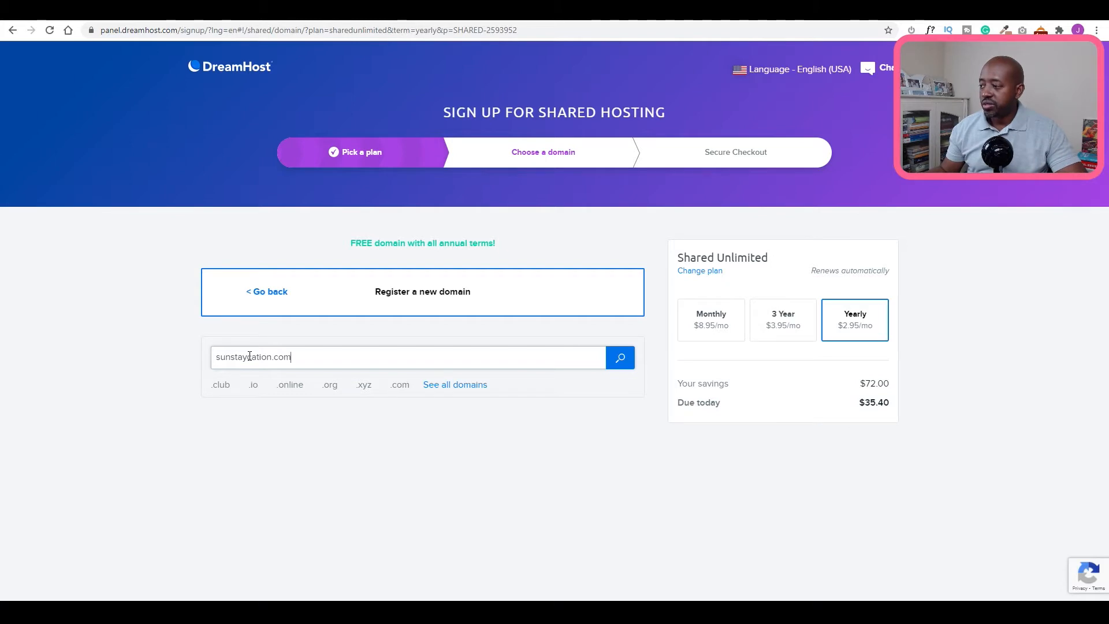
pyautogui.click(622, 364)
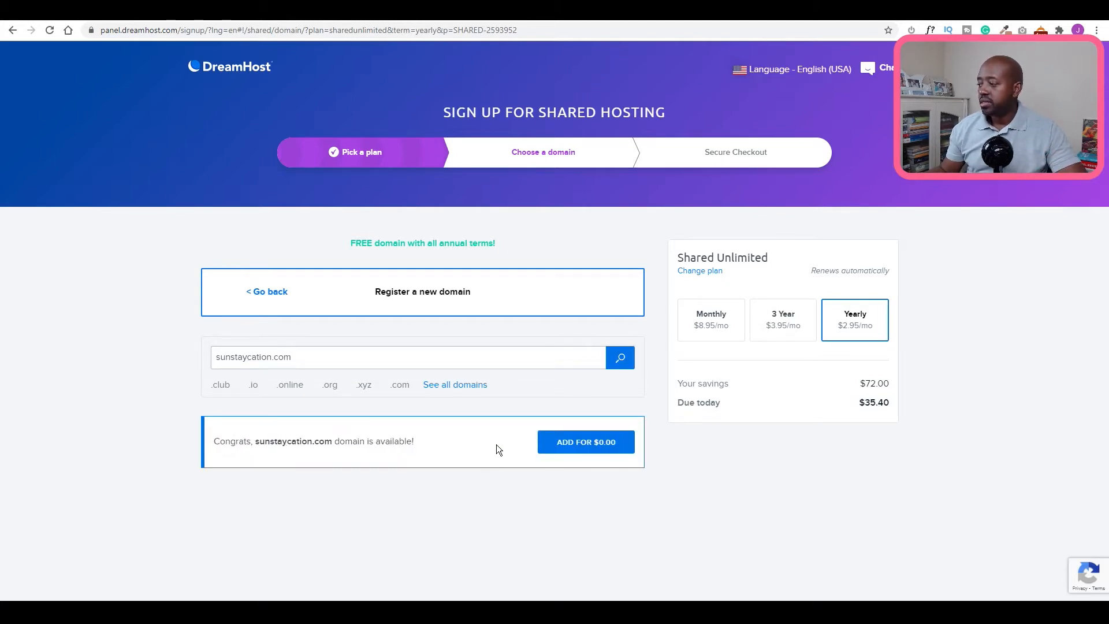
pyautogui.click(578, 446)
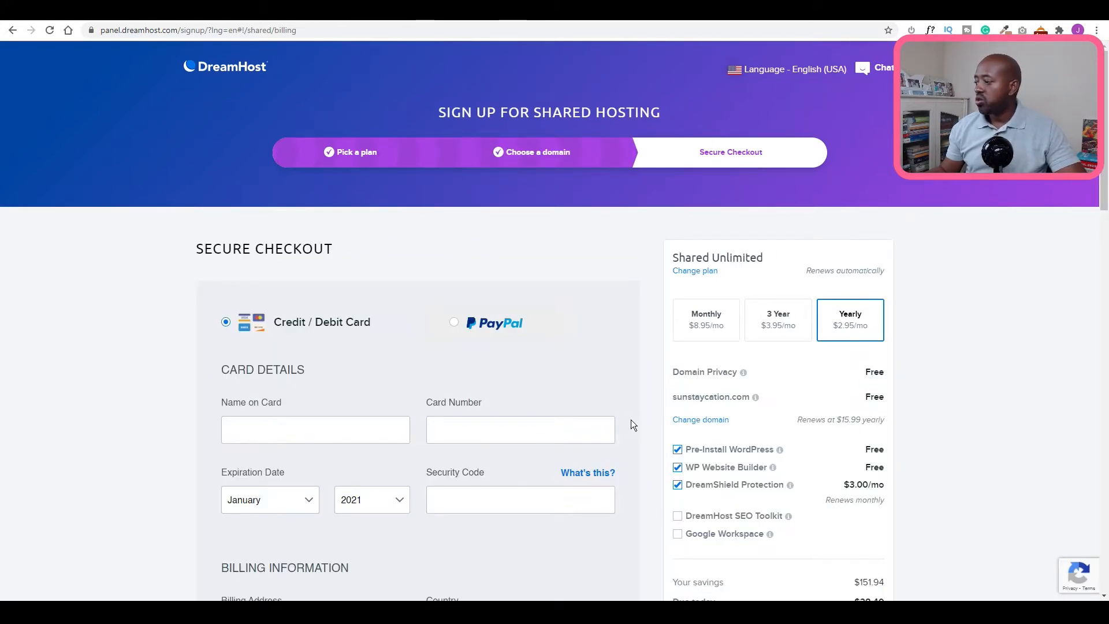
# Drop the WP Website Builder and DreamShield Protection add-ons and finish the checkout.
pyautogui.scroll(-6, 620, 427)
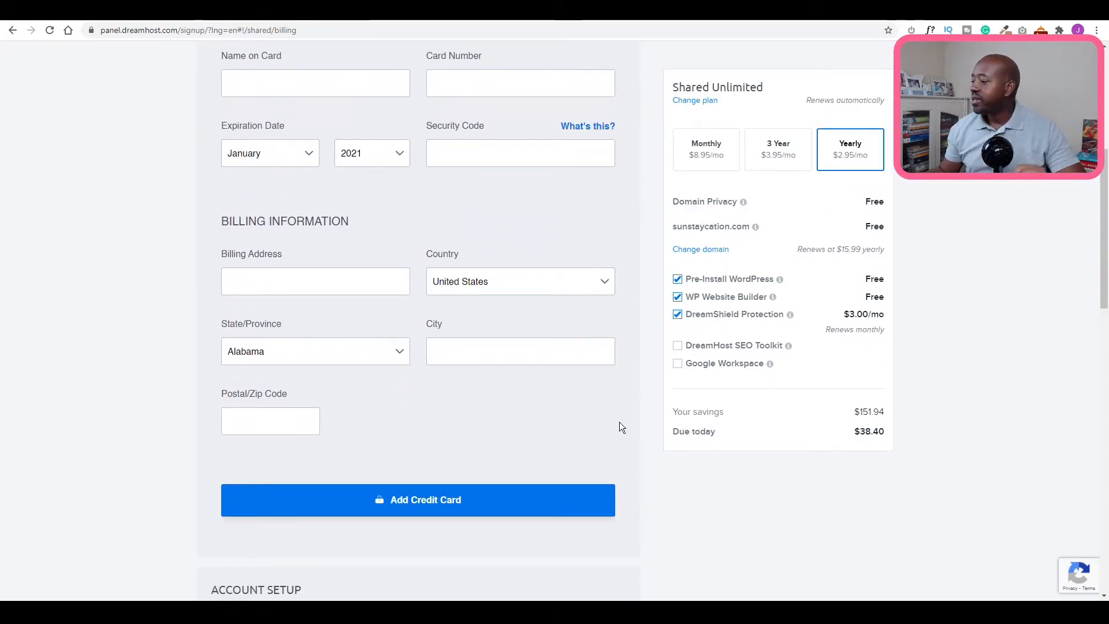
pyautogui.scroll(-6, 619, 422)
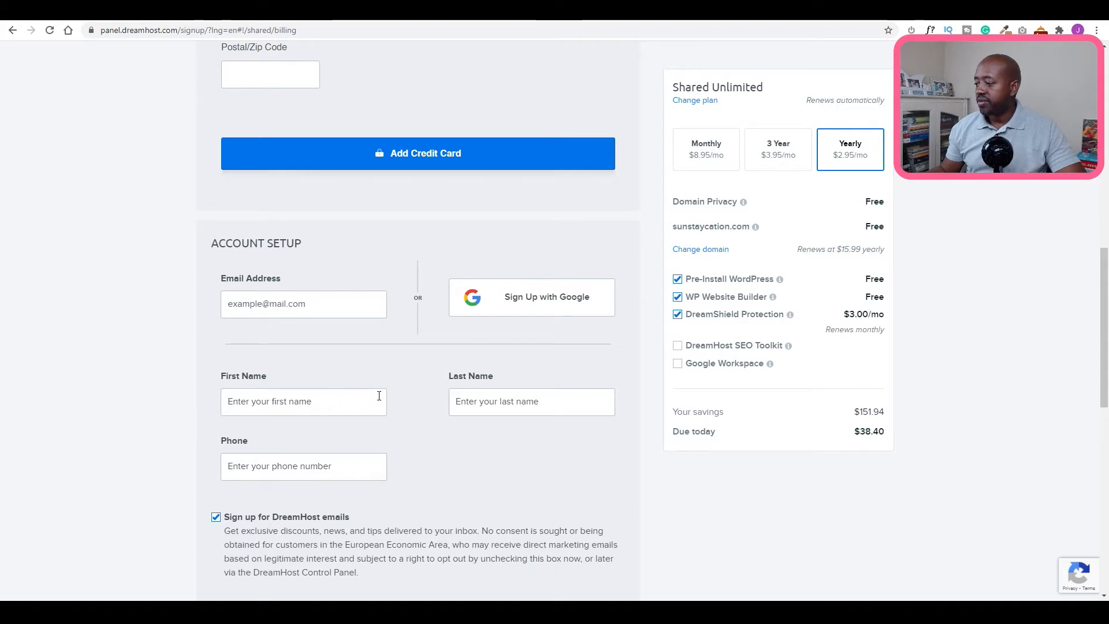
pyautogui.scroll(-2, 510, 408)
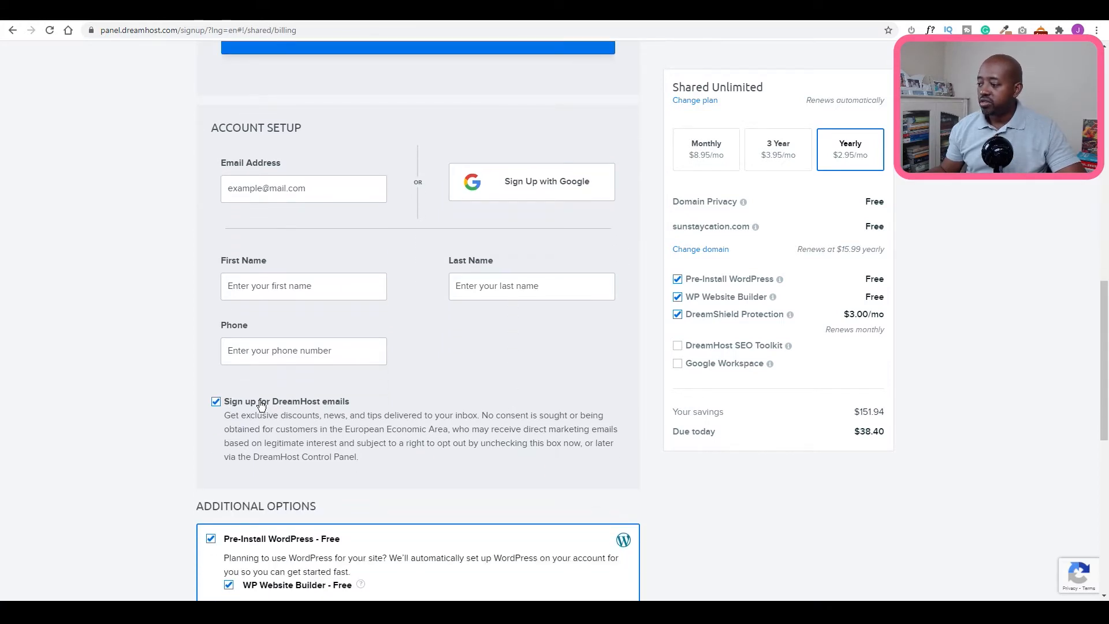
pyautogui.scroll(-2, 333, 405)
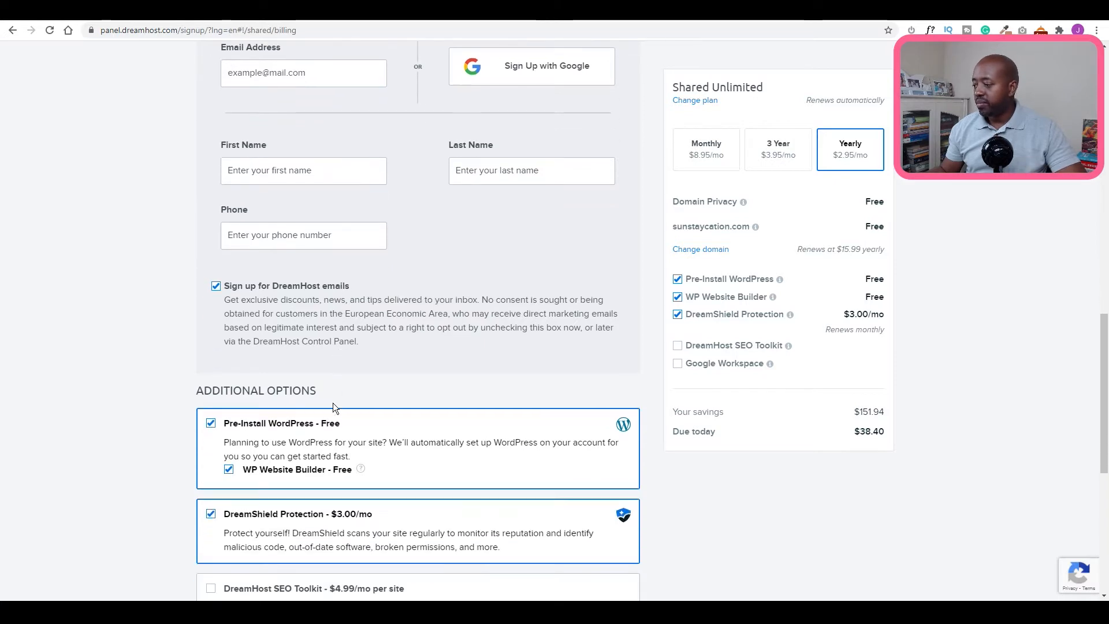
pyautogui.scroll(-1, 333, 403)
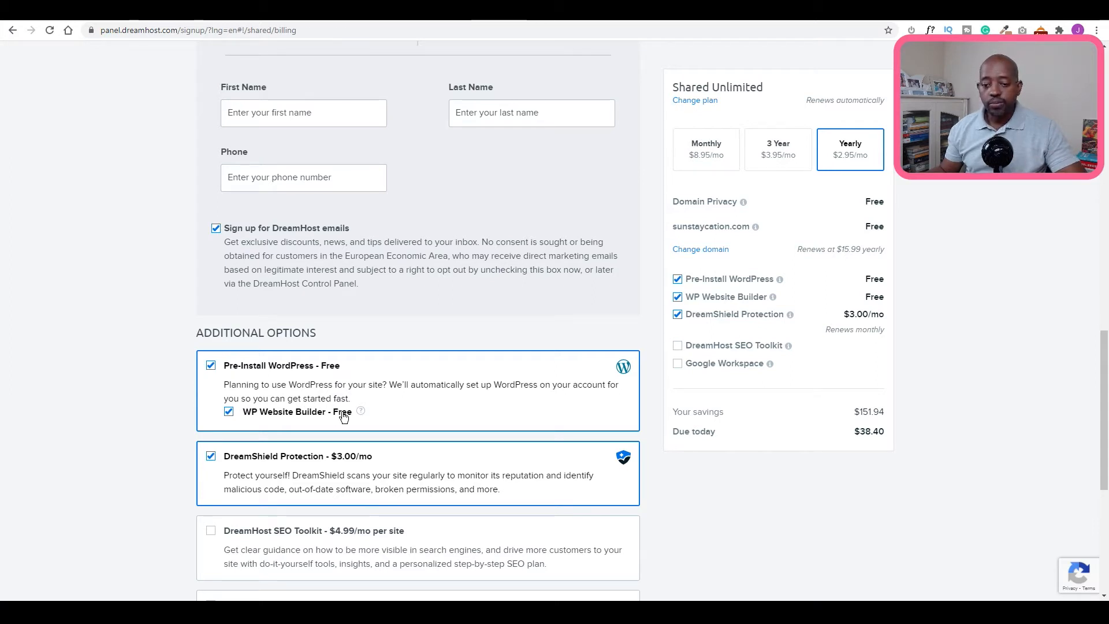
pyautogui.click(228, 412)
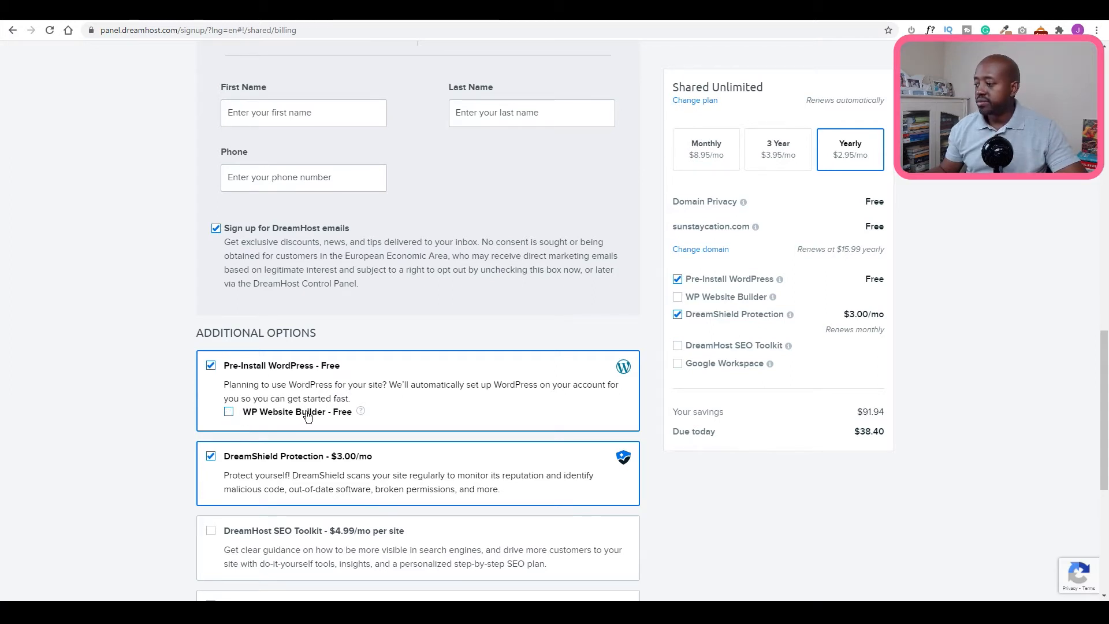
pyautogui.click(211, 462)
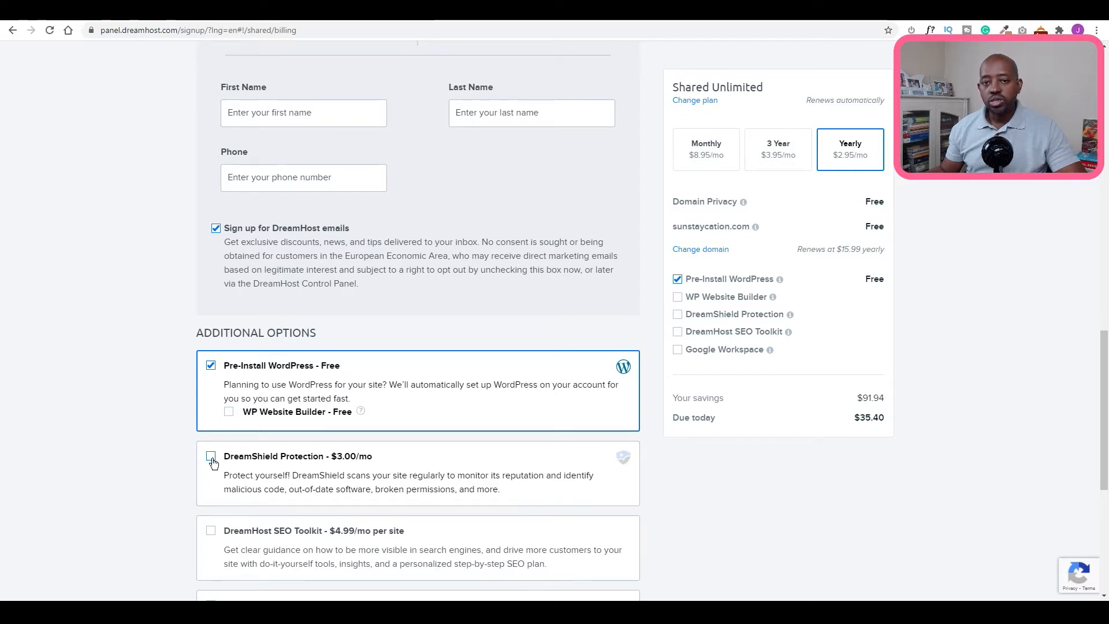
pyautogui.scroll(-2, 245, 435)
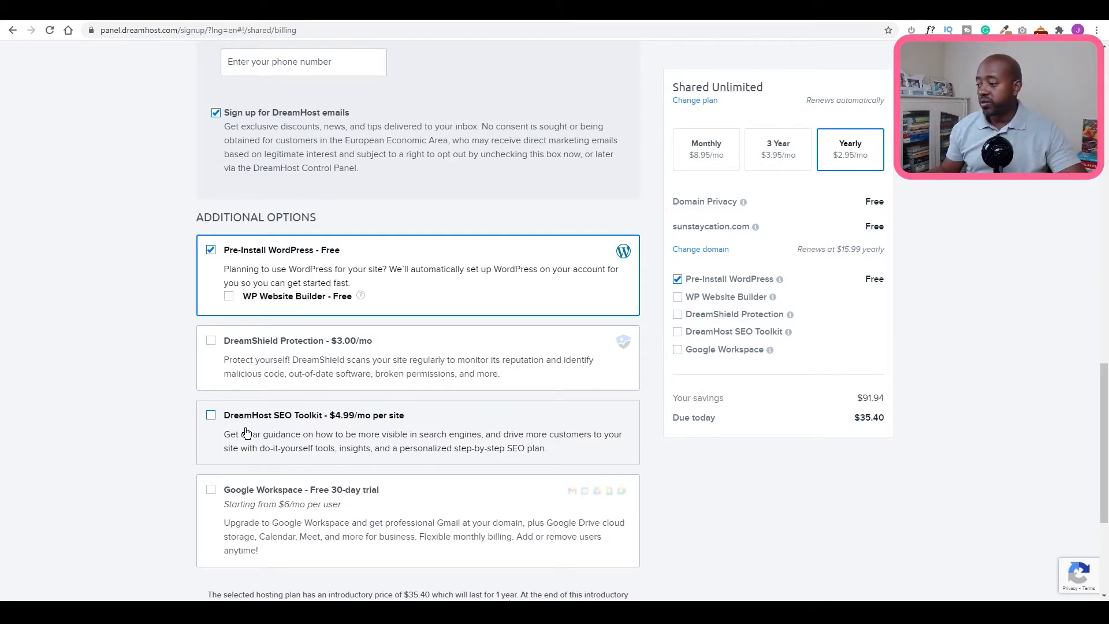
pyautogui.scroll(-1, 244, 432)
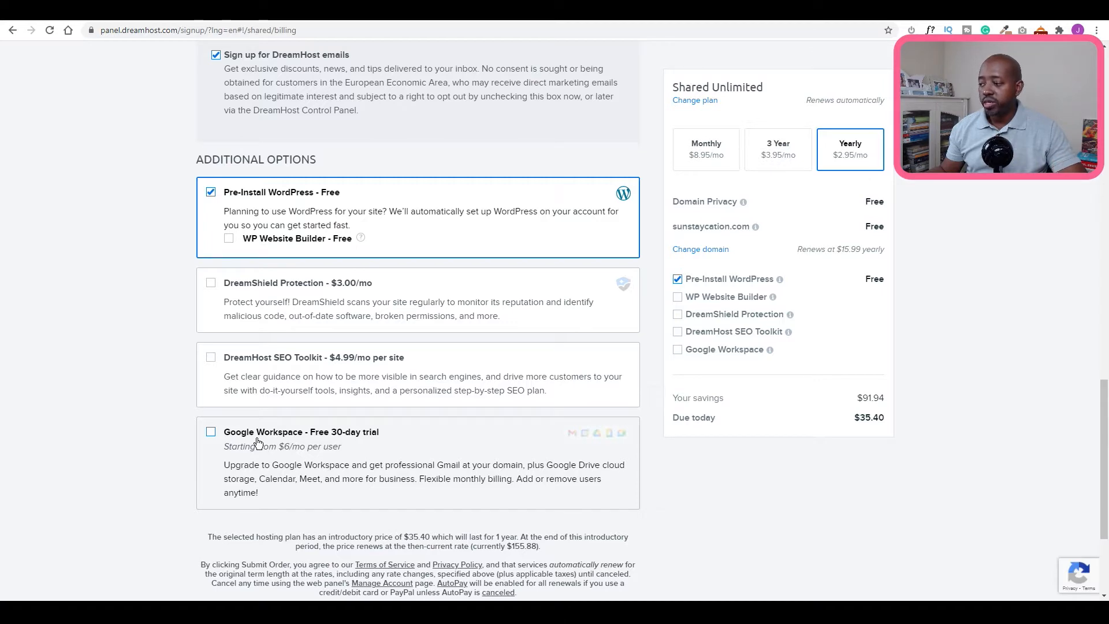
pyautogui.scroll(-3, 444, 270)
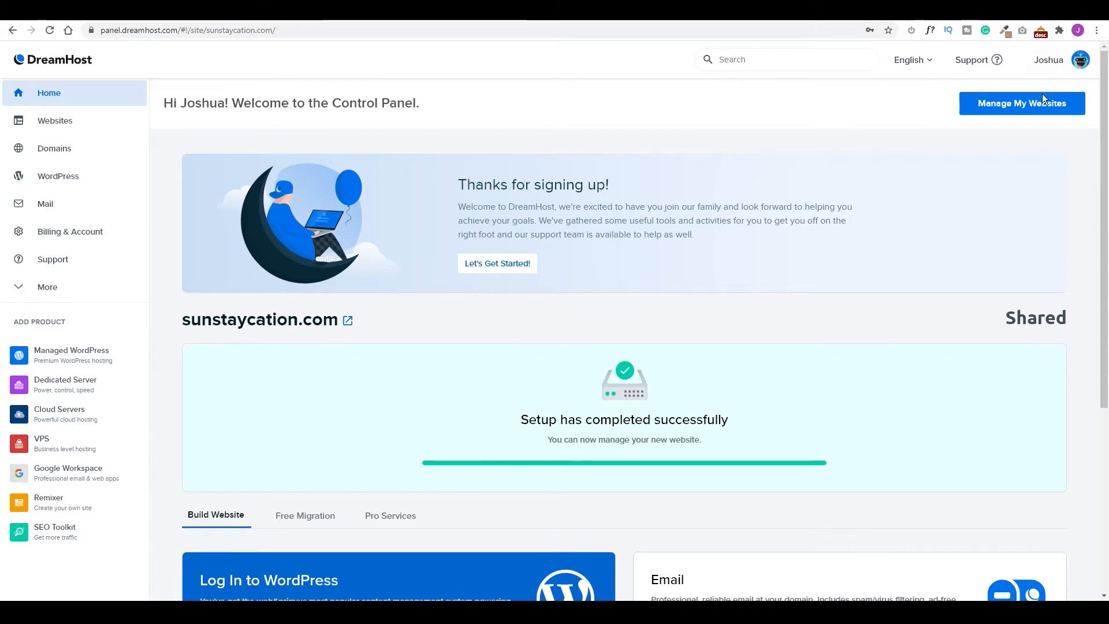
# Select the free Let's Encrypt certificate in sunstaycation.com's SSL Security settings.
pyautogui.click(1014, 104)
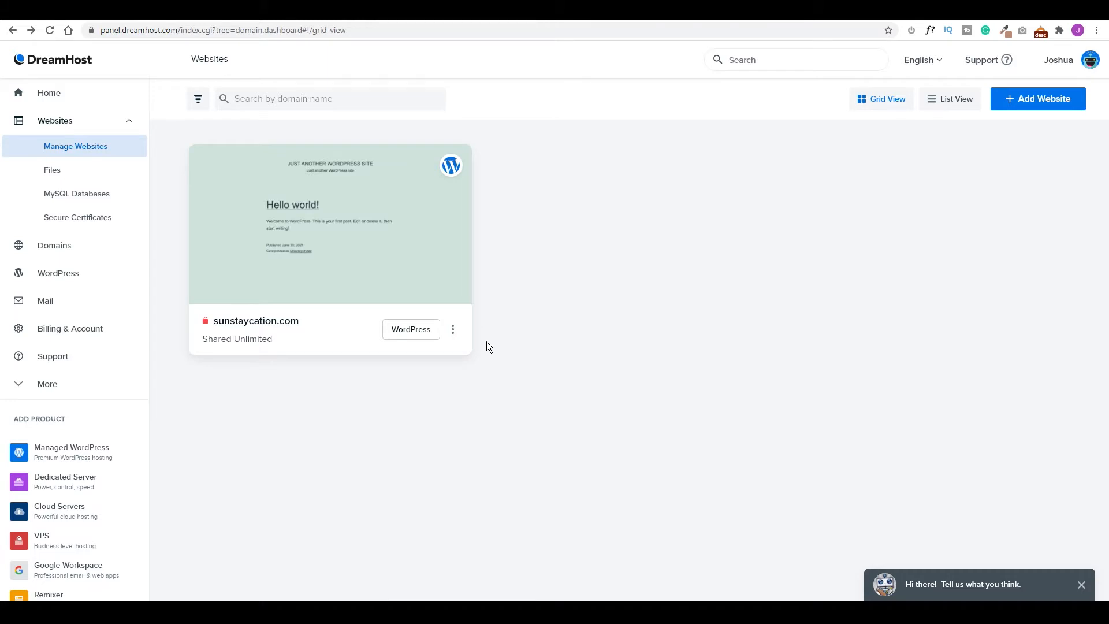
pyautogui.click(453, 330)
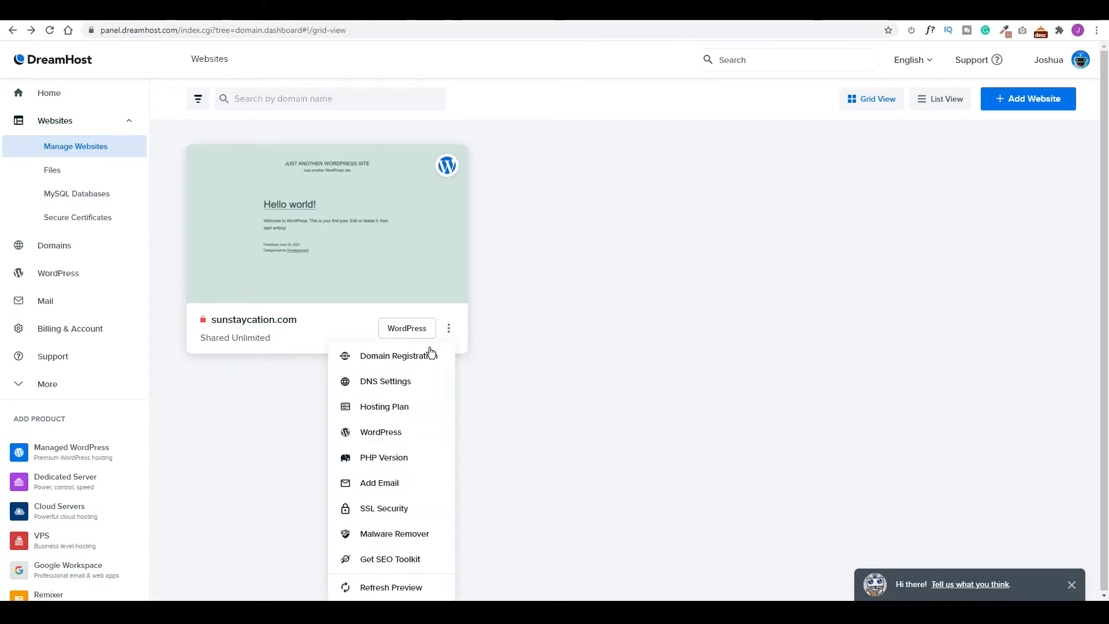
pyautogui.click(383, 510)
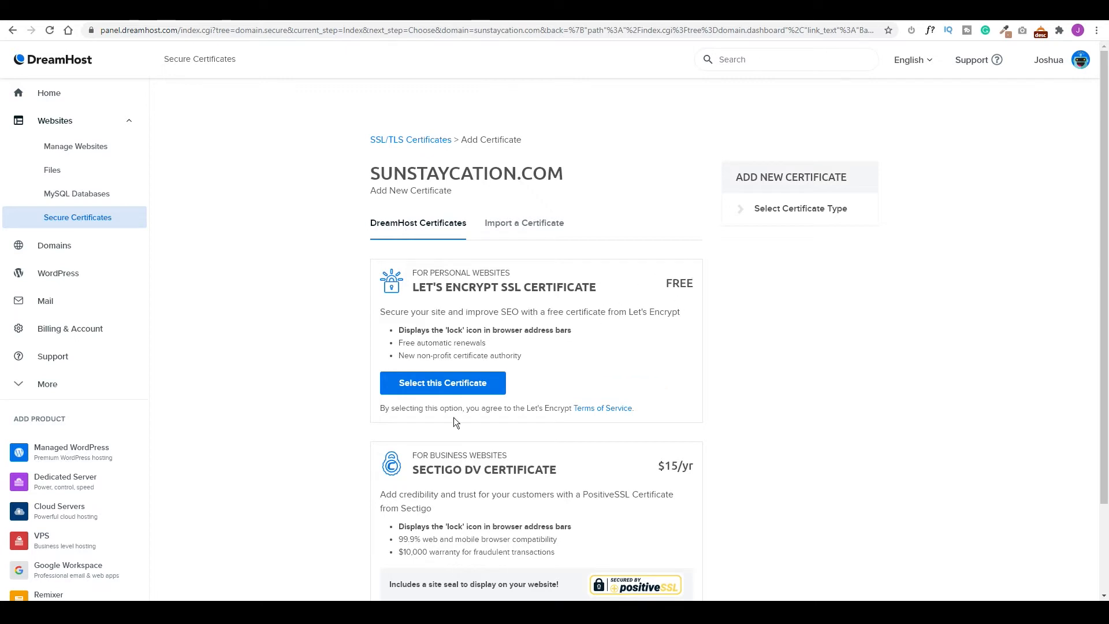
pyautogui.click(441, 387)
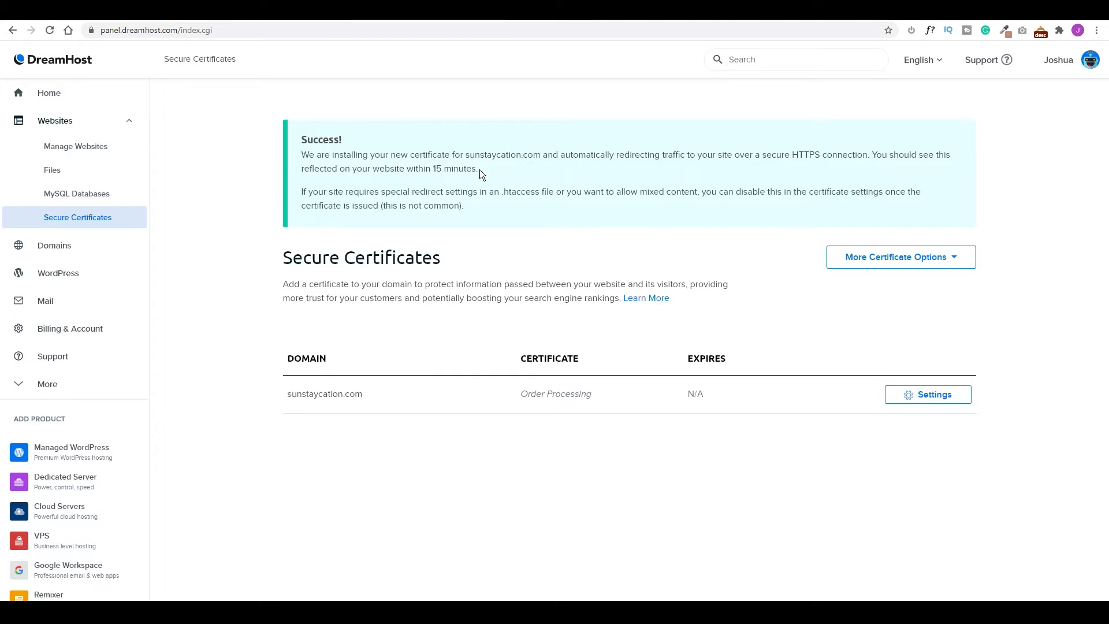
pyautogui.click(44, 300)
# Start a new reservations email address named Sun Staycation with a strong password.
pyautogui.click(89, 233)
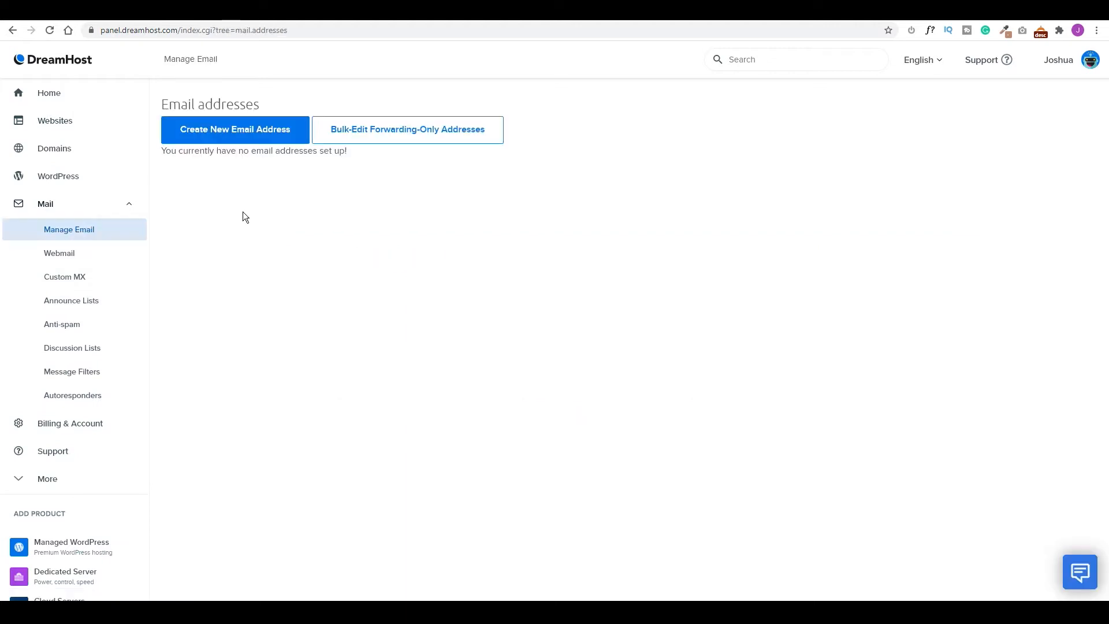
pyautogui.click(231, 138)
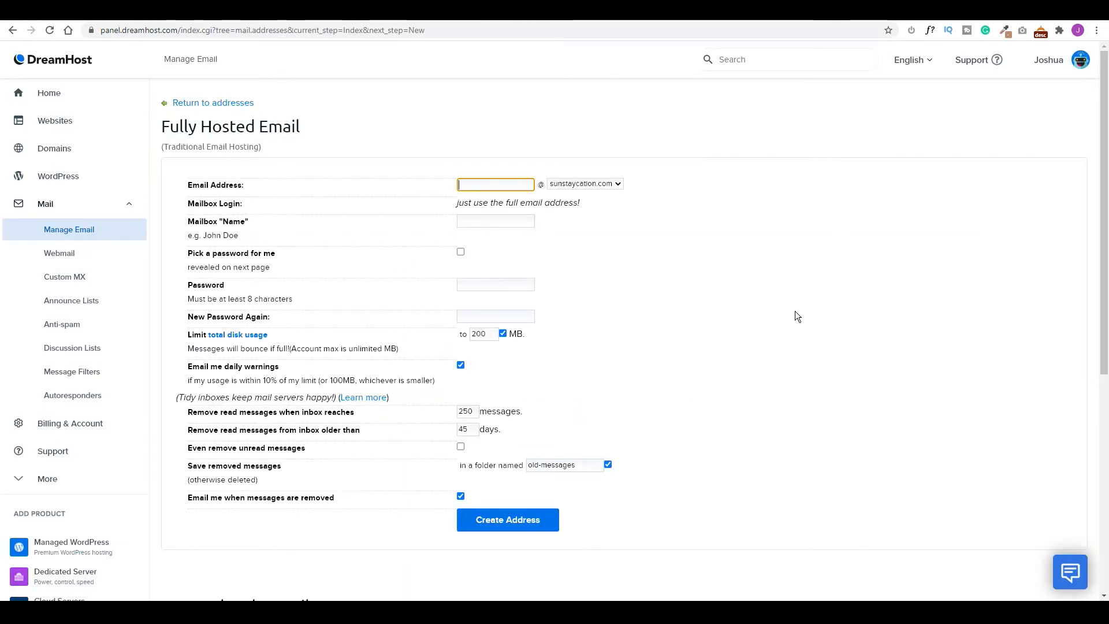
pyautogui.press('Tab')
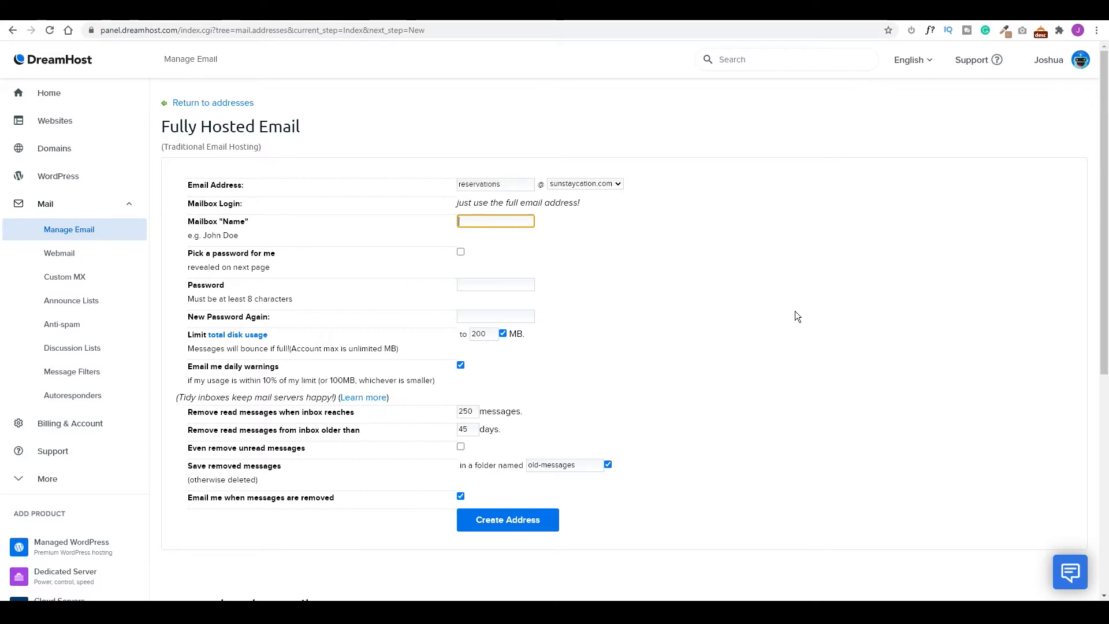
pyautogui.write('Sun Staycation')
pyautogui.click(511, 286)
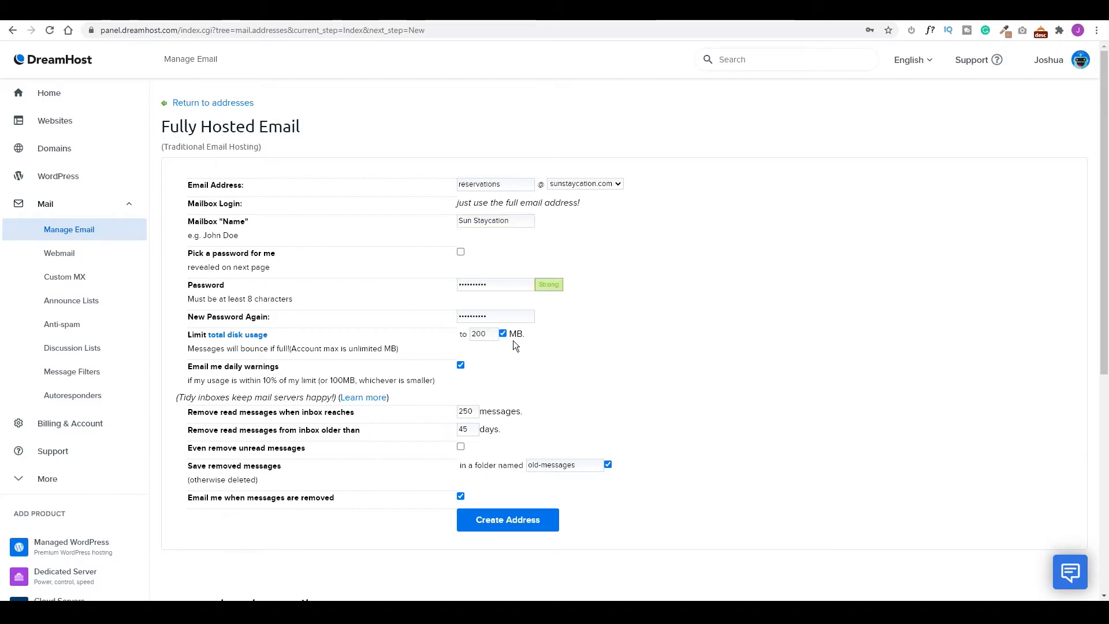
# Set a 5000 MB disk limit and 2000-message inbox limit, then create the address.
pyautogui.moveTo(479, 334); pyautogui.dragTo(460, 337)
pyautogui.write('5000')
pyautogui.click(477, 412)
pyautogui.write('0')
pyautogui.click(470, 429)
pyautogui.click(513, 530)
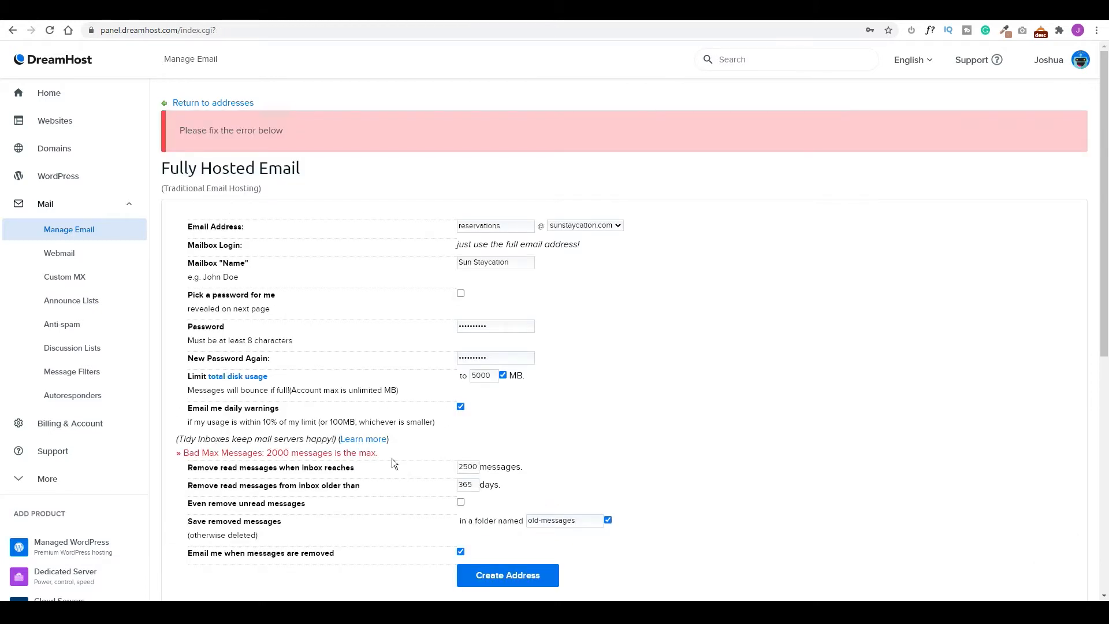
pyautogui.moveTo(467, 467); pyautogui.dragTo(463, 467)
pyautogui.write('0')
pyautogui.click(507, 582)
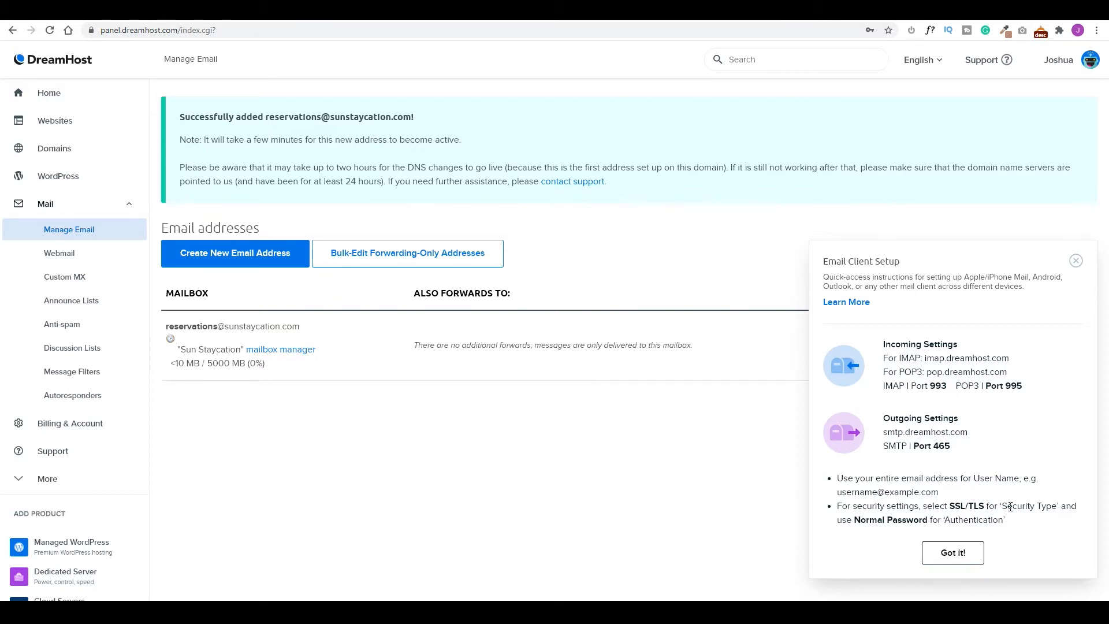
# Close the email setup panel and save a custom new WordPress admin password.
pyautogui.click(952, 558)
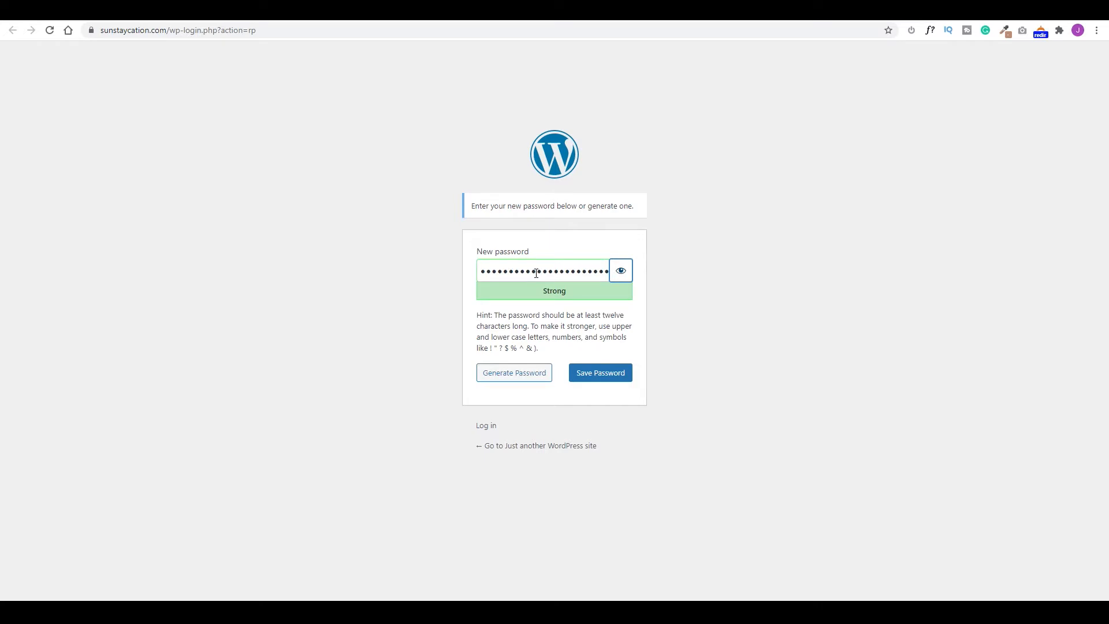
pyautogui.hotkey('ctrl', 'a')
pyautogui.hotkey('ctrl', 'v')
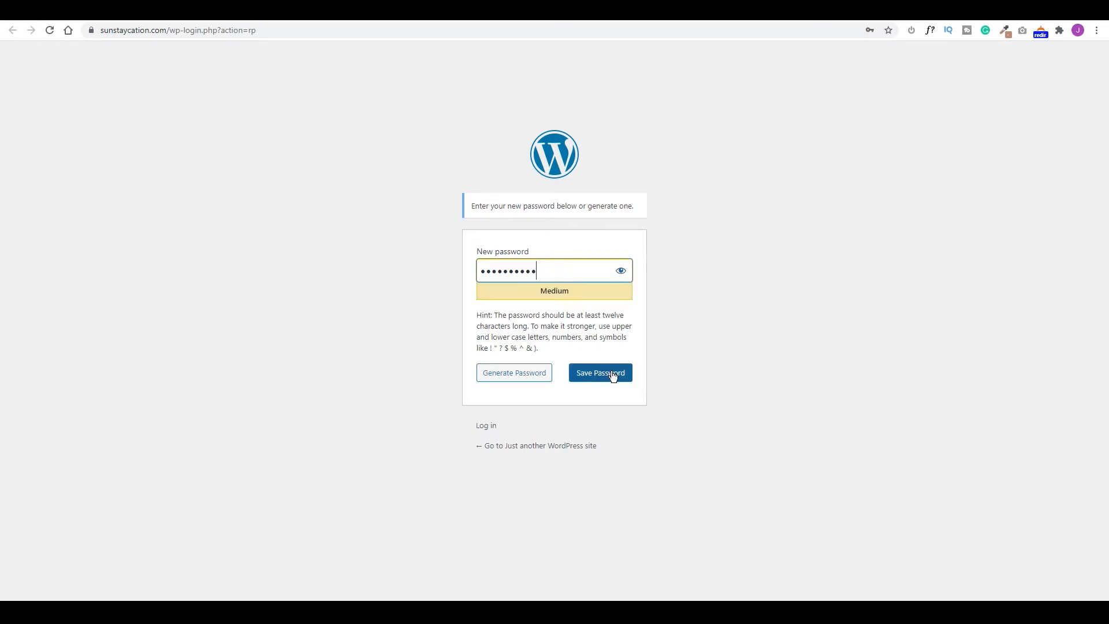
pyautogui.click(605, 375)
pyautogui.click(586, 208)
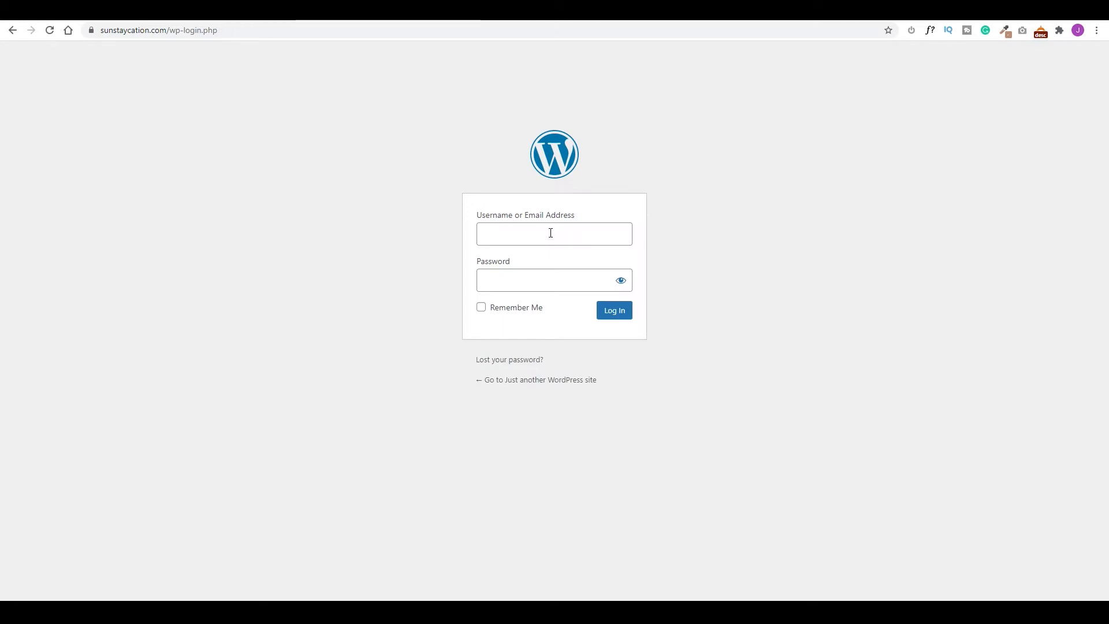
# Log in with Remember Me, let the browser save the password, and dismiss the Welcome panel.
pyautogui.click(482, 313)
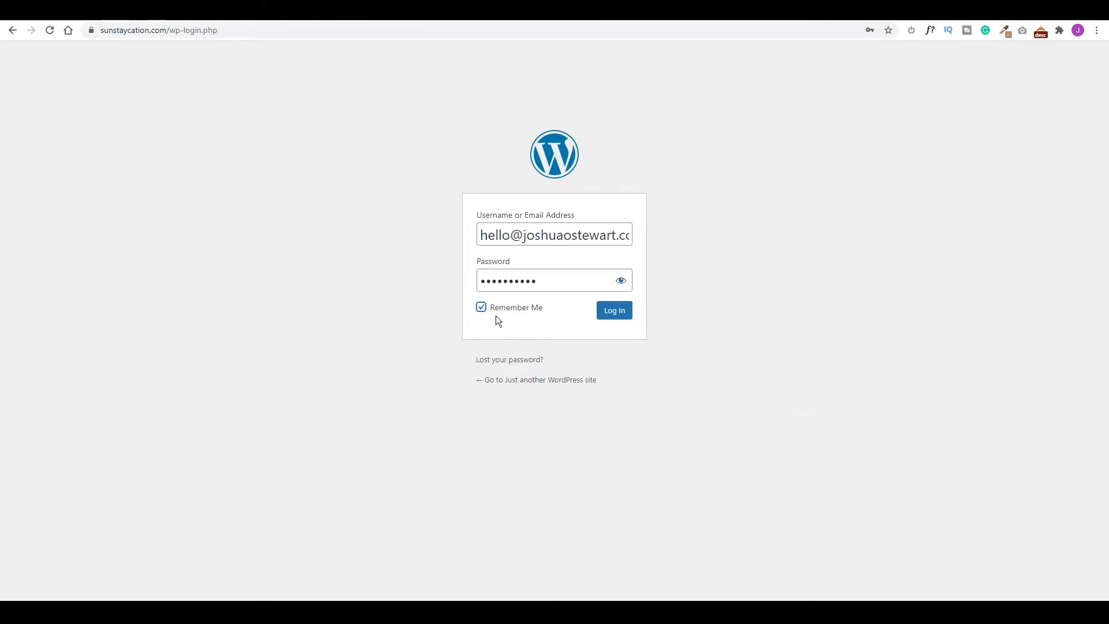
pyautogui.click(615, 312)
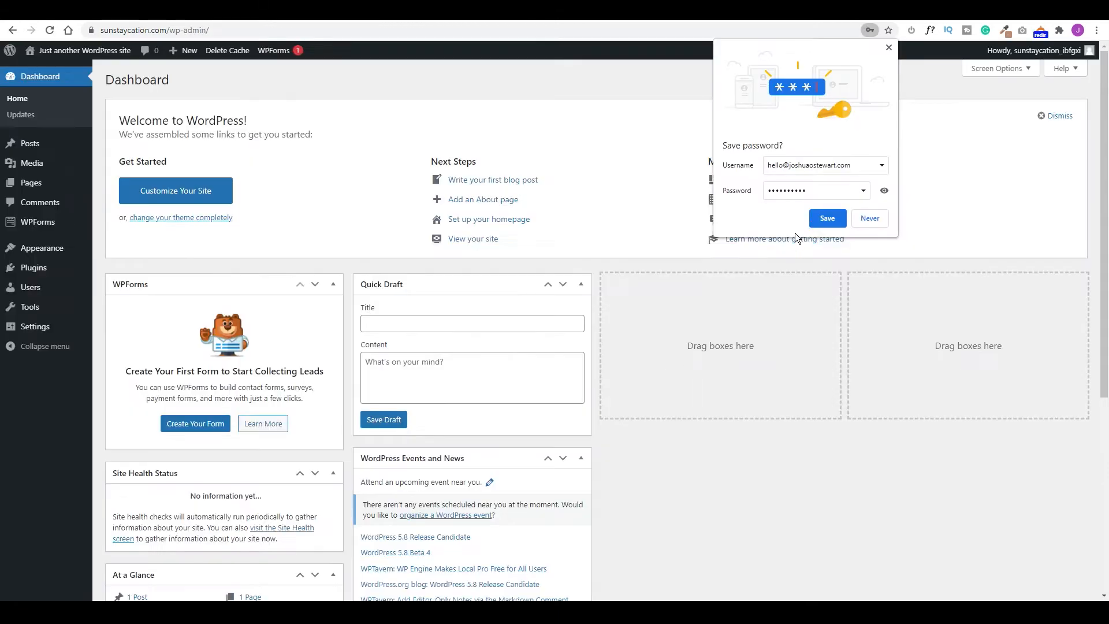
pyautogui.click(825, 217)
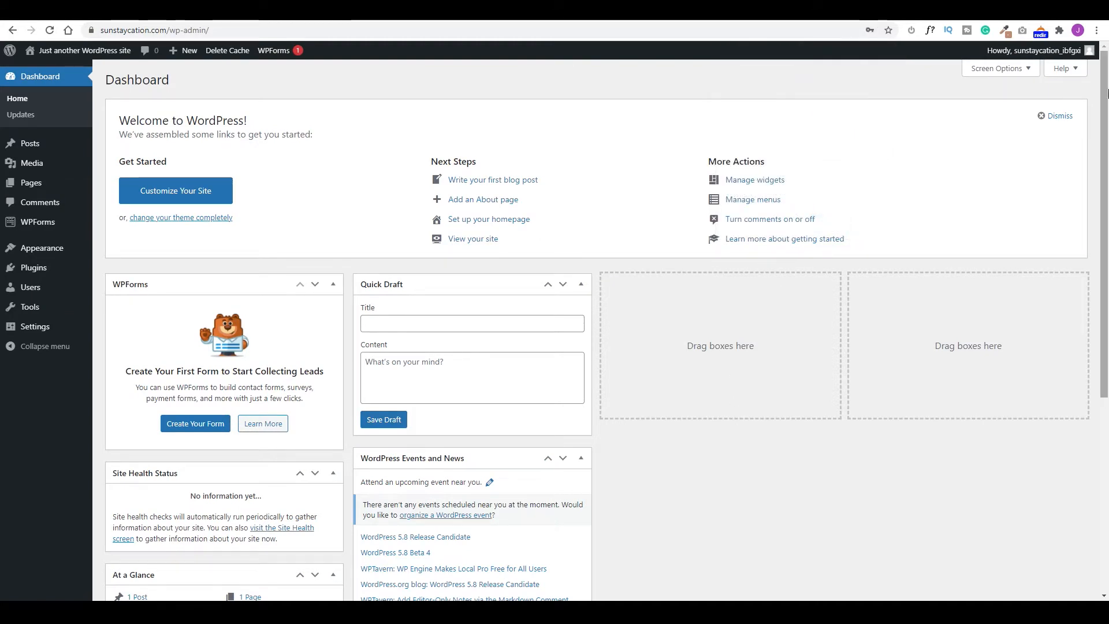
pyautogui.click(1057, 116)
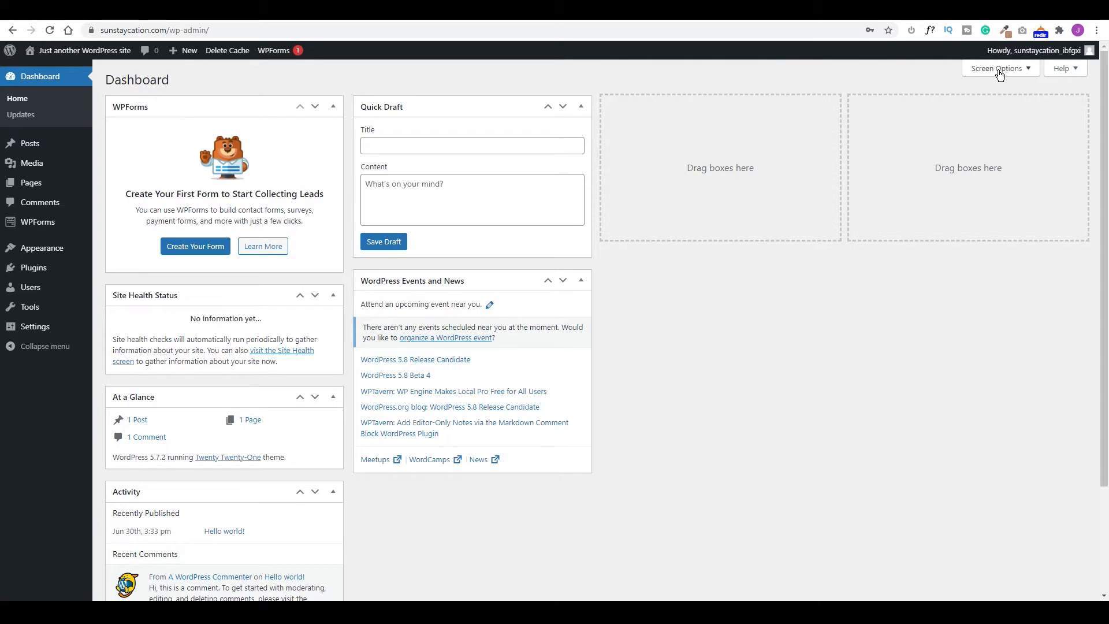
# Hide all Dashboard widgets: Events and News, Quick Draft, Activity, At a Glance, Site Health, WPForms.
pyautogui.click(1024, 69)
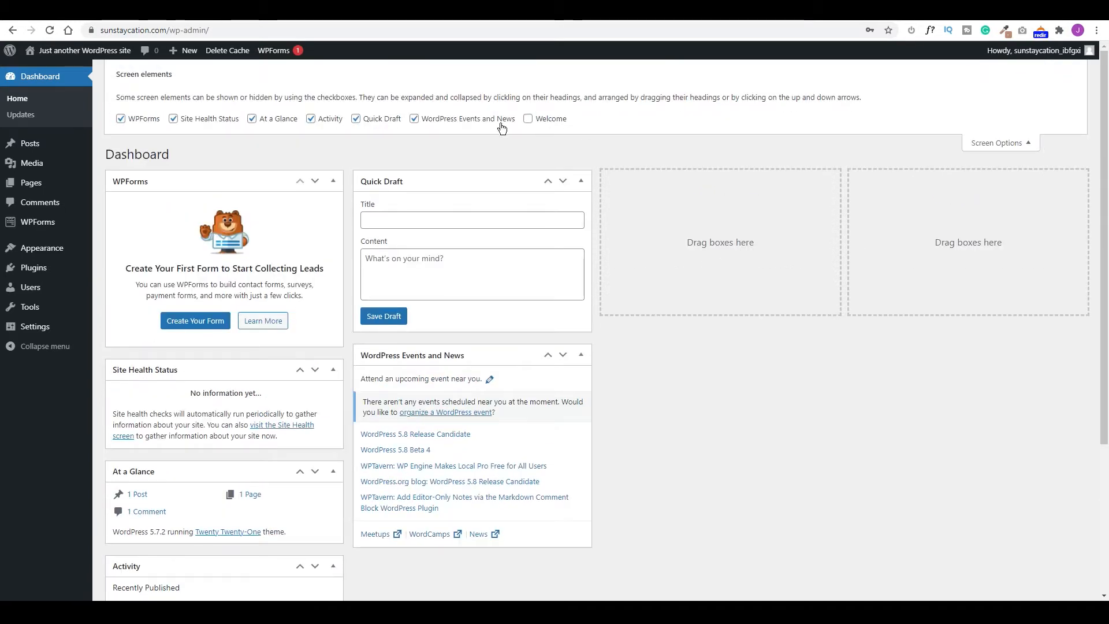
pyautogui.click(414, 118)
pyautogui.click(356, 119)
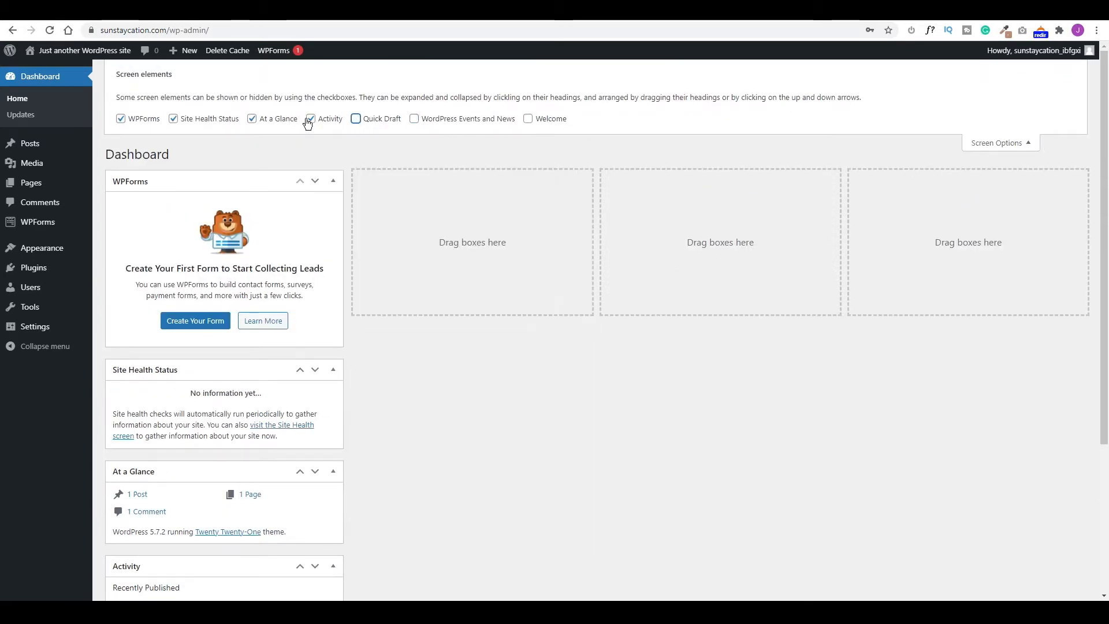
pyautogui.click(310, 118)
pyautogui.click(252, 118)
pyautogui.click(173, 118)
pyautogui.click(120, 118)
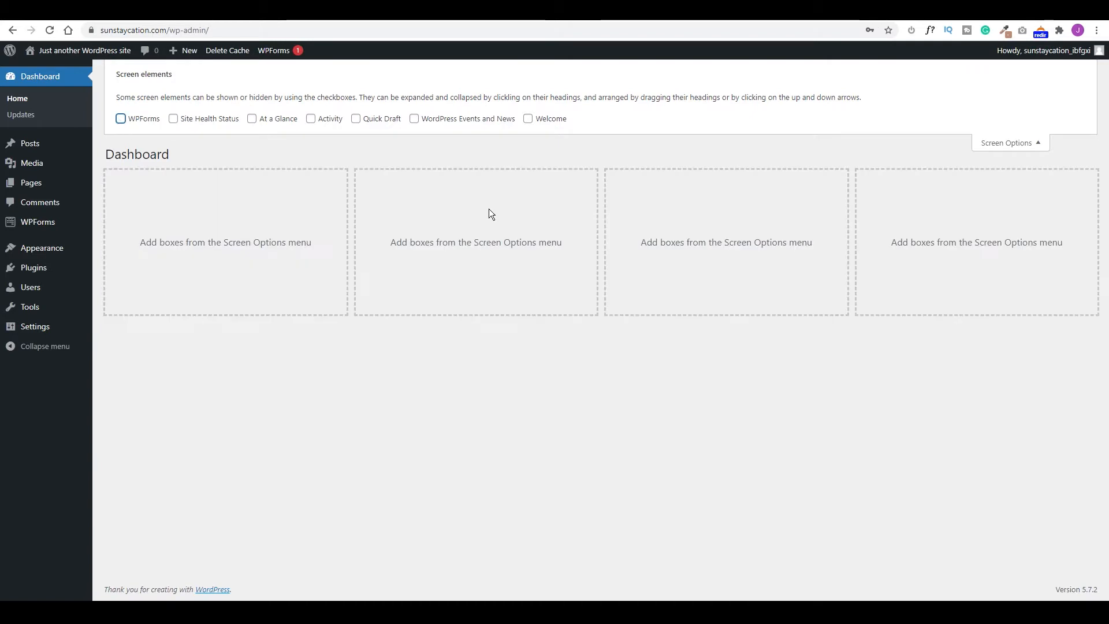
pyautogui.click(1039, 146)
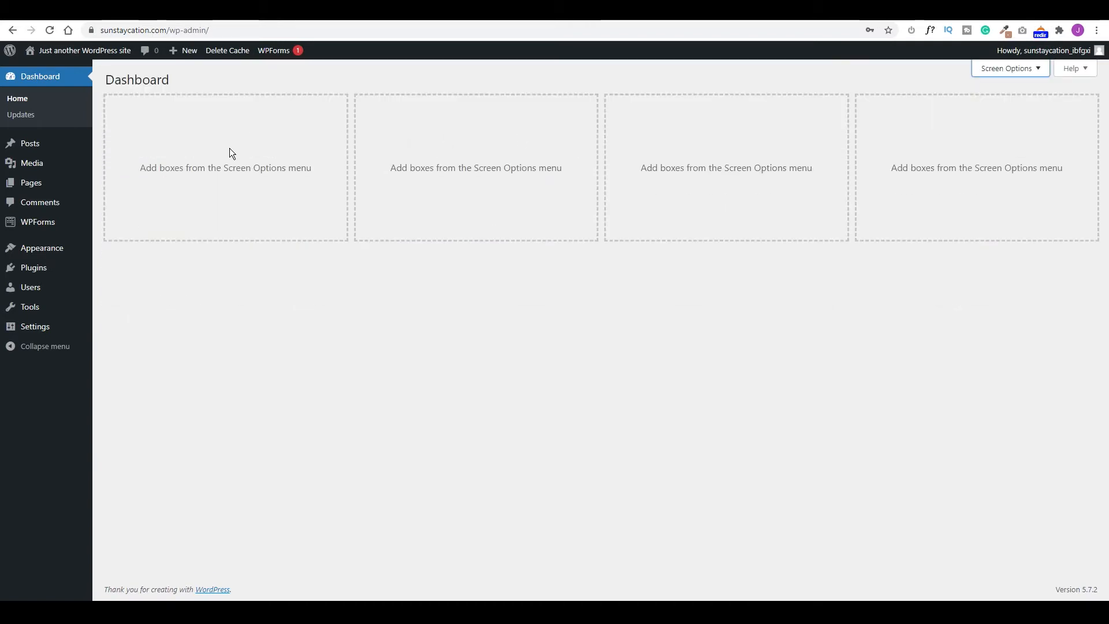
# Trash the Hello world! post and permanently empty the posts trash.
pyautogui.moveTo(35, 149)
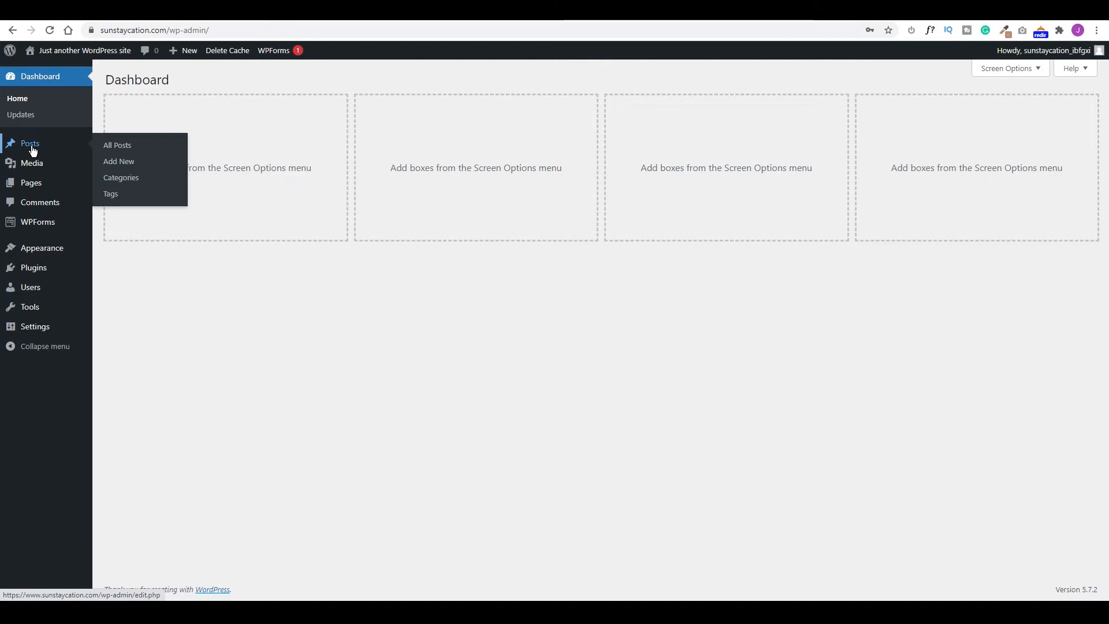
pyautogui.click(119, 147)
pyautogui.moveTo(193, 174)
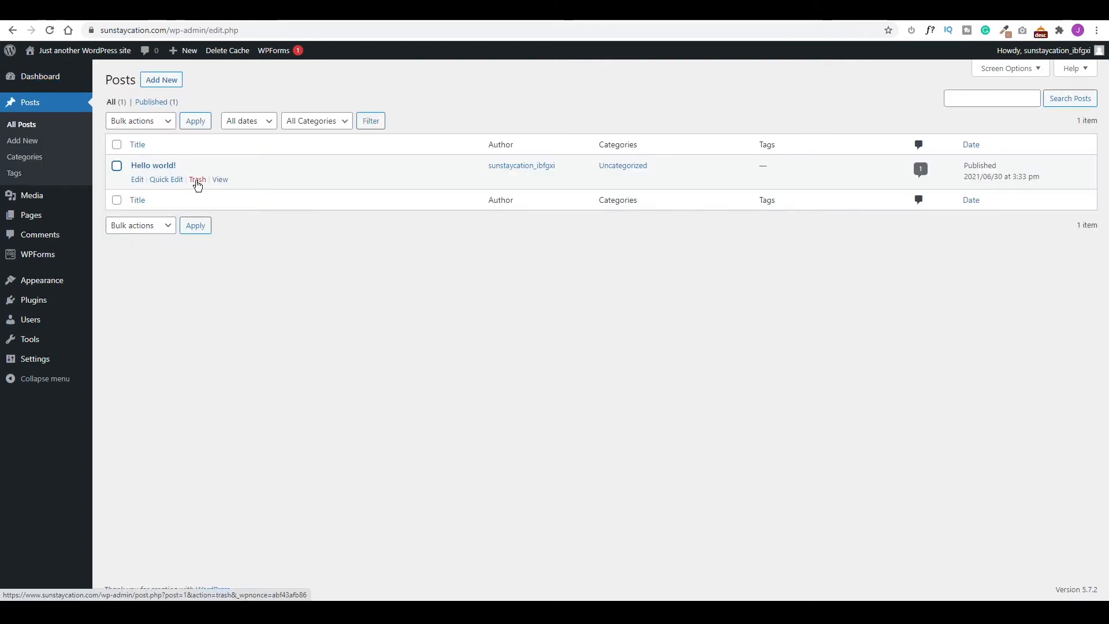
pyautogui.click(197, 180)
pyautogui.click(147, 138)
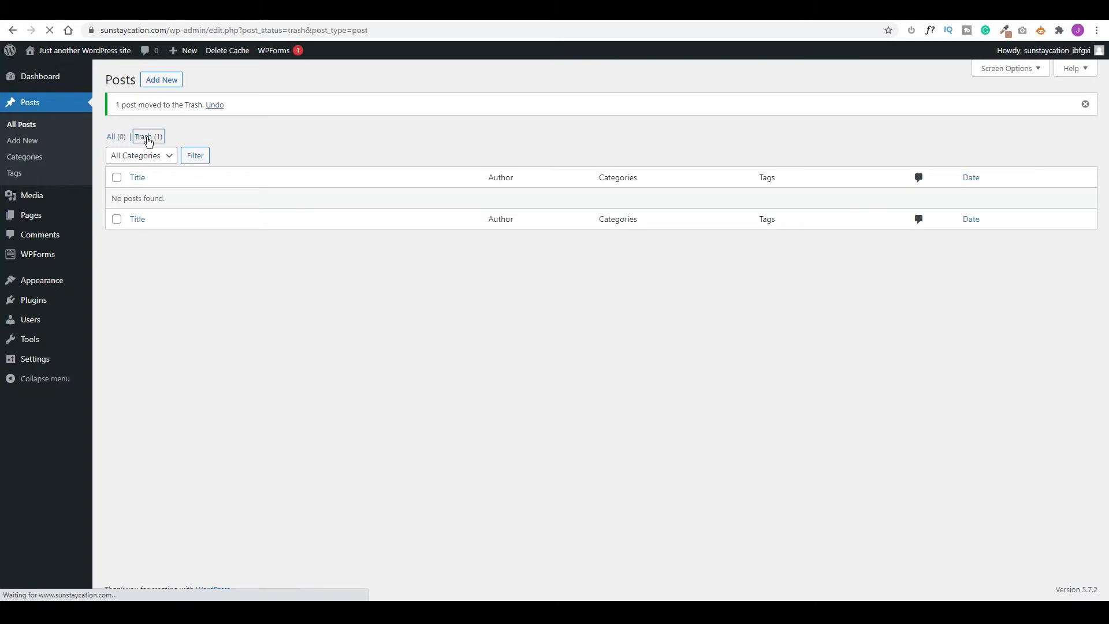
pyautogui.click(428, 120)
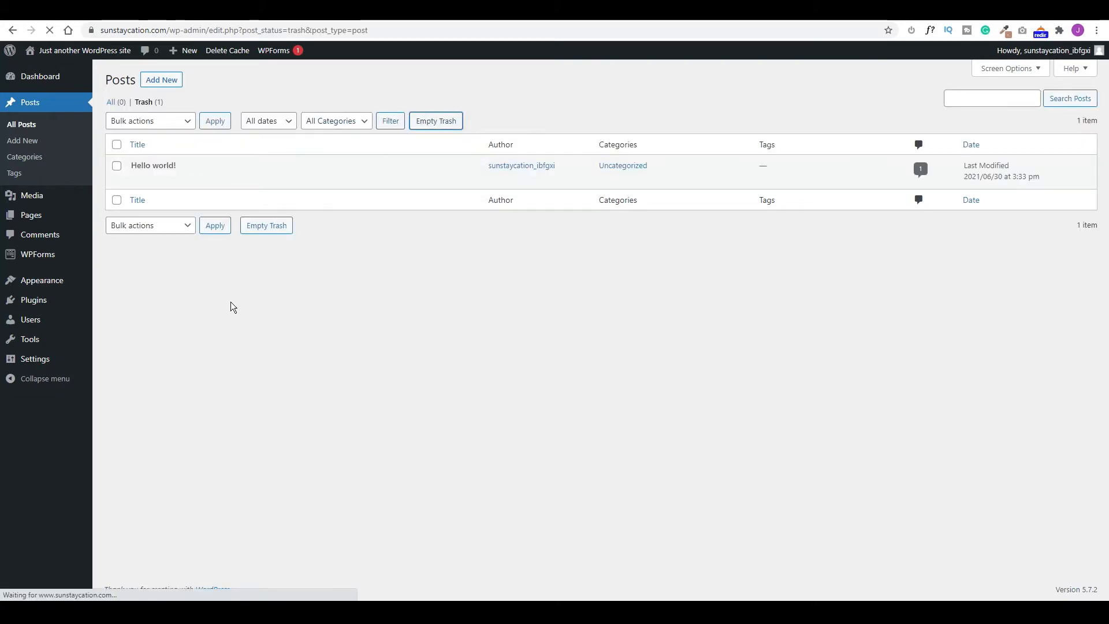
# Bulk-trash the Privacy Policy and Sample Page pages, then empty the pages trash.
pyautogui.moveTo(35, 216)
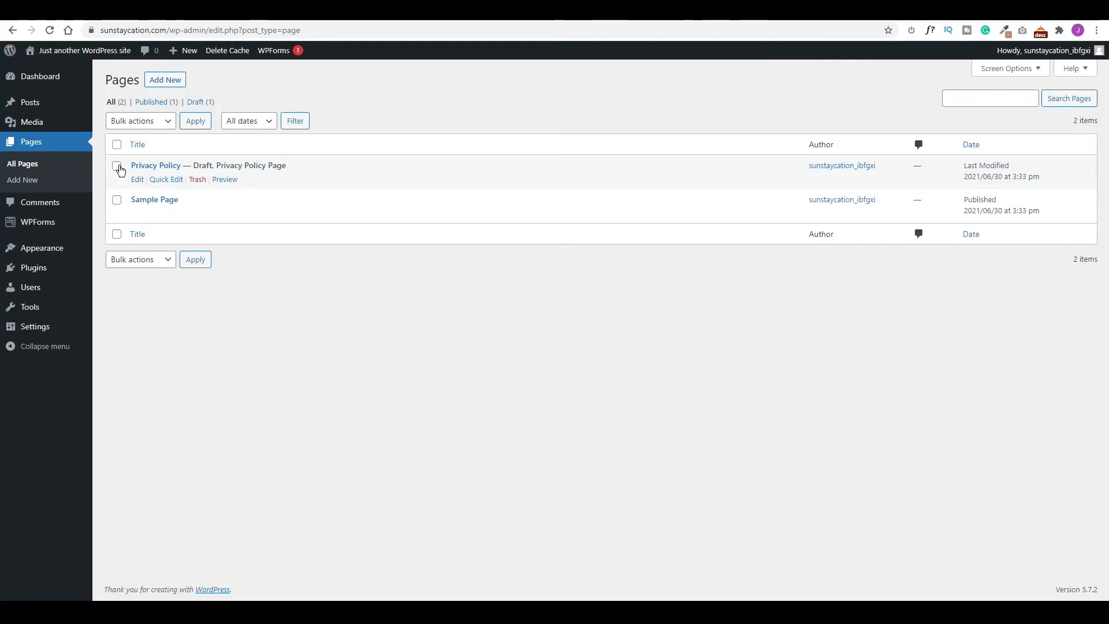
pyautogui.click(118, 167)
pyautogui.click(116, 200)
pyautogui.click(141, 259)
pyautogui.click(140, 298)
pyautogui.click(195, 259)
pyautogui.click(149, 136)
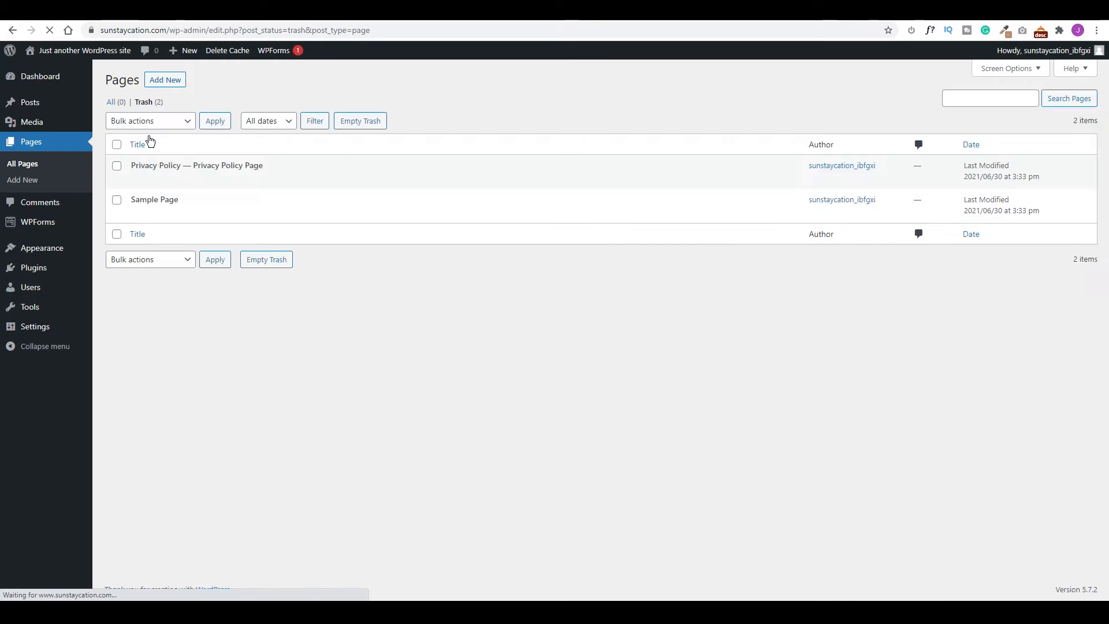
pyautogui.click(345, 123)
pyautogui.moveTo(34, 331)
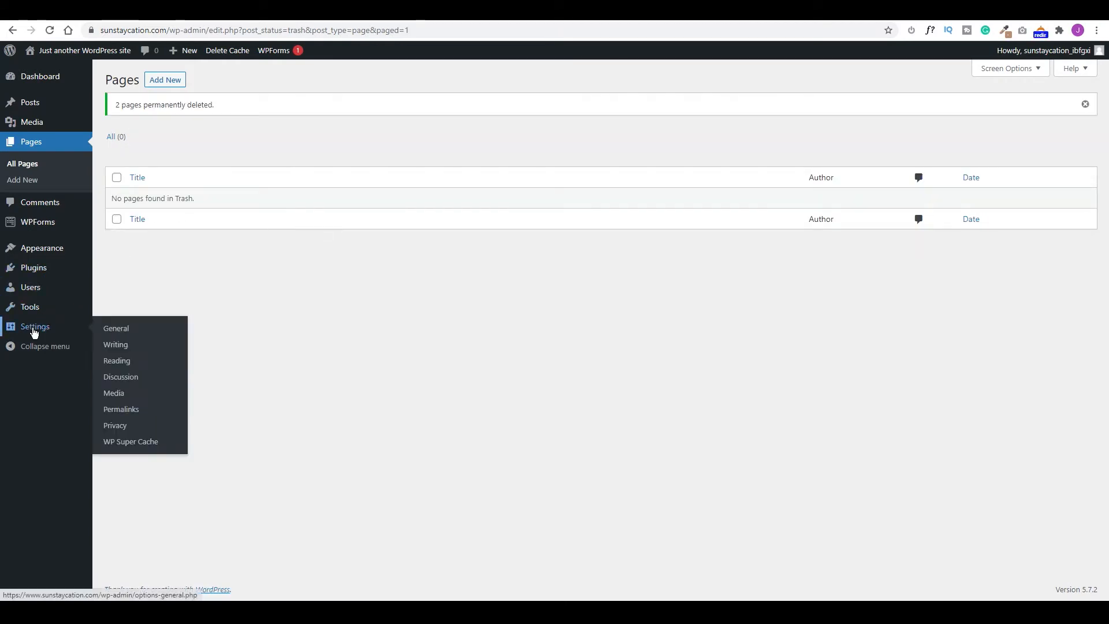
# Set the site title to Sun Staycation, clear the tagline, choose Port of Spain timezone, and save.
pyautogui.click(113, 328)
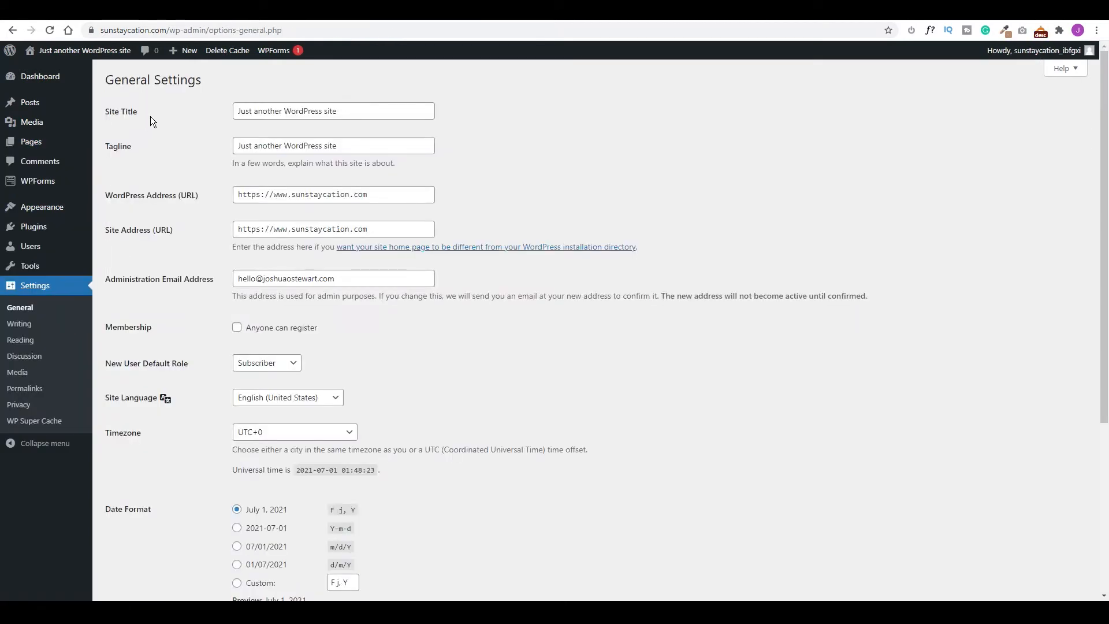
pyautogui.moveTo(345, 114); pyautogui.dragTo(184, 107)
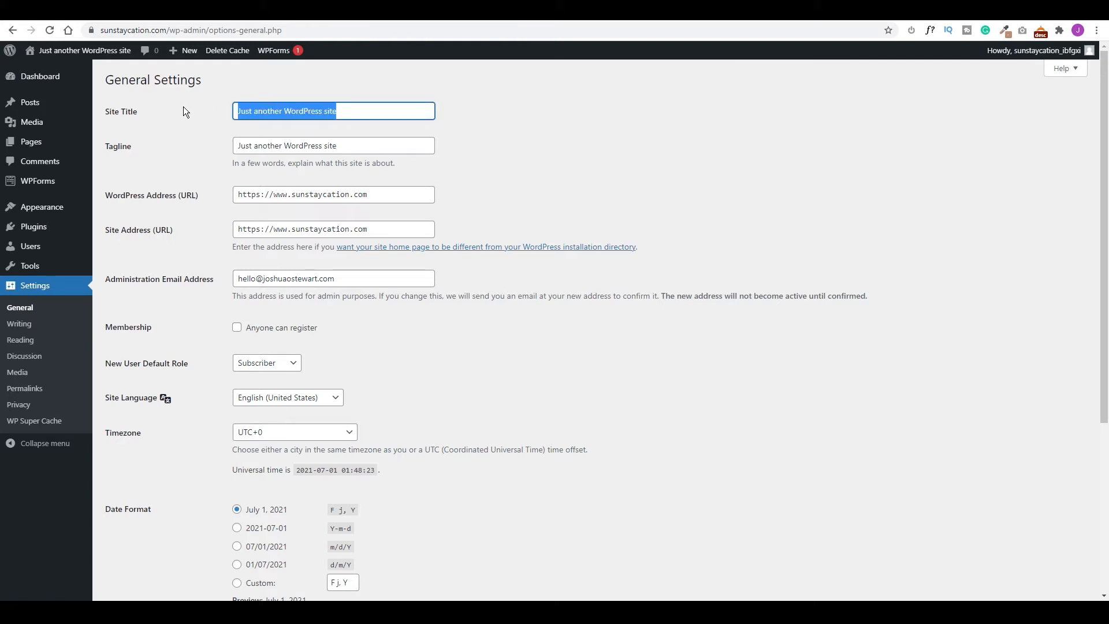
pyautogui.write('Sun Staycation')
pyautogui.press('Tab')
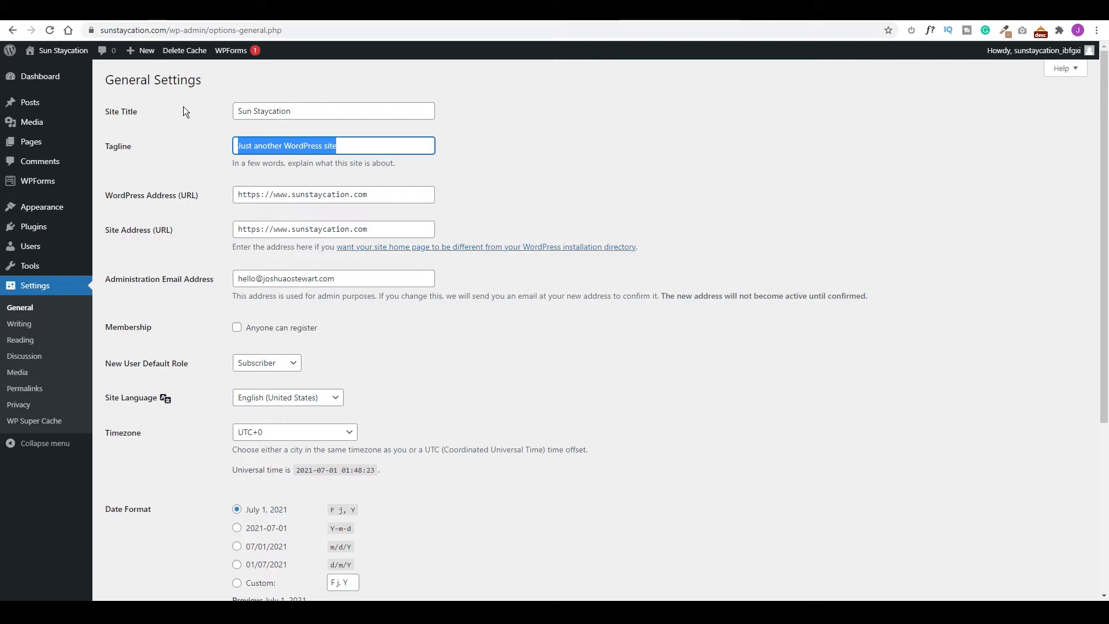
pyautogui.press('BackSpace')
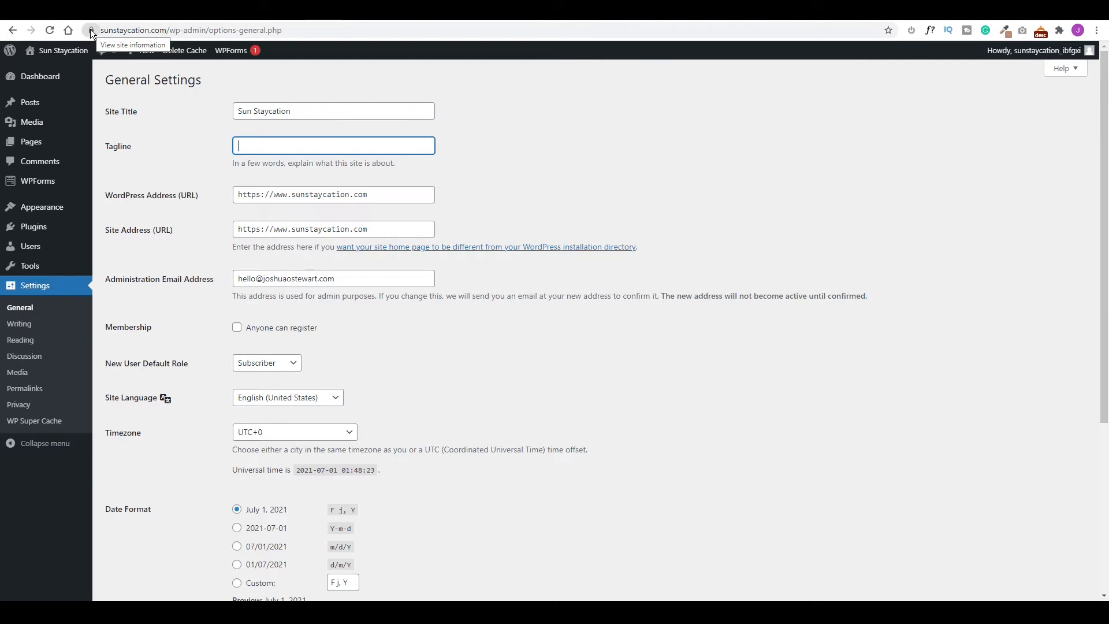
pyautogui.scroll(-2, 164, 137)
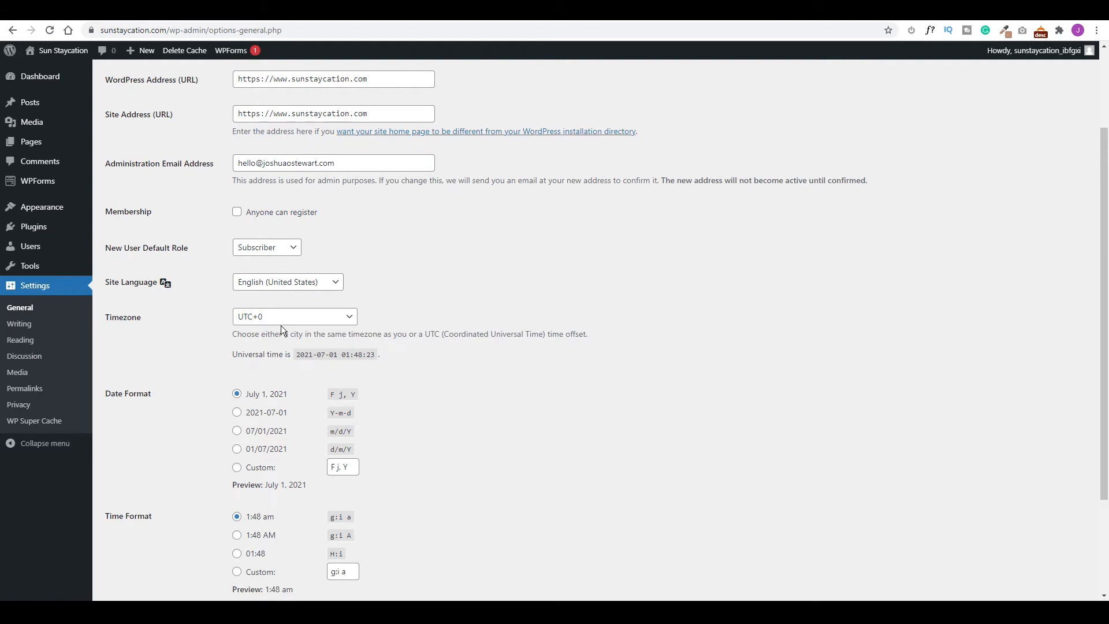
pyautogui.click(286, 316)
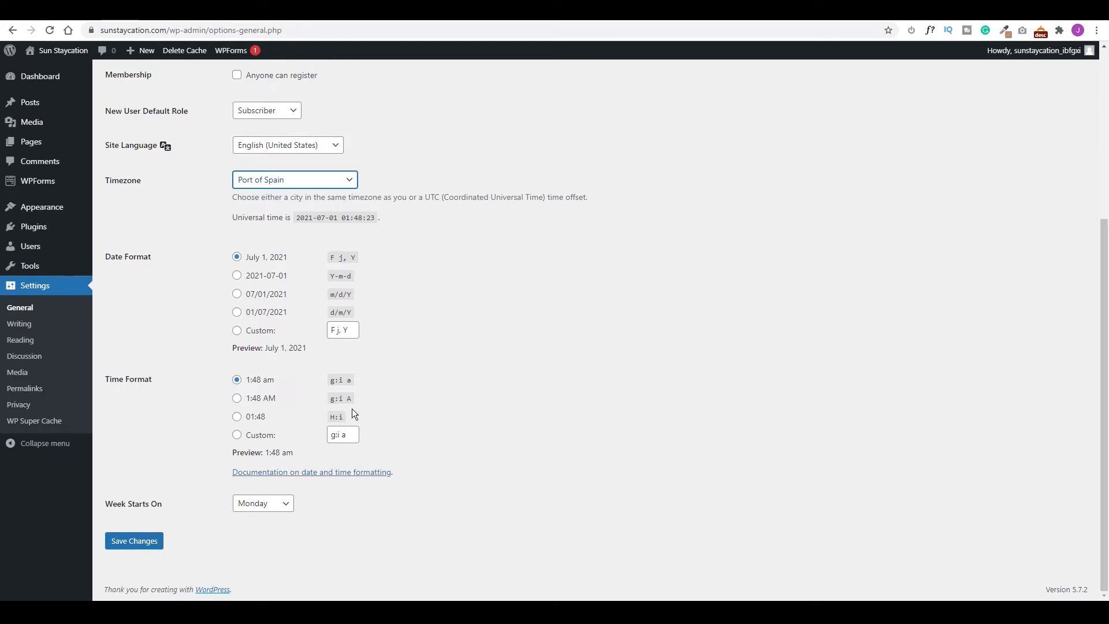
pyautogui.click(137, 542)
# Switch permalinks to the Post name structure and save.
pyautogui.click(26, 392)
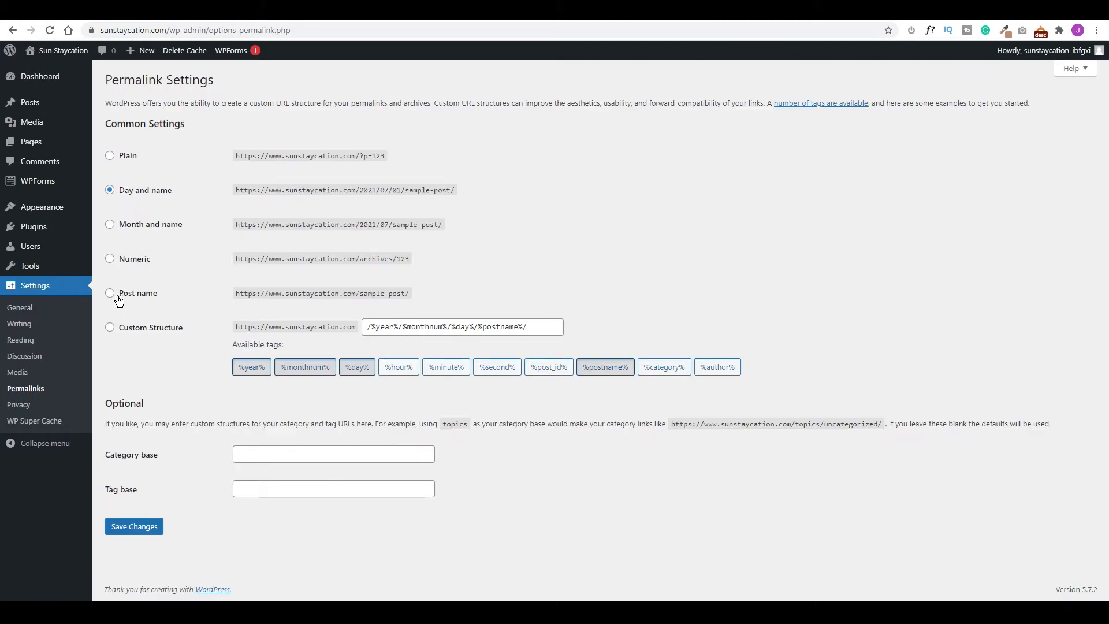
pyautogui.click(110, 294)
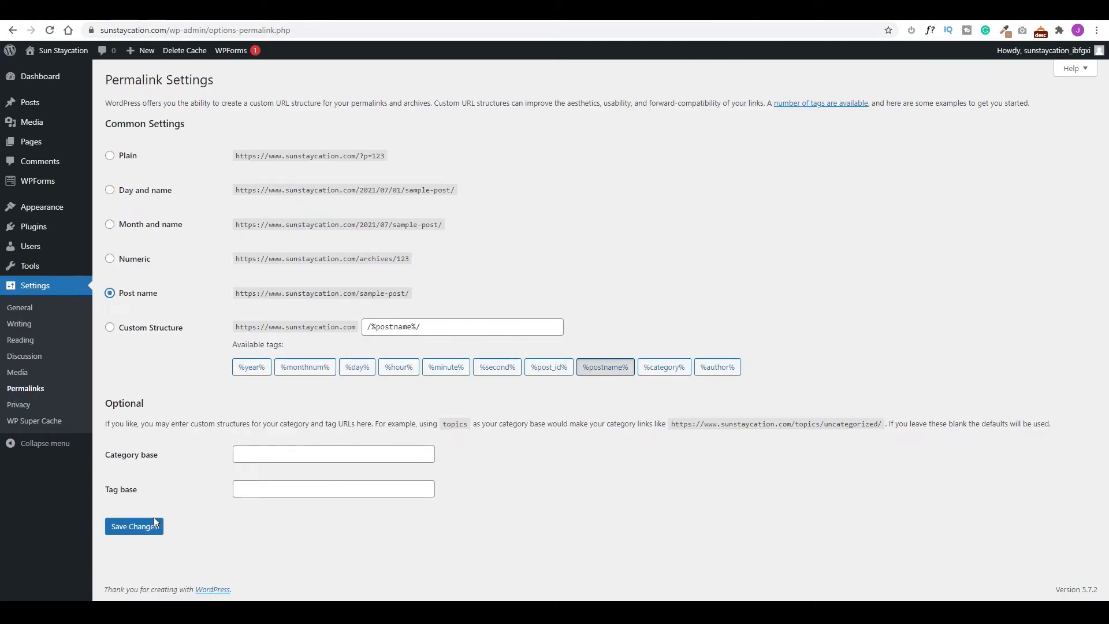
pyautogui.click(140, 524)
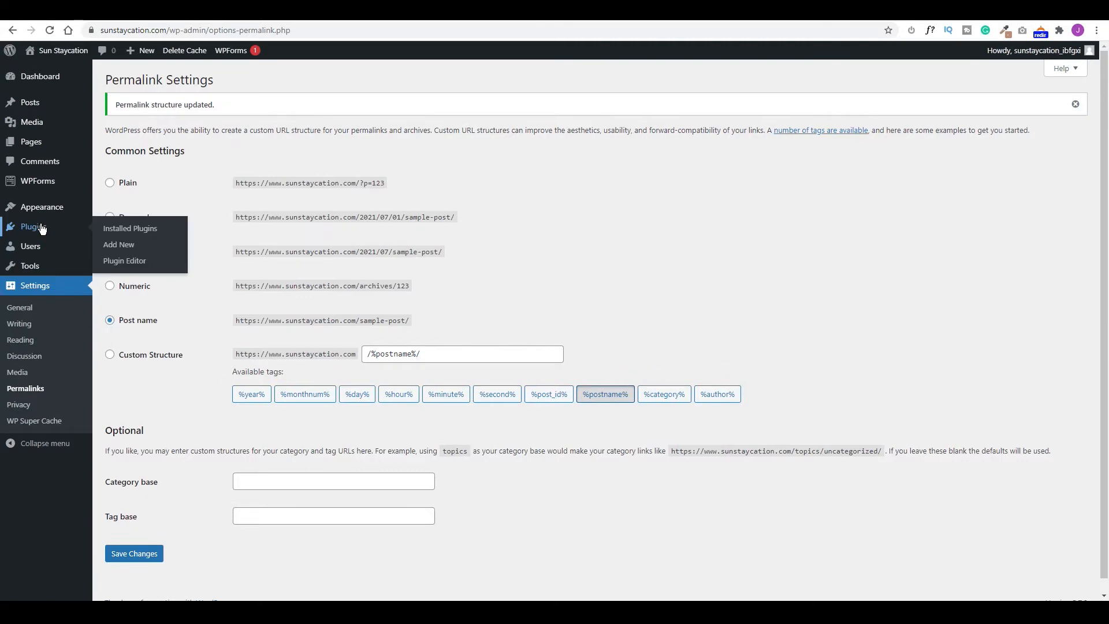
pyautogui.click(38, 231)
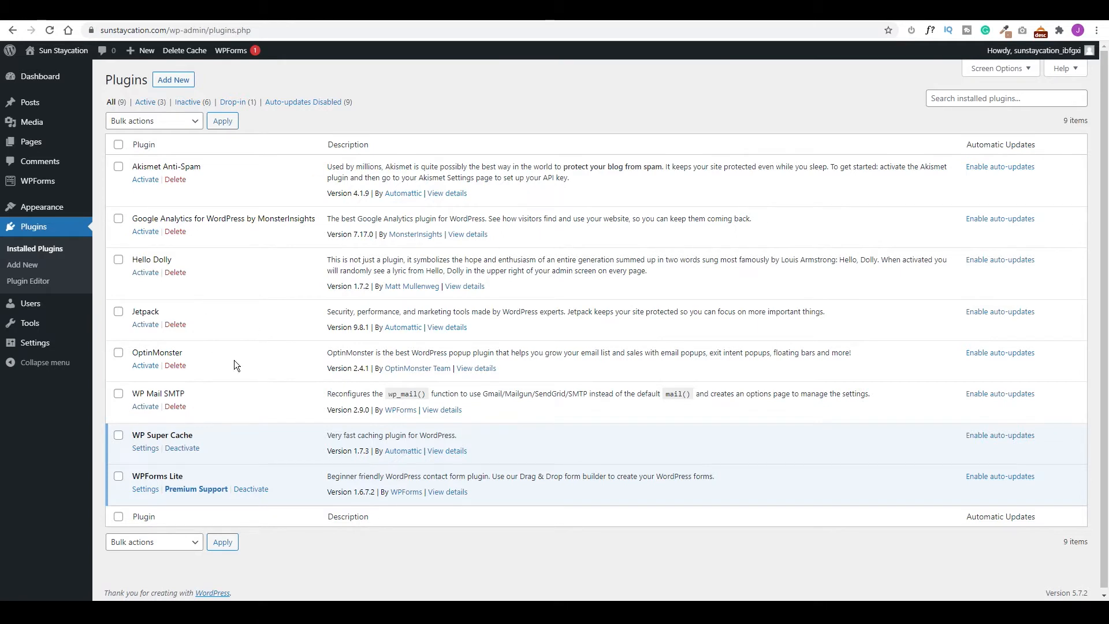
# Tick Akismet Anti-Spam, Hello Dolly, Jetpack and OptinMonster, bulk-delete them and confirm.
pyautogui.click(119, 167)
pyautogui.click(119, 260)
pyautogui.click(119, 311)
pyautogui.click(118, 352)
pyautogui.click(154, 121)
pyautogui.click(119, 183)
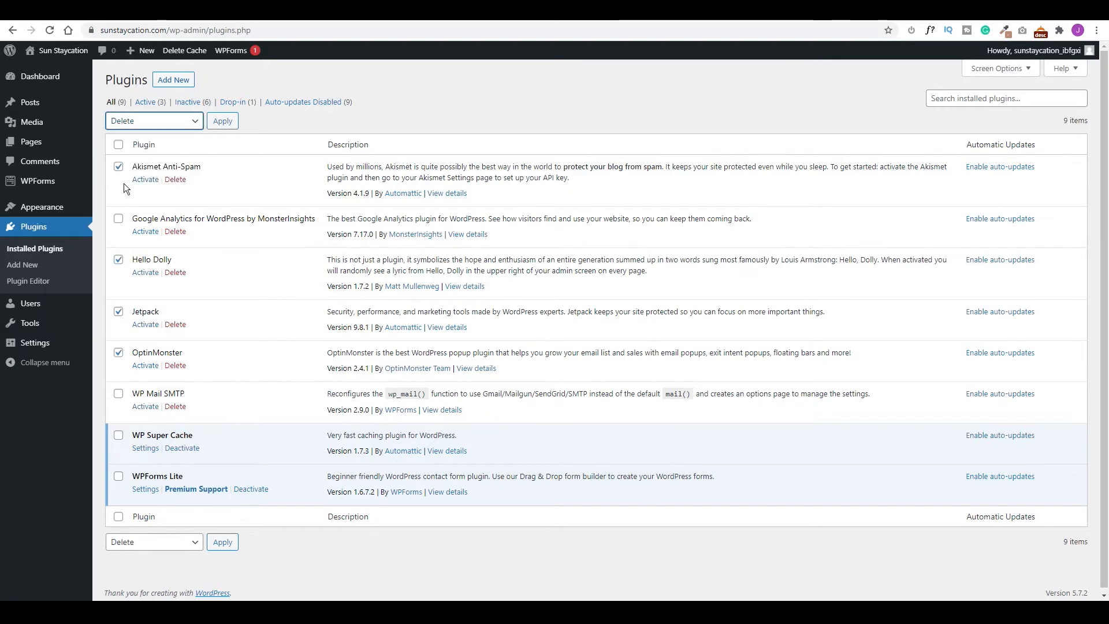
pyautogui.click(223, 120)
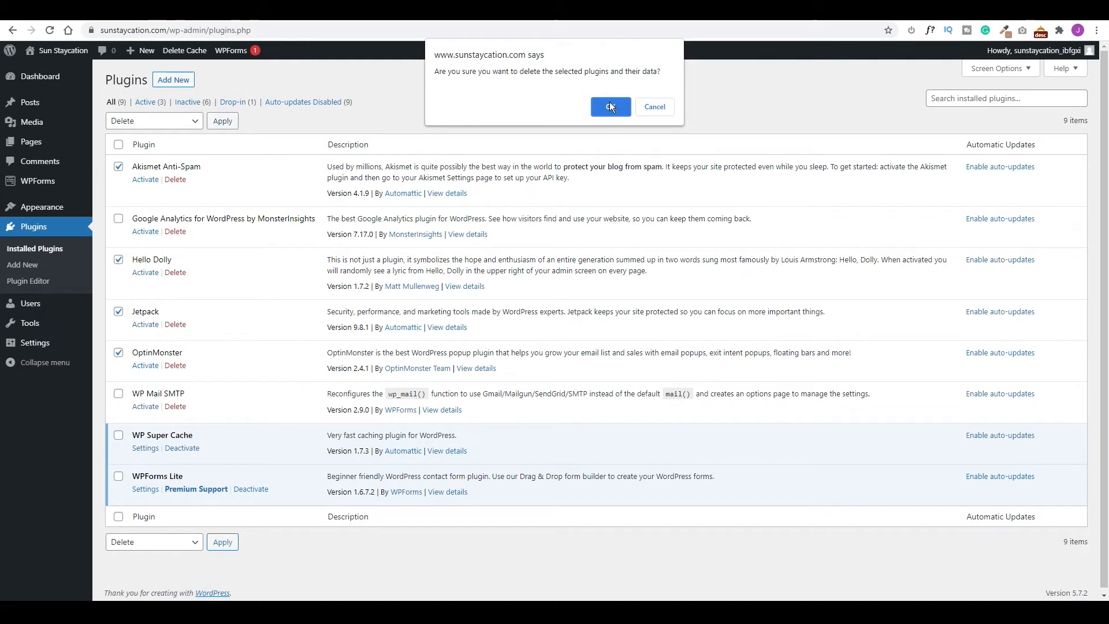
pyautogui.click(610, 106)
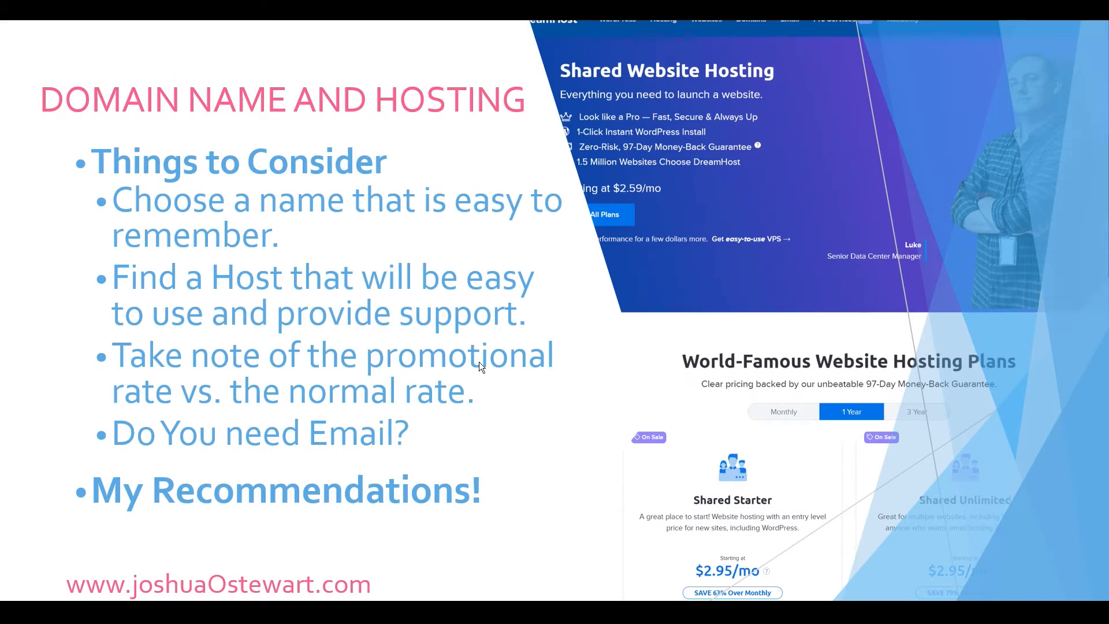
# Advance the slideshow past the agenda to the slide on installing a responsive WordPress theme.
pyautogui.click(479, 361)
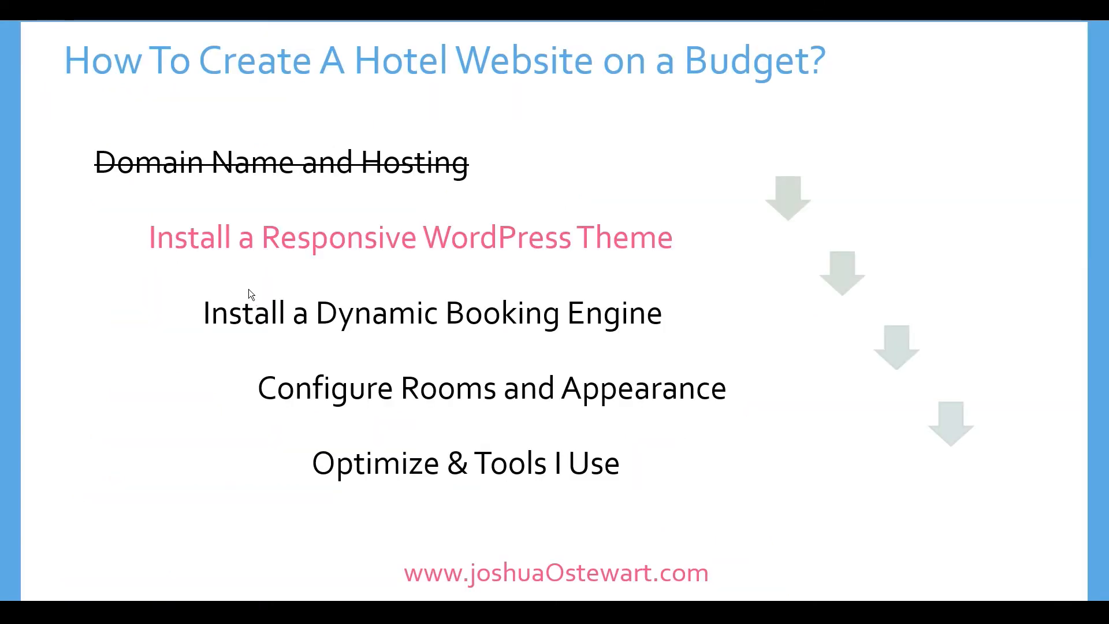
pyautogui.click(488, 259)
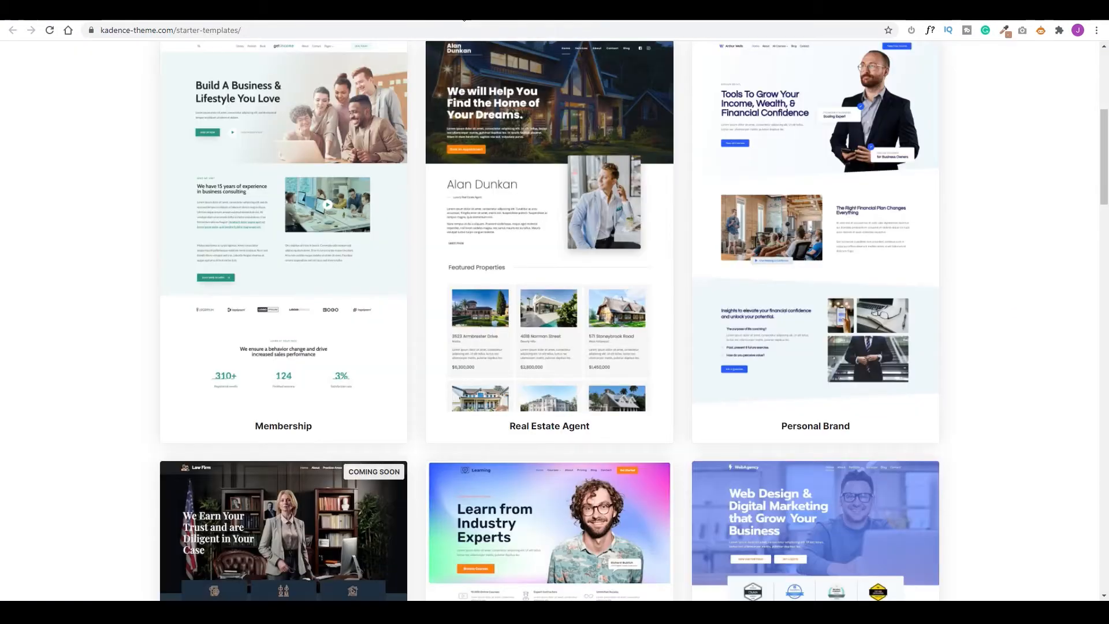
pyautogui.scroll(6, 484, 271)
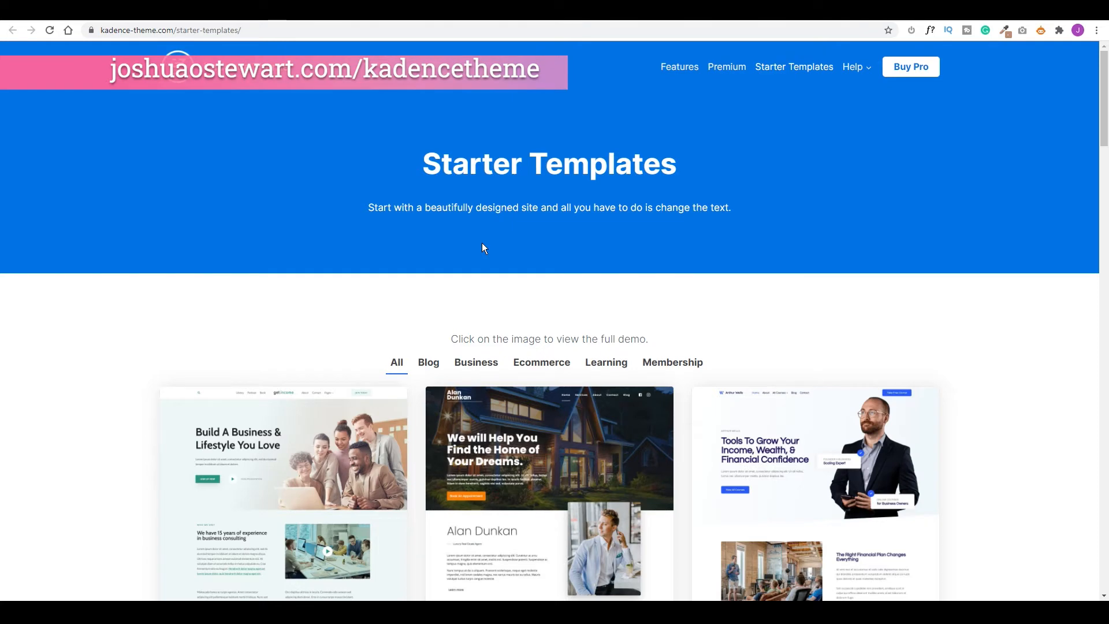
# Look over the Kadence starter templates, then switch to the MotoPress free themes page.
pyautogui.scroll(-4, 483, 248)
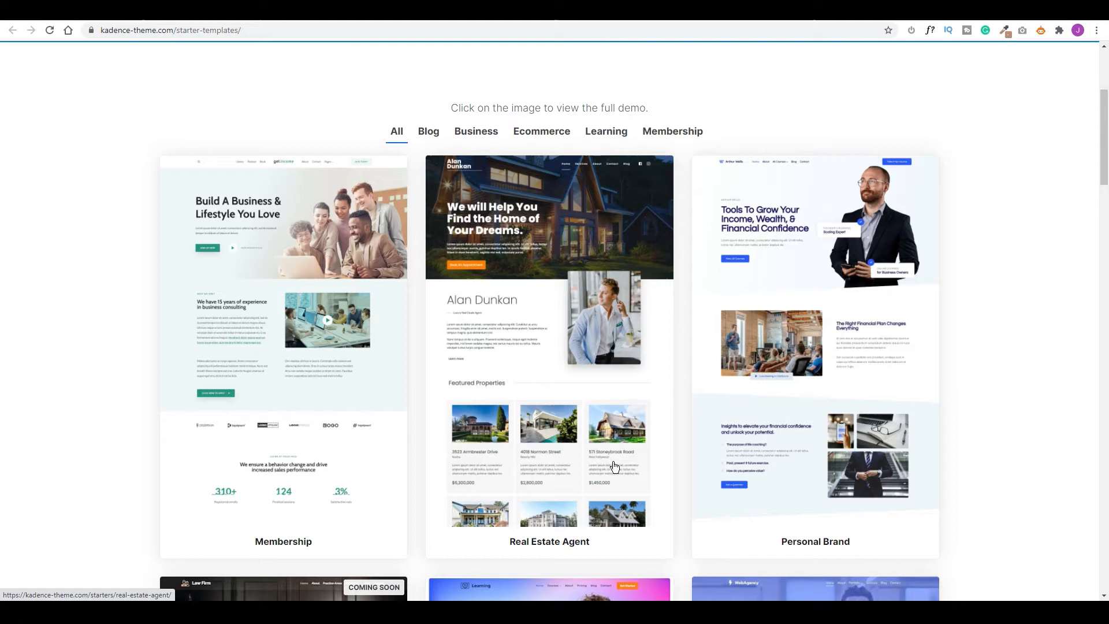
pyautogui.click(441, 18)
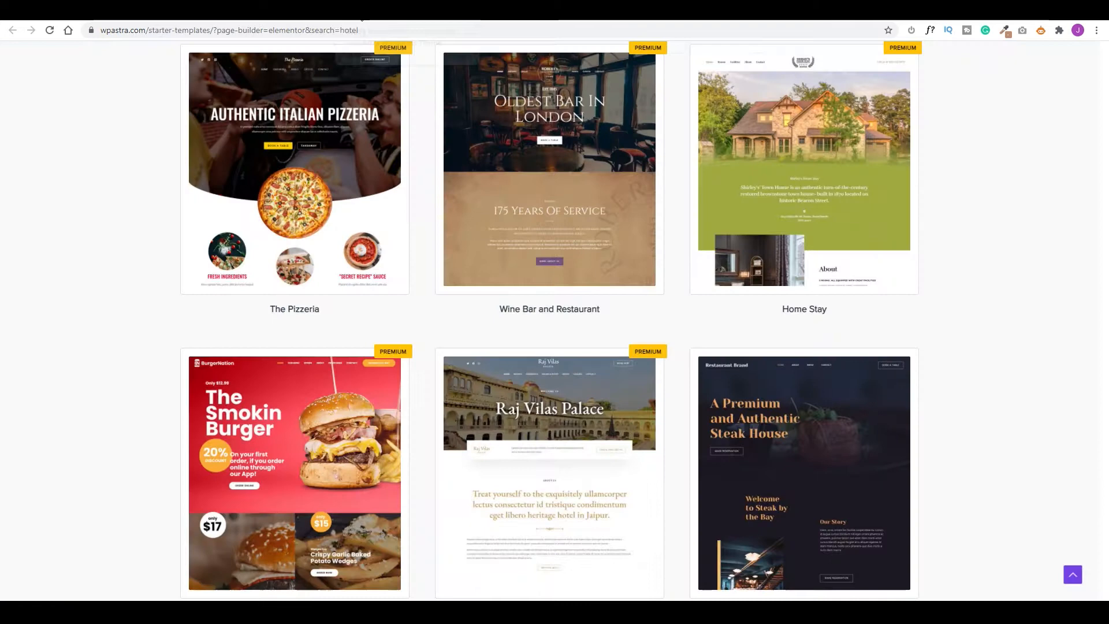
# Search the Astra starter templates for 'hotel' and browse the results down to Mykonos.
pyautogui.scroll(6, 416, 300)
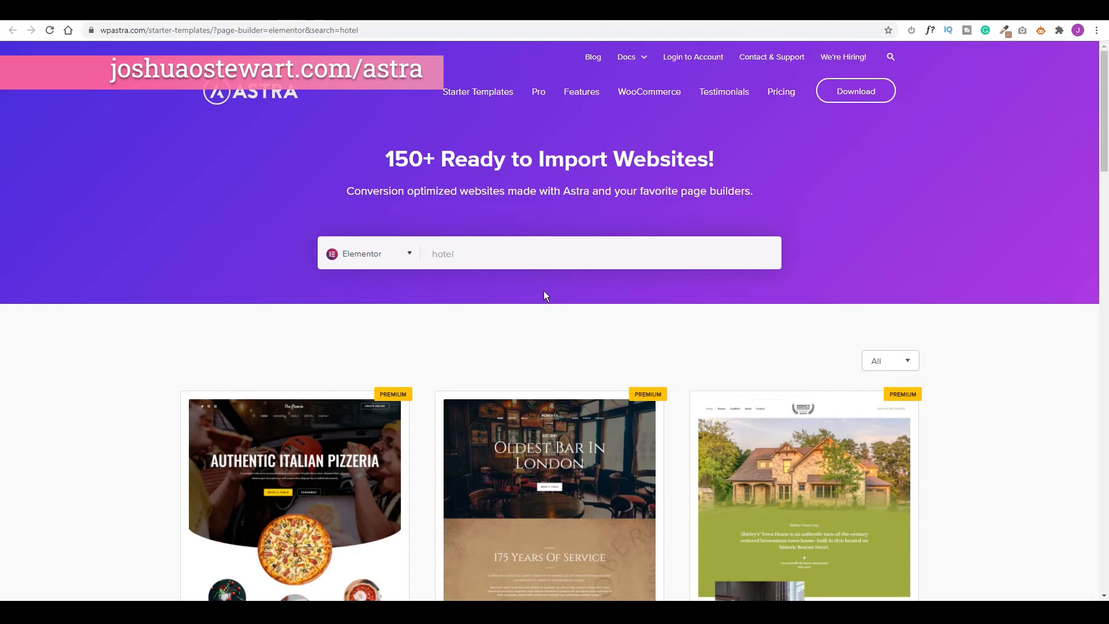
pyautogui.click(458, 253)
pyautogui.press('Return')
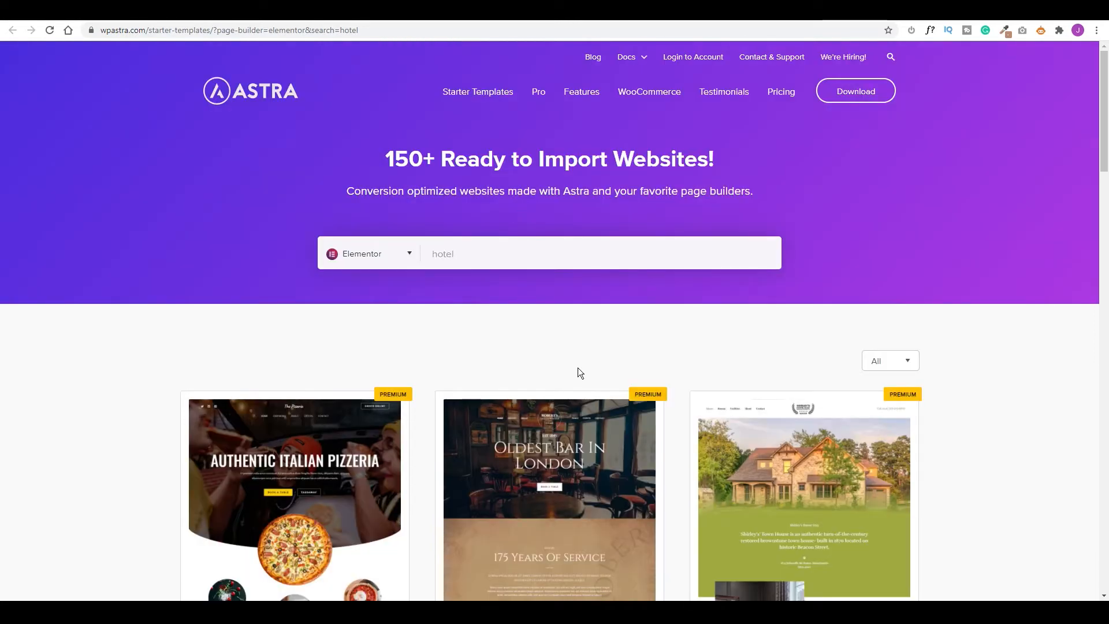
pyautogui.scroll(-3, 579, 372)
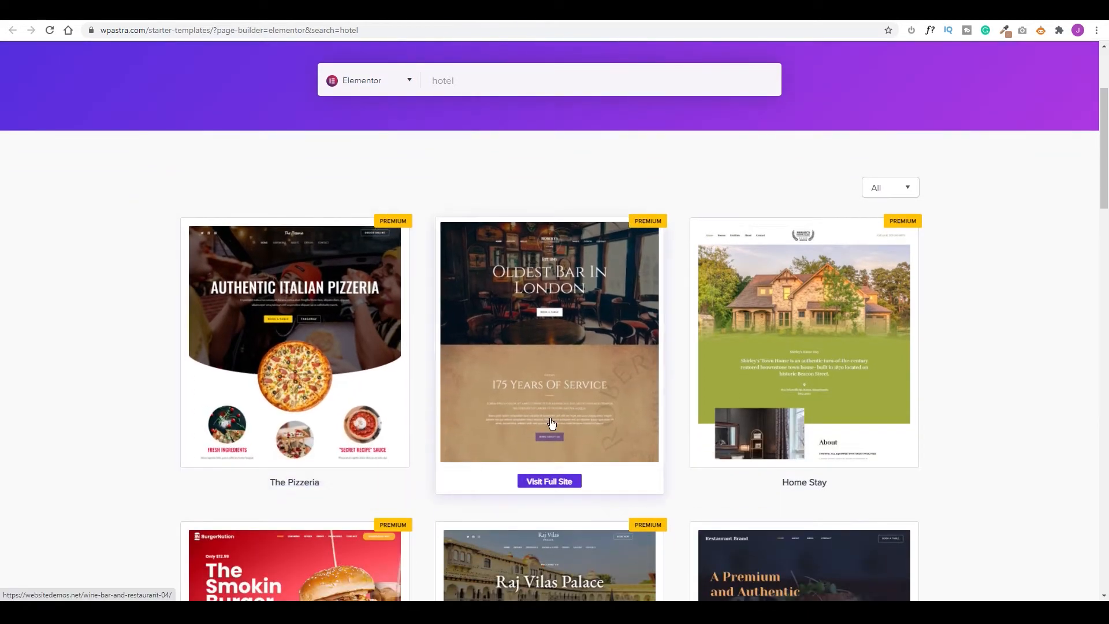
pyautogui.scroll(-4, 239, 462)
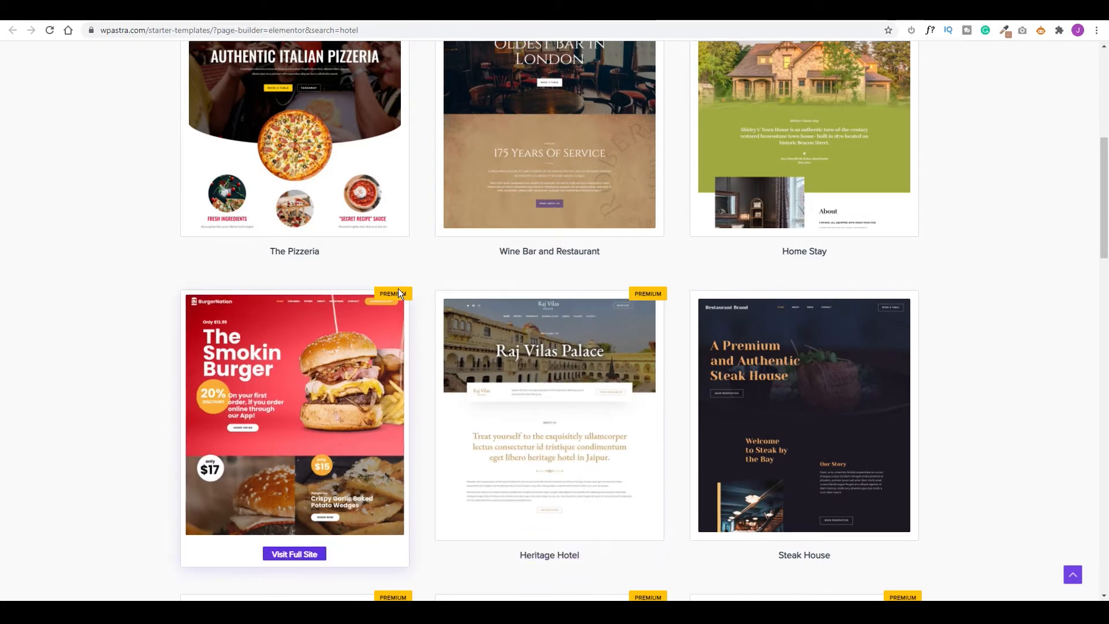
pyautogui.scroll(-3, 558, 367)
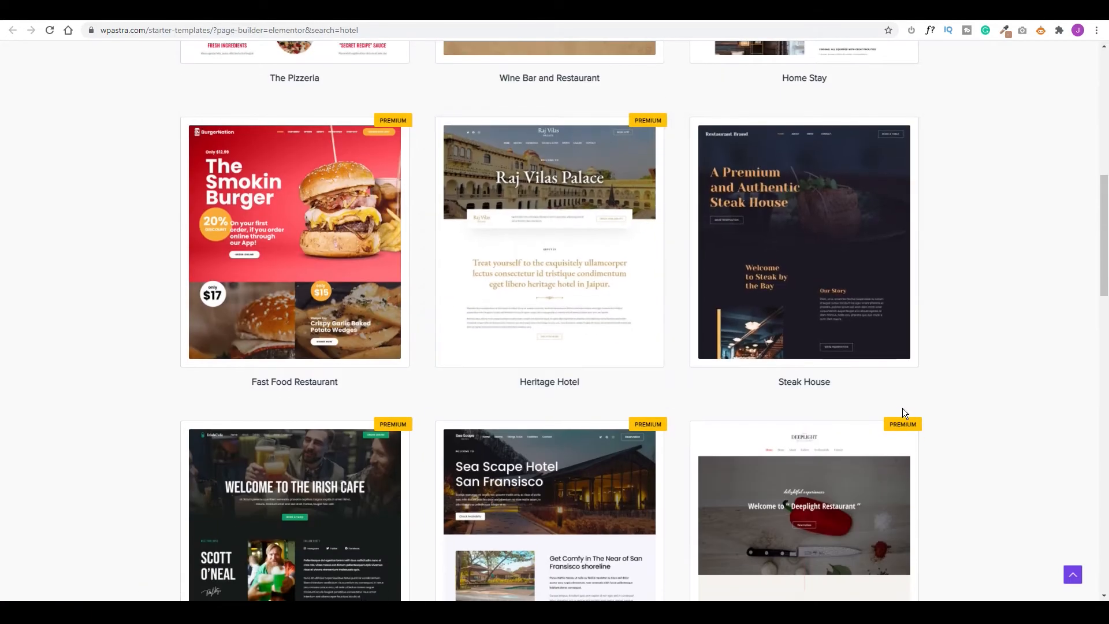
pyautogui.scroll(-5, 896, 408)
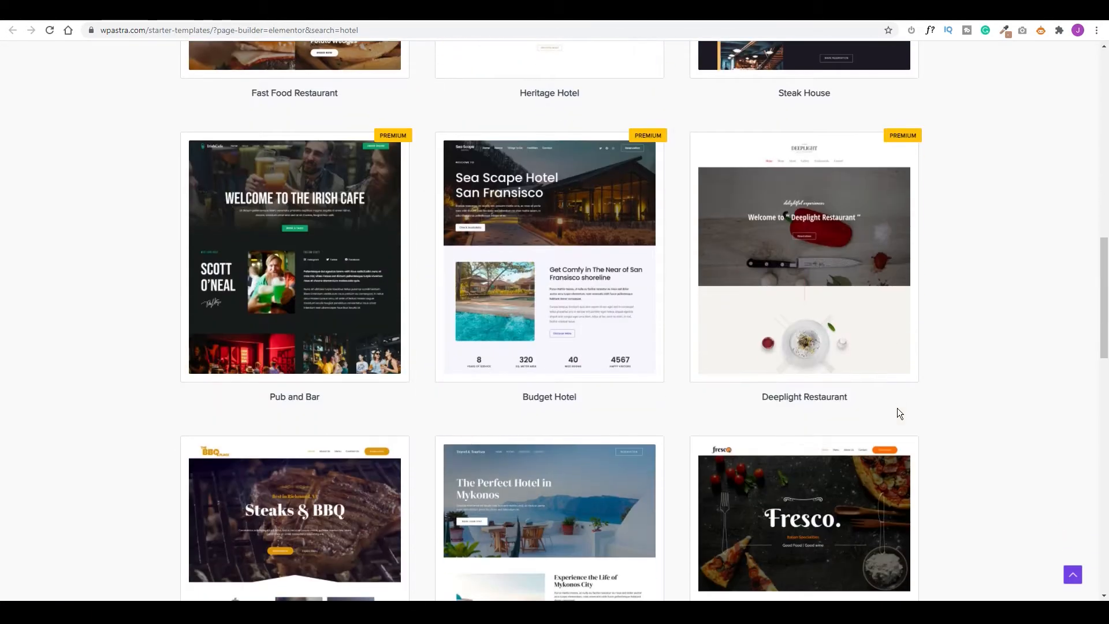
pyautogui.scroll(-3, 896, 408)
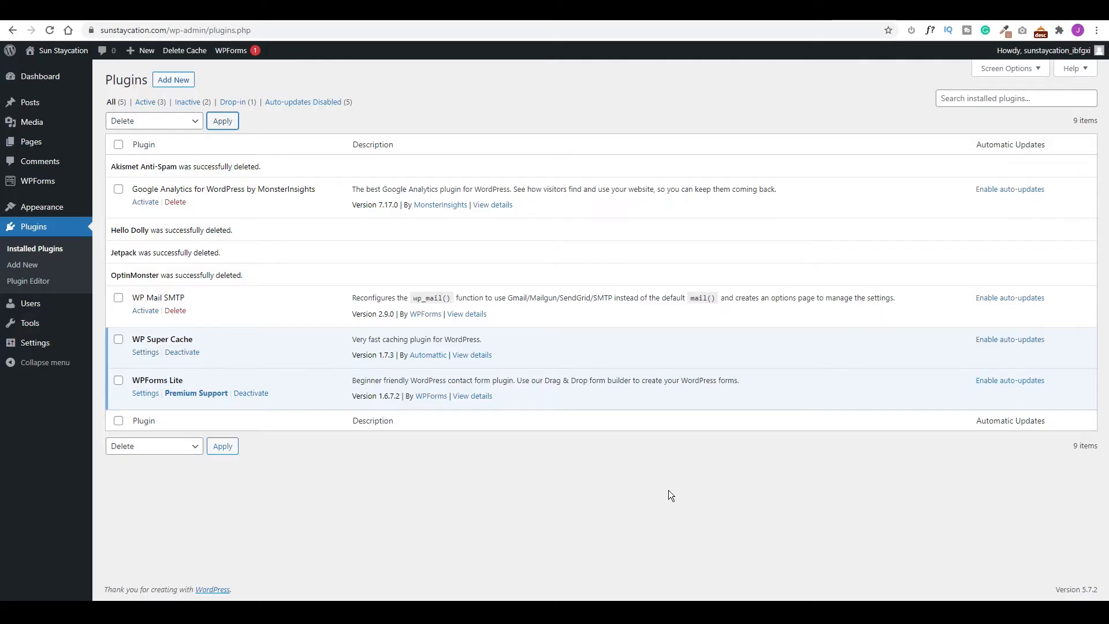
# Activate the Astra theme from the installed themes list.
pyautogui.moveTo(44, 212)
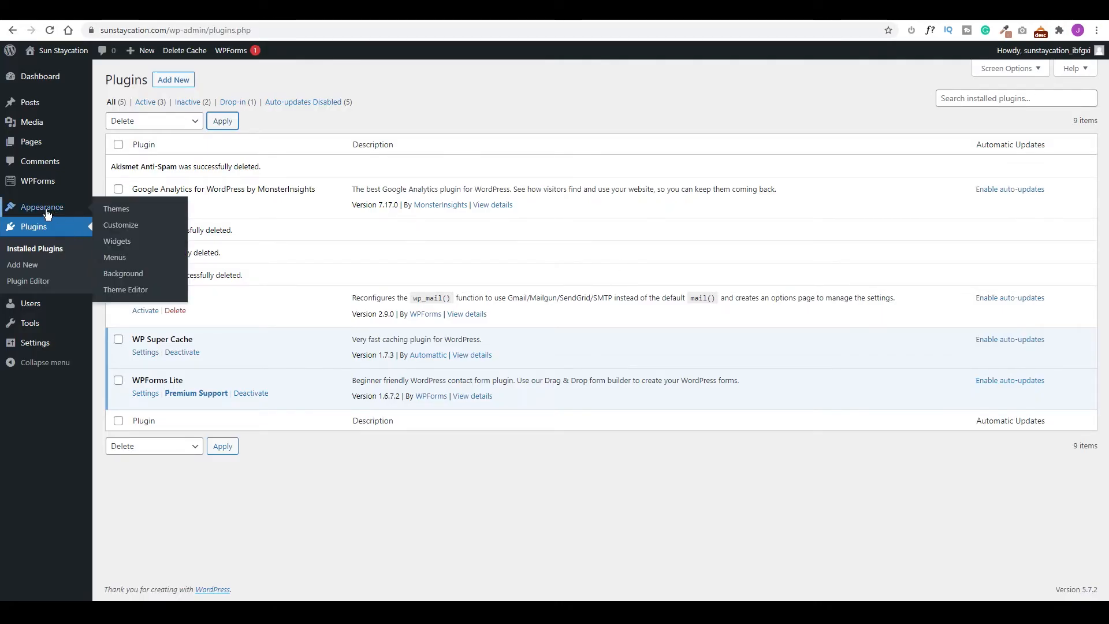
pyautogui.click(102, 210)
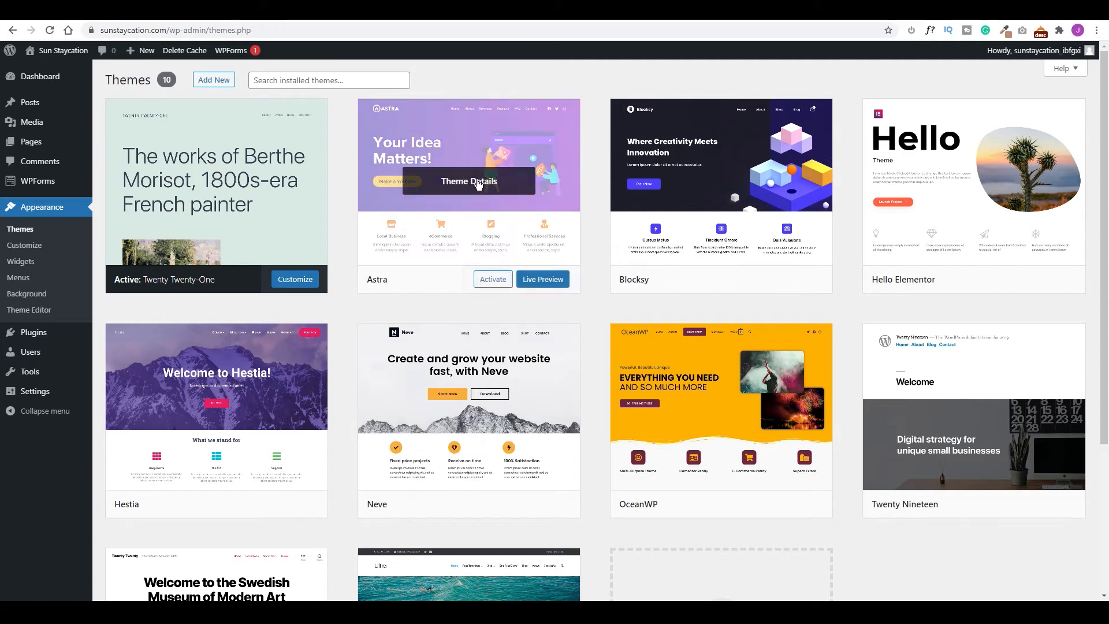
pyautogui.click(492, 279)
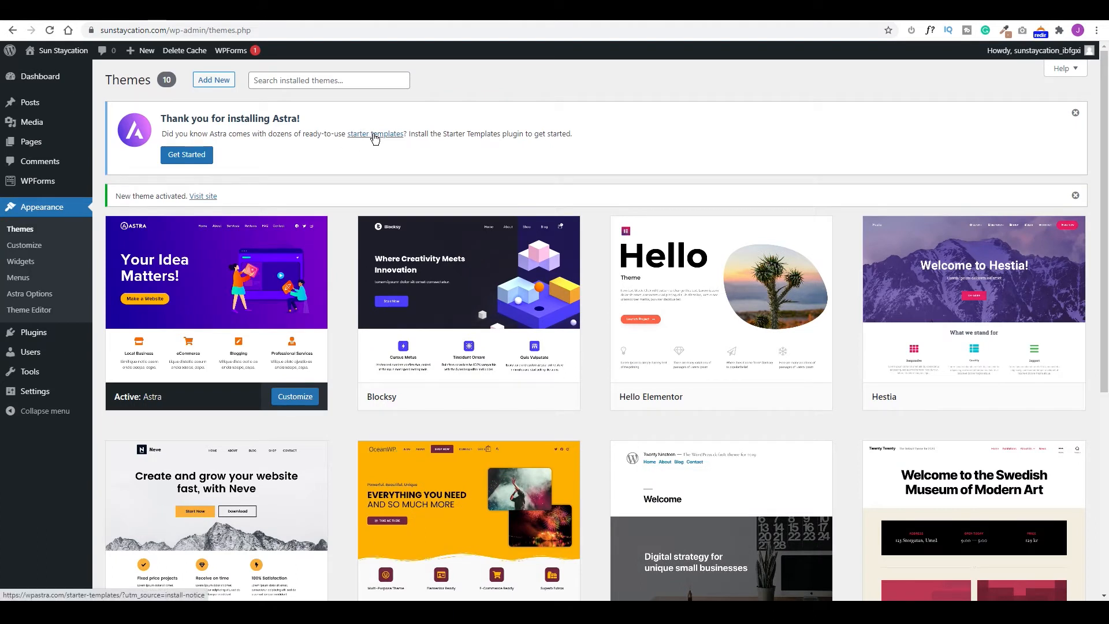
# Begin Astra starter template setup, choosing Elementor as the page builder.
pyautogui.click(194, 157)
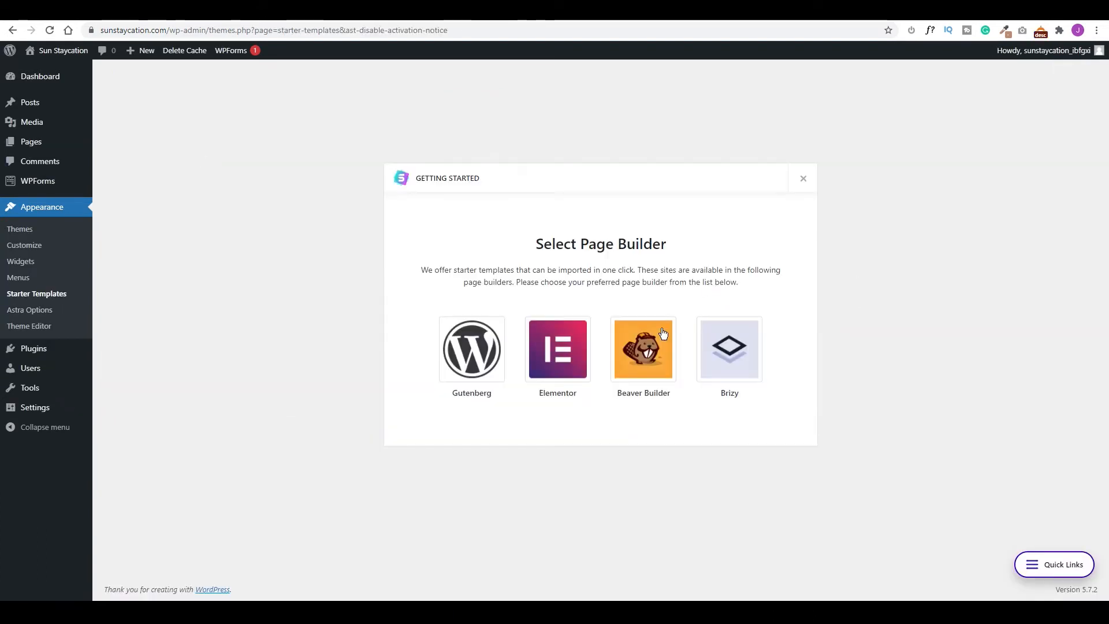
pyautogui.click(564, 355)
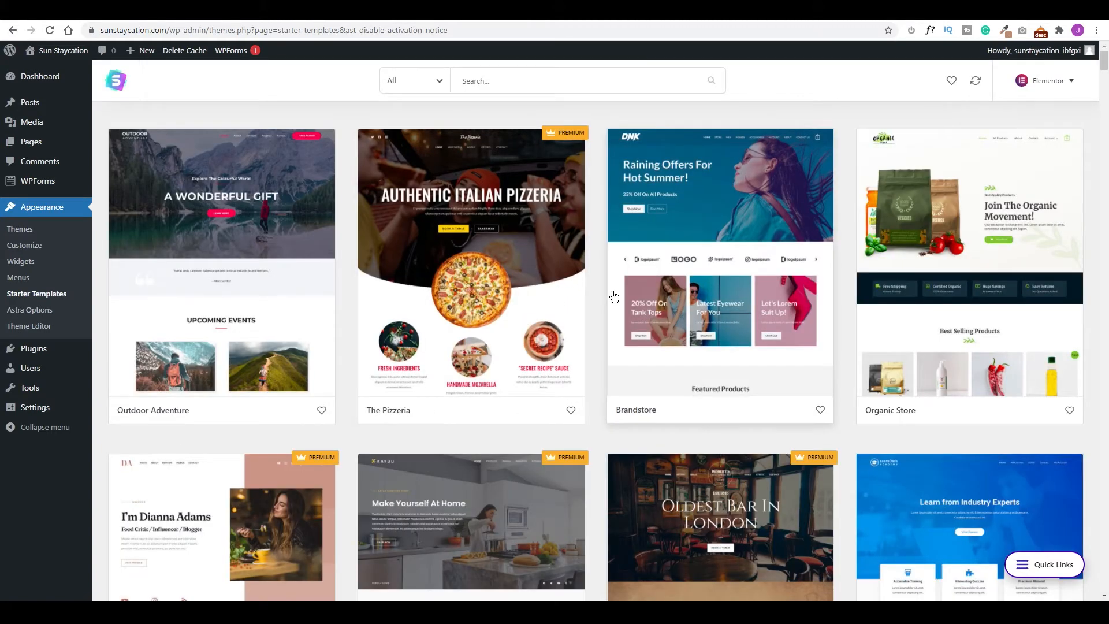
pyautogui.click(23, 231)
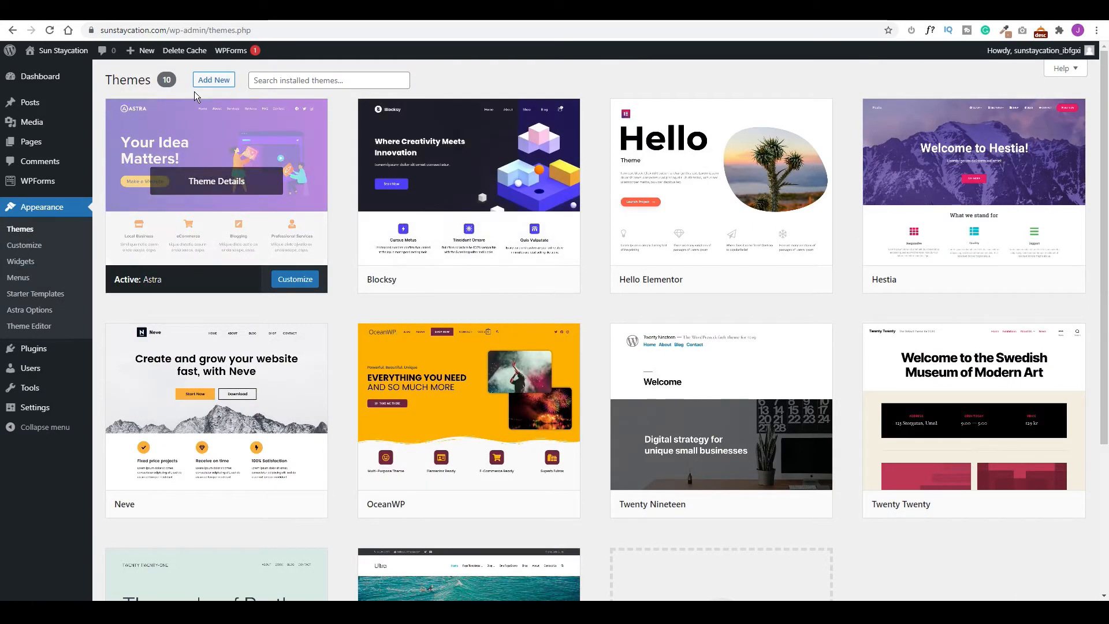
# Search the Add Themes directory for 'astra', then reopen the Starter Templates library.
pyautogui.click(211, 81)
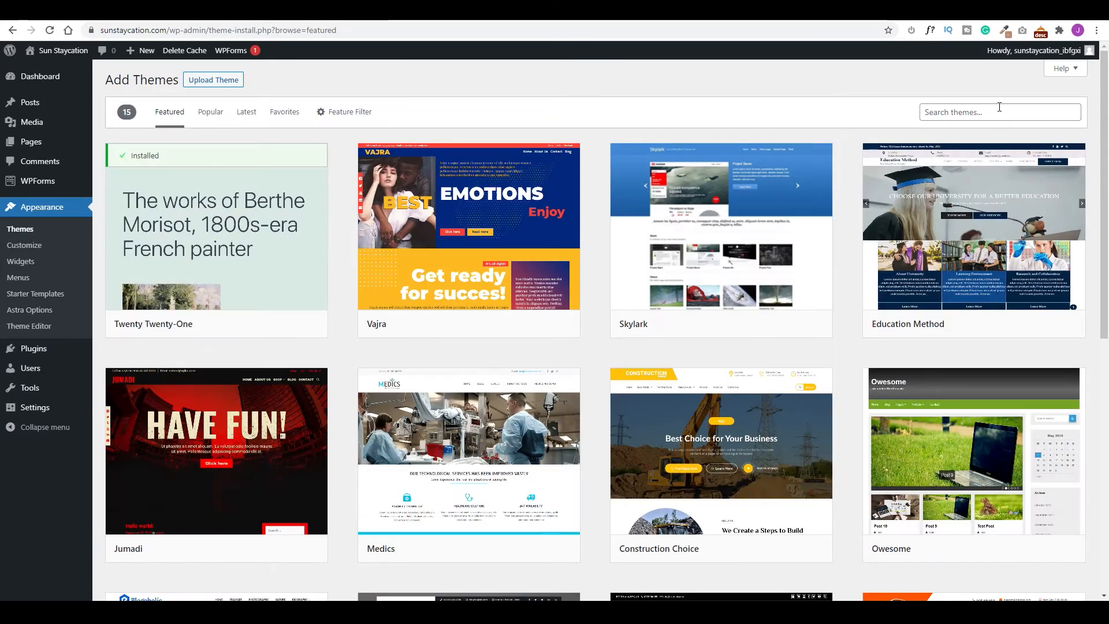
pyautogui.click(994, 110)
pyautogui.write('astra')
pyautogui.moveTo(205, 248)
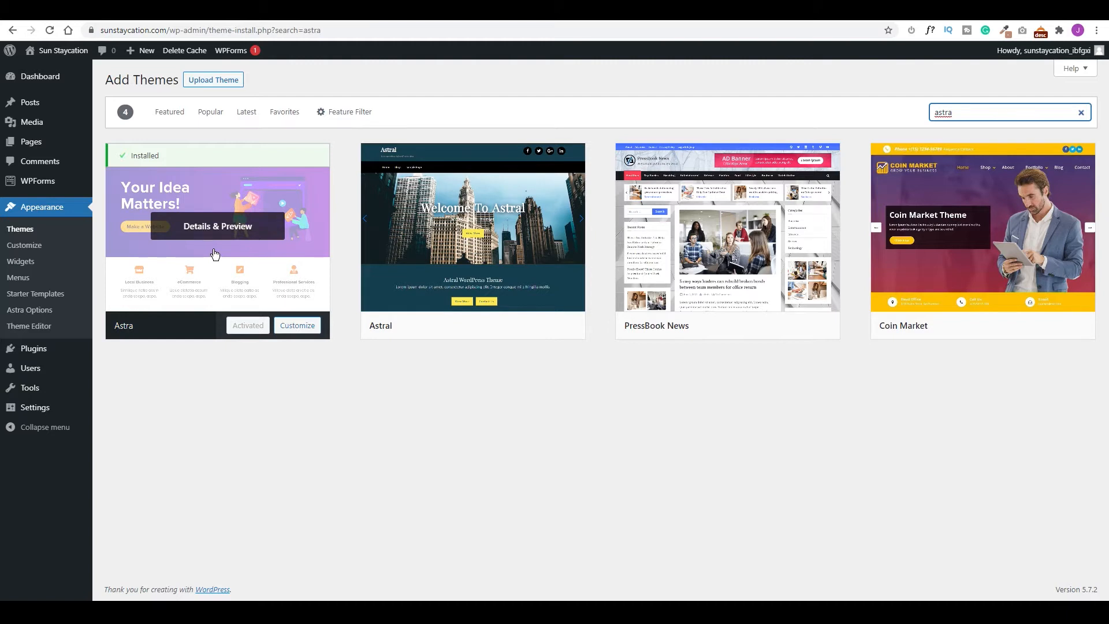
pyautogui.click(33, 295)
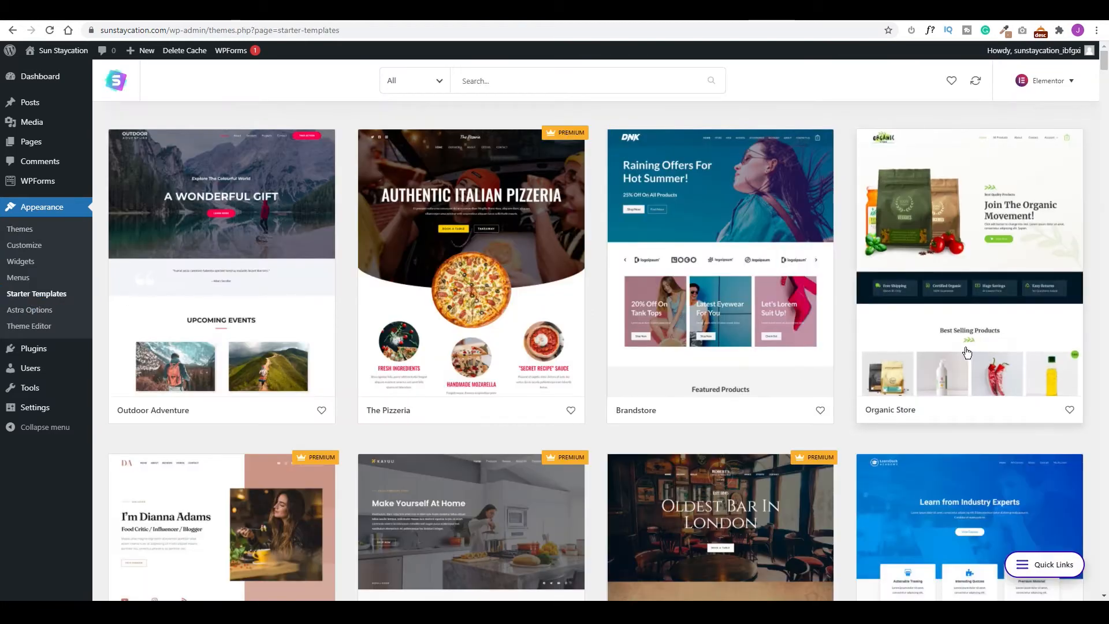
# Filter starter templates to Free, search 'hotel', and open the Travel & Tourism template.
pyautogui.click(445, 84)
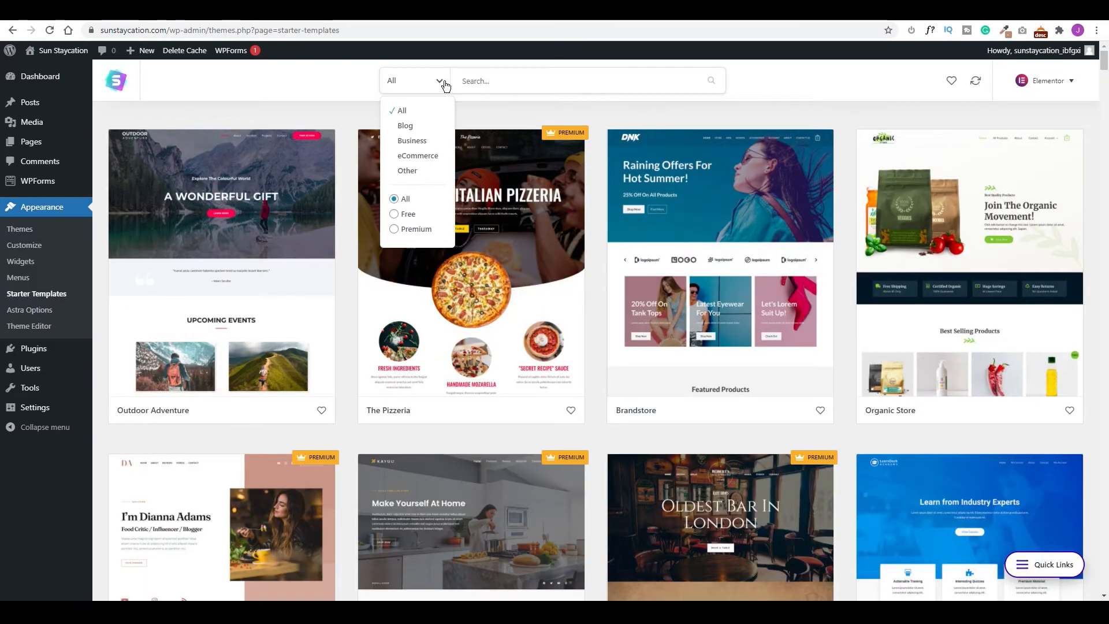
pyautogui.click(394, 214)
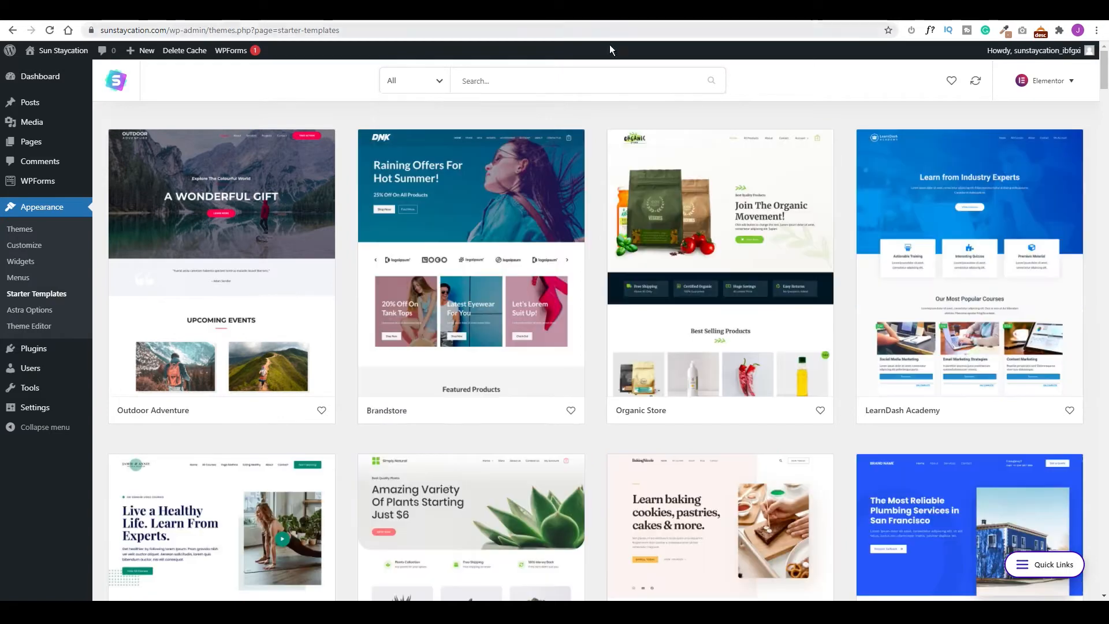
pyautogui.click(495, 81)
pyautogui.write('hotel')
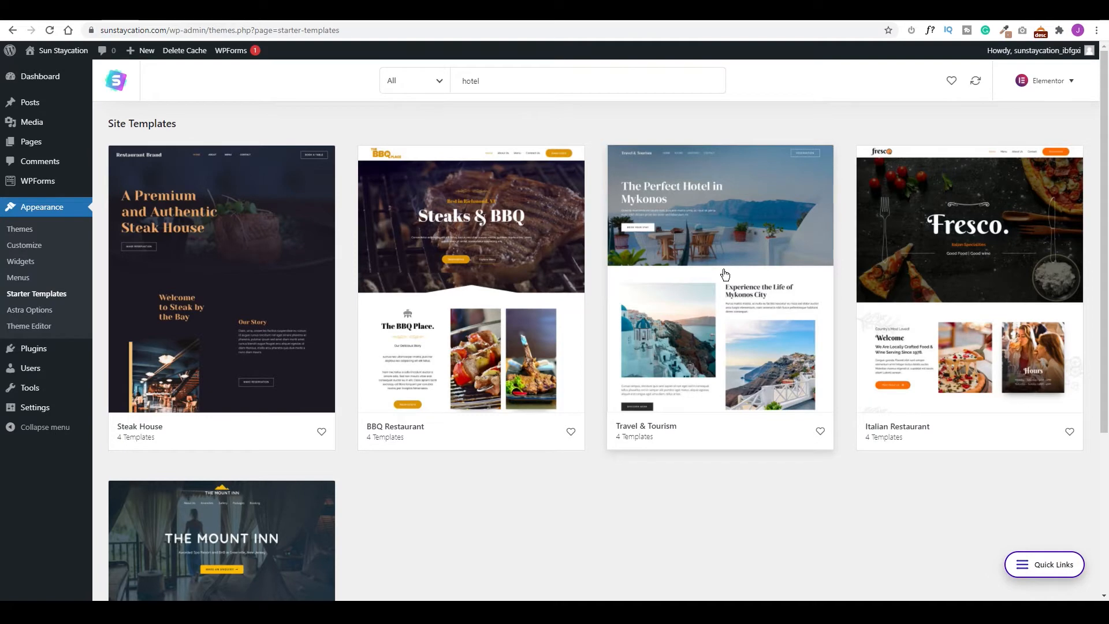
pyautogui.scroll(-3, 725, 274)
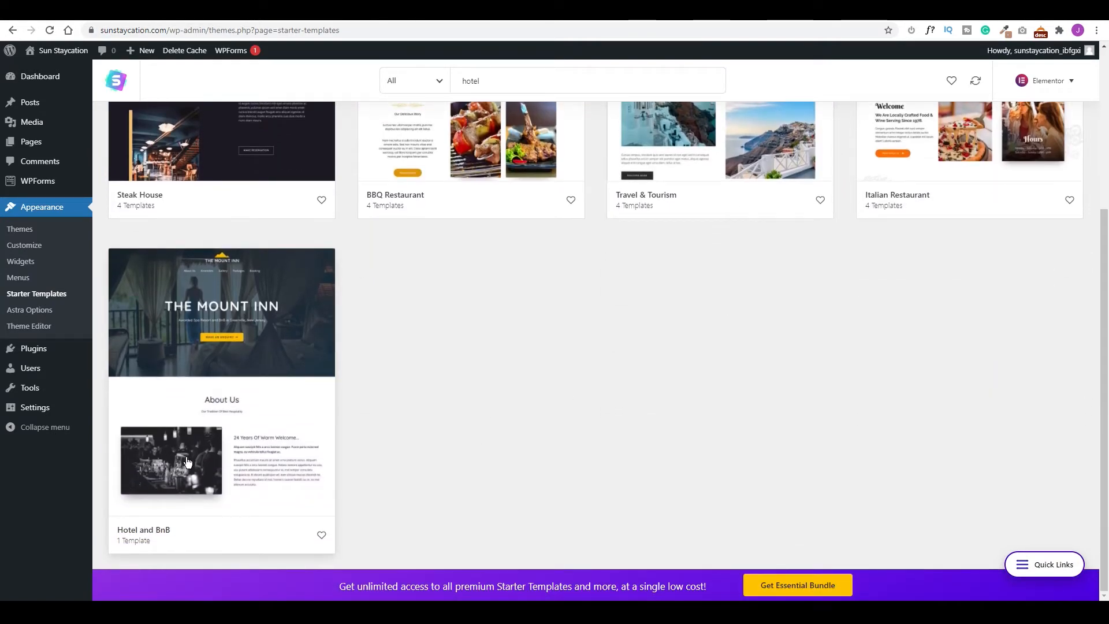
pyautogui.scroll(4, 693, 243)
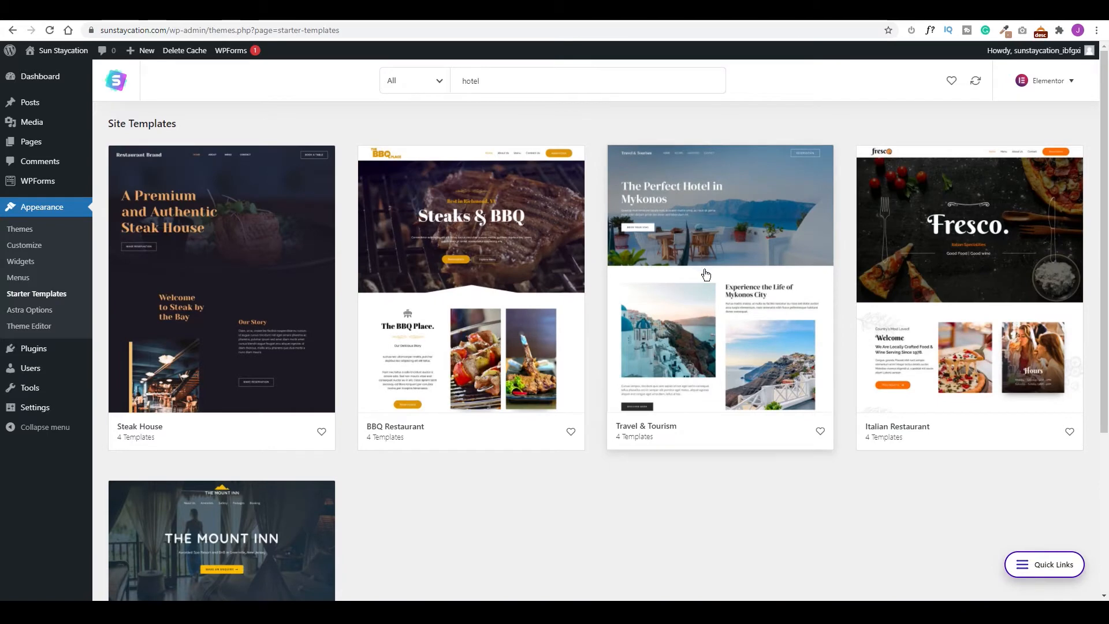
pyautogui.click(705, 274)
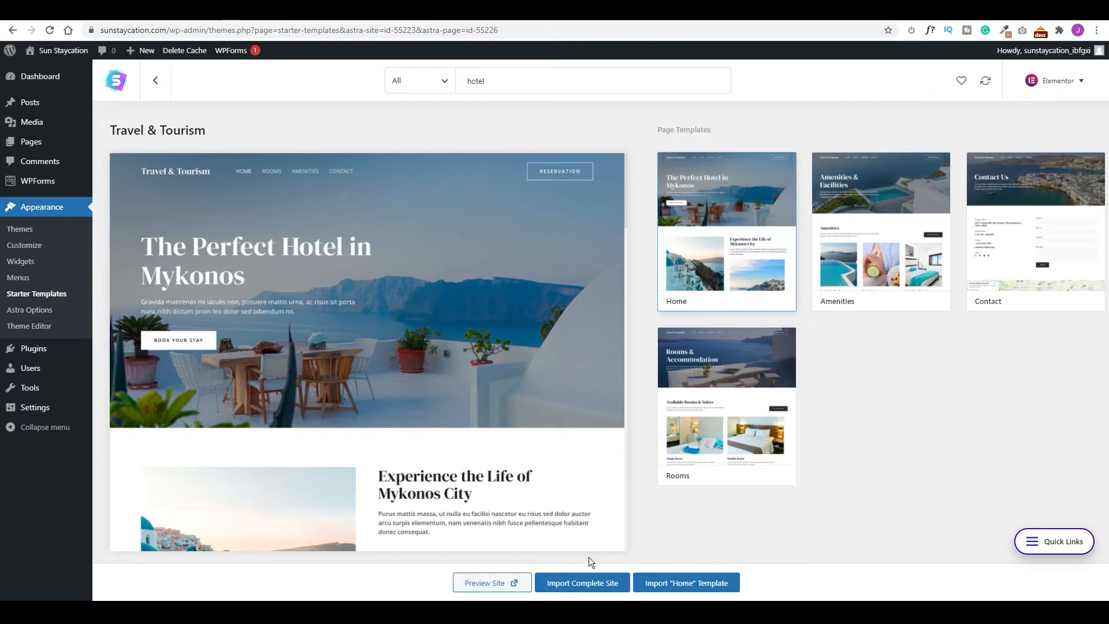
# Import the complete Travel & Tourism site, skipping sign-up, then view the live site.
pyautogui.click(564, 584)
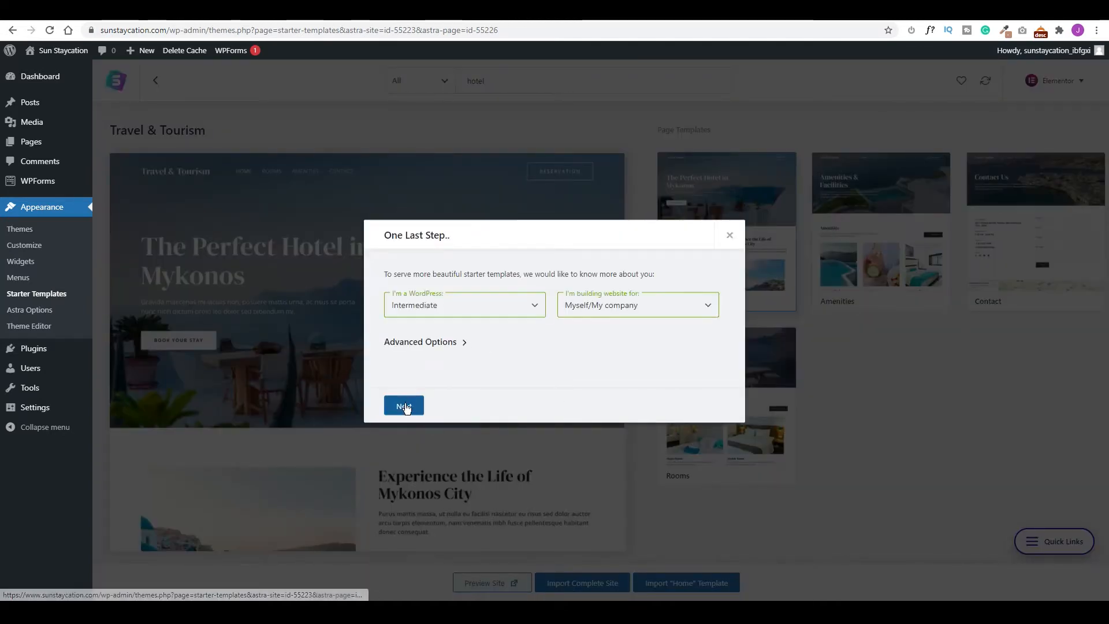
pyautogui.click(404, 406)
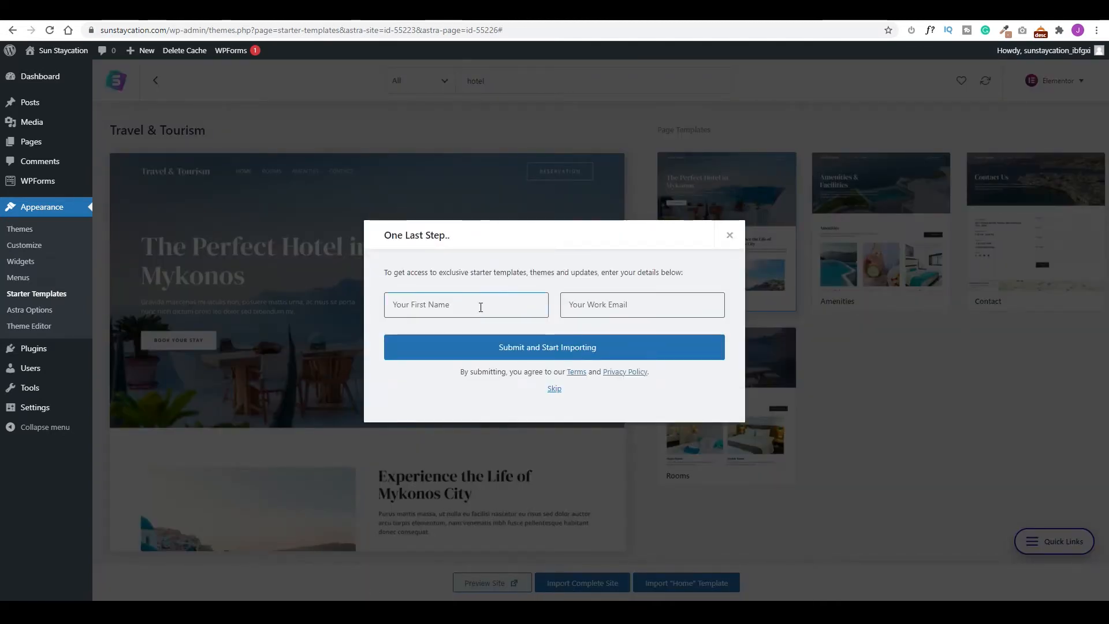
pyautogui.click(554, 390)
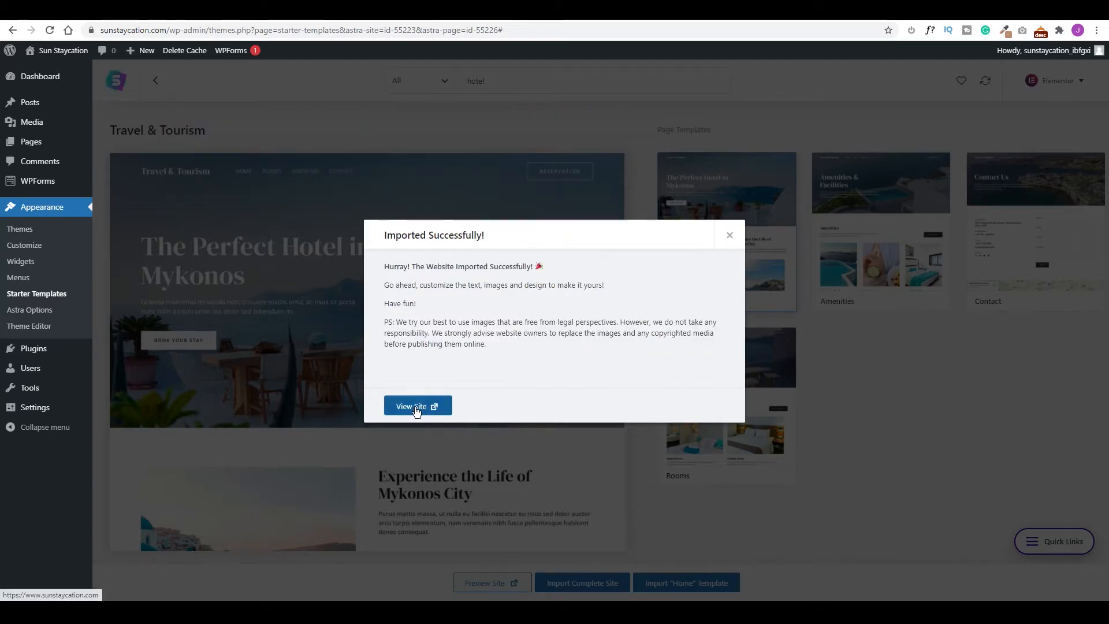
pyautogui.click(416, 407)
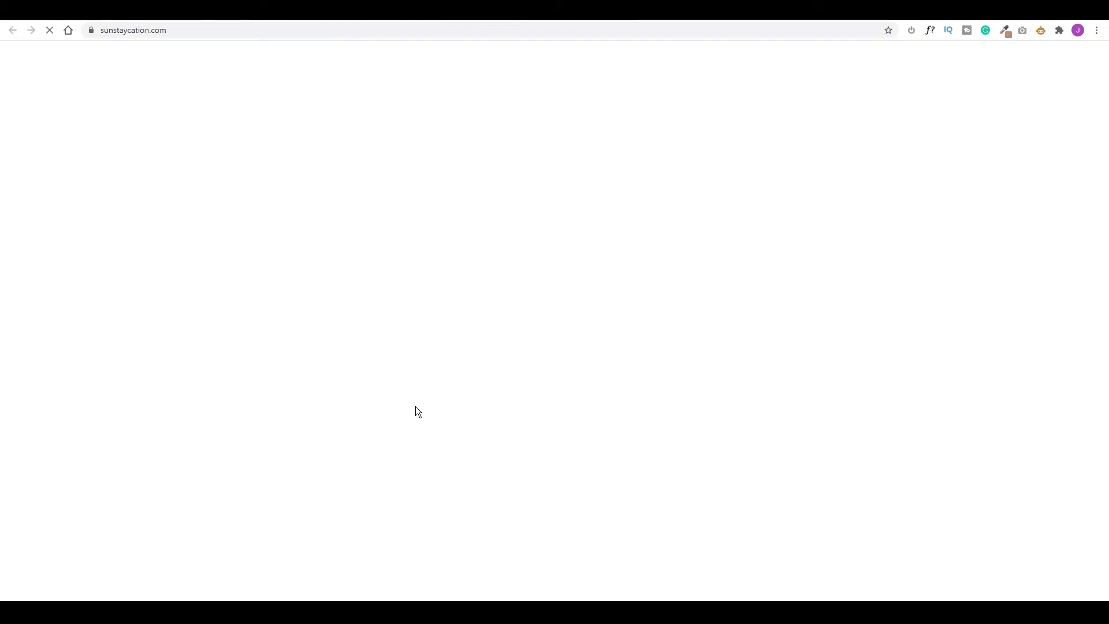
# Review the imported hotel homepage, then advance to the Install a Dynamic Booking Engine slide.
pyautogui.scroll(-20, 608, 183)
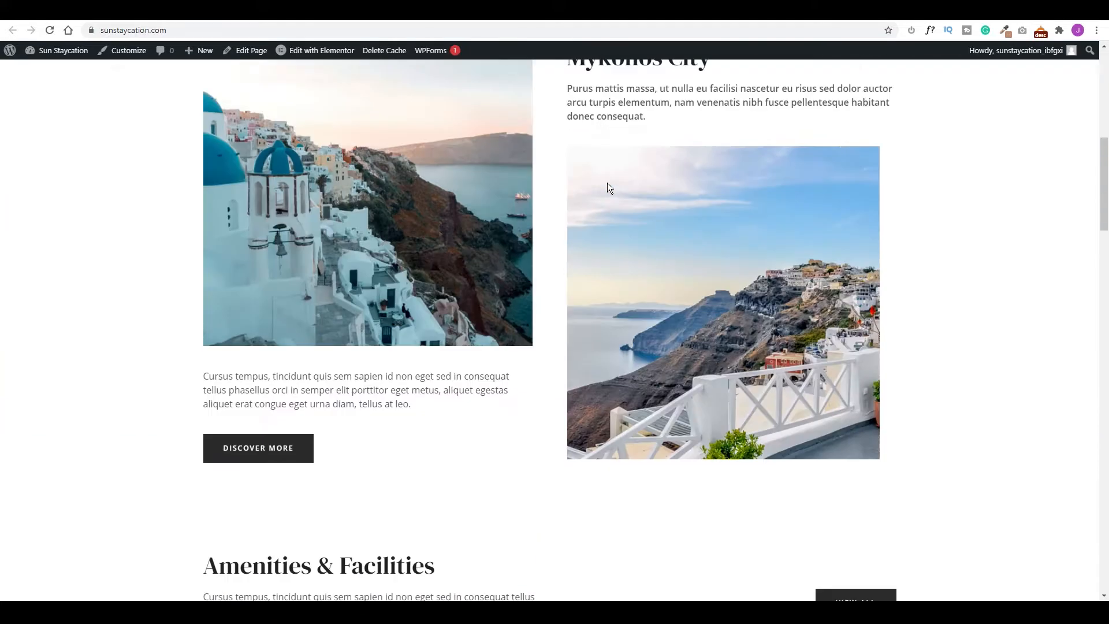
pyautogui.scroll(-10, 534, 251)
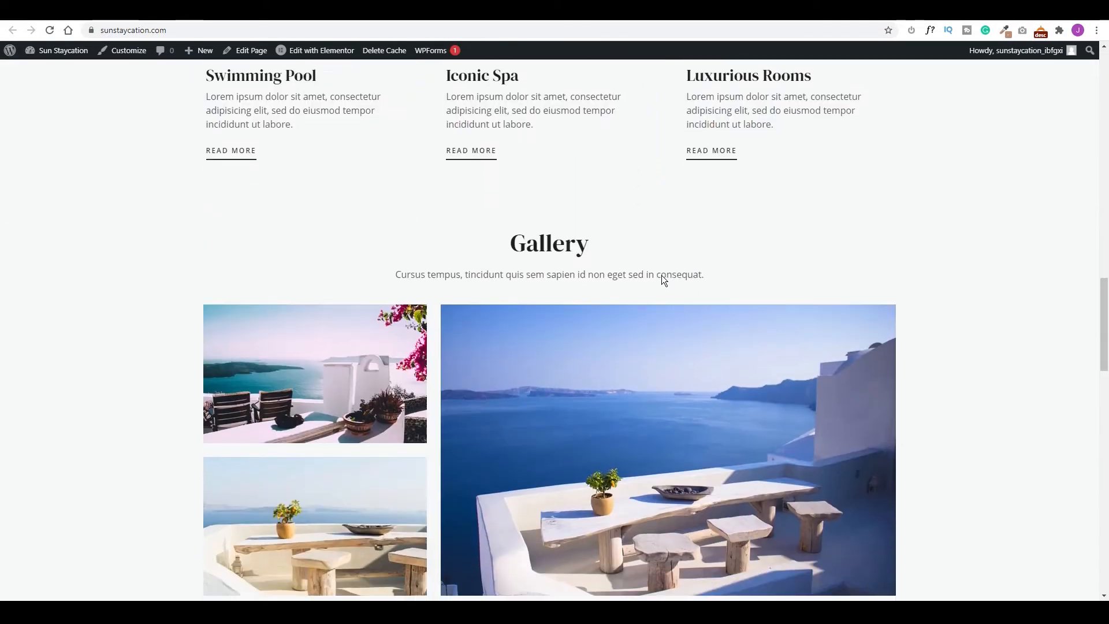
pyautogui.scroll(-15, 699, 293)
pyautogui.scroll(15, 567, 341)
pyautogui.scroll(15, 567, 341)
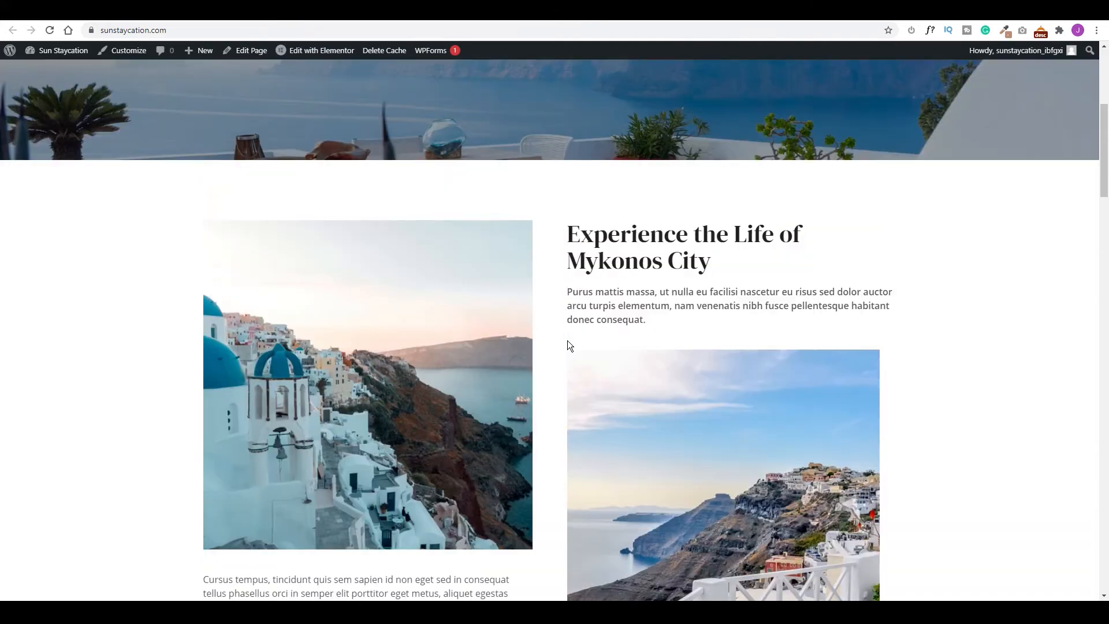
pyautogui.scroll(5, 569, 345)
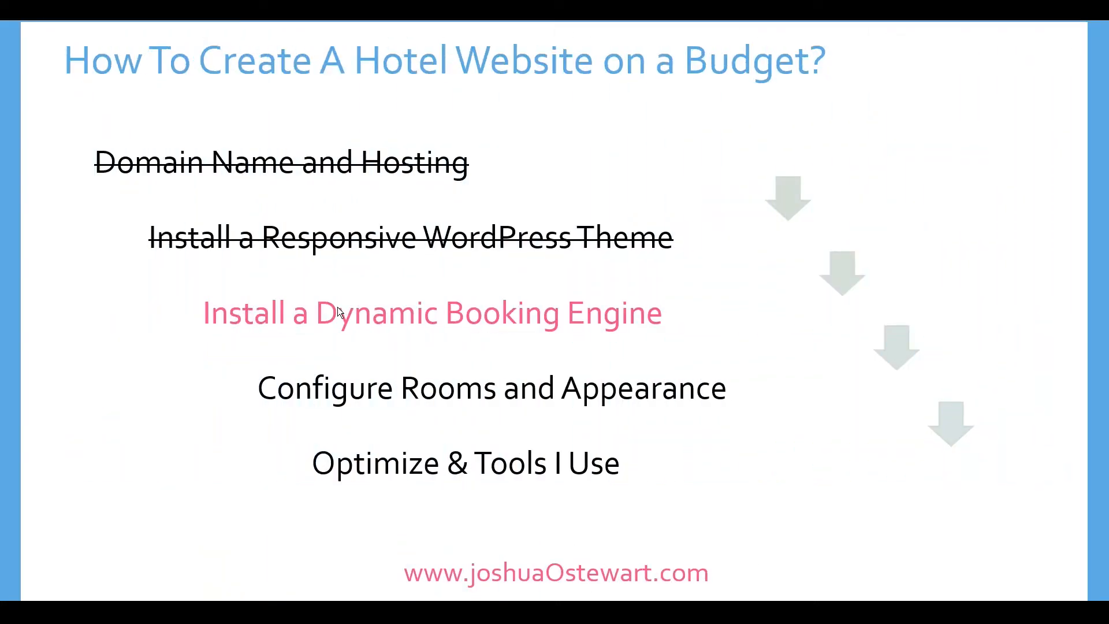
pyautogui.click(344, 296)
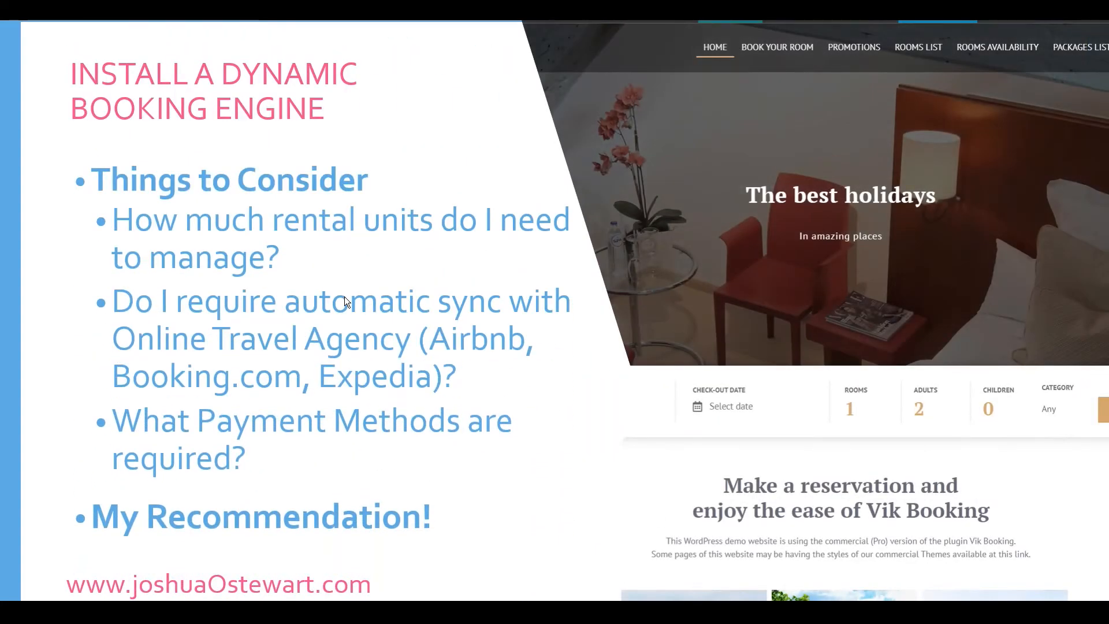
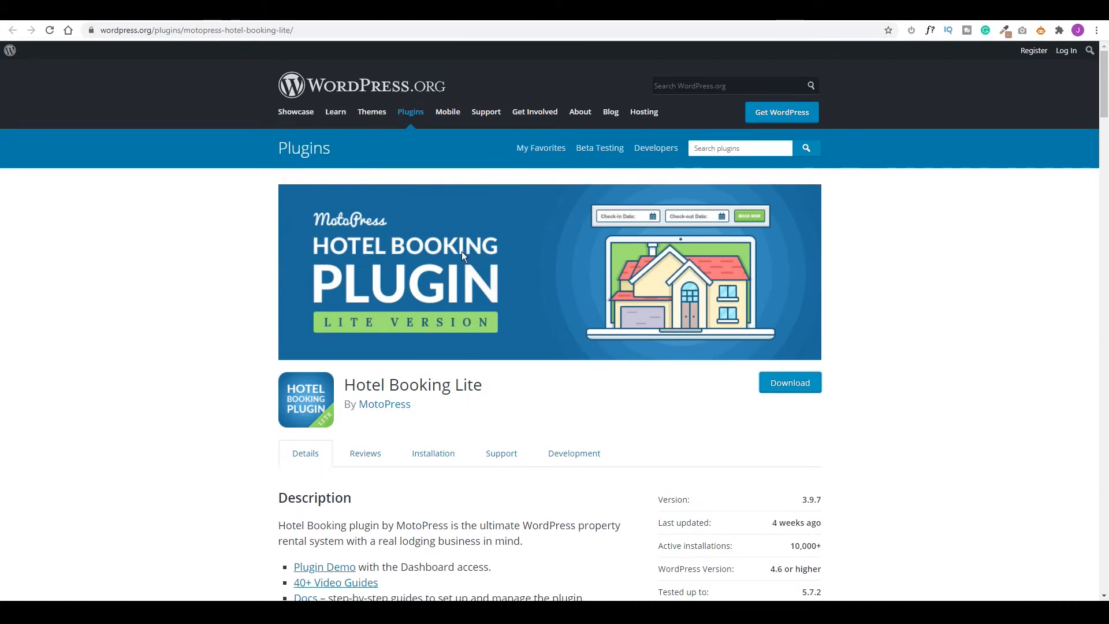
# Scroll through the Hotel Booking Lite plugin details and highlight its automatic OTA synchronization feature.
pyautogui.scroll(-5, 462, 312)
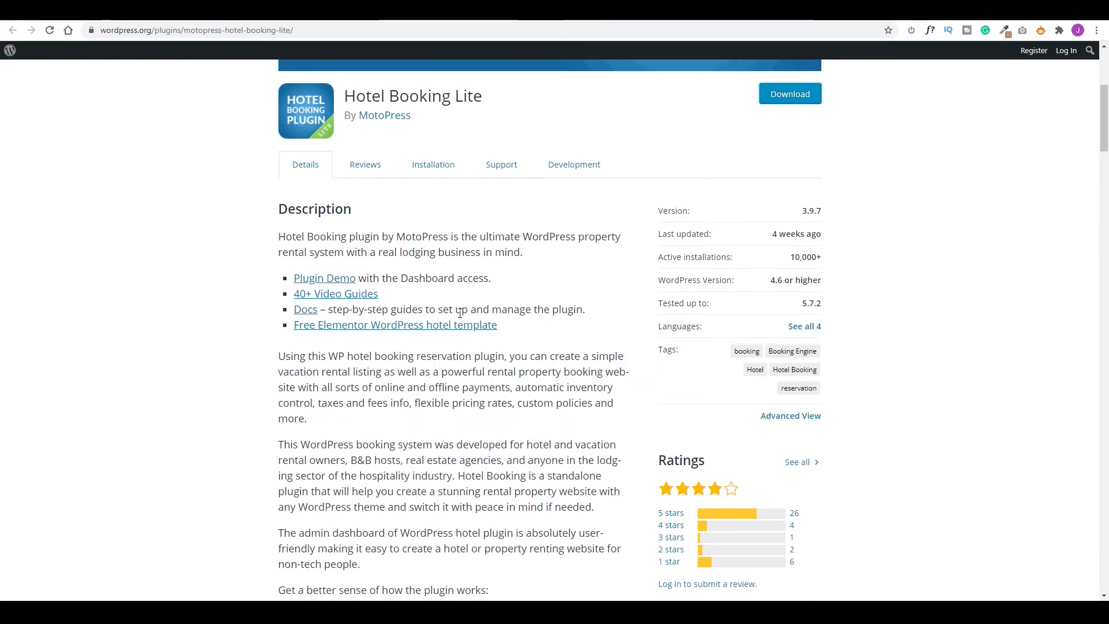
pyautogui.scroll(-1, 460, 310)
pyautogui.scroll(-1, 462, 306)
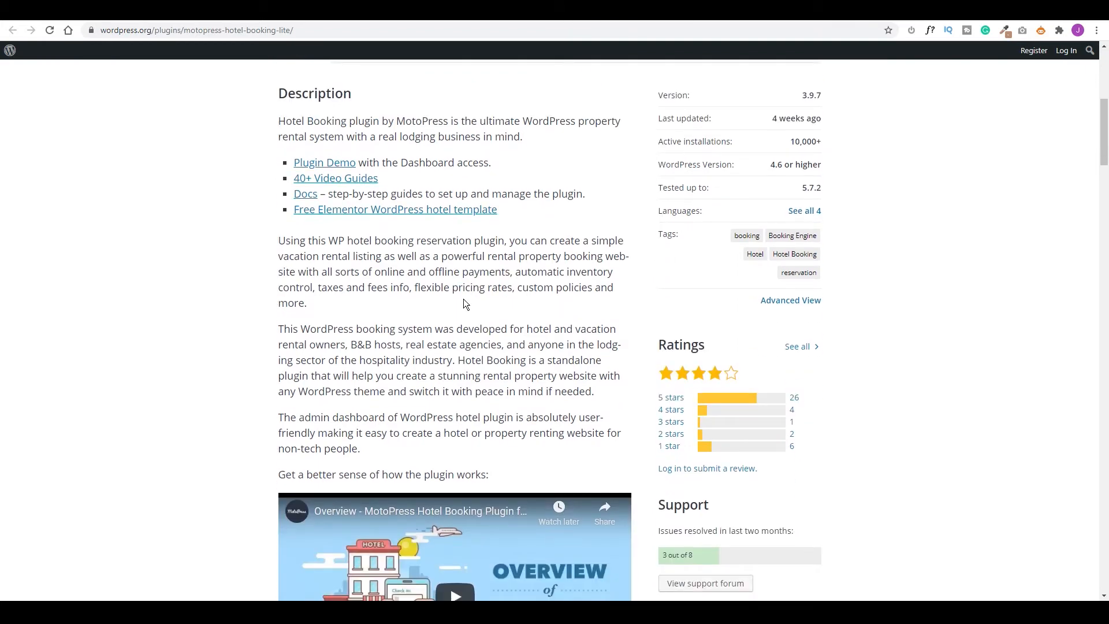
pyautogui.scroll(-13, 463, 295)
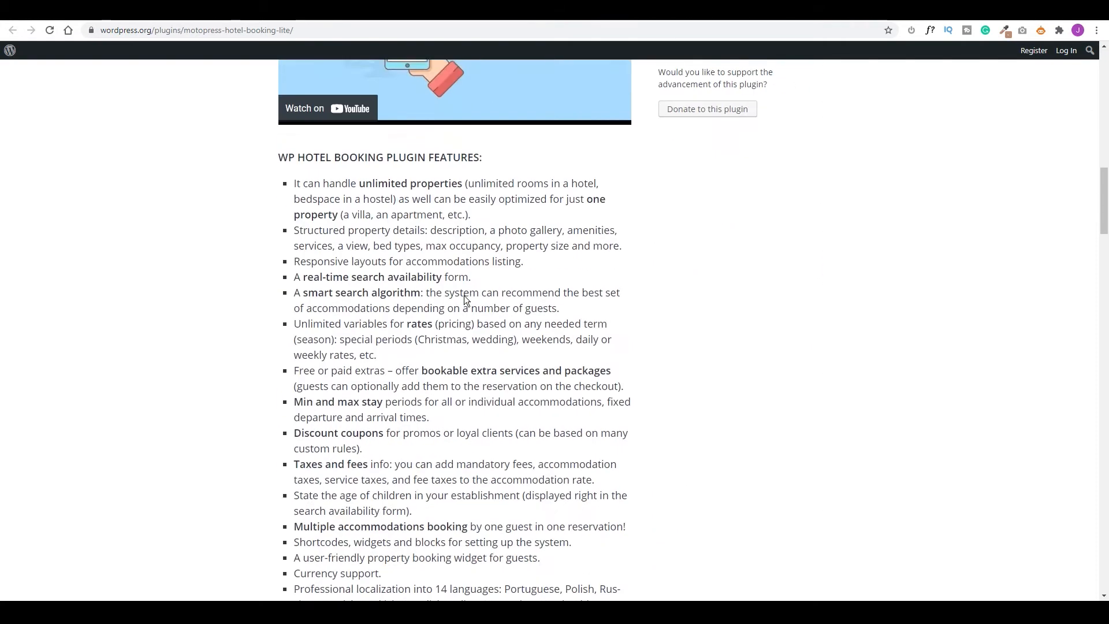
pyautogui.scroll(-8, 463, 296)
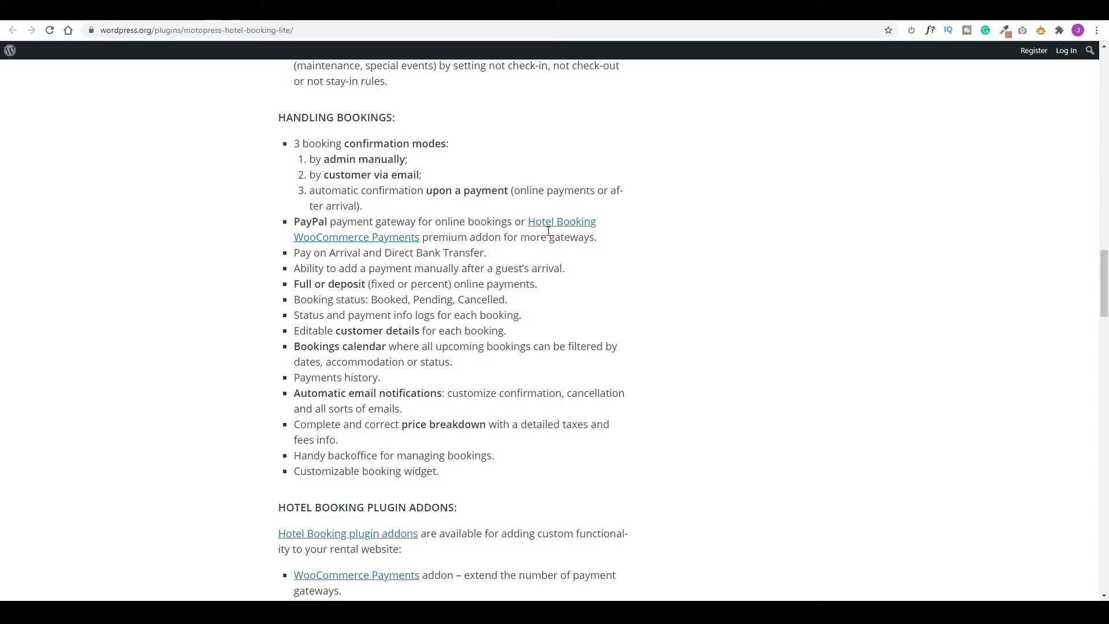
pyautogui.scroll(-8, 548, 231)
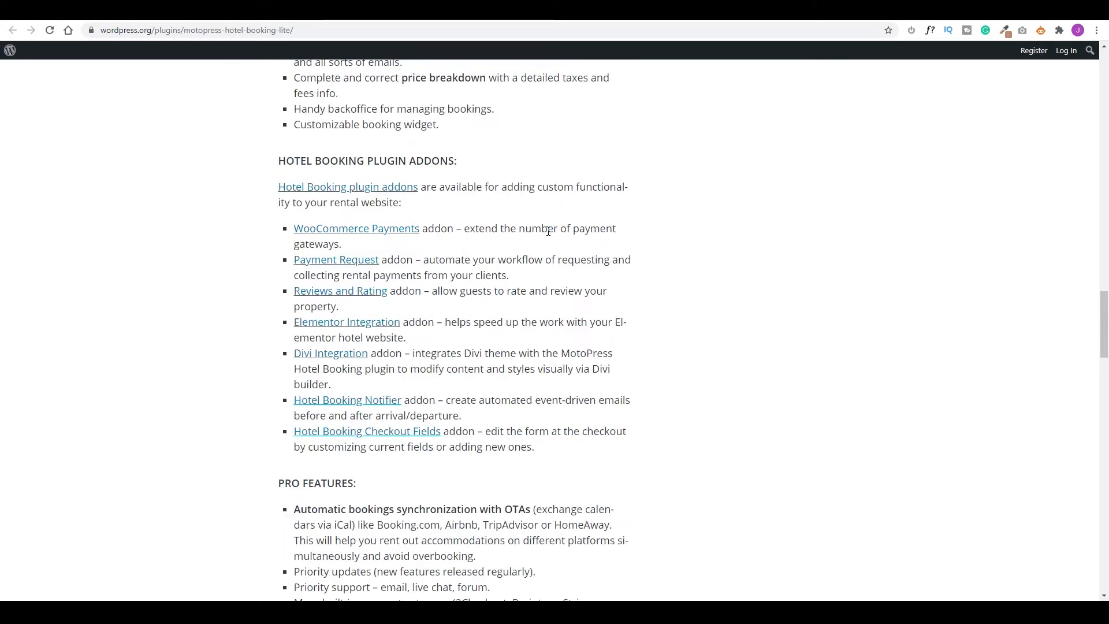
pyautogui.scroll(-1, 548, 231)
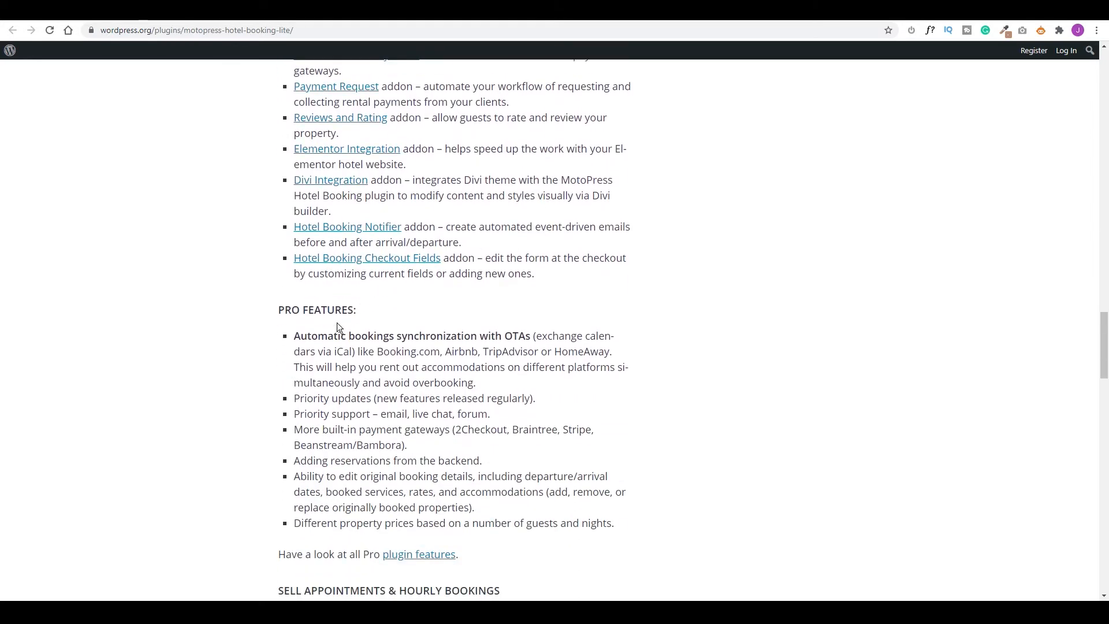
pyautogui.moveTo(300, 337); pyautogui.dragTo(444, 342)
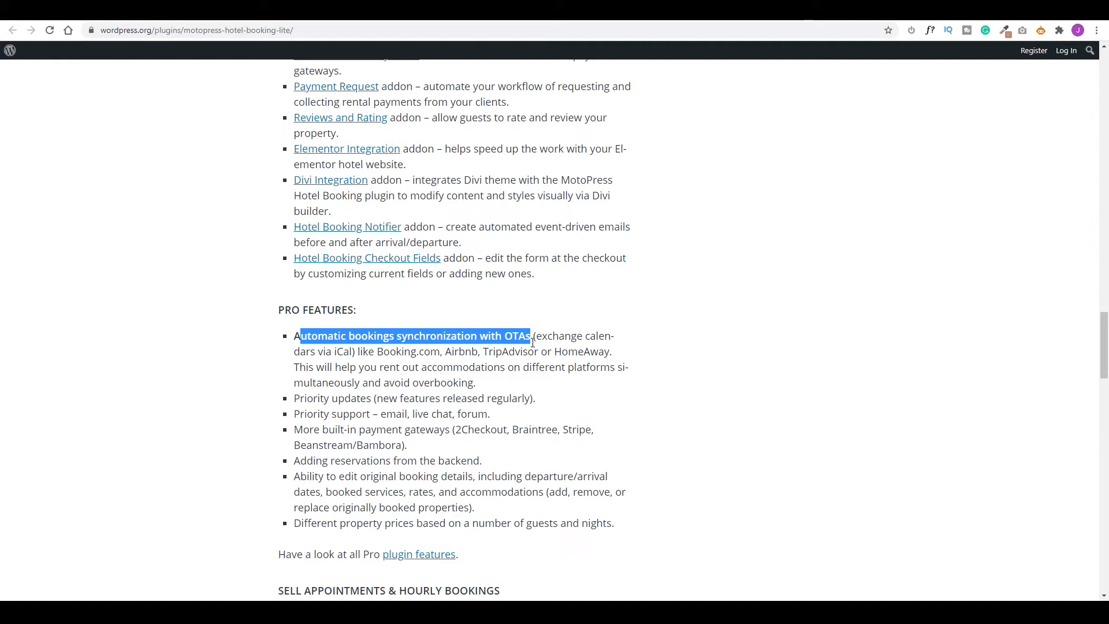
# Check the MotoPress Hotel Booking addons, then download the Hotel Booking Lite plugin zip.
pyautogui.click(142, 19)
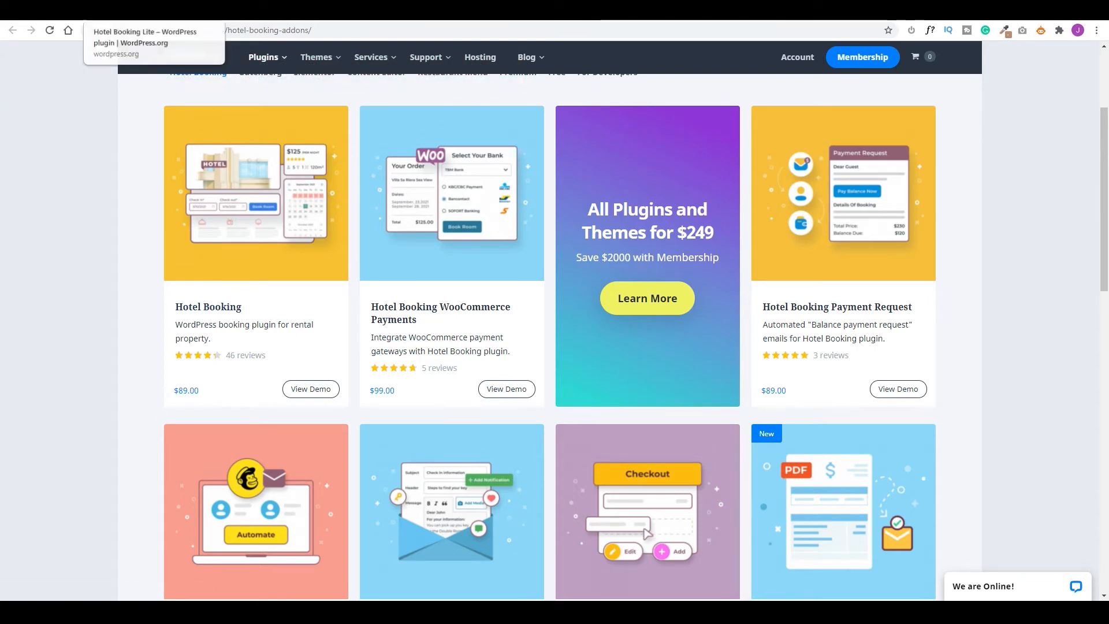
pyautogui.click(153, 10)
pyautogui.scroll(15, 452, 258)
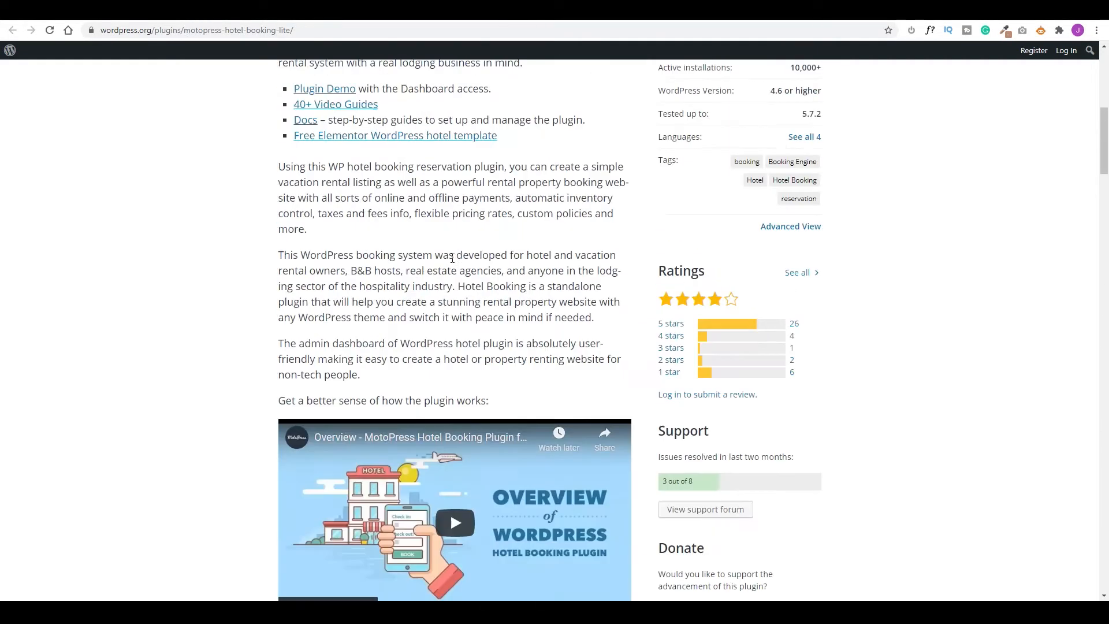
pyautogui.scroll(6, 452, 258)
pyautogui.click(789, 267)
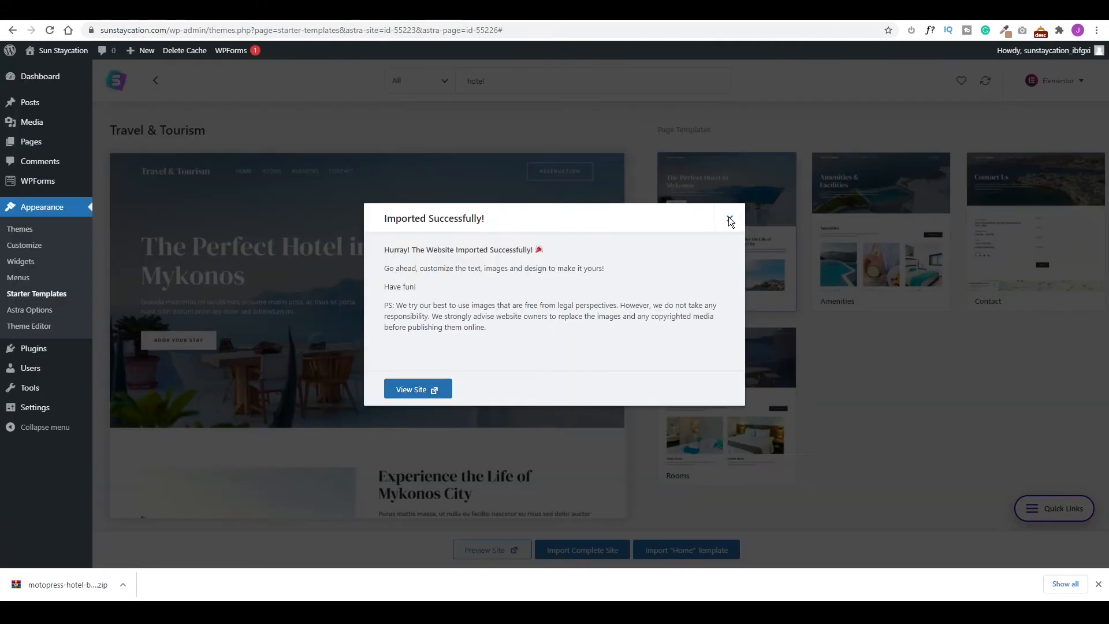
# Upload the Hotel Booking Lite zip as a new plugin, install and activate it, and install its booking pages.
pyautogui.click(730, 218)
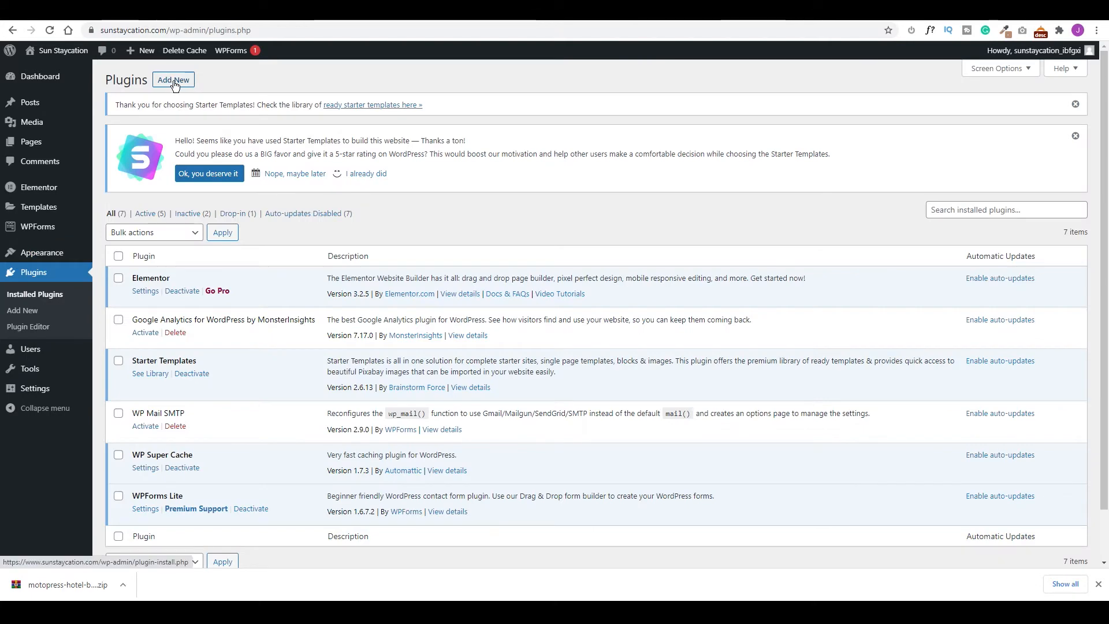
pyautogui.click(174, 81)
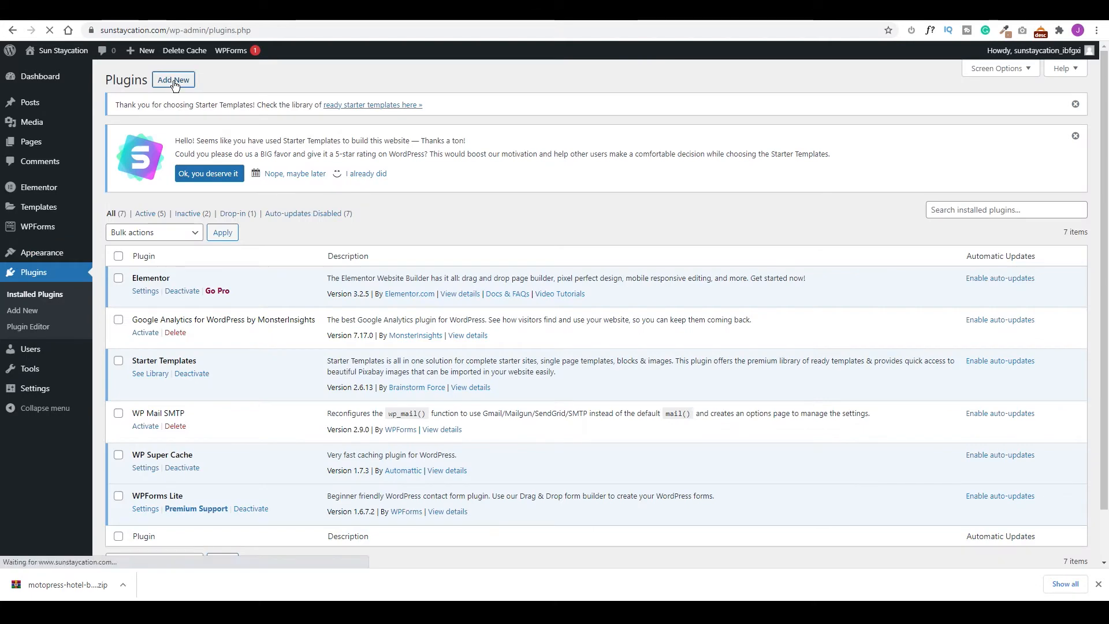
pyautogui.click(224, 85)
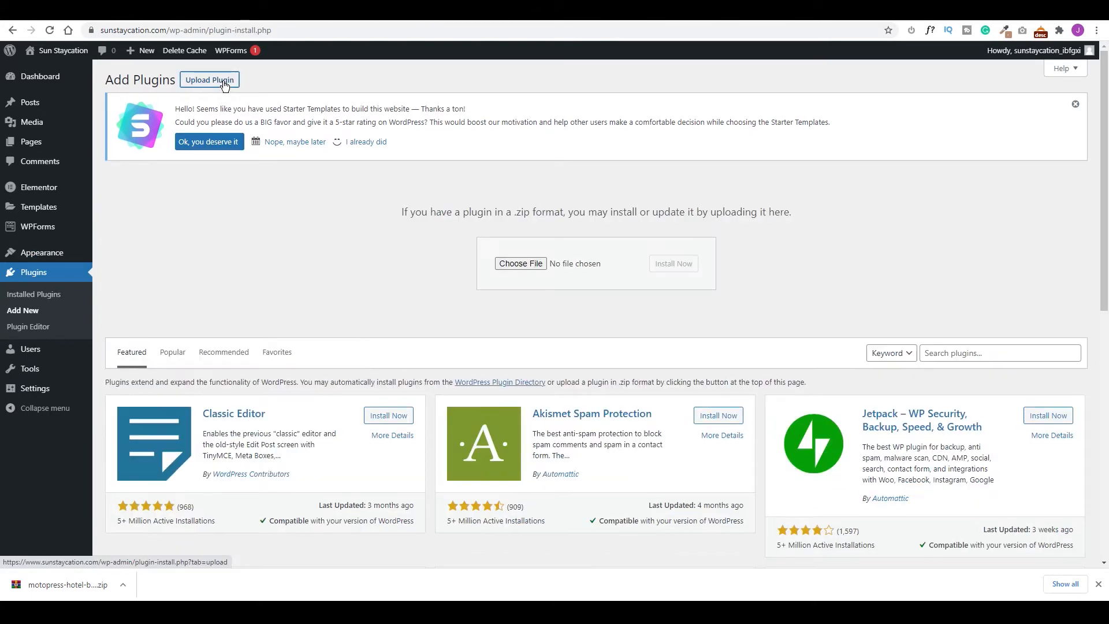
pyautogui.moveTo(63, 583); pyautogui.dragTo(612, 264)
pyautogui.click(674, 264)
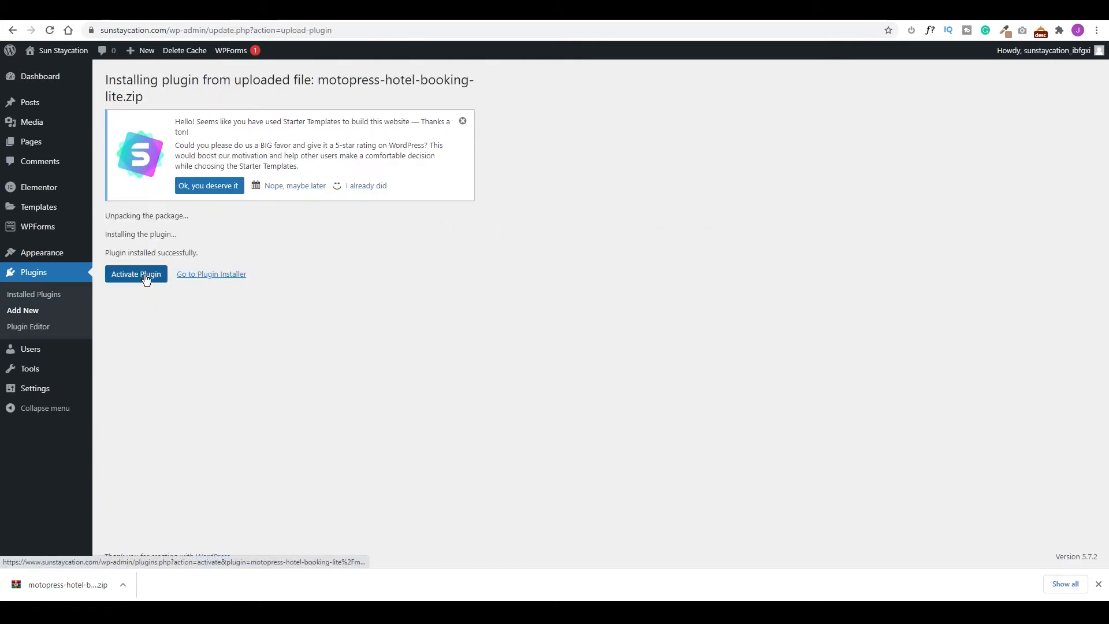
pyautogui.click(136, 274)
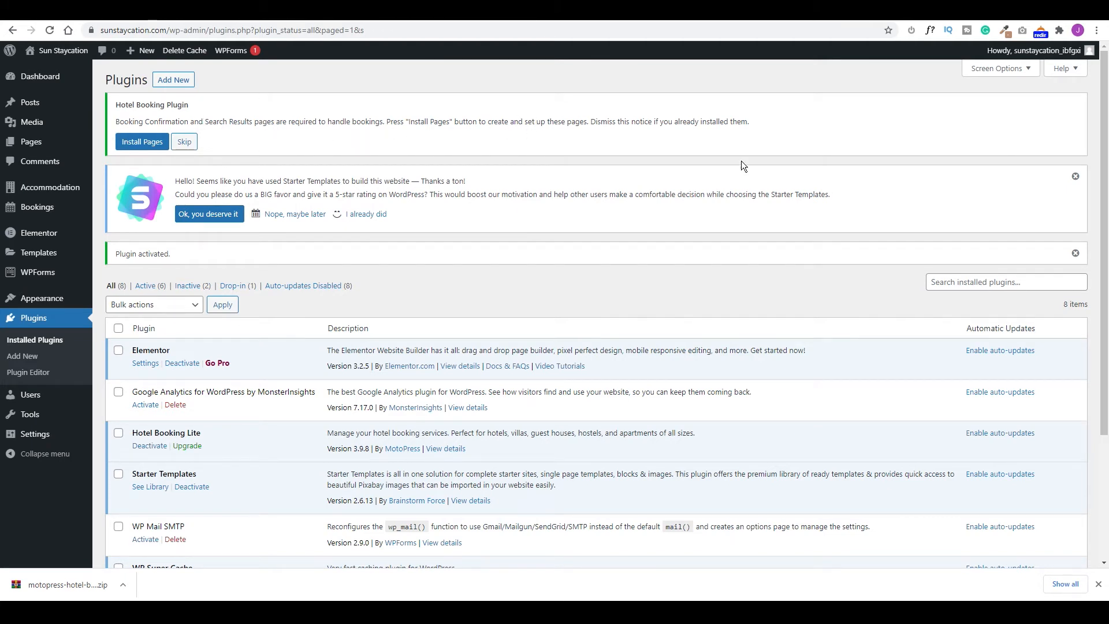
pyautogui.click(142, 142)
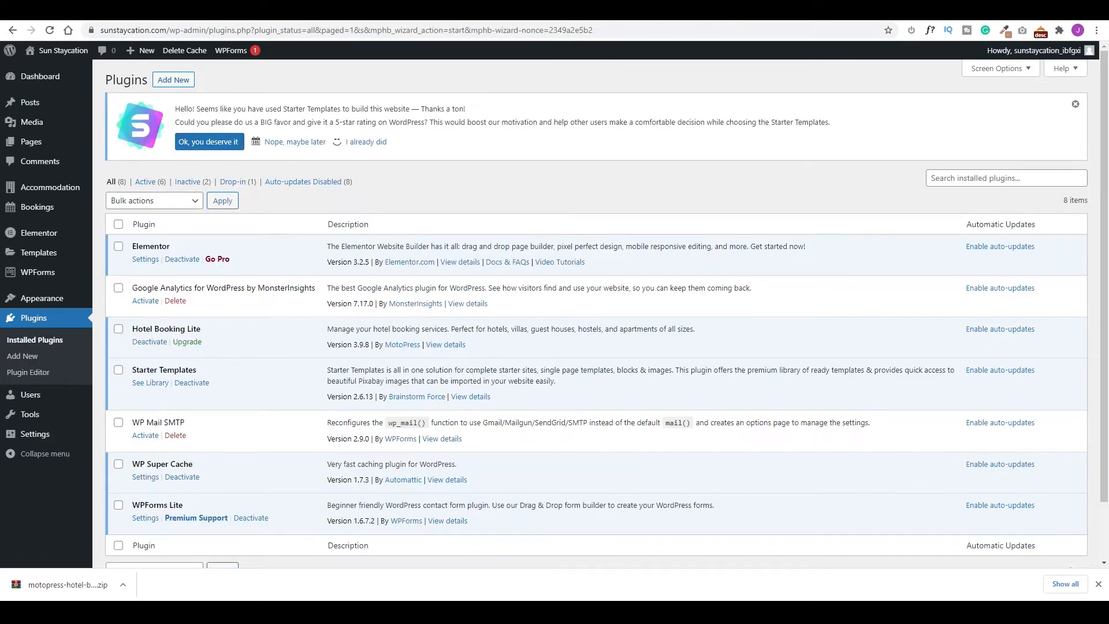
# Review the Pages list with the new Search Availability and Search Results pages, and the Bookings and Accommodation submenus.
pyautogui.click(31, 143)
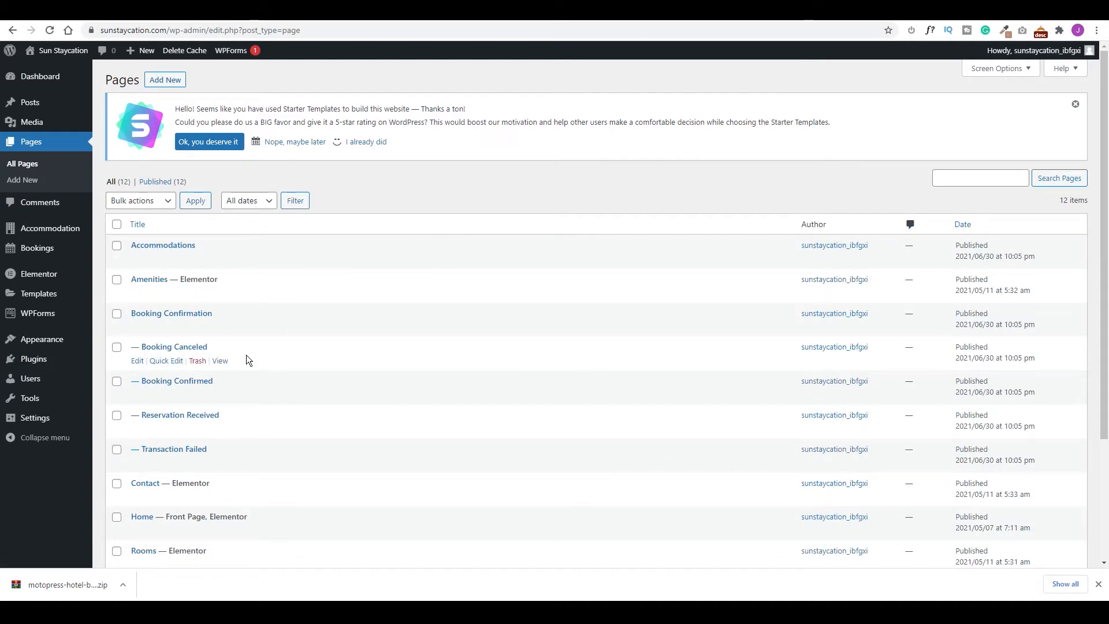
pyautogui.scroll(-3, 177, 434)
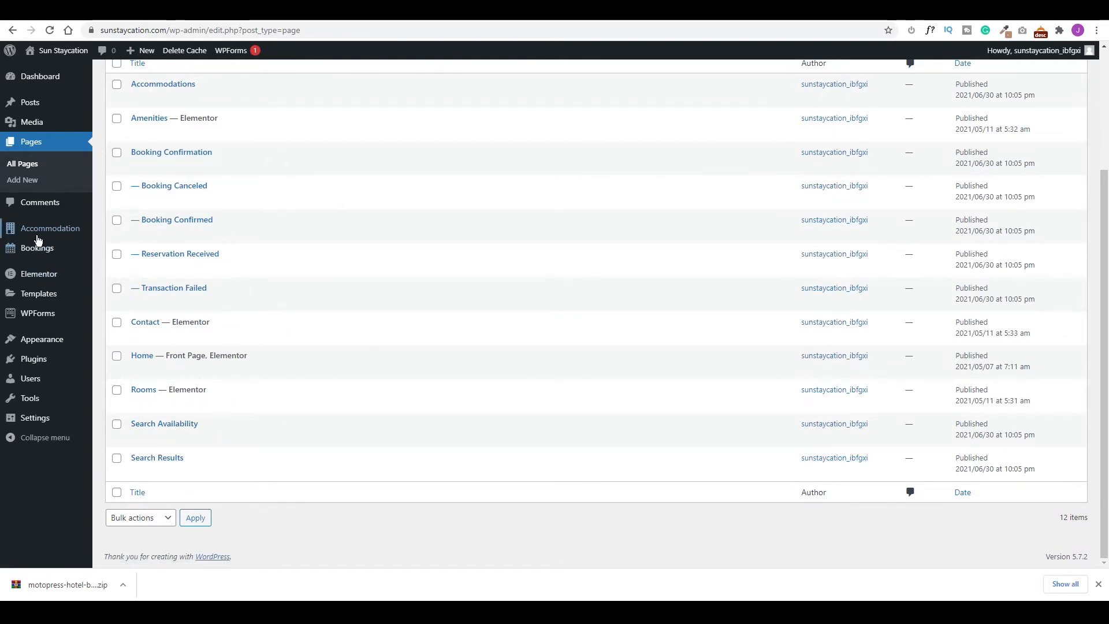
pyautogui.moveTo(29, 251)
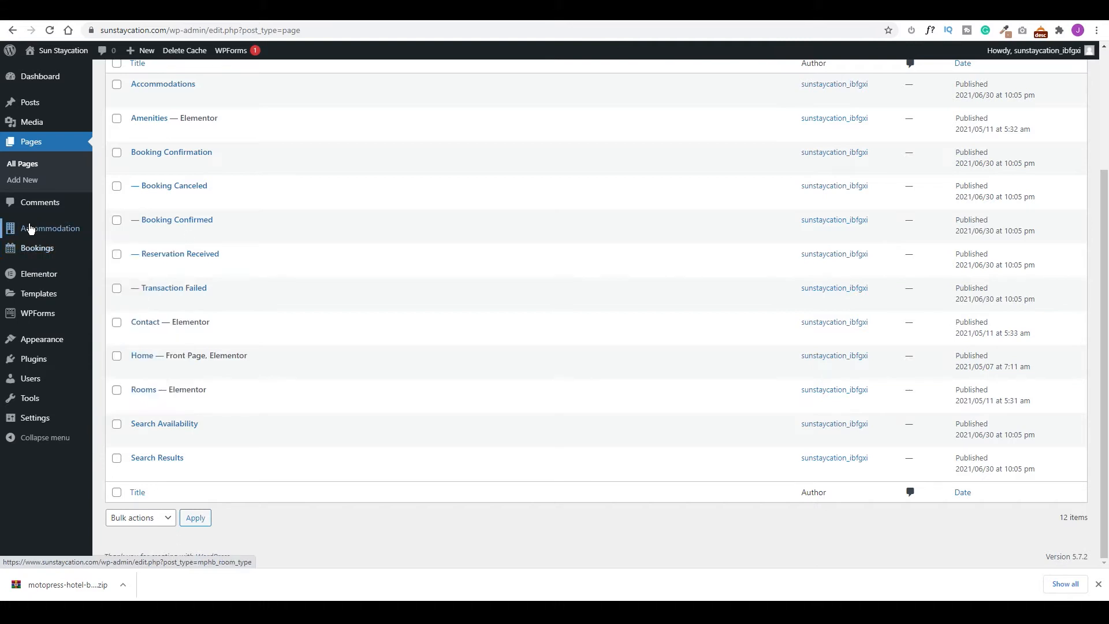
pyautogui.moveTo(50, 230)
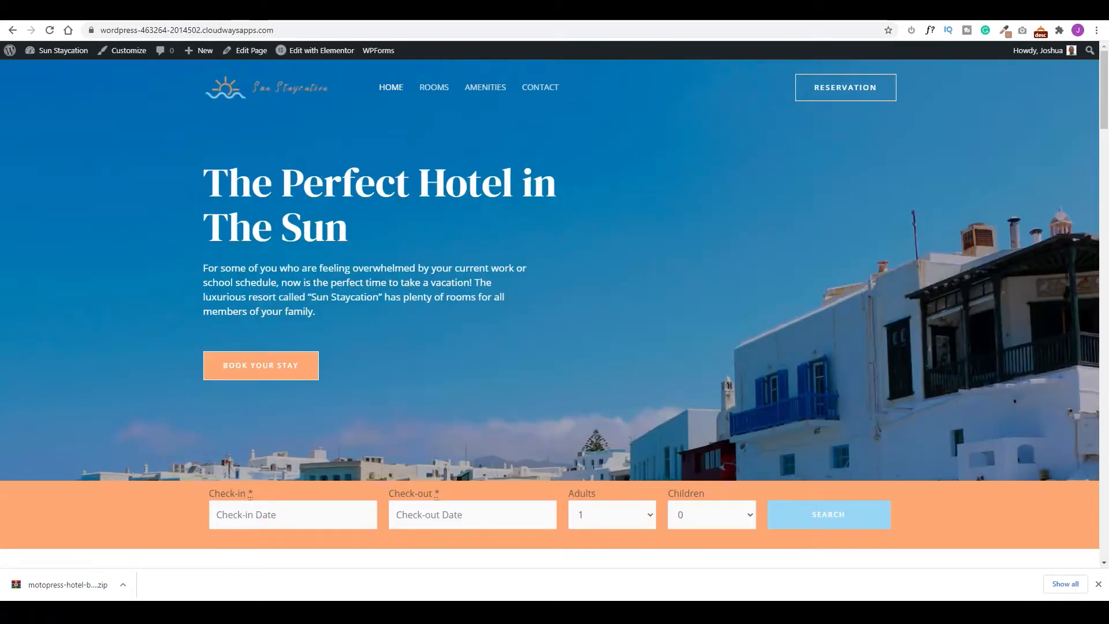
# View the live site's Rooms page and scroll through its room cards.
pyautogui.click(433, 90)
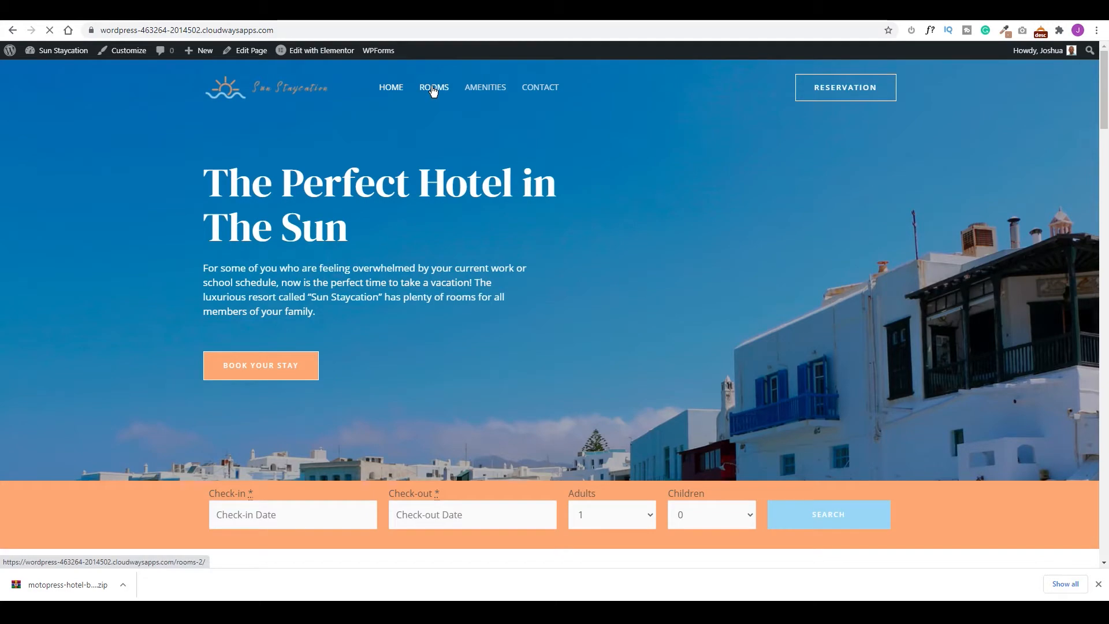
pyautogui.scroll(-15, 684, 357)
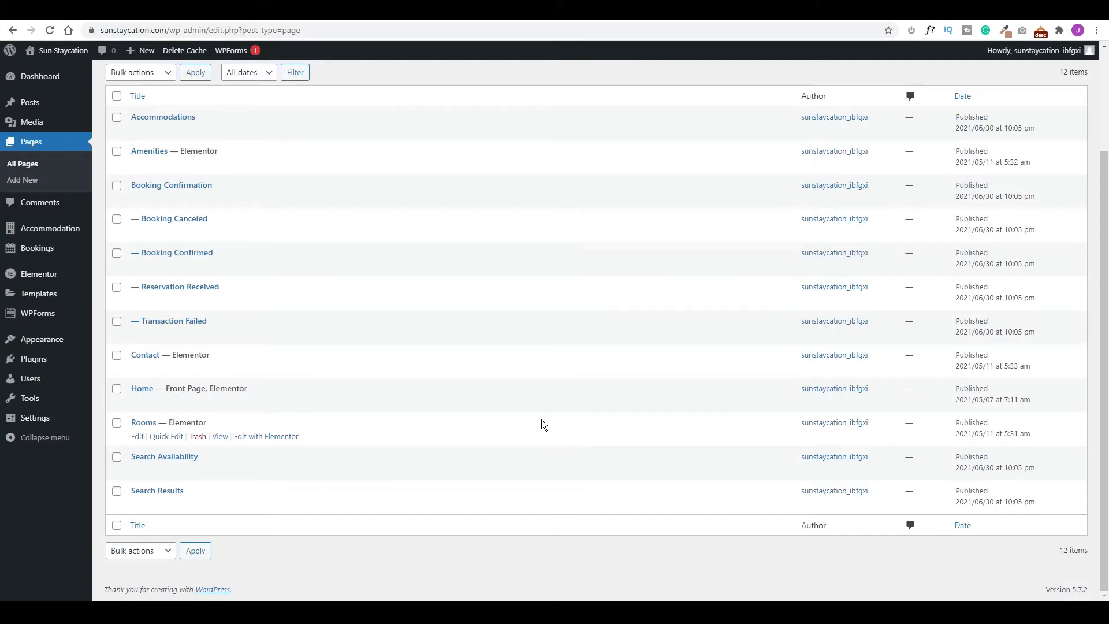
# Open the empty Accommodation Seasons list and dismiss the Starter Templates rating notice.
pyautogui.moveTo(50, 234)
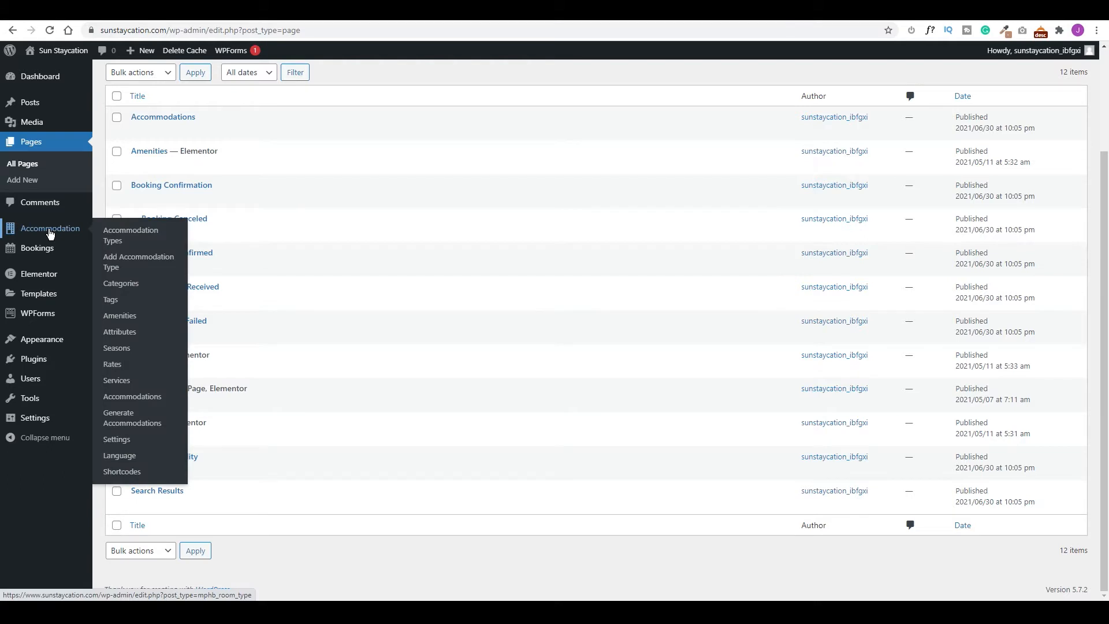
pyautogui.click(127, 353)
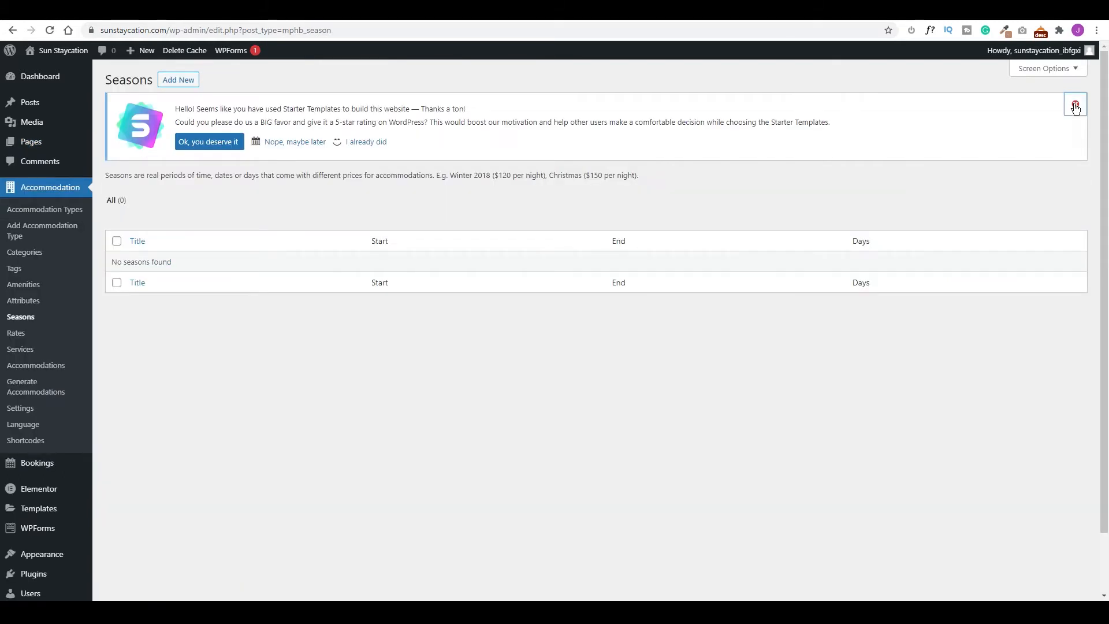
pyautogui.click(1075, 106)
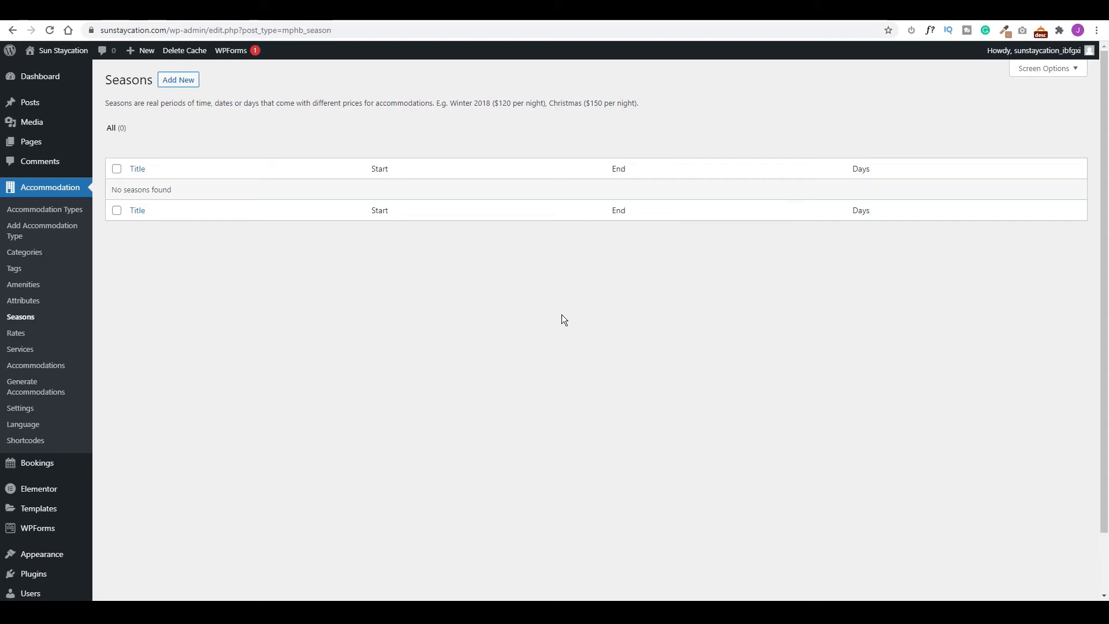
pyautogui.click(179, 80)
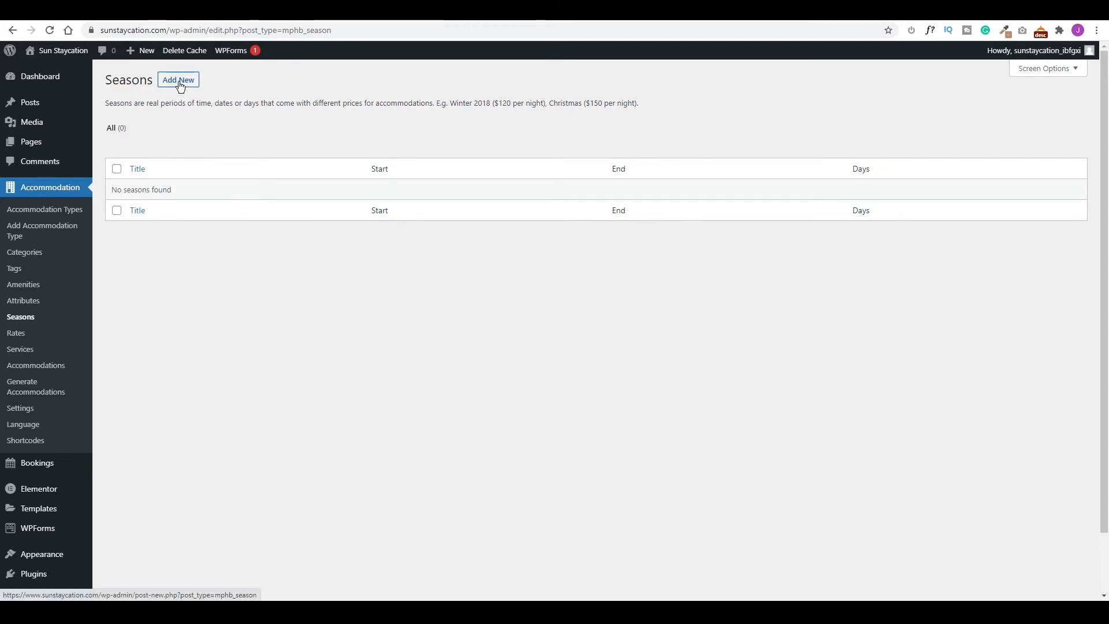
# Publish the season 'General 2021' with start date 30/06/2021 and end date 31/12/2021.
pyautogui.write('General 2021')
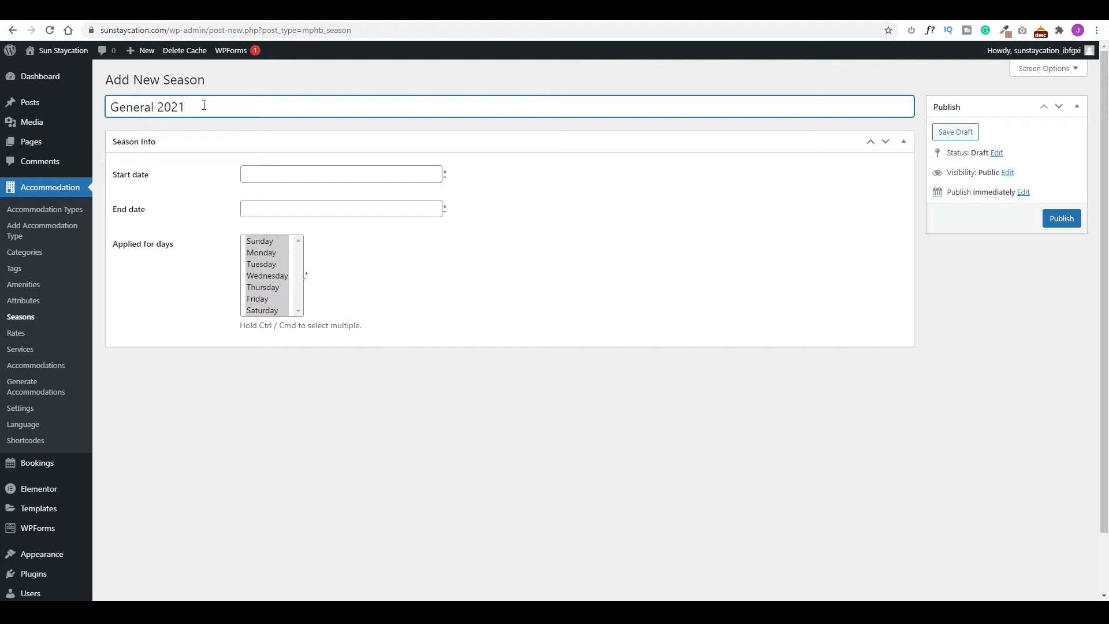
pyautogui.click(343, 182)
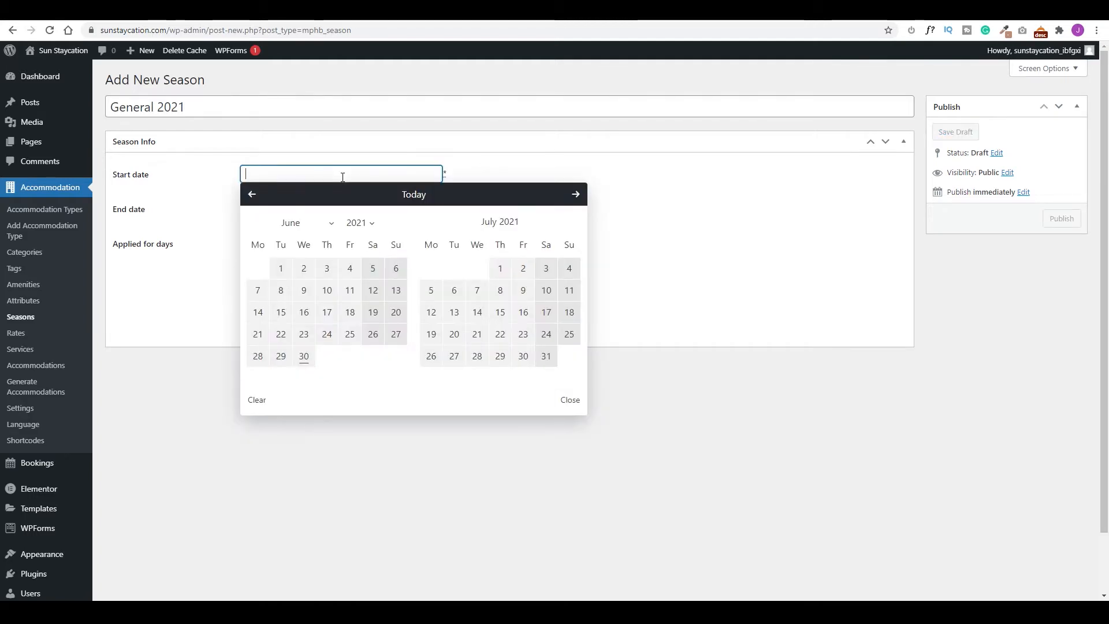
pyautogui.click(305, 353)
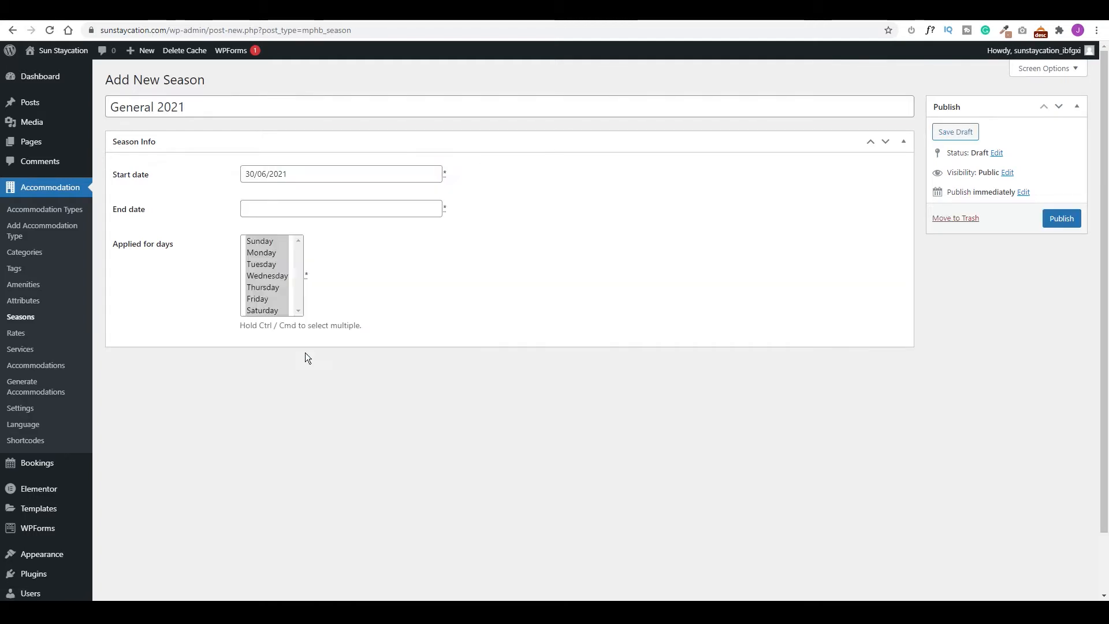
pyautogui.click(419, 208)
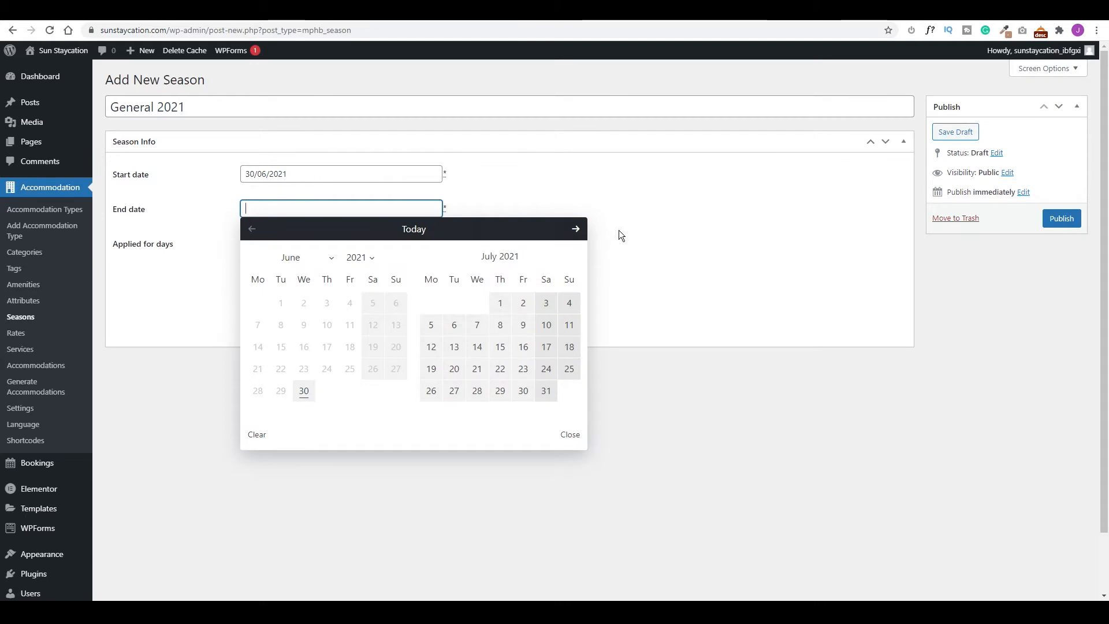
pyautogui.click(575, 229)
pyautogui.click(575, 229)
pyautogui.click(575, 229)
pyautogui.click(575, 229)
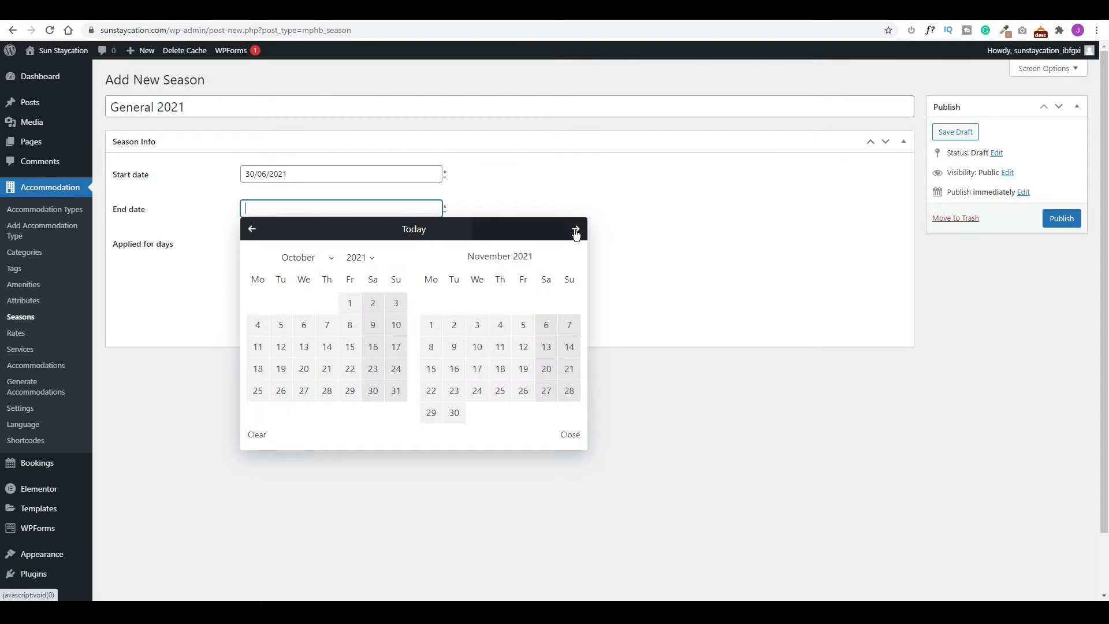
pyautogui.click(576, 229)
pyautogui.click(523, 391)
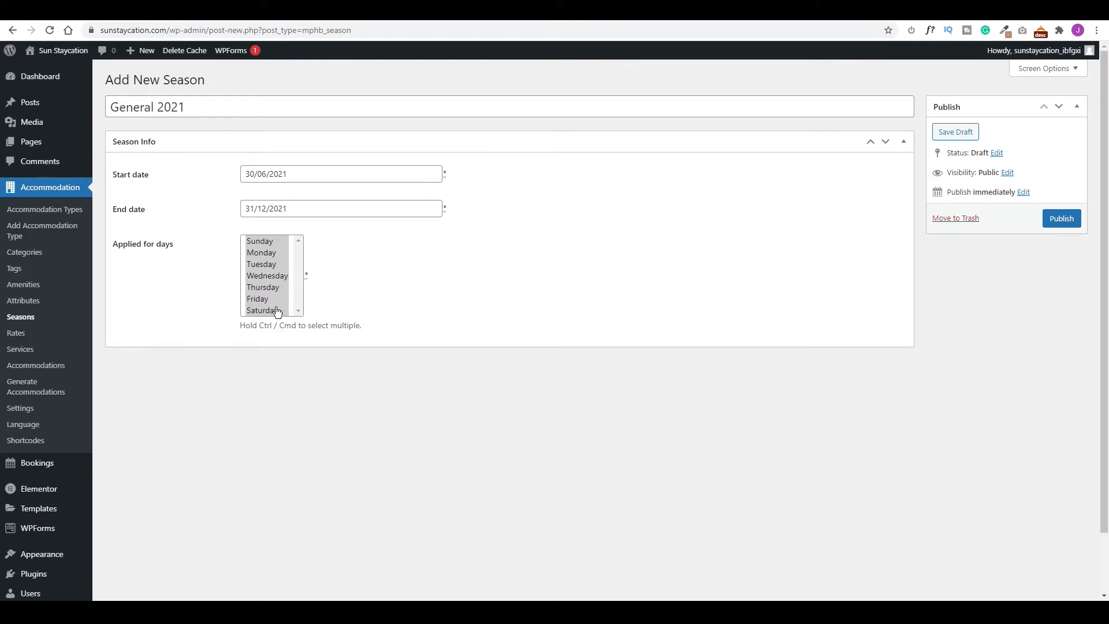
pyautogui.click(1063, 219)
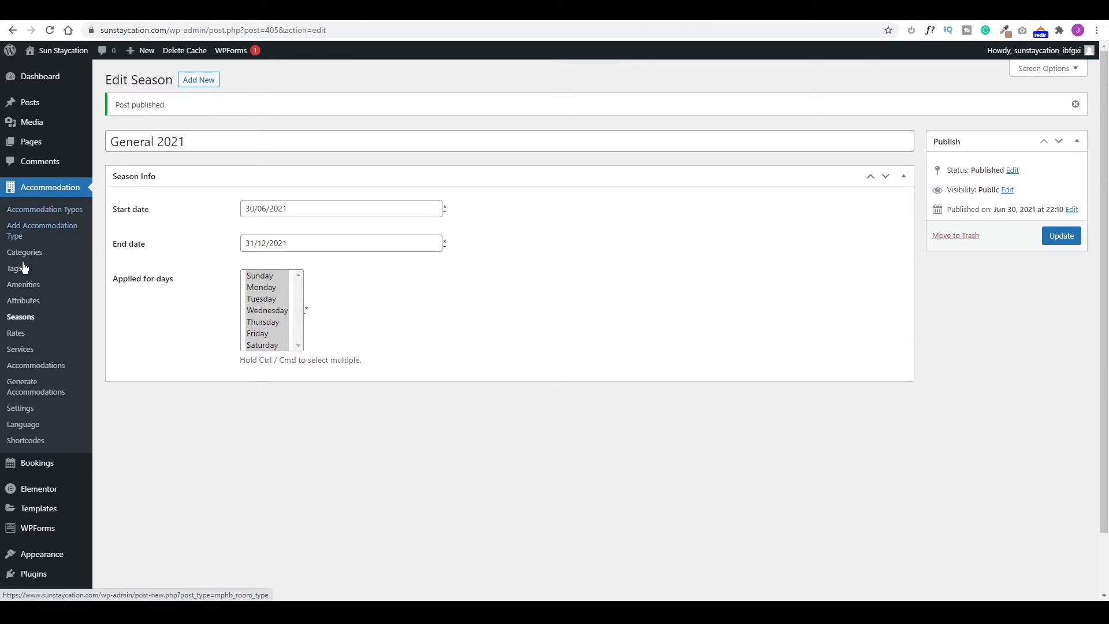
pyautogui.click(20, 351)
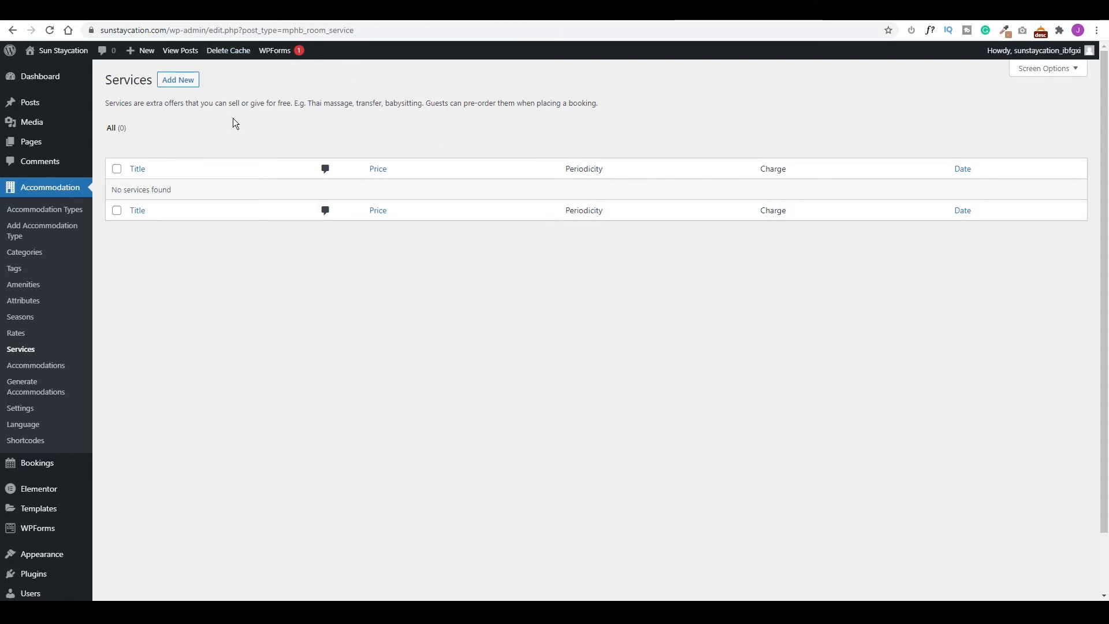
# Create a service titled 'Babbysitting' with a pasted description and Guest Choice periodicity.
pyautogui.click(179, 81)
pyautogui.write('Babbysitting')
pyautogui.press('Tab')
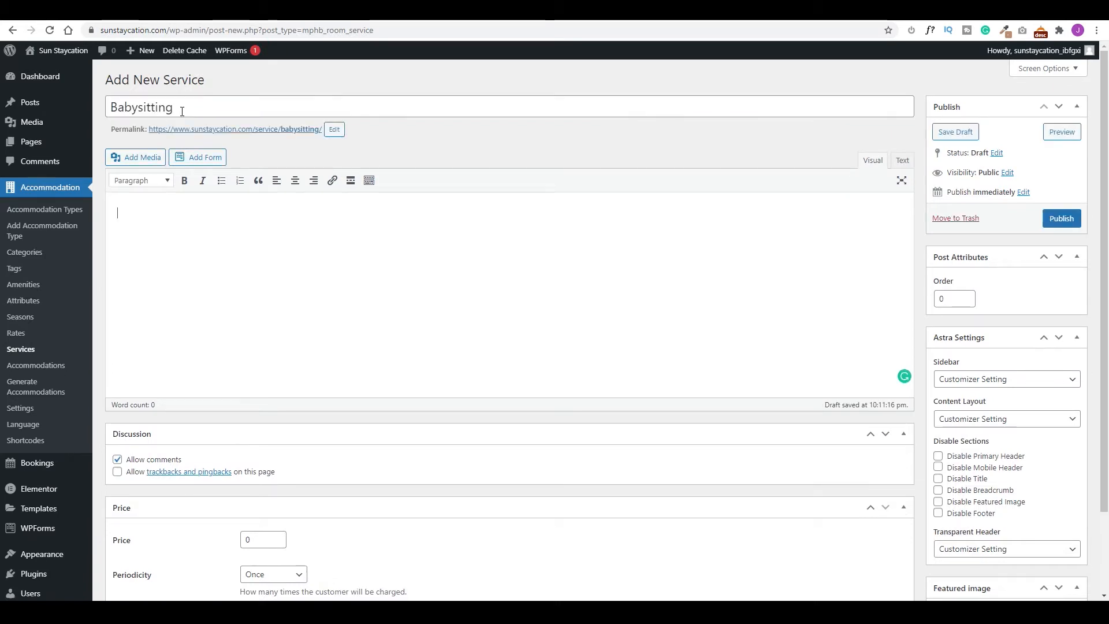
pyautogui.write('We take care of your children while you enjoy some quality time together')
pyautogui.scroll(-2, 341, 427)
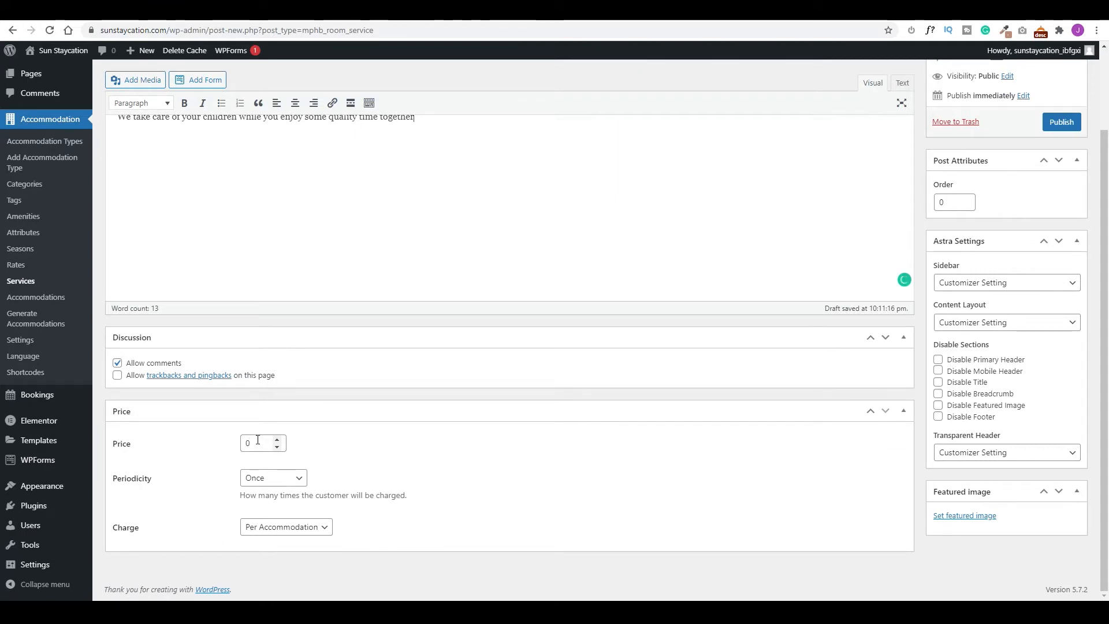
pyautogui.click(297, 480)
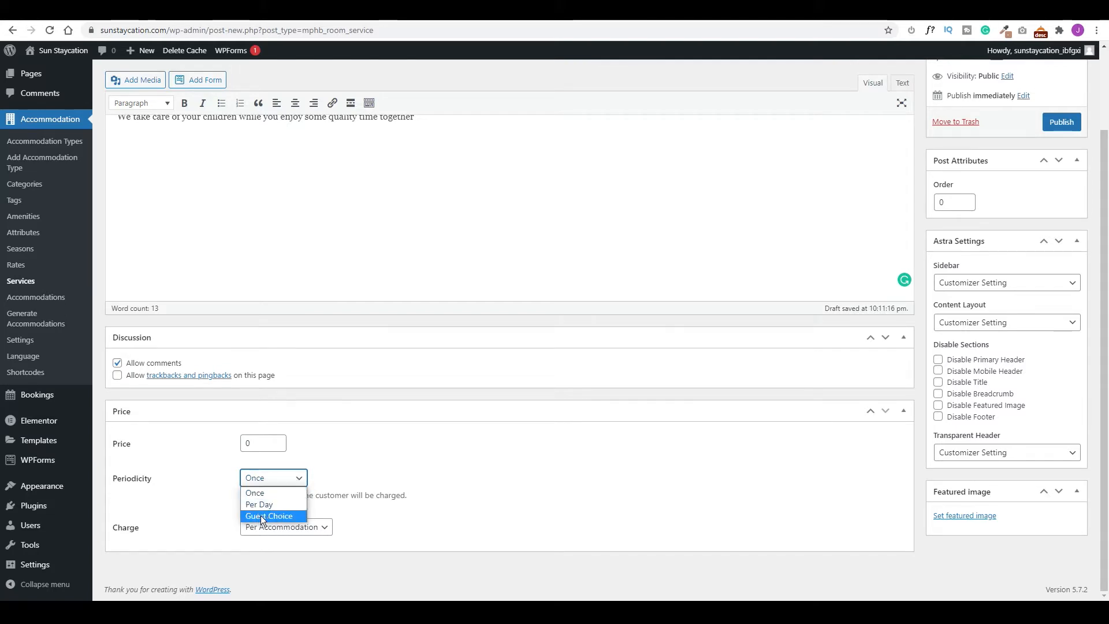
pyautogui.click(276, 515)
pyautogui.scroll(-2, 485, 411)
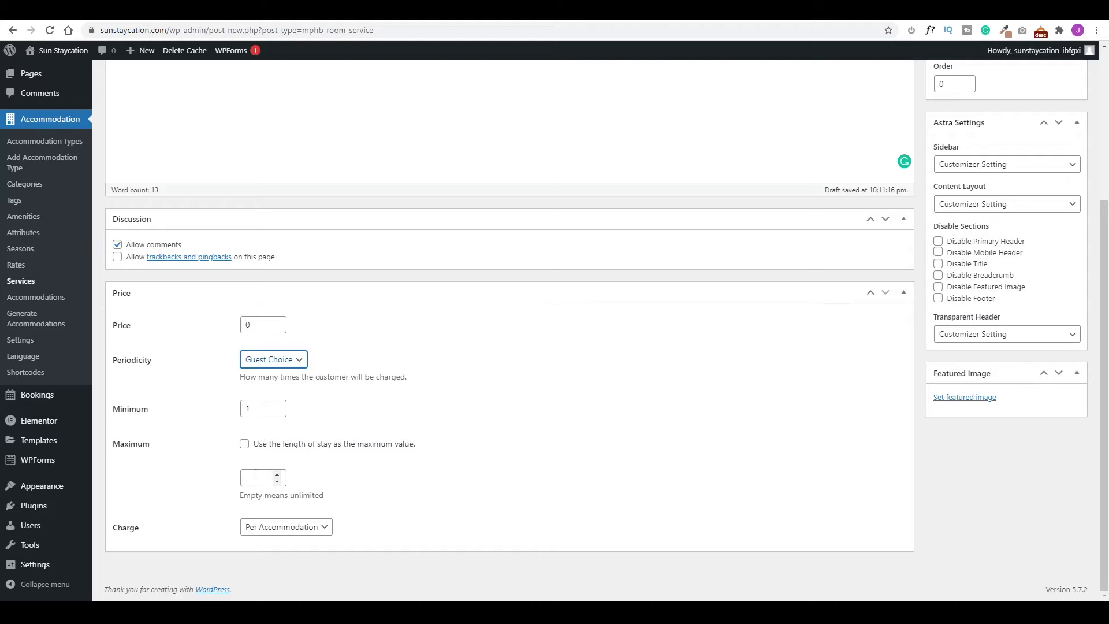
# Set a Pixabay baby-with-teddy-bear photo as the featured image and publish the service.
pyautogui.click(962, 398)
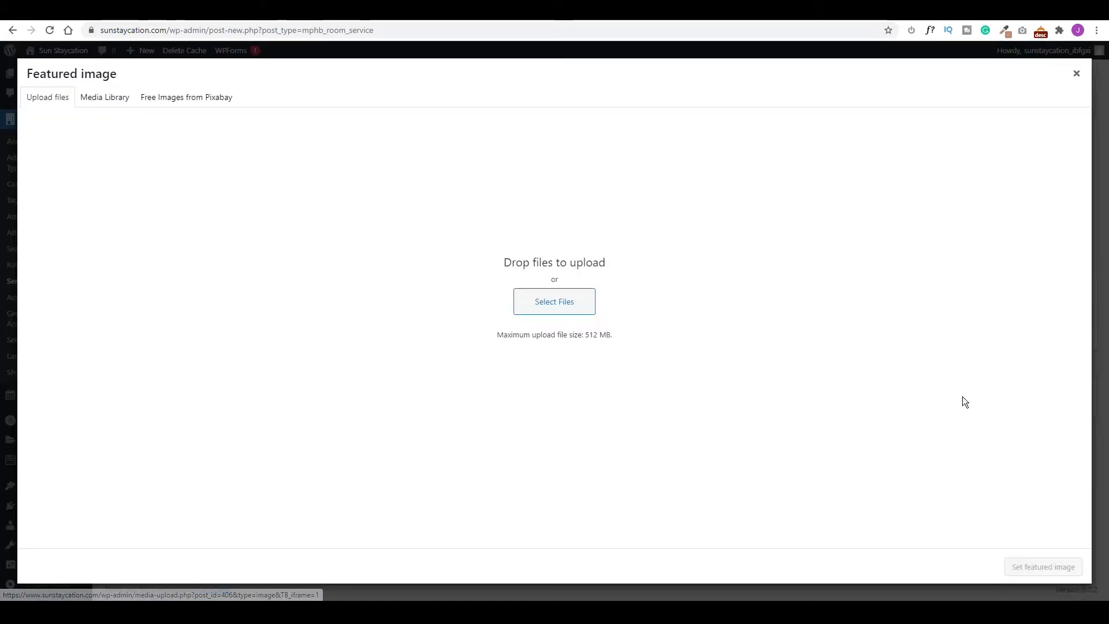
pyautogui.click(184, 98)
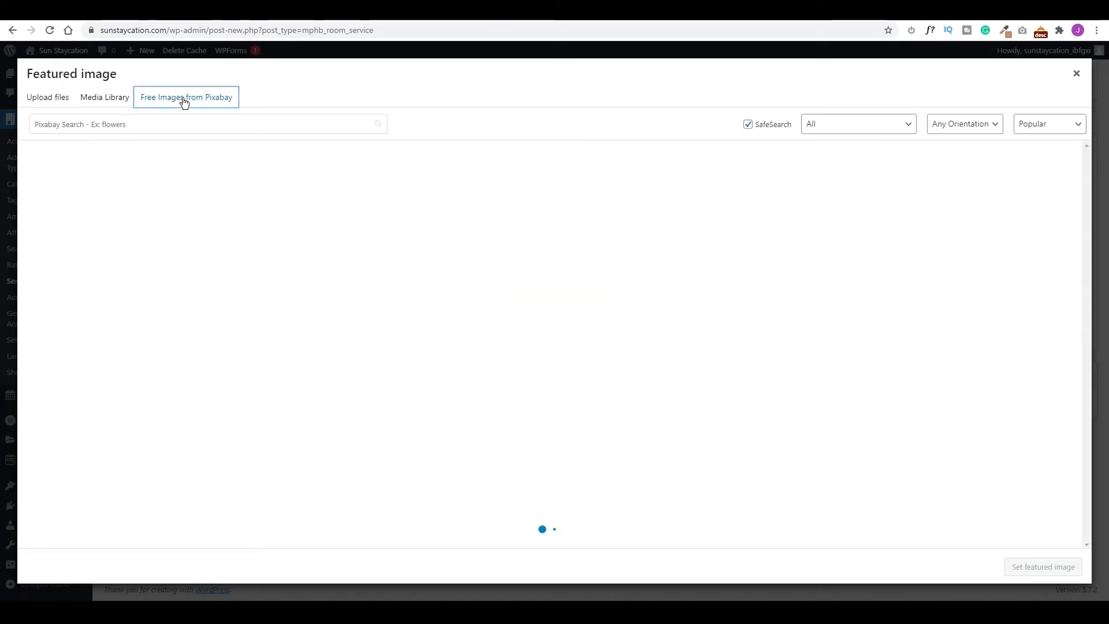
pyautogui.click(759, 230)
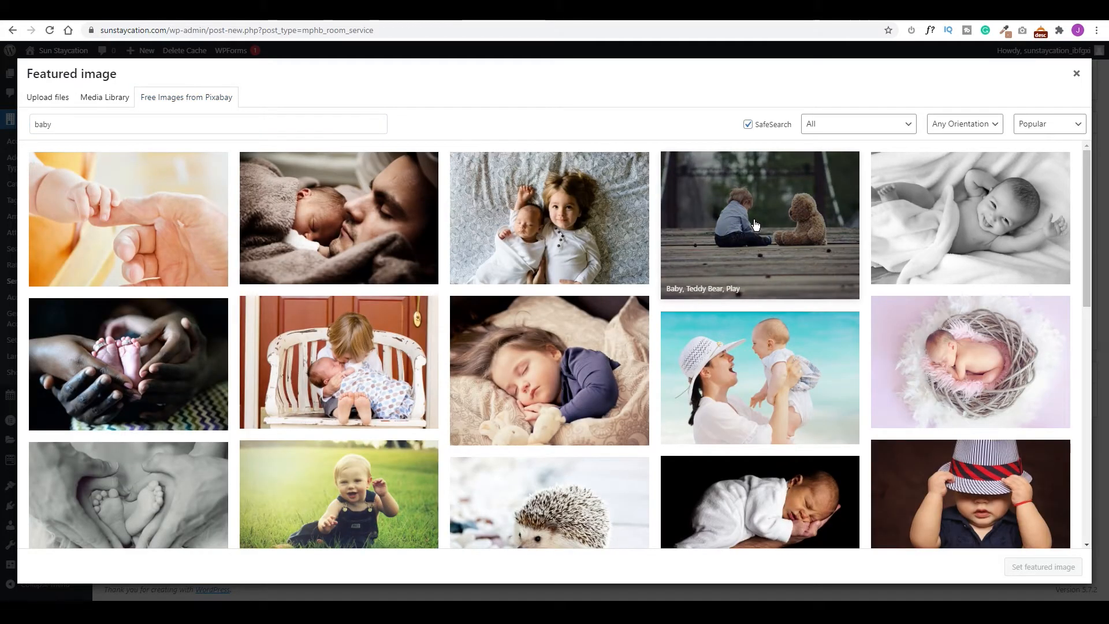
pyautogui.click(1043, 127)
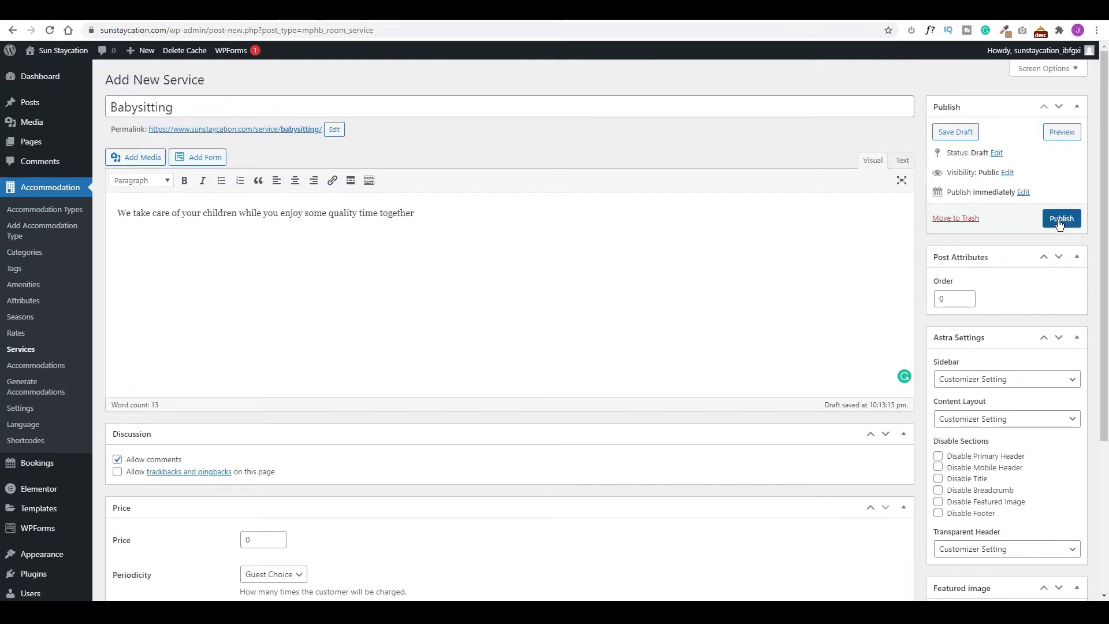
pyautogui.click(1060, 220)
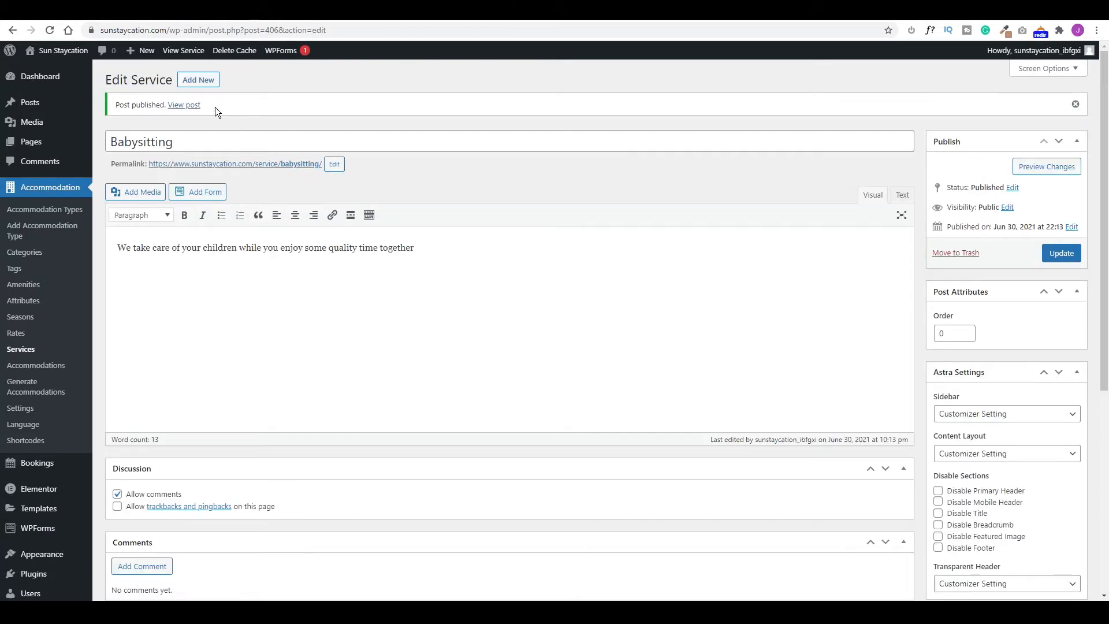
# Create the 'Airport to Hotel Transit' service with its affordable-transport description, price 25 and Guest Choice periodicity.
pyautogui.click(198, 80)
pyautogui.write('Airport to Hotel Tran')
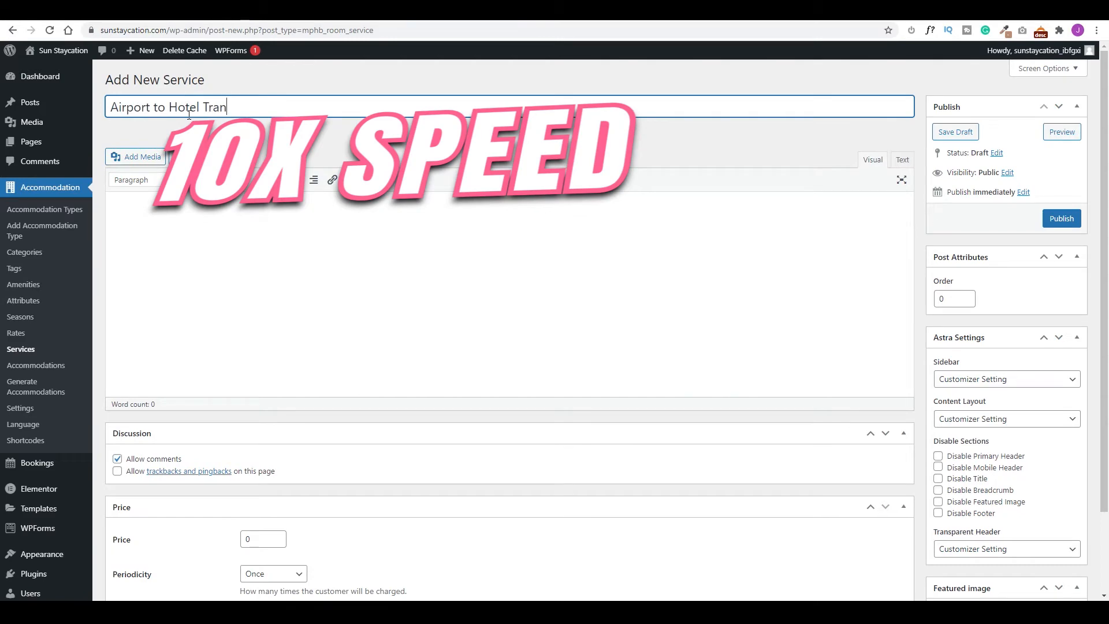
pyautogui.write('sit')
pyautogui.press('Tab')
pyautogui.write('Get transportation from the airport to your hotel at an affor')
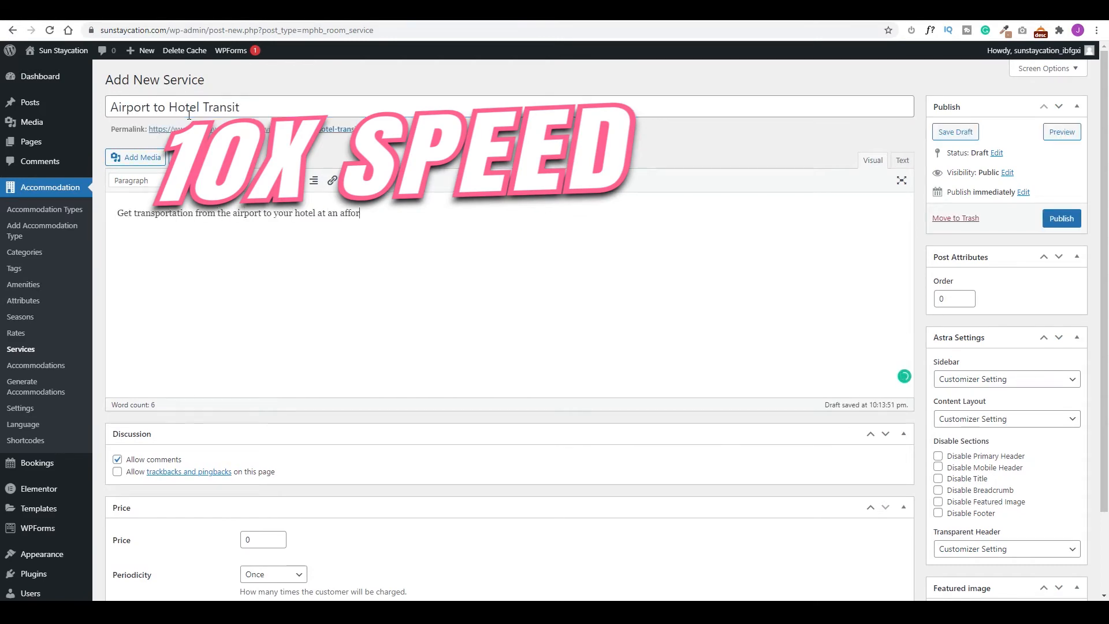
pyautogui.write('dable rate')
pyautogui.scroll(-1, 383, 400)
pyautogui.scroll(1, 245, 195)
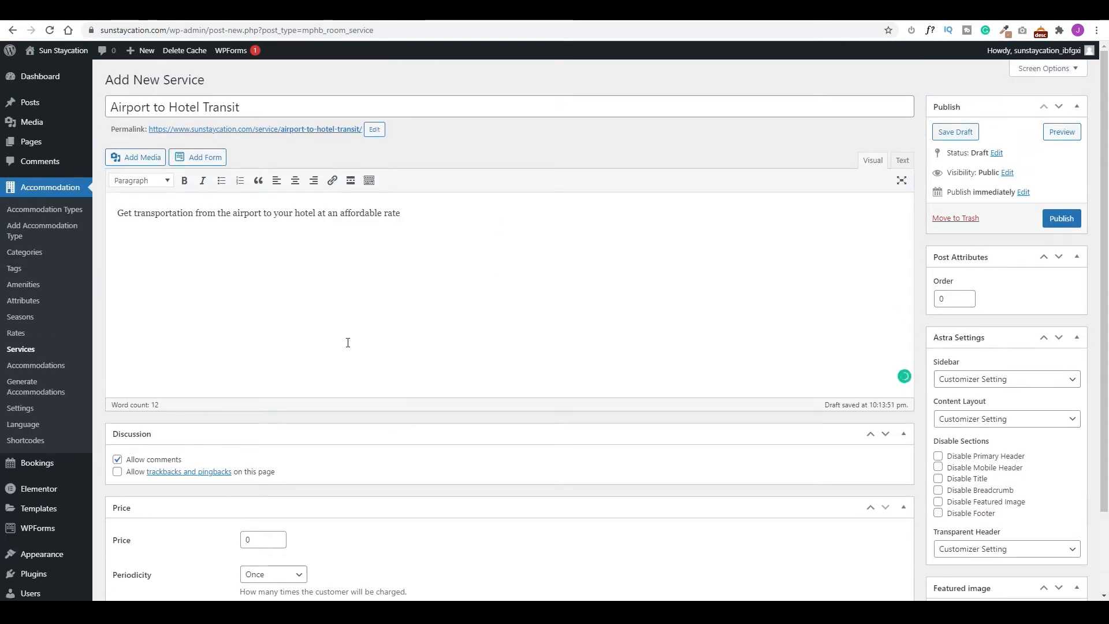
pyautogui.scroll(-2, 350, 338)
pyautogui.click(243, 444)
pyautogui.write('25')
pyautogui.click(280, 478)
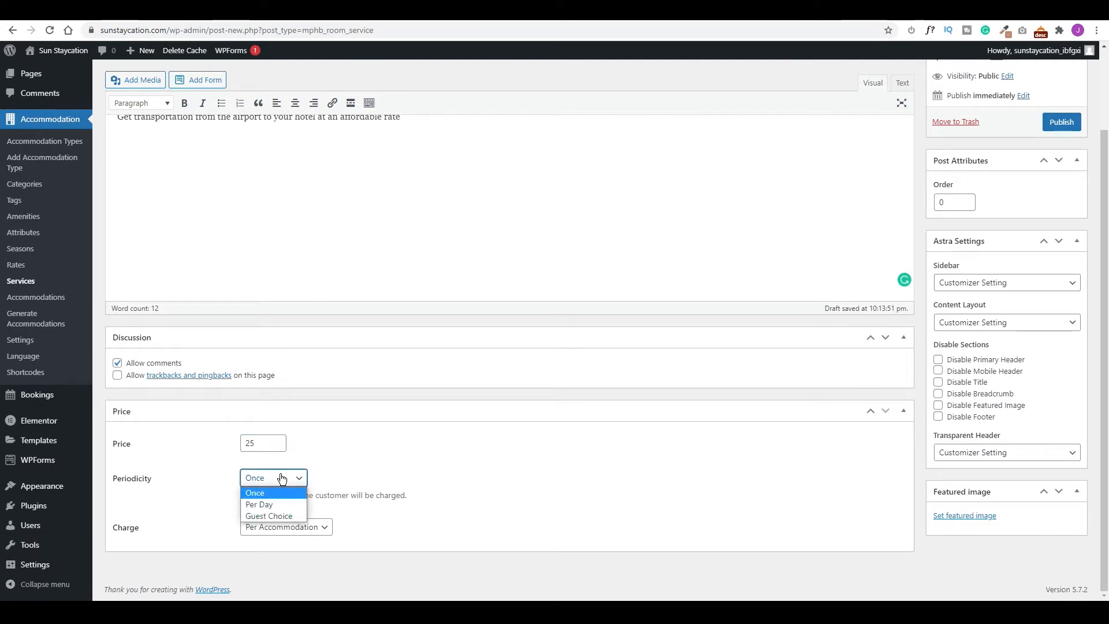
pyautogui.click(269, 516)
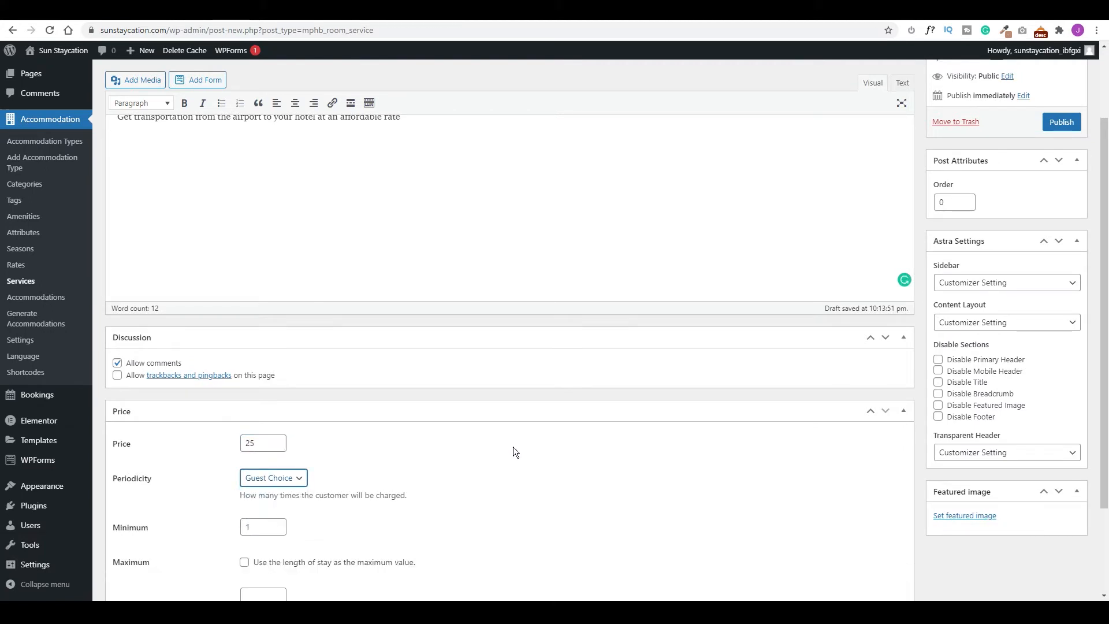
# Set a yellow vintage taxi photo from Pixabay as the featured image and publish the service.
pyautogui.click(963, 516)
pyautogui.click(259, 121)
pyautogui.write('taxi')
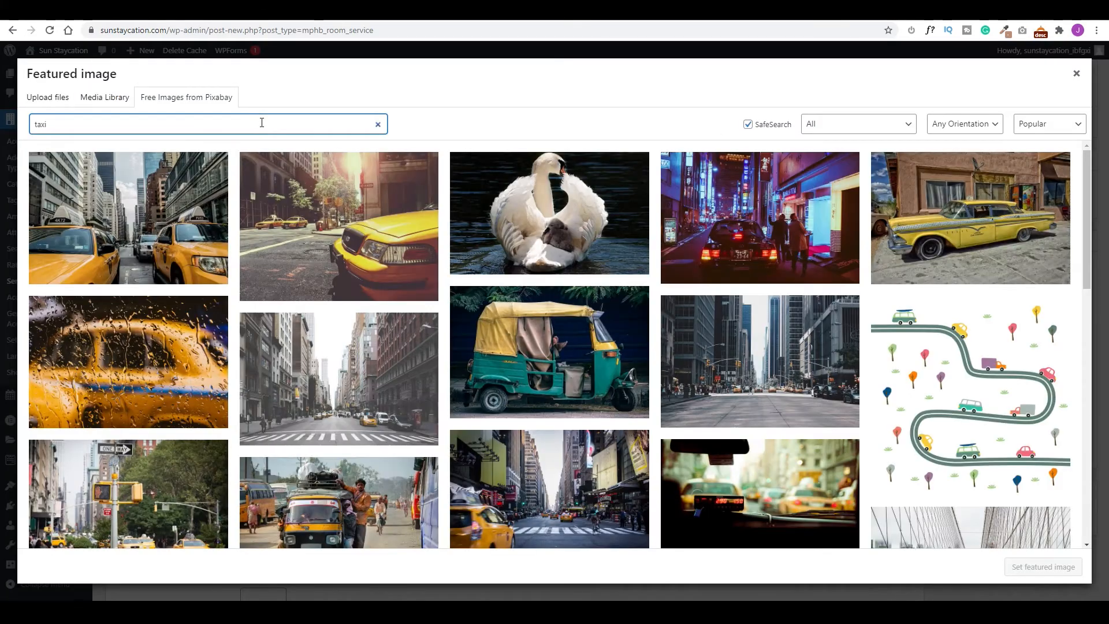
pyautogui.click(971, 218)
pyautogui.click(1050, 126)
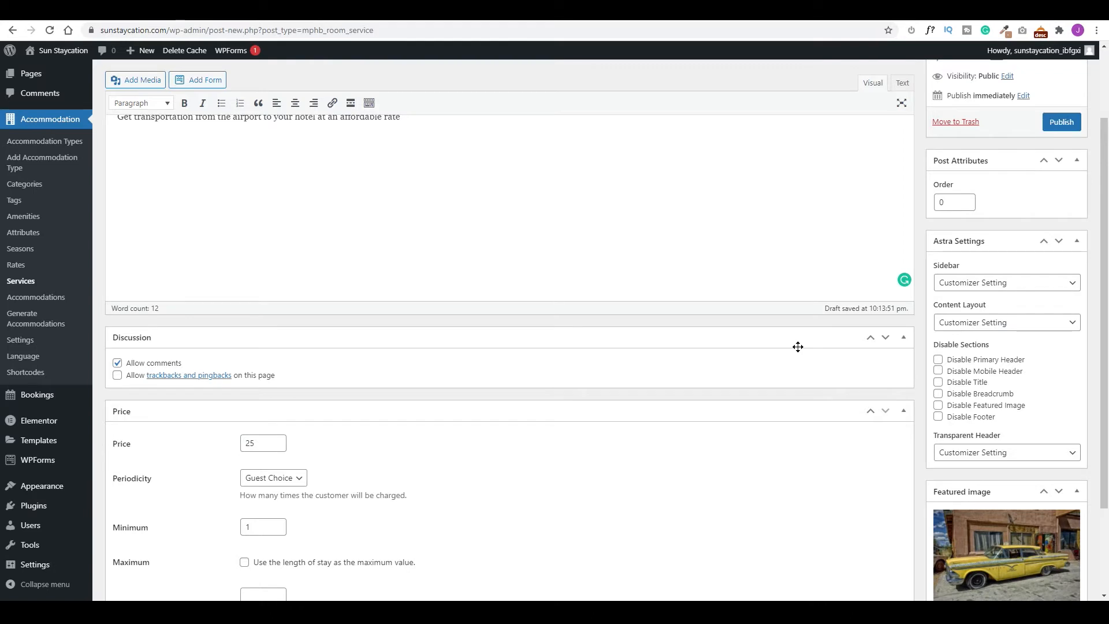
pyautogui.scroll(3, 800, 346)
pyautogui.click(1061, 218)
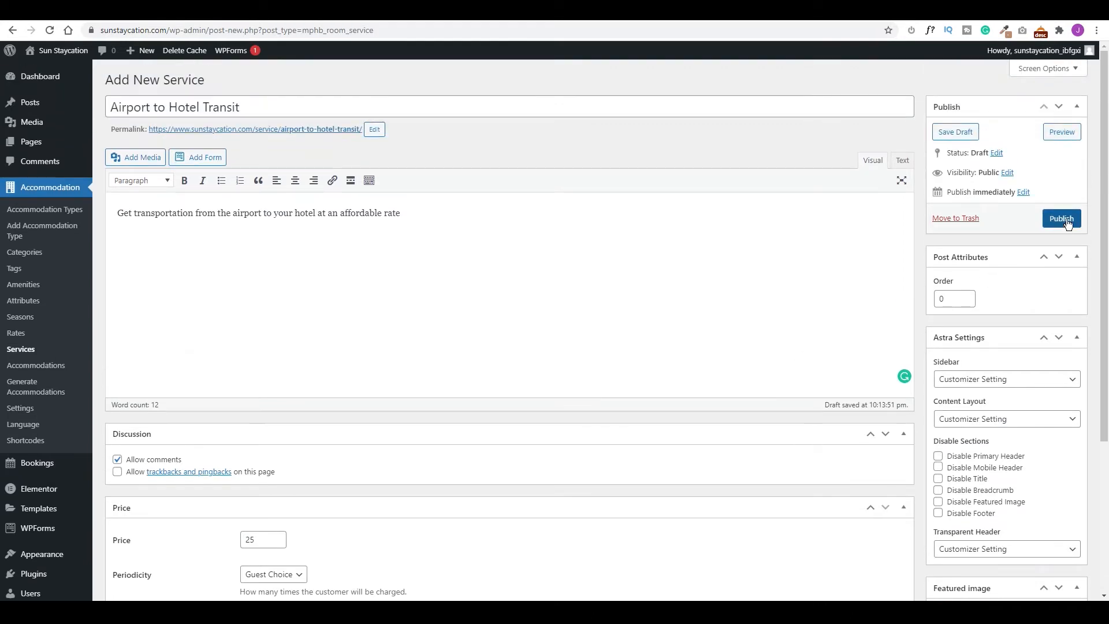
pyautogui.click(191, 81)
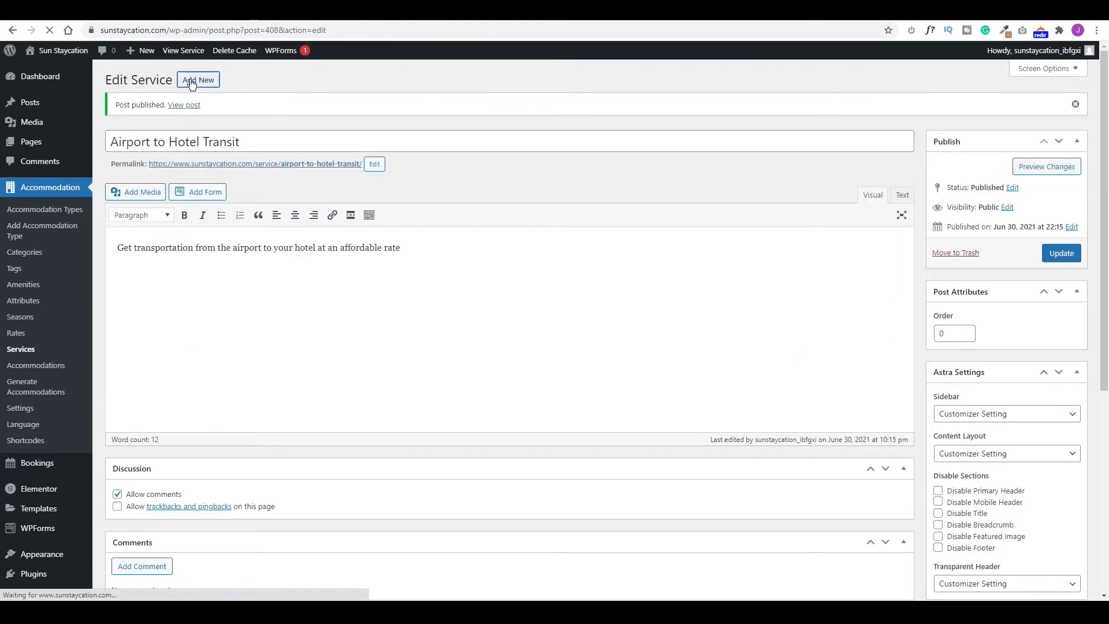
# Create the 'Massage' service with an aromatherapy description, price 100, Guest Choice periodicity, charged Per Guest.
pyautogui.write('Massage')
pyautogui.press('Tab')
pyautogui.write('Get a relaxing aromatherapy massage designed just for you and your guest')
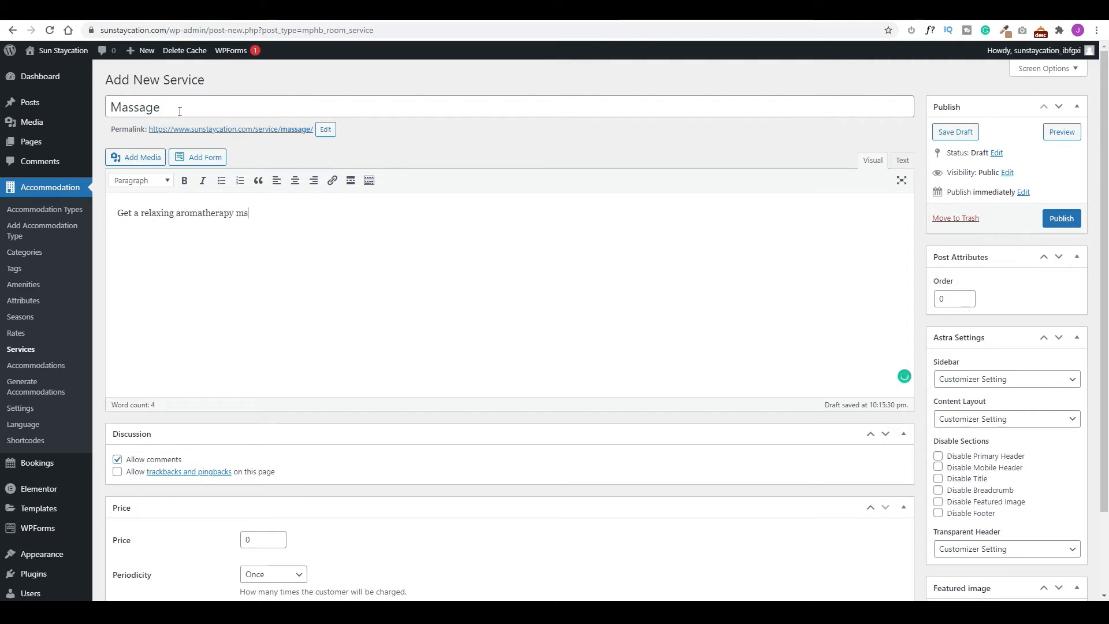
pyautogui.write('s.')
pyautogui.scroll(-2, 258, 443)
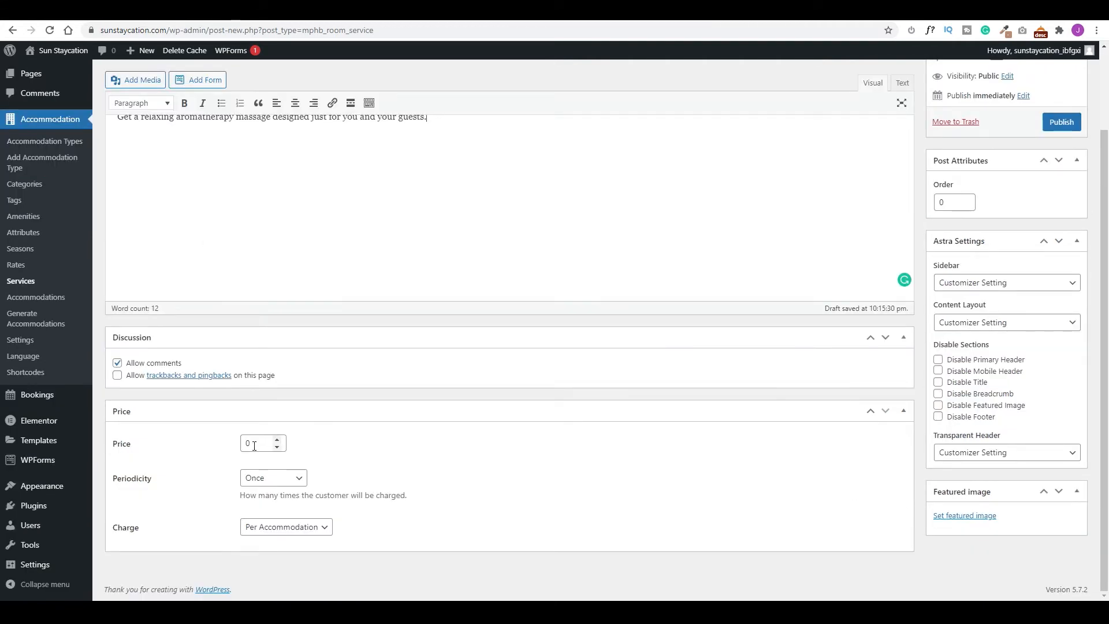
pyautogui.click(247, 443)
pyautogui.write('100')
pyautogui.click(287, 479)
pyautogui.click(275, 518)
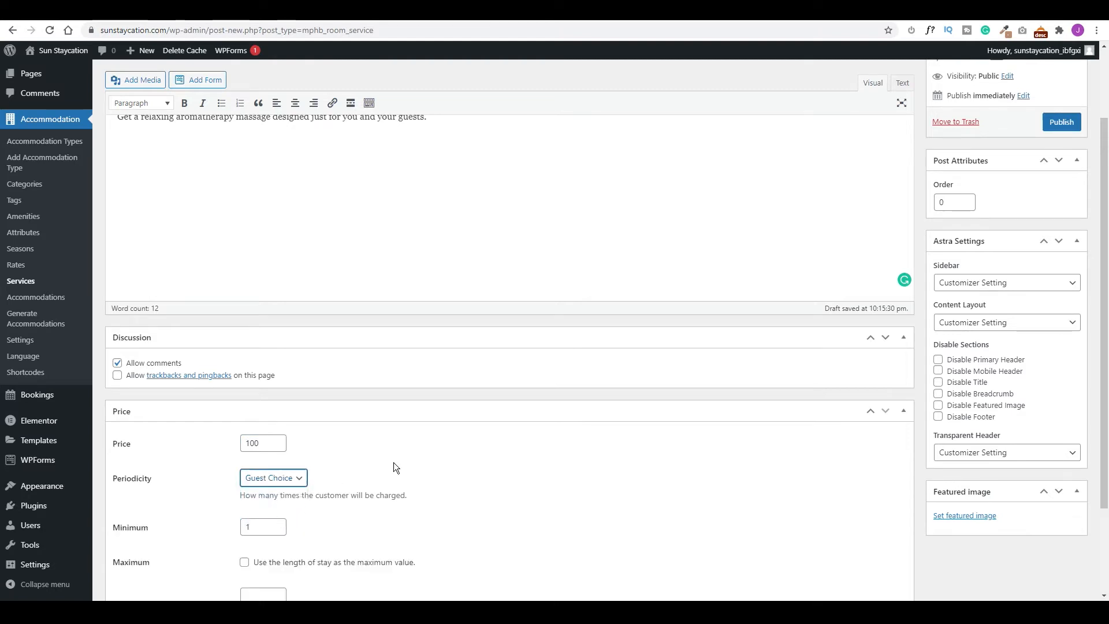
pyautogui.scroll(-2, 186, 535)
pyautogui.click(298, 534)
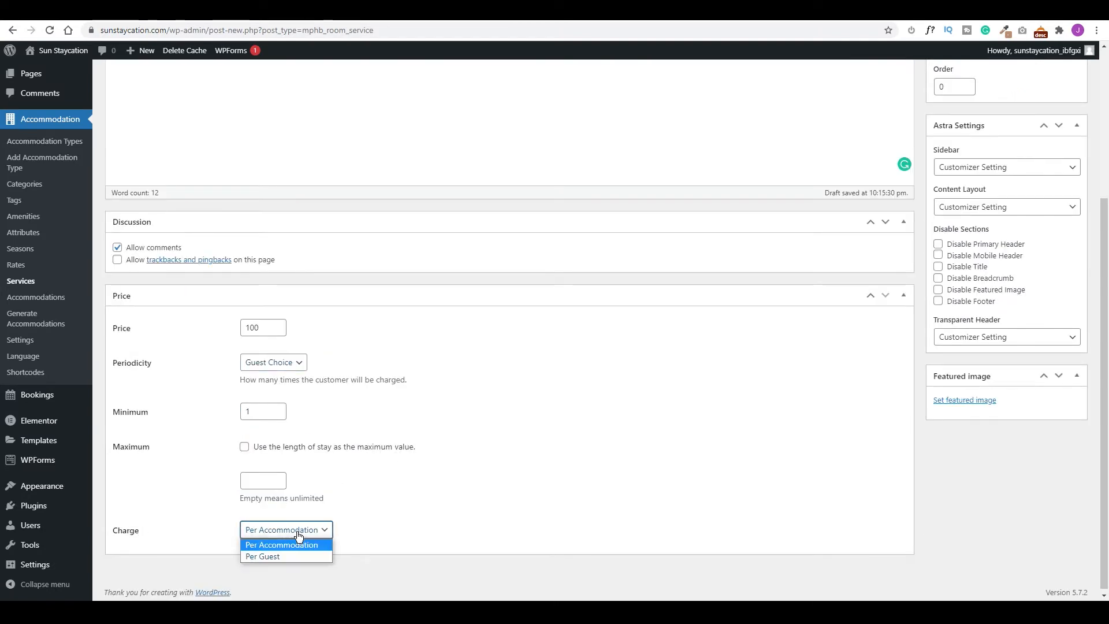
pyautogui.click(269, 555)
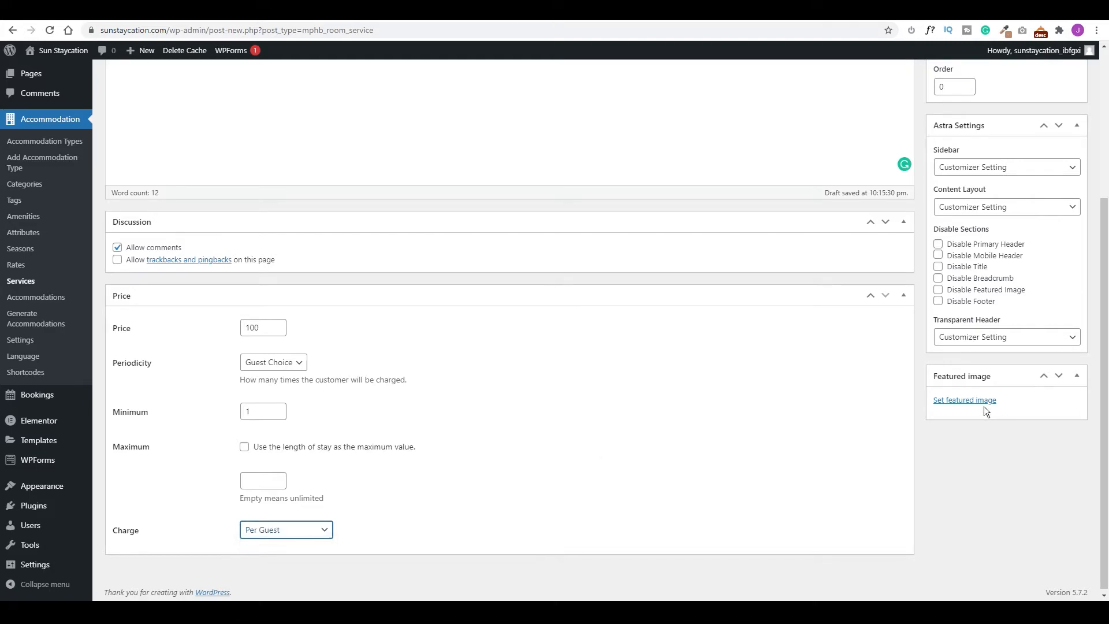
# Pick a hot-stones massage image from a 'massage' search as the featured image and publish.
pyautogui.click(968, 401)
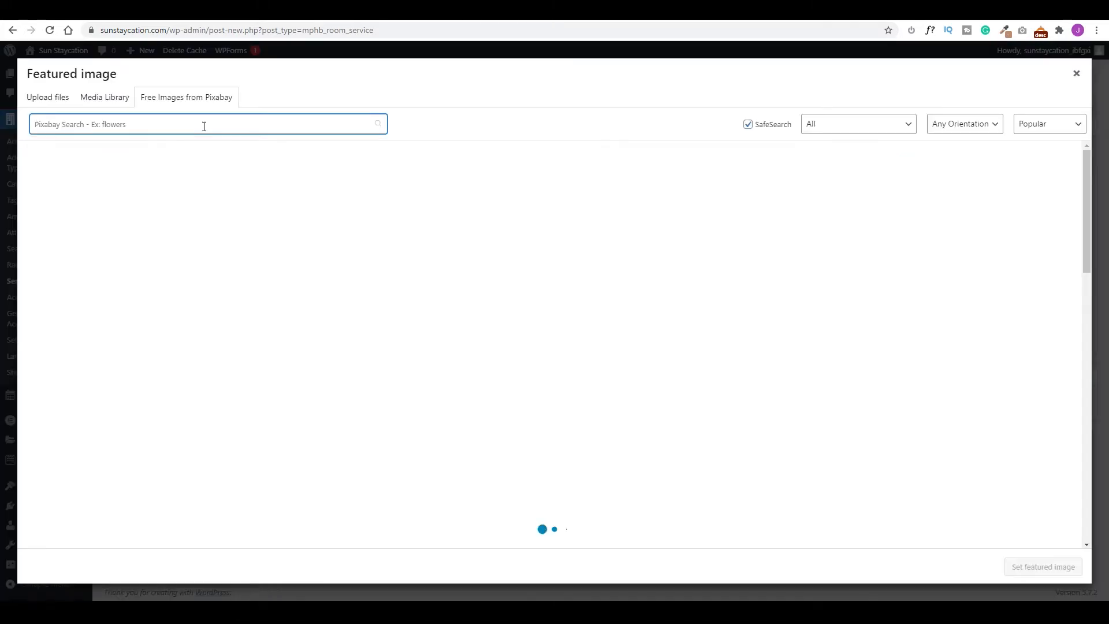
pyautogui.write('massage')
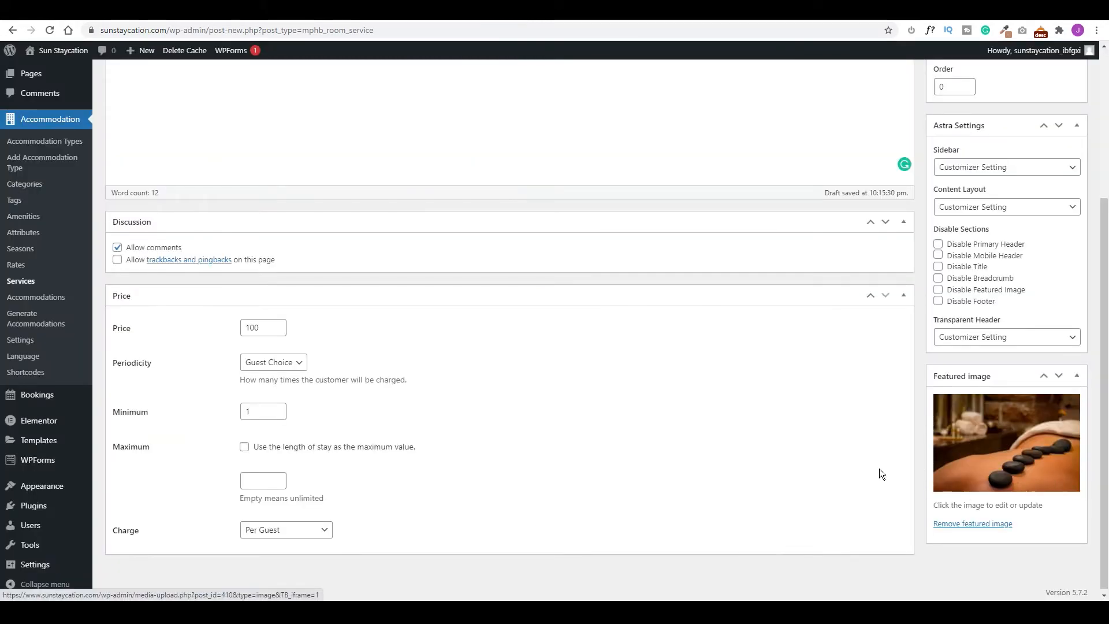
pyautogui.scroll(4, 879, 472)
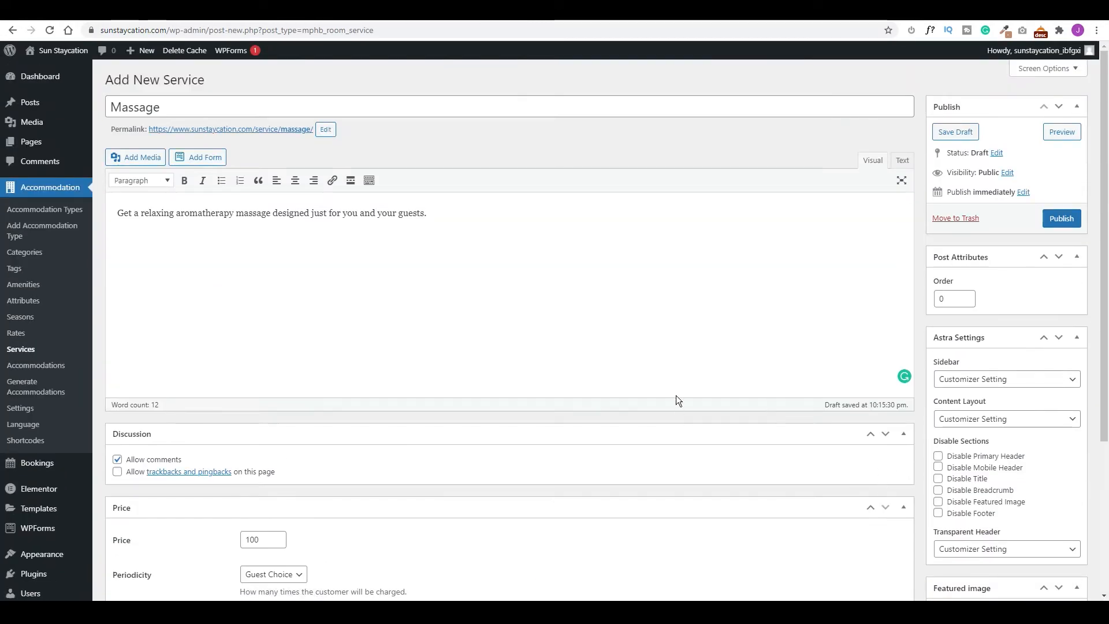
pyautogui.click(1063, 219)
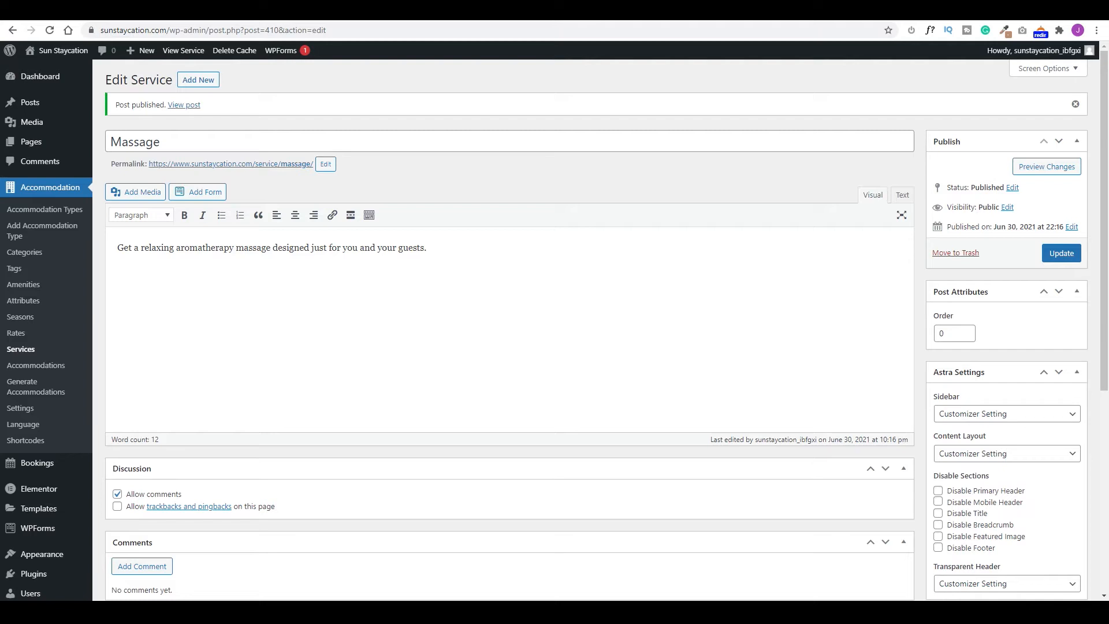
# Add the amenities Wi-Fi (slug wi-fi), Air Conditioning and Balcony.
pyautogui.click(31, 292)
pyautogui.write('W')
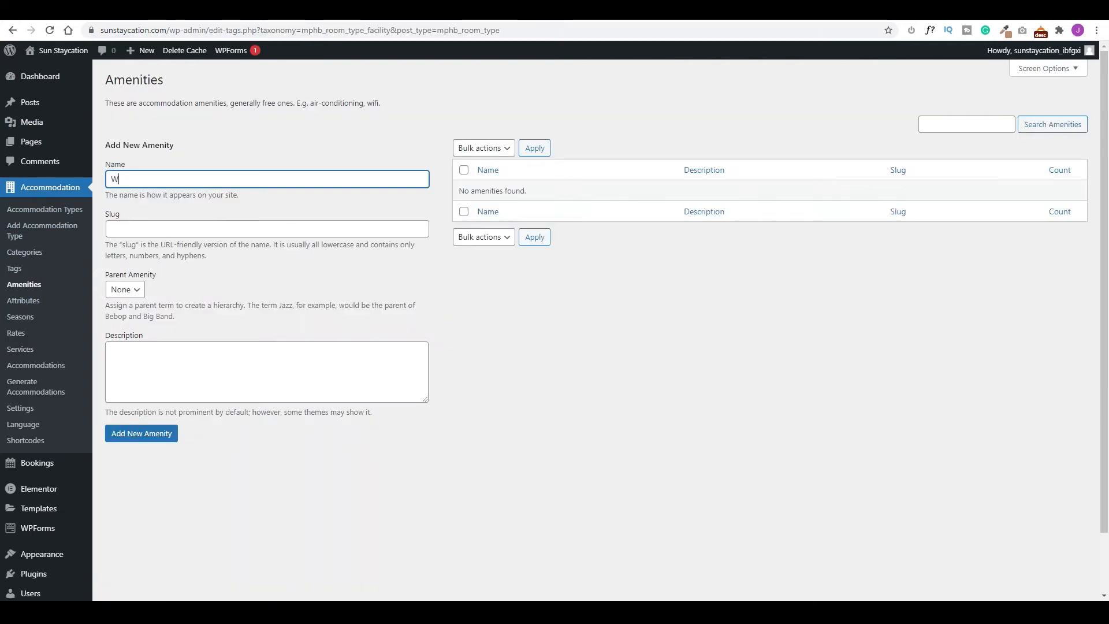
pyautogui.write('i-Fi')
pyautogui.press('Tab')
pyautogui.write('wi')
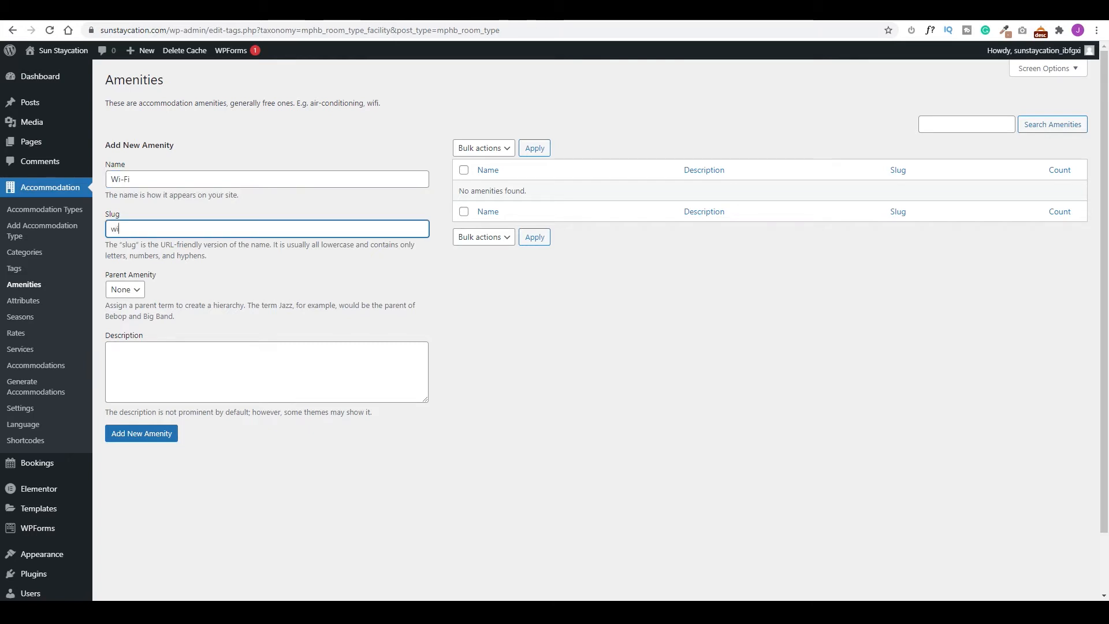
pyautogui.write('-fi')
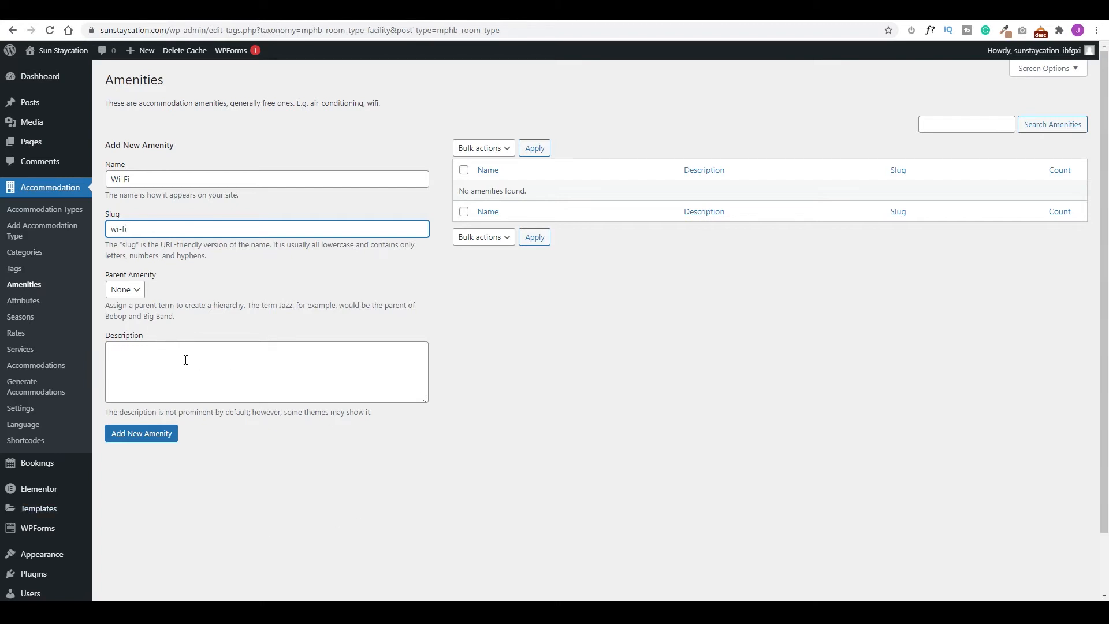
pyautogui.click(139, 435)
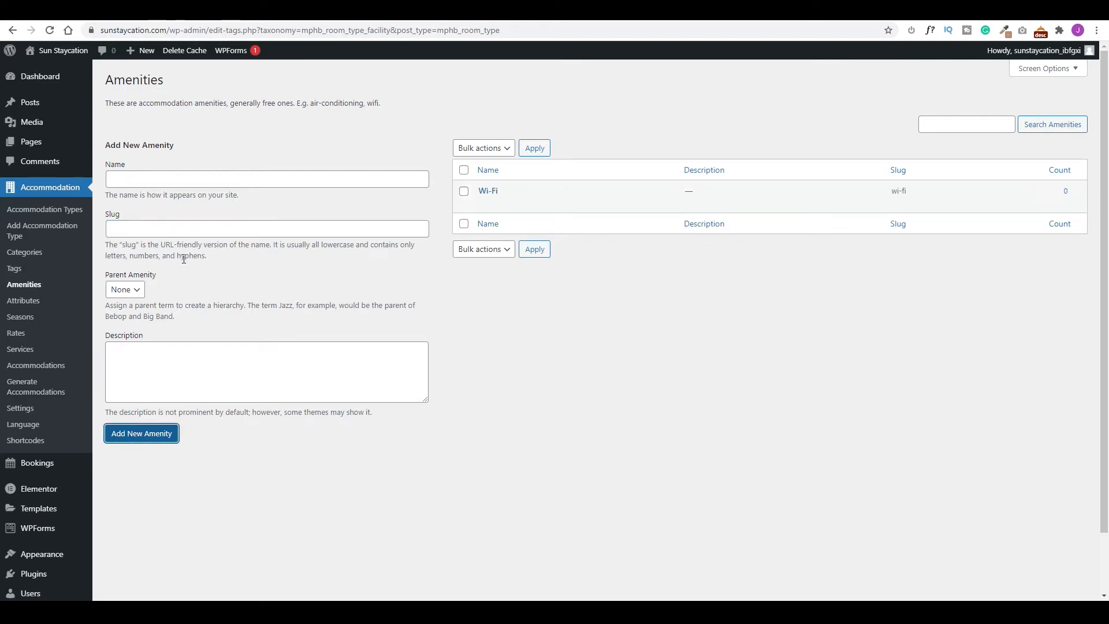
pyautogui.click(137, 179)
pyautogui.write('Air Conditioning')
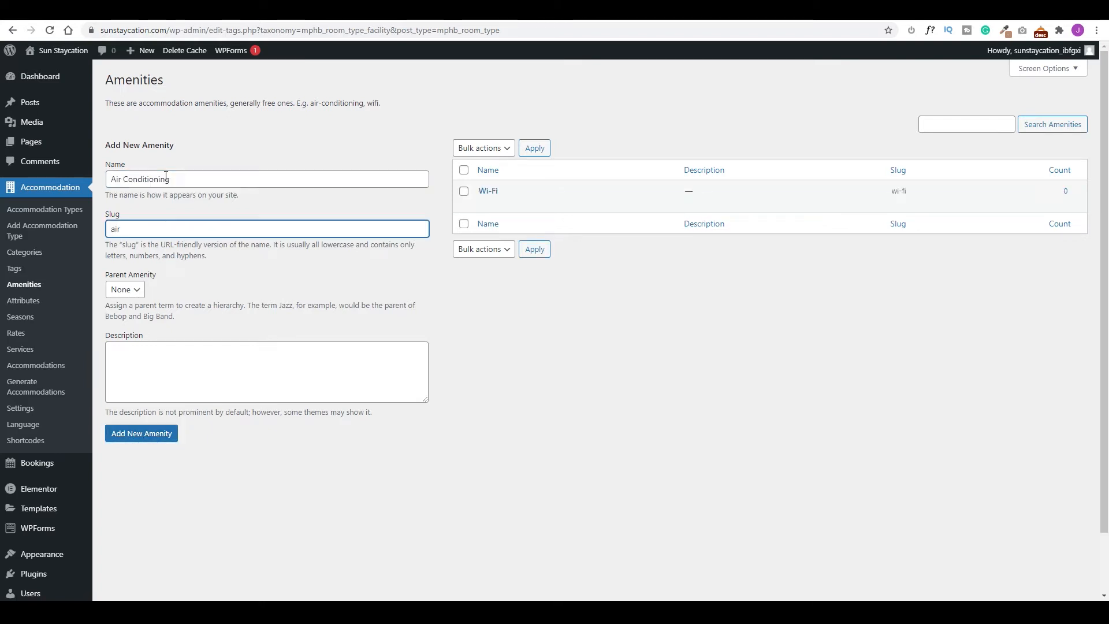
pyautogui.click(142, 433)
pyautogui.write('Balcony')
pyautogui.press('Return')
# Add Hair Dryer, Coffee Maker, Mini Bar, Free Parking, TV with Cable, Room Safe, Iron and Ironing Board, and Work Desk.
pyautogui.write('Hair Dryer')
pyautogui.press('Return')
pyautogui.write('Coffee Maker')
pyautogui.press('Return')
pyautogui.write('Mini Bar')
pyautogui.click(141, 433)
pyautogui.write('Free Parking')
pyautogui.press('Return')
pyautogui.write('TV with CablePersonal SafeRoom Safe')
pyautogui.click(141, 433)
pyautogui.click(193, 177)
pyautogui.write('Iron and Ironing Board')
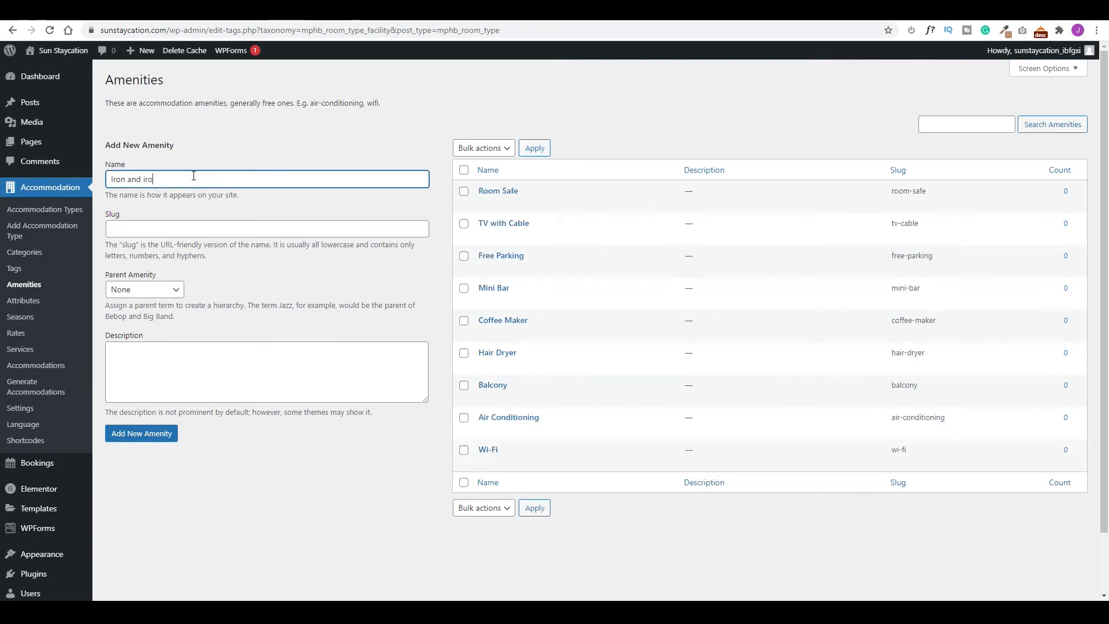
pyautogui.write('Work Desk')
pyautogui.press('Tab')
pyautogui.write('work-desk')
pyautogui.click(142, 433)
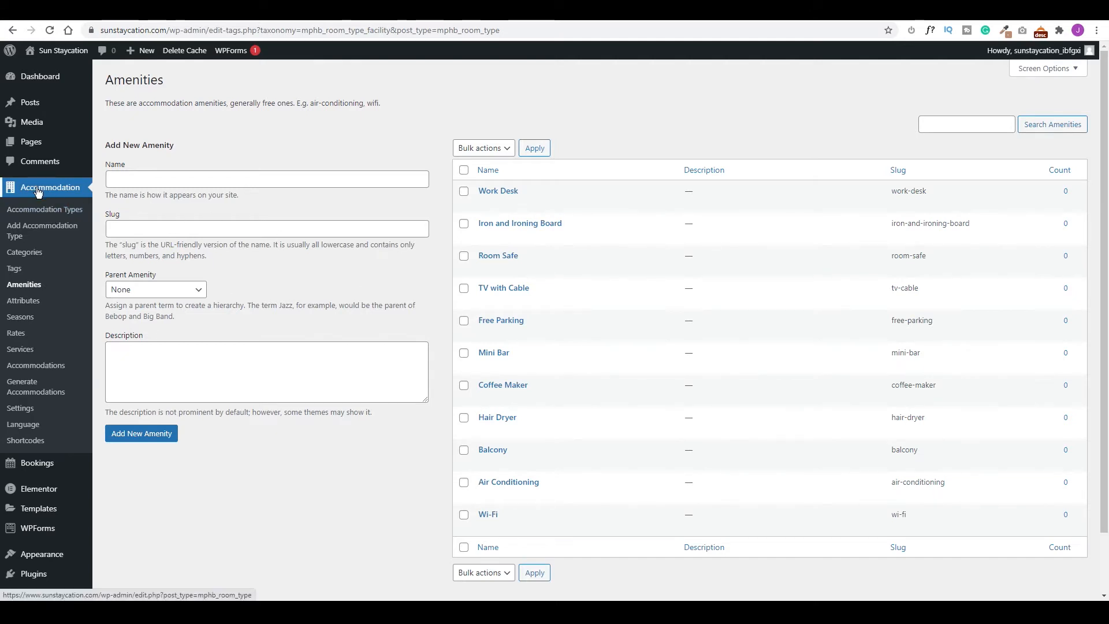
# Start a new accommodation type titled 'Single Room'.
pyautogui.click(32, 231)
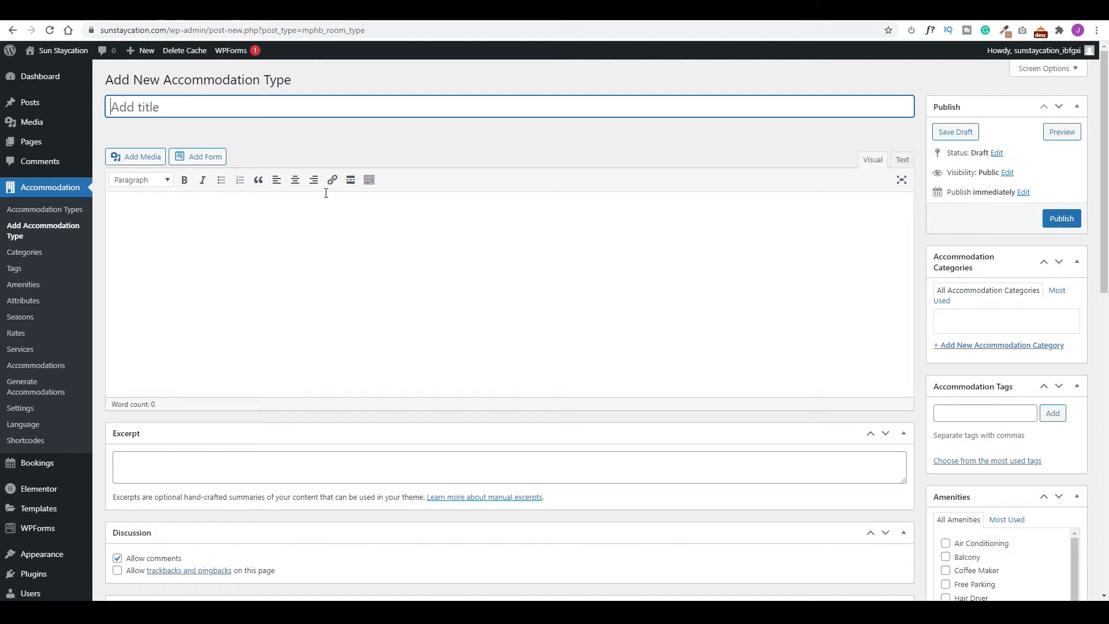
pyautogui.write('Single Room')
pyautogui.click(197, 213)
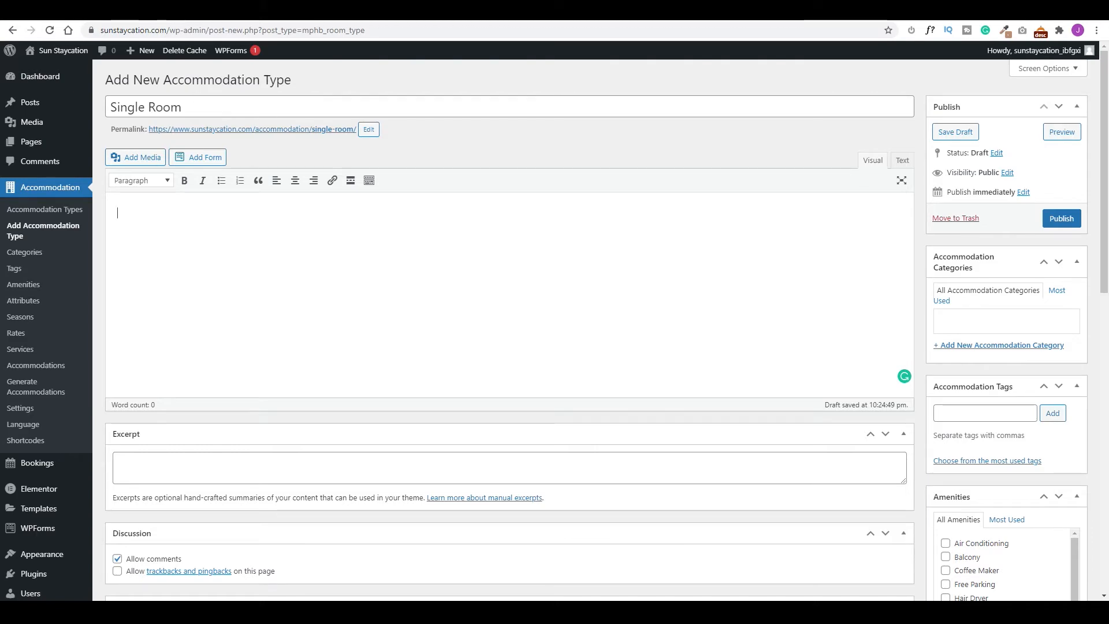
# Copy the Single Room description from the reference site into the room's content.
pyautogui.click(31, 19)
pyautogui.scroll(6, 238, 167)
pyautogui.click(238, 168)
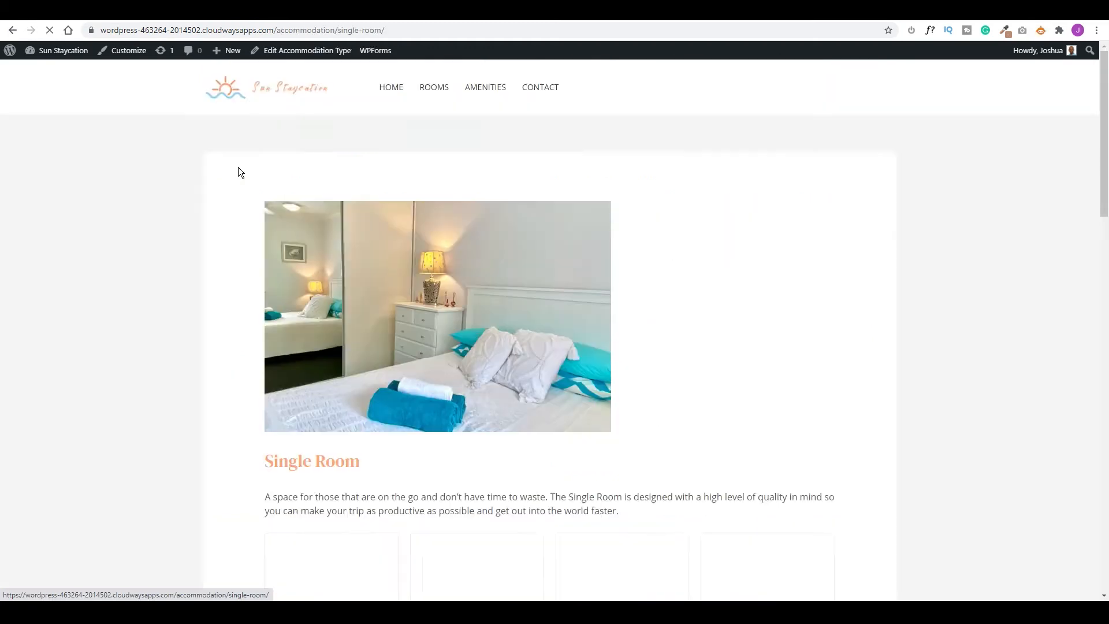
pyautogui.scroll(-4, 237, 171)
pyautogui.moveTo(619, 279); pyautogui.dragTo(269, 264)
pyautogui.hotkey('ctrl', 'c')
pyautogui.hotkey('ctrl', 'Tab')
pyautogui.hotkey('ctrl', 'v')
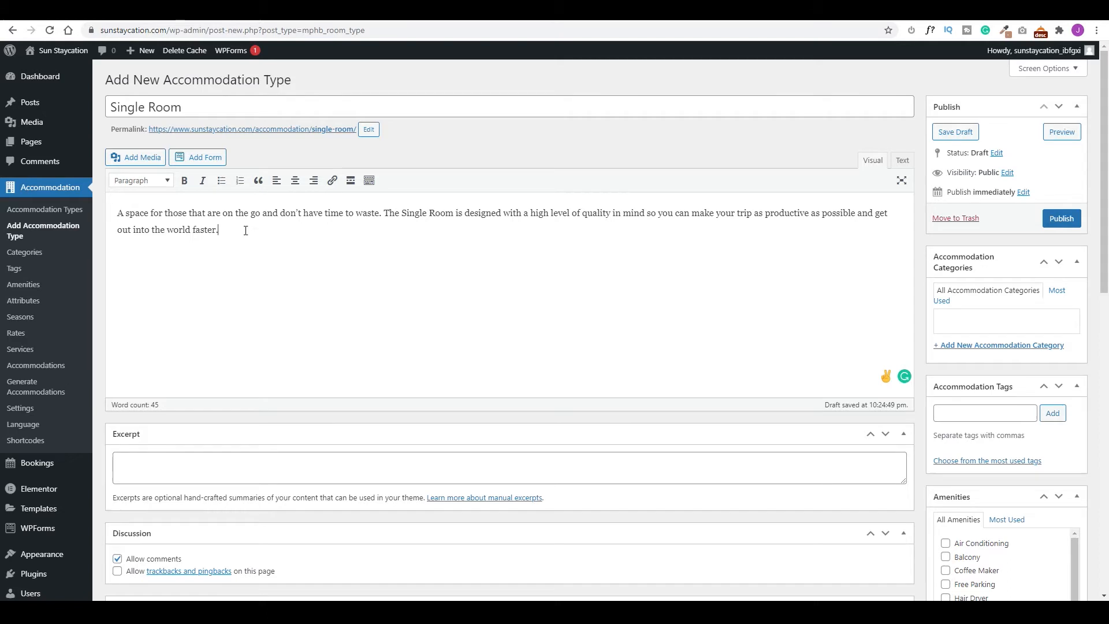
# Reuse the same description text as the Single Room's excerpt.
pyautogui.moveTo(247, 229); pyautogui.dragTo(116, 213)
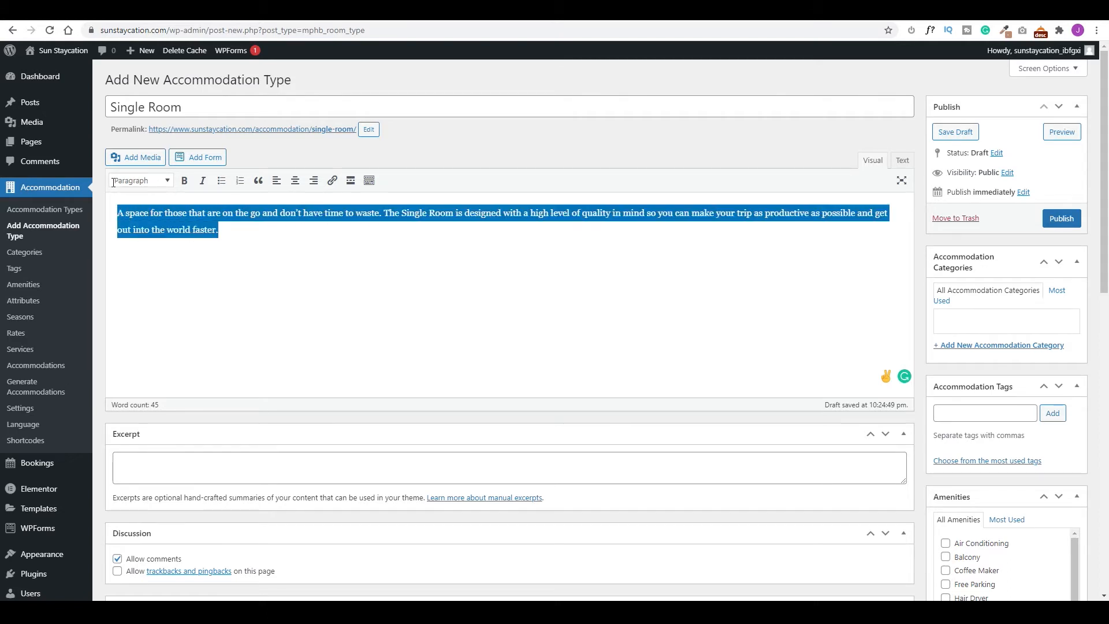
pyautogui.hotkey('ctrl', 'c')
pyautogui.click(178, 460)
pyautogui.hotkey('ctrl', 'v')
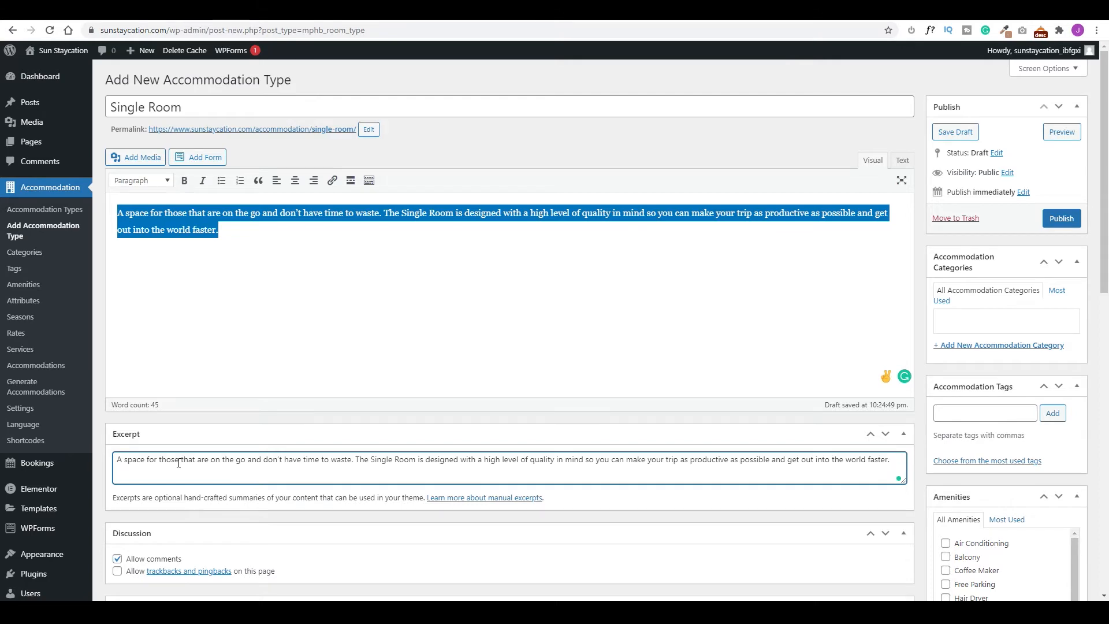
pyautogui.scroll(-3, 260, 422)
# Enter a room size of 35 m² and 'Swimming pool' as the view.
pyautogui.scroll(-3, 404, 389)
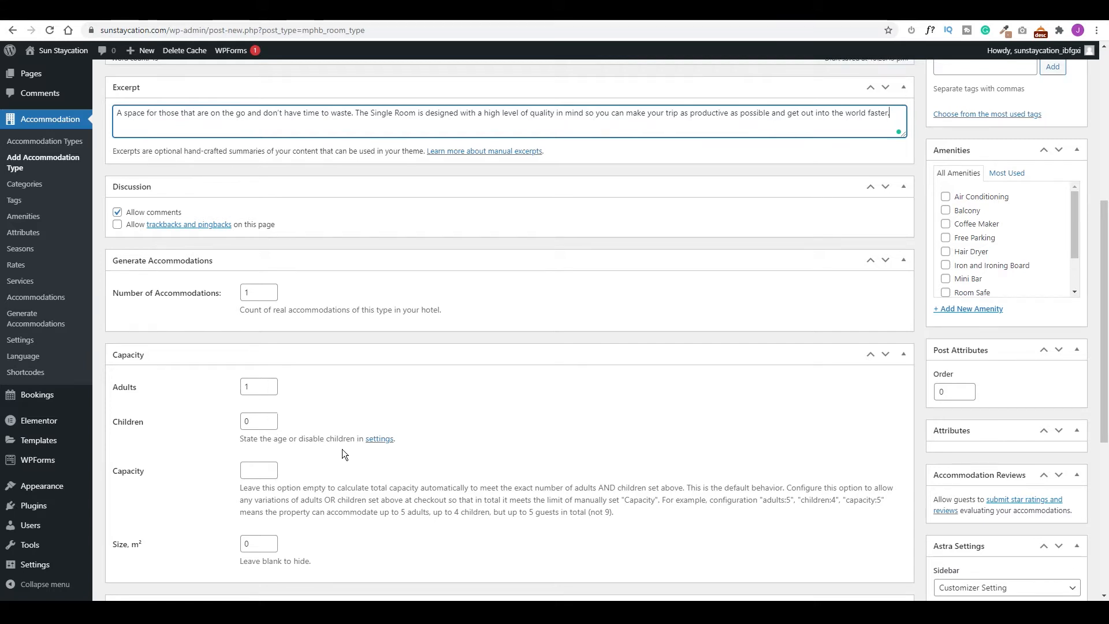
pyautogui.scroll(-2, 198, 470)
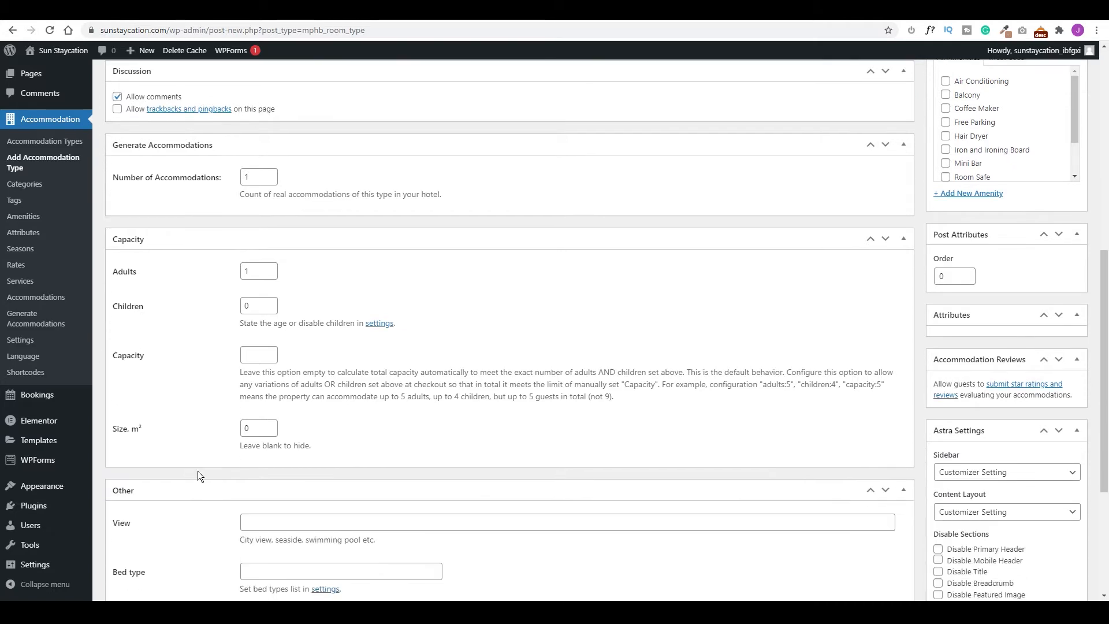
pyautogui.doubleClick(254, 428)
pyautogui.write('35')
pyautogui.scroll(-2, 430, 407)
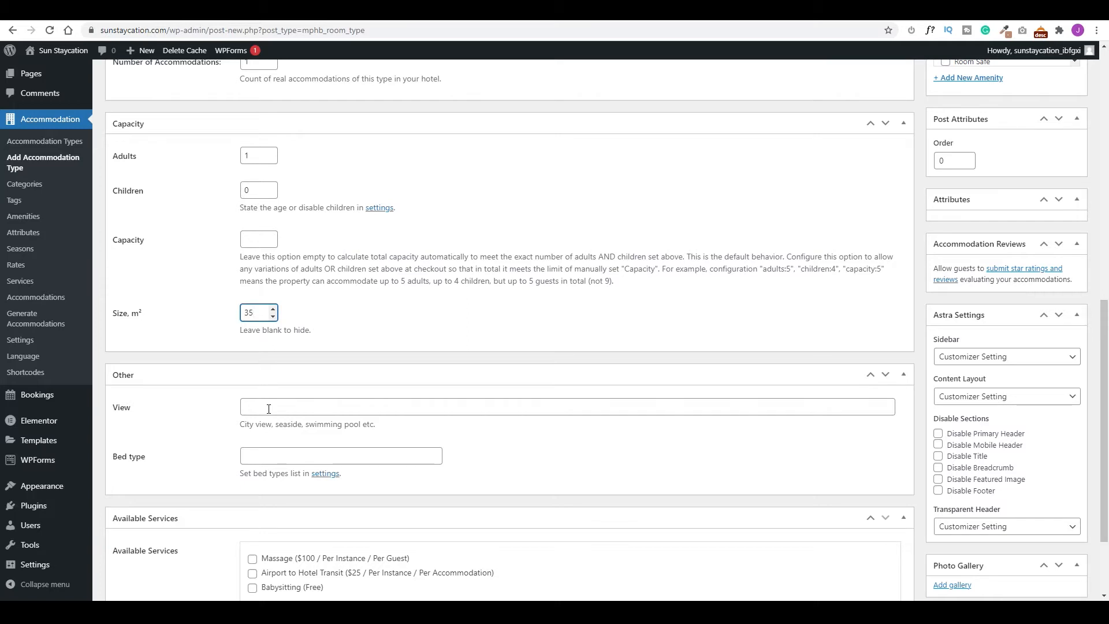
pyautogui.click(269, 409)
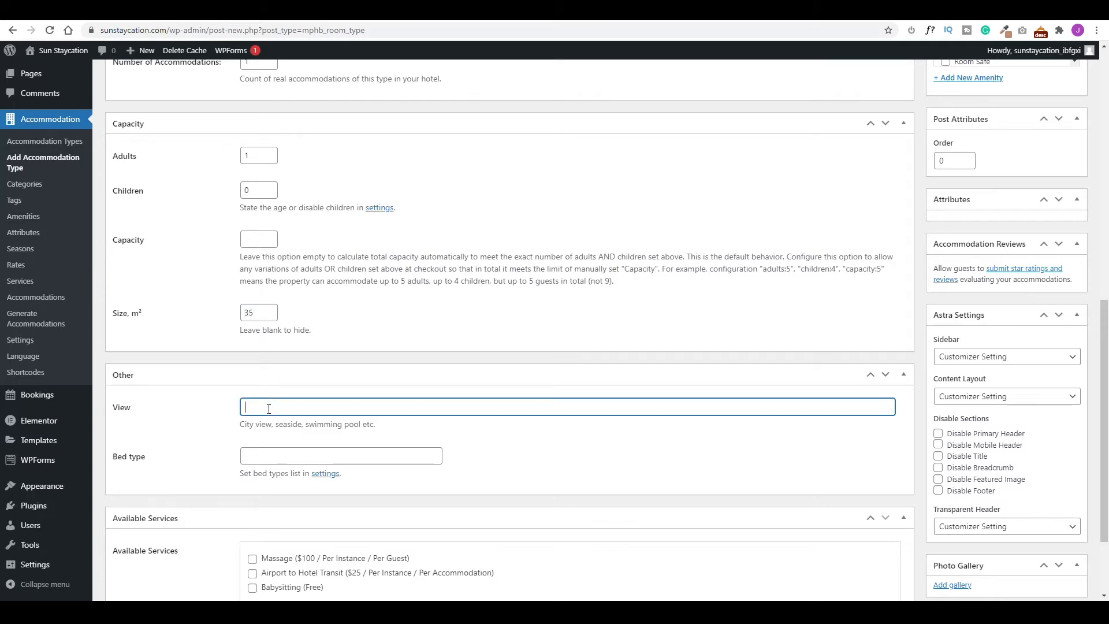
pyautogui.write('Swimming pool')
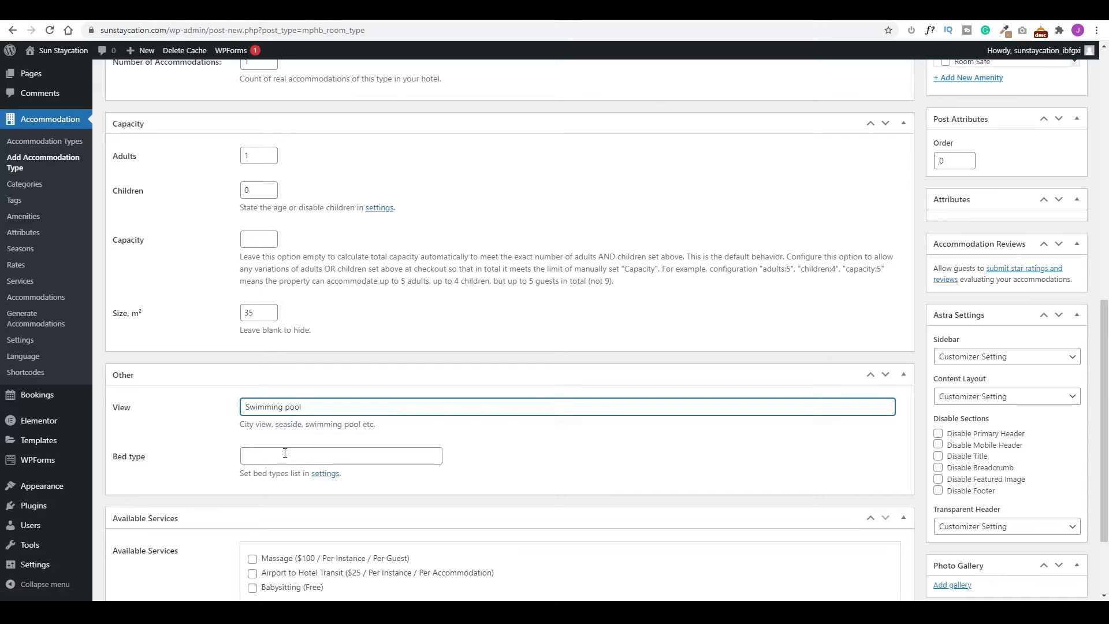
# Add bed types Twin Bed, Full Bed, 3 Full Beds, 1 King and 2 Queen Beds, then save the draft.
pyautogui.rightClick(330, 475)
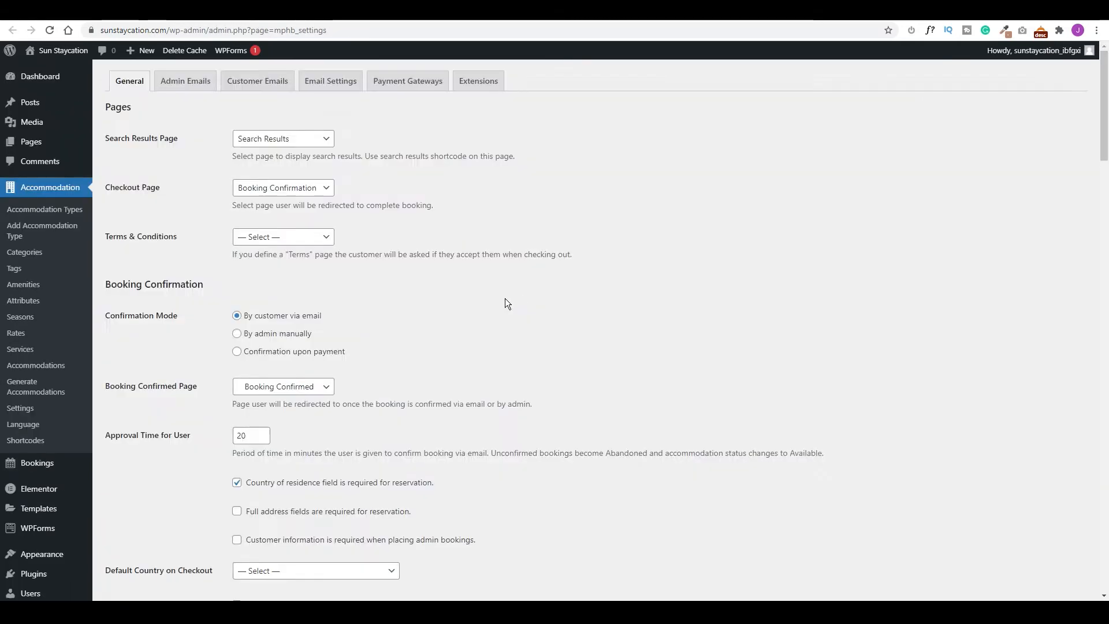
pyautogui.scroll(-3, 505, 298)
pyautogui.scroll(-15, 504, 298)
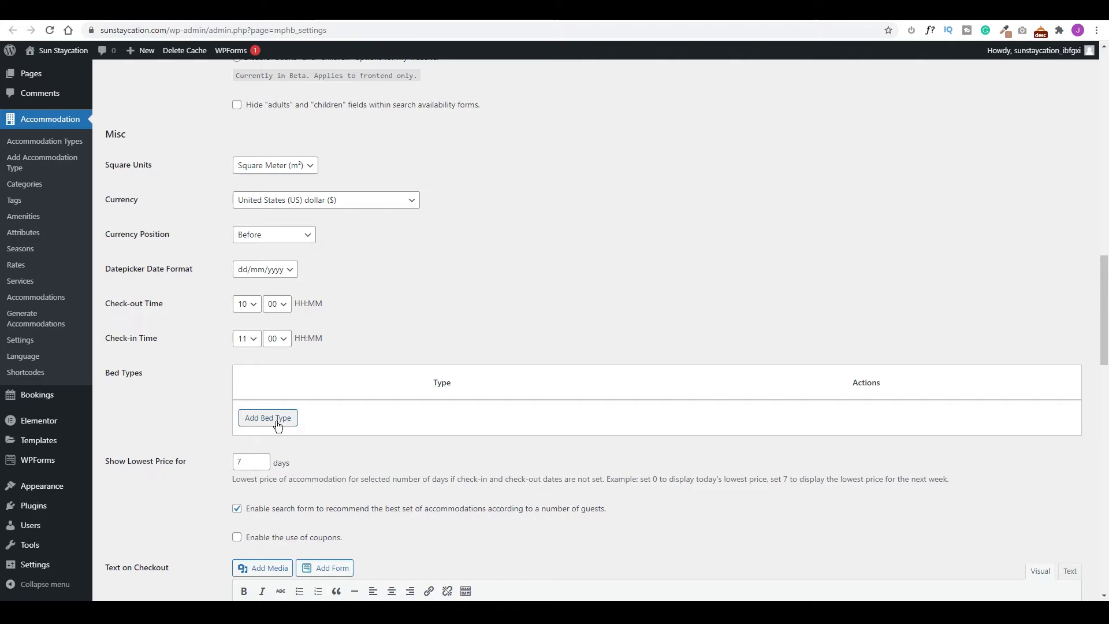
pyautogui.click(280, 426)
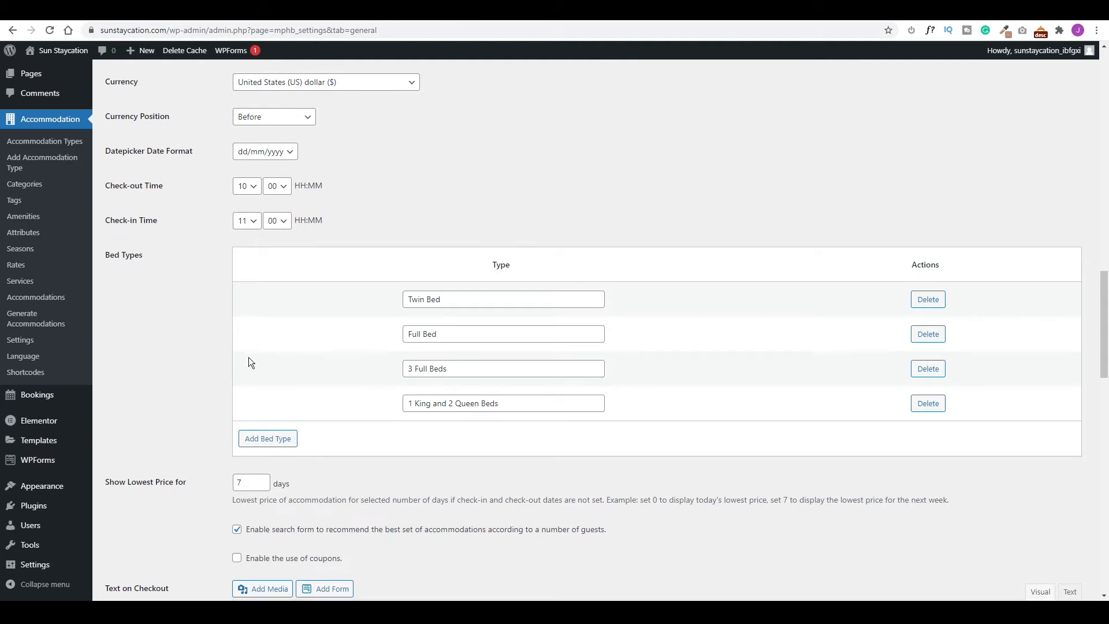
pyautogui.scroll(-15, 197, 359)
pyautogui.scroll(-1, 195, 362)
pyautogui.click(130, 547)
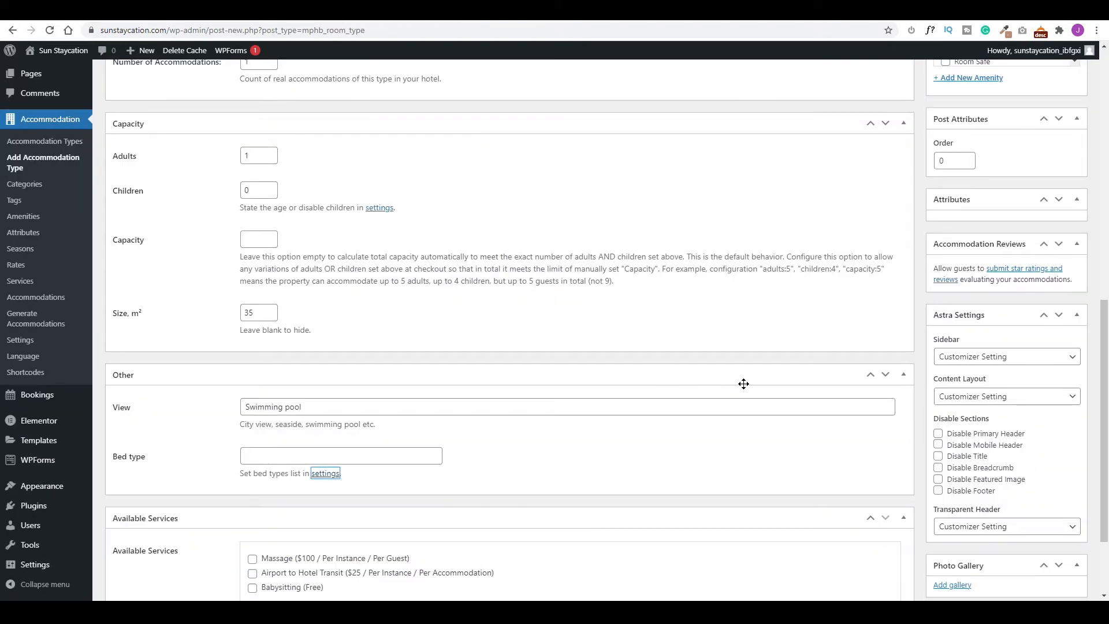
pyautogui.scroll(10, 909, 325)
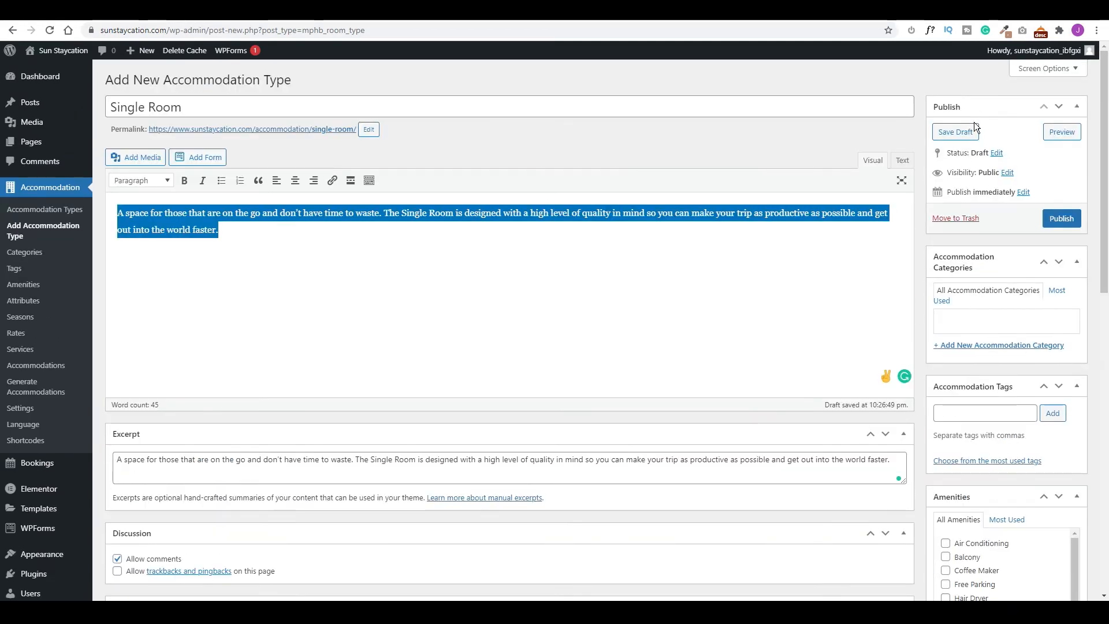
pyautogui.click(961, 131)
# Choose Twin Bed and tick the Massage, Airport to Hotel Transit and Babysitting services.
pyautogui.scroll(-10, 559, 330)
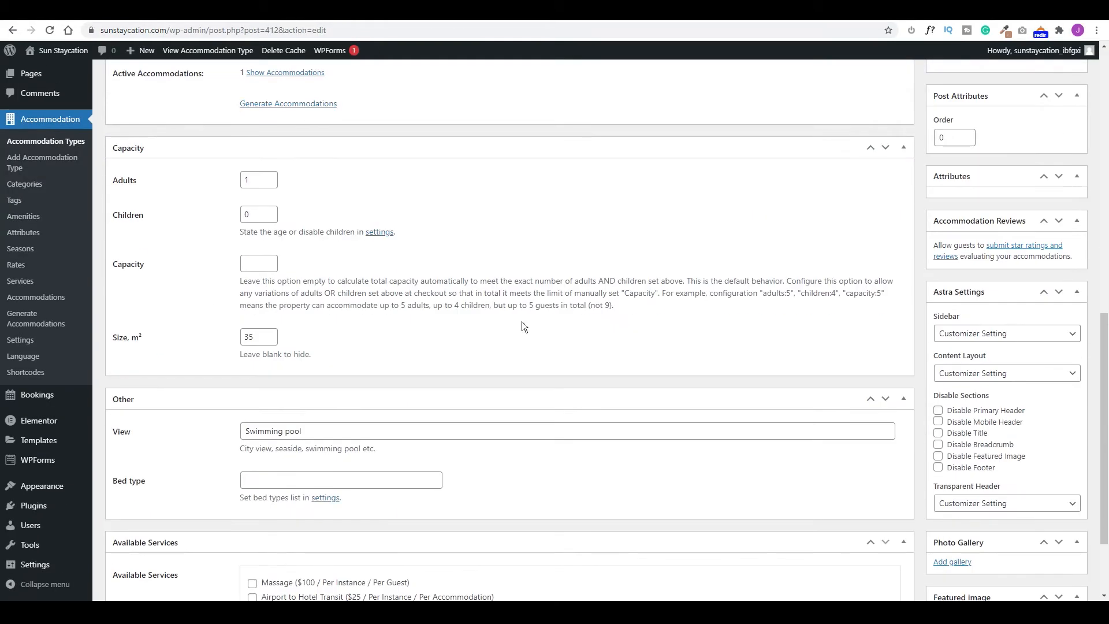
pyautogui.click(384, 482)
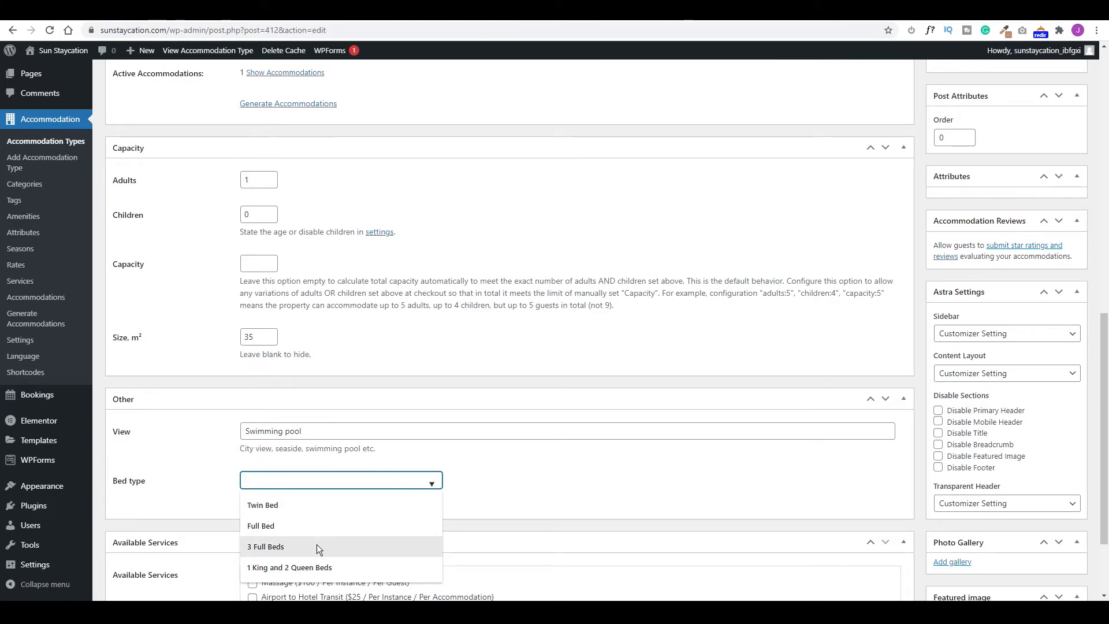
pyautogui.click(272, 504)
pyautogui.scroll(-3, 214, 467)
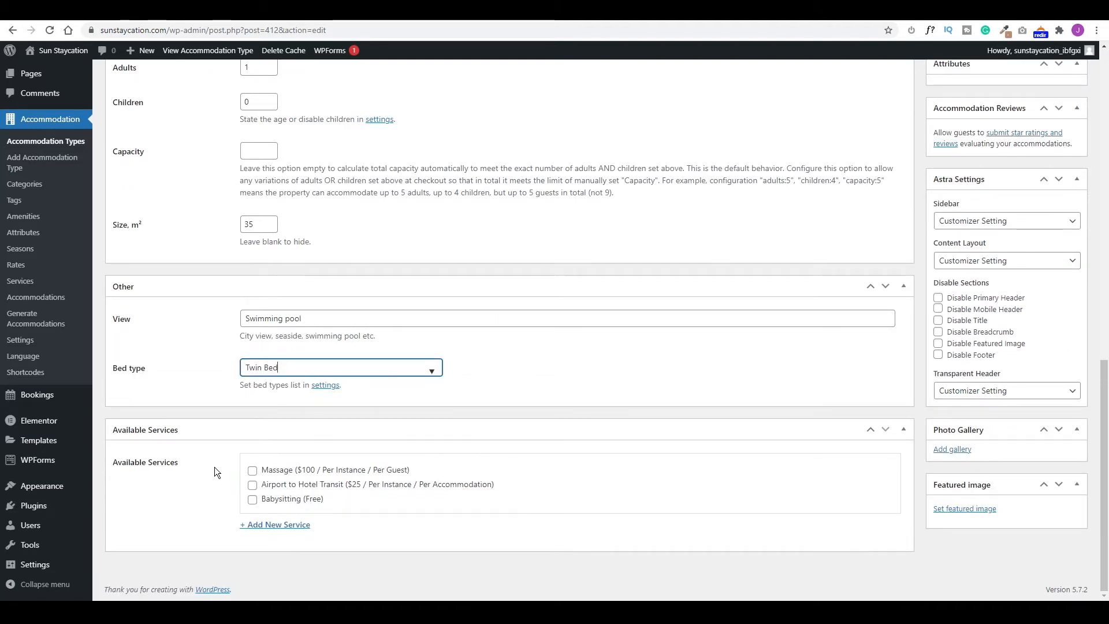
pyautogui.click(252, 471)
pyautogui.click(252, 485)
pyautogui.click(253, 499)
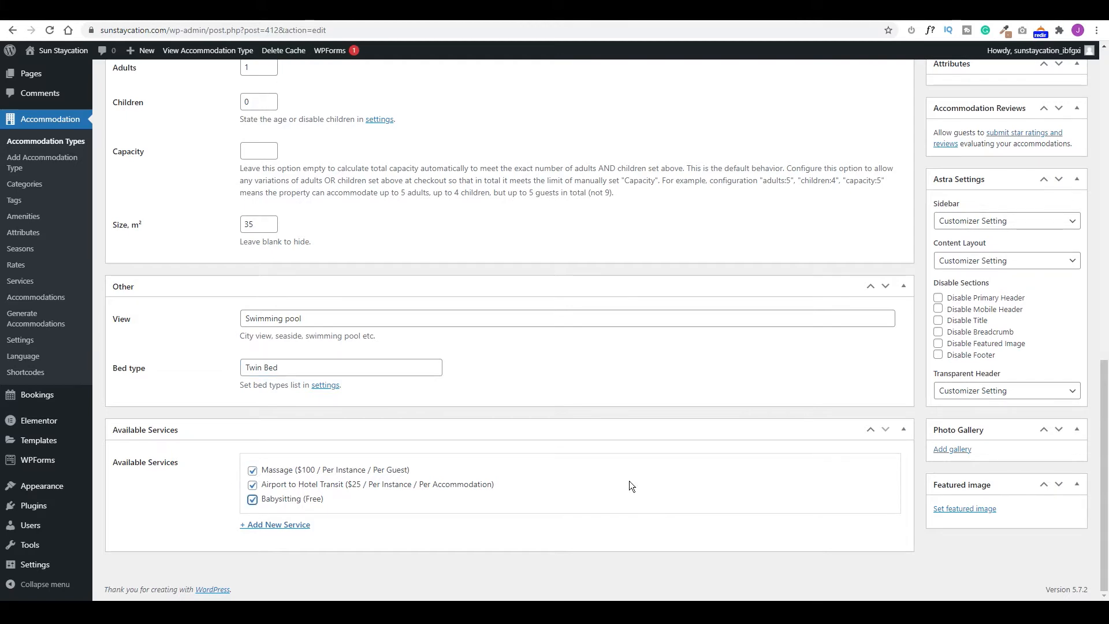
# Tick every amenity, from Air Conditioning through Room Safe to Work Desk.
pyautogui.scroll(10, 950, 484)
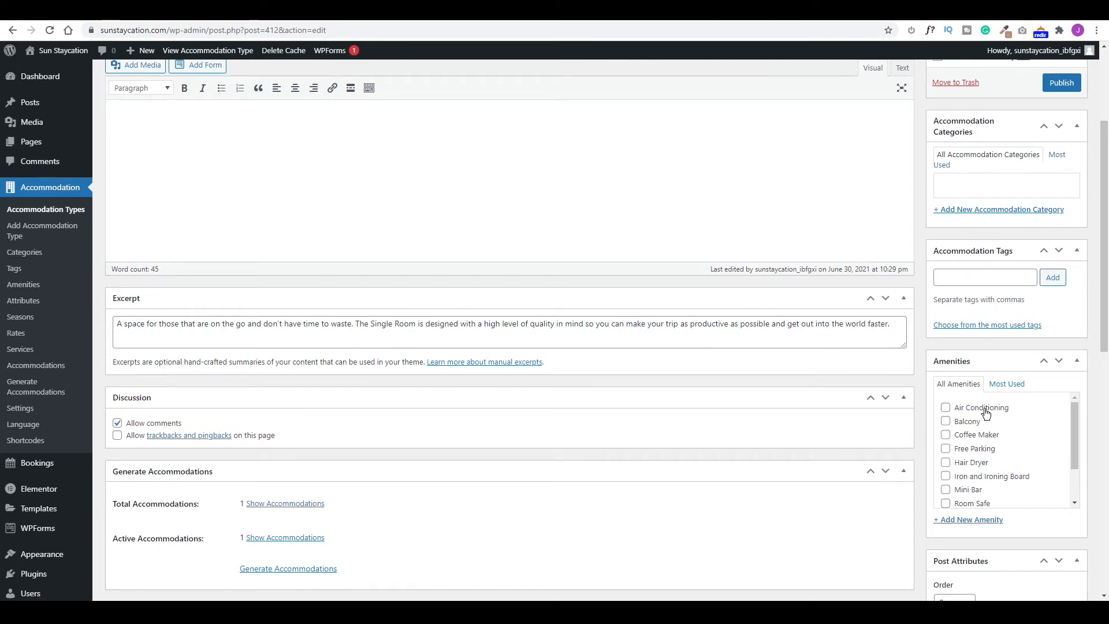
pyautogui.scroll(-2, 826, 381)
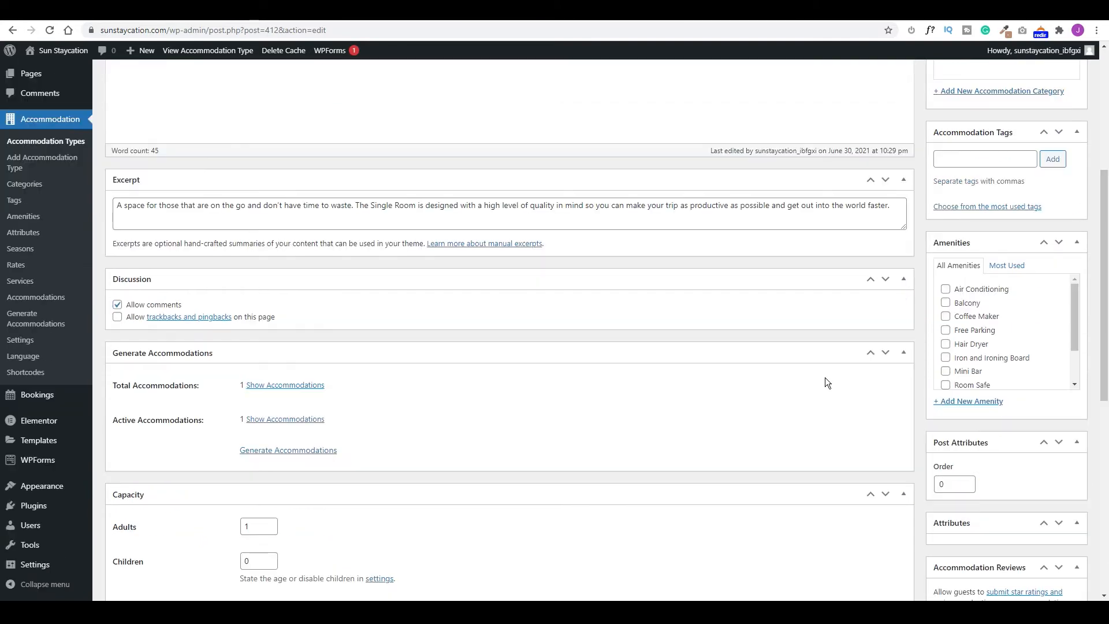
pyautogui.click(946, 290)
pyautogui.click(945, 303)
pyautogui.click(946, 316)
pyautogui.click(945, 330)
pyautogui.click(946, 344)
pyautogui.click(946, 358)
pyautogui.click(946, 371)
pyautogui.click(945, 385)
pyautogui.scroll(-1, 982, 347)
pyautogui.click(945, 348)
pyautogui.click(946, 362)
pyautogui.click(946, 375)
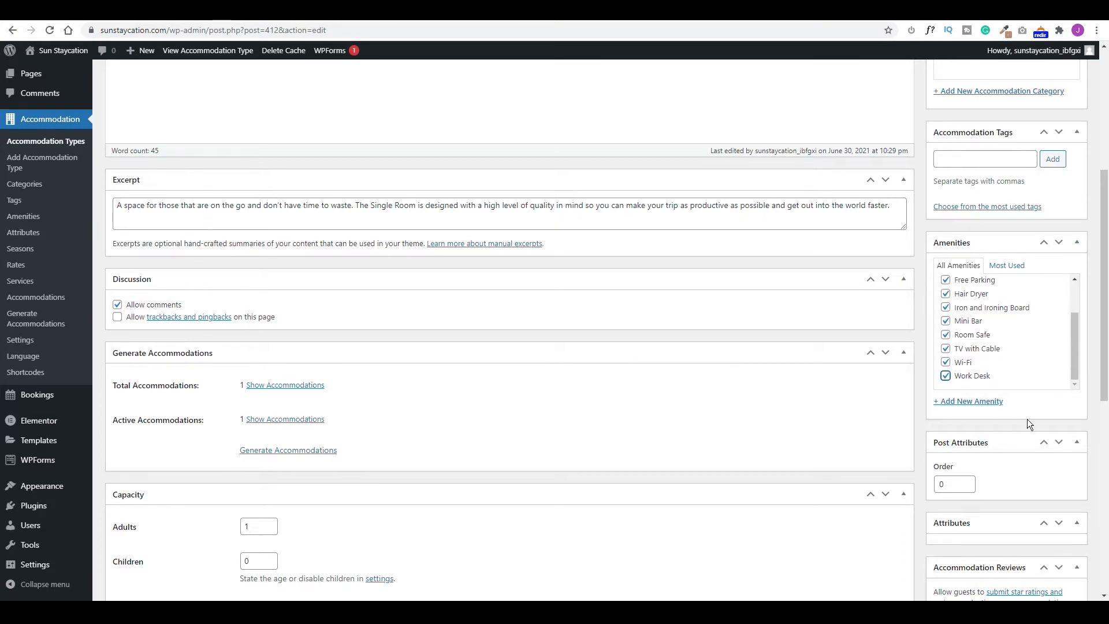
pyautogui.scroll(-3, 1027, 419)
pyautogui.scroll(-5, 1022, 418)
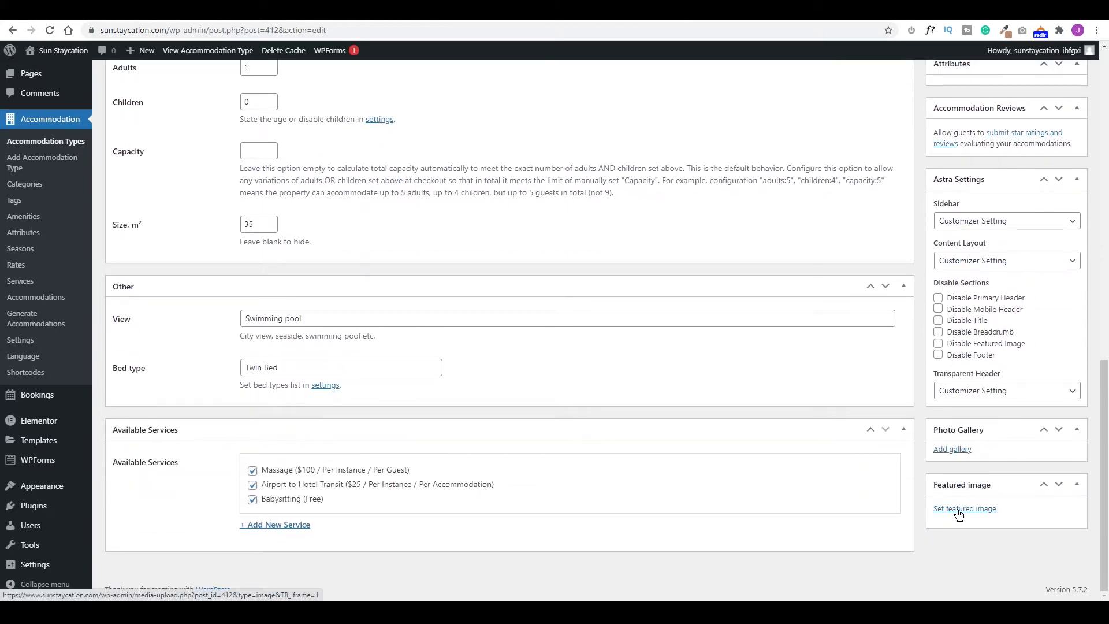
pyautogui.click(959, 450)
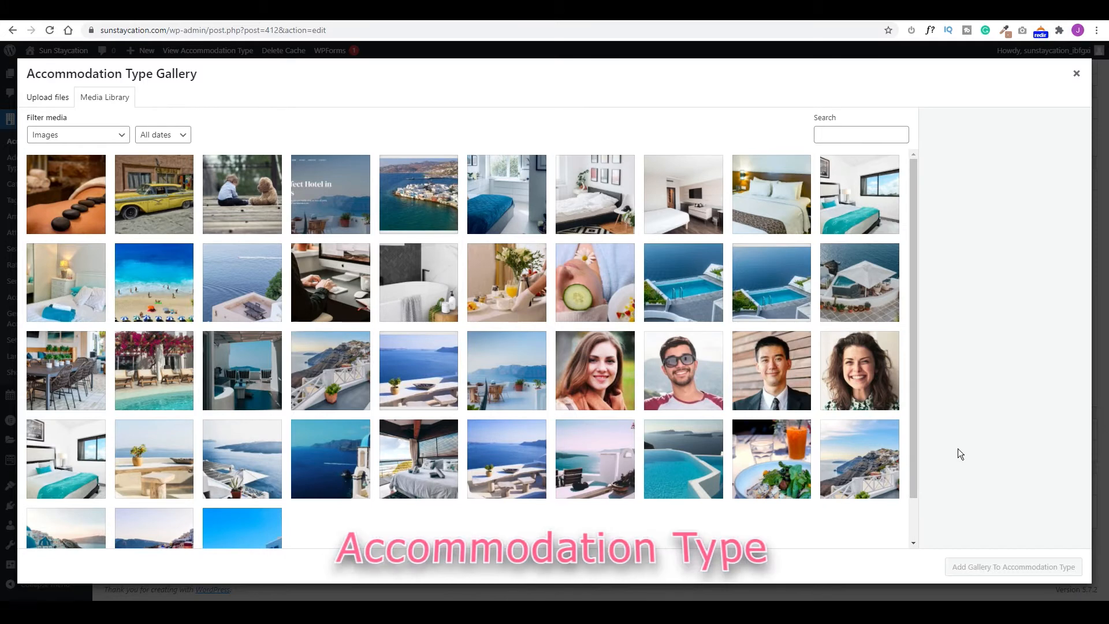
# Build the gallery from six photos: bedroom, desk, bathtub, breakfast, cucumber spa and pool.
pyautogui.click(65, 281)
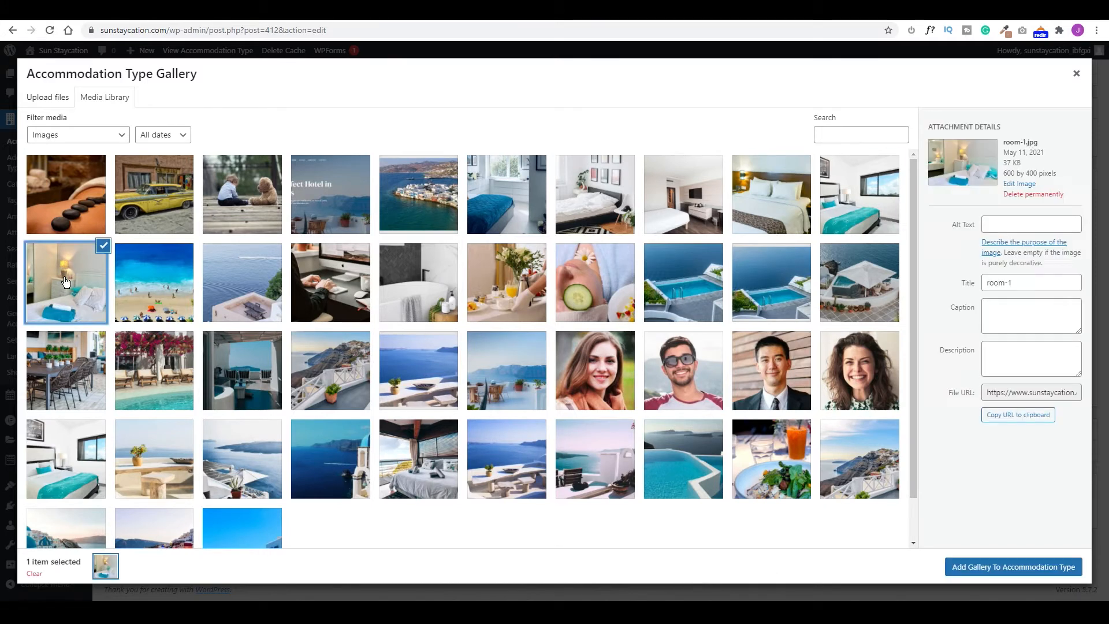
pyautogui.click(322, 300)
pyautogui.click(413, 288)
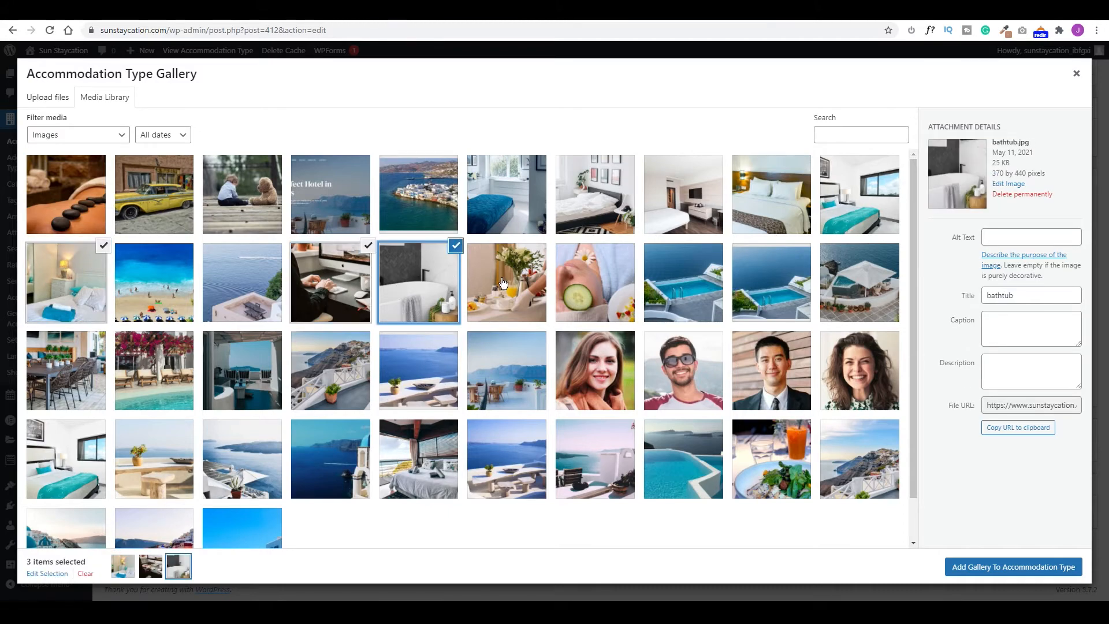
pyautogui.click(502, 289)
pyautogui.click(589, 289)
pyautogui.click(657, 287)
pyautogui.click(997, 566)
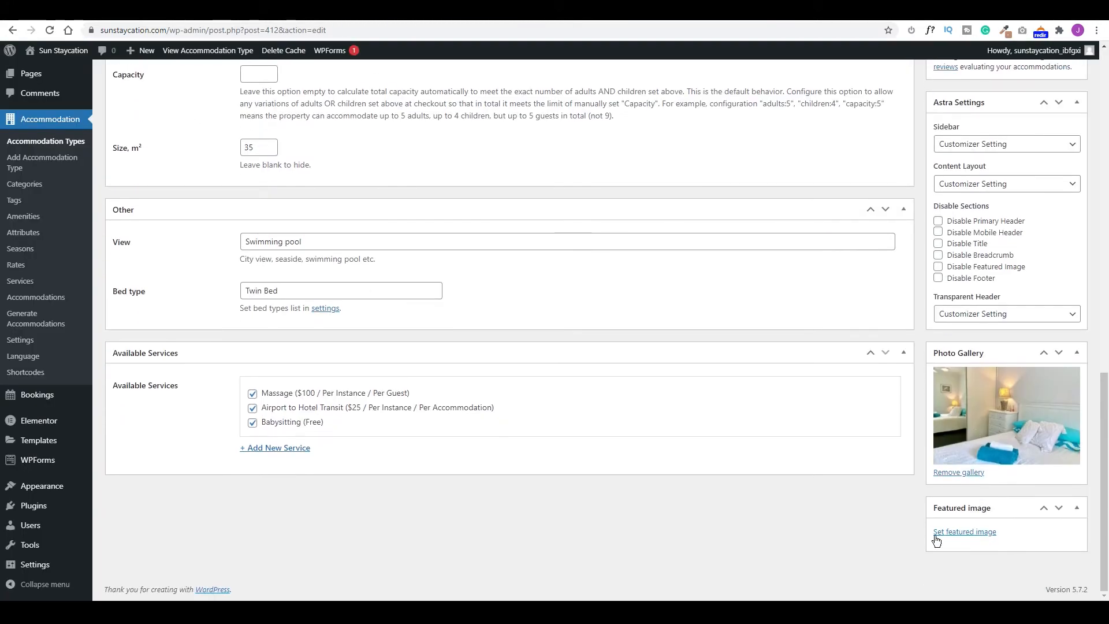
# Set the room-1 bedroom photo as featured image and publish the Single Room.
pyautogui.click(959, 533)
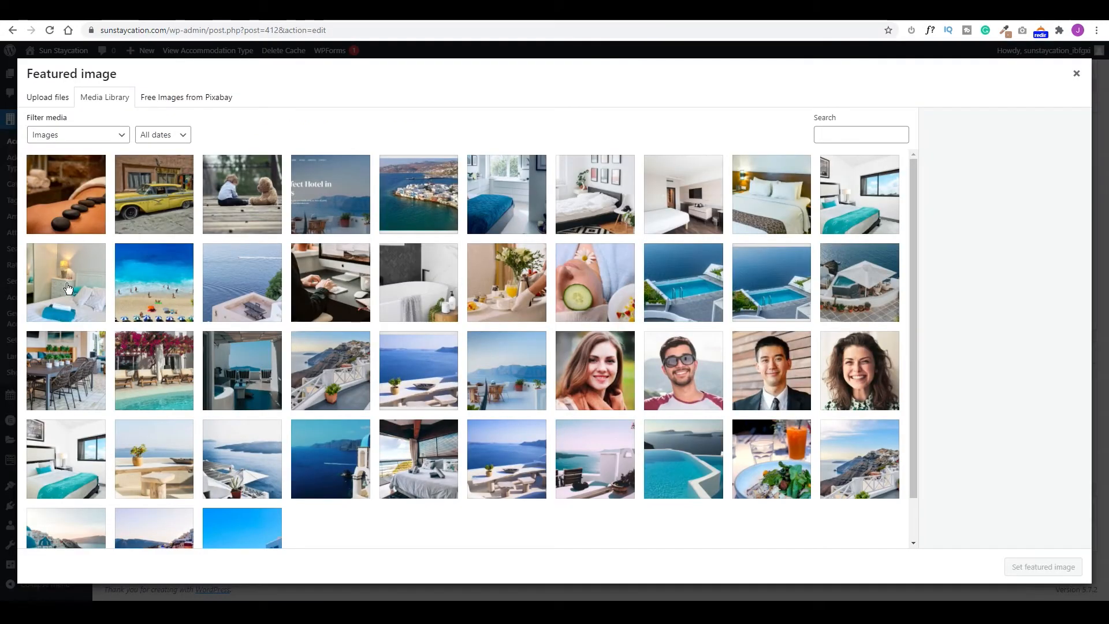
pyautogui.click(67, 287)
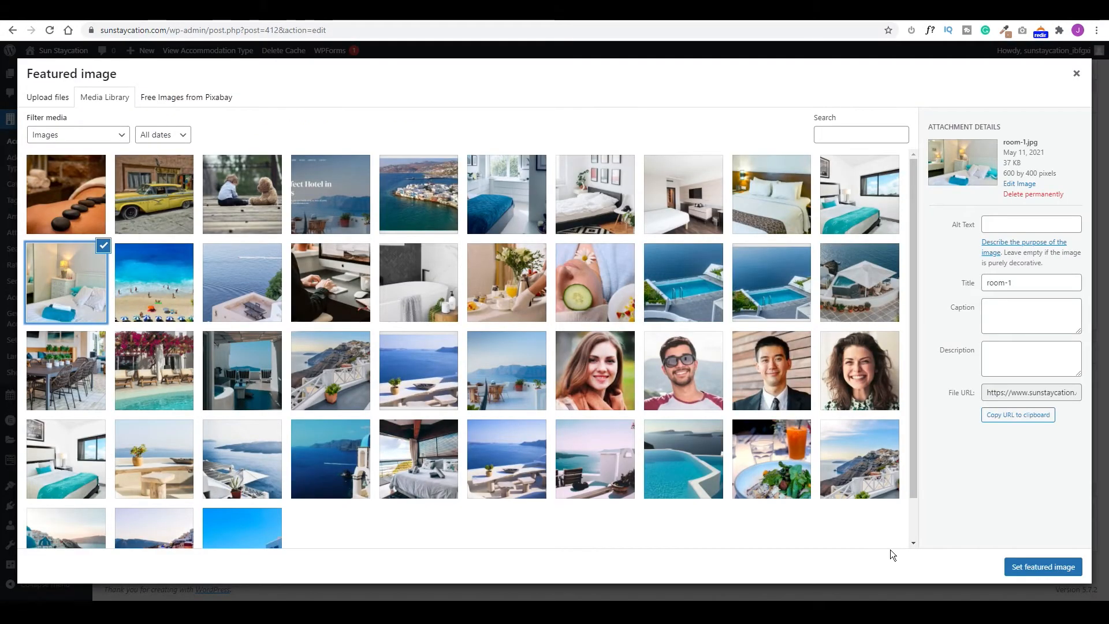
pyautogui.click(1034, 566)
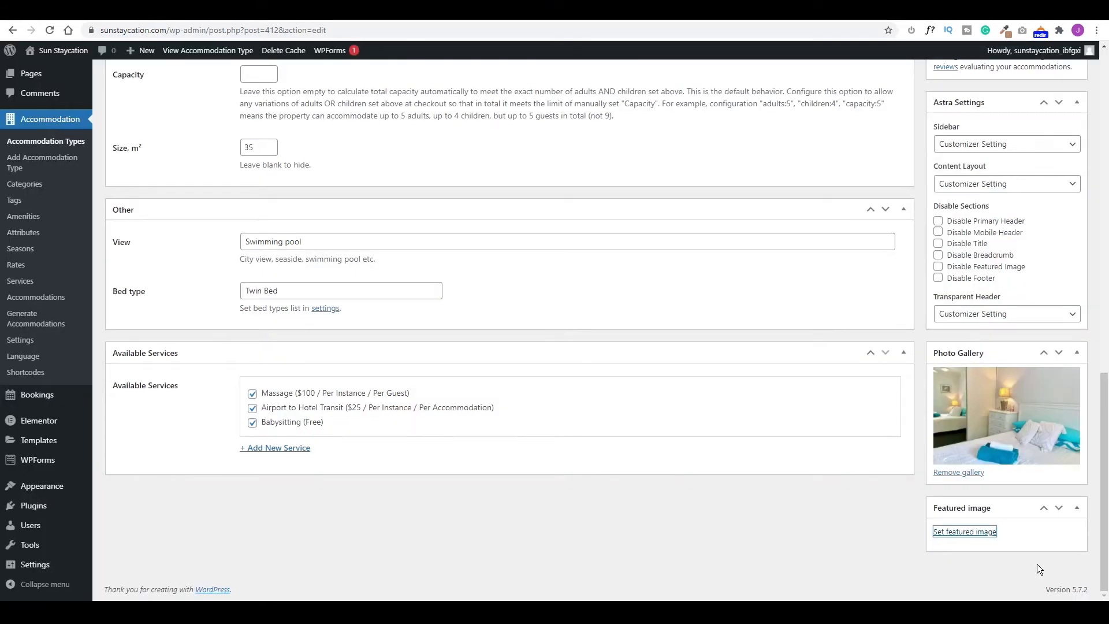
pyautogui.scroll(4, 819, 478)
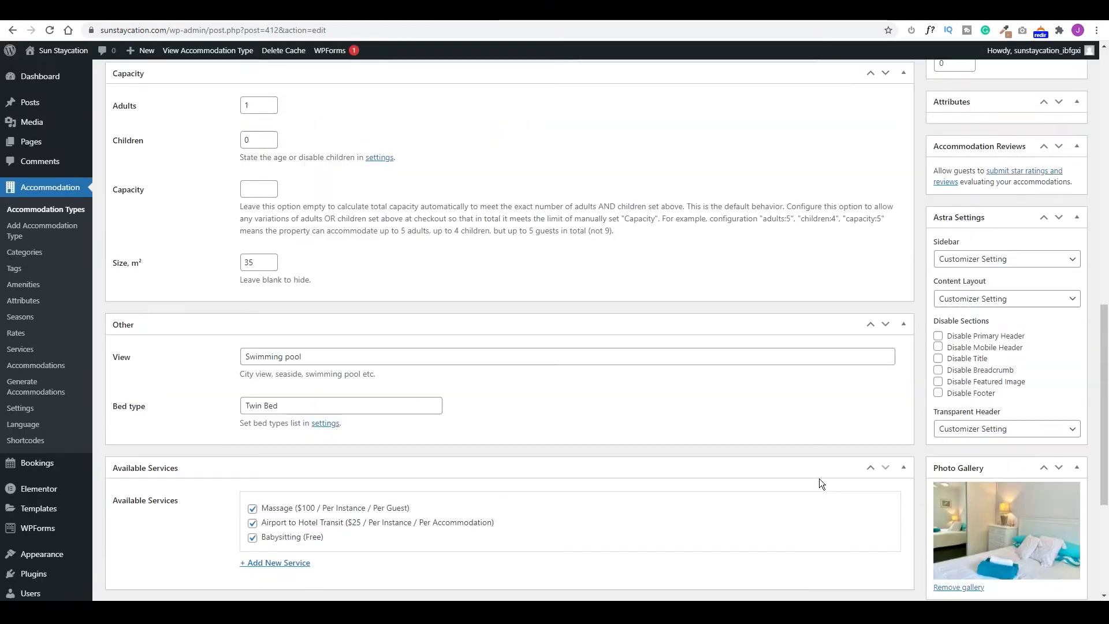
pyautogui.scroll(10, 819, 478)
pyautogui.click(1055, 237)
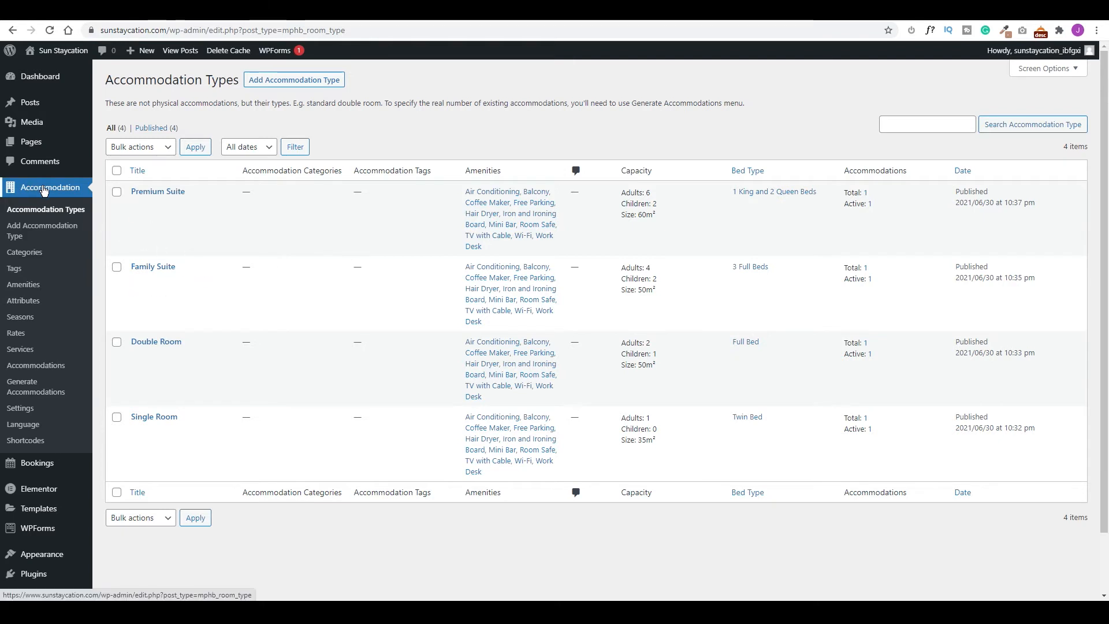
# Open the Accommodation Rates list.
pyautogui.click(16, 333)
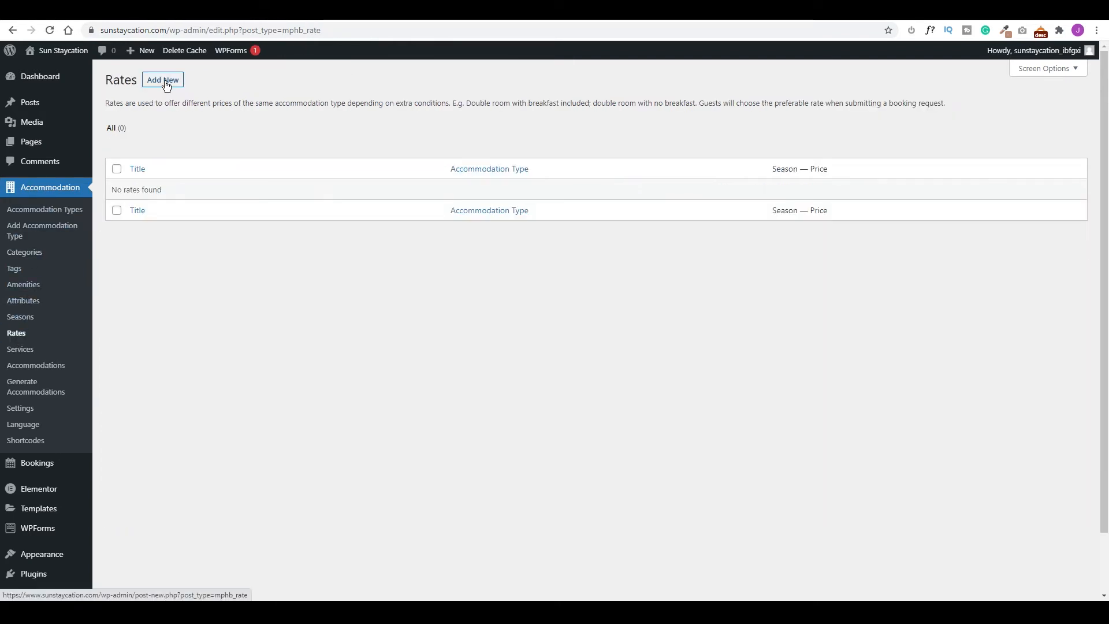
# Create the 'Single Room Only' rate for Single Room and add a season price row.
pyautogui.click(166, 82)
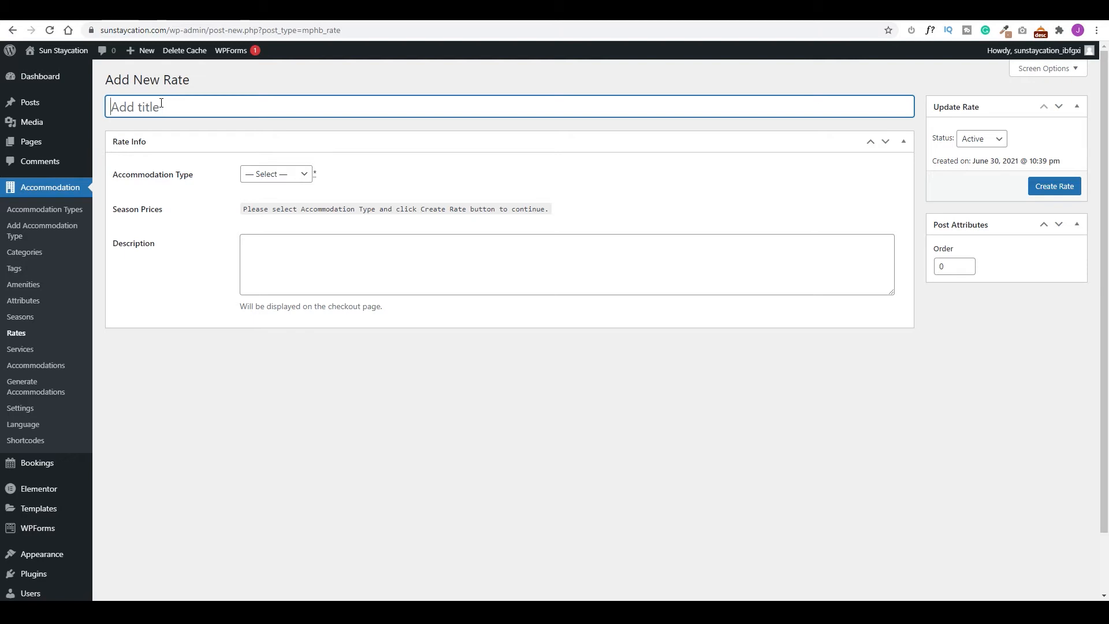
pyautogui.write('Single Room Only')
pyautogui.click(283, 173)
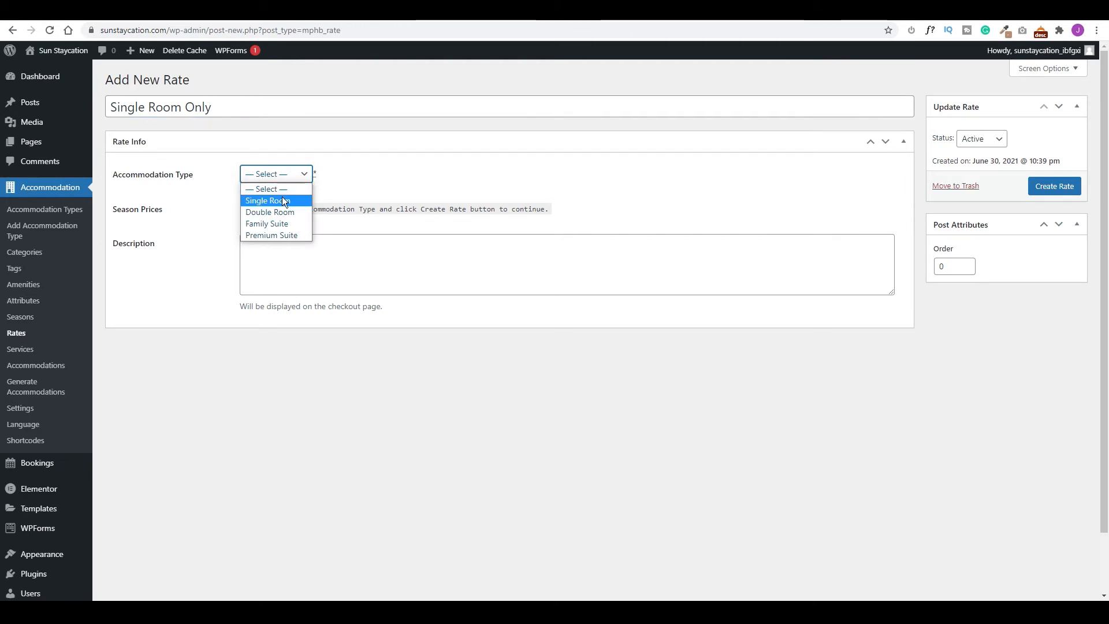
pyautogui.click(282, 198)
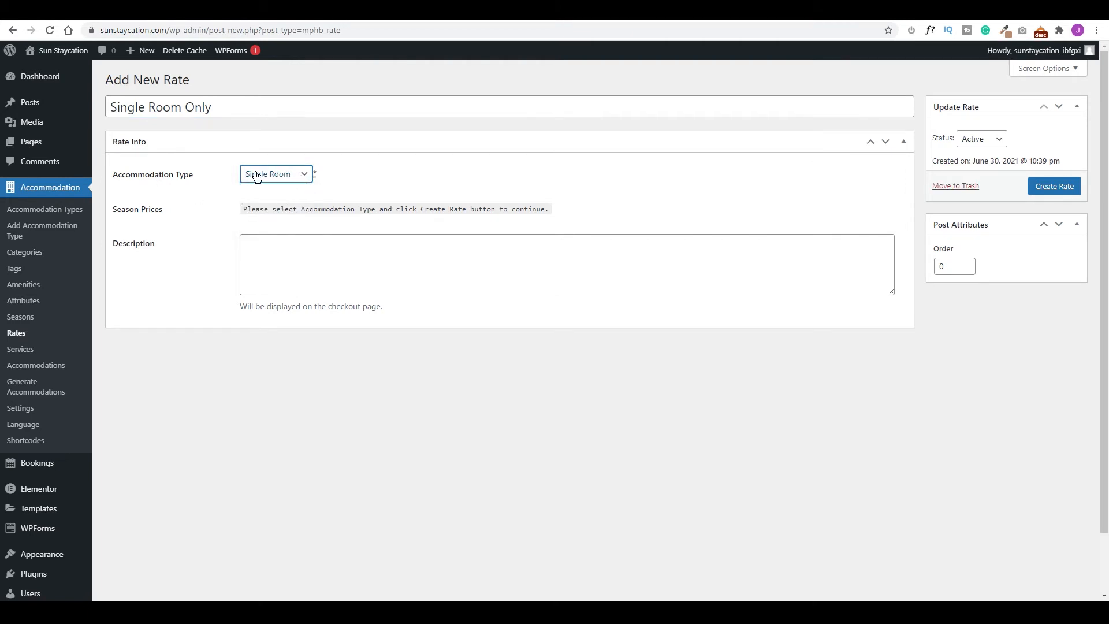
pyautogui.click(1057, 185)
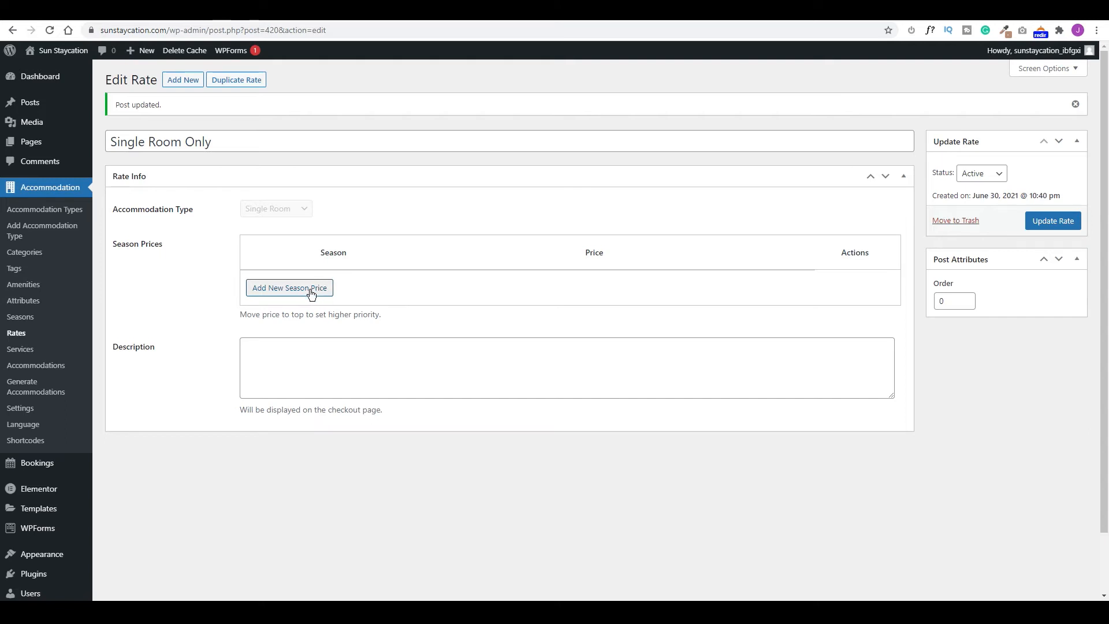
pyautogui.click(310, 288)
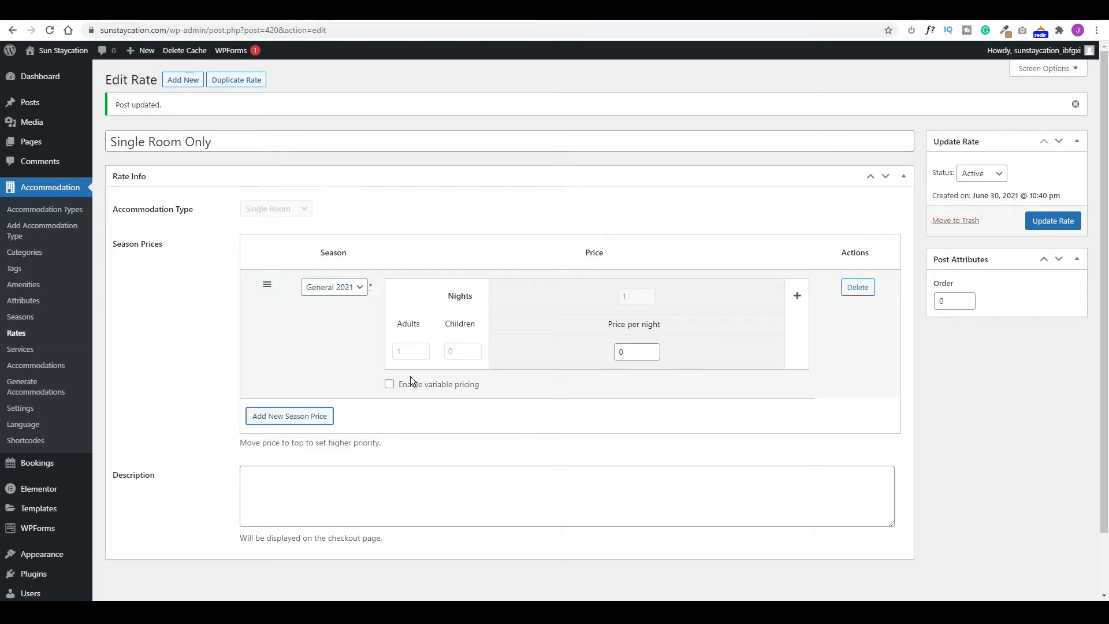
# Set the Single Room Only price to 100 per night, update the rate, and start another.
pyautogui.doubleClick(632, 353)
pyautogui.write('100')
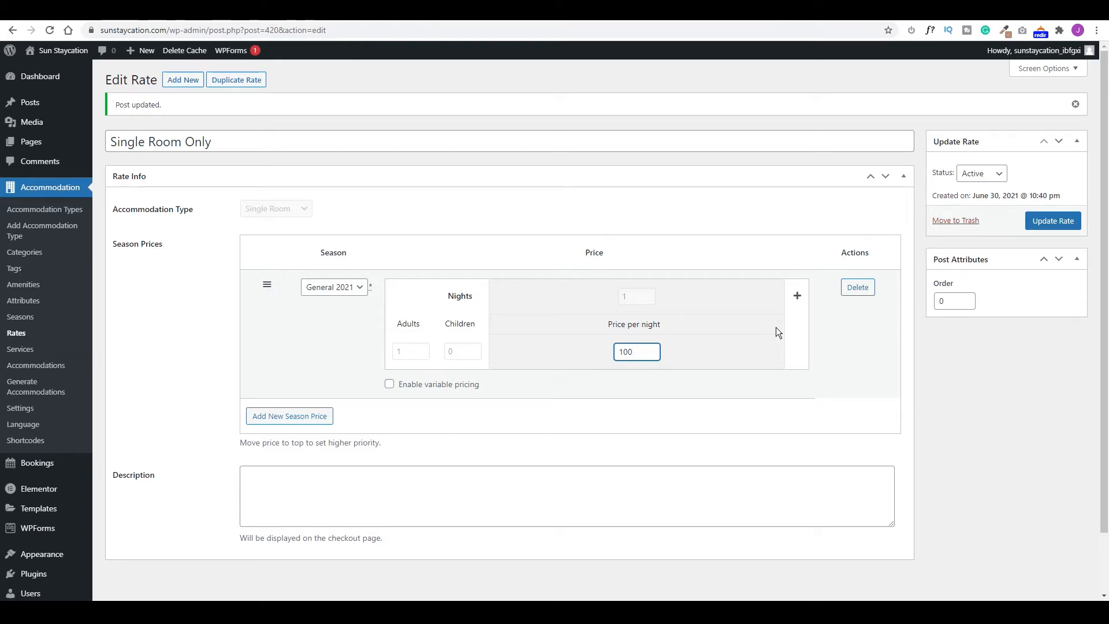
pyautogui.click(797, 296)
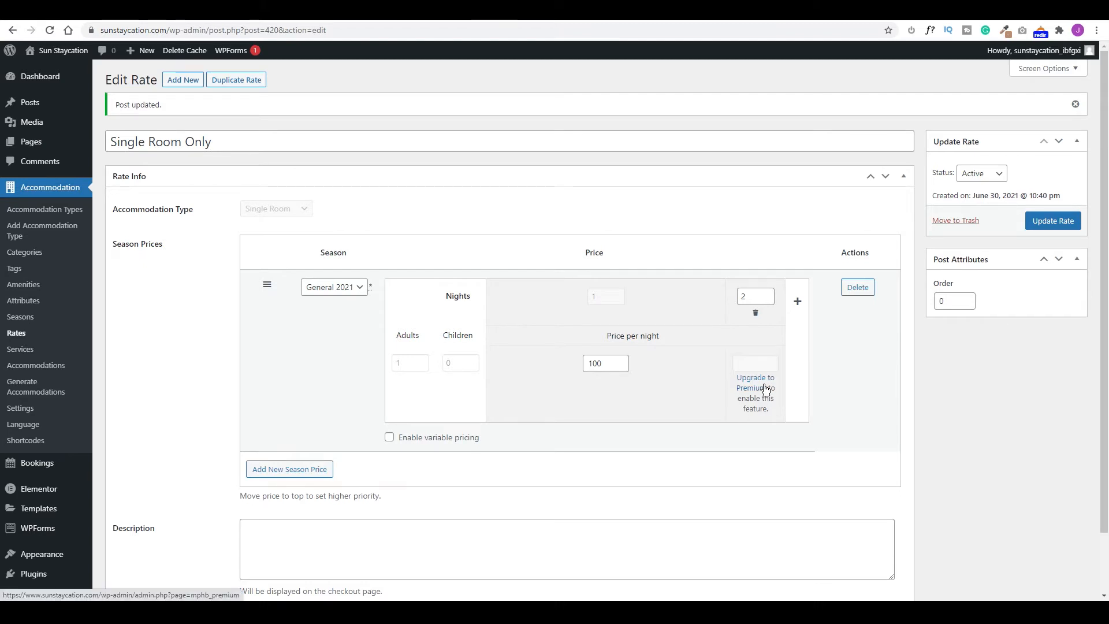
pyautogui.click(755, 313)
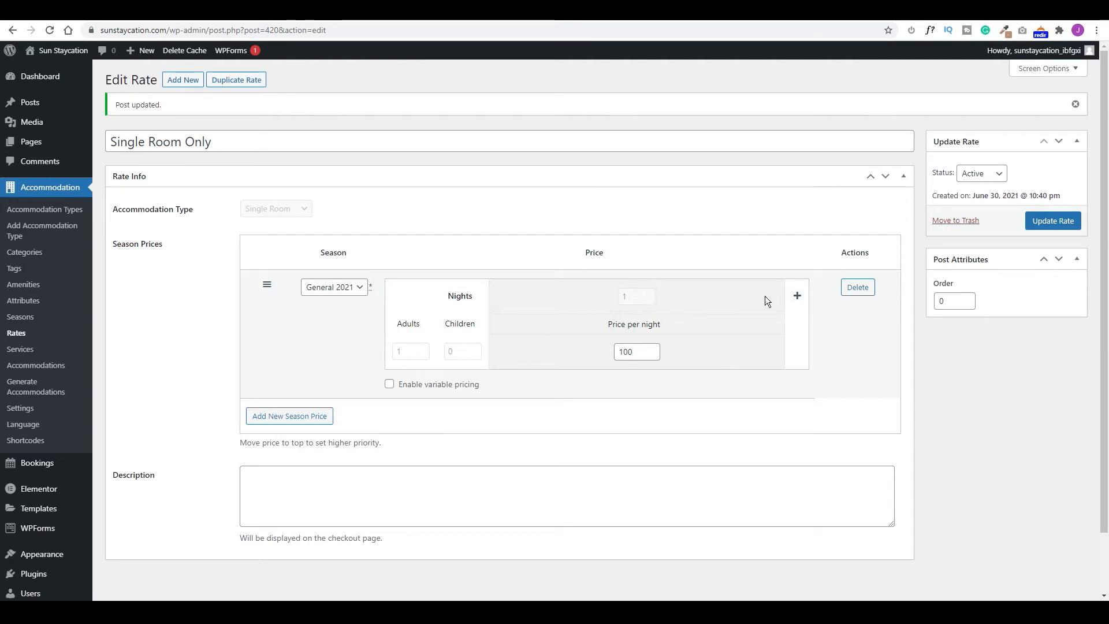
pyautogui.click(1054, 221)
pyautogui.click(183, 79)
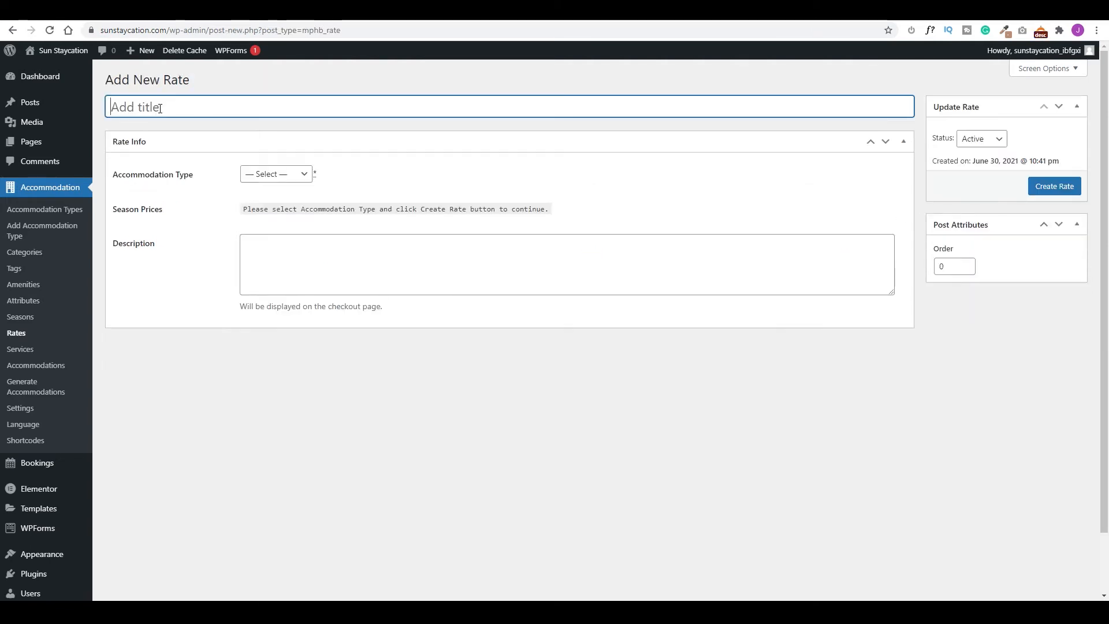
# Create a 'Single Room with Breakfast' rate for Single Room at 125 per night.
pyautogui.write('Single Room with Breakfast')
pyautogui.click(286, 174)
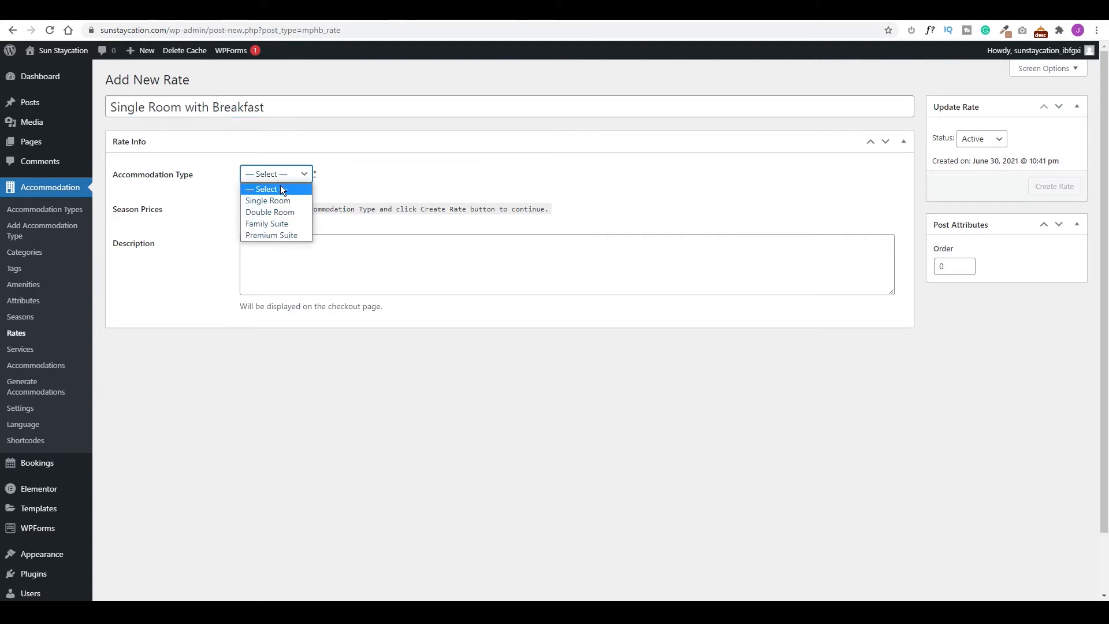
pyautogui.click(268, 198)
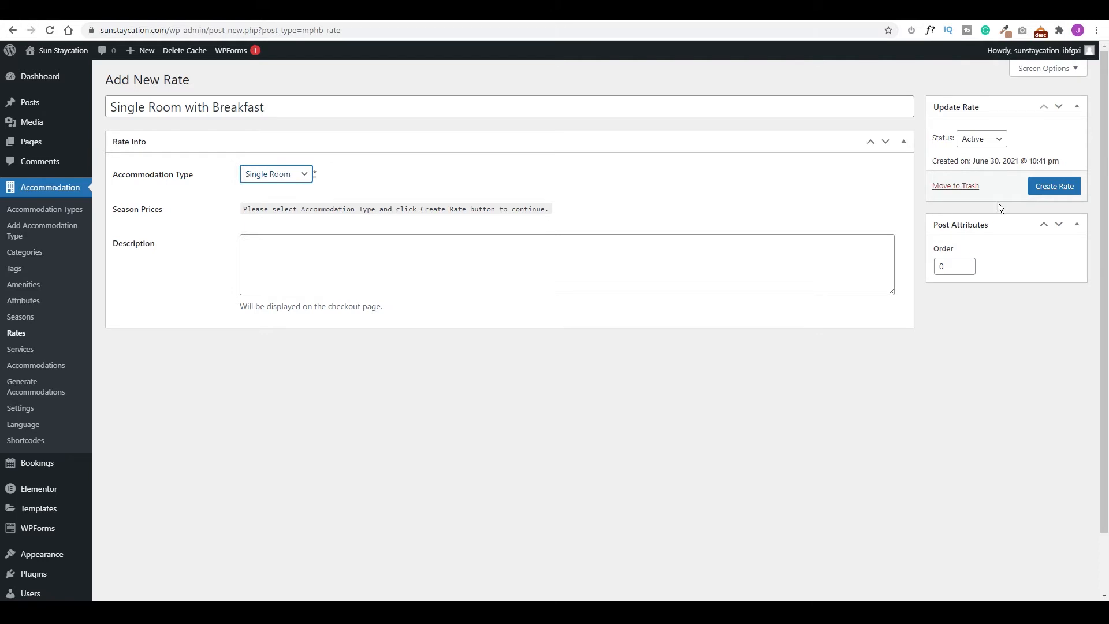
pyautogui.click(1065, 187)
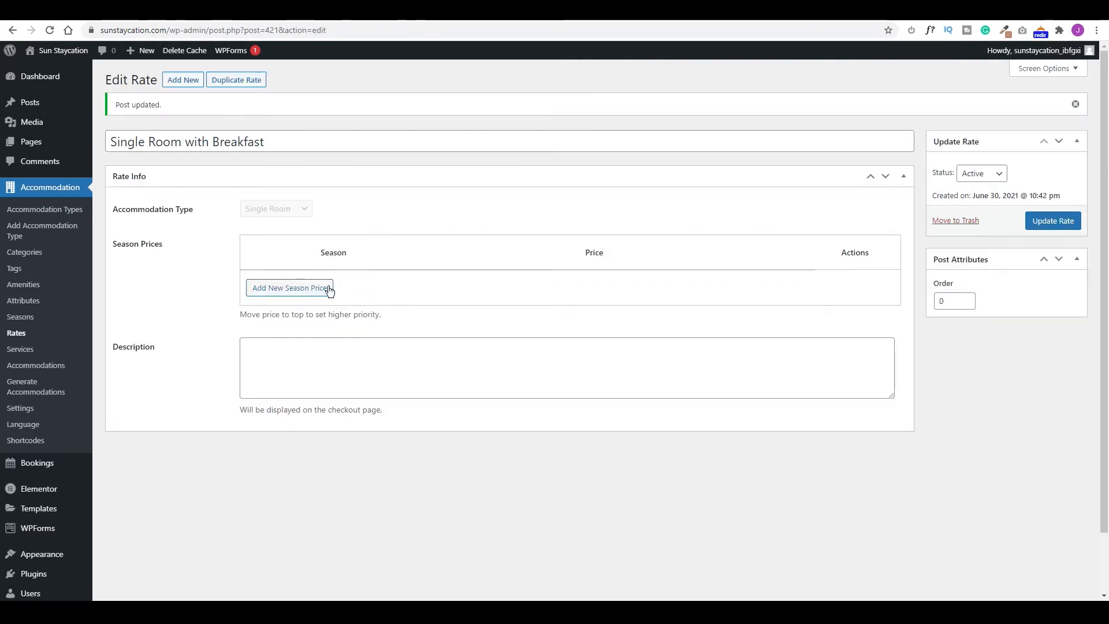
pyautogui.click(288, 290)
pyautogui.hotkey('shift', 'Tab')
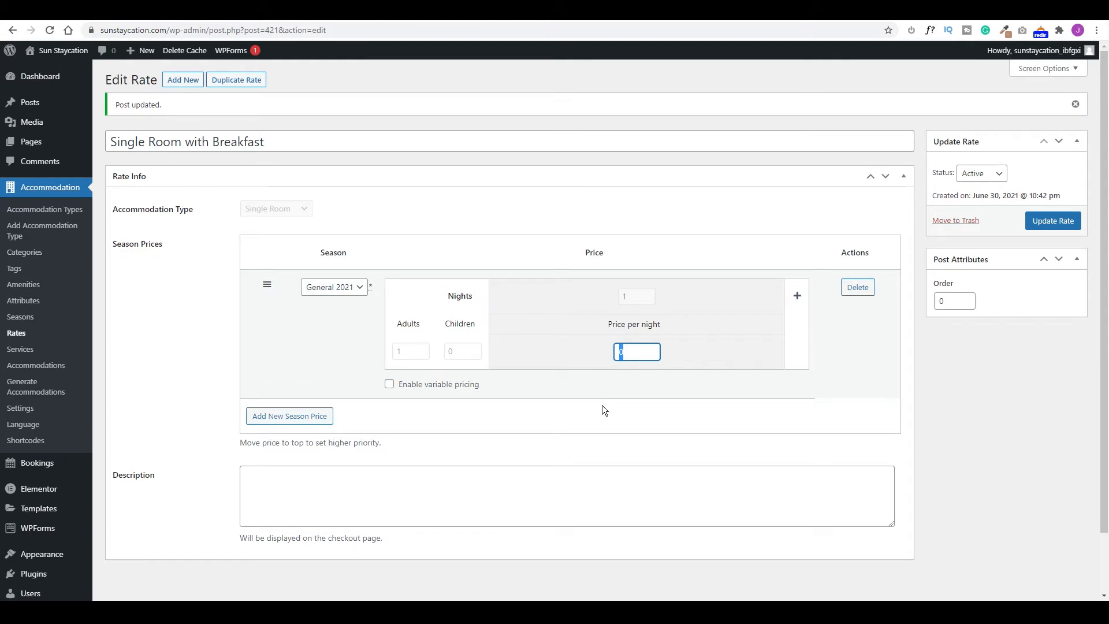
pyautogui.write('125')
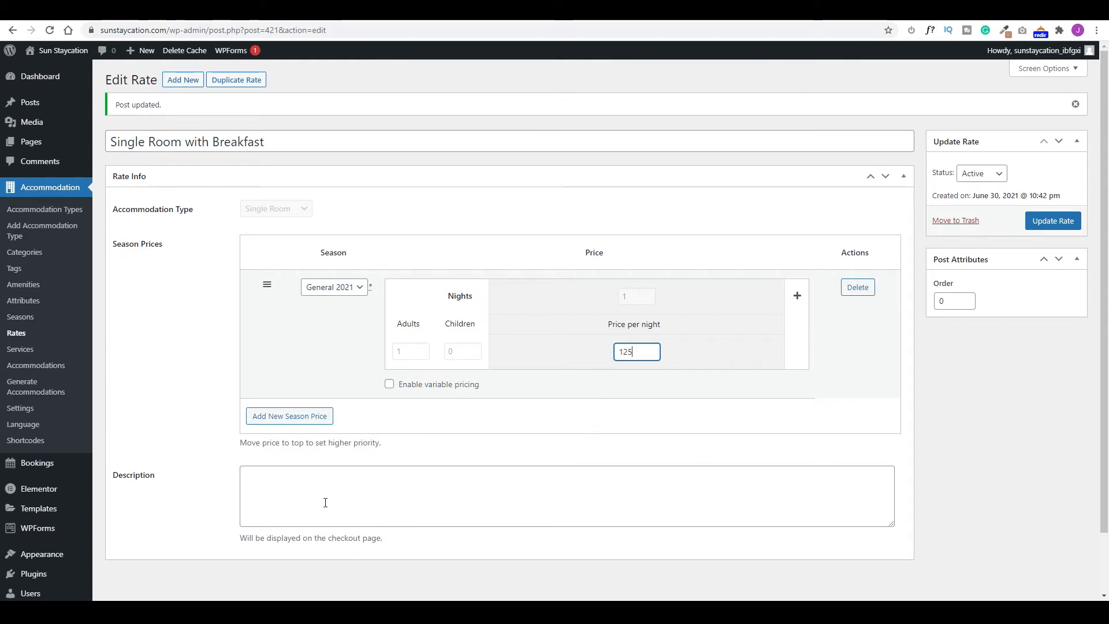
pyautogui.click(376, 477)
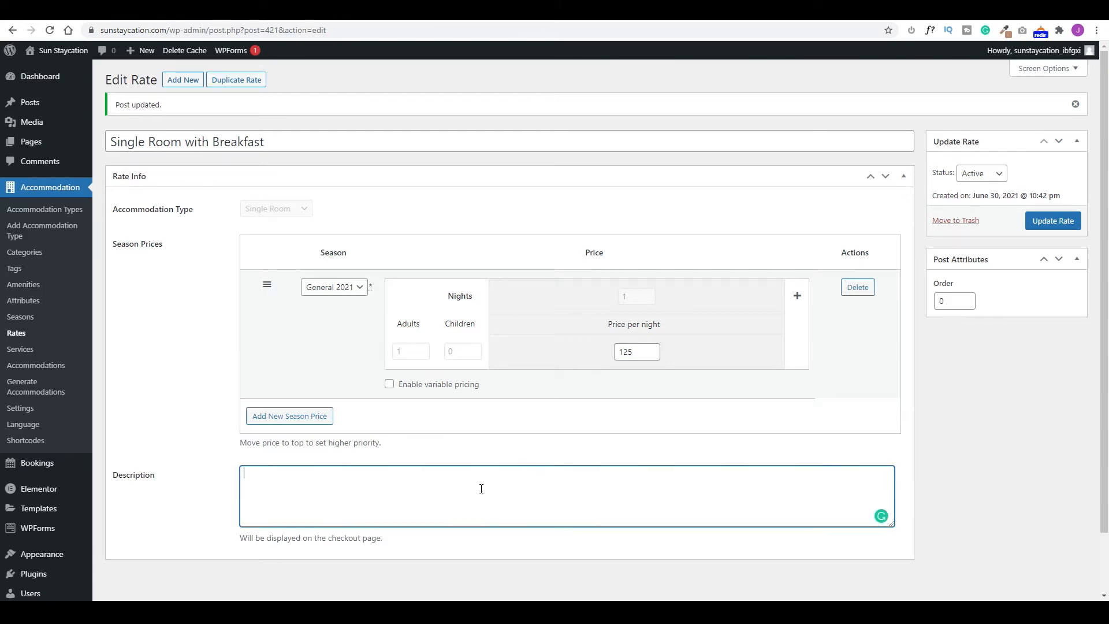
pyautogui.click(1048, 221)
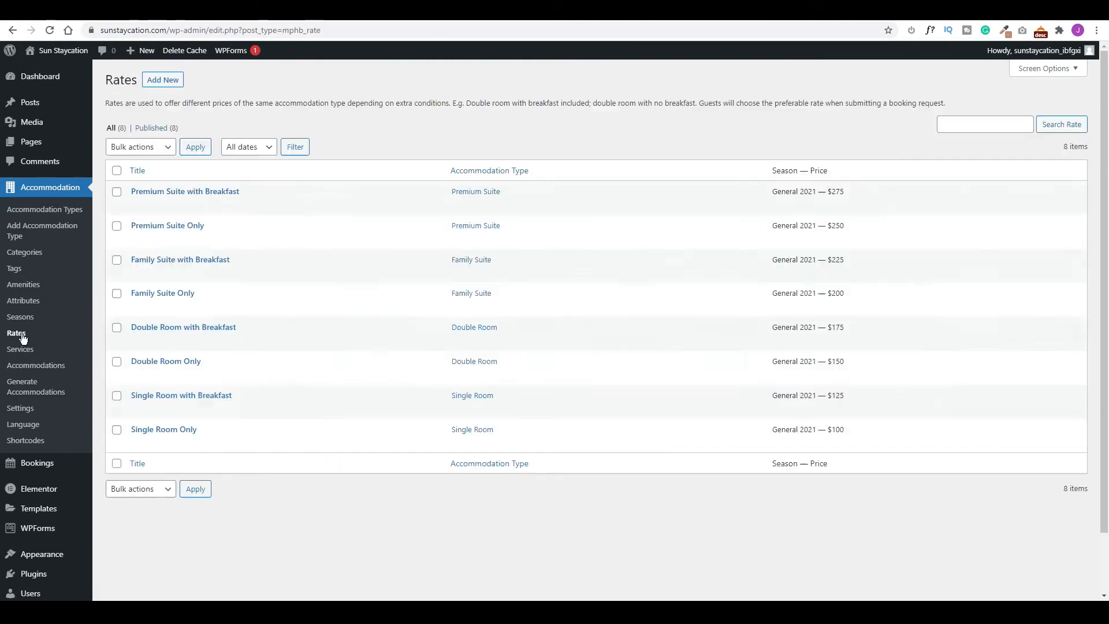
# Generate 2 Single Room accommodations and view the Accommodations list.
pyautogui.moveTo(338, 291)
pyautogui.moveTo(168, 404)
pyautogui.moveTo(37, 463)
pyautogui.click(33, 393)
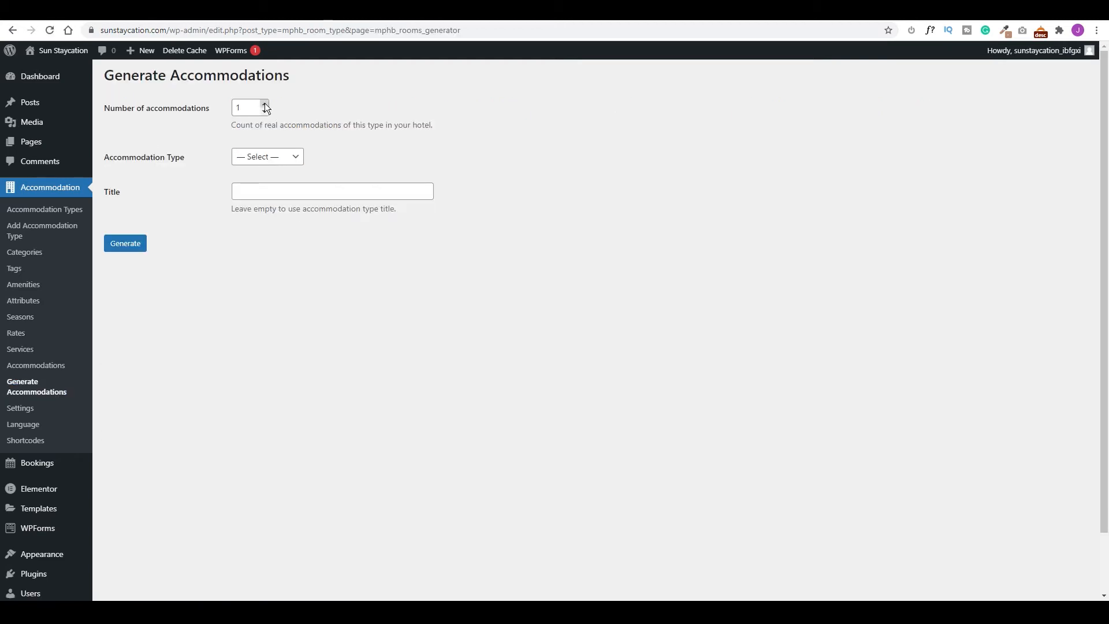
pyautogui.click(272, 165)
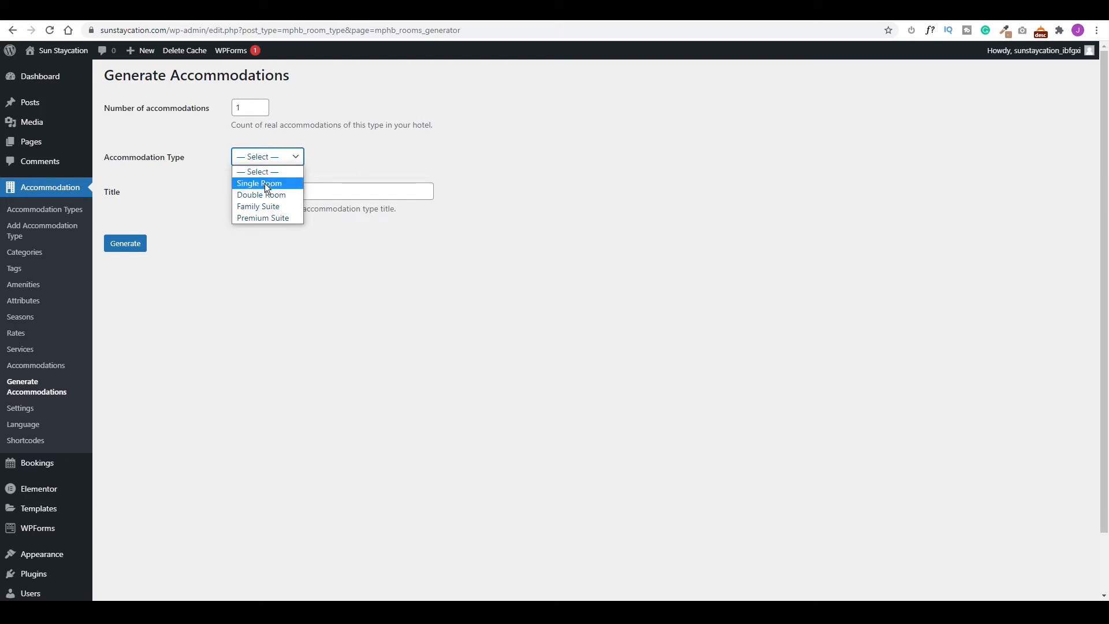
pyautogui.click(265, 183)
pyautogui.click(264, 104)
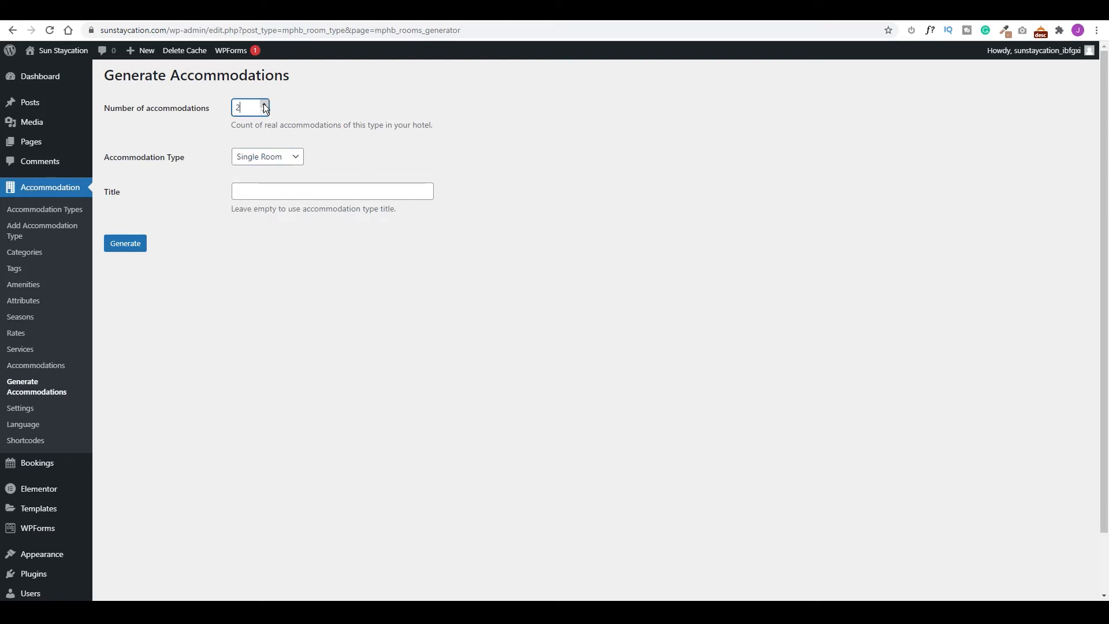
pyautogui.click(132, 248)
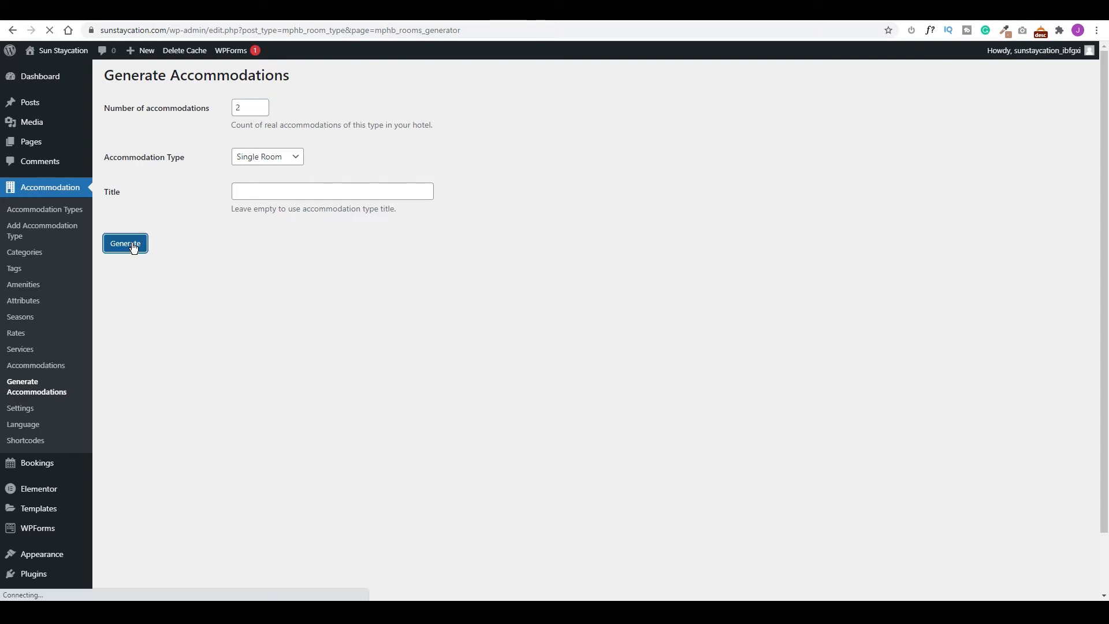
pyautogui.click(45, 367)
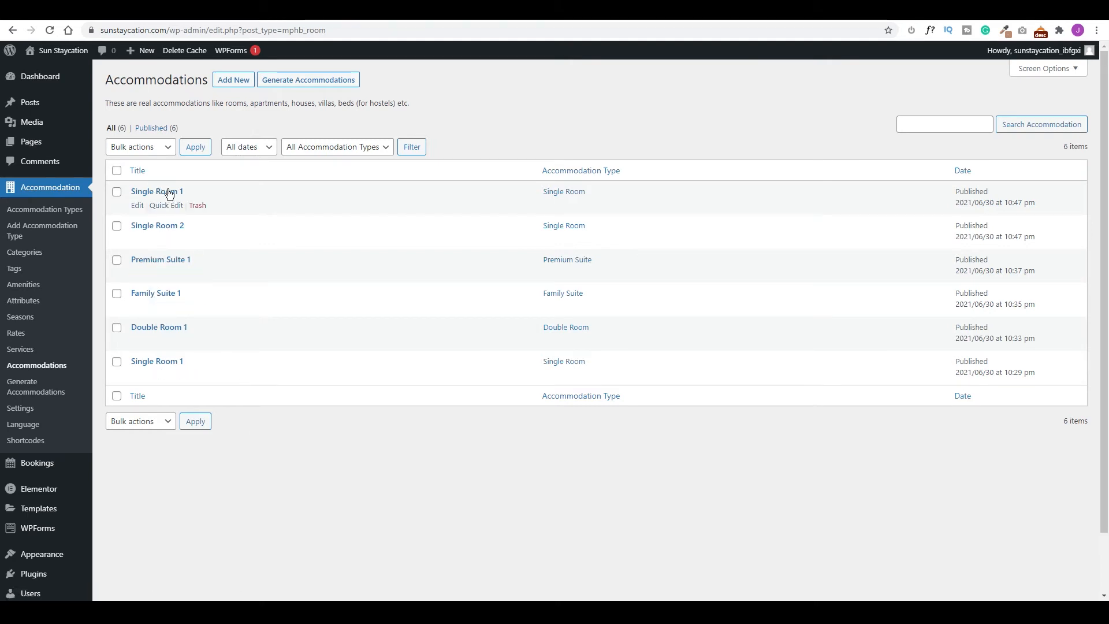
# Trash the extra Single Room entries and go to Accommodation Settings.
pyautogui.click(197, 206)
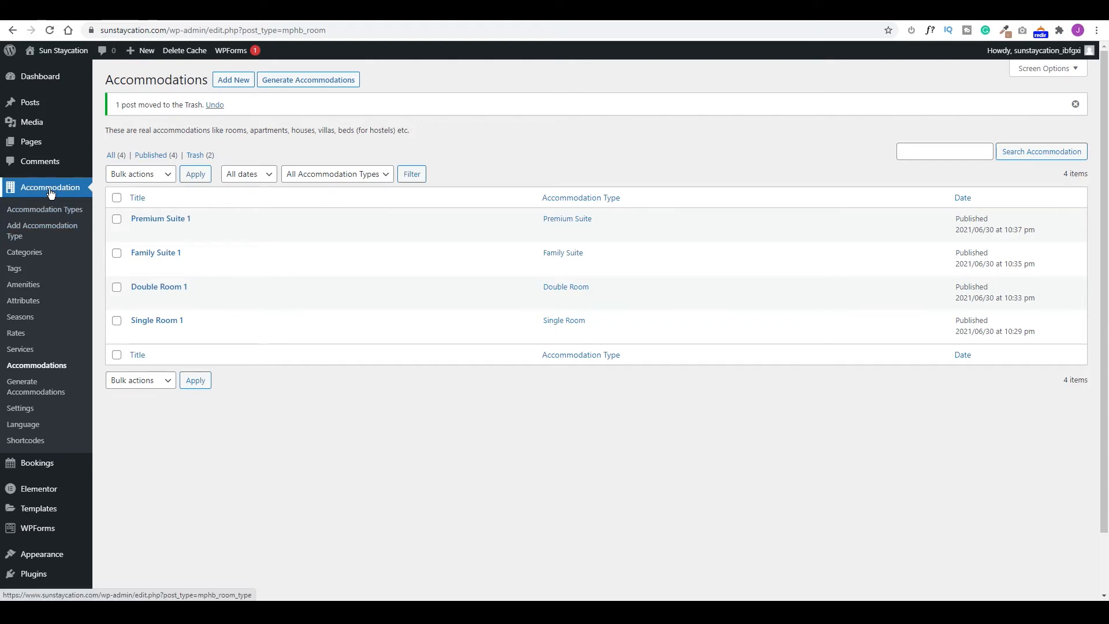
pyautogui.click(21, 409)
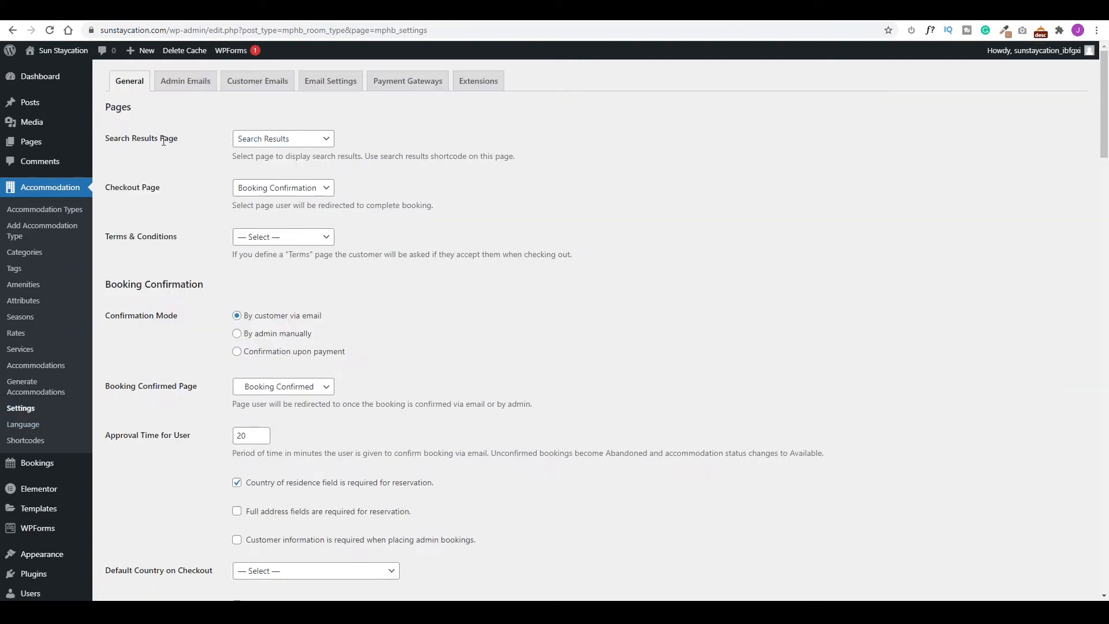
pyautogui.click(327, 142)
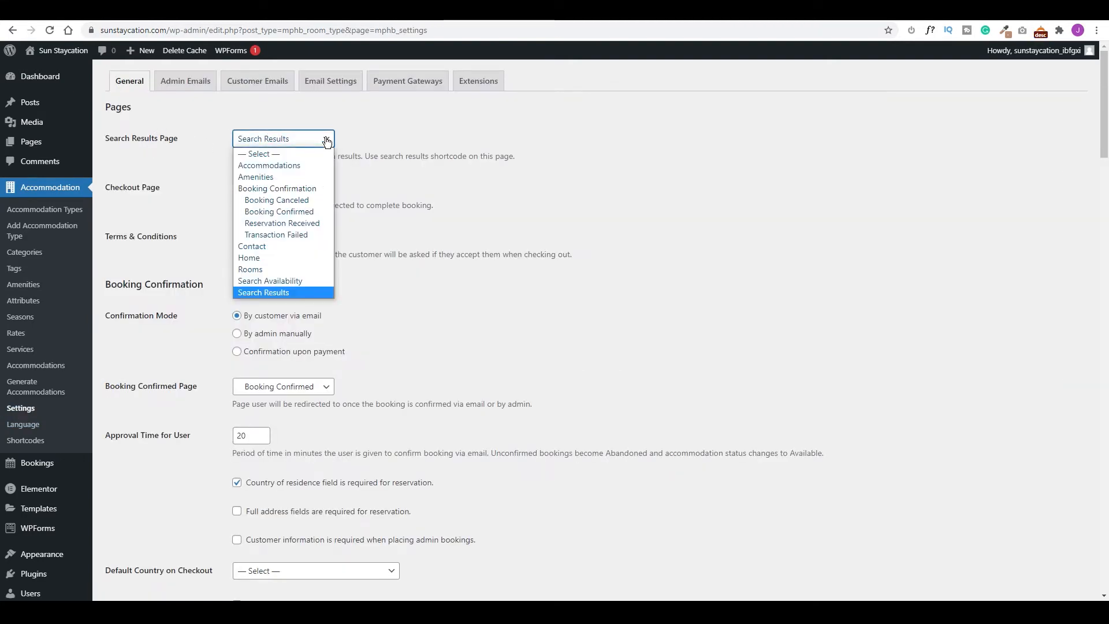
pyautogui.click(326, 143)
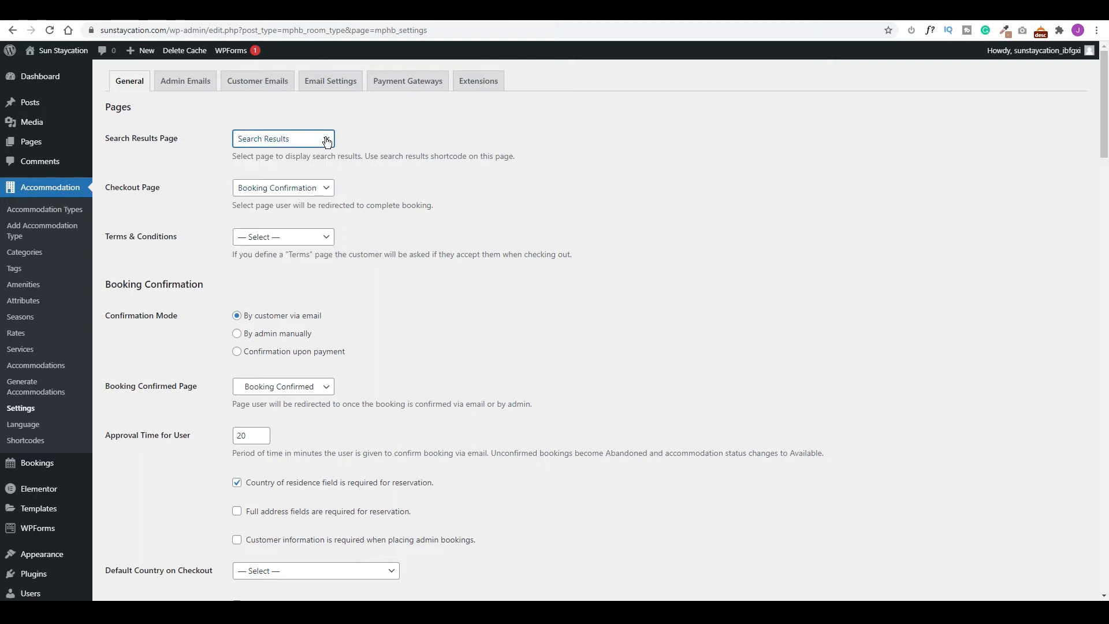
pyautogui.click(311, 187)
pyautogui.click(328, 189)
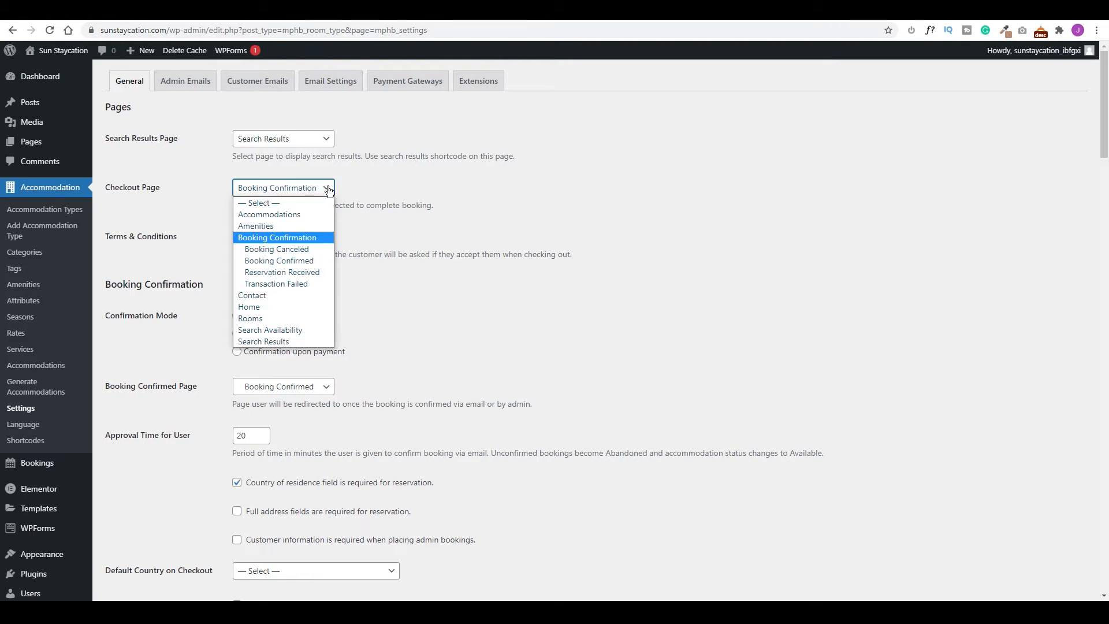
pyautogui.click(328, 189)
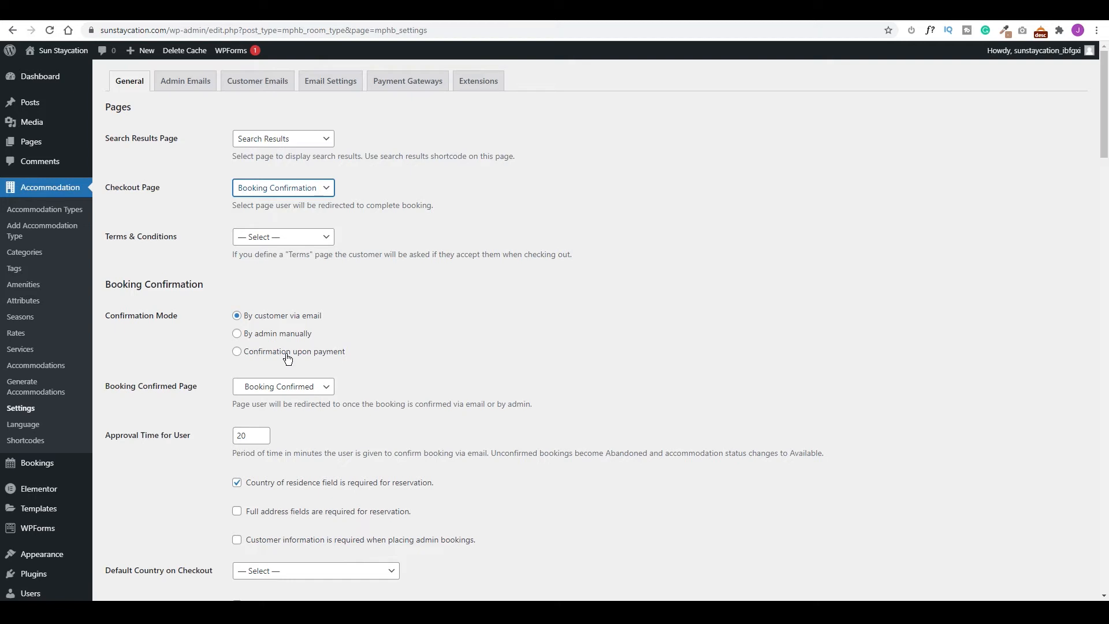
pyautogui.scroll(-2, 193, 368)
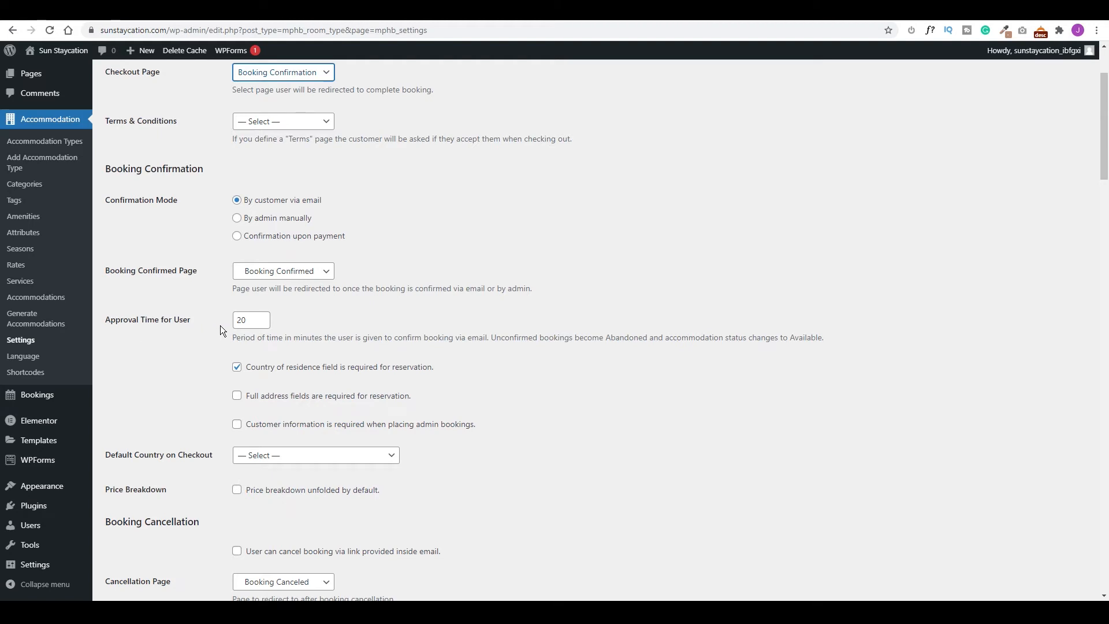
pyautogui.scroll(-1, 220, 325)
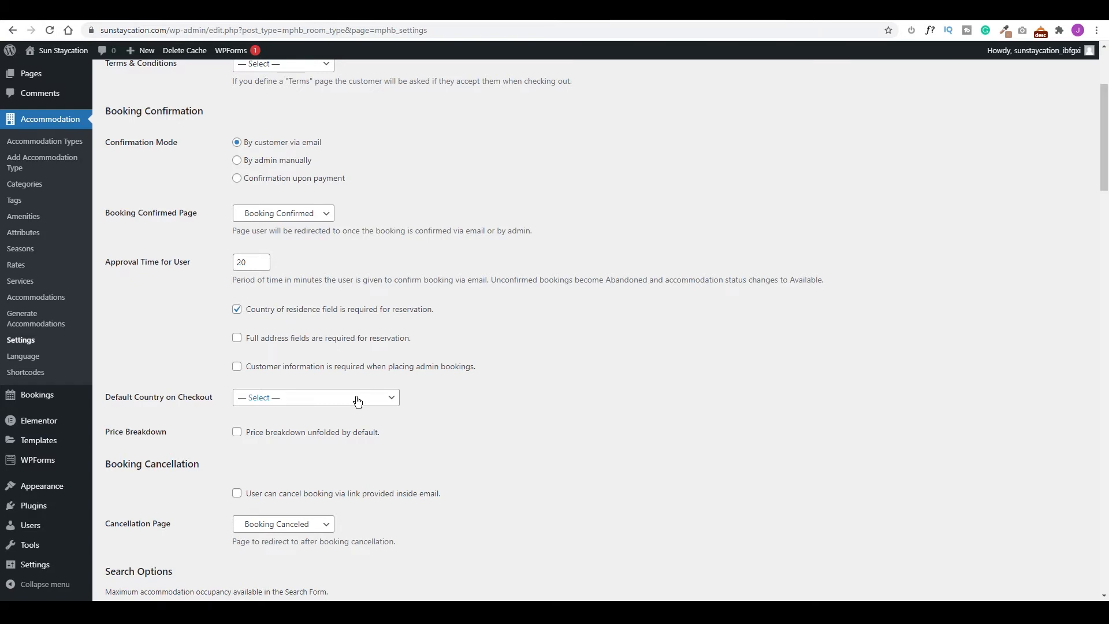
pyautogui.scroll(-3, 173, 306)
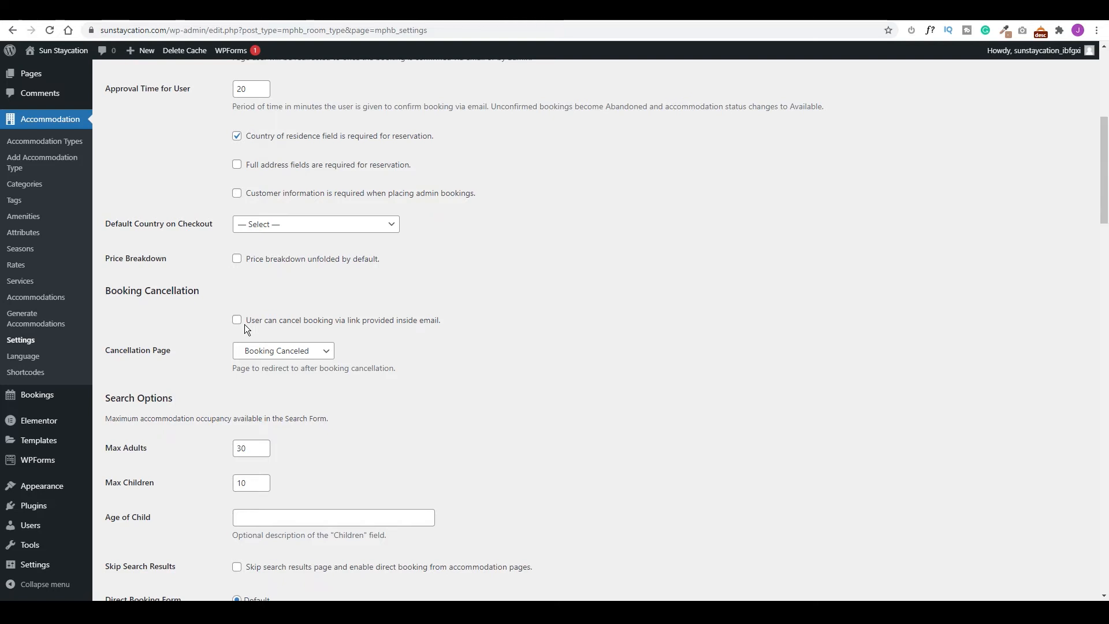
pyautogui.scroll(-2, 171, 341)
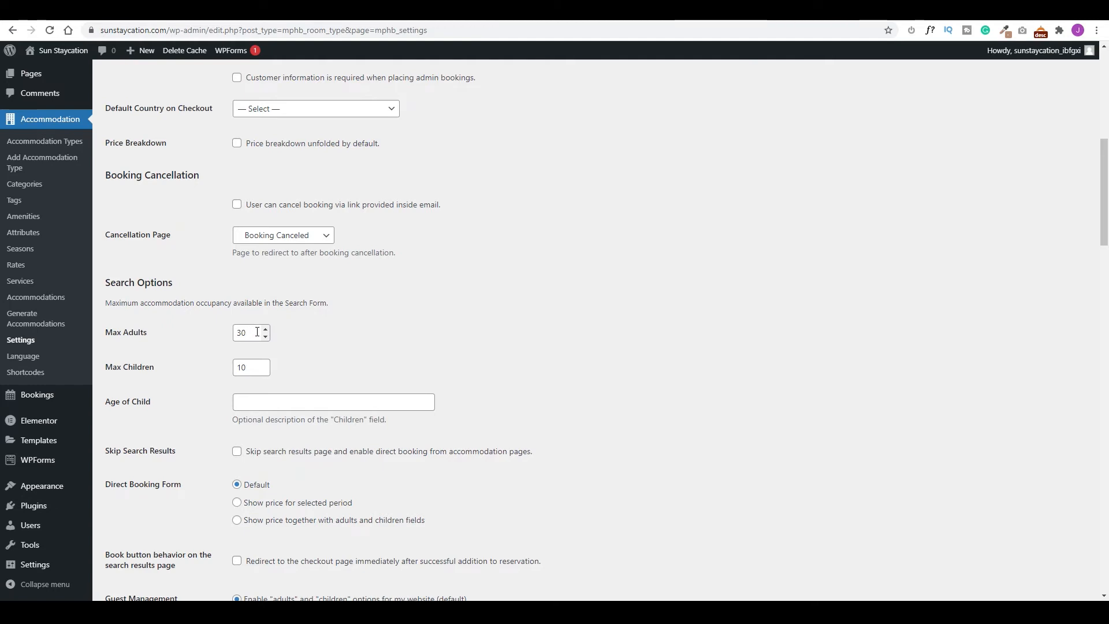
# Change Max Adults from 30 to 15 and enter 12 as the Age of Child description.
pyautogui.moveTo(256, 332); pyautogui.dragTo(232, 335)
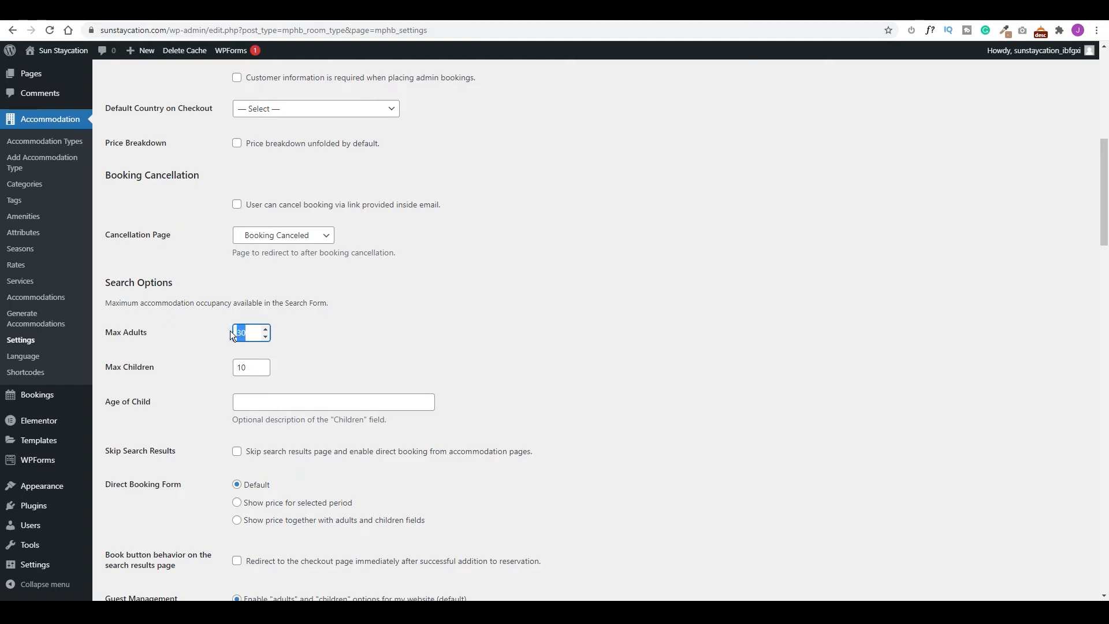
pyautogui.write('15')
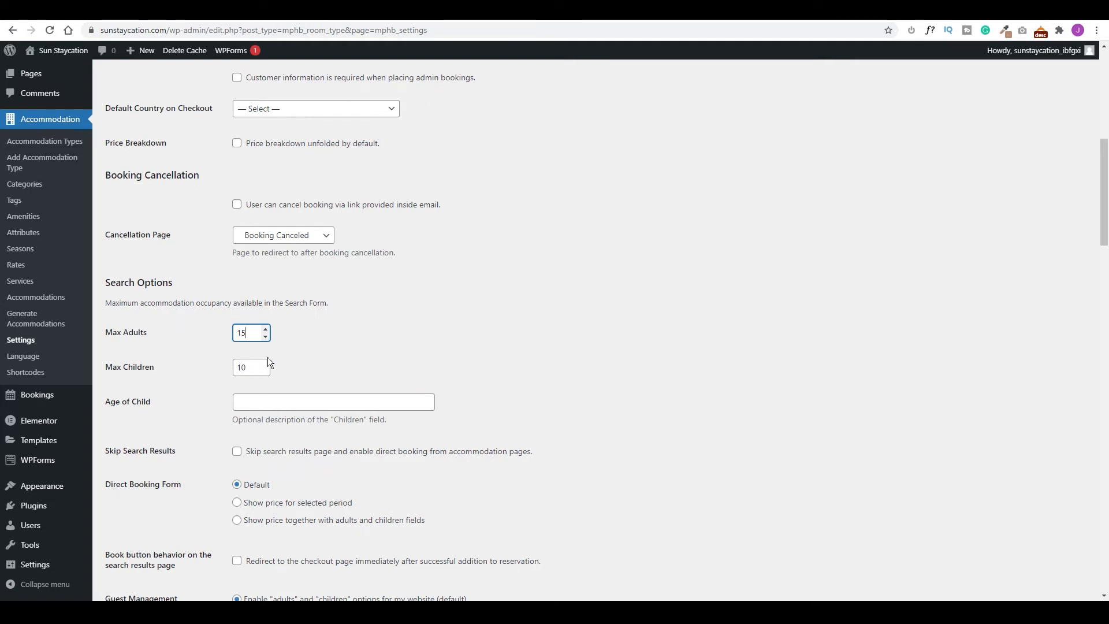
pyautogui.scroll(-3, 266, 365)
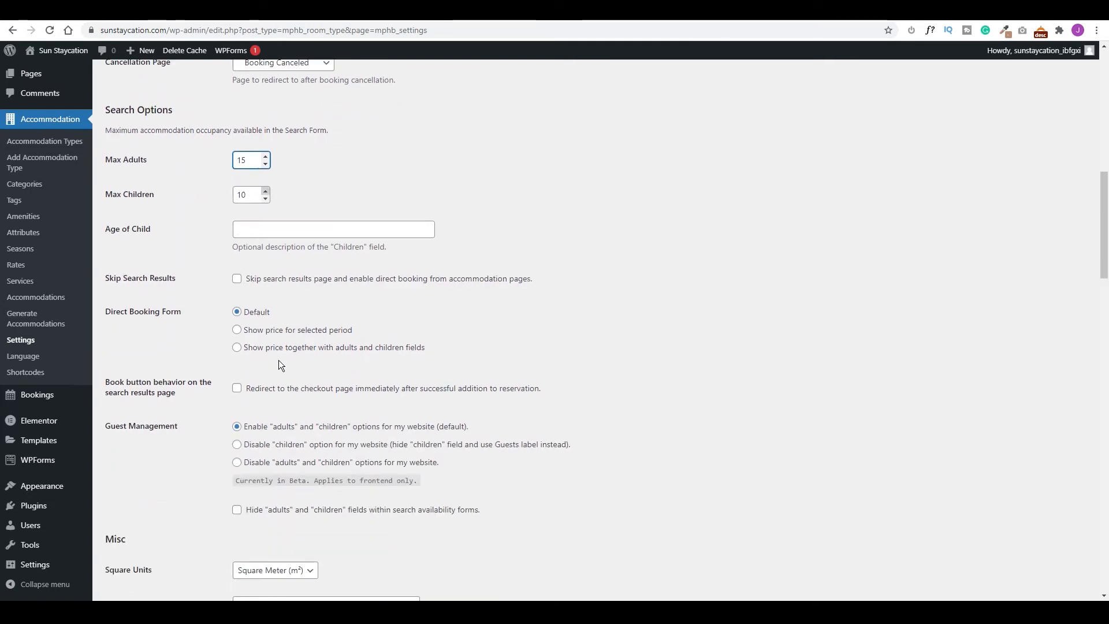
pyautogui.click(249, 232)
pyautogui.write('12')
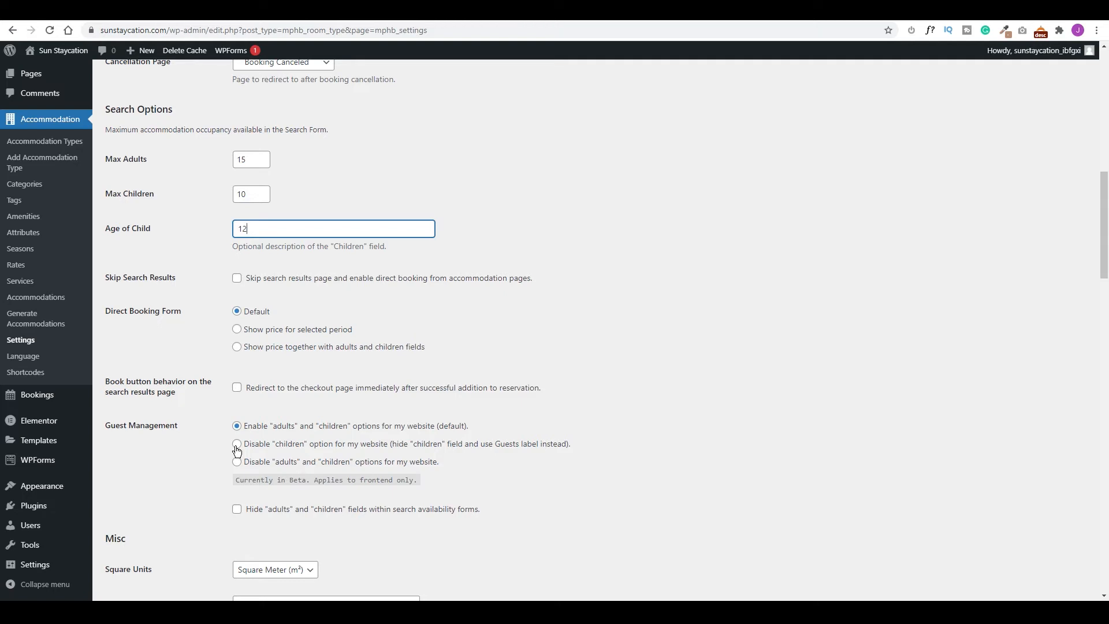
pyautogui.scroll(-4, 219, 399)
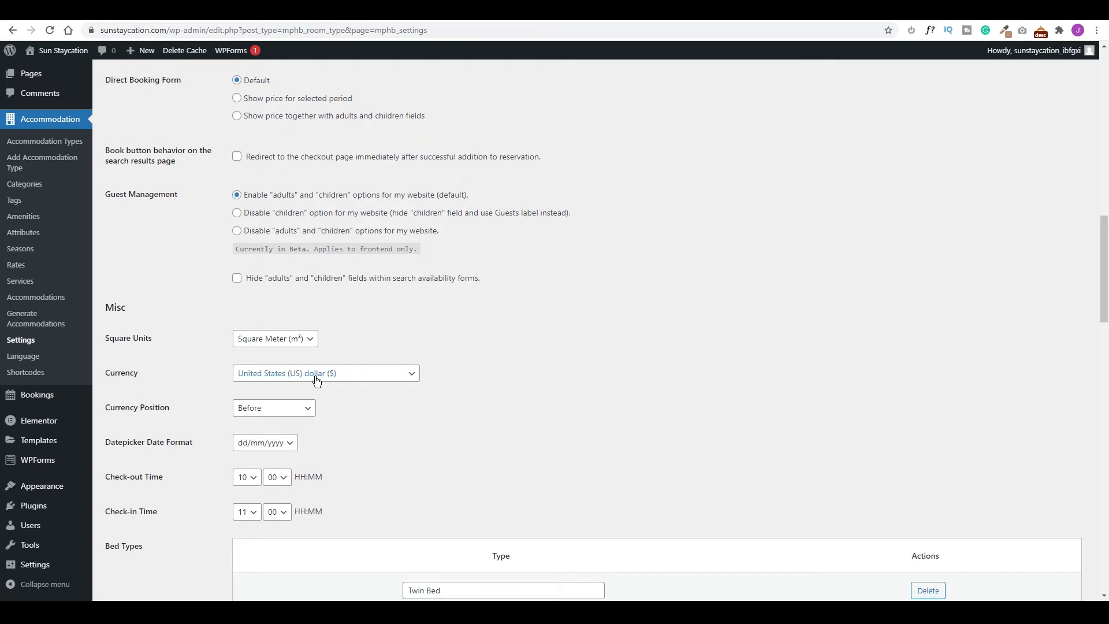
# Set the check-out time to 11:00 and the check-in time to 15:00.
pyautogui.scroll(-1, 316, 380)
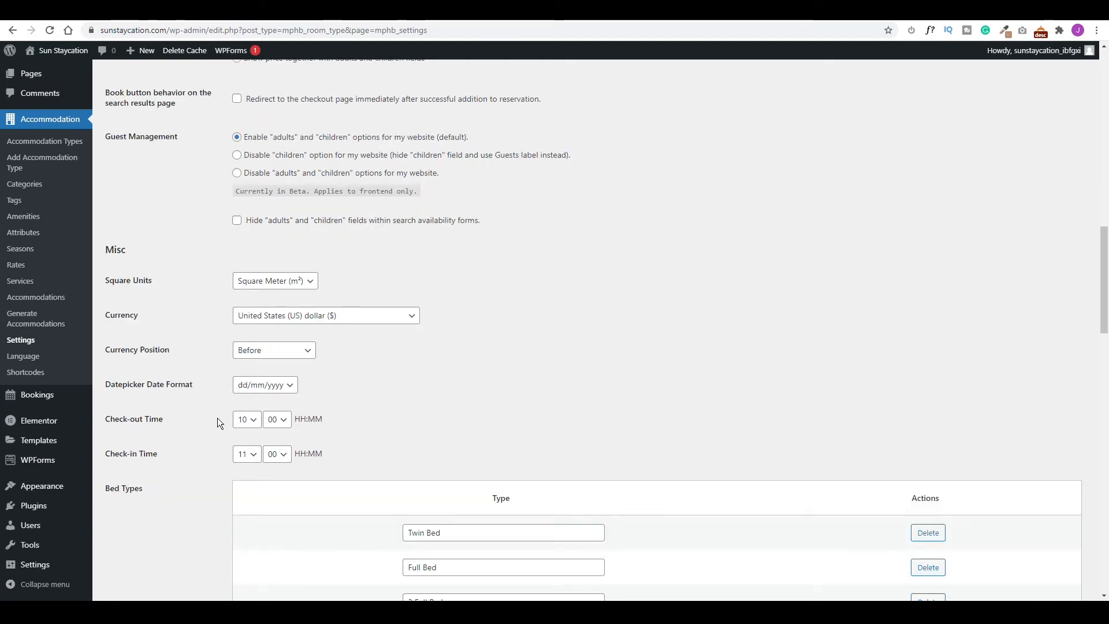
pyautogui.click(249, 427)
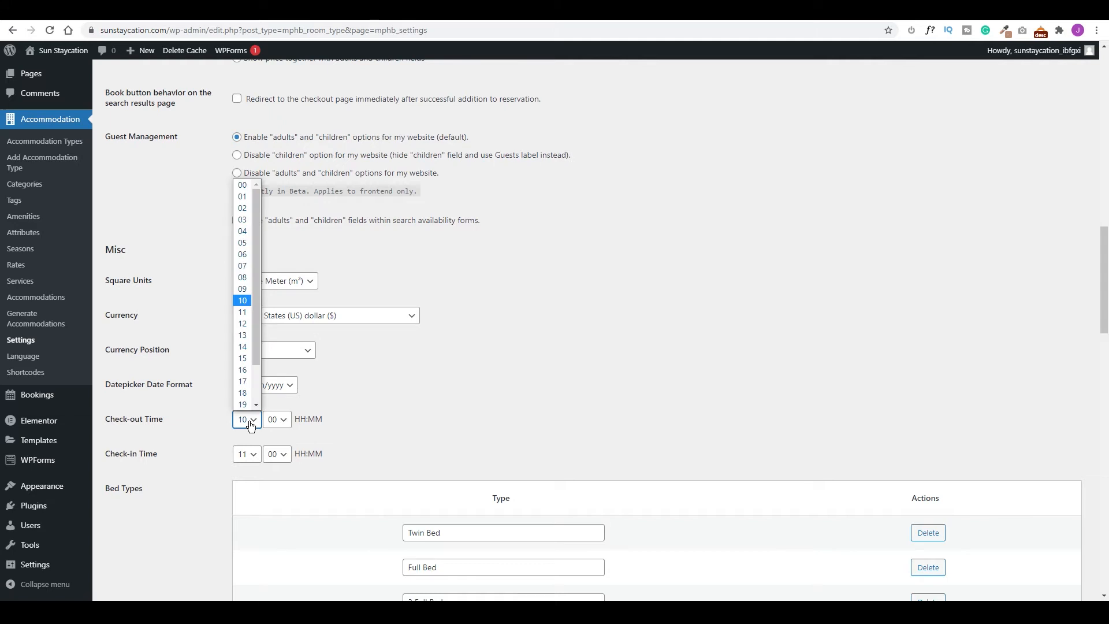
pyautogui.click(237, 311)
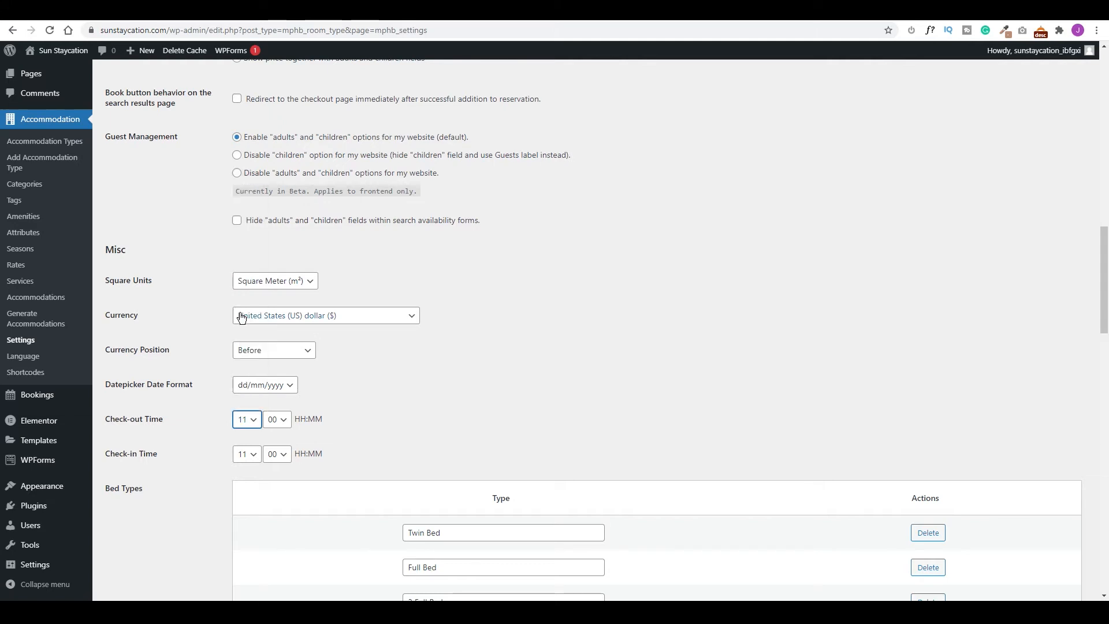
pyautogui.click(256, 459)
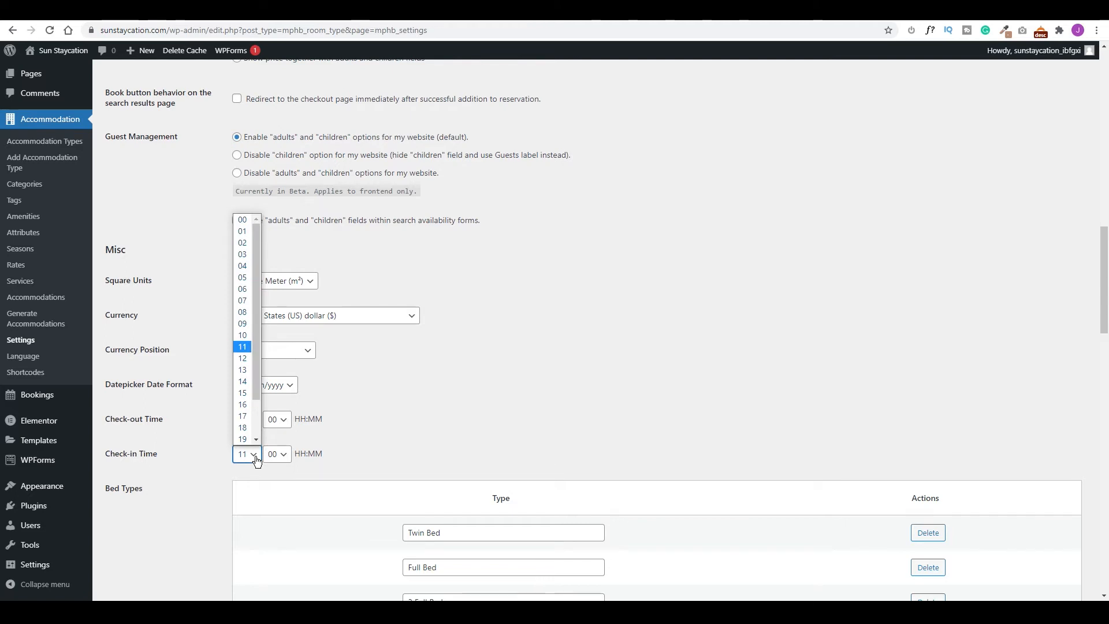
pyautogui.click(242, 393)
# Tick Enable the use of coupons.
pyautogui.scroll(-3, 346, 375)
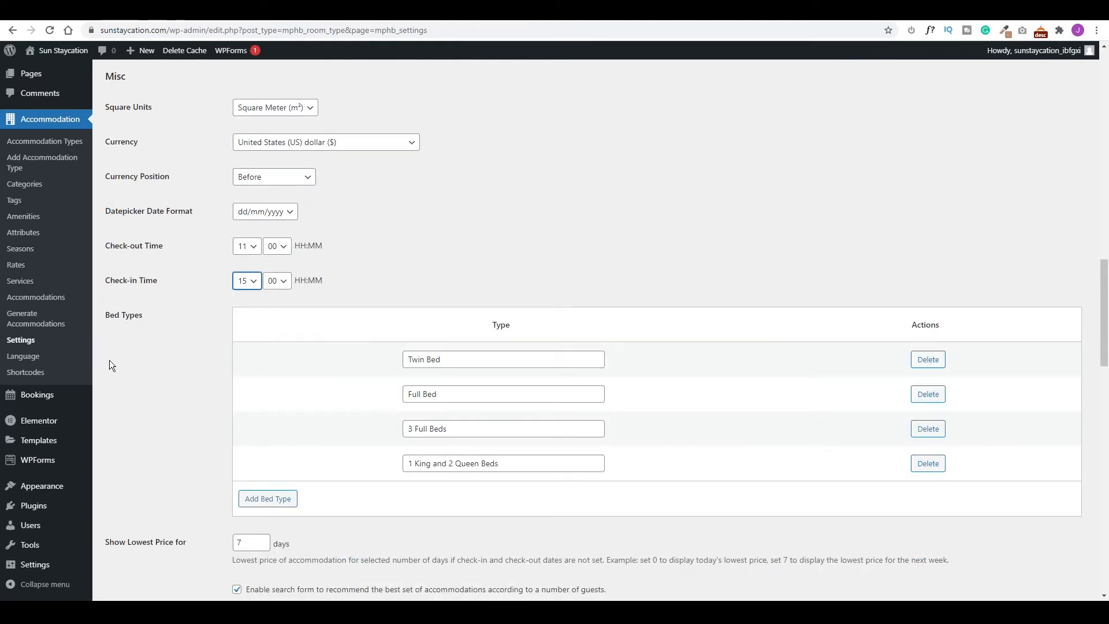
pyautogui.scroll(-4, 506, 386)
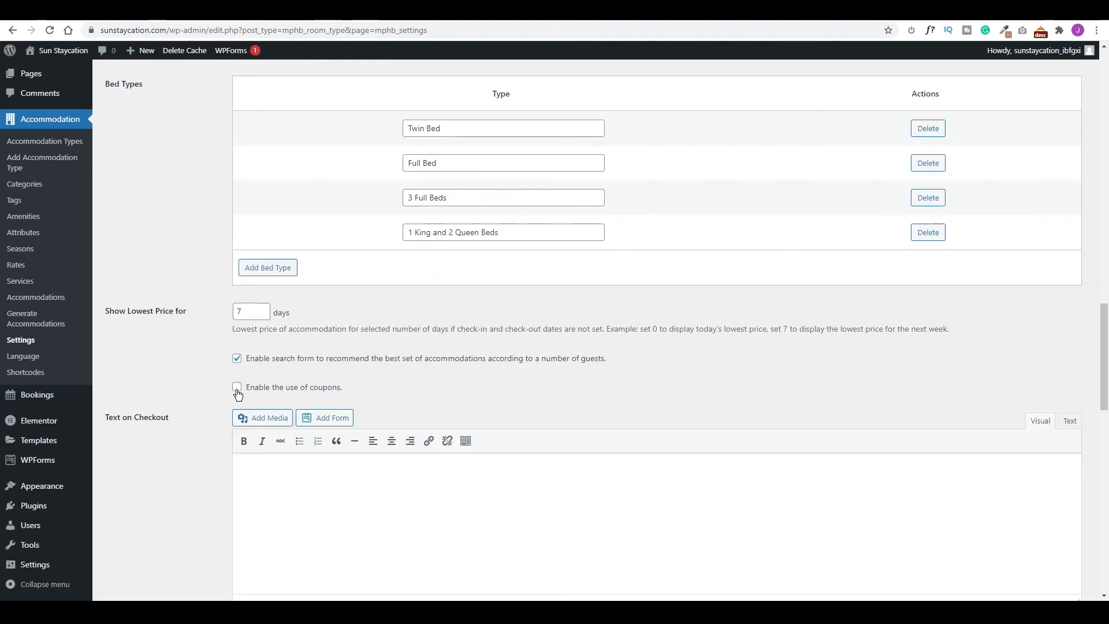
pyautogui.click(237, 387)
# Keep the Default calendar theme and save the Hotel Booking general settings.
pyautogui.scroll(-10, 351, 361)
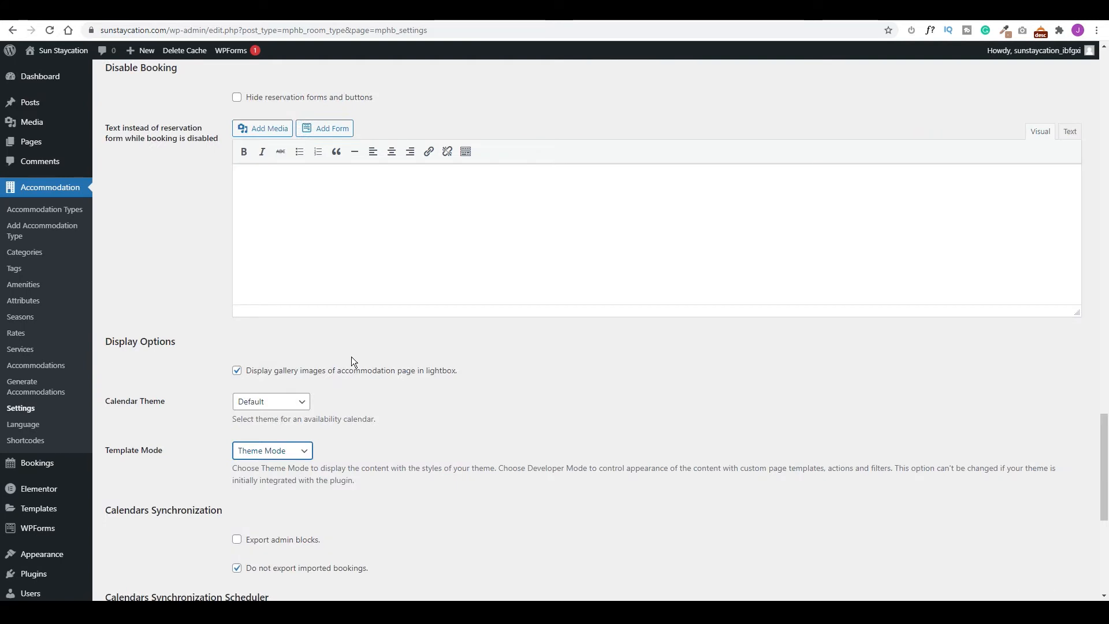
pyautogui.click(280, 407)
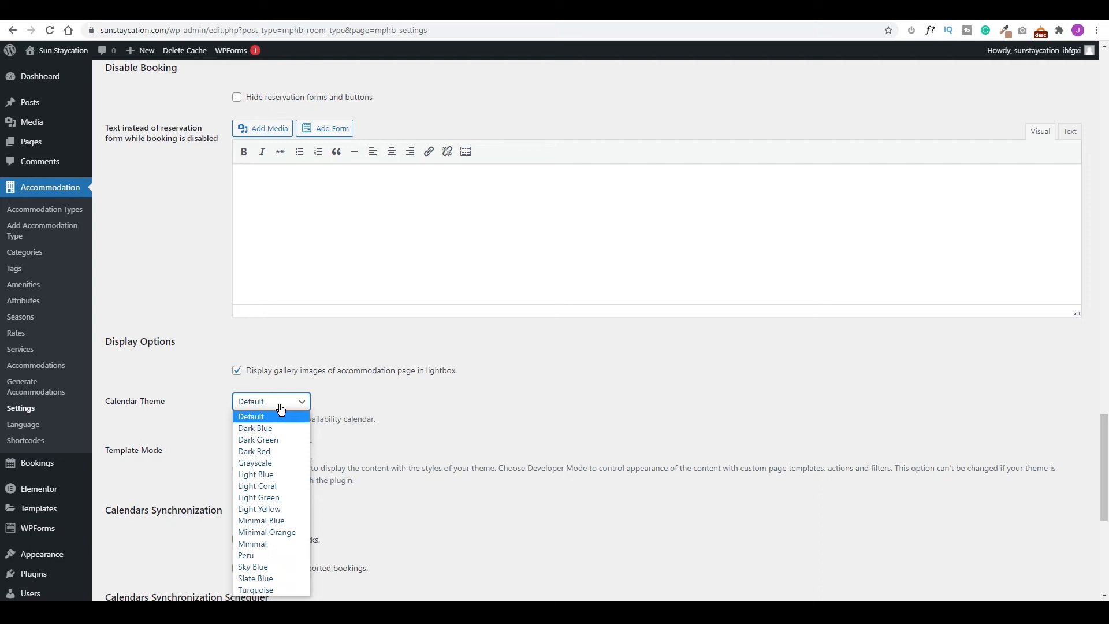
pyautogui.click(339, 398)
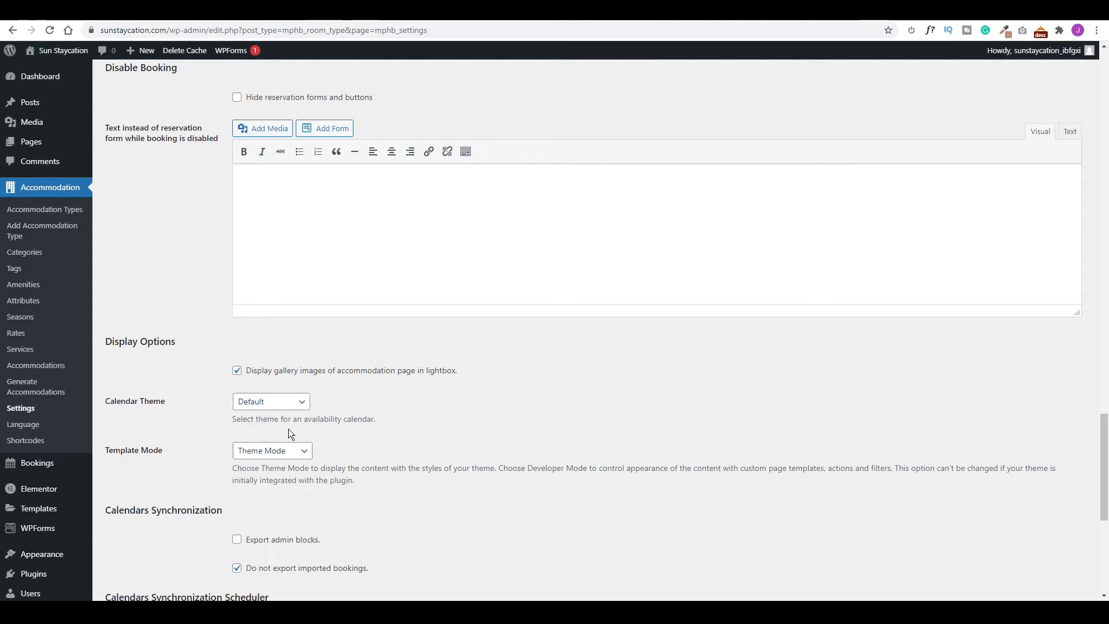
pyautogui.scroll(-3, 328, 439)
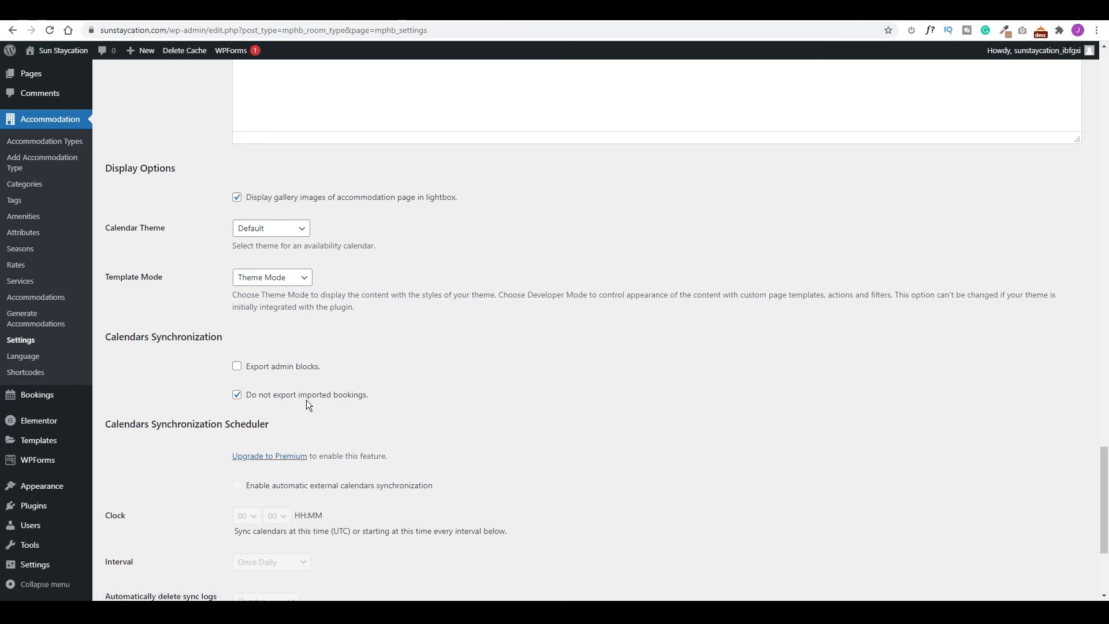
pyautogui.scroll(-3, 305, 400)
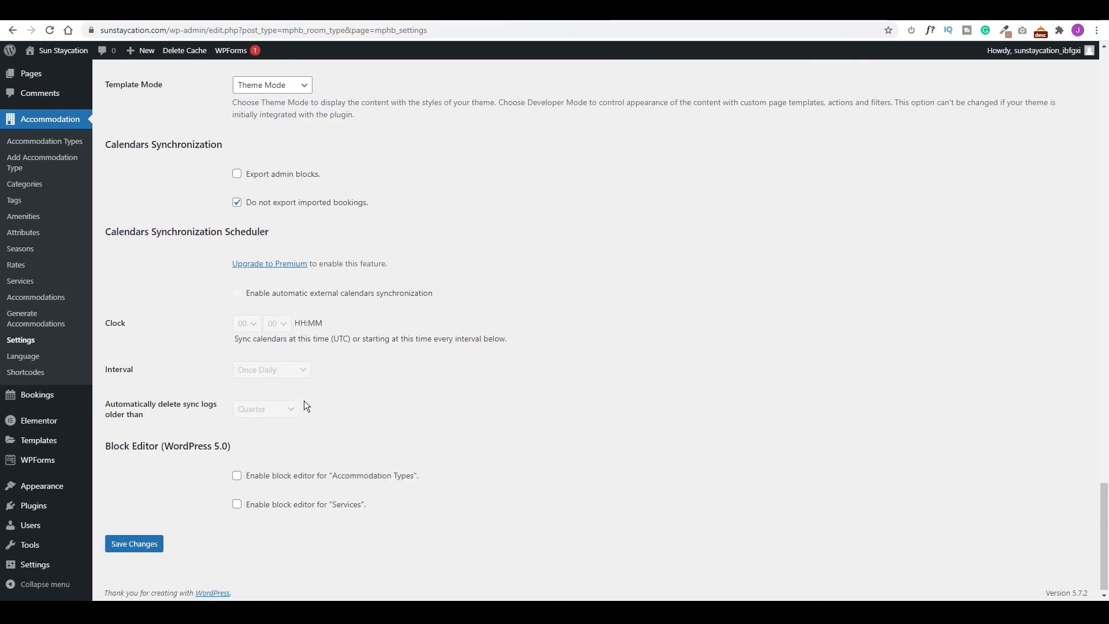
pyautogui.click(135, 542)
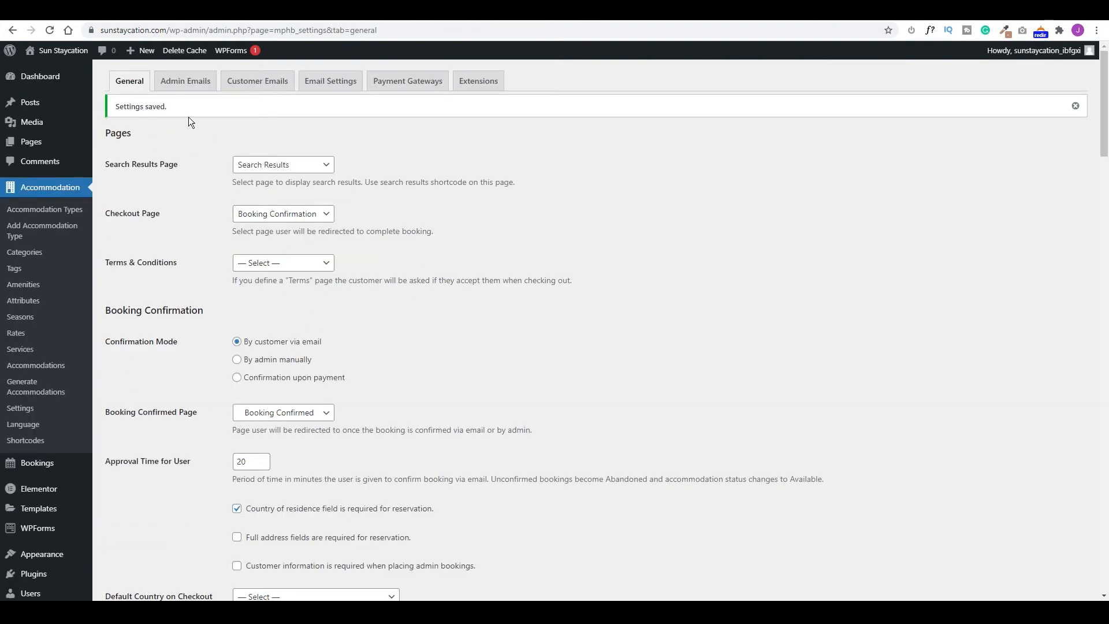
# Look through the Admin Emails booking templates.
pyautogui.click(191, 84)
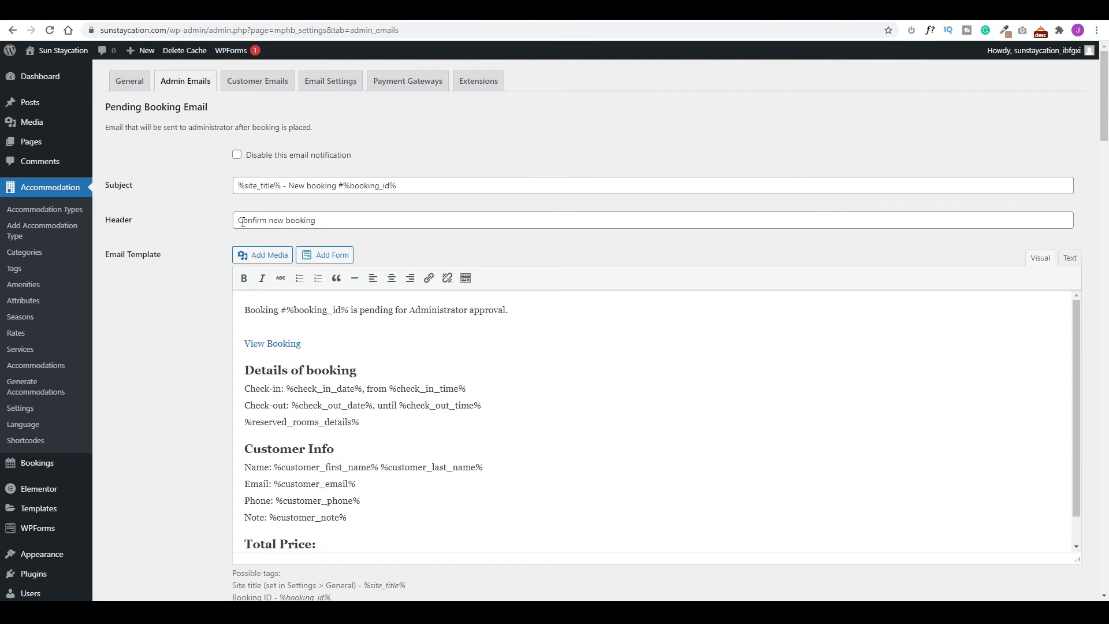
pyautogui.scroll(-1, 306, 416)
pyautogui.scroll(-9, 266, 508)
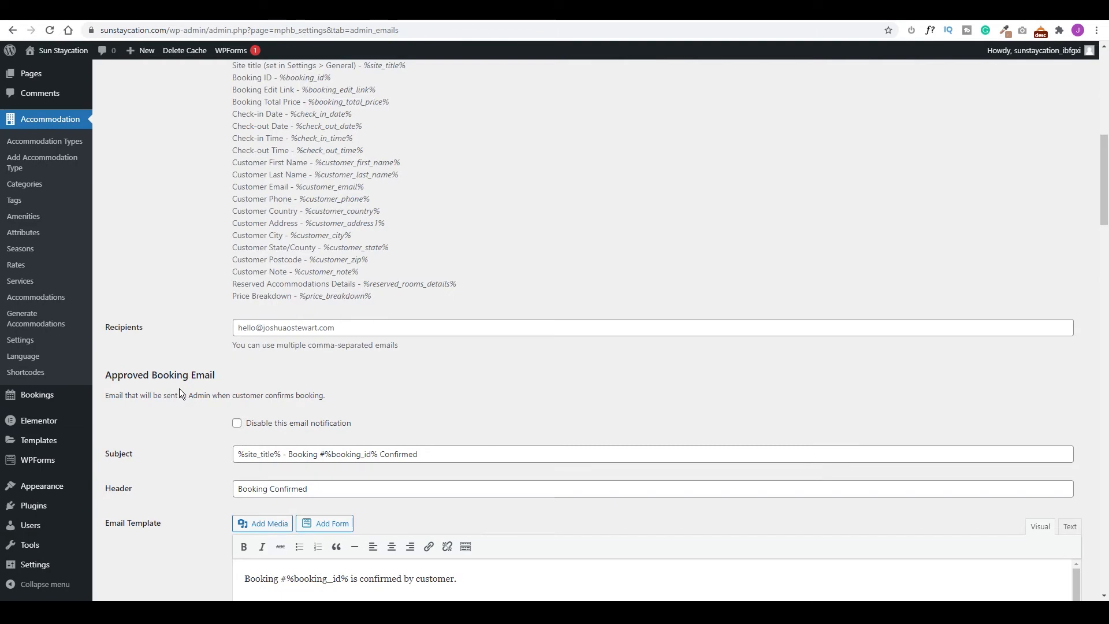
pyautogui.scroll(-8, 189, 438)
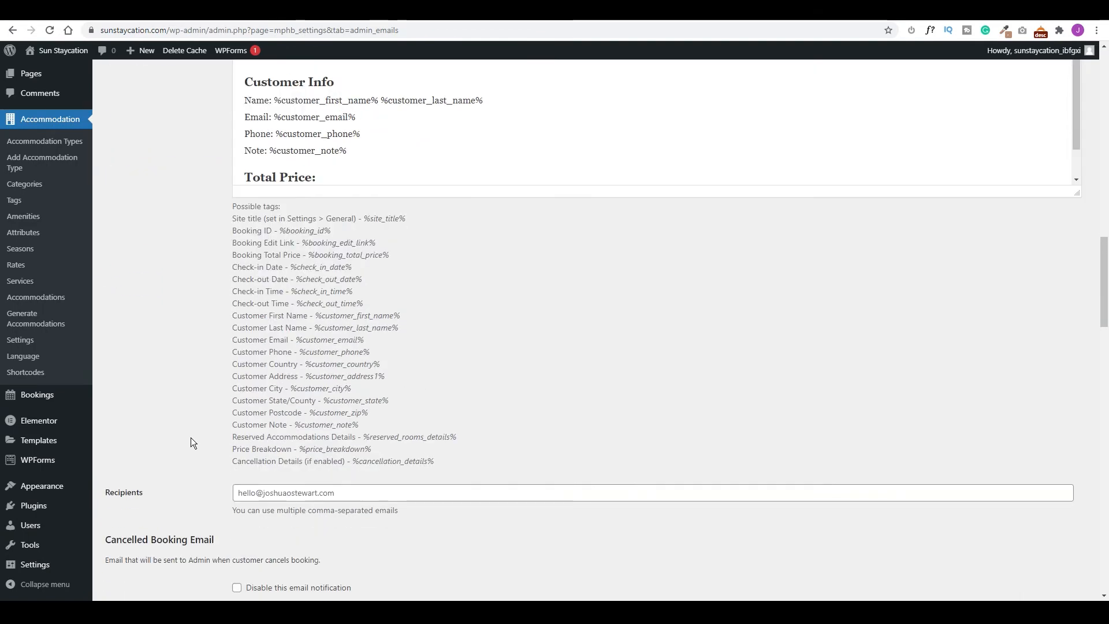
pyautogui.scroll(4, 243, 347)
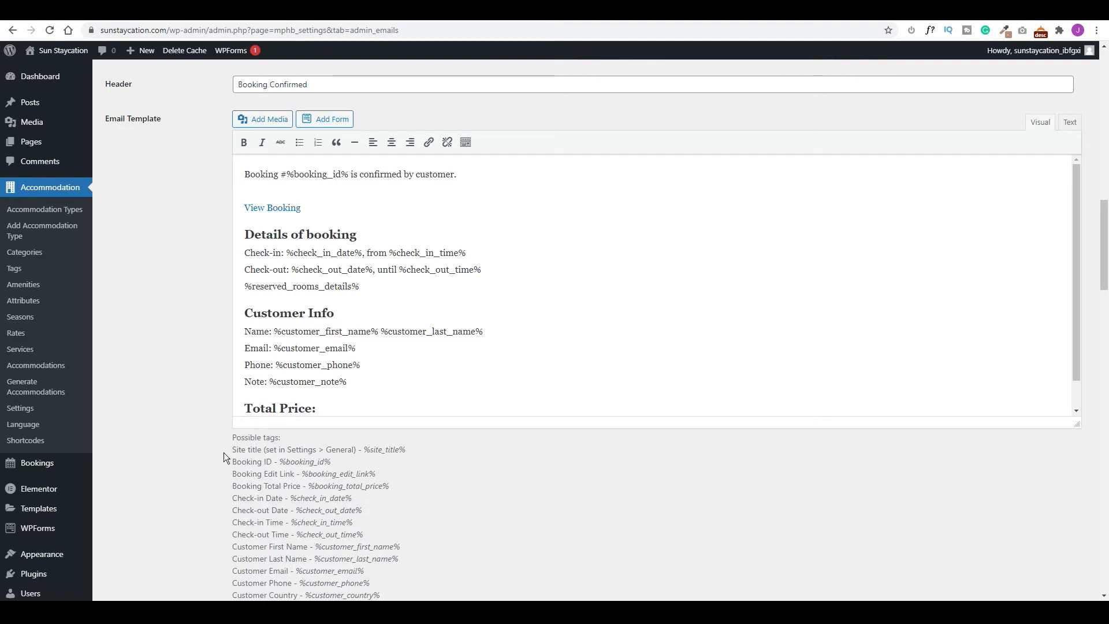
pyautogui.scroll(15, 210, 445)
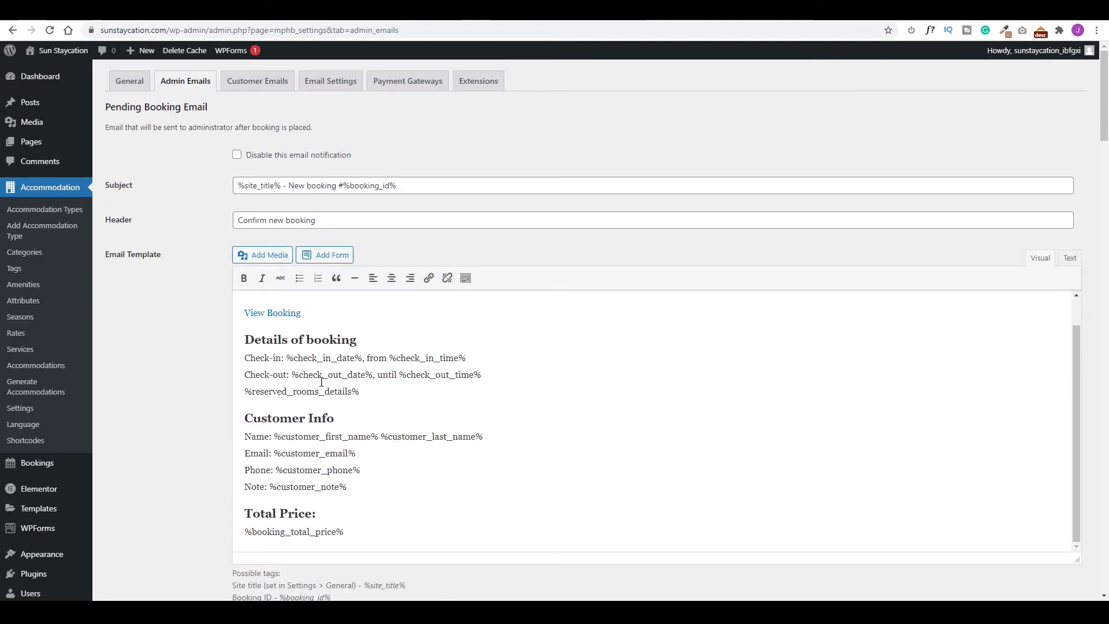
# Look through the Customer Emails booking templates.
pyautogui.click(263, 83)
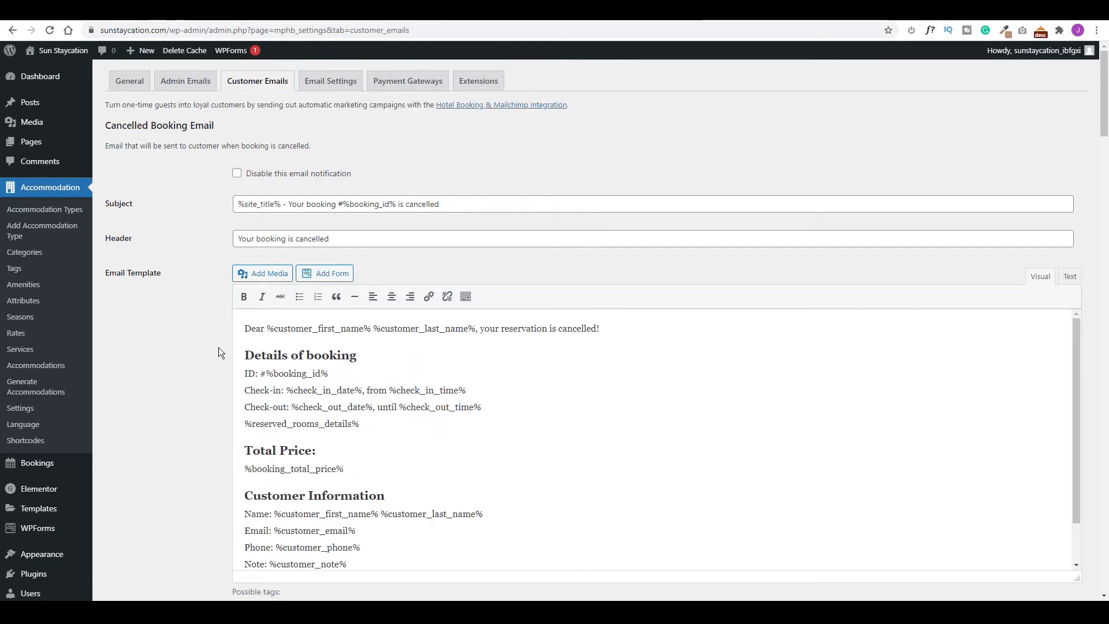
pyautogui.scroll(-8, 209, 345)
pyautogui.scroll(-5, 207, 344)
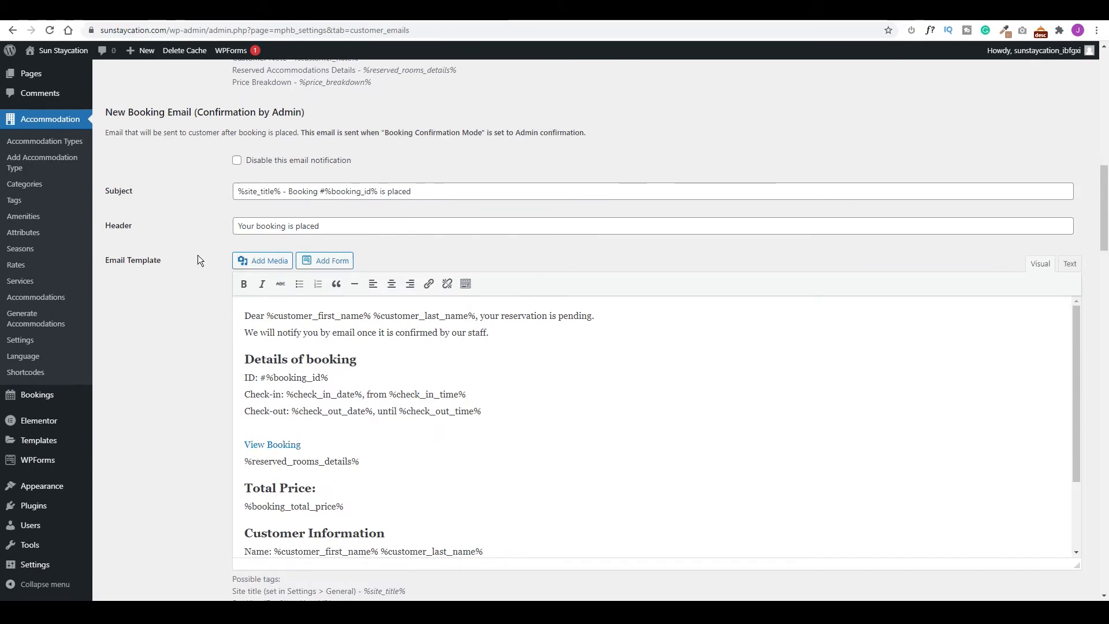
pyautogui.scroll(-9, 198, 255)
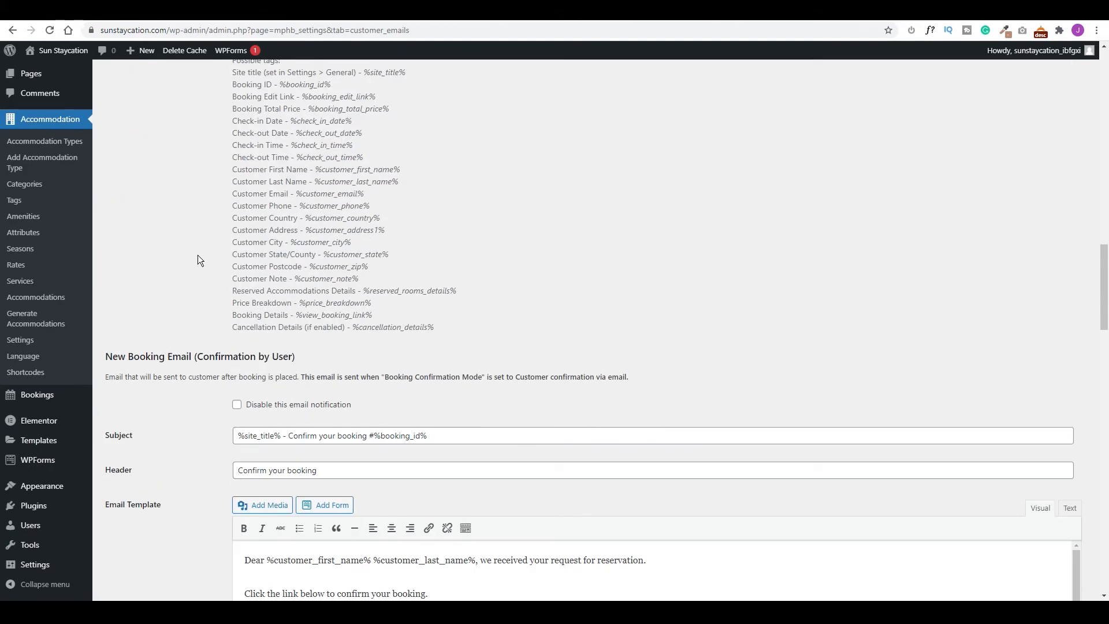
pyautogui.scroll(-5, 197, 347)
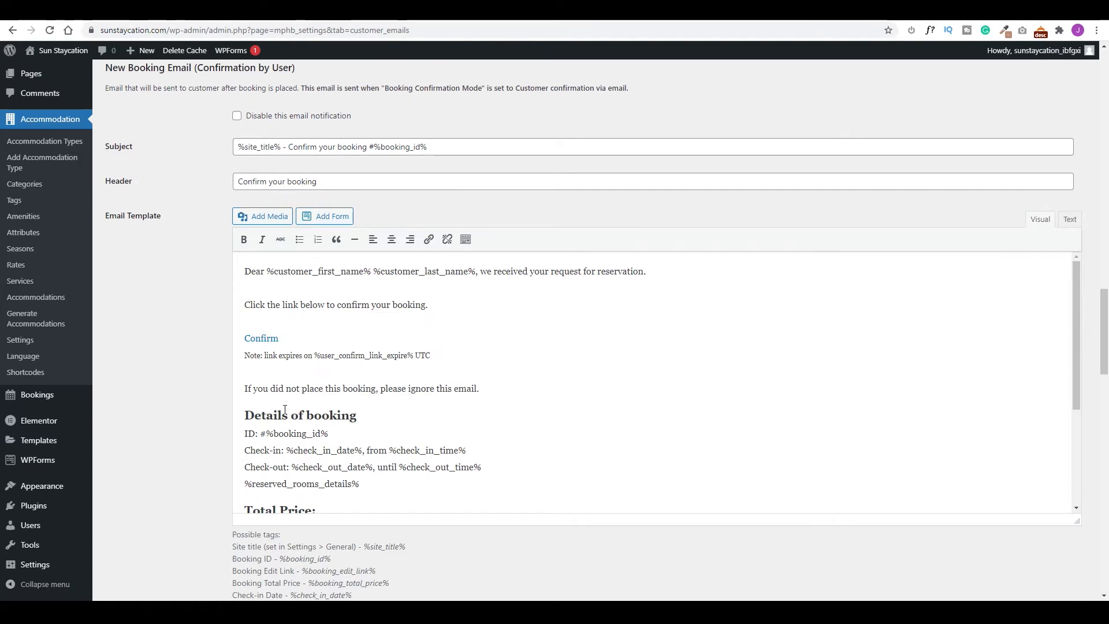
pyautogui.scroll(20, 182, 351)
pyautogui.click(334, 86)
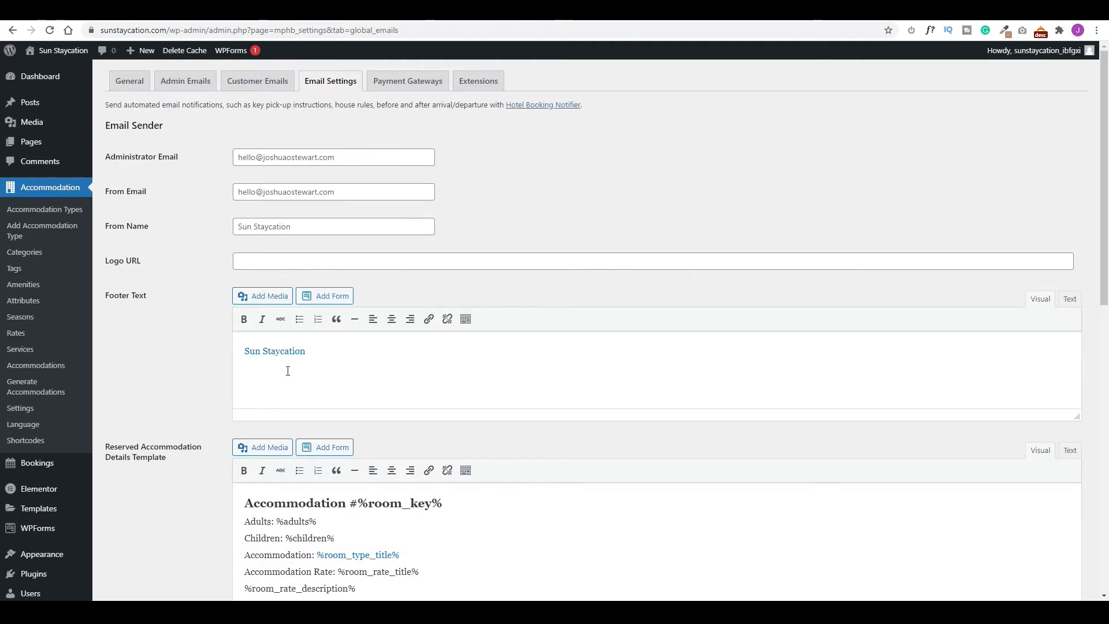
# Check the Logo URL and style options, then save the Email Settings.
pyautogui.click(298, 260)
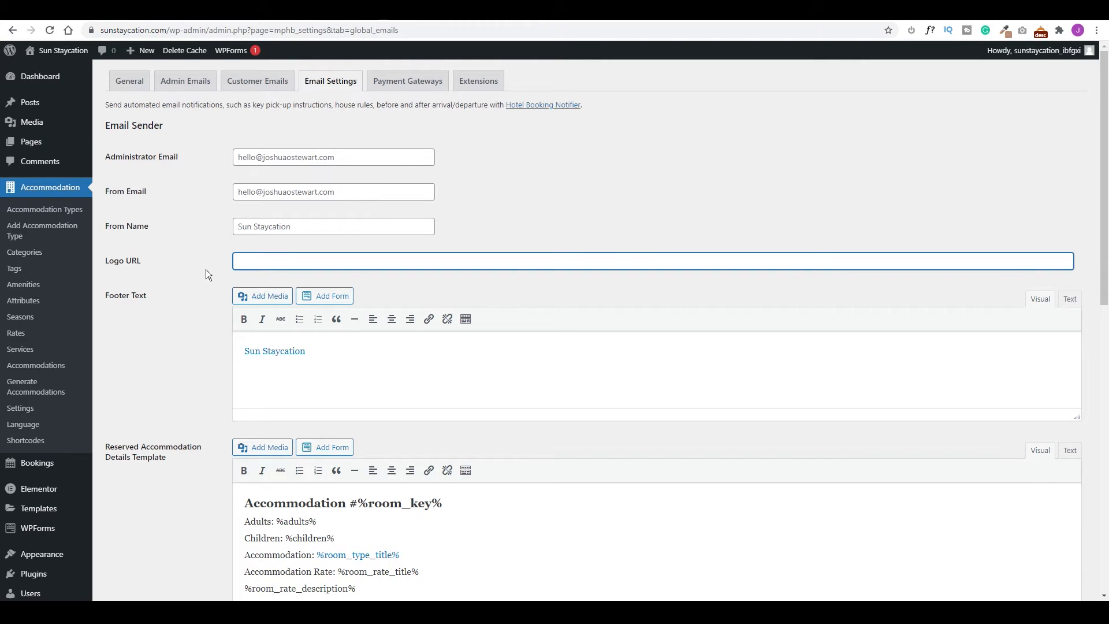
pyautogui.scroll(-10, 202, 327)
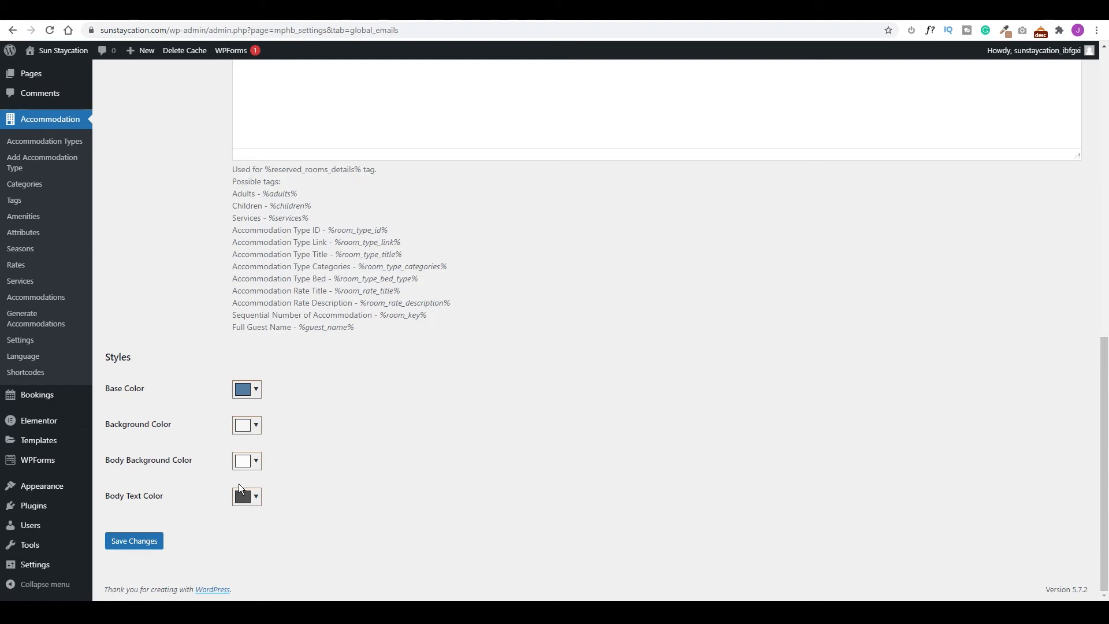
pyautogui.click(133, 542)
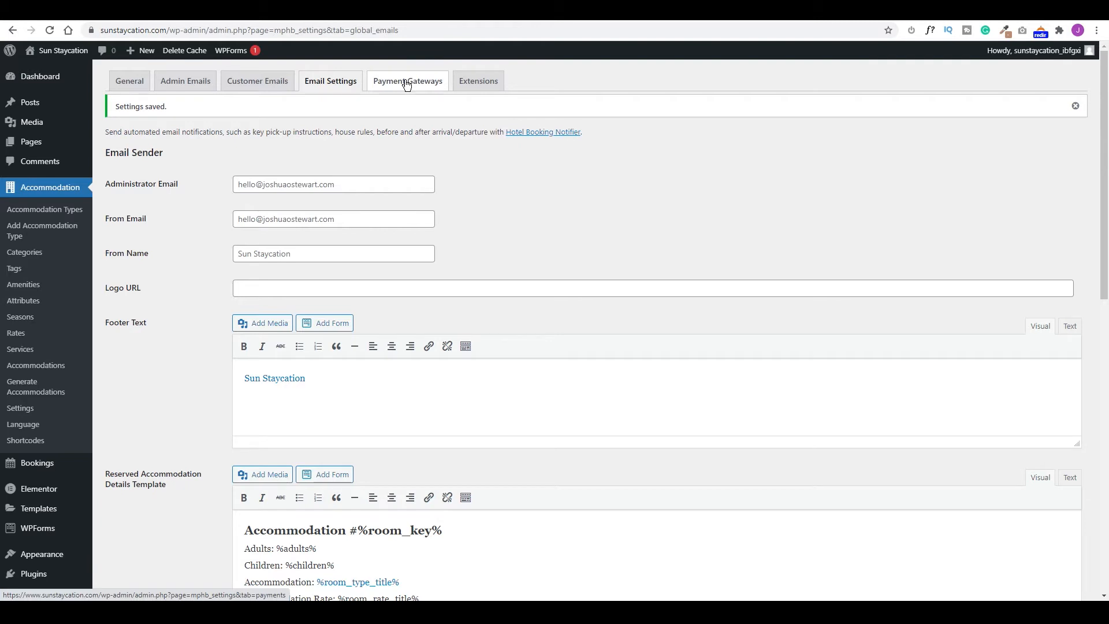
pyautogui.click(408, 85)
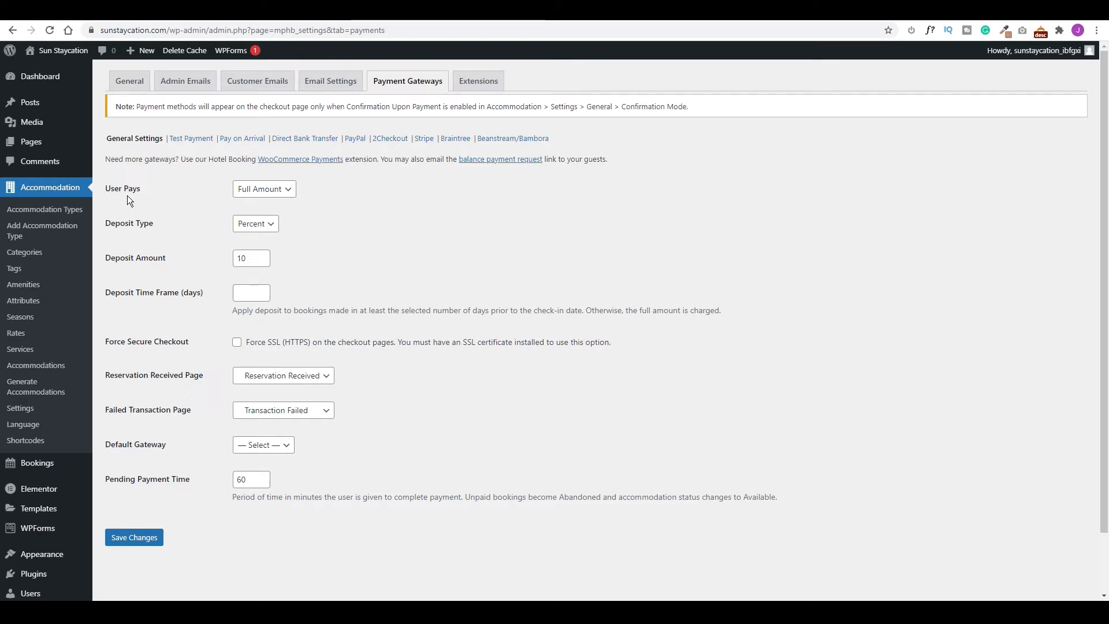
# Switch User Pays to Deposit, with amount 50 and a 28-day time frame, and save.
pyautogui.click(271, 191)
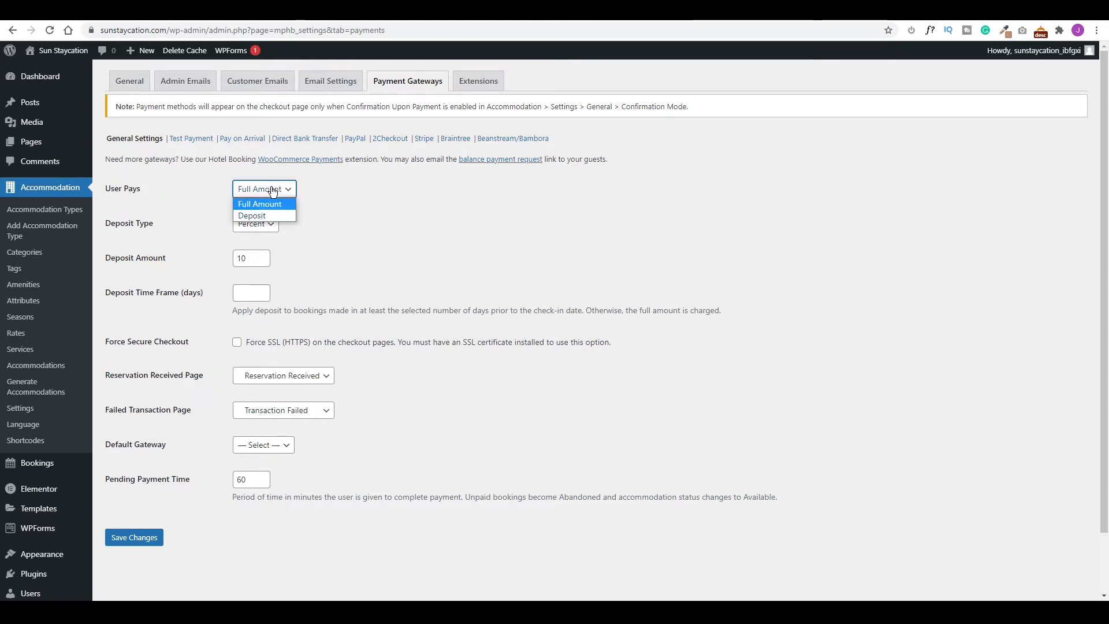
pyautogui.click(258, 217)
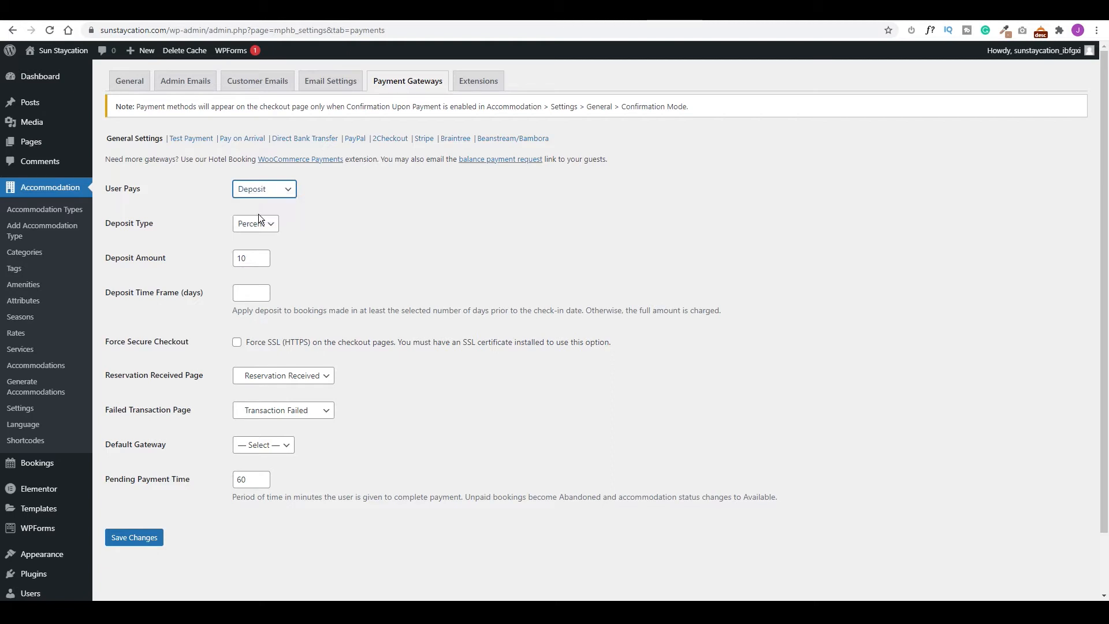
pyautogui.moveTo(254, 258); pyautogui.dragTo(217, 257)
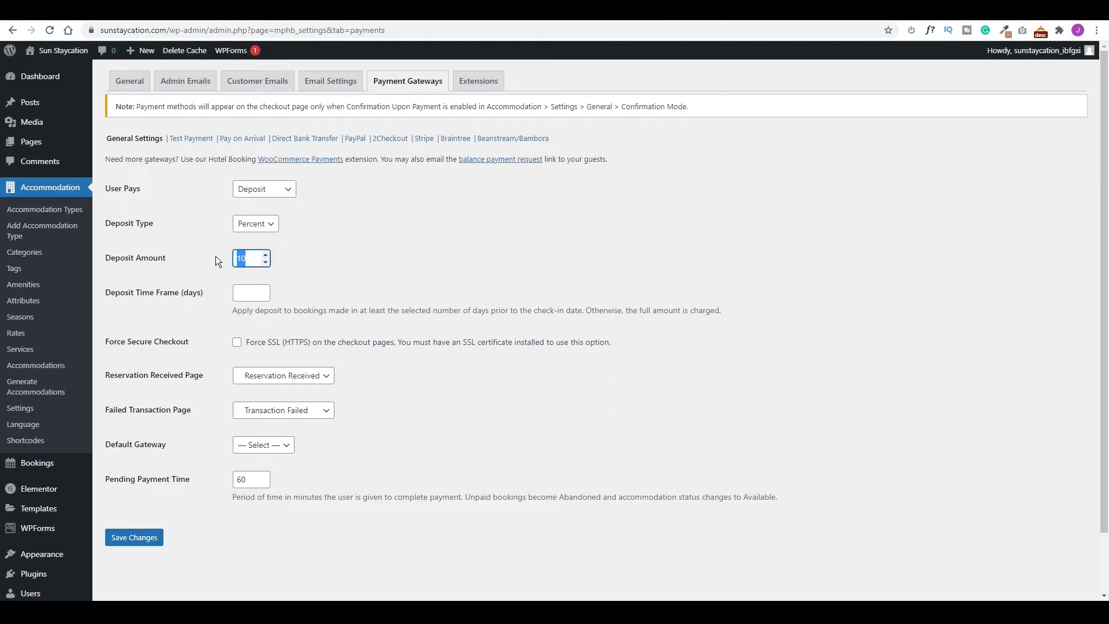
pyautogui.write('50')
pyautogui.click(248, 295)
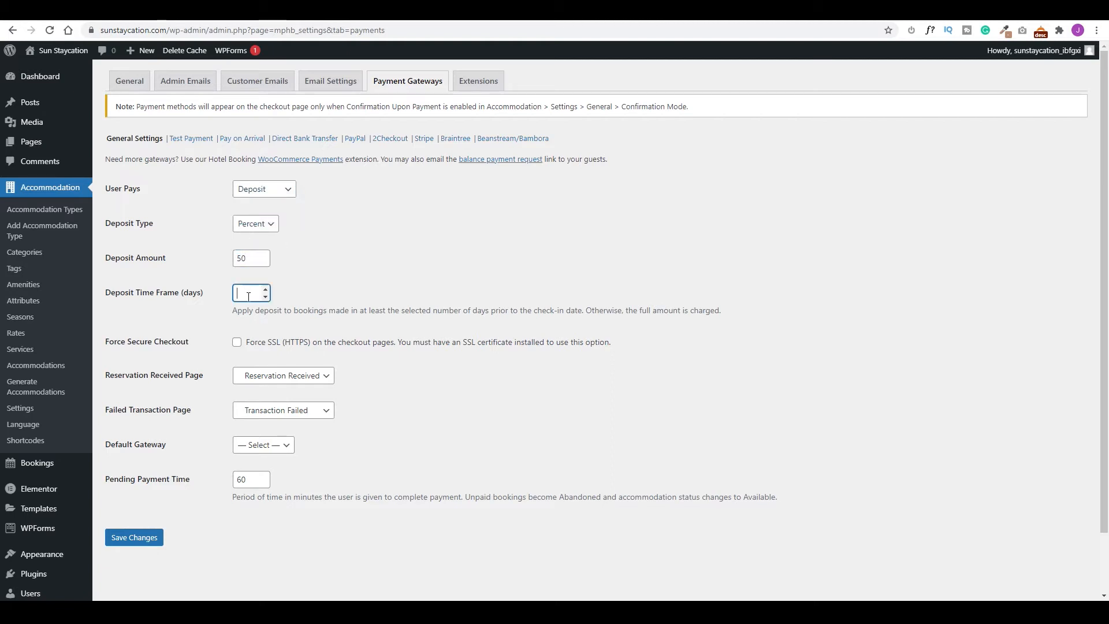
pyautogui.write('28')
pyautogui.click(127, 537)
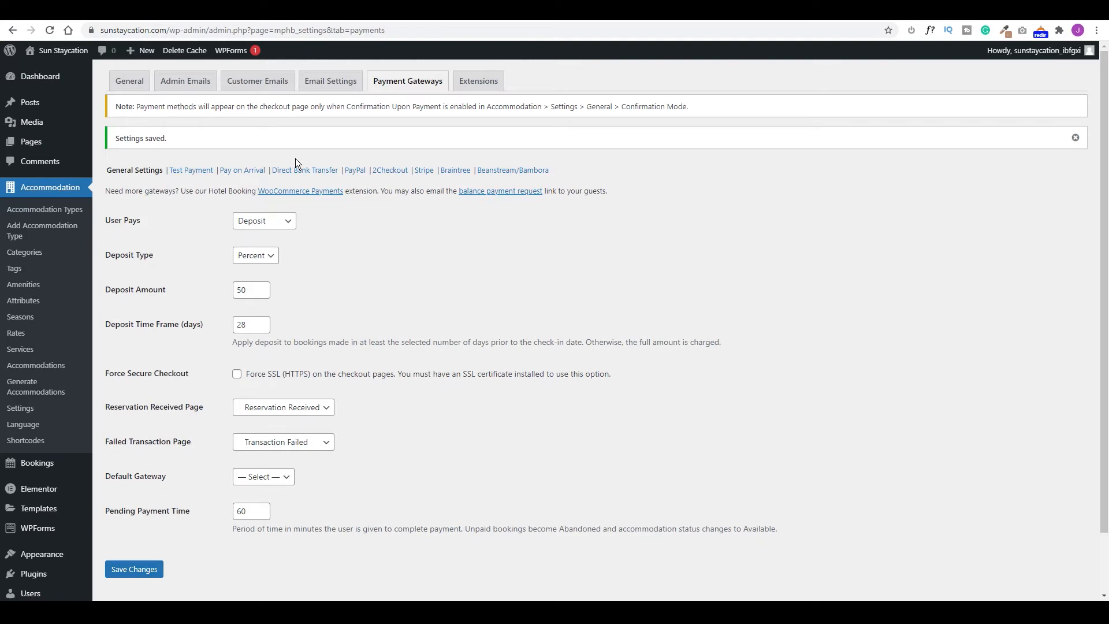
pyautogui.click(249, 170)
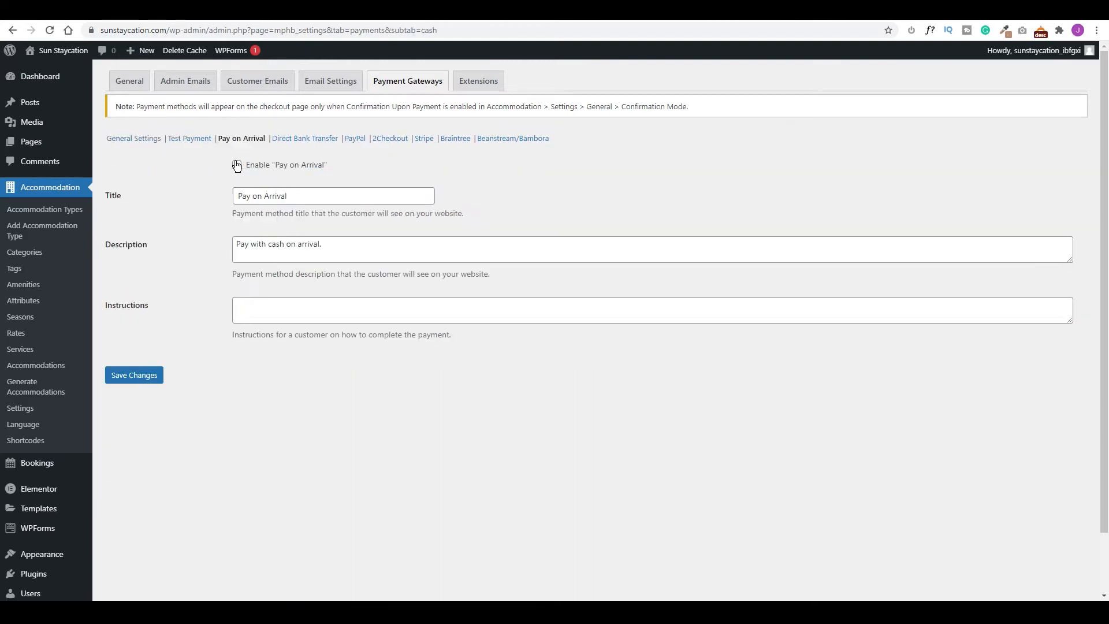
# Enable Pay on Arrival and save it, then save the Direct Bank Transfer settings.
pyautogui.click(236, 165)
pyautogui.click(135, 375)
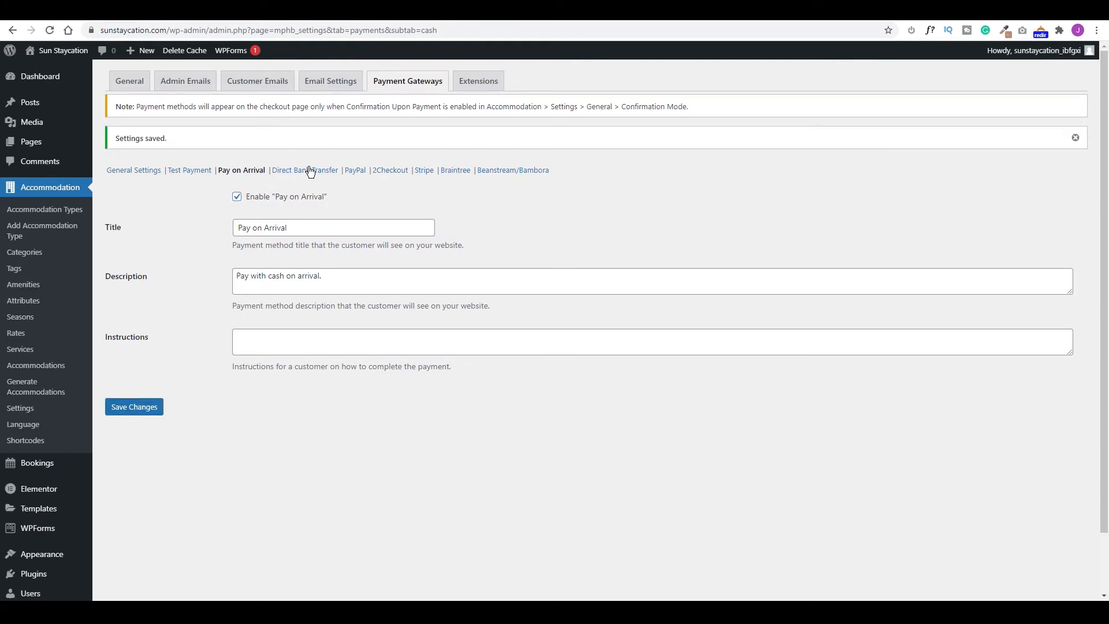
pyautogui.click(306, 173)
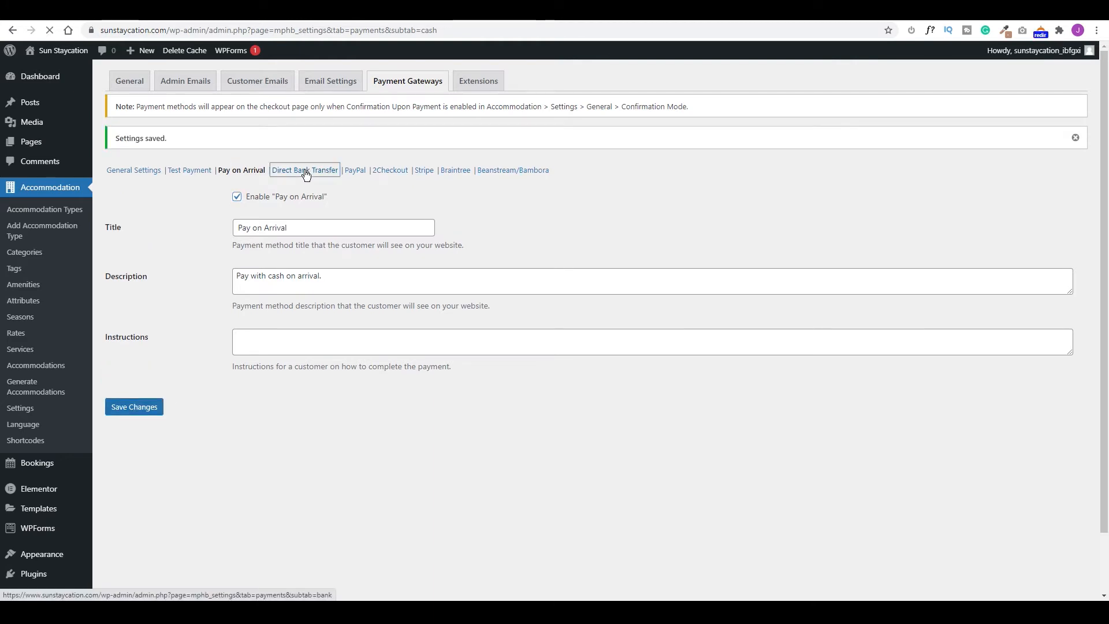
pyautogui.click(144, 378)
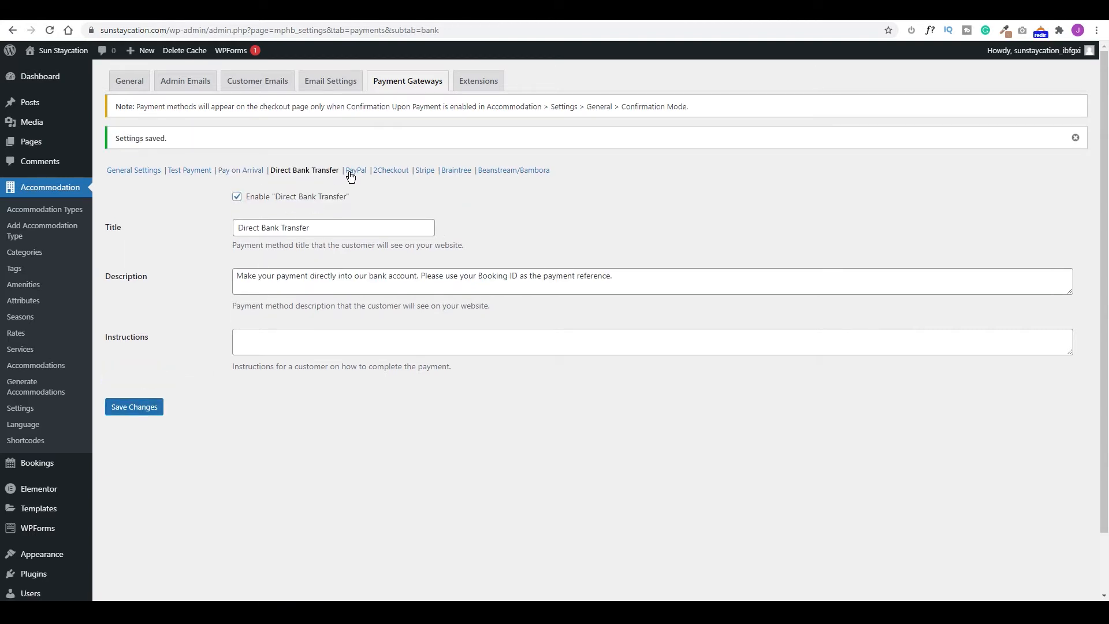
# Enable PayPal with Sandbox Mode turned on and save it.
pyautogui.click(353, 171)
pyautogui.click(237, 166)
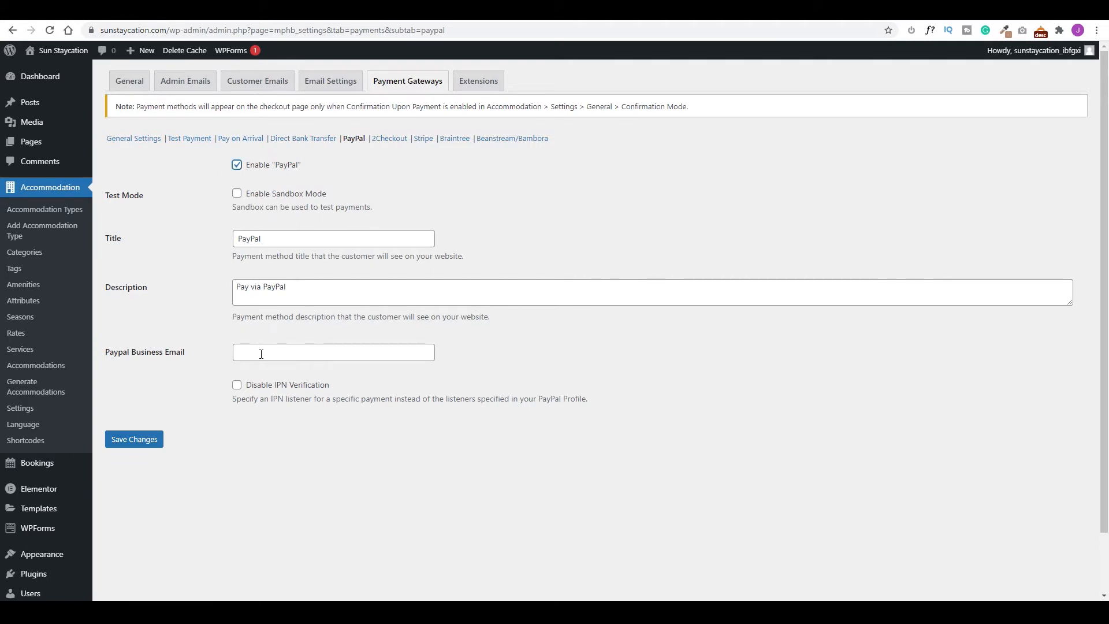
pyautogui.click(237, 194)
pyautogui.click(137, 440)
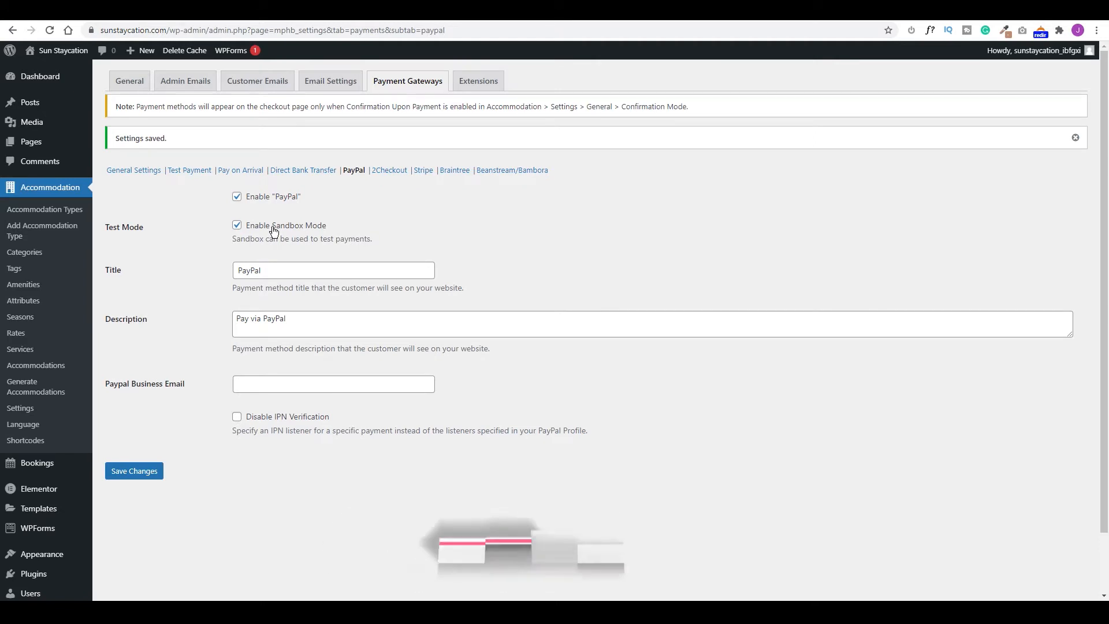
pyautogui.click(128, 82)
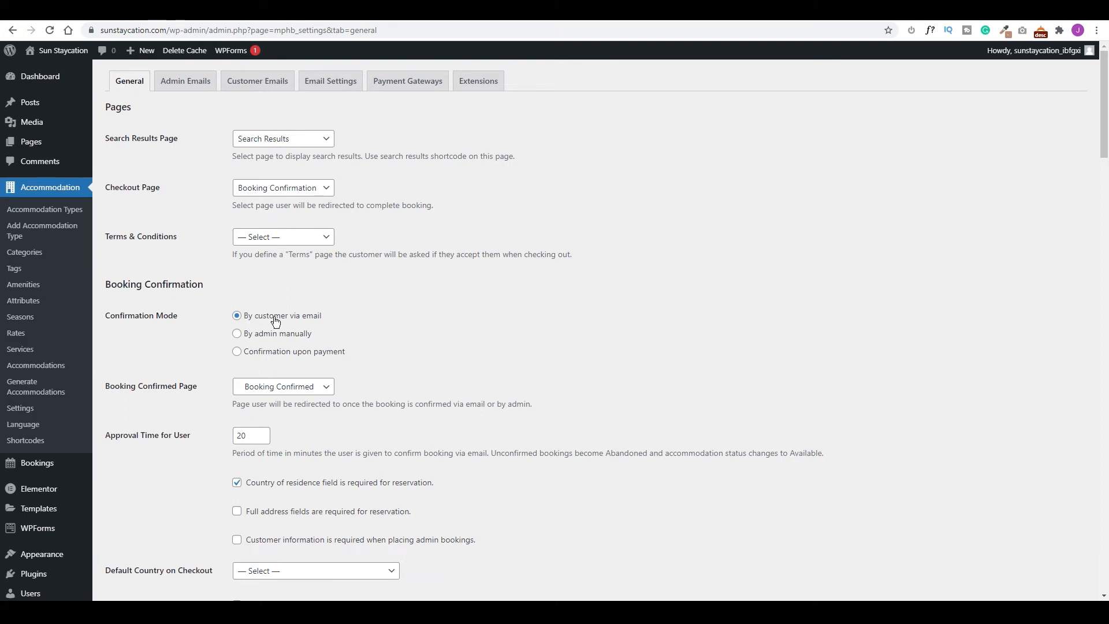
# Set booking confirmation to 'Confirmation upon payment' and save the settings.
pyautogui.click(237, 352)
pyautogui.scroll(-15, 154, 349)
pyautogui.scroll(-15, 154, 355)
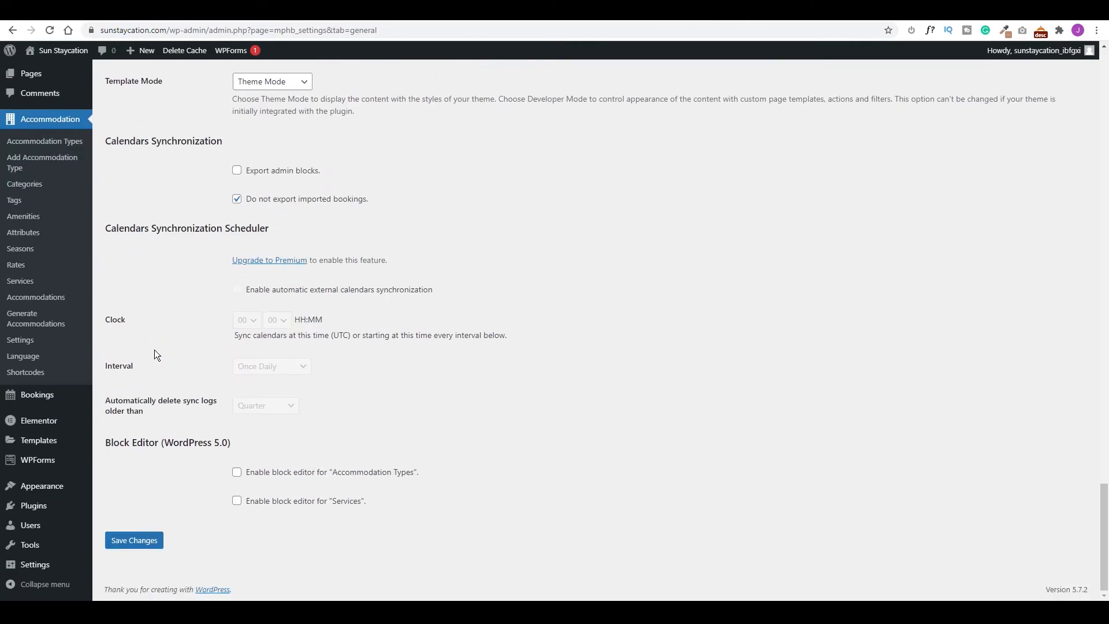
pyautogui.click(132, 541)
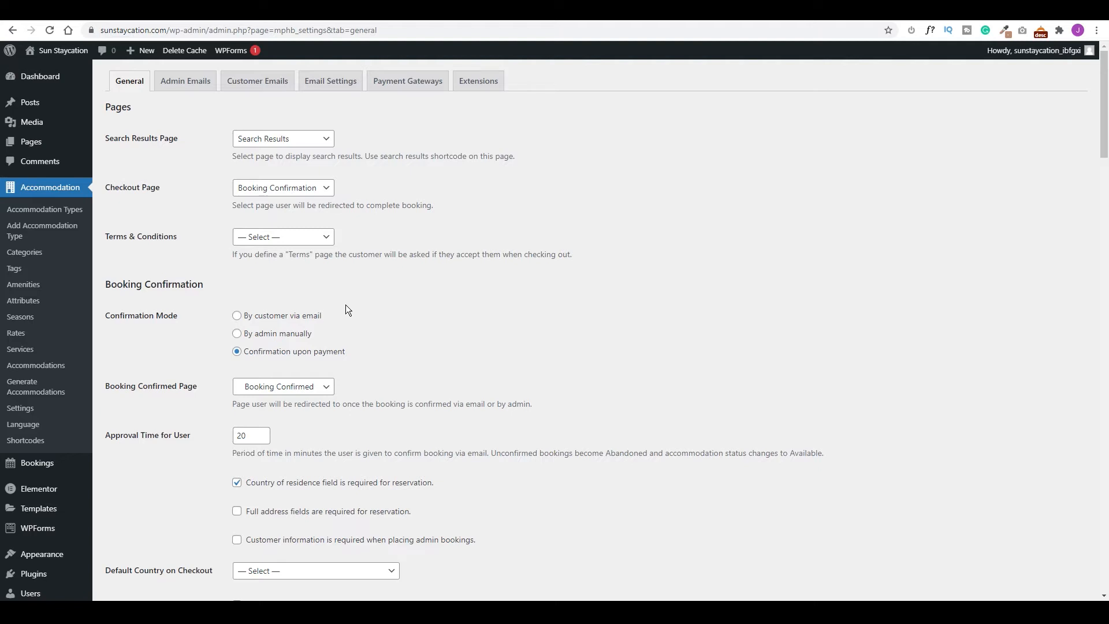
# Open the Sun Staycation site in a new tab from Visit Site.
pyautogui.moveTo(57, 51)
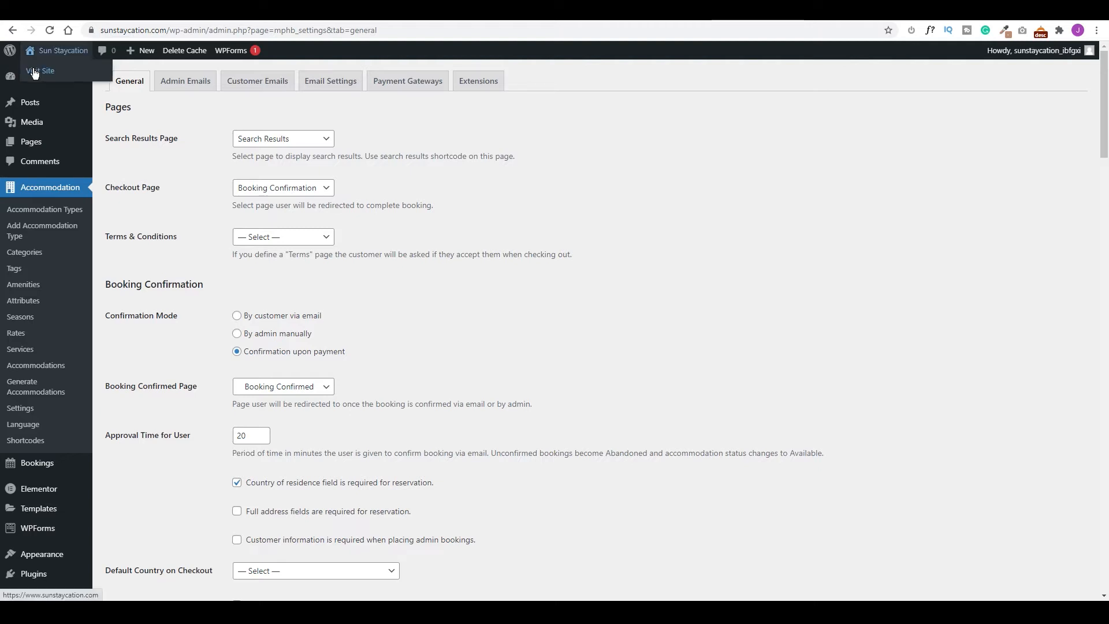
pyautogui.rightClick(33, 68)
pyautogui.click(63, 79)
# Browse the live Sun Staycation homepage, then launch the Customizer from the admin bar.
pyautogui.click(794, 14)
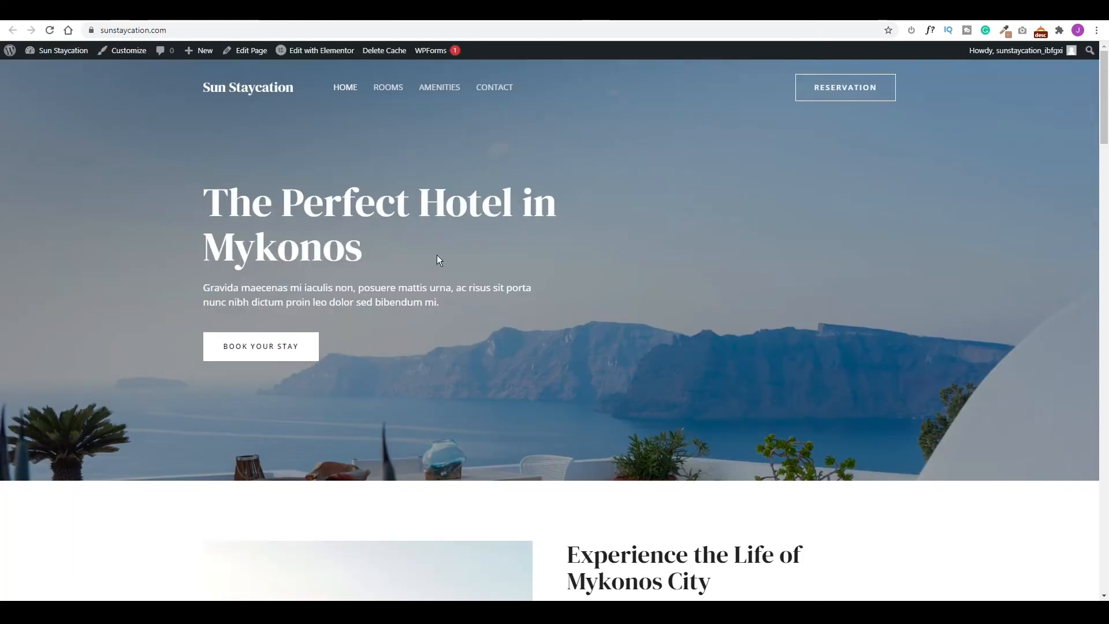
pyautogui.scroll(-15, 564, 303)
pyautogui.scroll(1, 563, 300)
pyautogui.scroll(15, 562, 300)
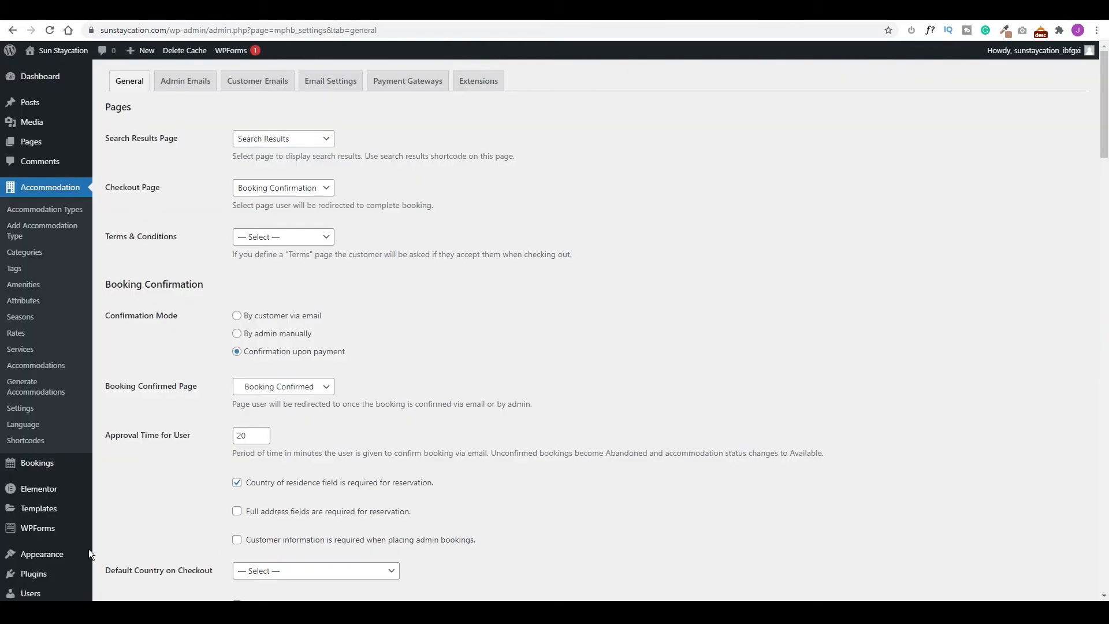
pyautogui.moveTo(49, 554)
pyautogui.click(138, 490)
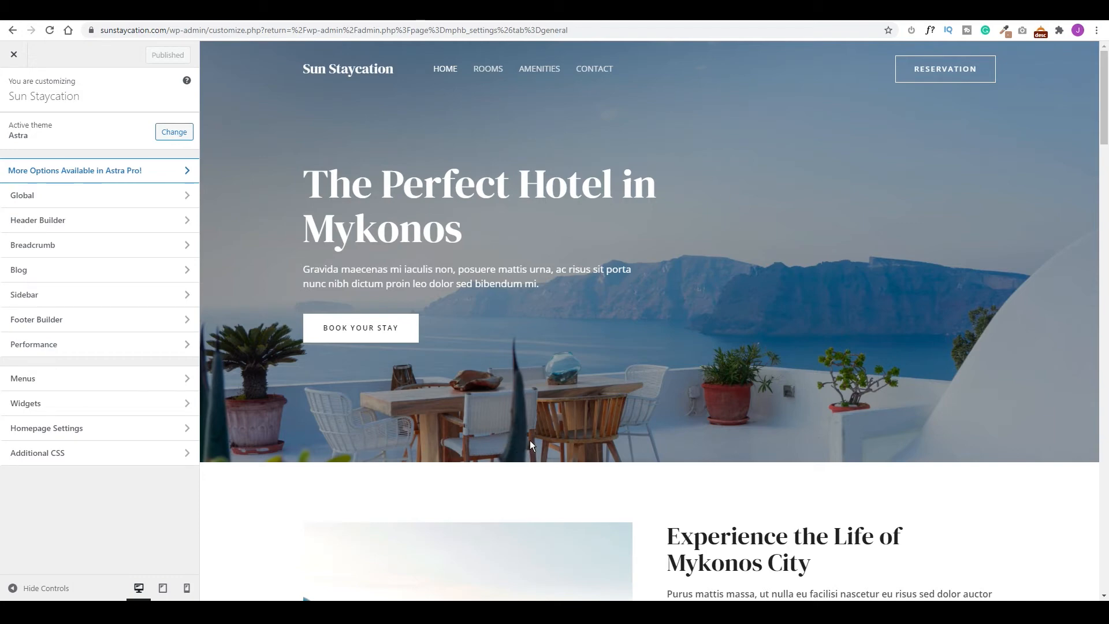
# Scroll the Fontpair page to locate the Nunito & Nunito pairing.
pyautogui.click(133, 17)
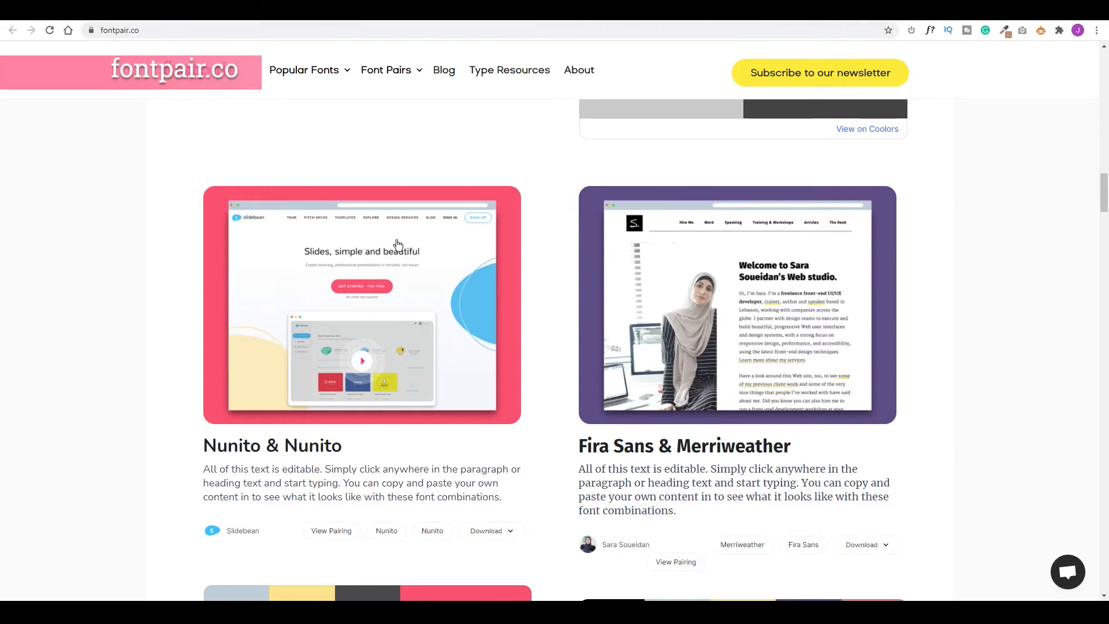
pyautogui.scroll(-3, 728, 309)
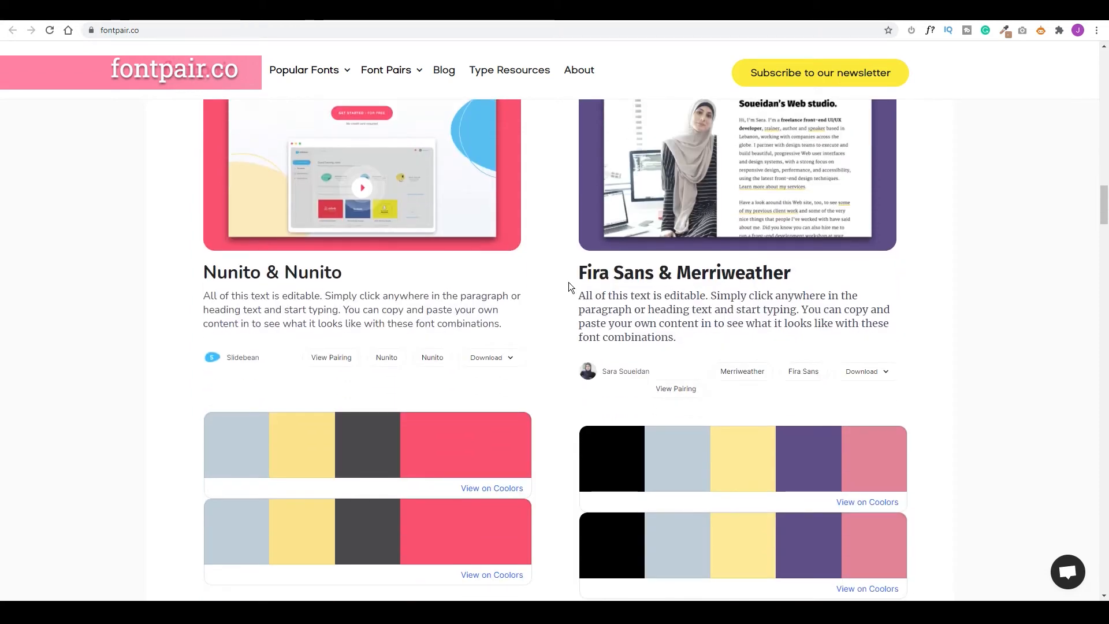
pyautogui.scroll(4, 426, 263)
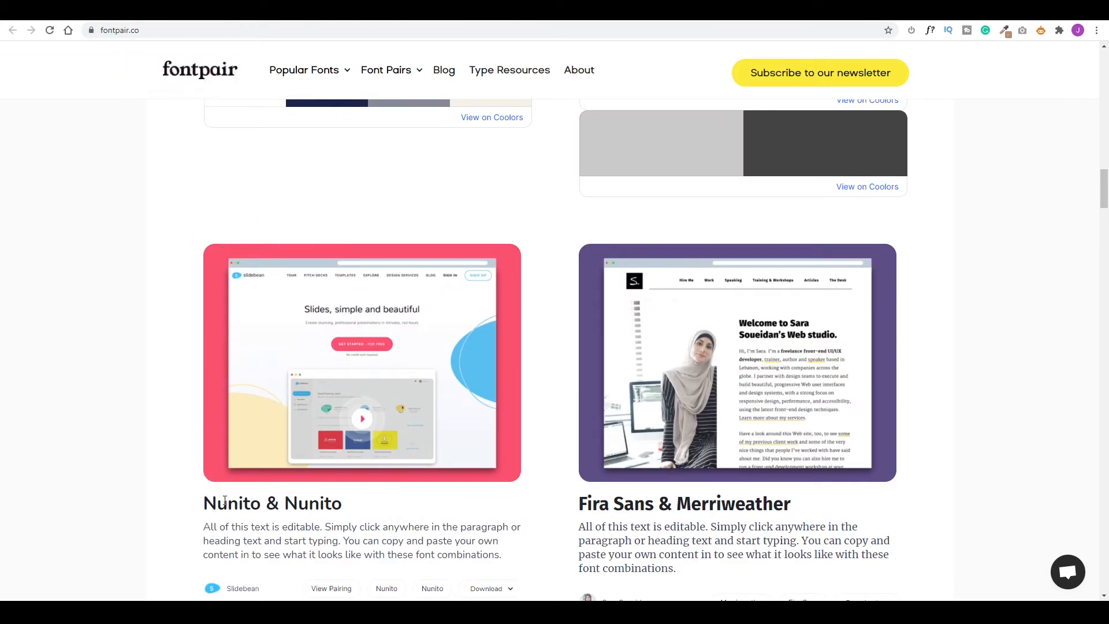
pyautogui.scroll(10, 720, 396)
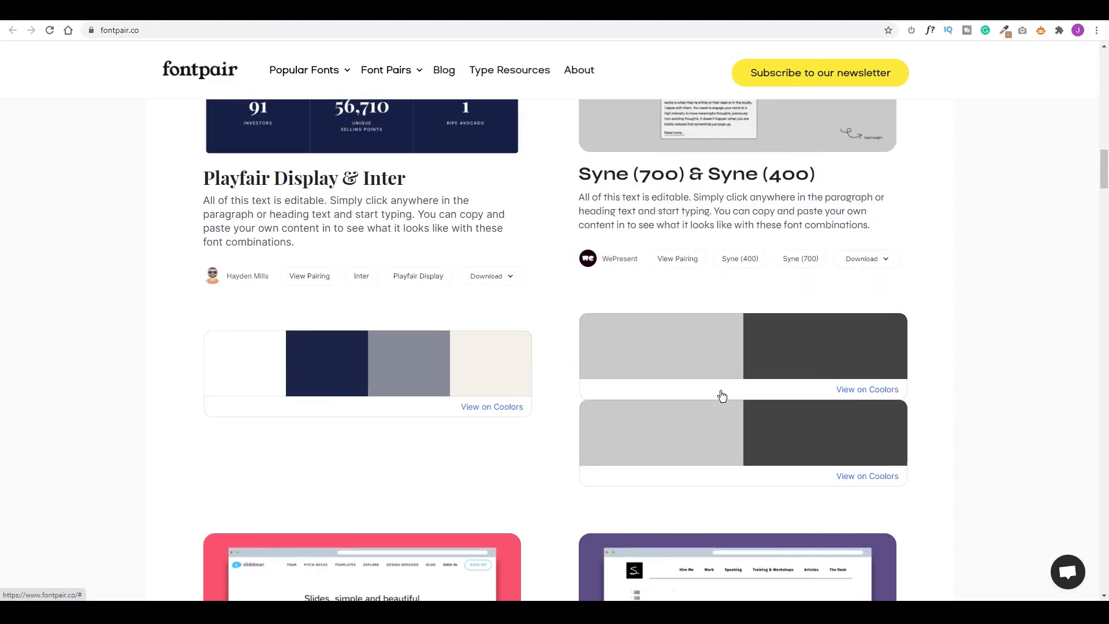
pyautogui.scroll(-5, 542, 509)
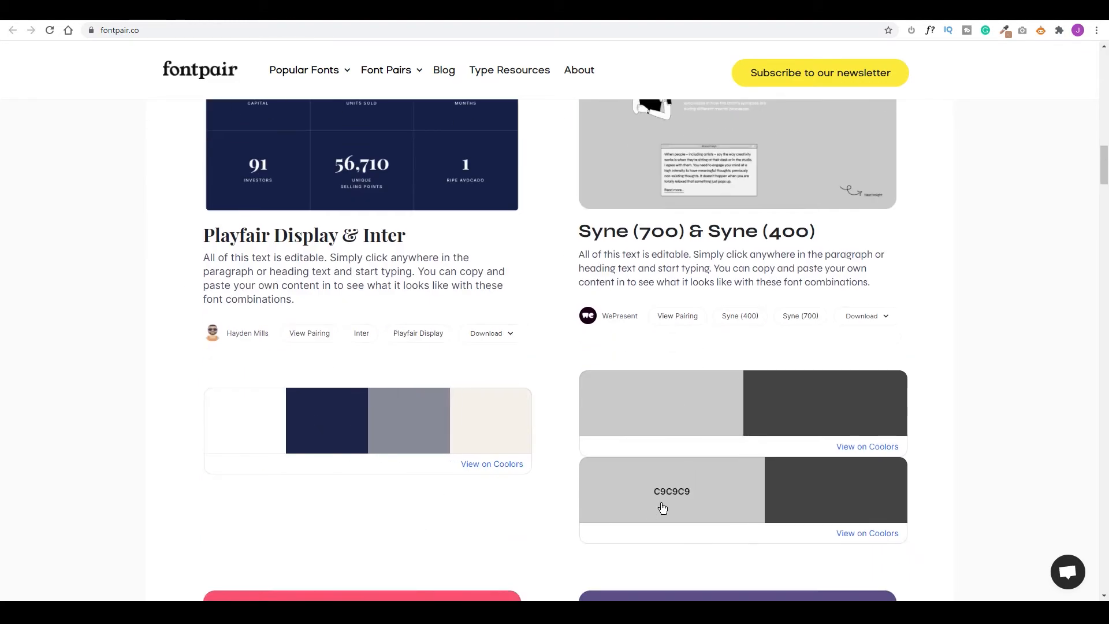
pyautogui.scroll(-4, 826, 451)
pyautogui.scroll(-3, 832, 454)
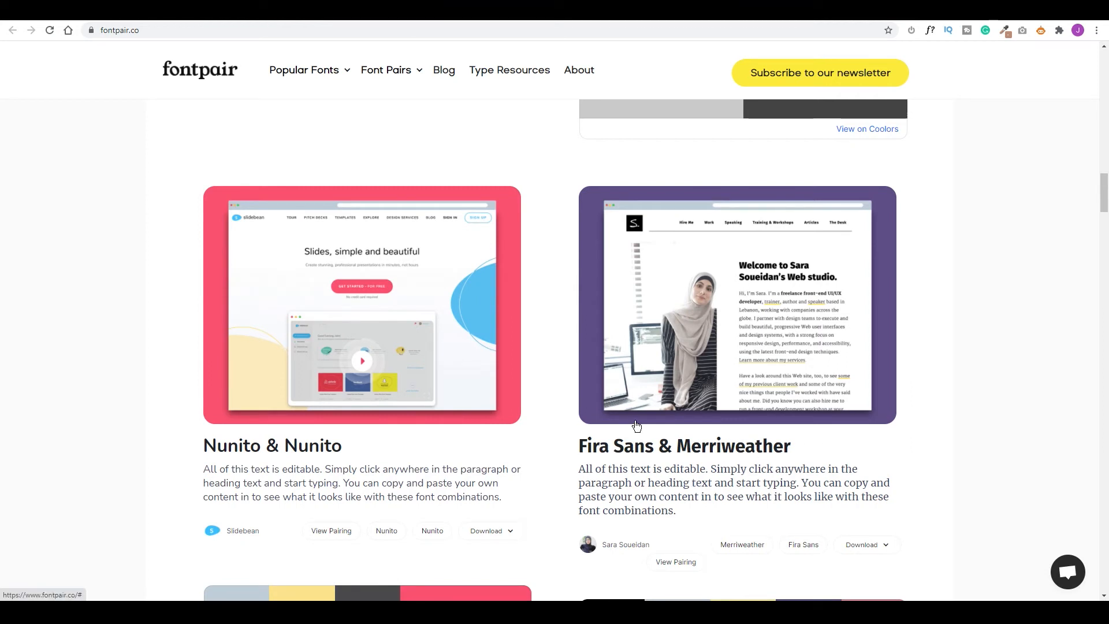
pyautogui.scroll(-3, 638, 414)
pyautogui.scroll(2, 637, 414)
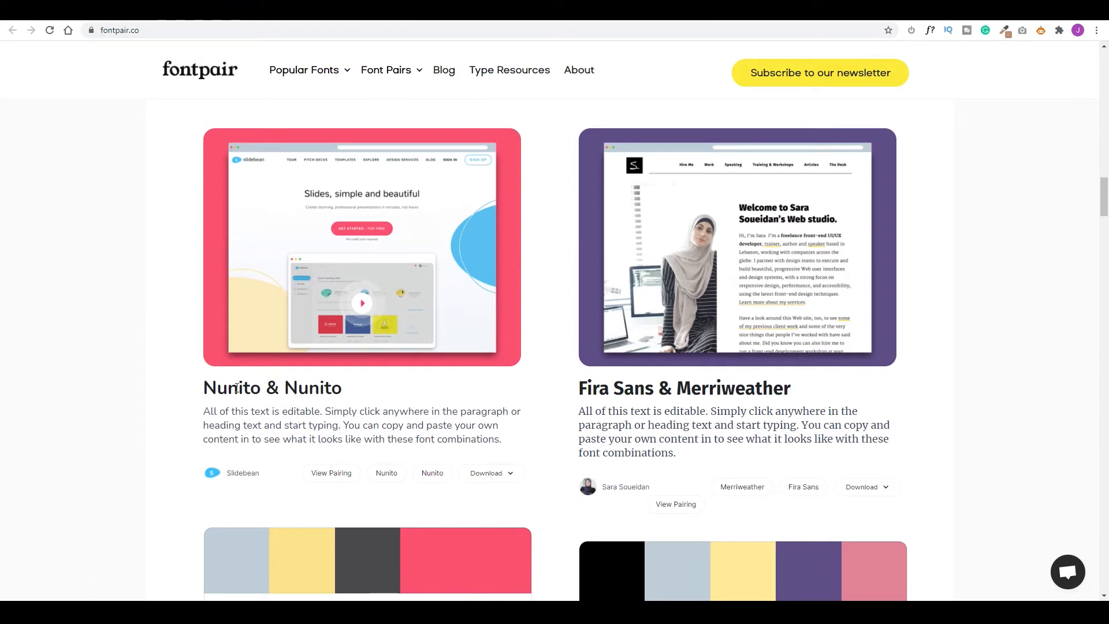
pyautogui.moveTo(202, 387); pyautogui.dragTo(346, 397)
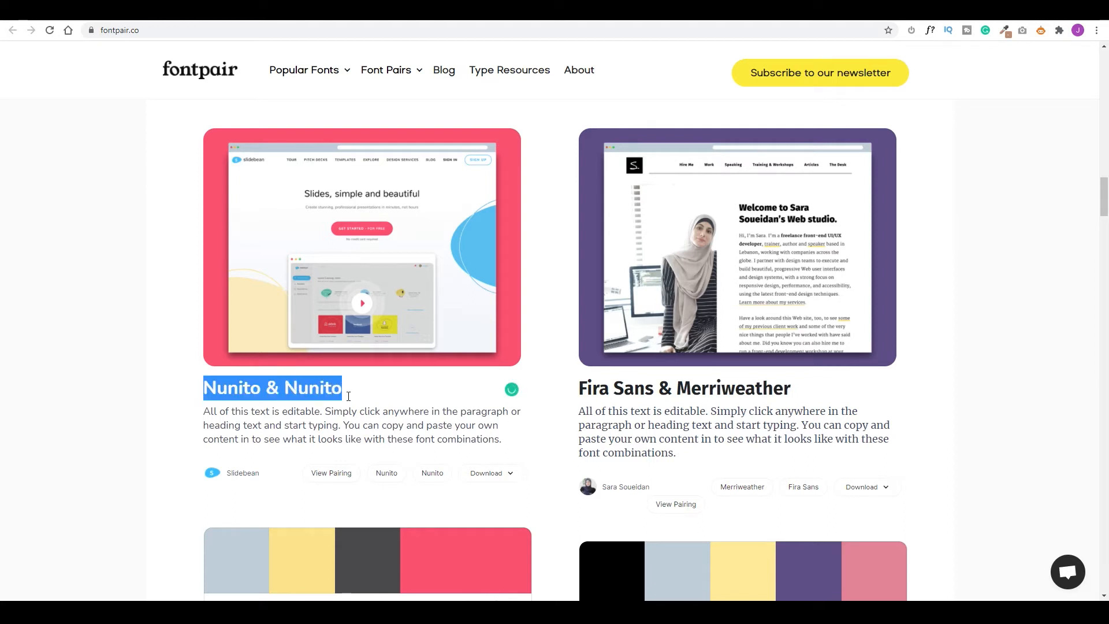
pyautogui.click(333, 388)
# Open the Nunito pairing's 'View on Coolors' palette in a new tab.
pyautogui.scroll(-2, 392, 449)
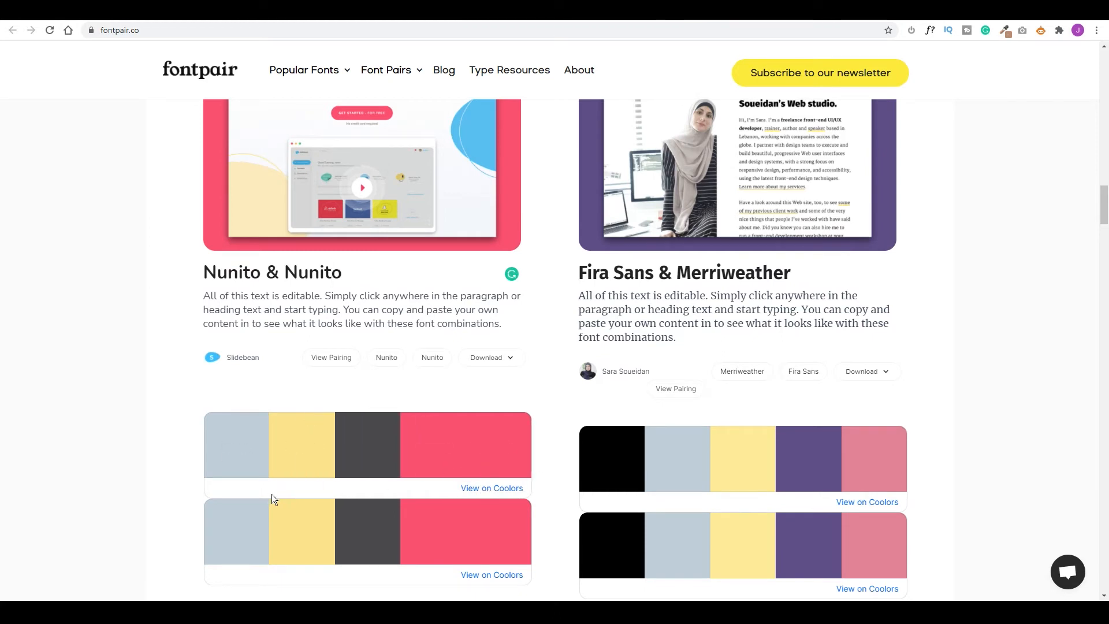
pyautogui.rightClick(498, 489)
pyautogui.click(525, 499)
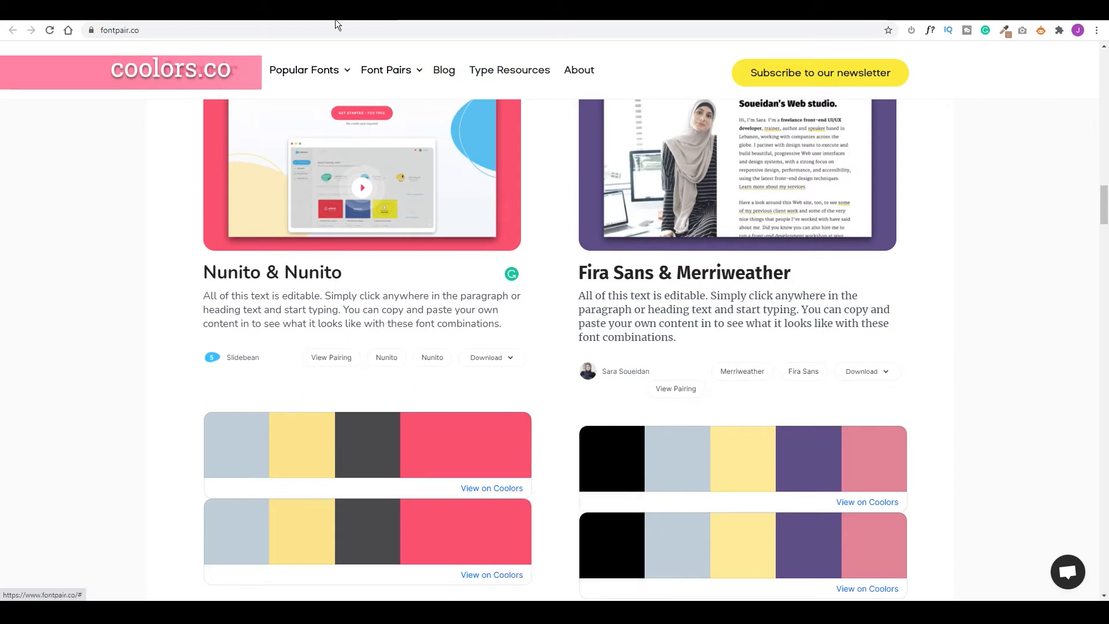
# Review the Coolors palette from FFA973 to 1D3557, then go to the blank Canva logo design.
pyautogui.click(462, 20)
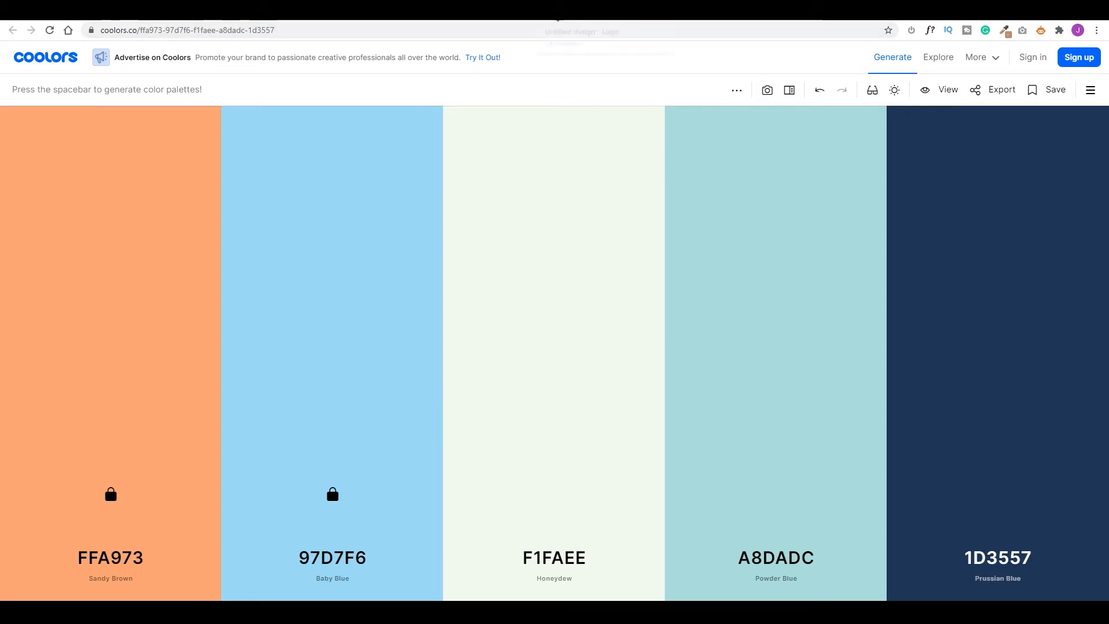
pyautogui.click(557, 17)
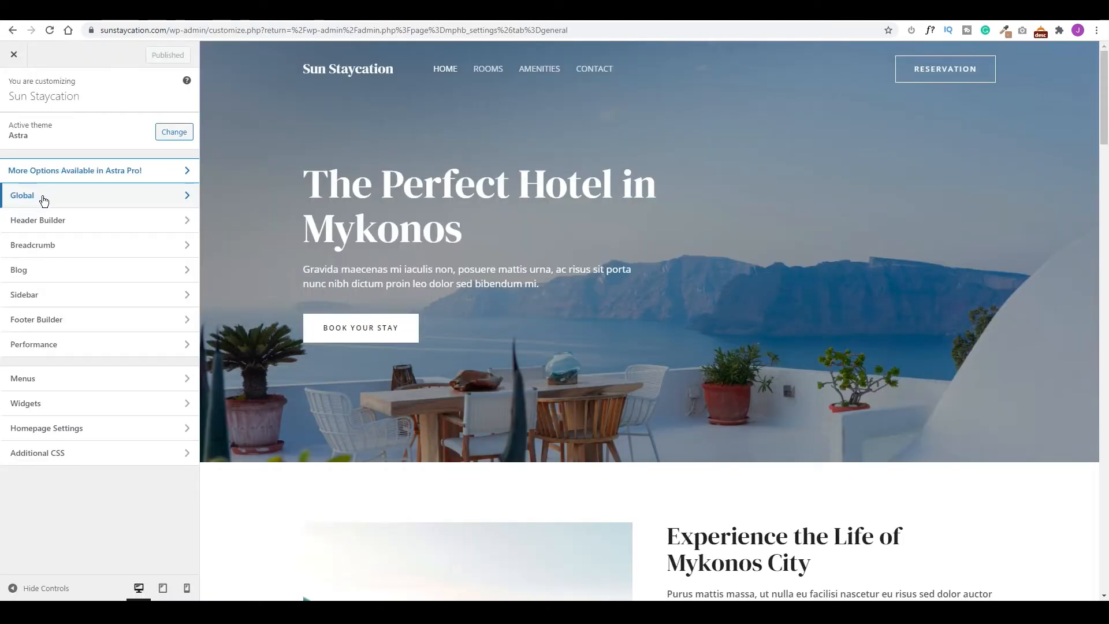
# Set the body font family to Nunito under Global > Typography.
pyautogui.click(44, 200)
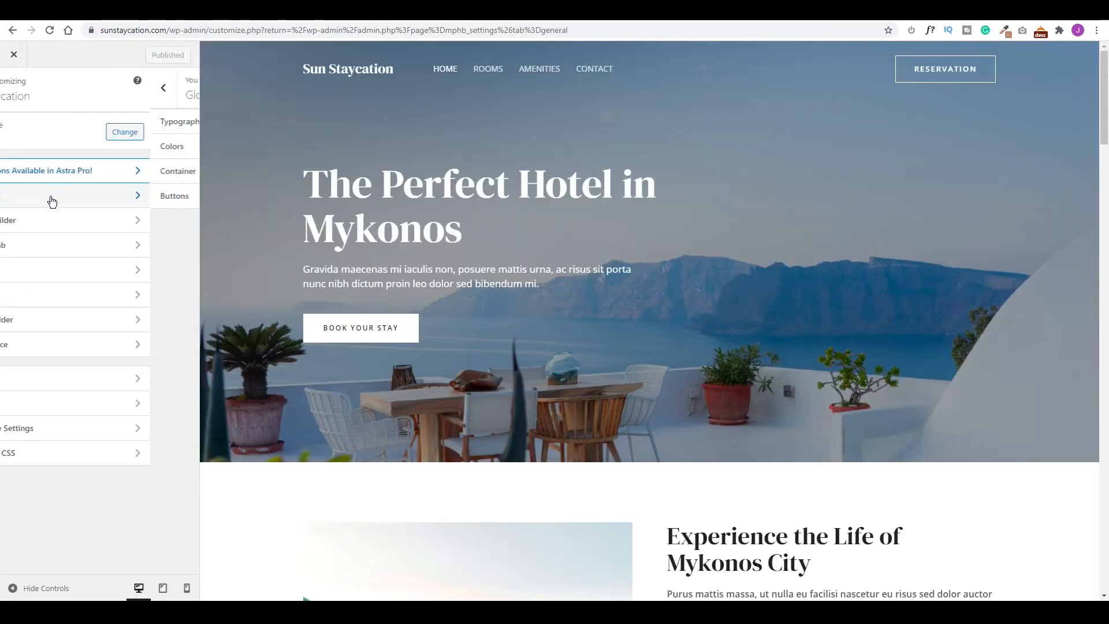
pyautogui.click(65, 126)
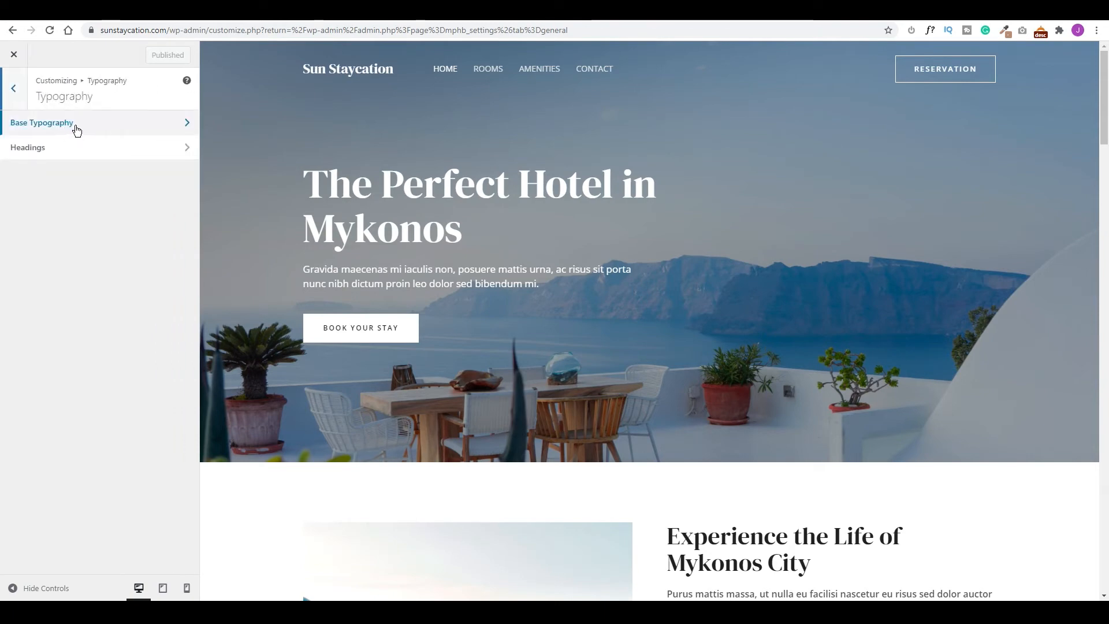
pyautogui.click(77, 127)
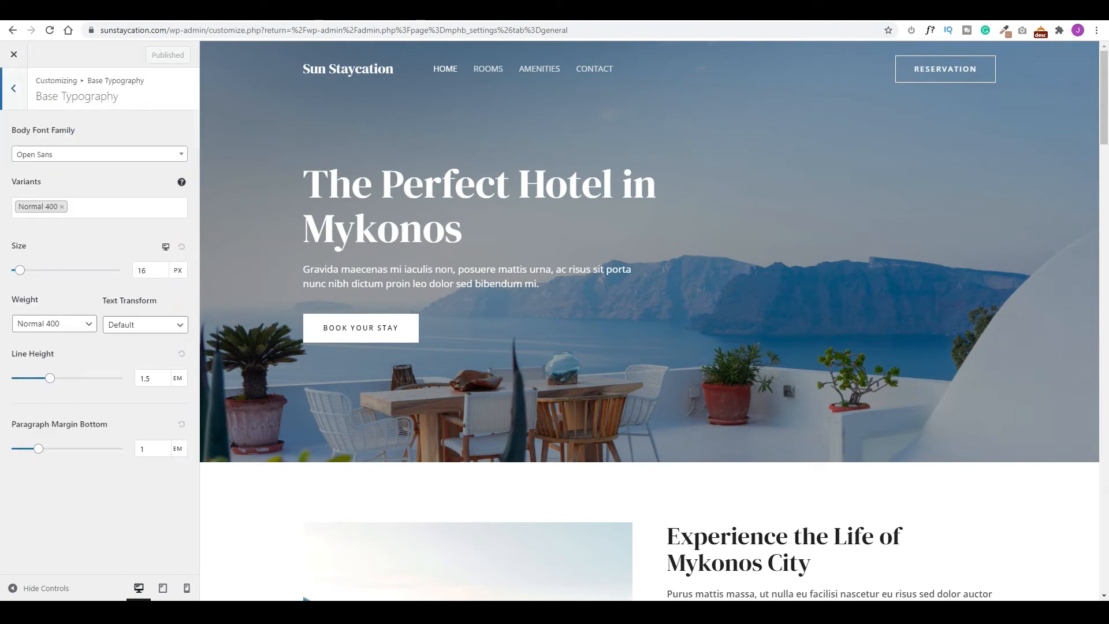
pyautogui.hotkey('ctrl', 'Tab')
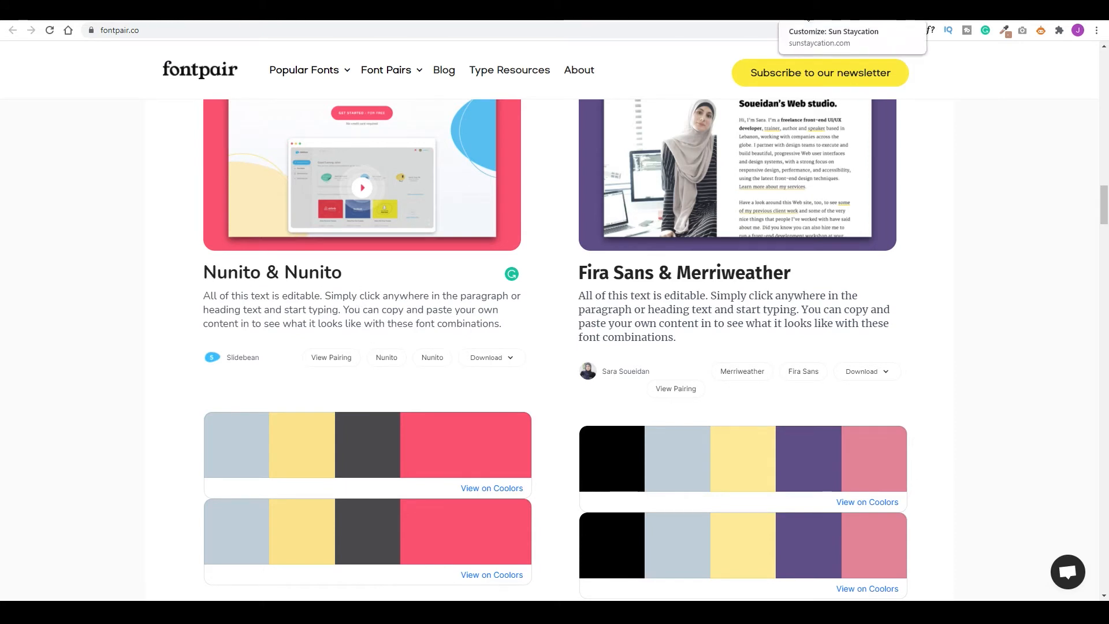
pyautogui.click(808, 20)
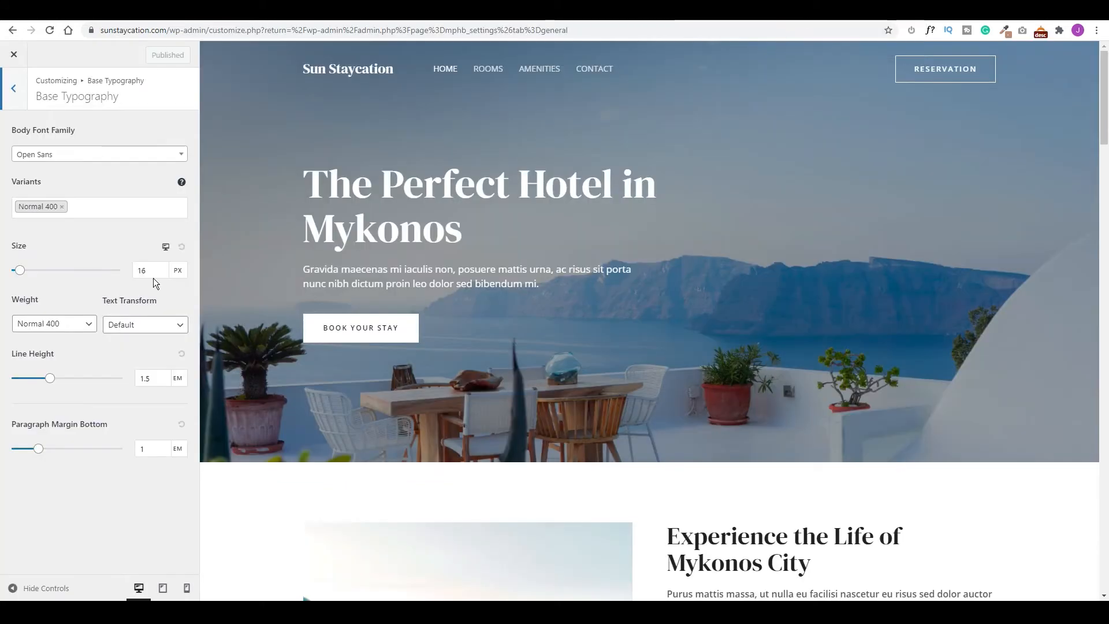
pyautogui.click(85, 155)
pyautogui.click(86, 225)
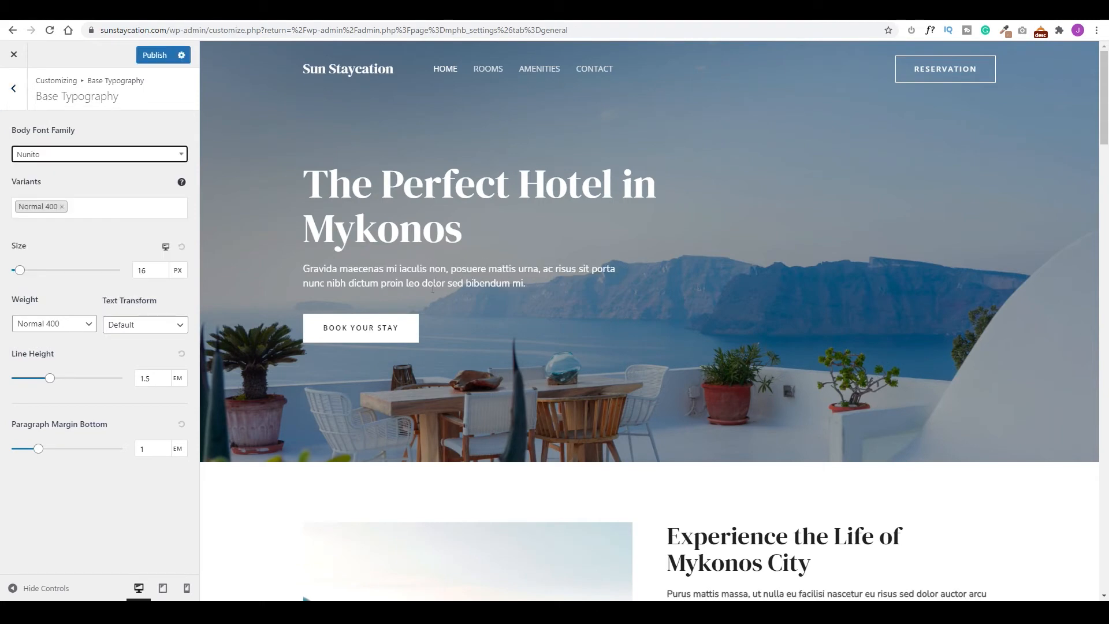
pyautogui.scroll(-3, 780, 460)
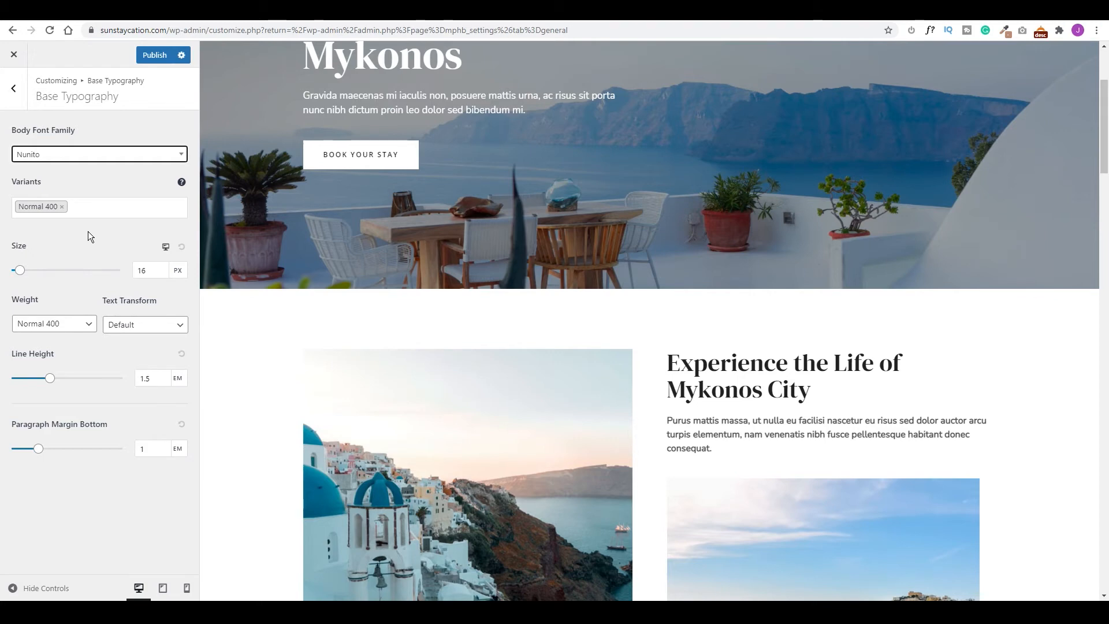
# Set the heading font family to Nunito and return to the Typography panel.
pyautogui.click(18, 96)
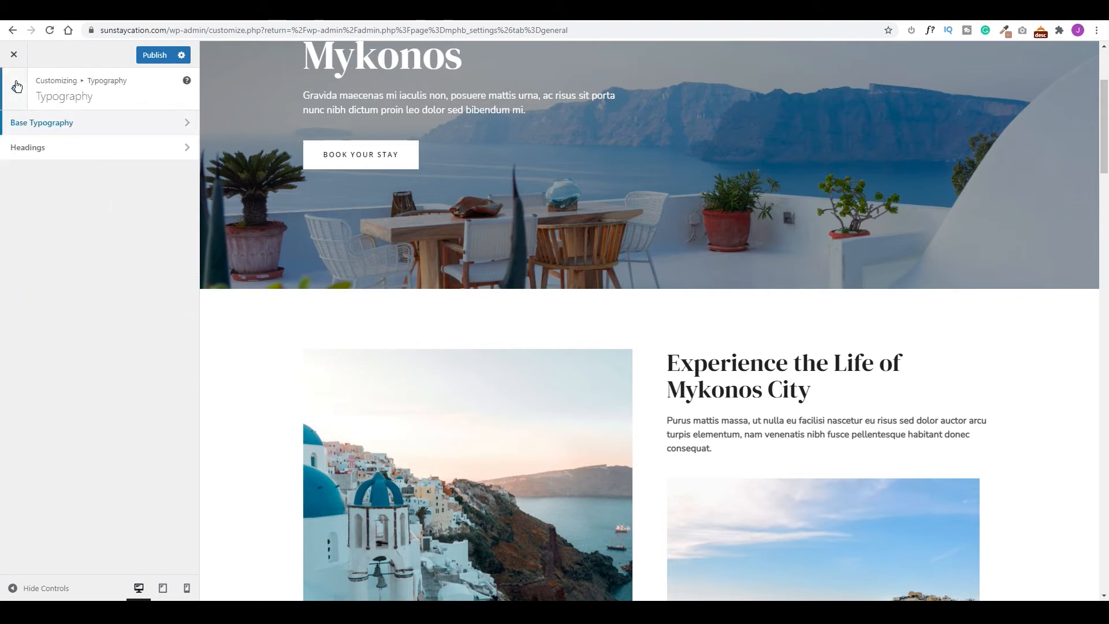
pyautogui.click(53, 148)
pyautogui.click(62, 155)
pyautogui.write('nun')
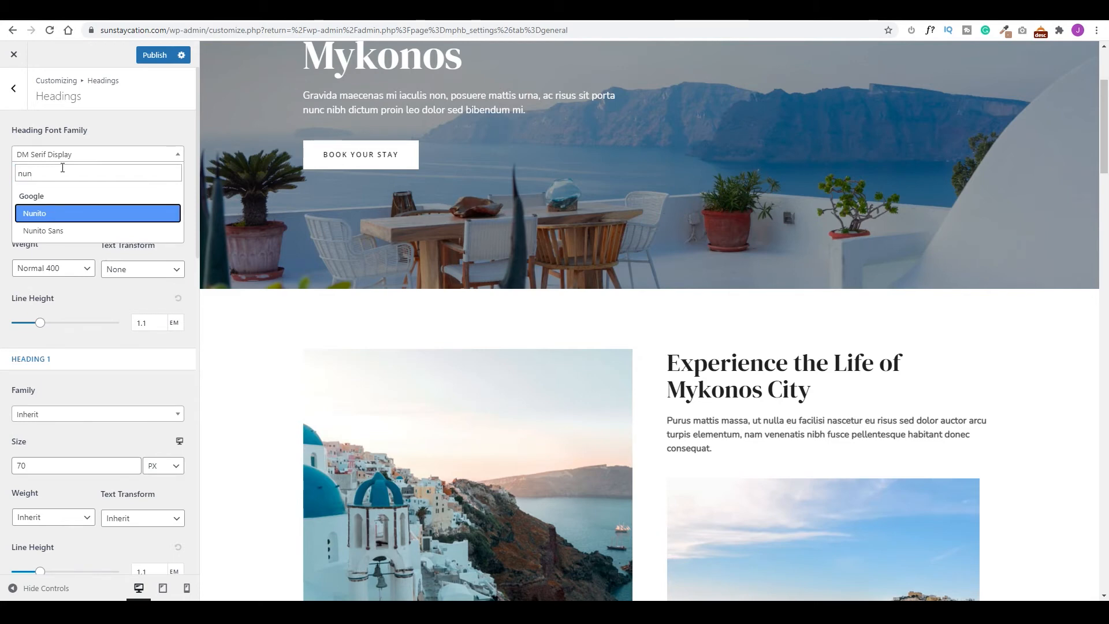
pyautogui.press('Return')
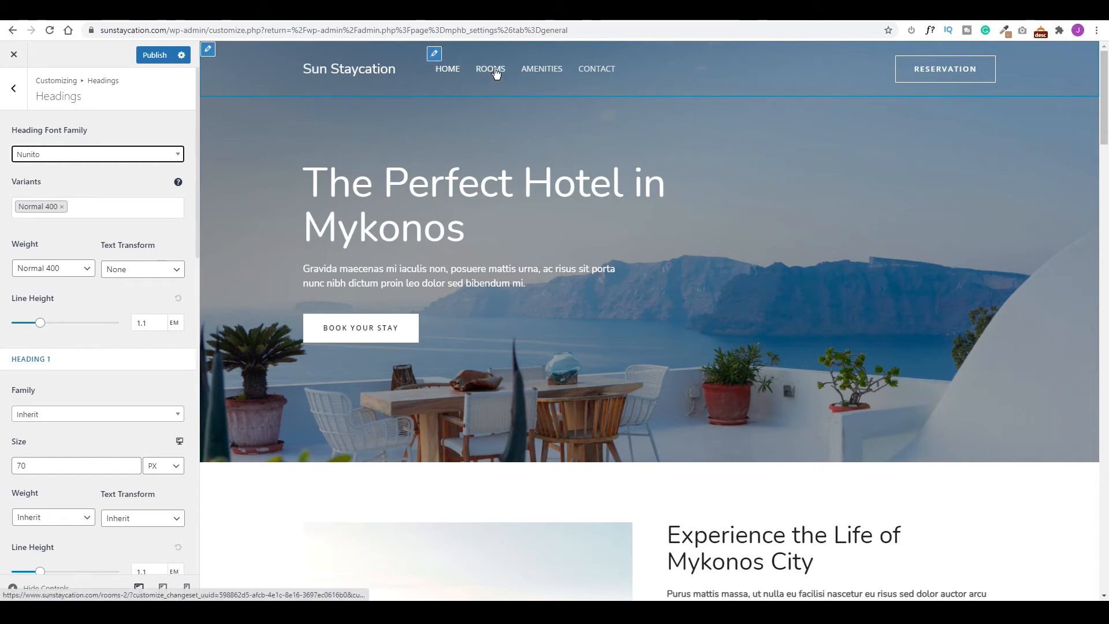
pyautogui.click(13, 87)
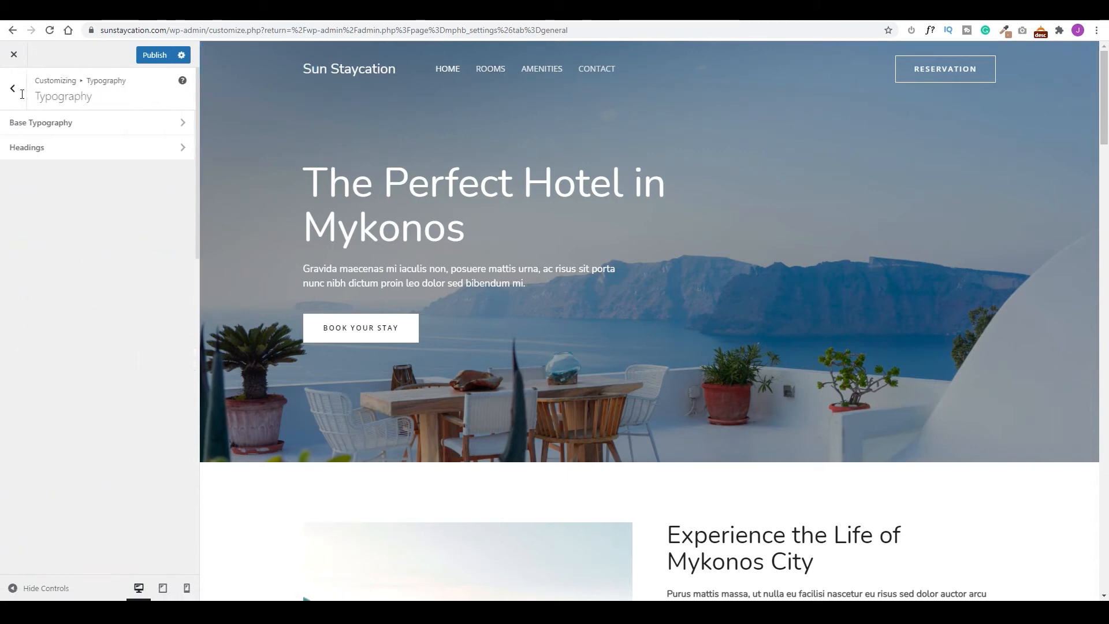
pyautogui.click(13, 88)
# Set the theme colour to sandy brown FFA973 copied from Coolors.
pyautogui.click(48, 153)
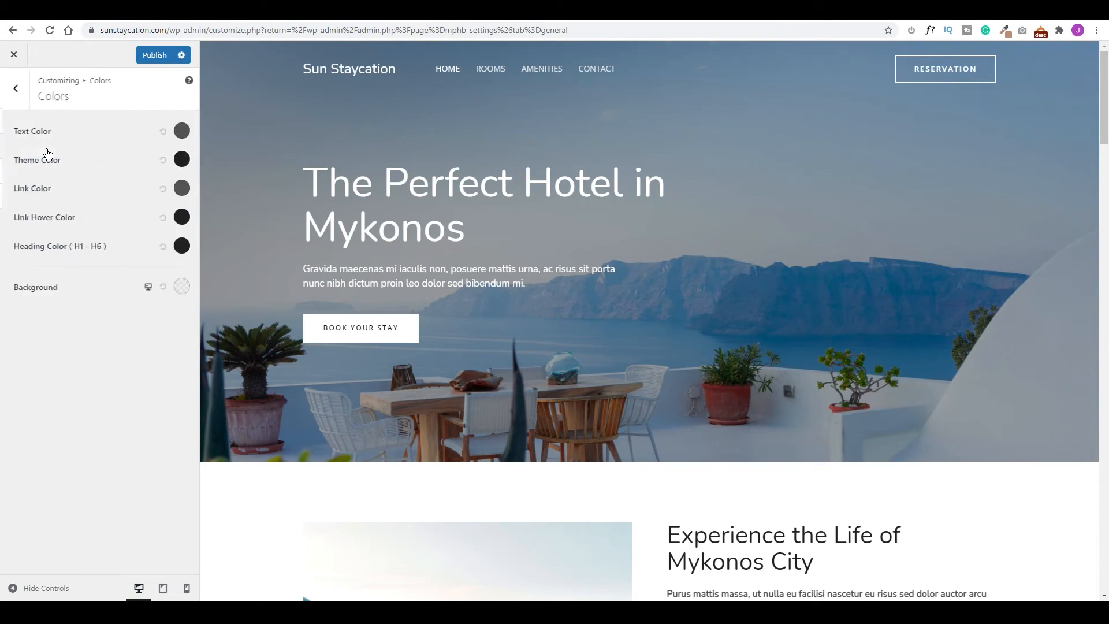
pyautogui.click(172, 14)
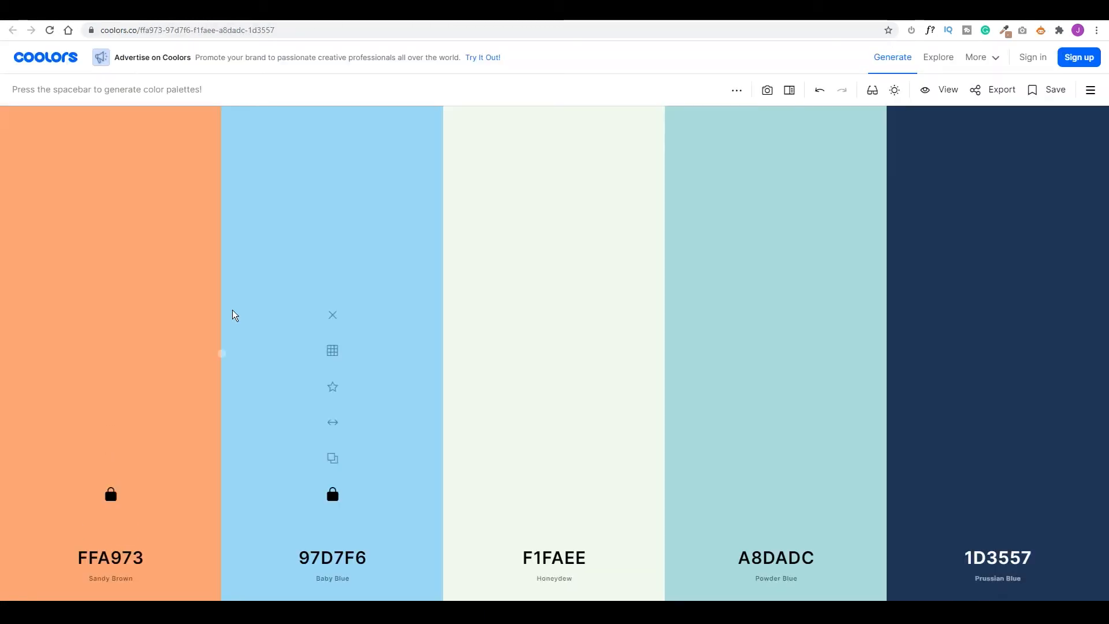
pyautogui.click(111, 459)
pyautogui.hotkey('ctrl', 'shift', 'Tab')
pyautogui.click(180, 159)
pyautogui.hotkey('ctrl', 'a')
pyautogui.hotkey('ctrl', 'v')
pyautogui.click(105, 159)
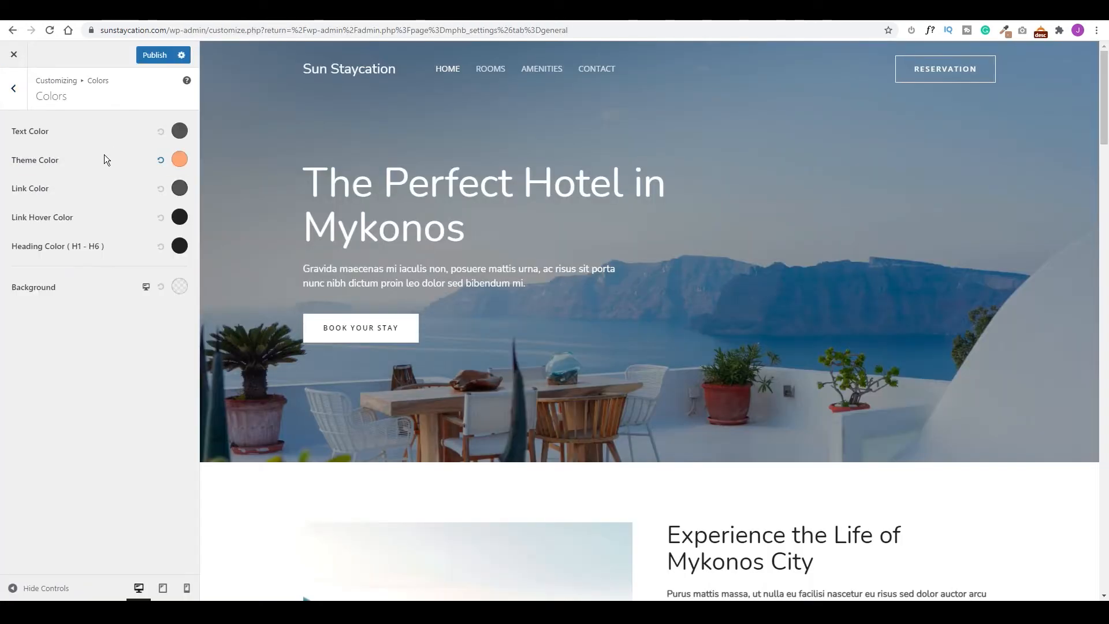
# Make the link hover and heading colours sandy orange FFA973.
pyautogui.click(180, 217)
pyautogui.hotkey('ctrl', 'a')
pyautogui.hotkey('ctrl', 'v')
pyautogui.click(116, 217)
pyautogui.click(180, 246)
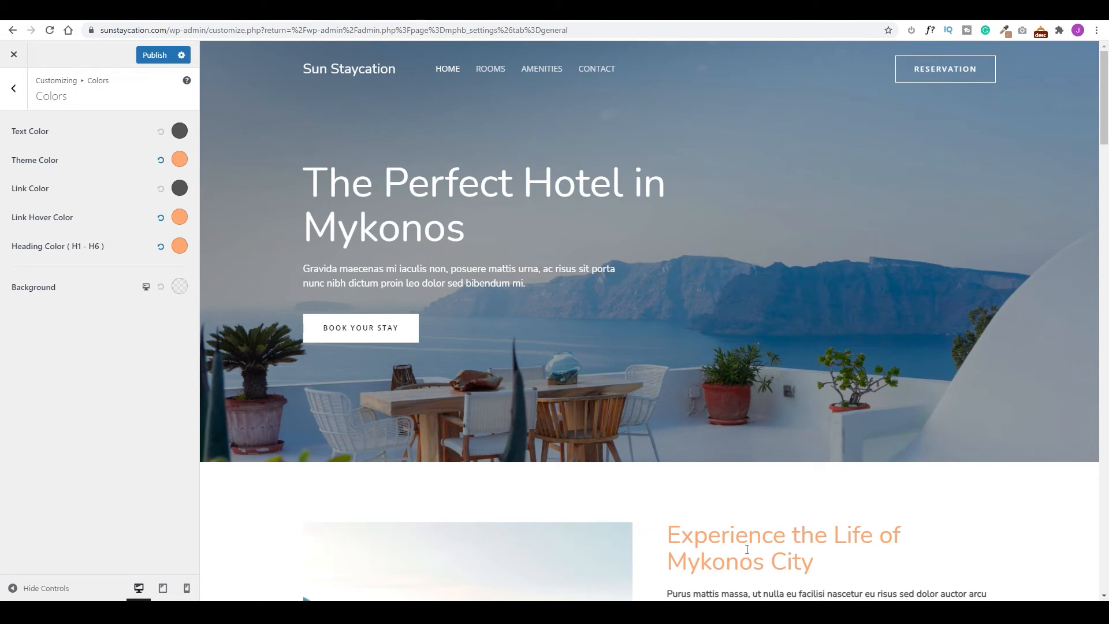
pyautogui.scroll(-5, 742, 546)
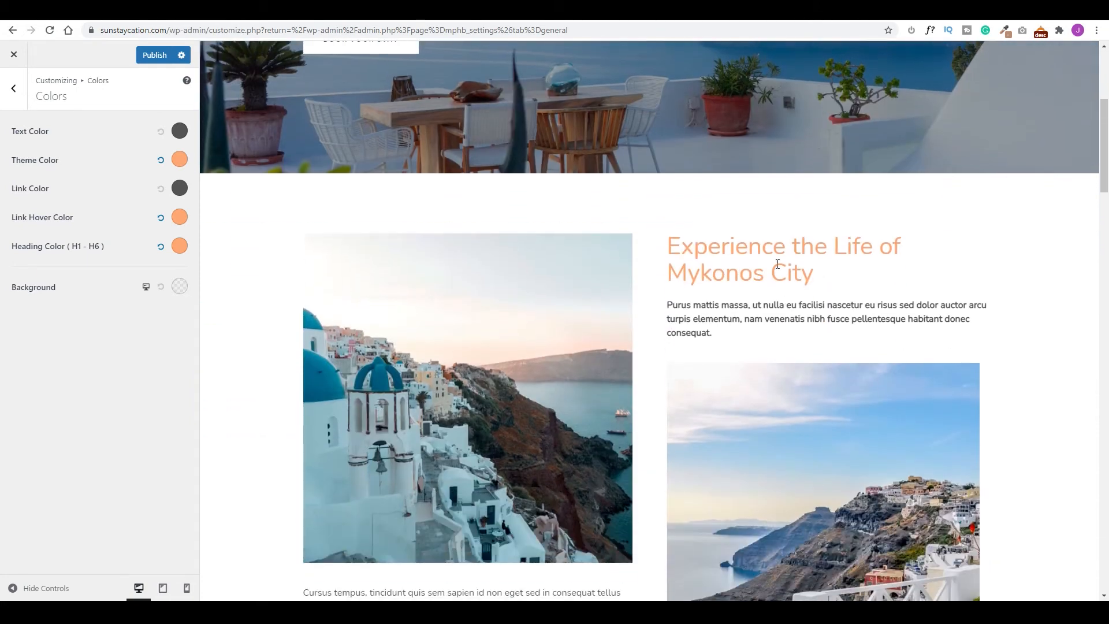
pyautogui.scroll(4, 722, 281)
pyautogui.scroll(1, 722, 281)
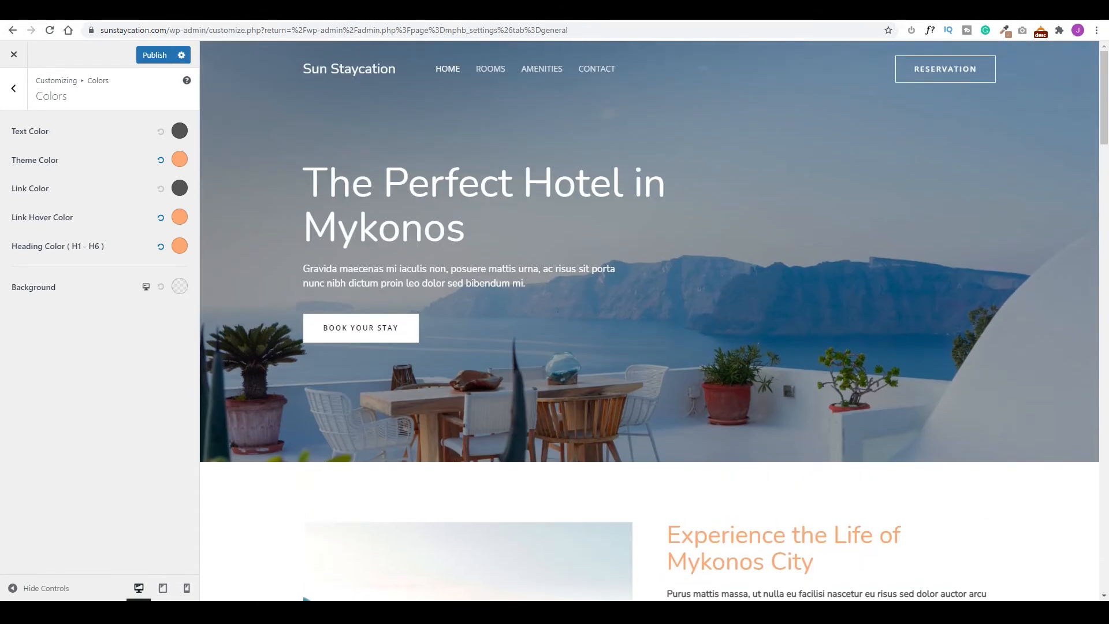
# Set the link colour to baby blue 97D7F6.
pyautogui.hotkey('ctrl', 'Tab')
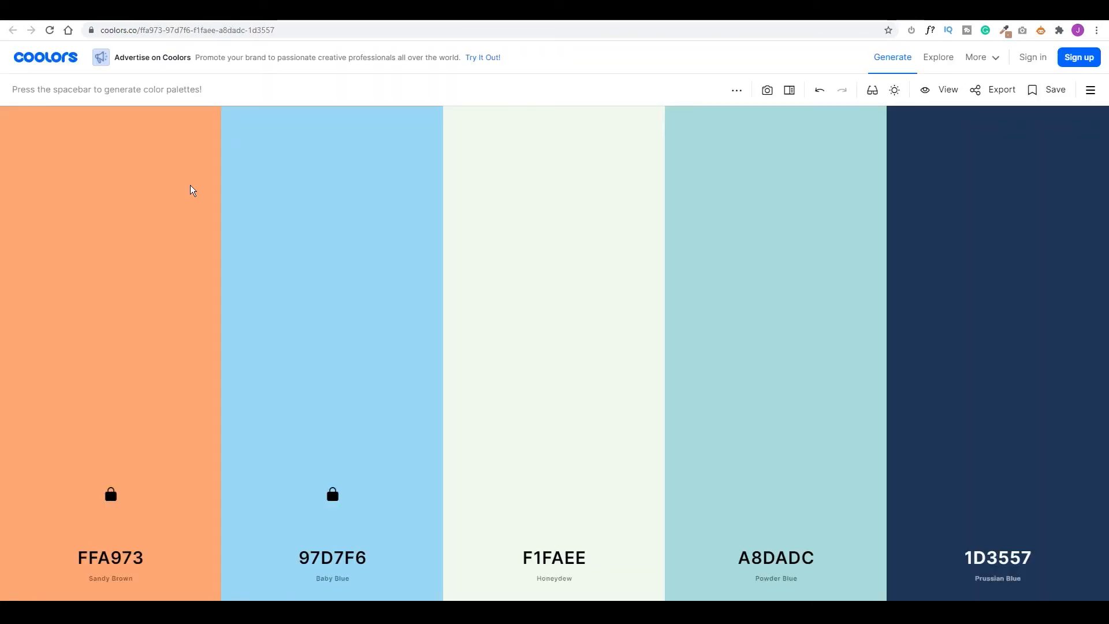
pyautogui.hotkey('ctrl', 'Tab')
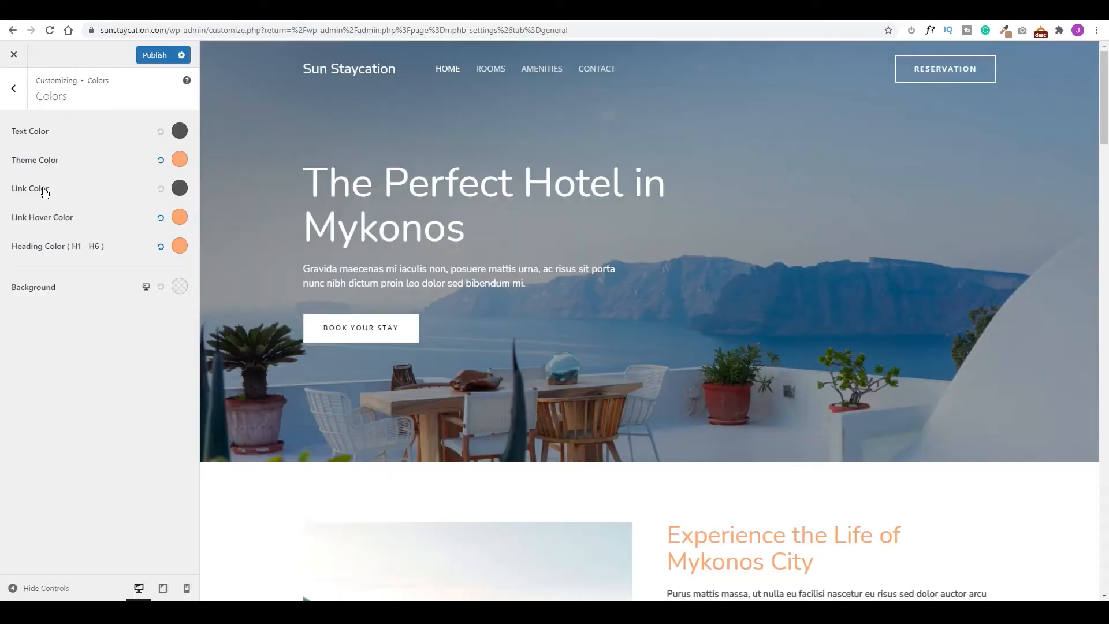
pyautogui.click(180, 188)
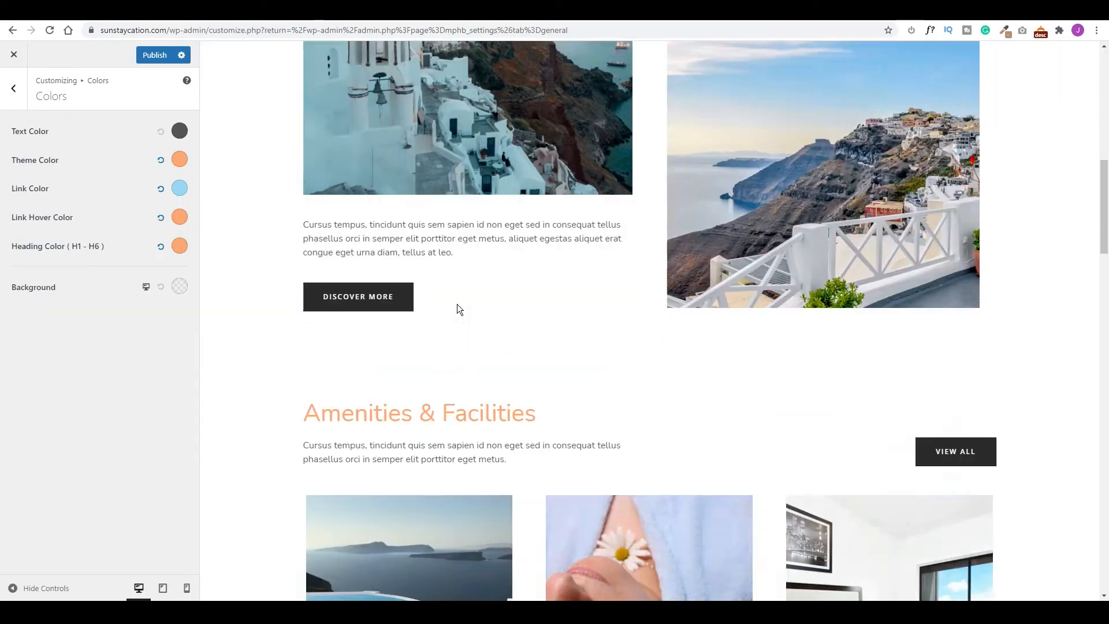
pyautogui.scroll(-20, 457, 305)
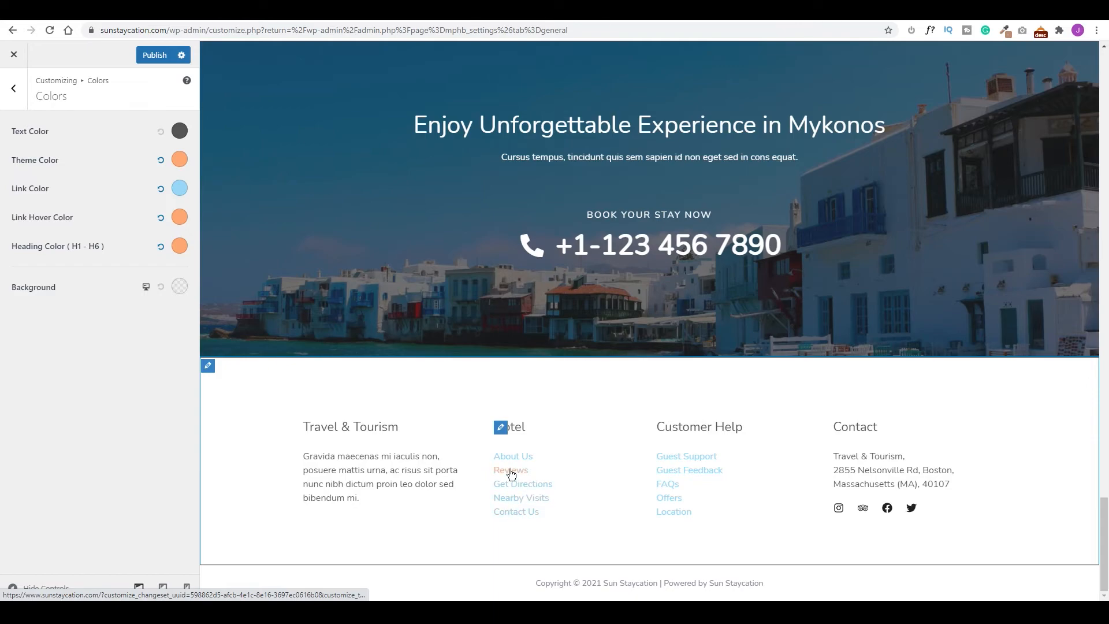
pyautogui.scroll(20, 504, 356)
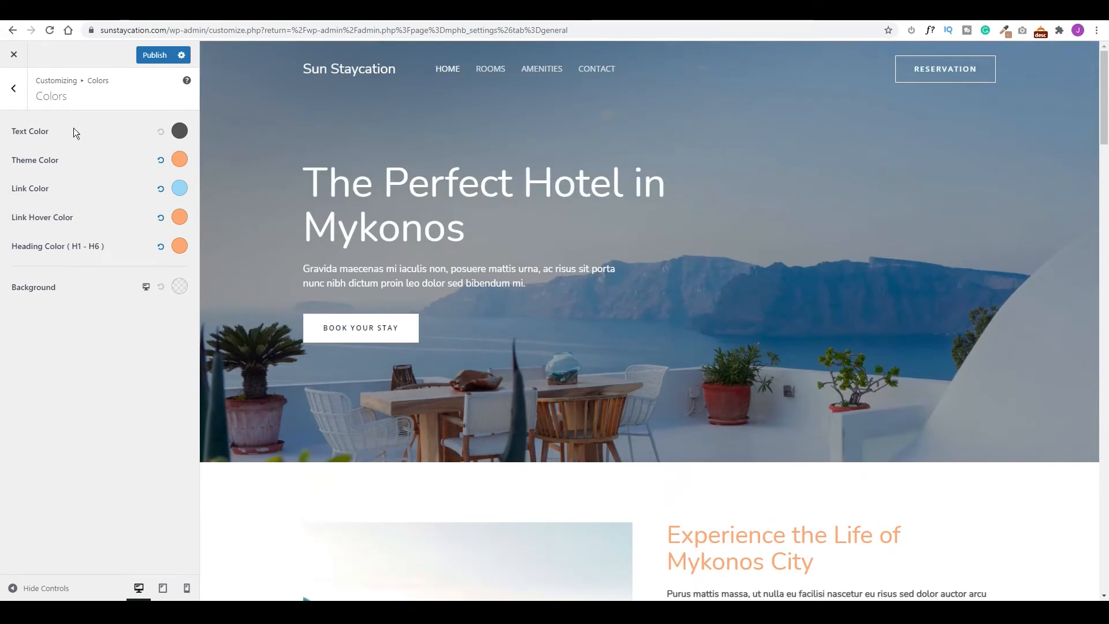
# Give the buttons a sandy orange #ffa973 background and border colour.
pyautogui.click(13, 89)
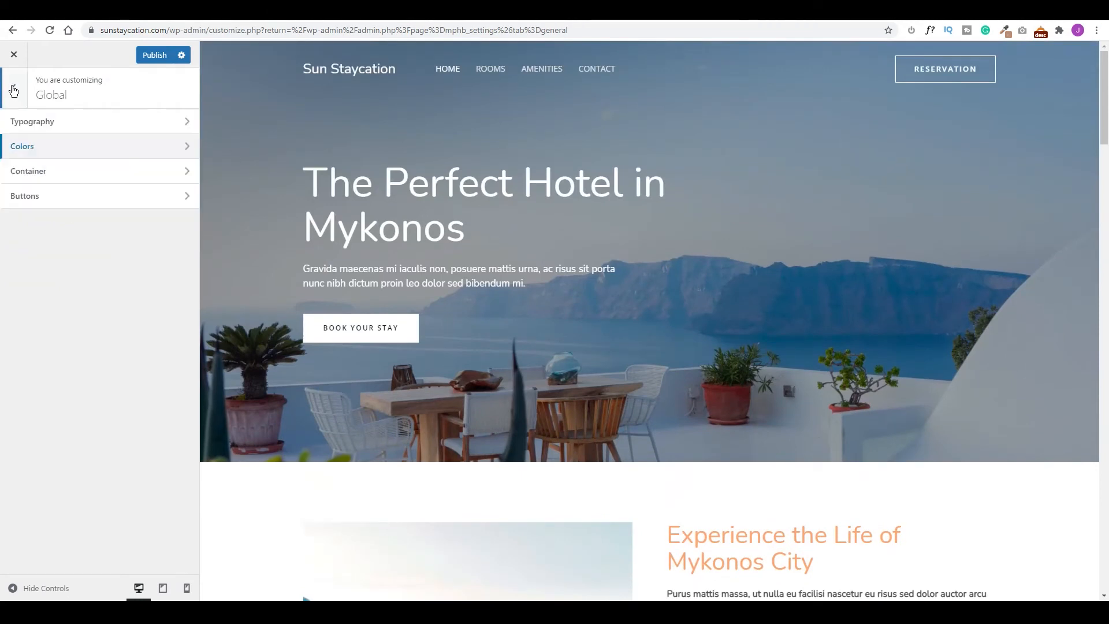
pyautogui.click(72, 206)
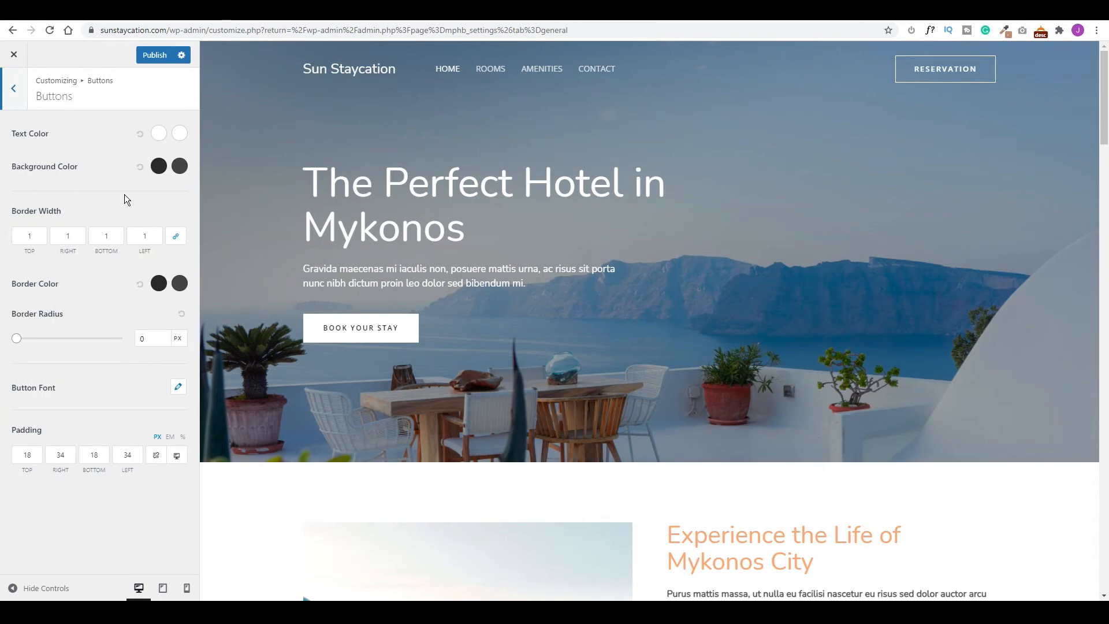
pyautogui.click(160, 167)
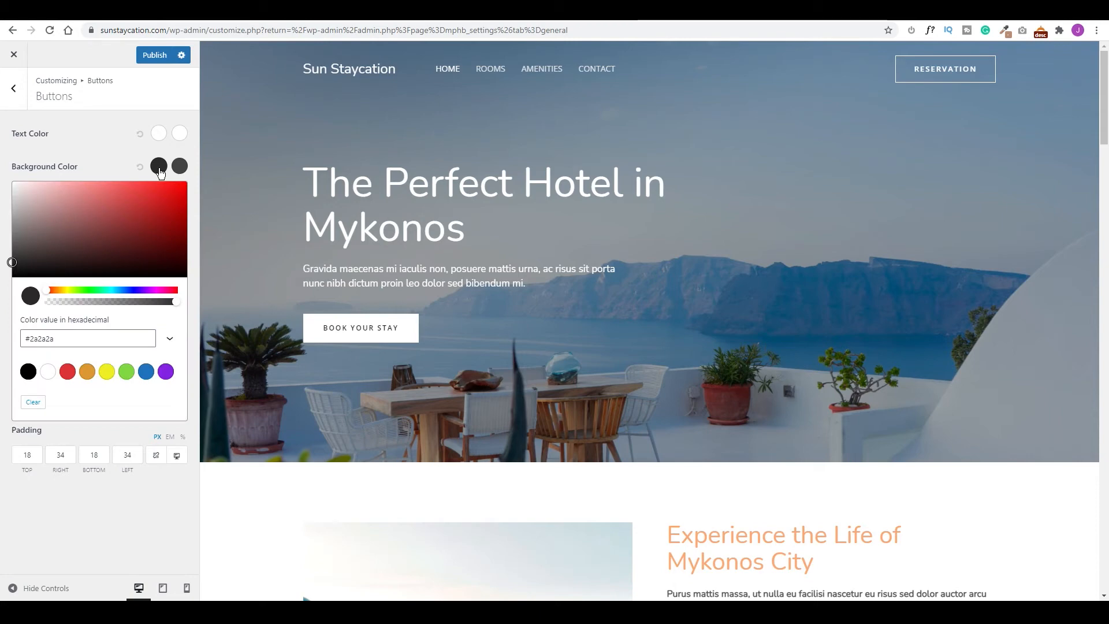
pyautogui.click(283, 11)
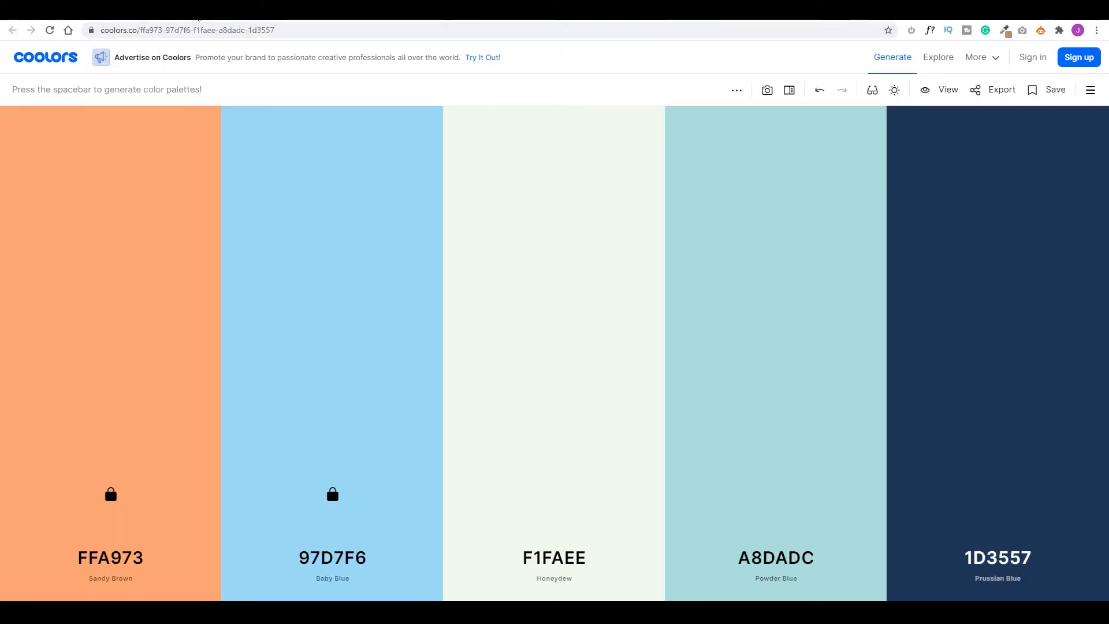
pyautogui.click(113, 463)
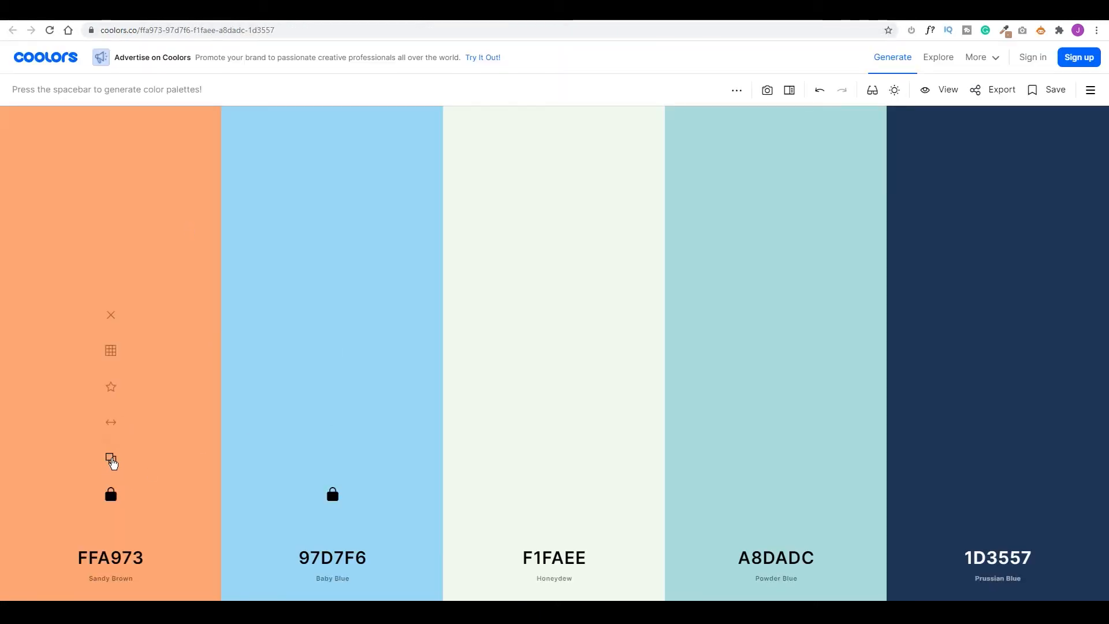
pyautogui.click(837, 11)
pyautogui.moveTo(54, 340); pyautogui.dragTo(33, 338)
pyautogui.hotkey('ctrl', 'v')
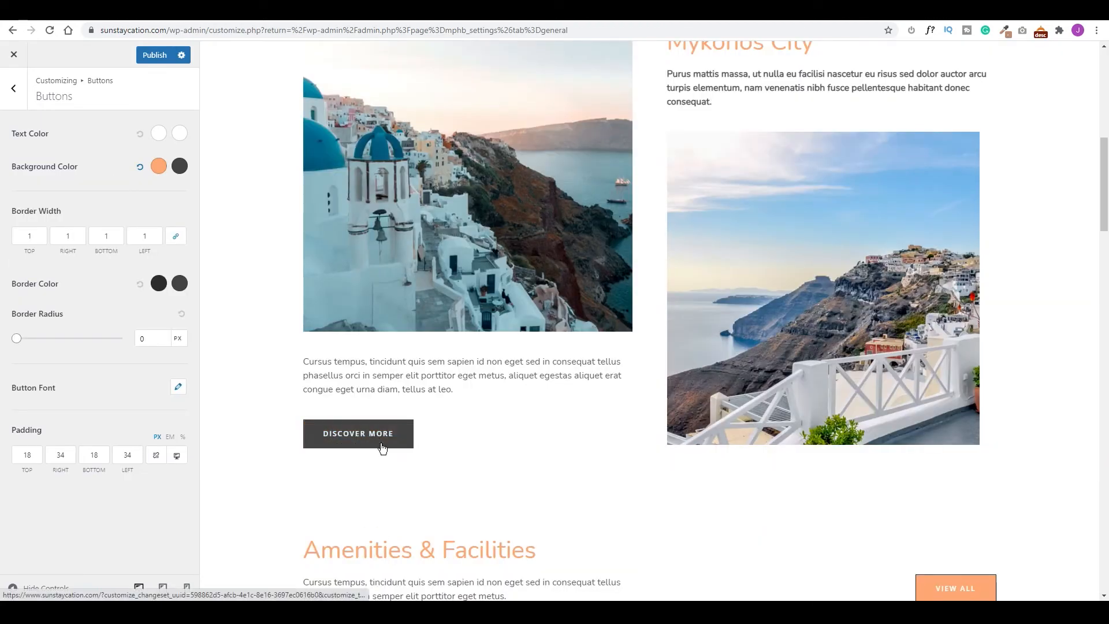
pyautogui.click(158, 285)
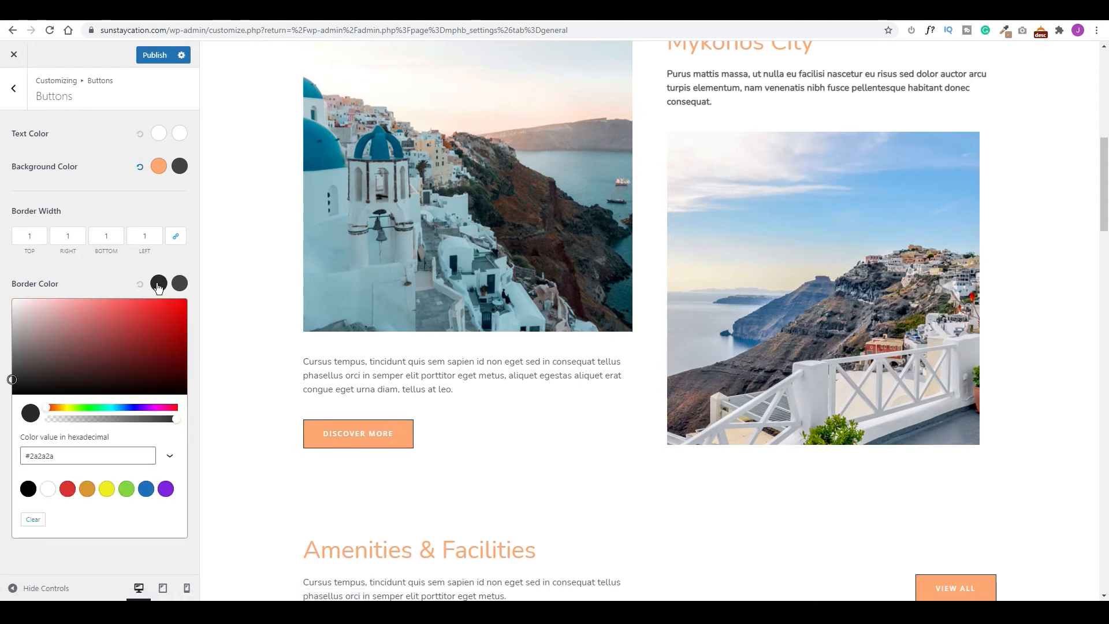
pyautogui.doubleClick(34, 456)
pyautogui.hotkey('ctrl', 'v')
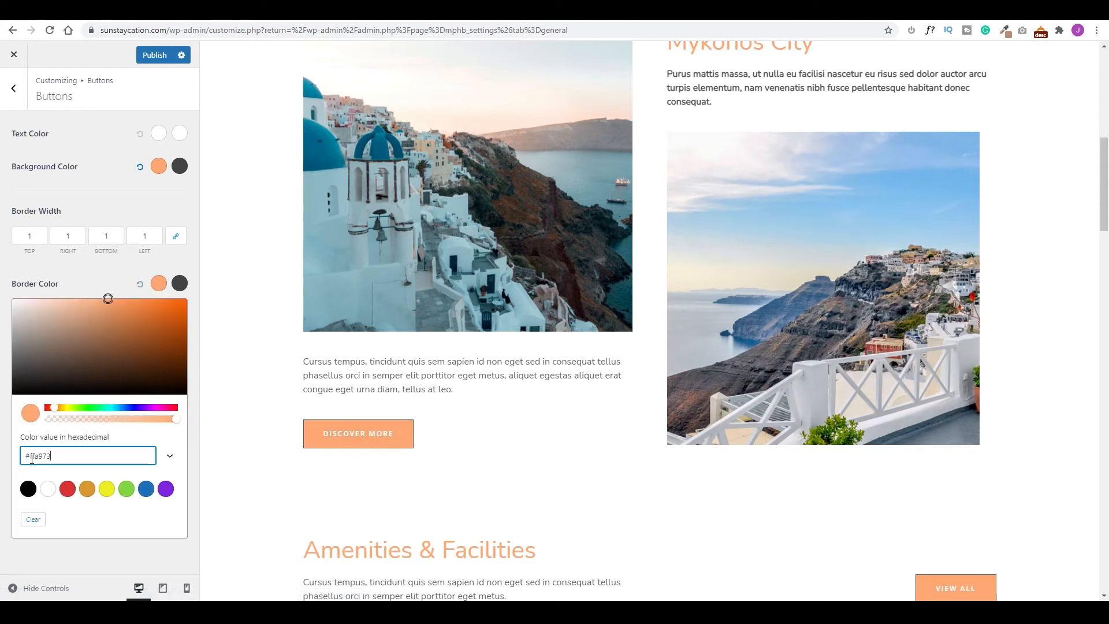
pyautogui.click(263, 400)
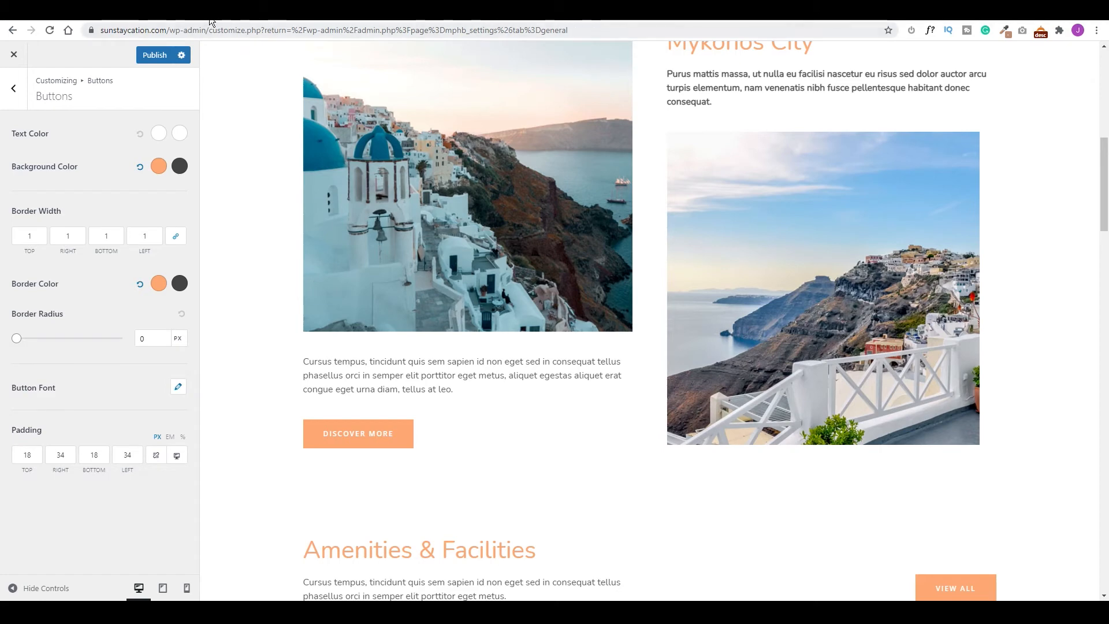
# Set the button hover background to baby blue 97D7F6.
pyautogui.click(178, 167)
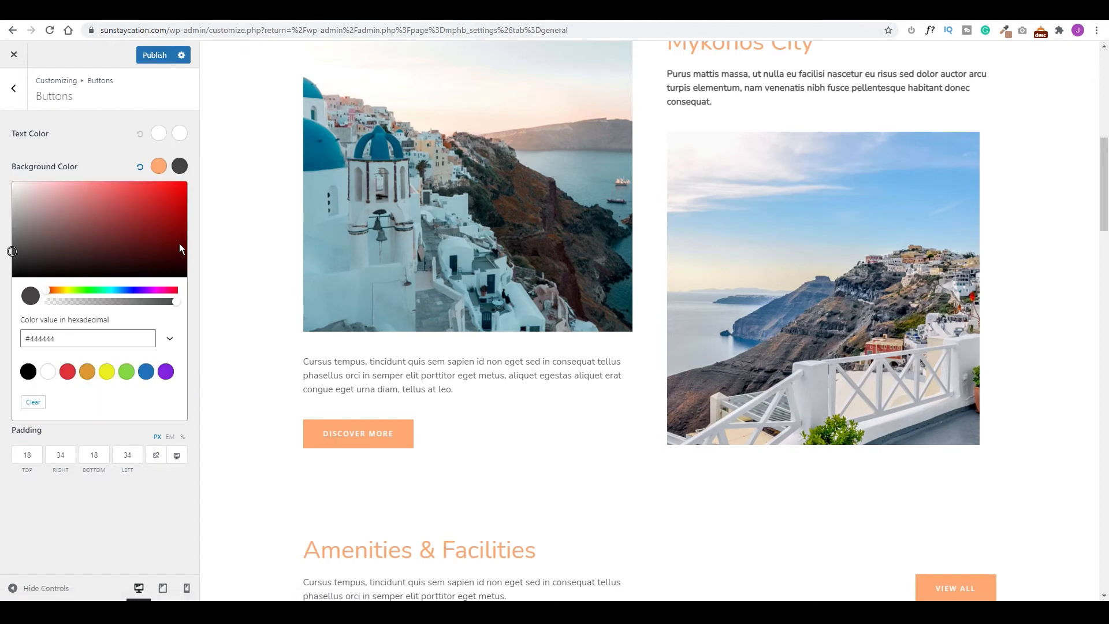
pyautogui.hotkey('ctrl', 'v')
pyautogui.click(347, 456)
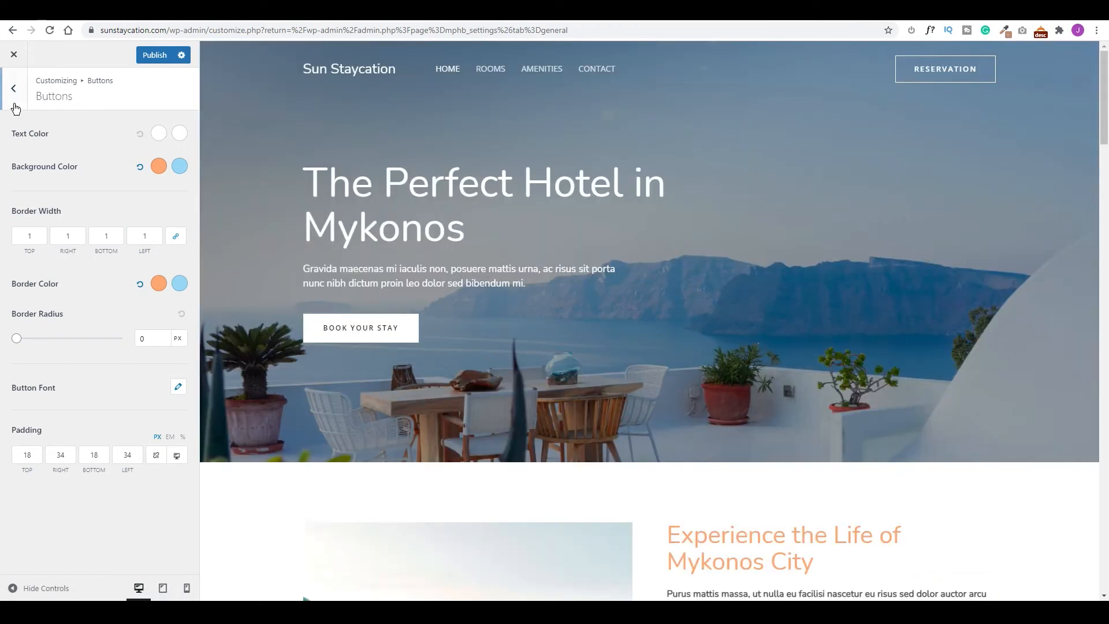
# Upload Sun-Staycation.png as the transparent header logo and set its width to 250 px.
pyautogui.click(14, 89)
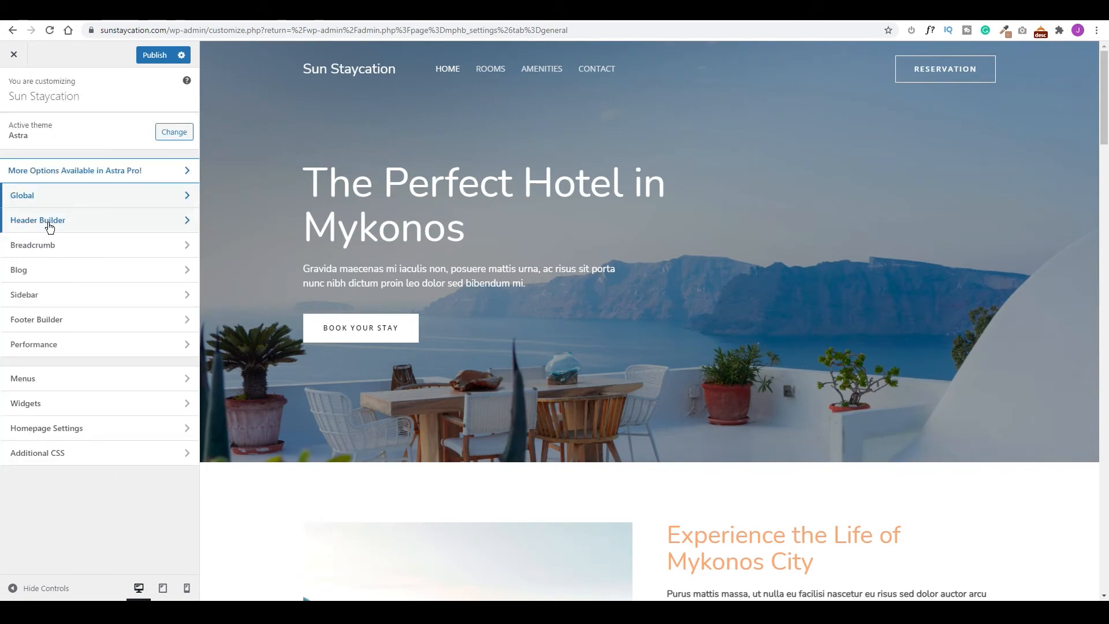
pyautogui.click(51, 225)
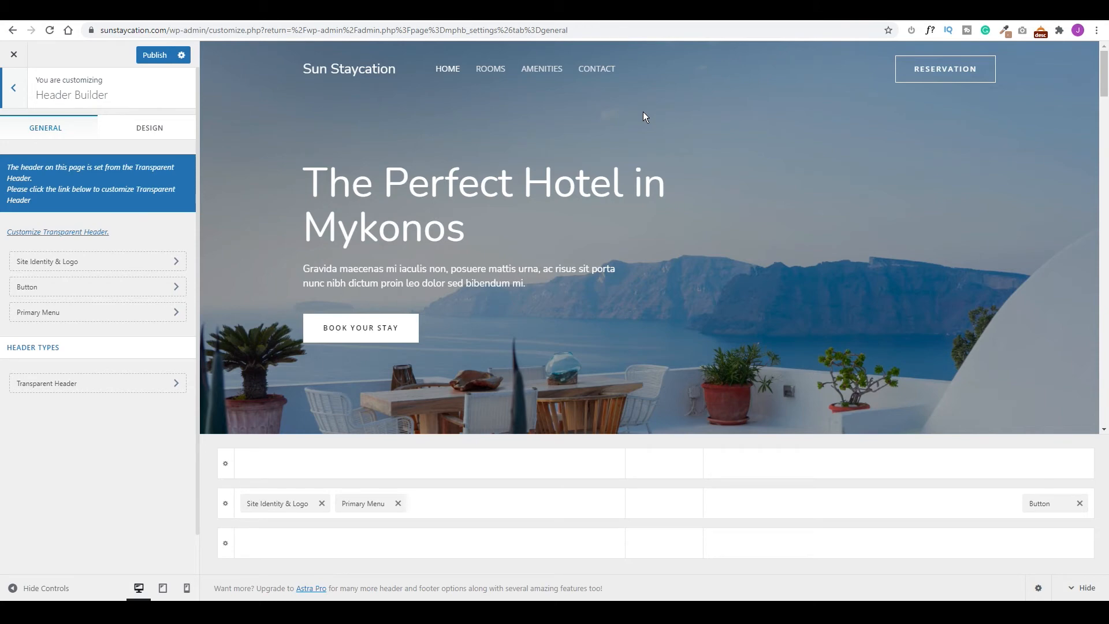
pyautogui.click(69, 233)
pyautogui.click(93, 340)
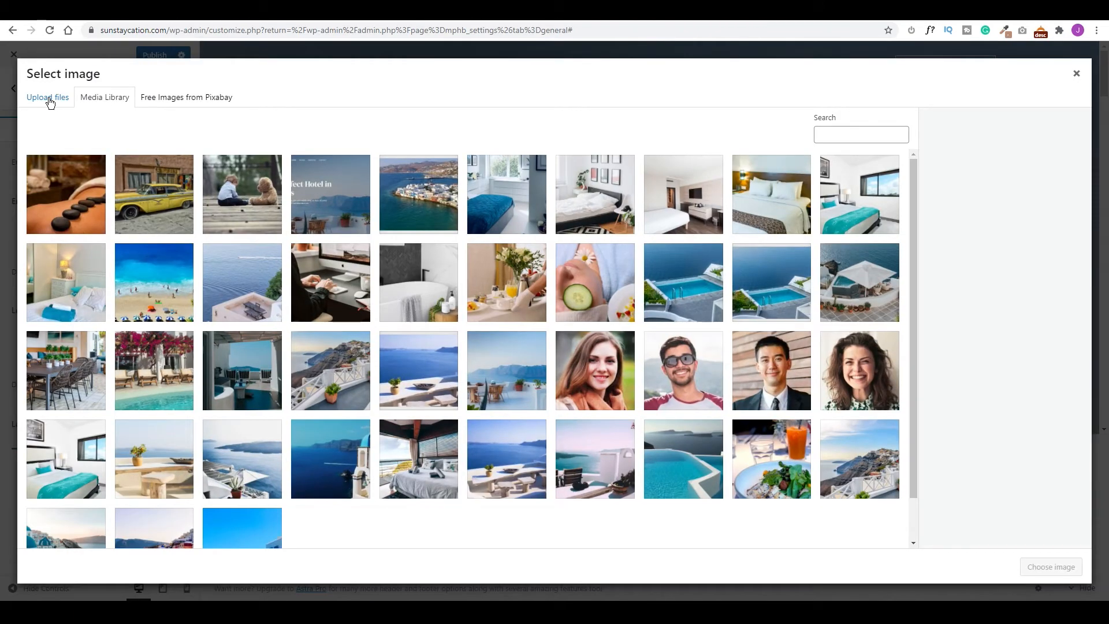
pyautogui.click(51, 98)
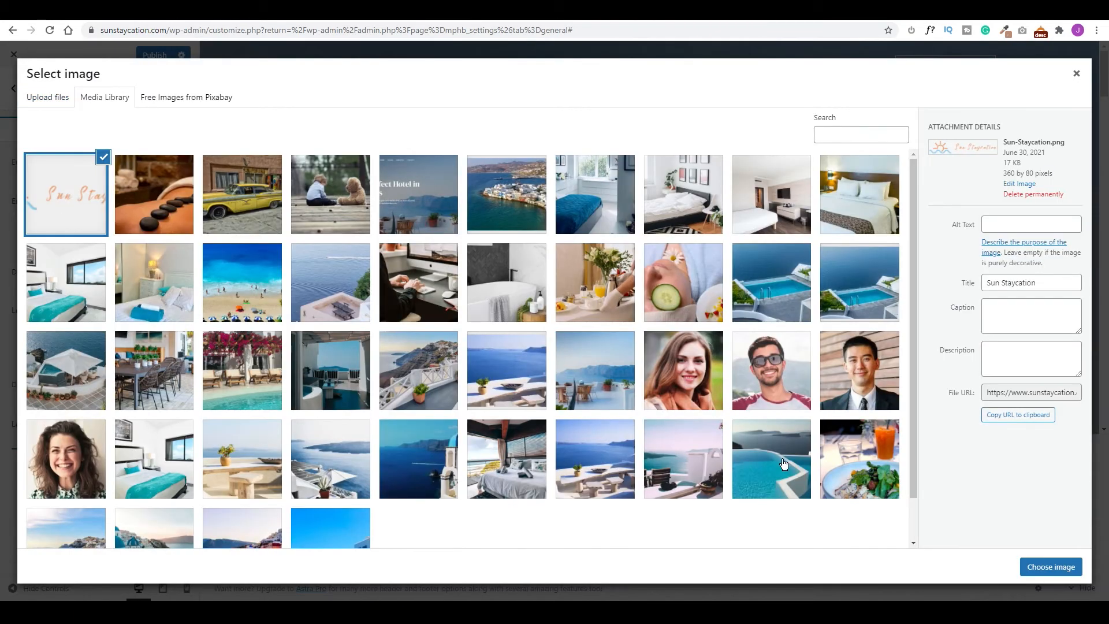
pyautogui.click(1041, 567)
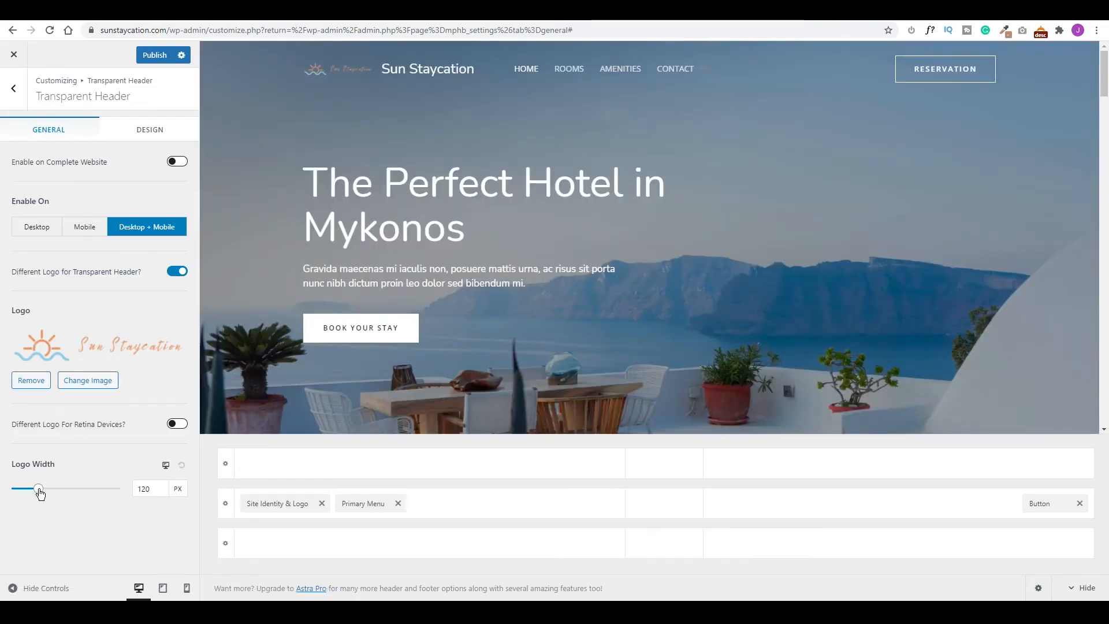
pyautogui.moveTo(40, 492); pyautogui.dragTo(58, 501)
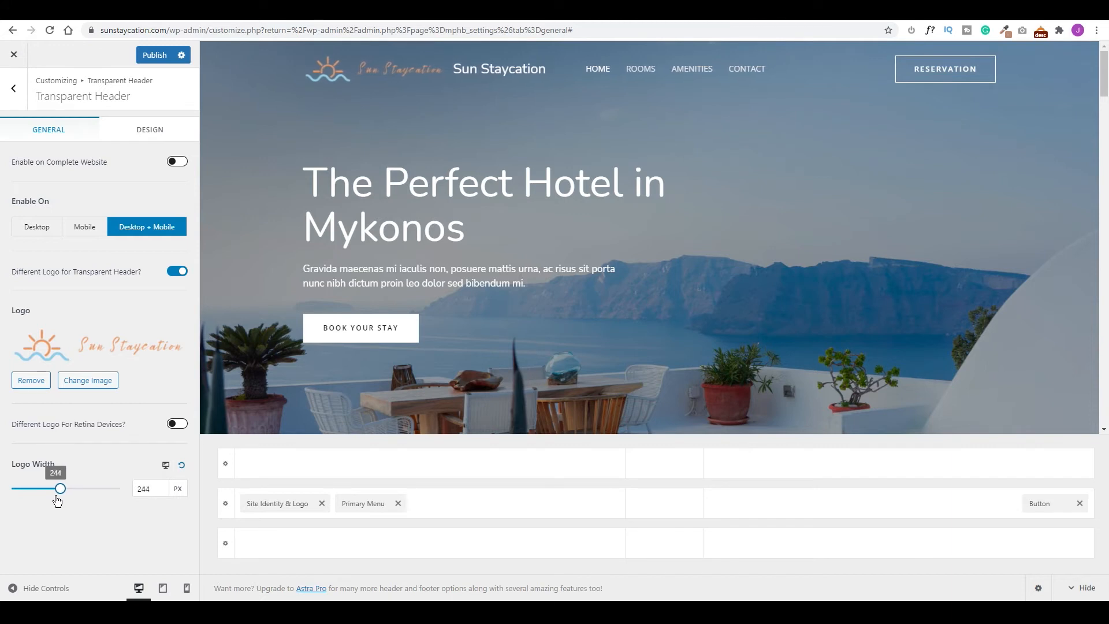
pyautogui.click(163, 494)
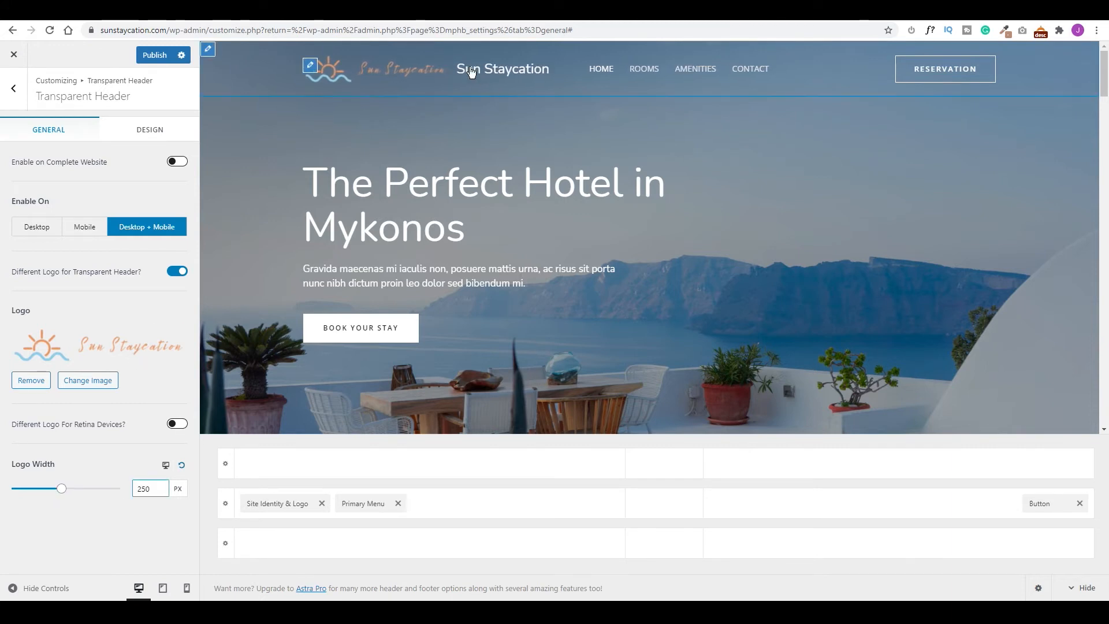
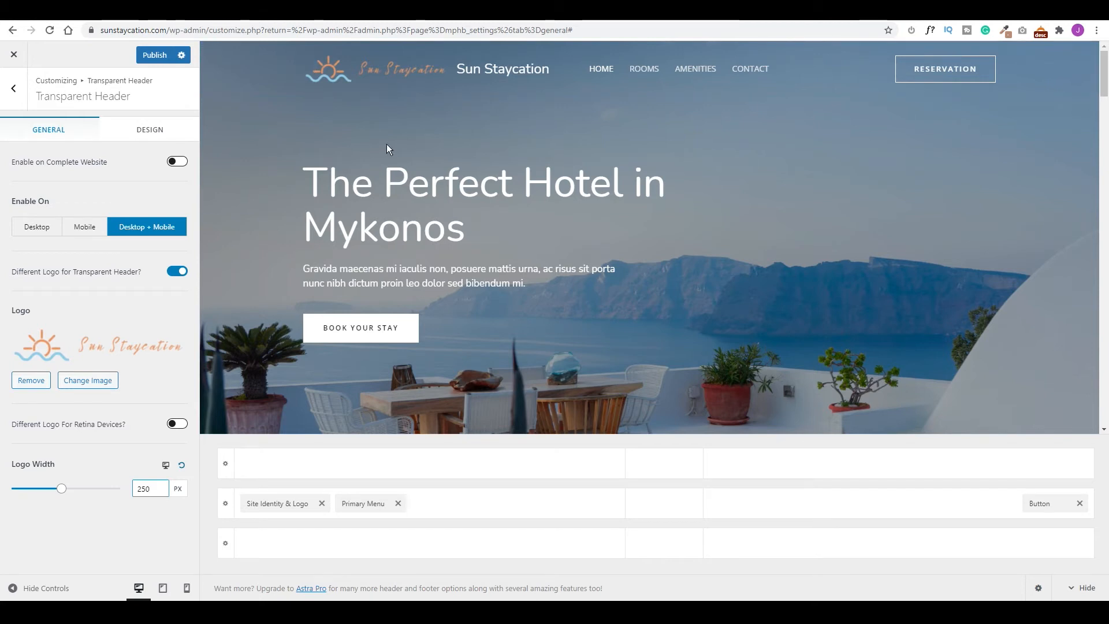
# Switch off Display Site Title in the Site Identity & Logo settings.
pyautogui.click(13, 87)
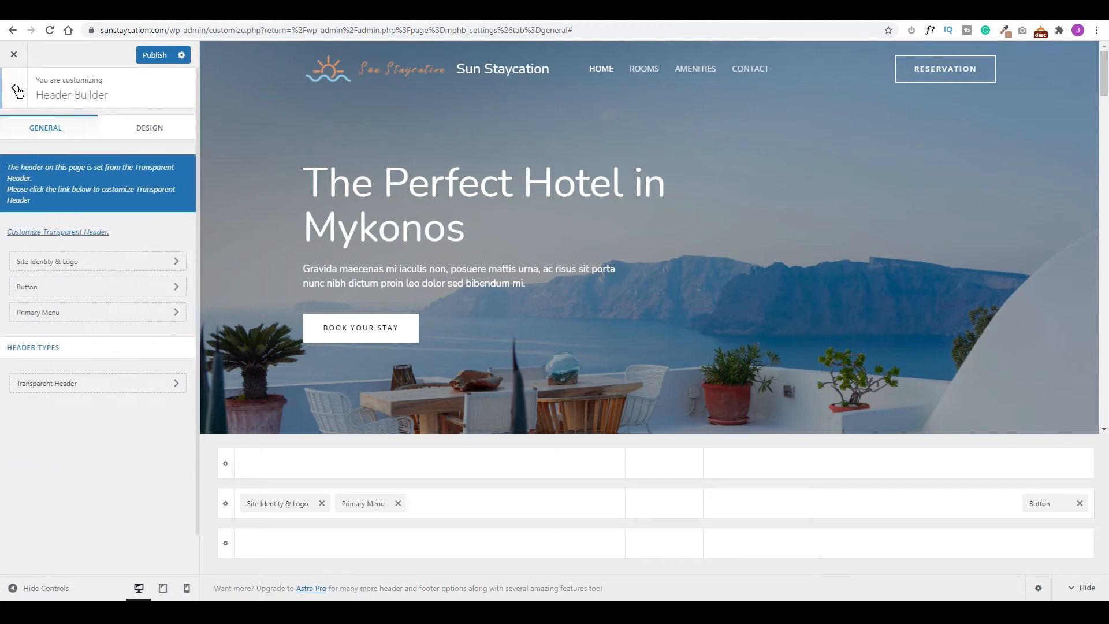
pyautogui.click(52, 268)
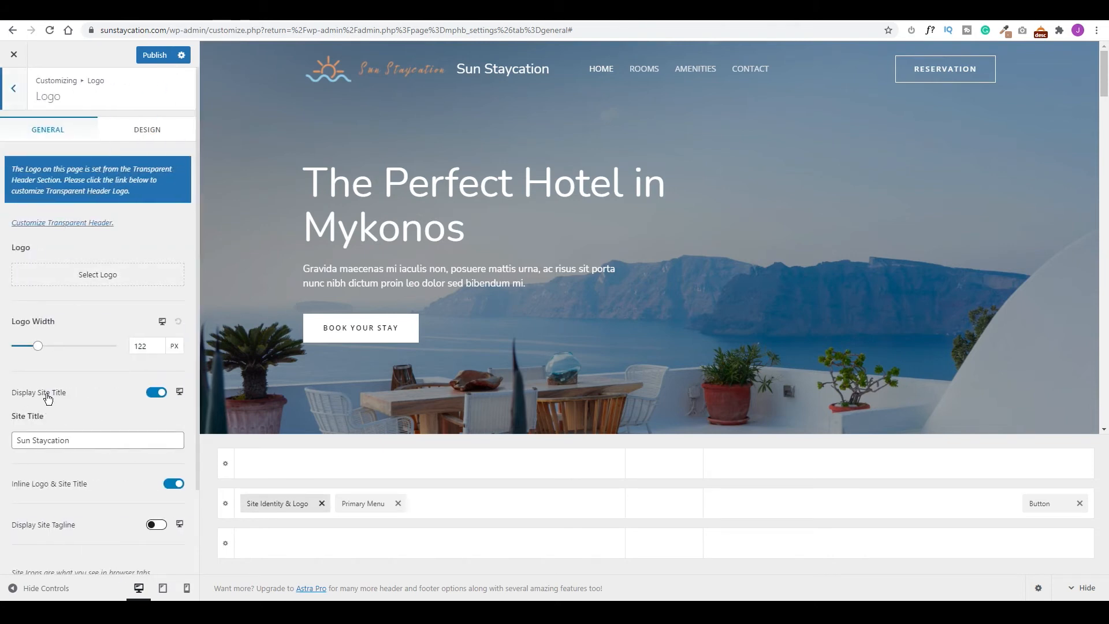
pyautogui.click(155, 393)
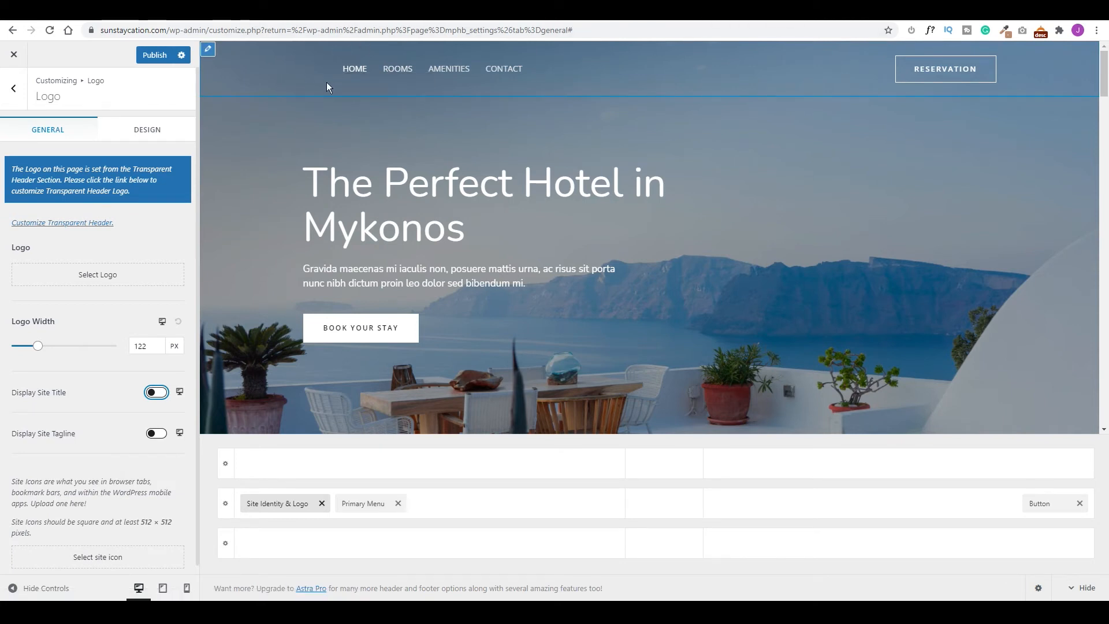
# Keep the separate transparent-header logo enabled and publish the header changes.
pyautogui.click(51, 224)
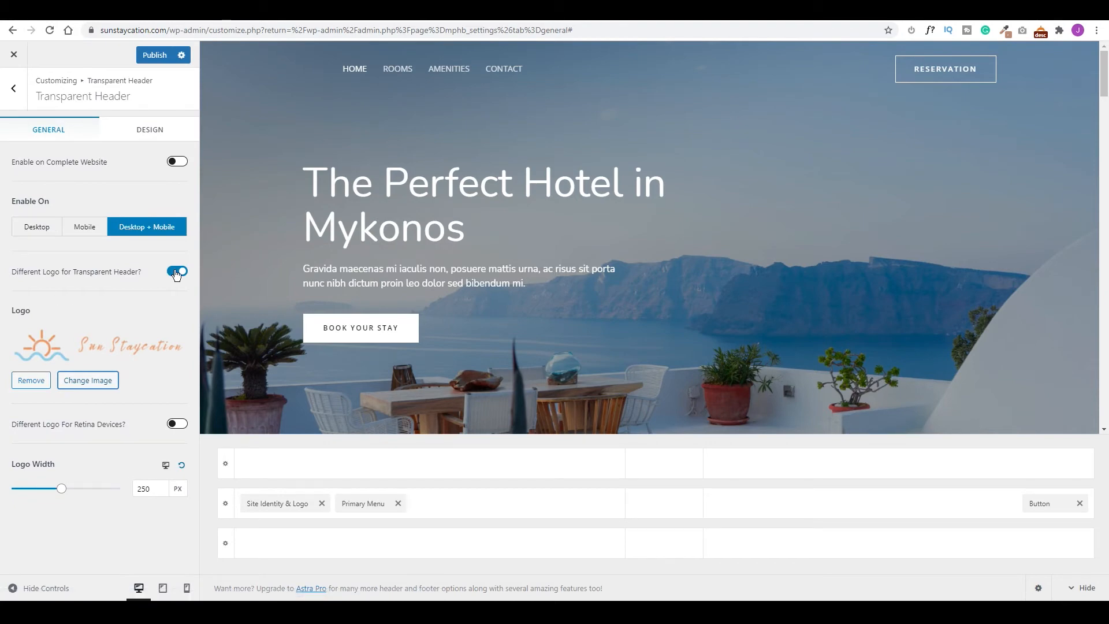
pyautogui.click(177, 273)
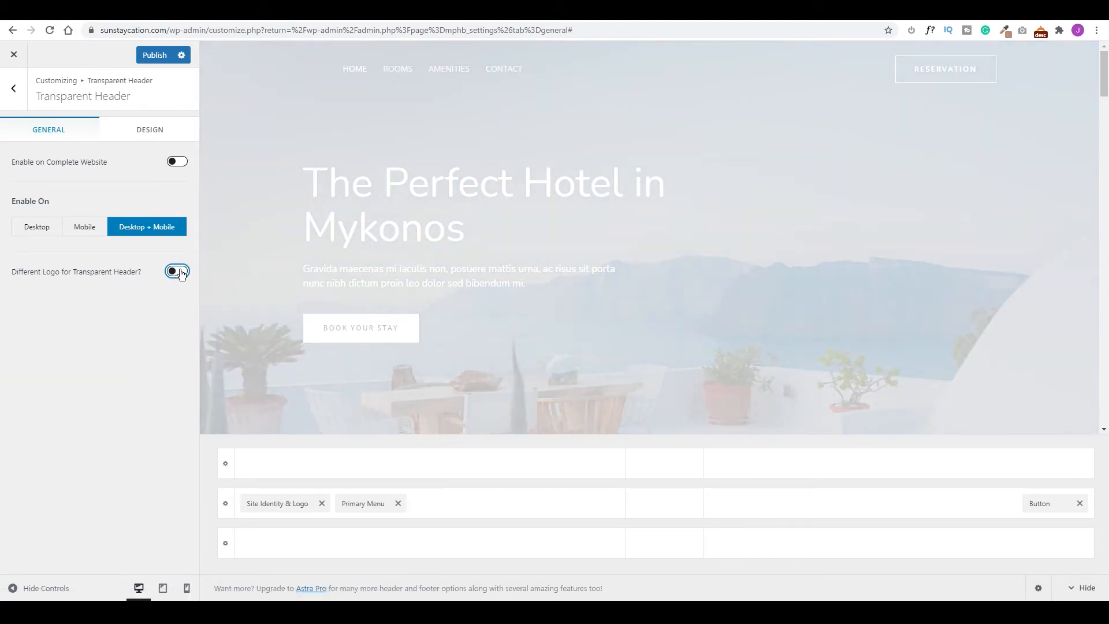
pyautogui.click(178, 272)
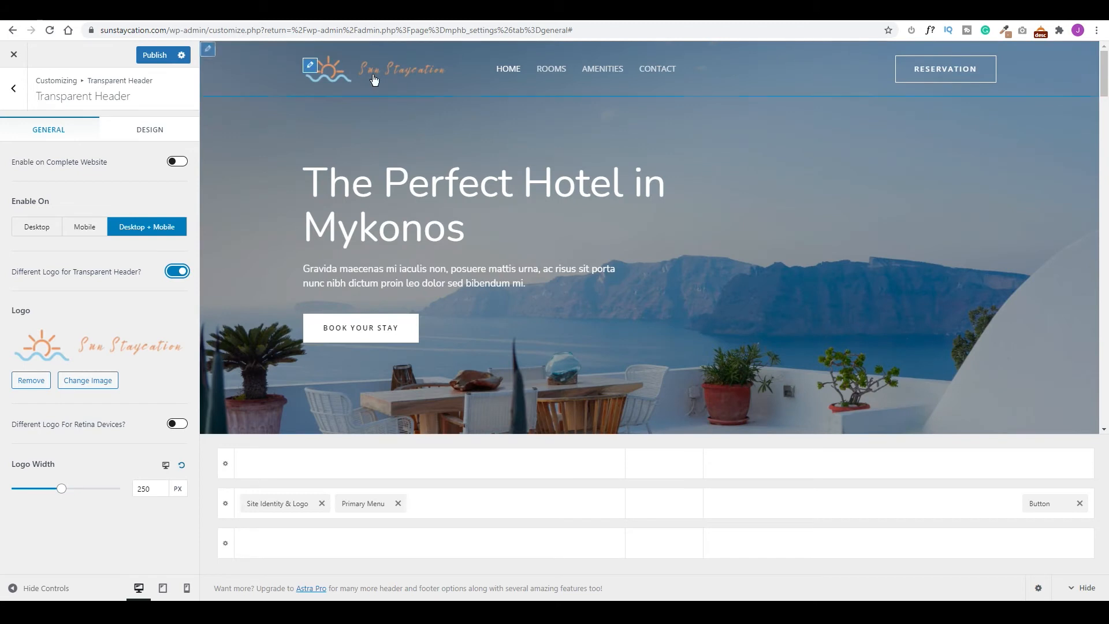
pyautogui.click(155, 56)
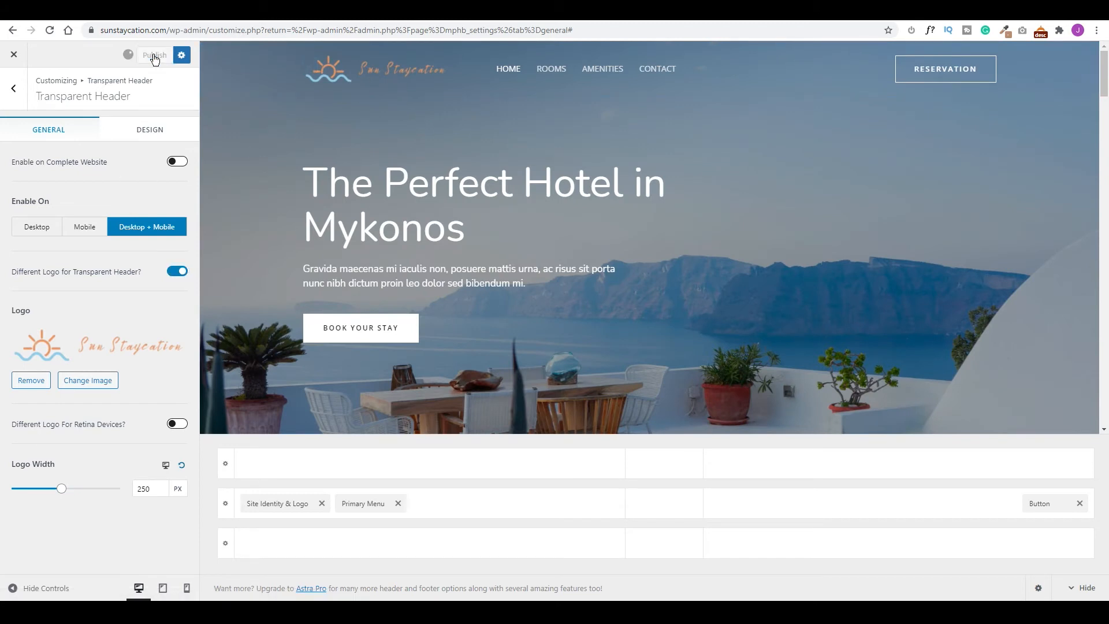
pyautogui.click(16, 91)
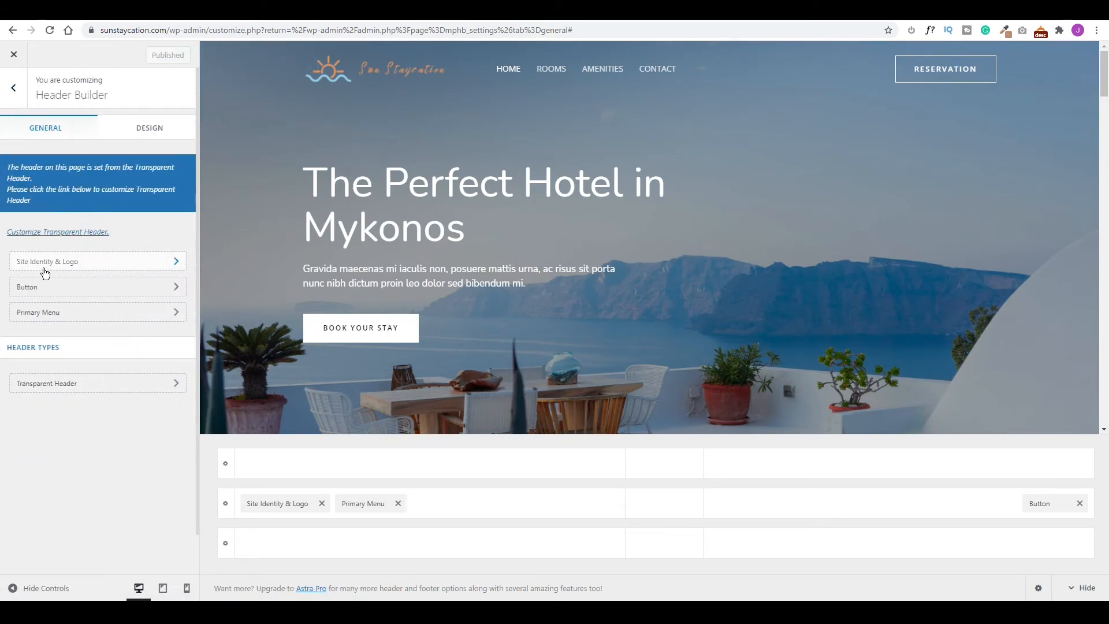
# Set the sun image as the site icon, publish, and preview at tablet width.
pyautogui.click(71, 262)
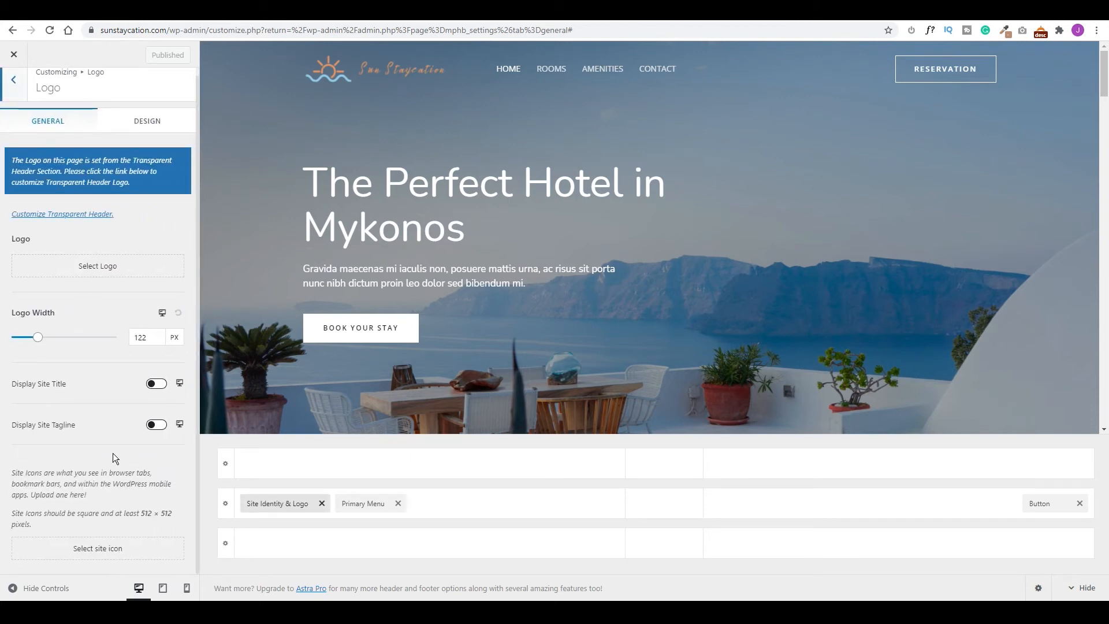
pyautogui.click(107, 553)
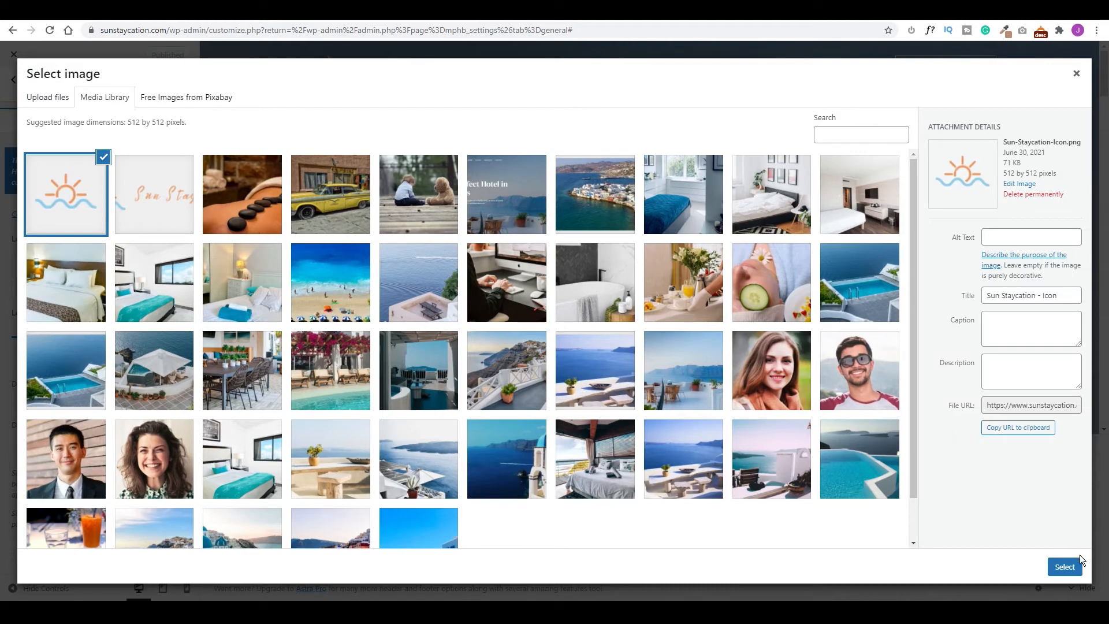
pyautogui.click(1070, 567)
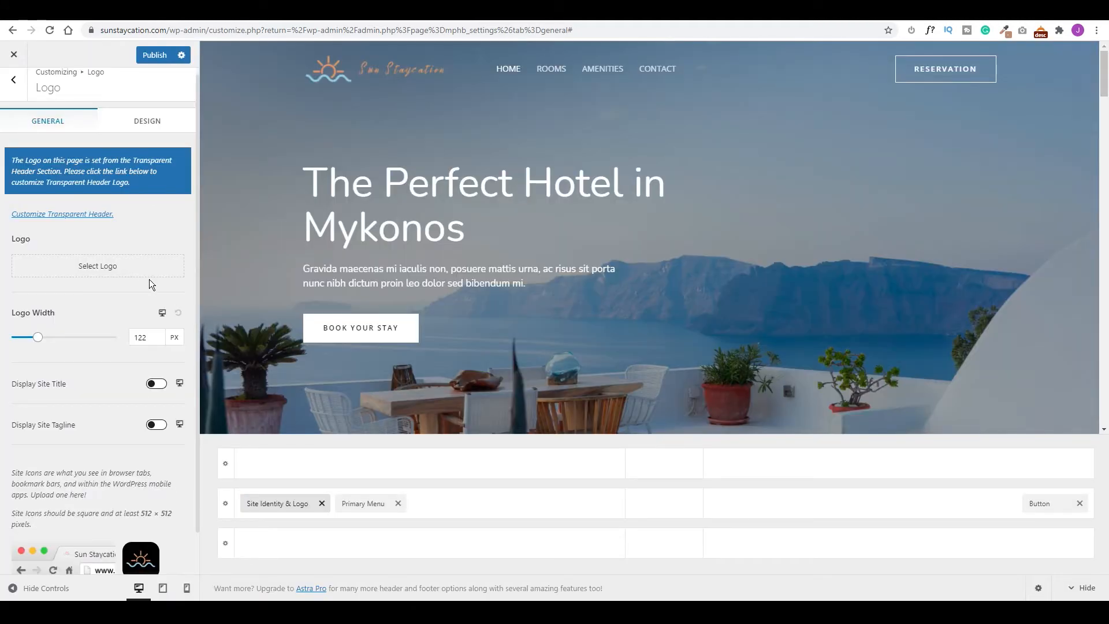
pyautogui.click(155, 55)
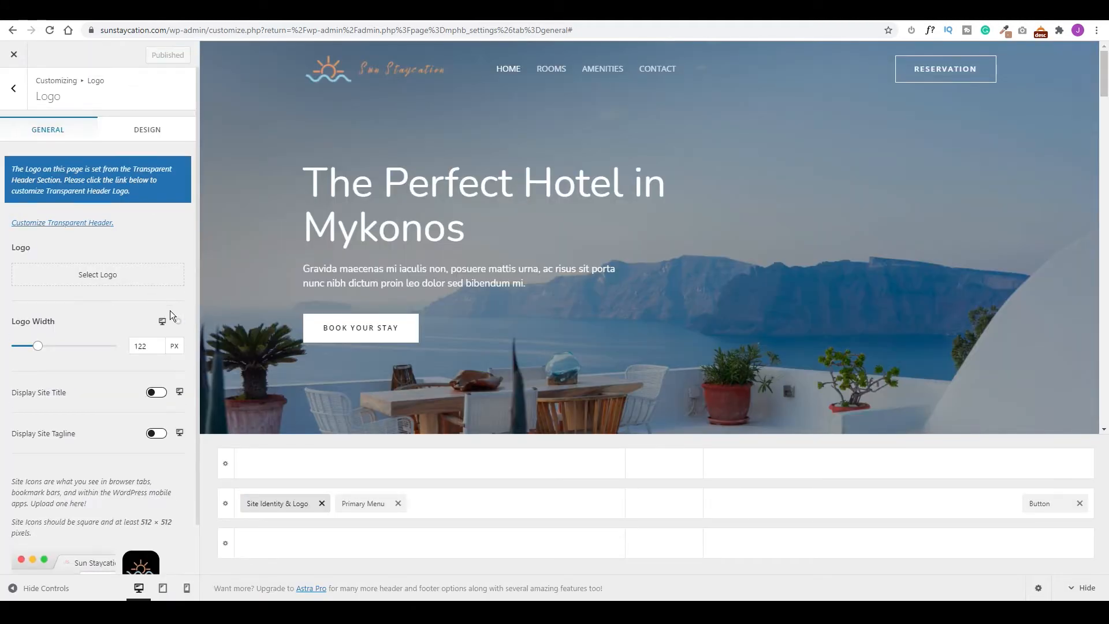
pyautogui.scroll(-1, 117, 356)
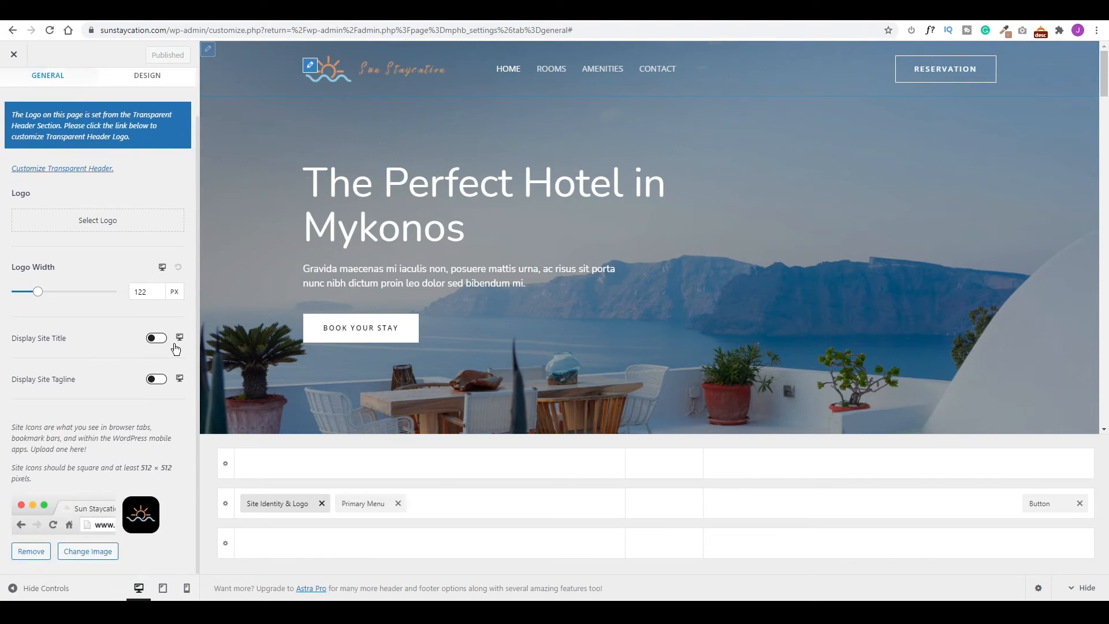
pyautogui.click(164, 589)
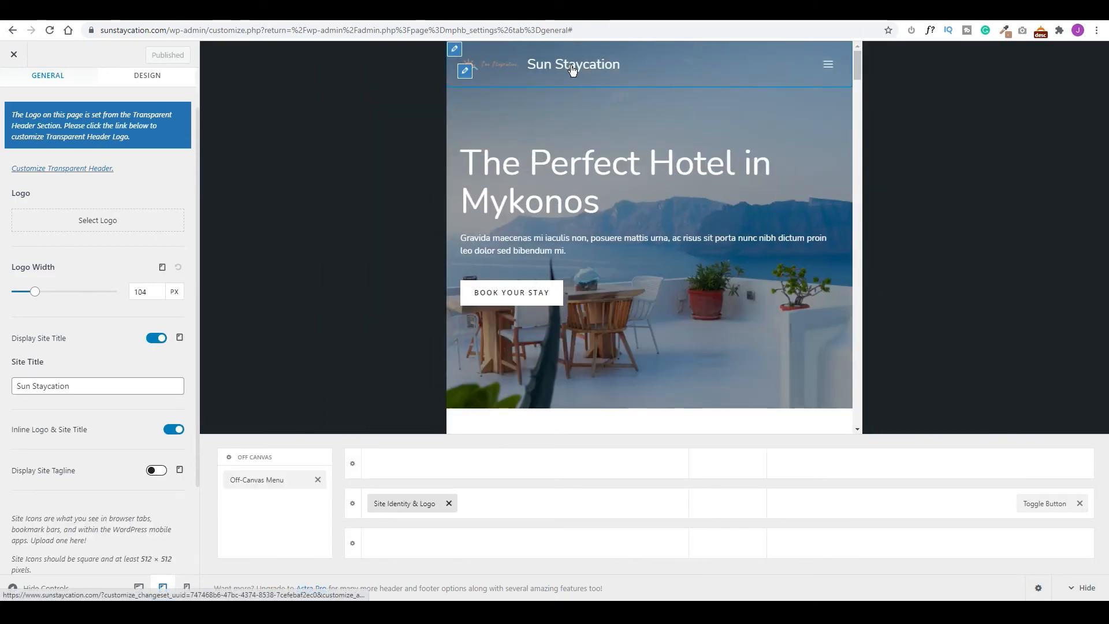
# On tablet, hide the site title and use the uncropped Sun Staycation logo at 250 px.
pyautogui.click(157, 339)
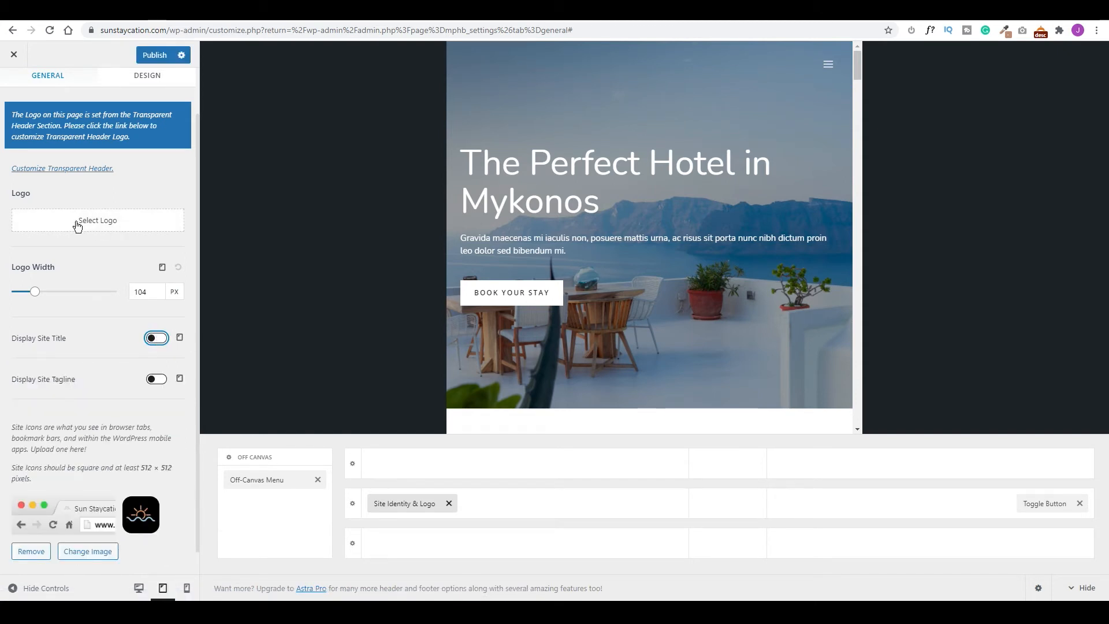
pyautogui.click(101, 223)
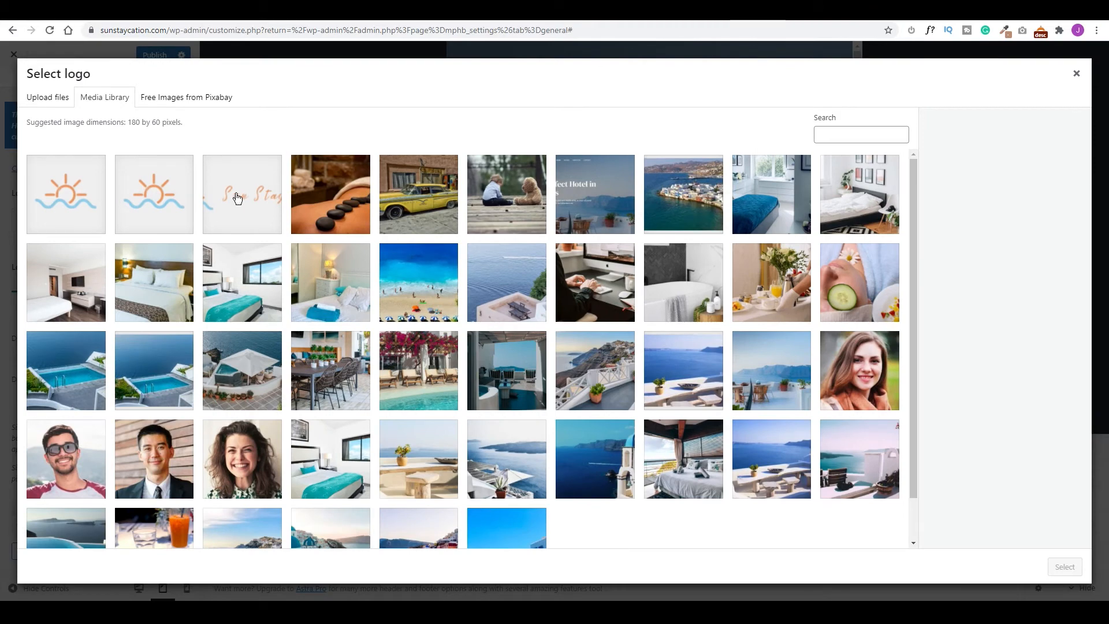
pyautogui.click(237, 198)
pyautogui.click(1064, 567)
pyautogui.click(982, 566)
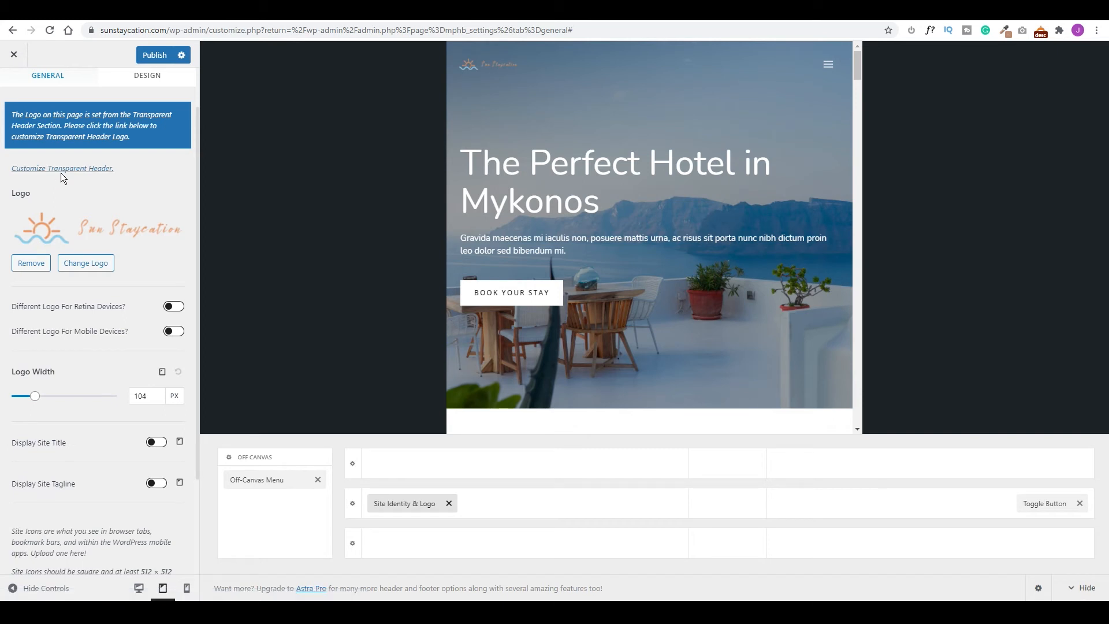
pyautogui.moveTo(35, 396); pyautogui.dragTo(60, 398)
pyautogui.moveTo(151, 394); pyautogui.dragTo(140, 394)
pyautogui.write('40')
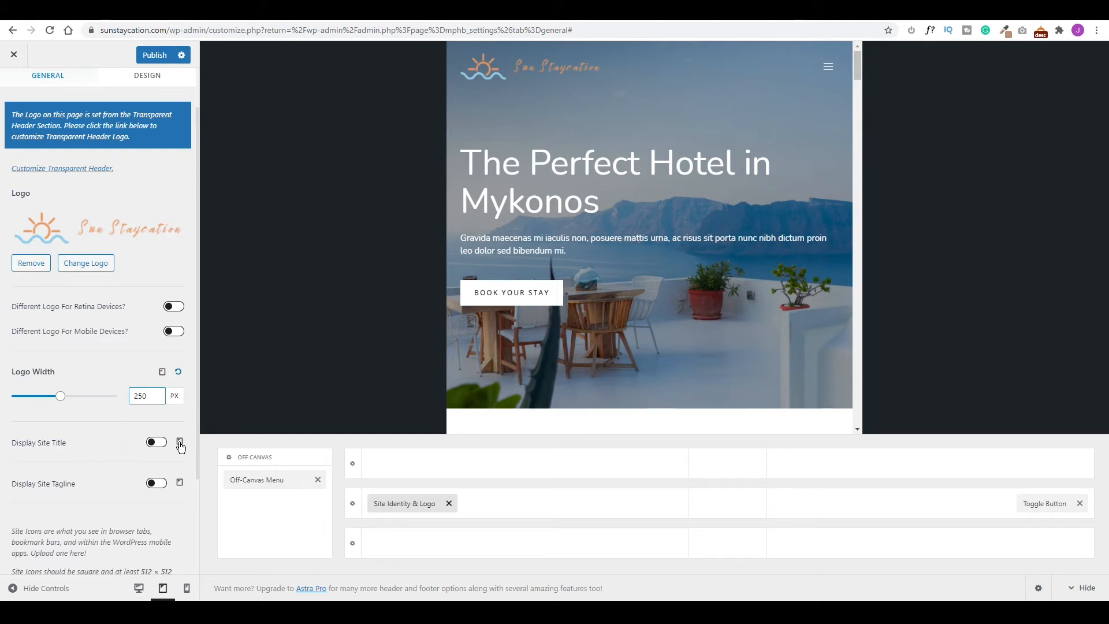
# On mobile, hide the site title, set the logo width to 150 px, and check the menu.
pyautogui.click(186, 588)
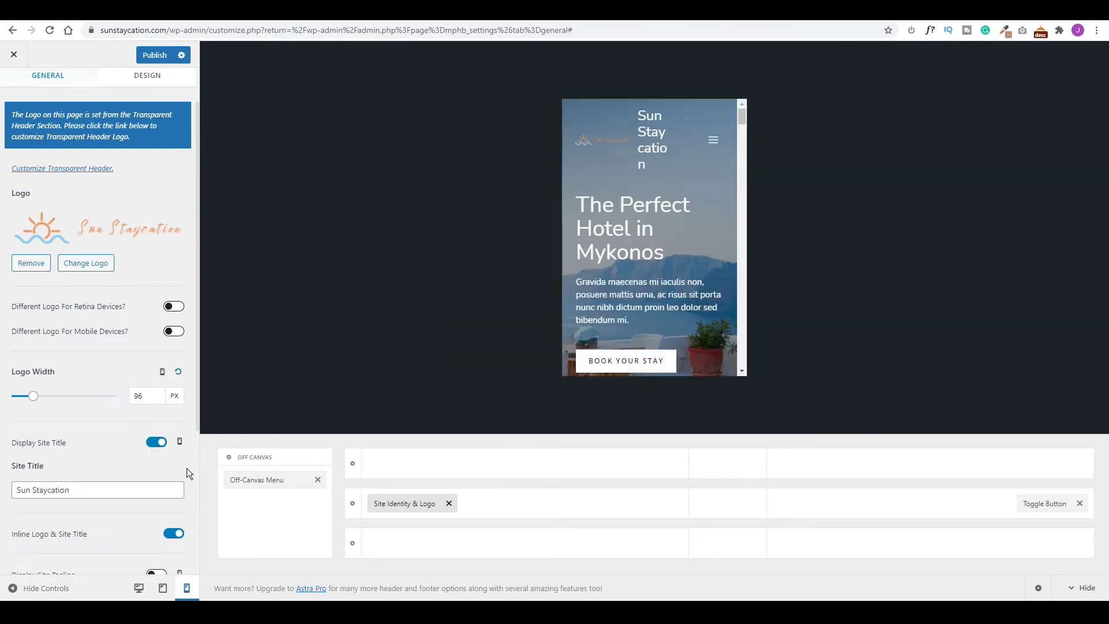
pyautogui.click(155, 443)
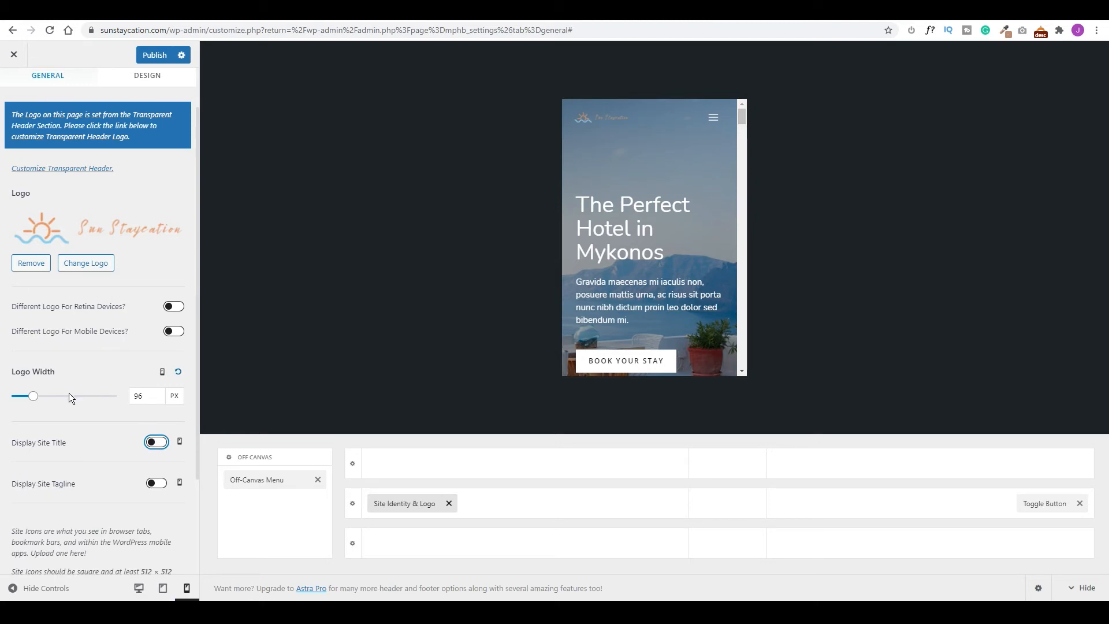
pyautogui.moveTo(147, 396); pyautogui.dragTo(129, 395)
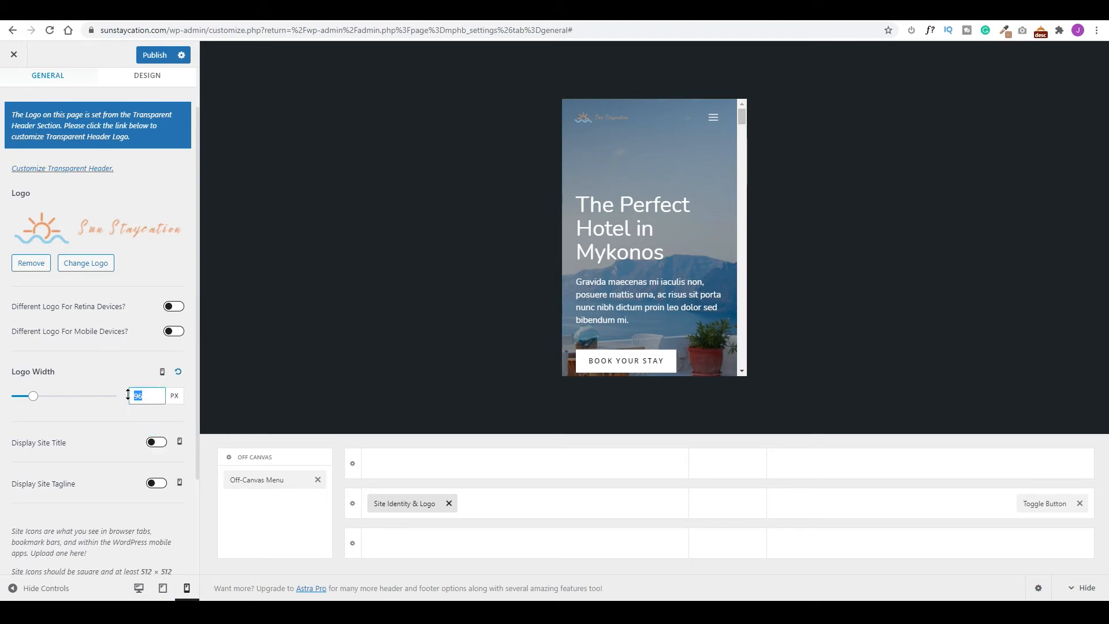
pyautogui.write('150')
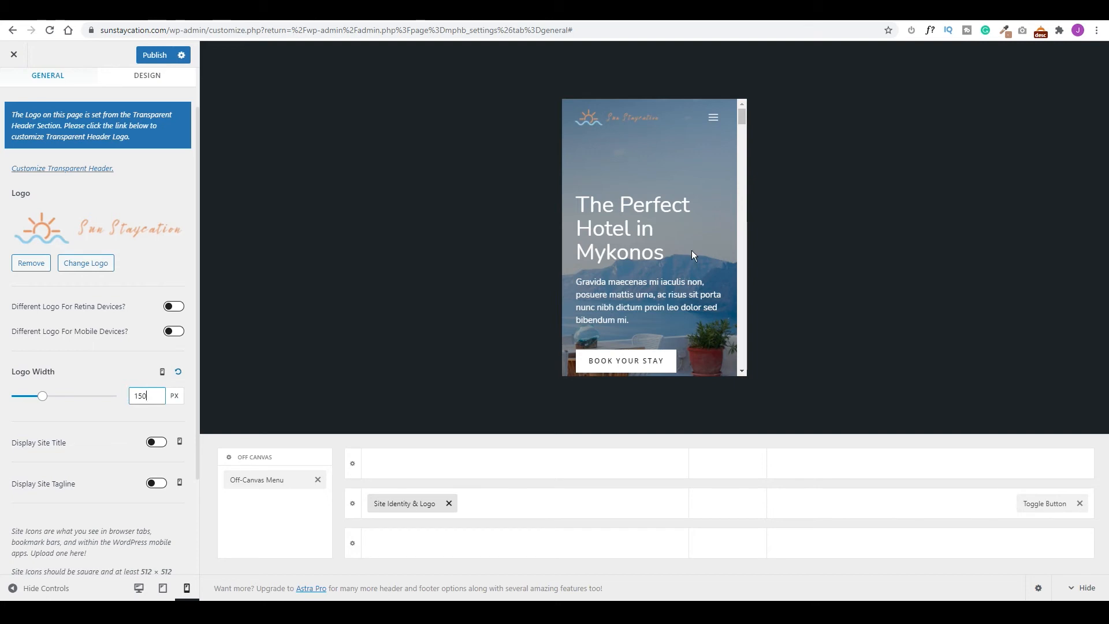
pyautogui.click(713, 118)
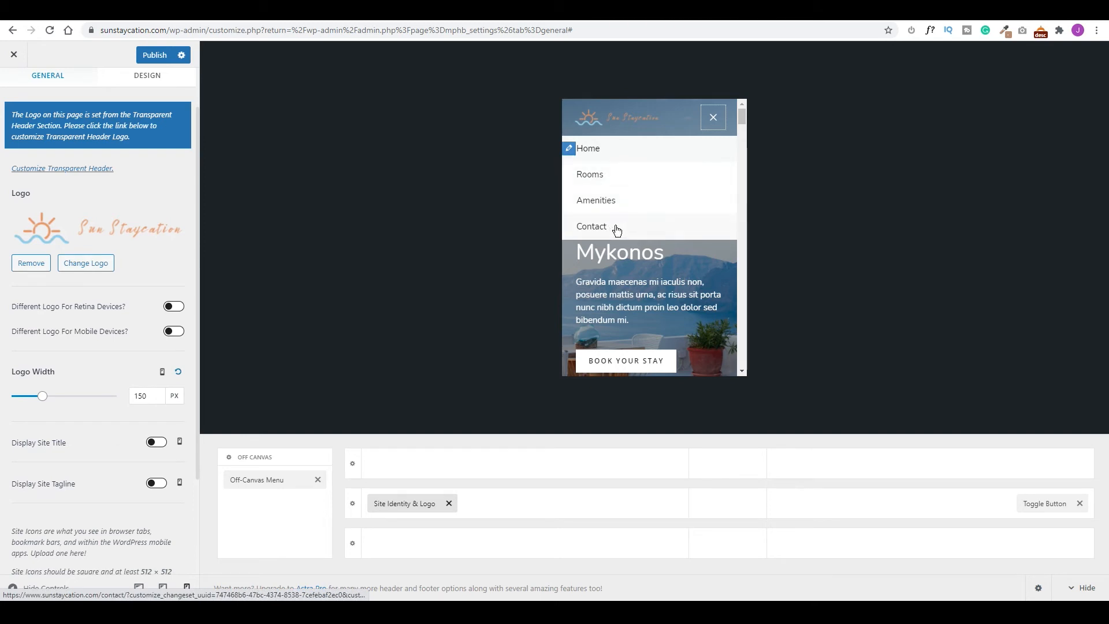
pyautogui.click(714, 119)
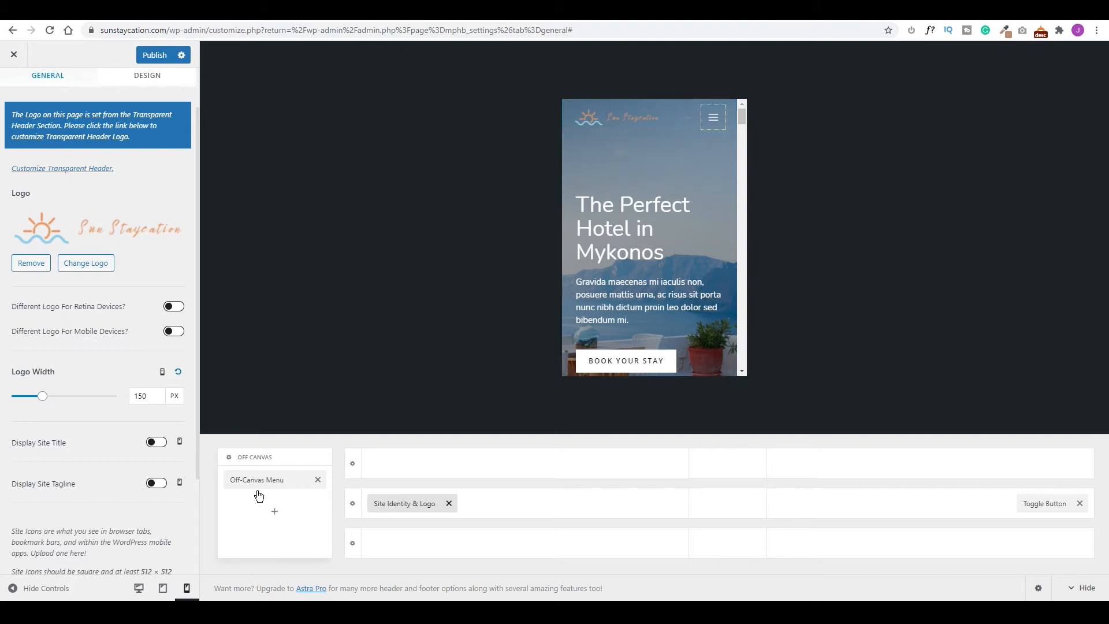
pyautogui.click(230, 458)
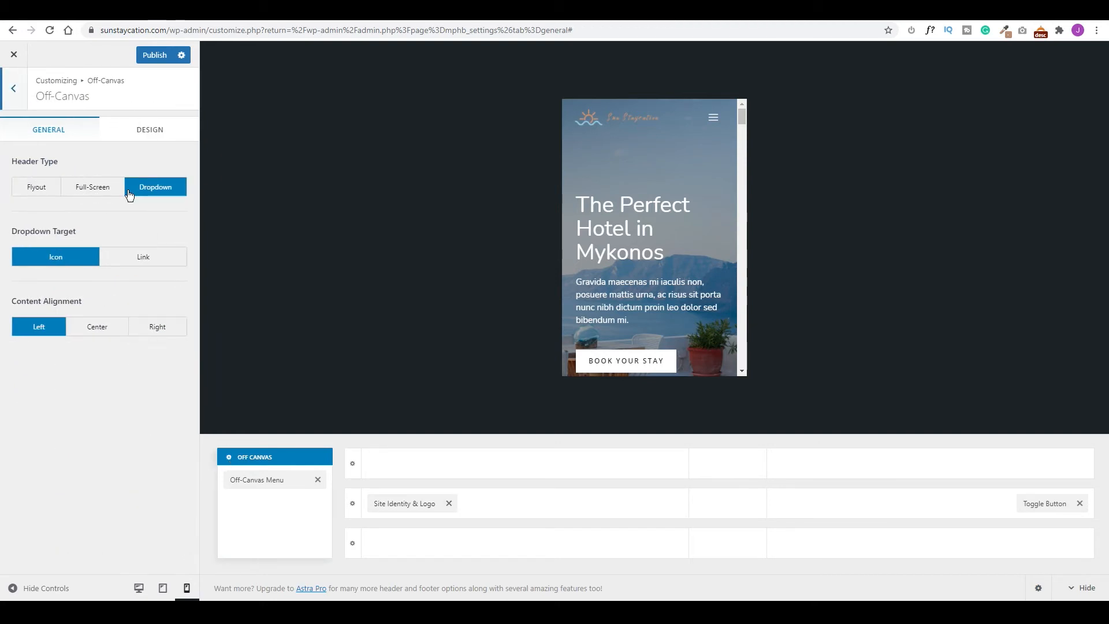
# Try full-screen and flyout mobile menu styles, then set the header type to Dropdown.
pyautogui.click(713, 119)
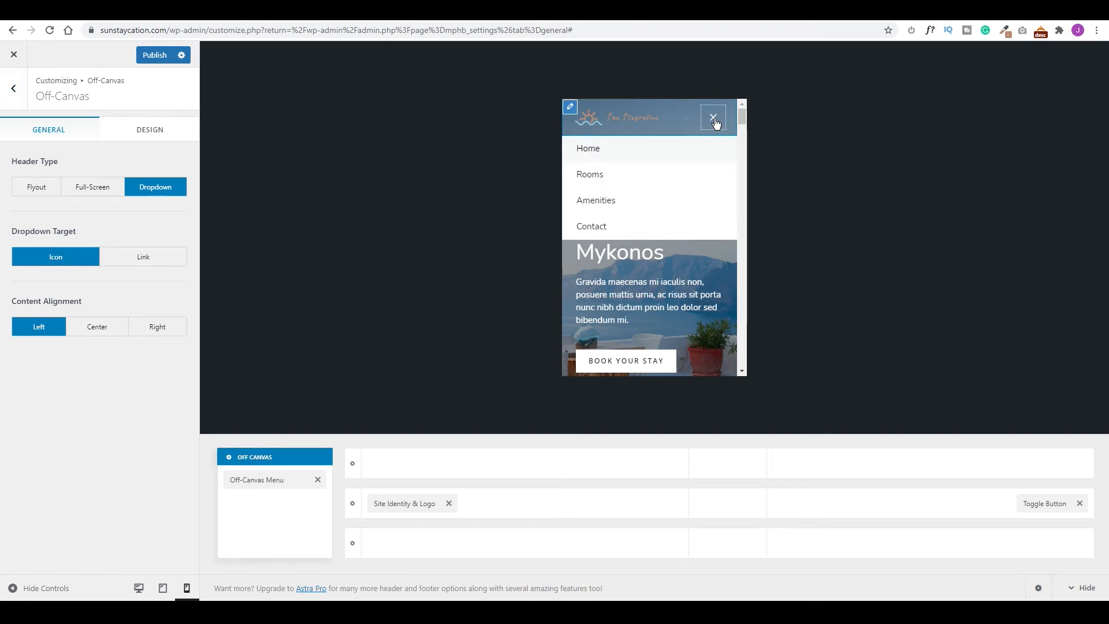
pyautogui.click(714, 120)
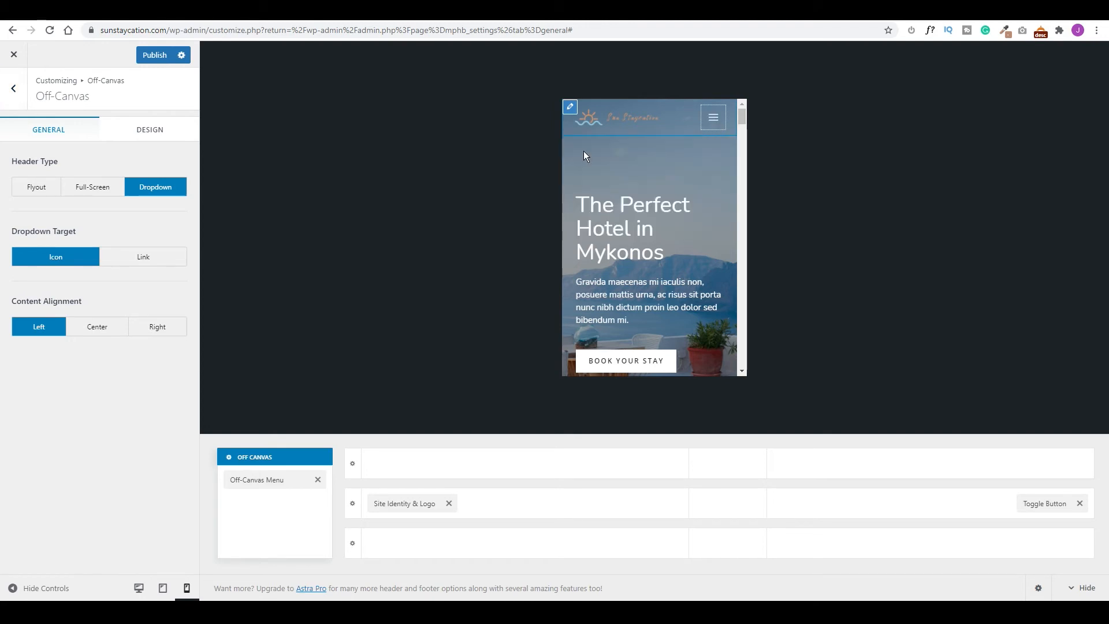
pyautogui.click(95, 189)
pyautogui.click(713, 117)
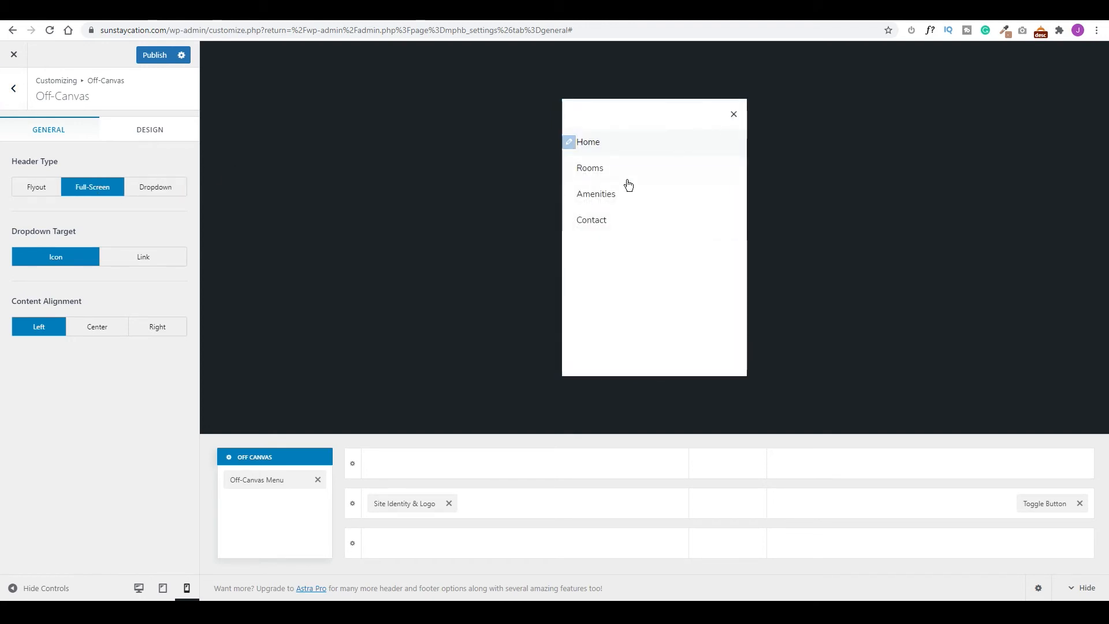
pyautogui.click(37, 186)
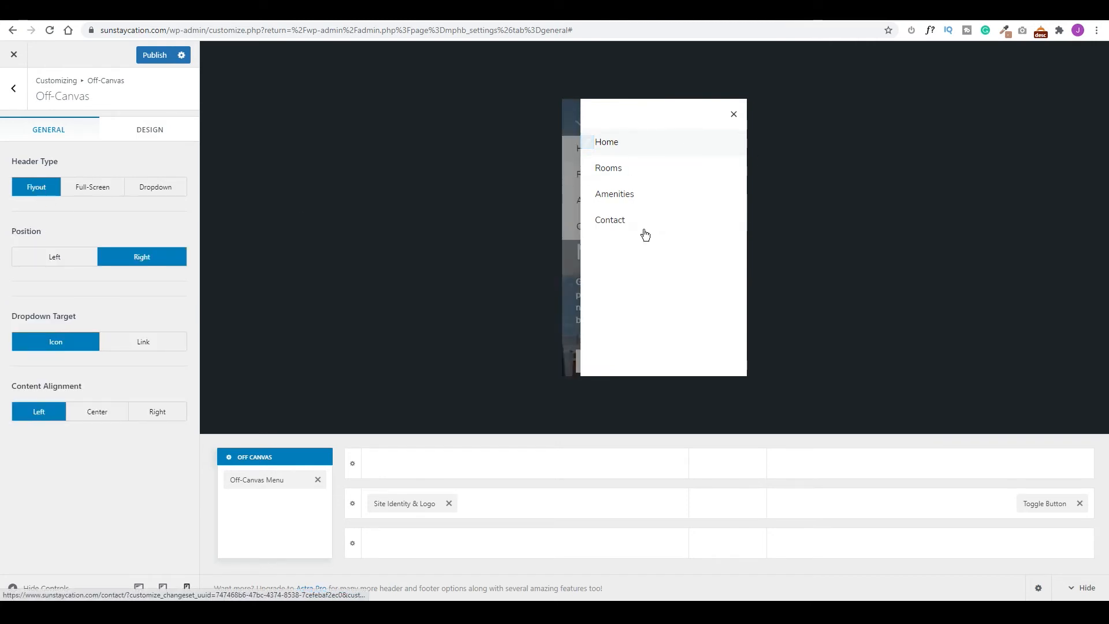
pyautogui.click(151, 188)
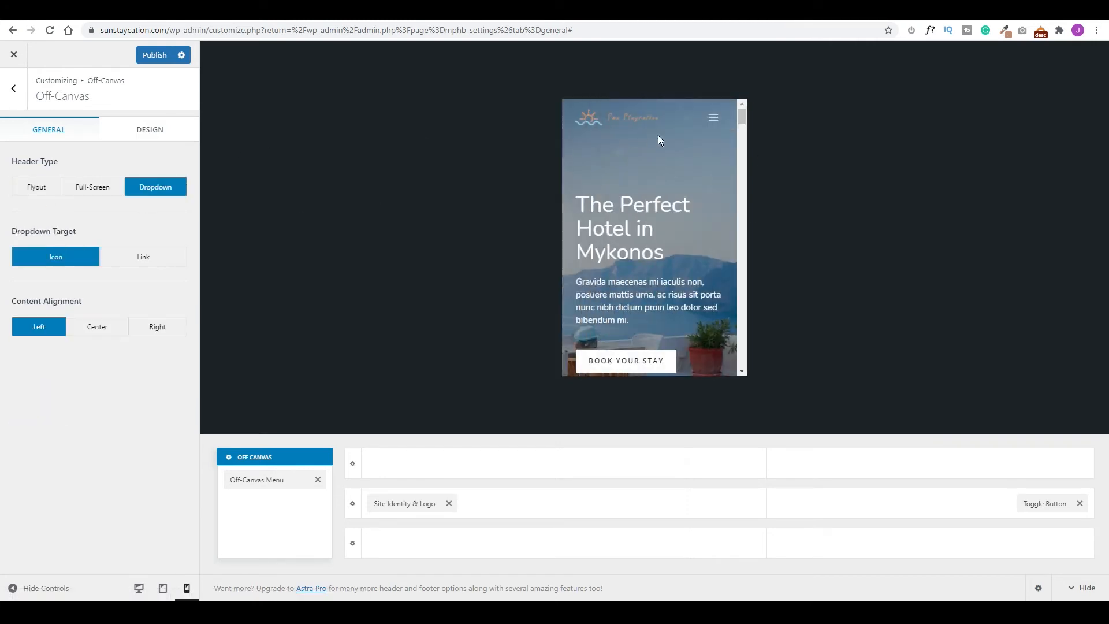
pyautogui.click(713, 117)
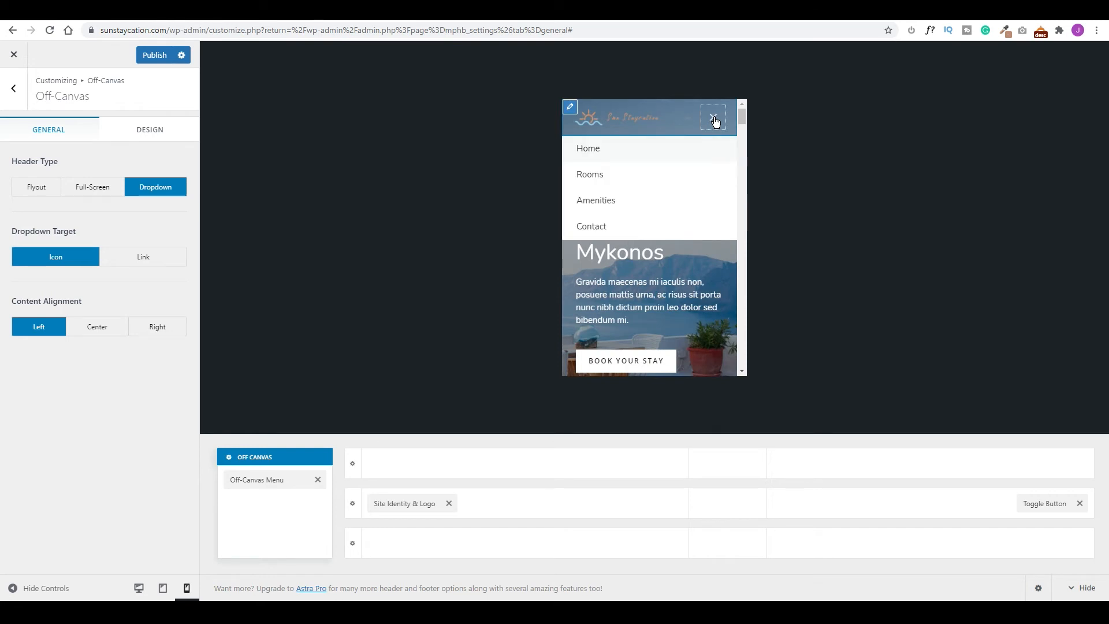
# Make the off-canvas menu links orange, publish, and preview at desktop size.
pyautogui.click(153, 133)
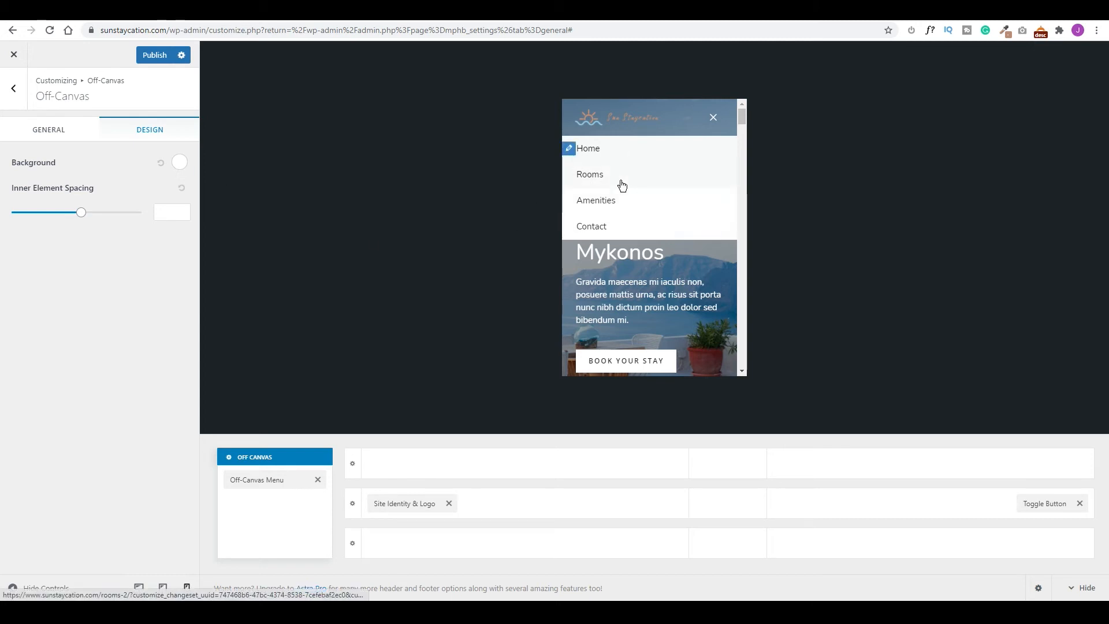
pyautogui.click(259, 481)
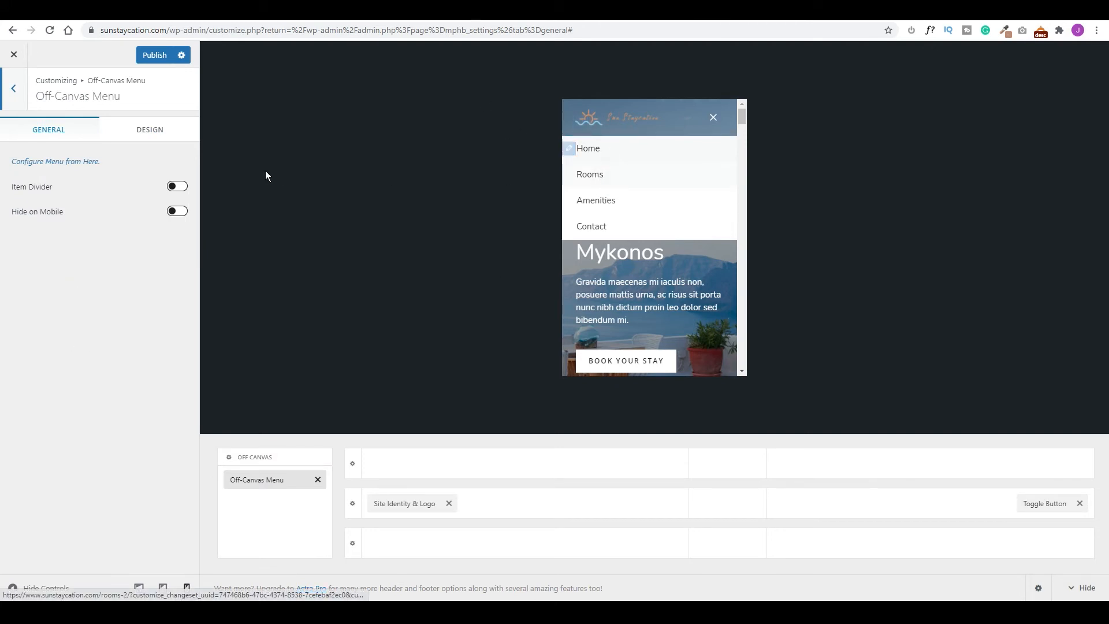
pyautogui.click(155, 131)
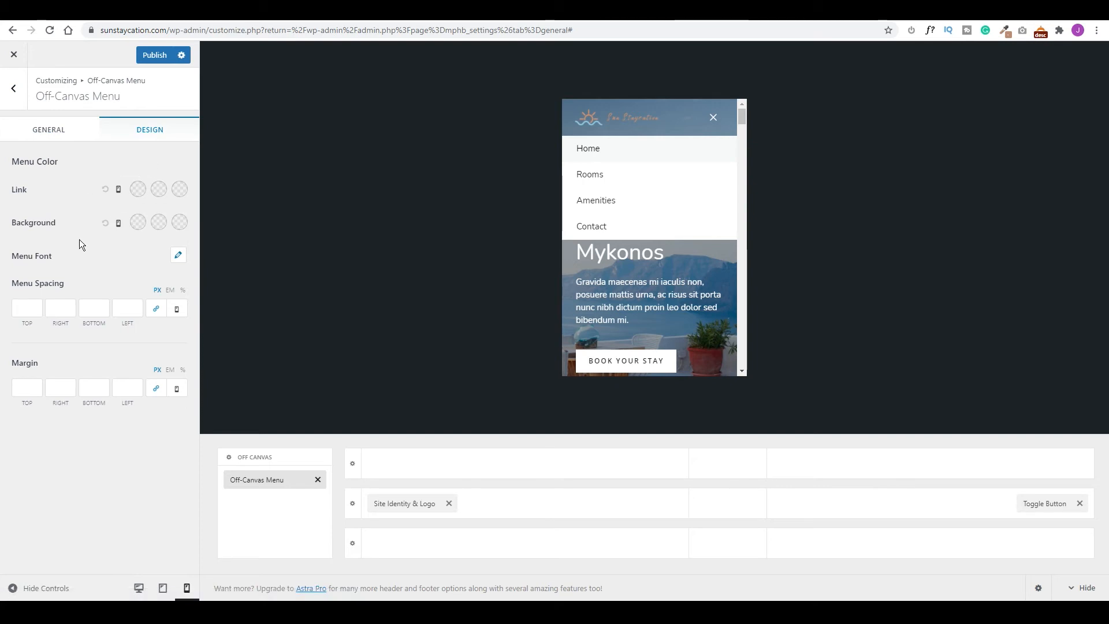
pyautogui.click(138, 190)
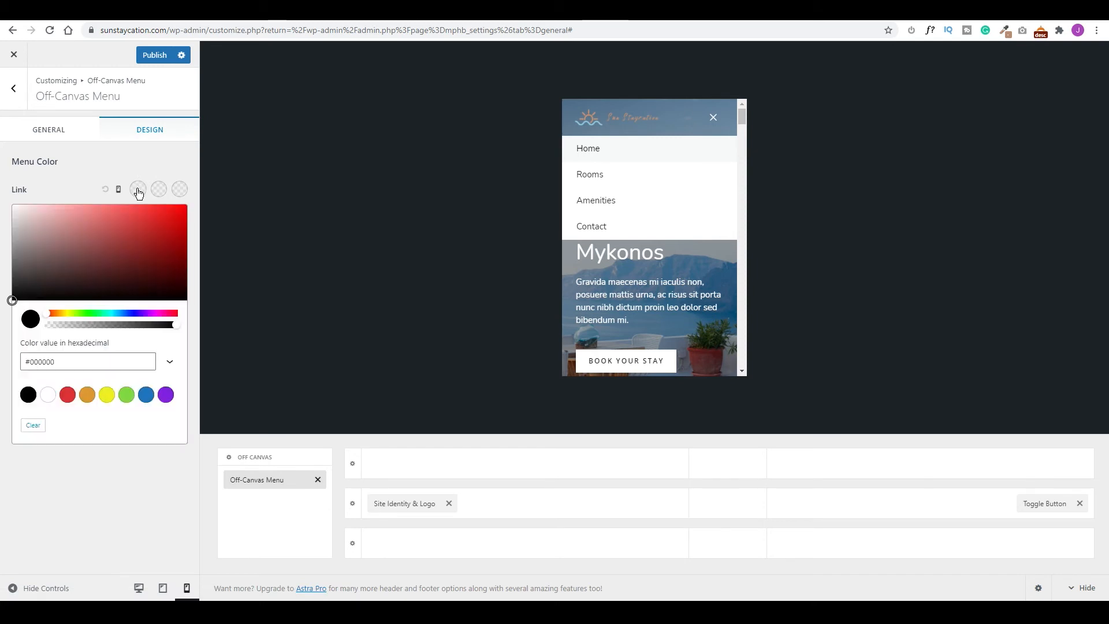
pyautogui.click(61, 361)
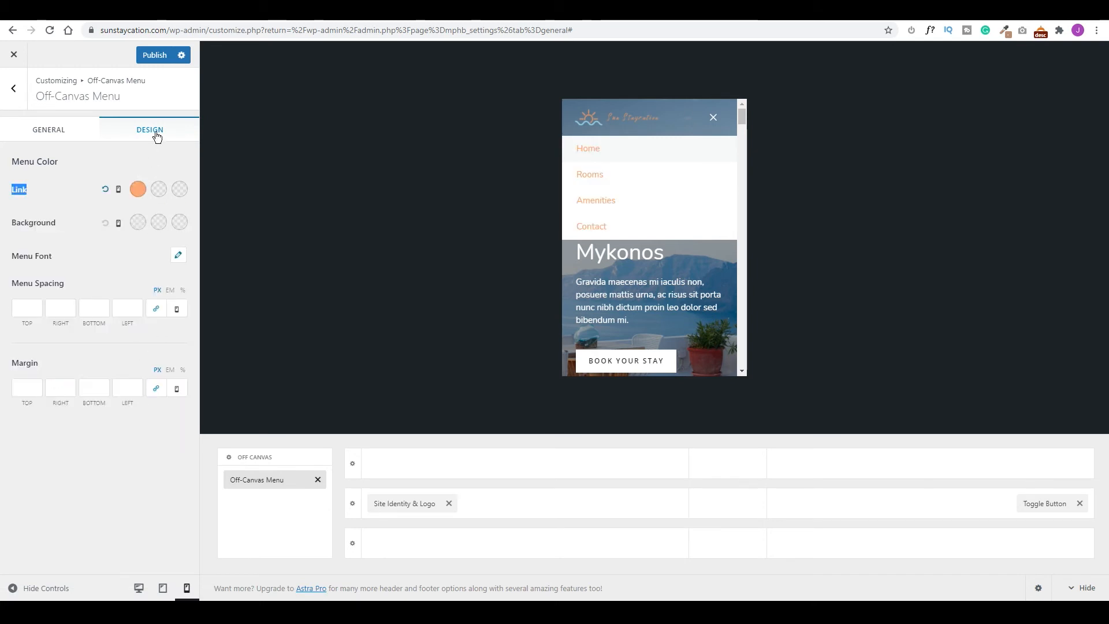
pyautogui.click(154, 55)
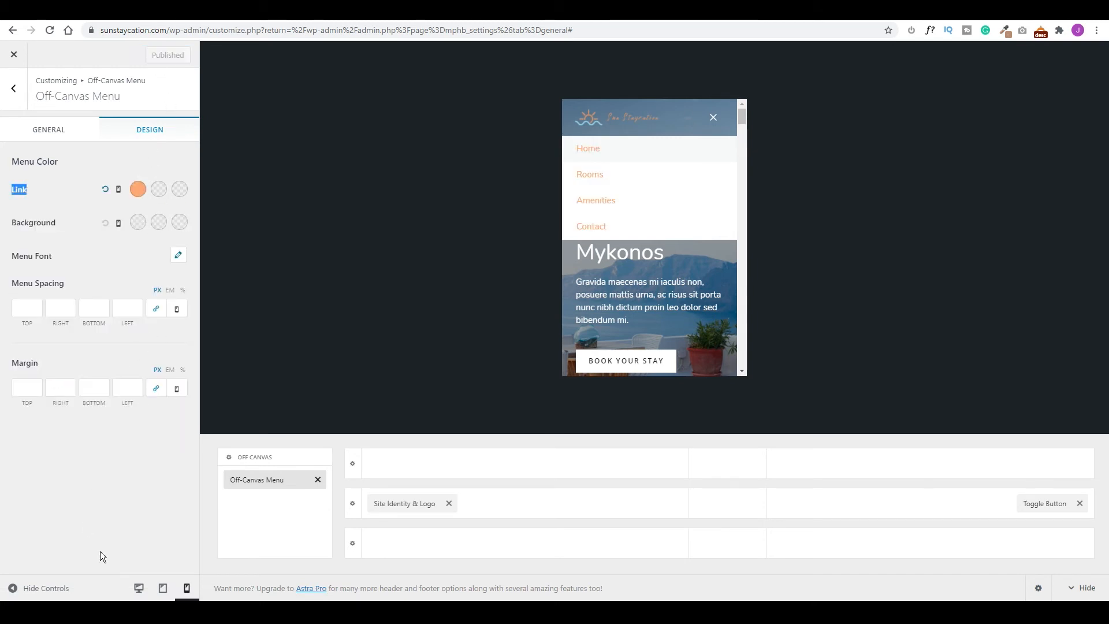
pyautogui.click(138, 589)
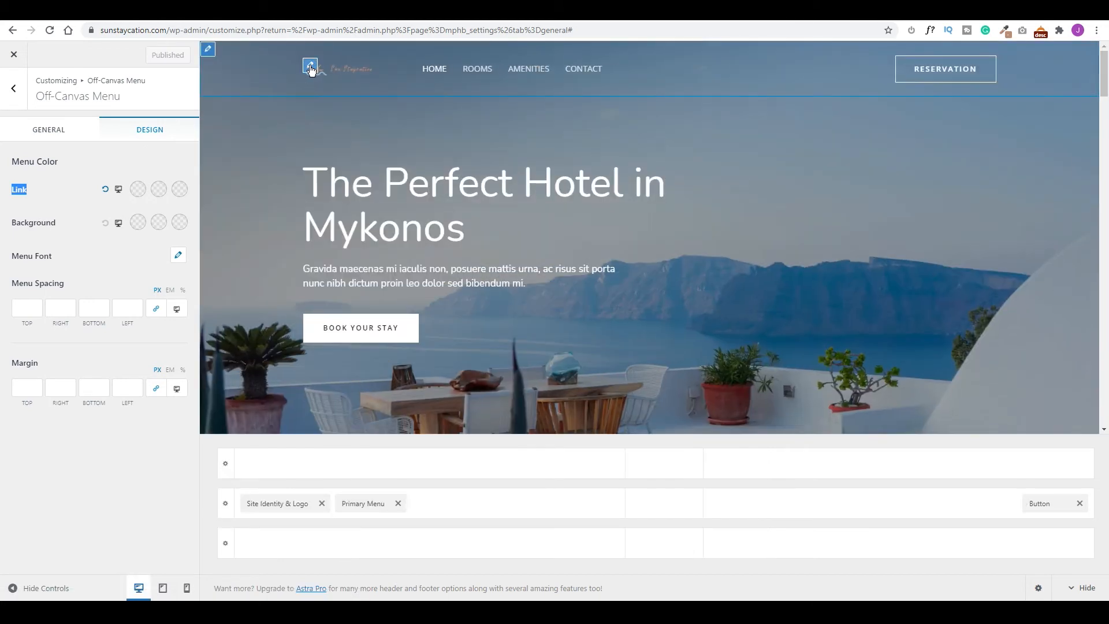
# Set the header logo width to 250 px.
pyautogui.click(310, 68)
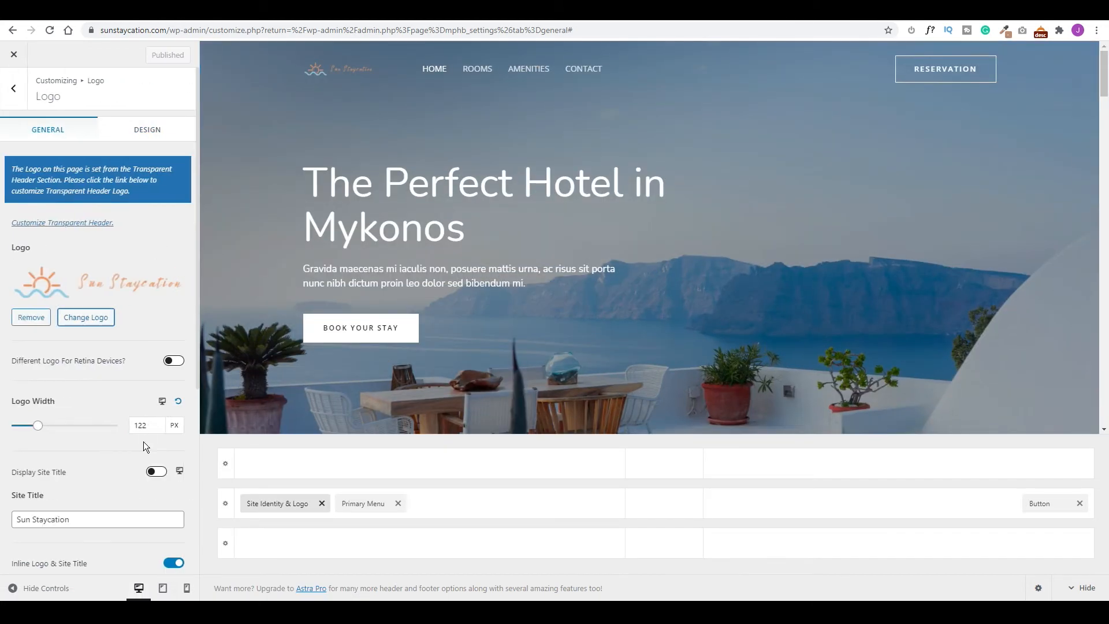
pyautogui.moveTo(146, 425); pyautogui.dragTo(128, 424)
pyautogui.write('250')
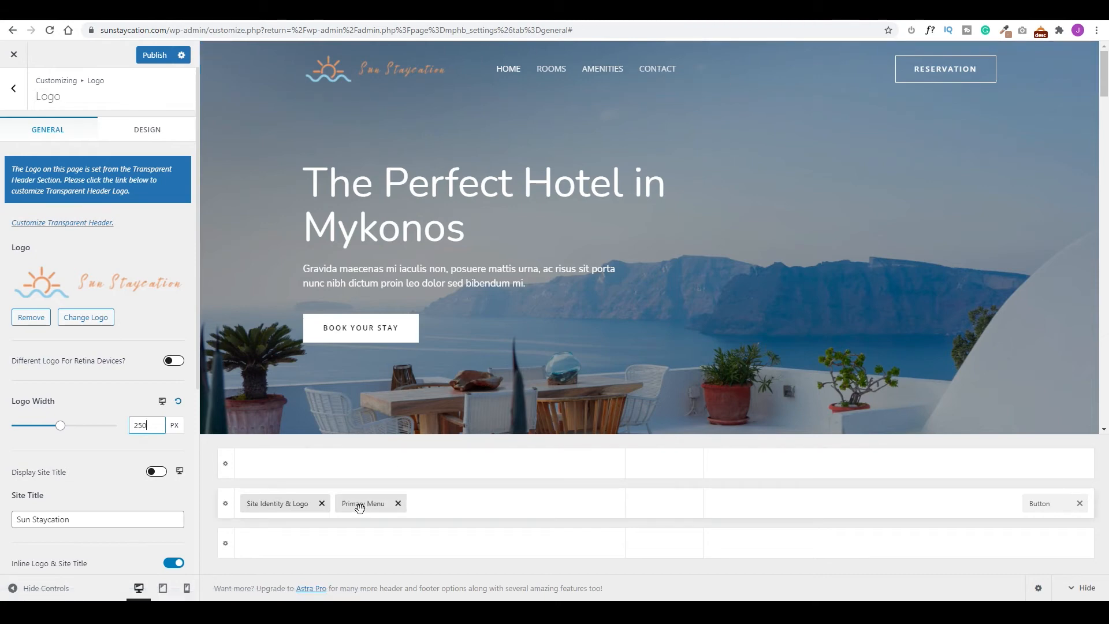
# Move the Primary Menu into the header's centre column and show the Transparent Header design options.
pyautogui.moveTo(361, 506); pyautogui.dragTo(656, 523)
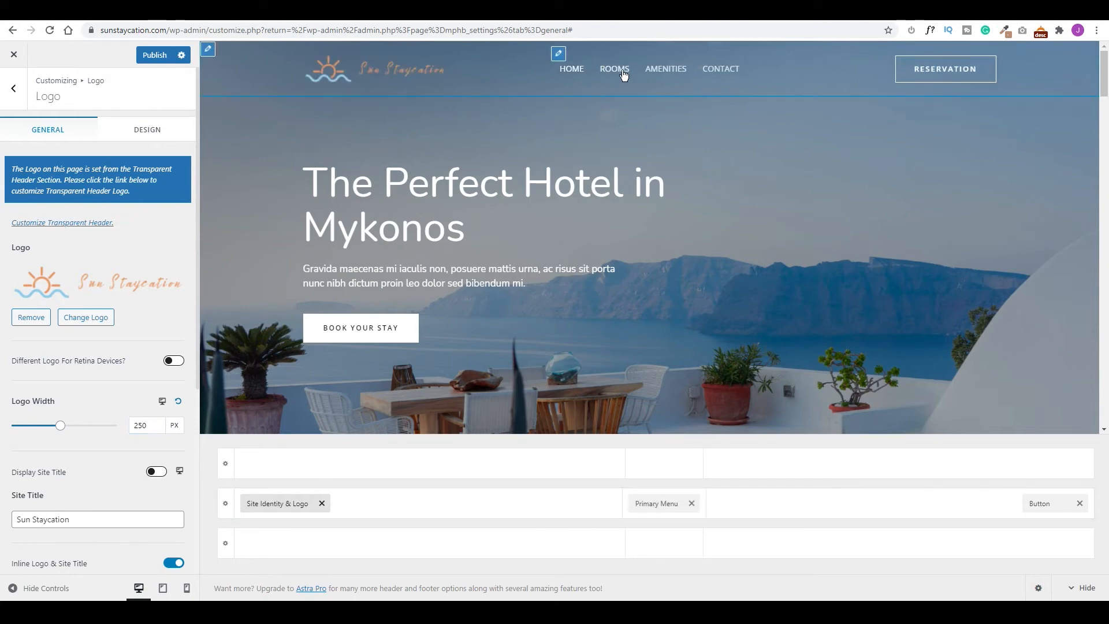
pyautogui.click(648, 84)
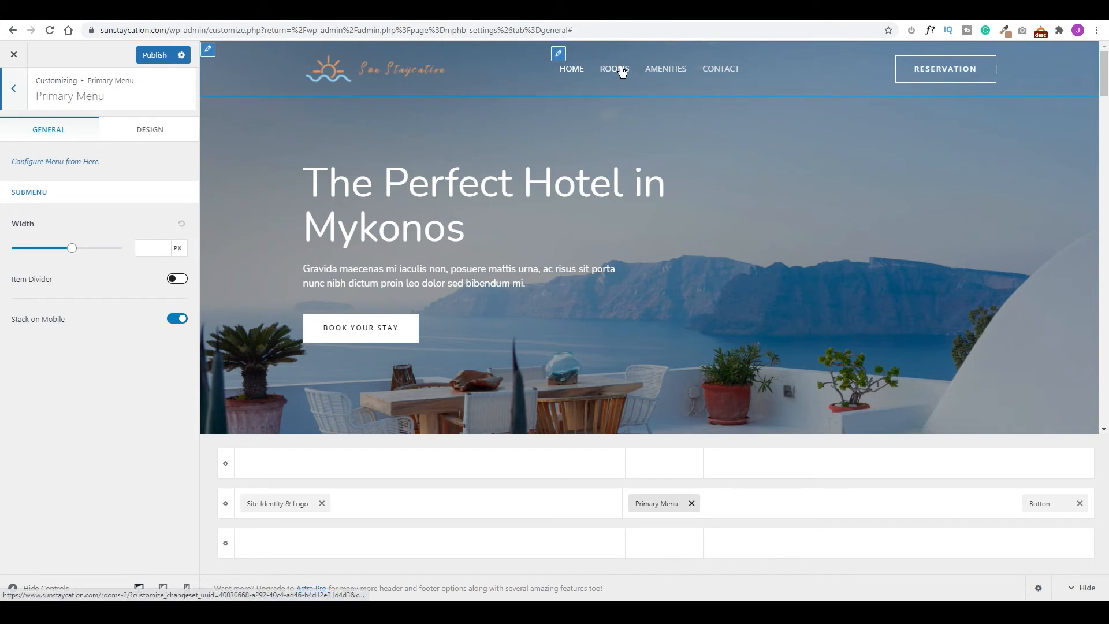
pyautogui.click(16, 92)
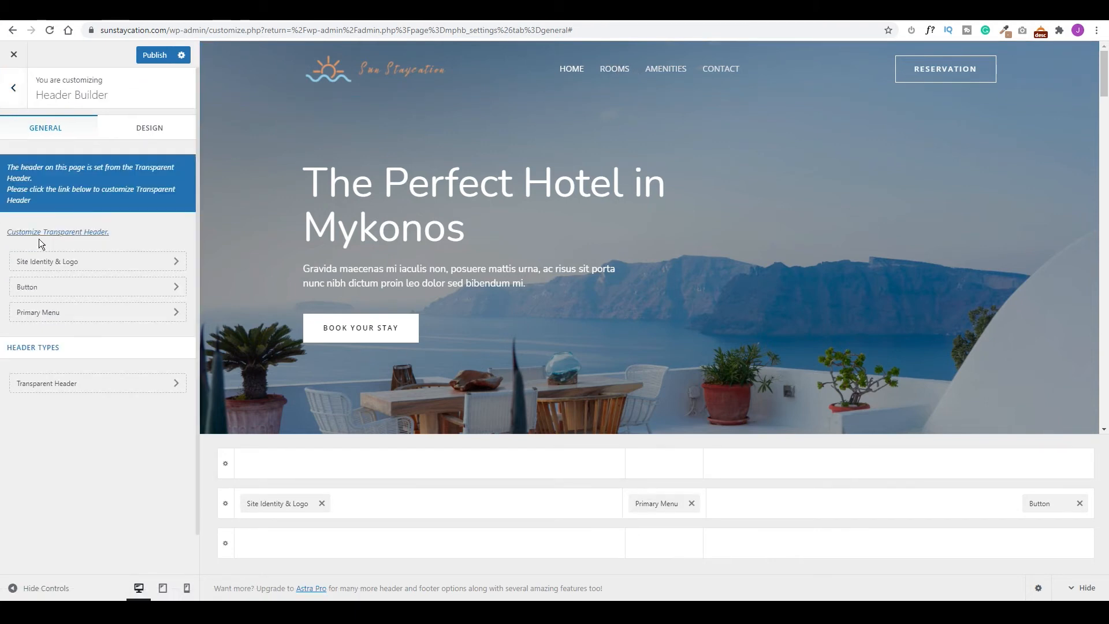
pyautogui.click(80, 233)
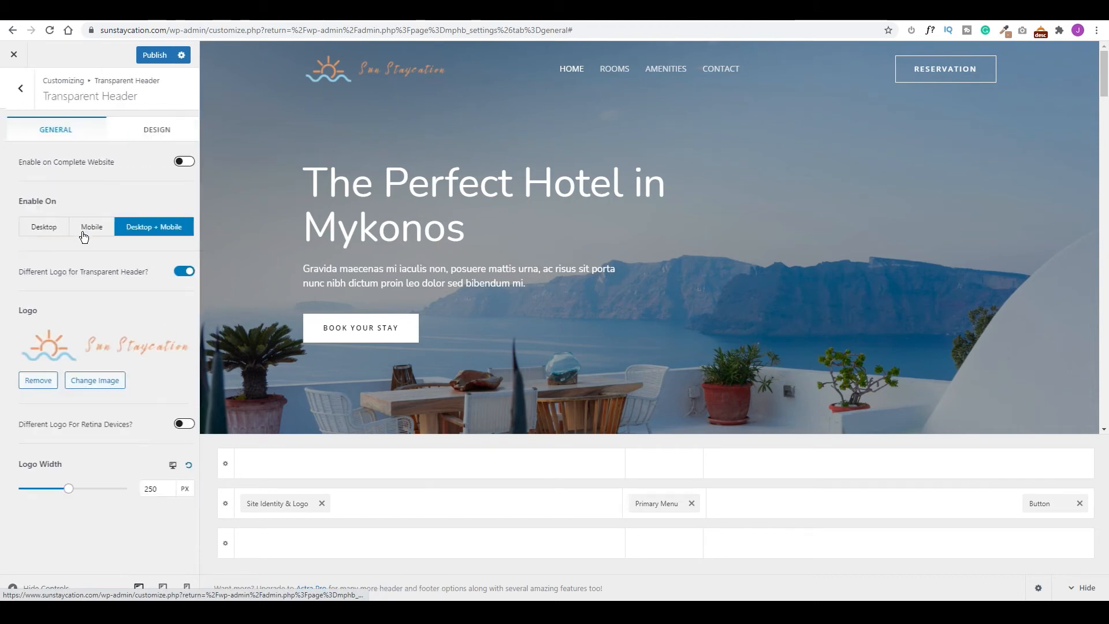
pyautogui.click(144, 133)
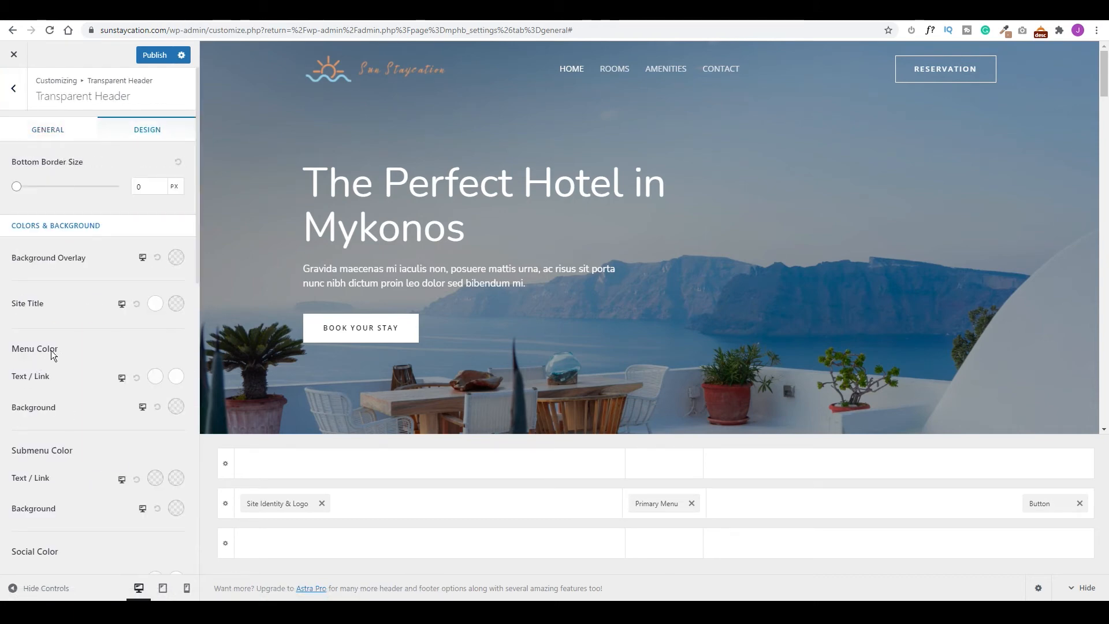
# Set the transparent header's Hover/Active menu colour to #ffa973.
pyautogui.click(178, 378)
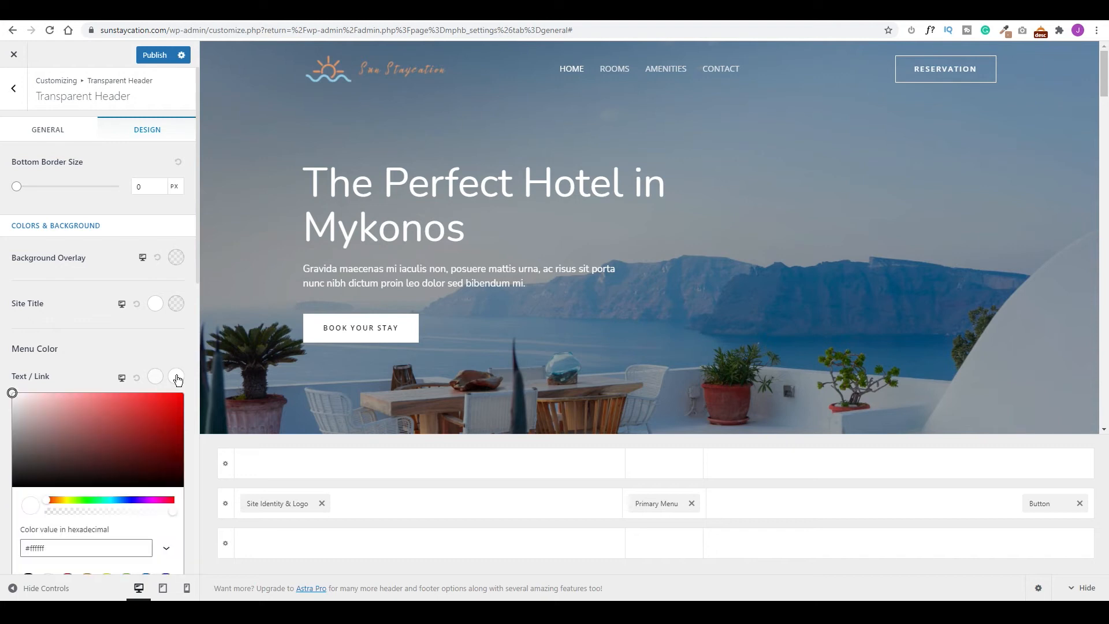
pyautogui.doubleClick(32, 548)
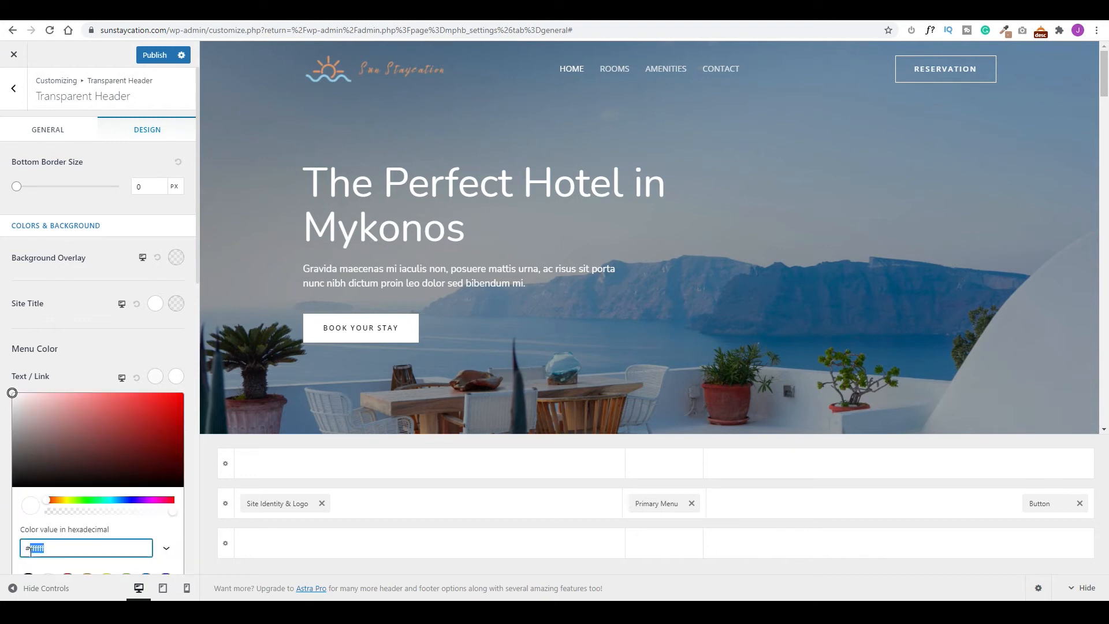
pyautogui.write('ffa973')
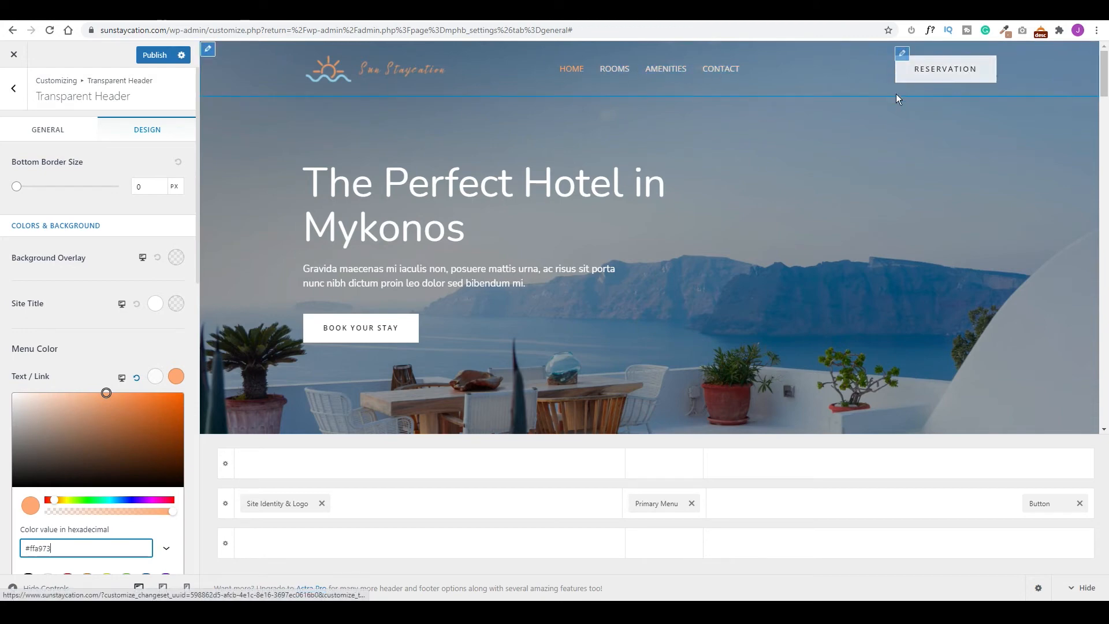
pyautogui.click(903, 58)
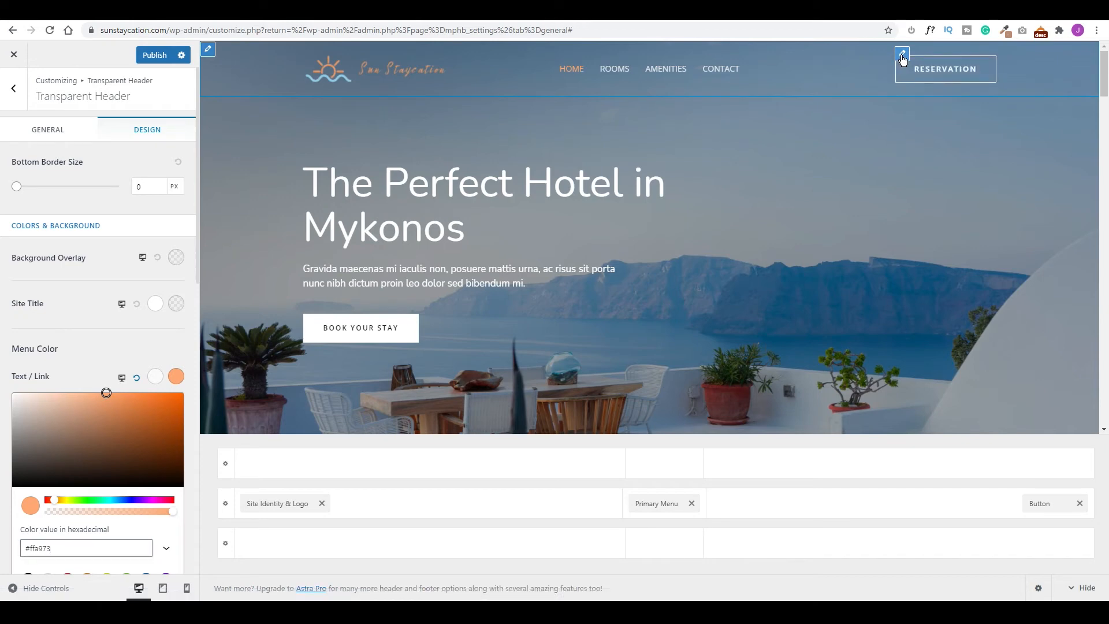
# Give the Reservation button orange border and text colours and publish the change.
pyautogui.click(153, 130)
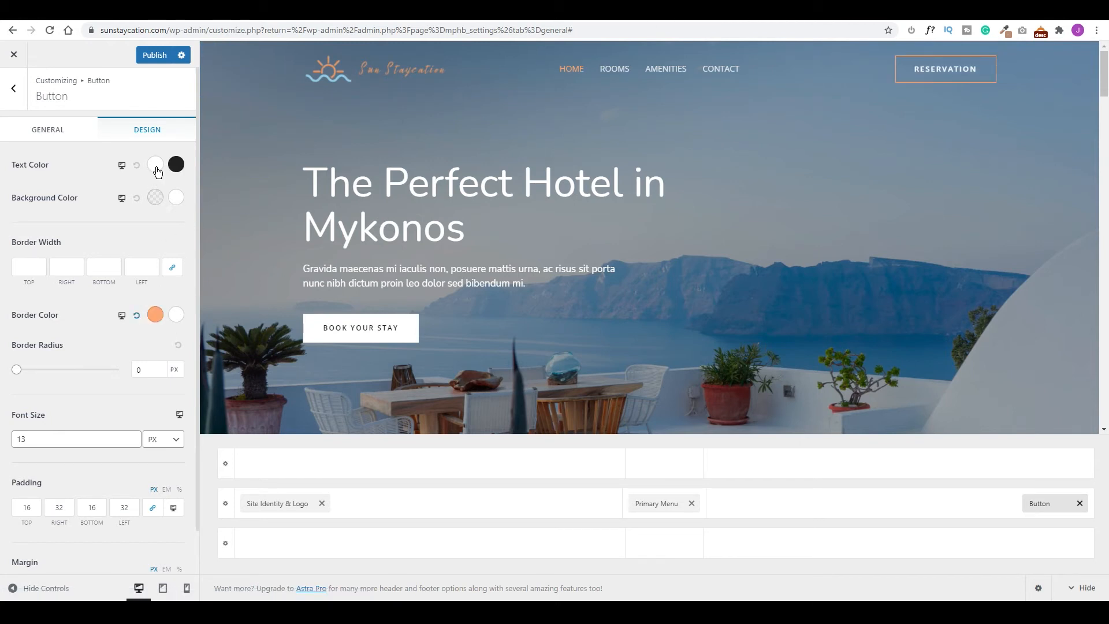
pyautogui.click(155, 165)
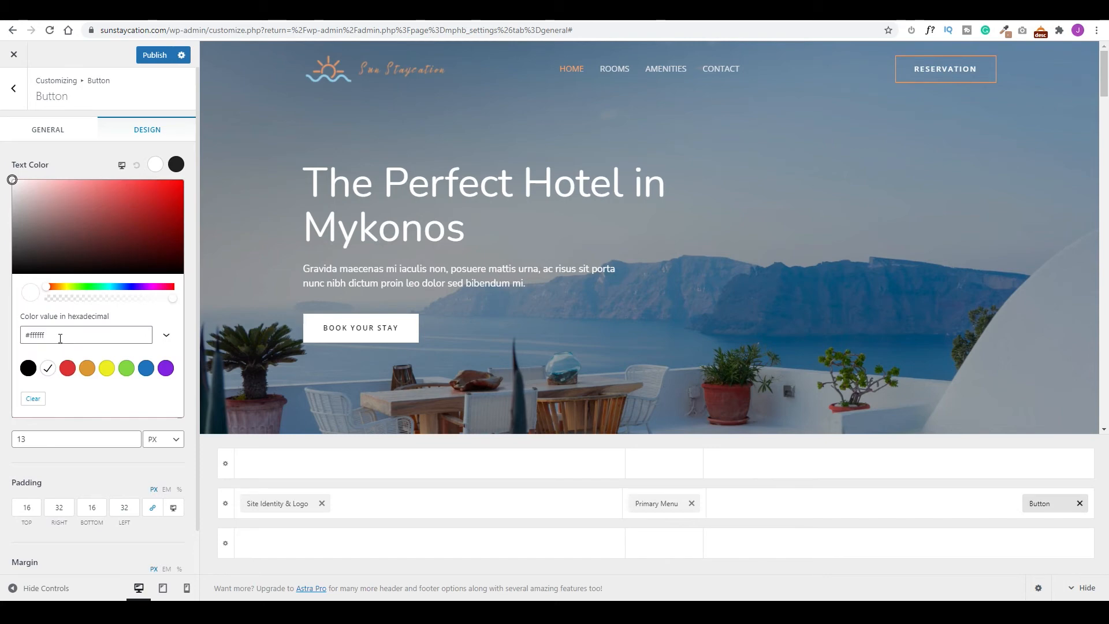
pyautogui.hotkey('ctrl', 'v')
pyautogui.click(924, 99)
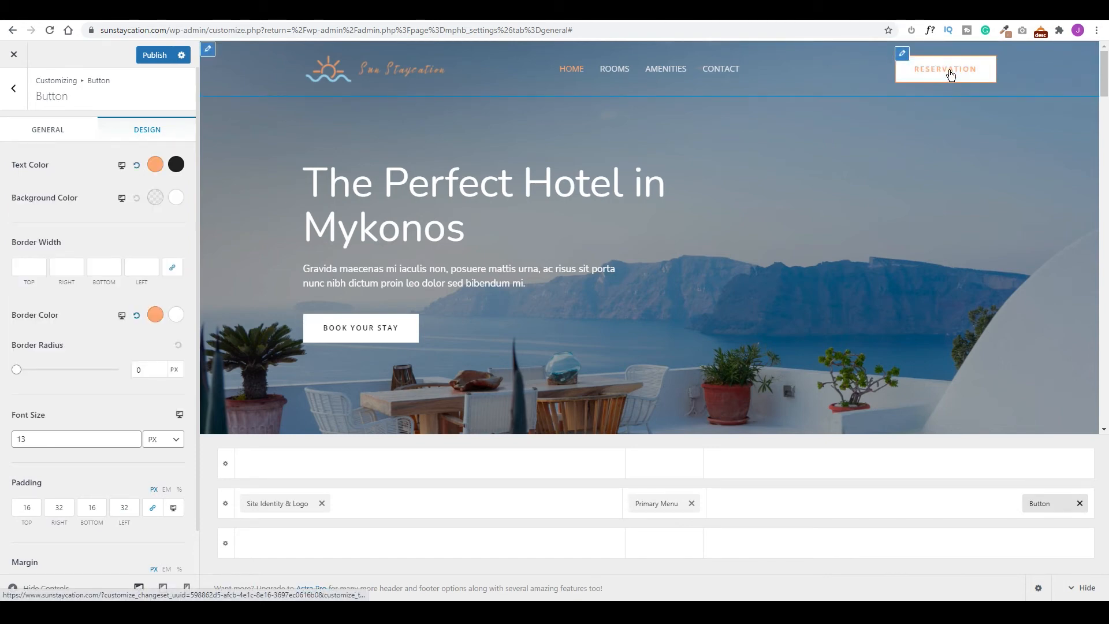
pyautogui.click(154, 55)
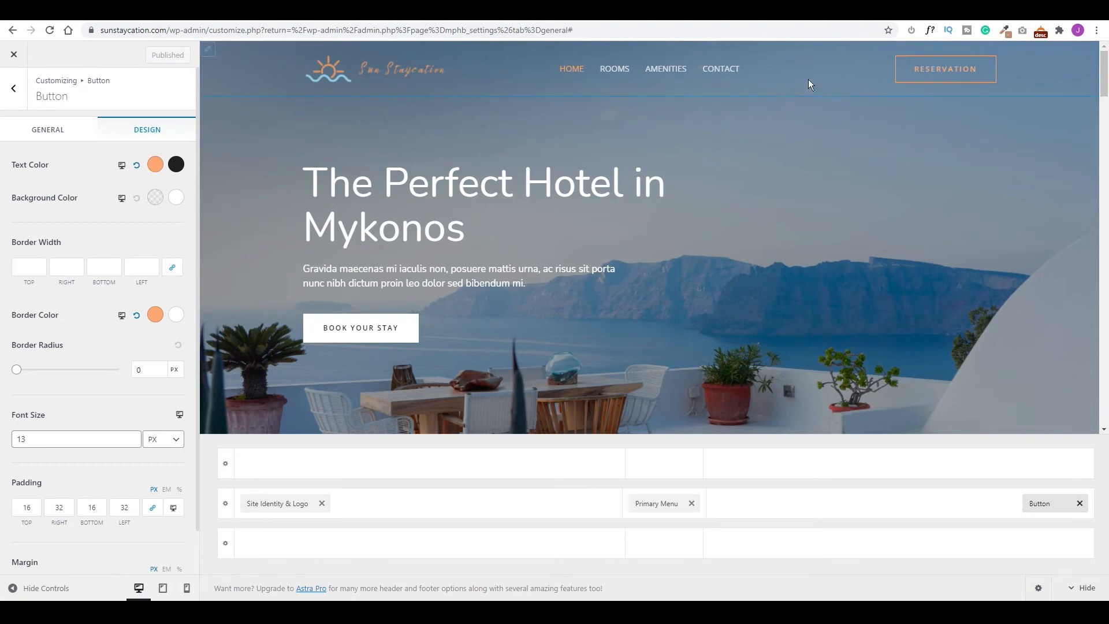
pyautogui.click(901, 59)
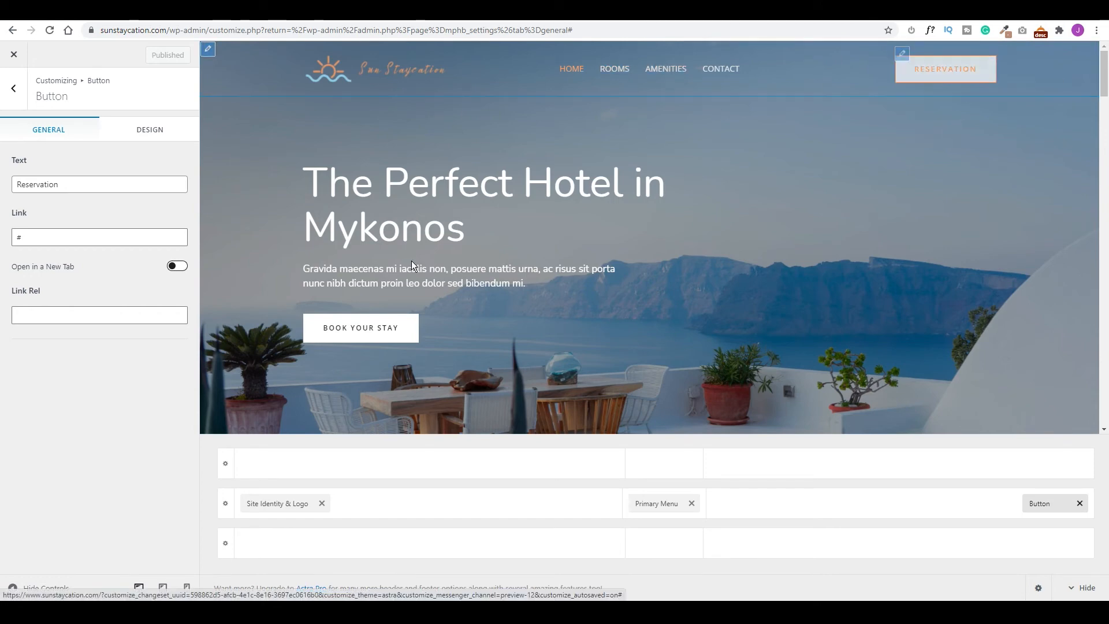
pyautogui.click(14, 88)
pyautogui.click(13, 91)
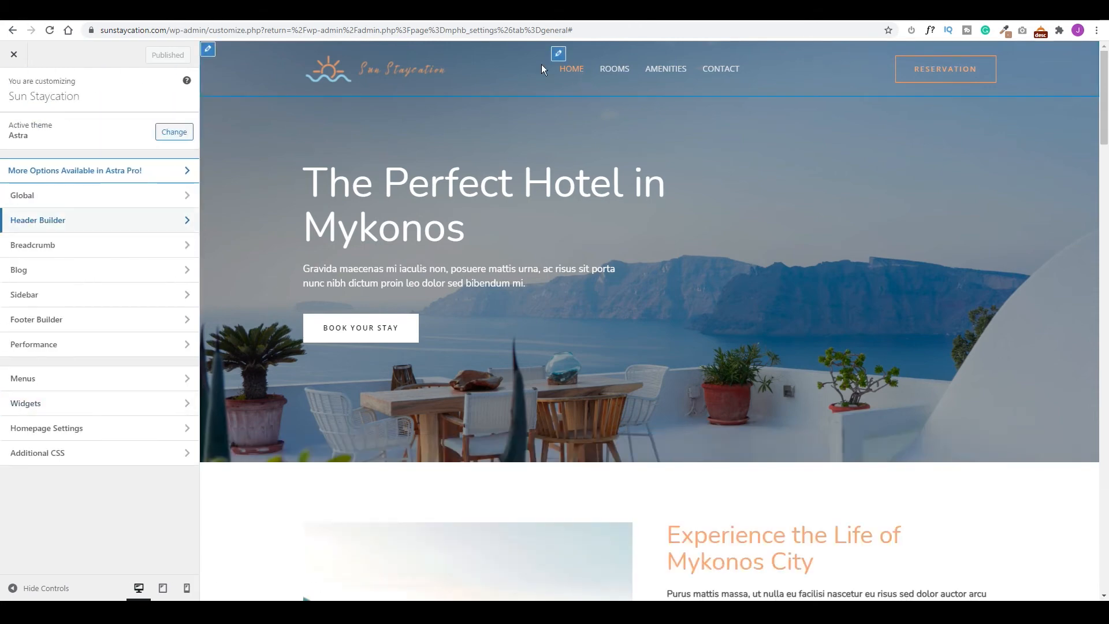
# Title footer Widget 1 'Sun Staycation' and replace its text with a Tobago description.
pyautogui.click(63, 324)
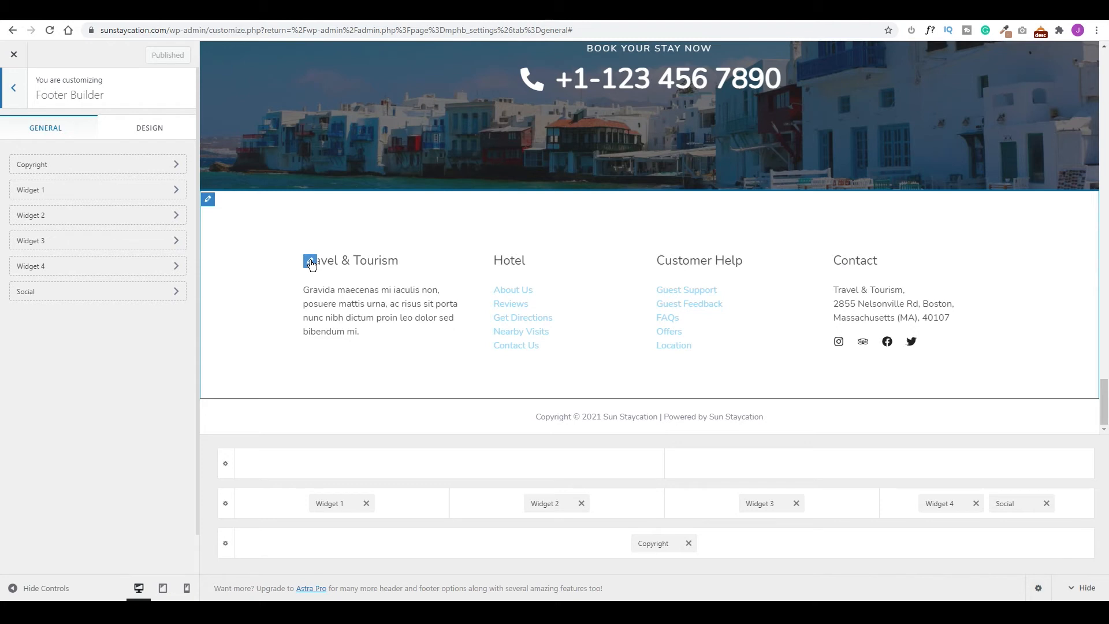
pyautogui.click(339, 504)
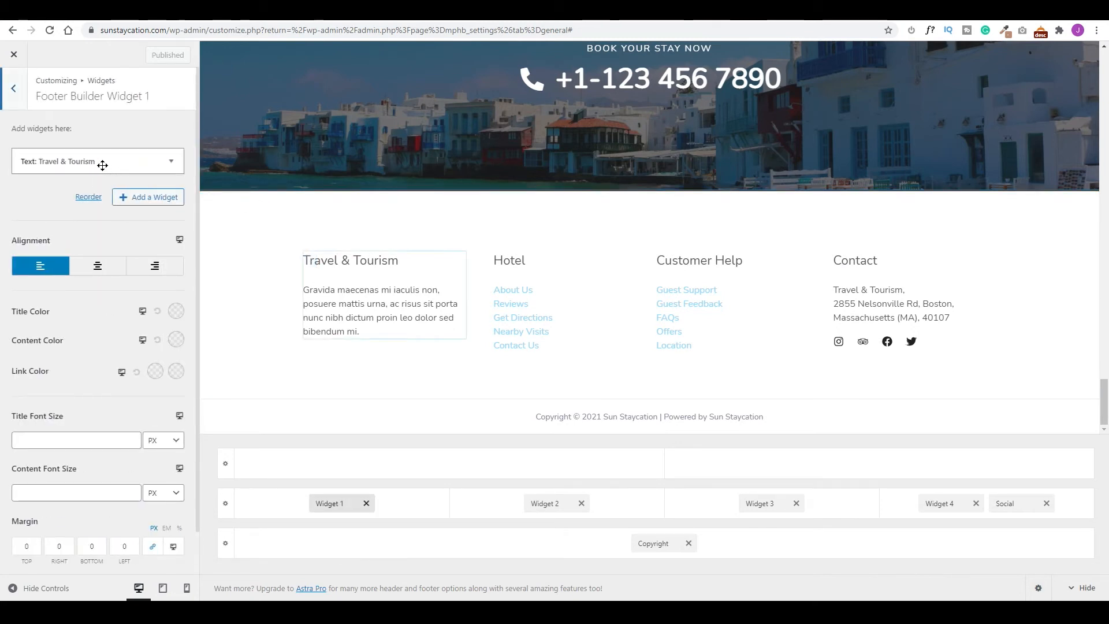
pyautogui.click(129, 162)
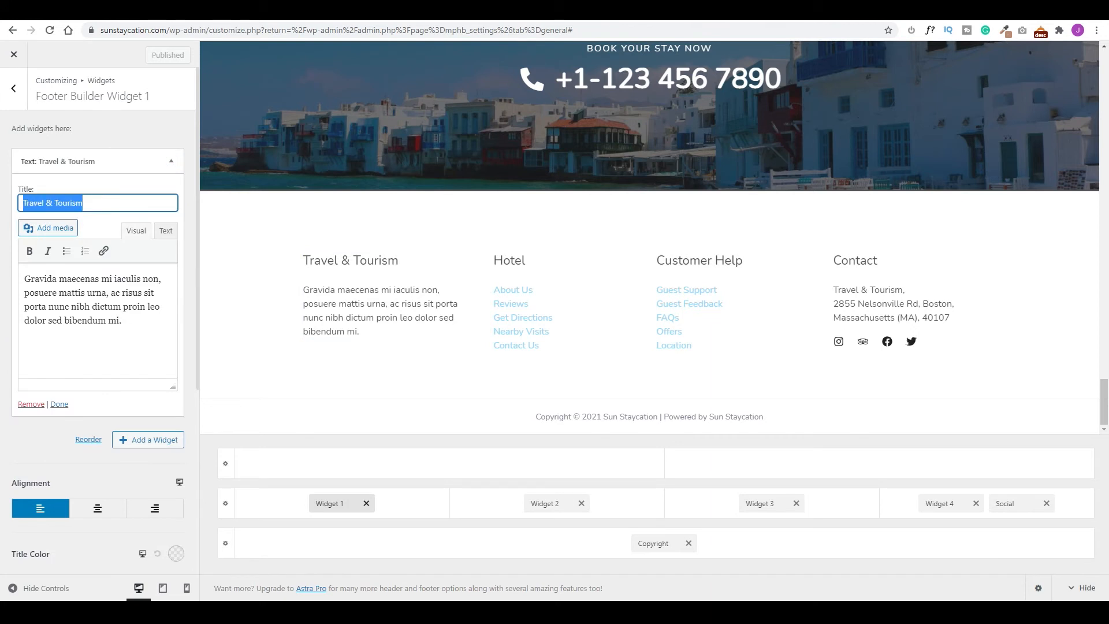
pyautogui.write('Sun Staycation')
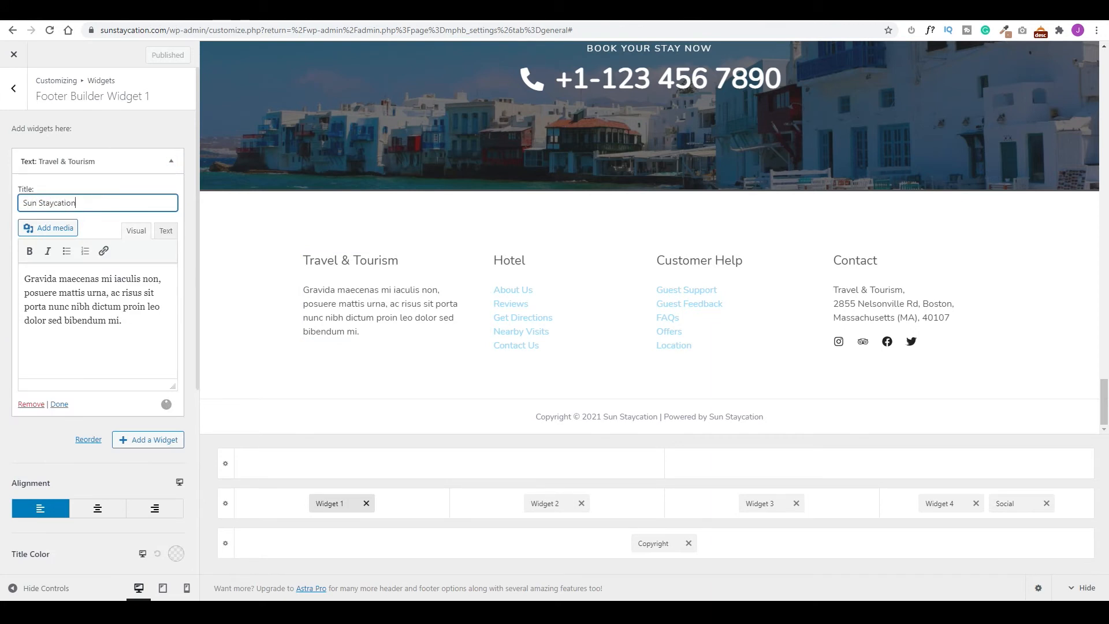
pyautogui.press('Tab')
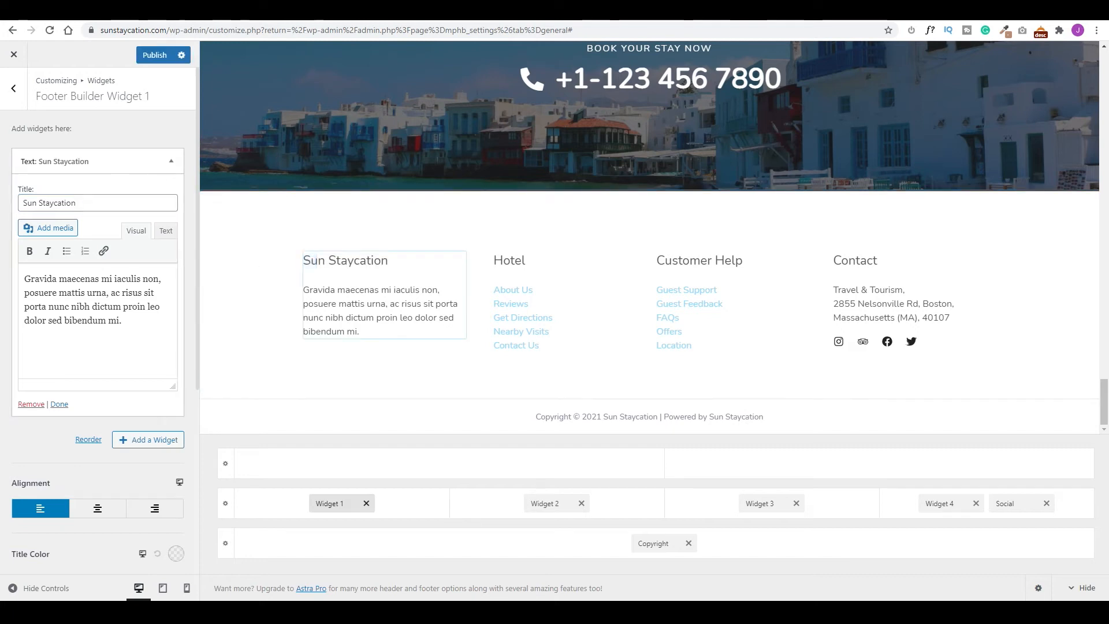
pyautogui.hotkey('ctrl', 'a')
pyautogui.write('With its white sandy beaches and year-round sun, Tobago is a perfect destination for beach lovers. The warm weather also makes it an ideal place for divers with the country’s diverse marine life seen in crystal clear waters all over the coast line.')
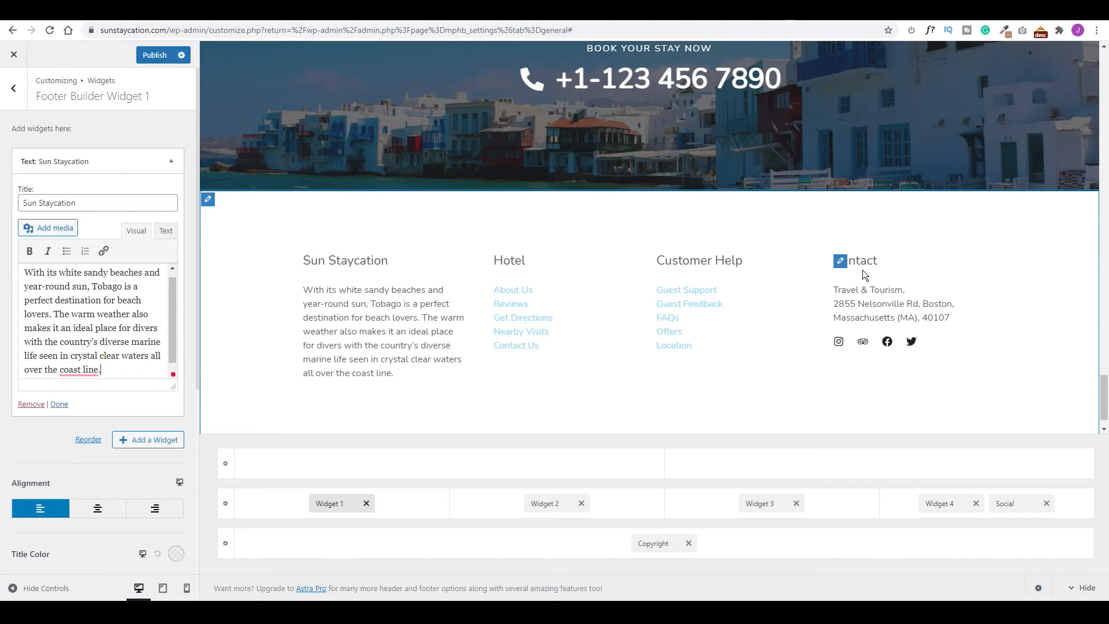
# Change the Contact widget address to Mt Irvine, Tobago, West Indies.
pyautogui.click(841, 261)
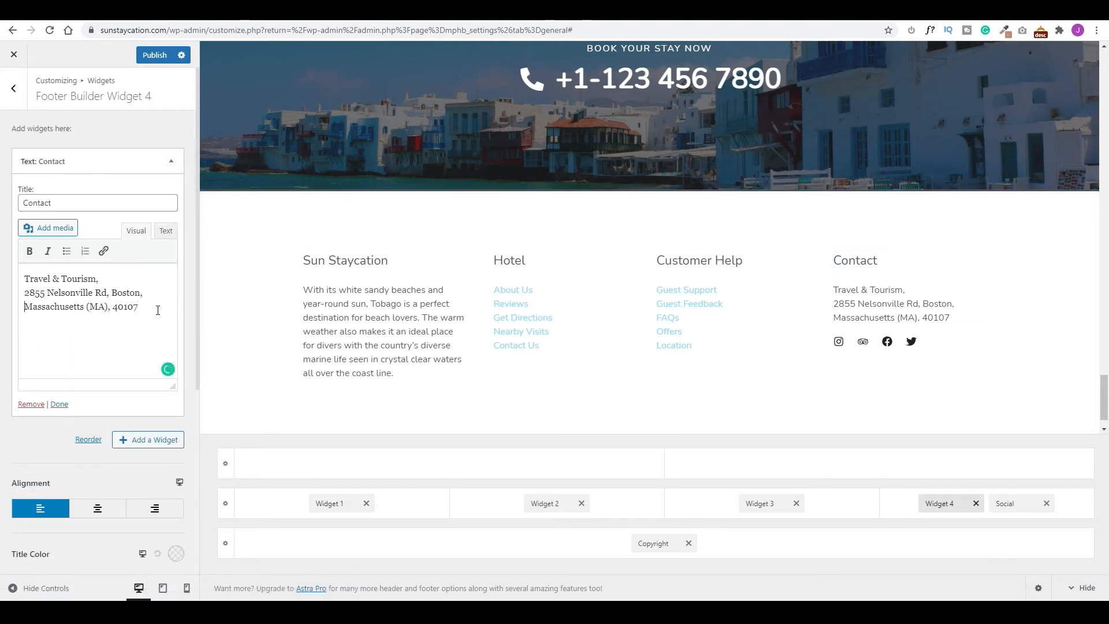
pyautogui.hotkey('ctrl', 'a')
pyautogui.write('Sun Staycation, Mt Irvine, Tobago, West Indies')
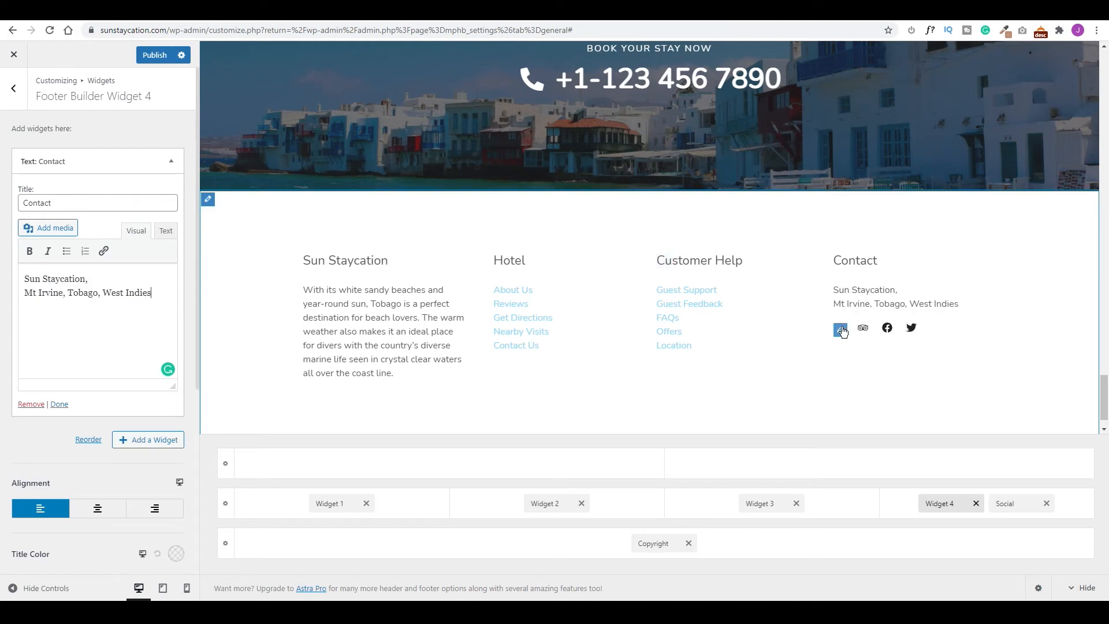
pyautogui.click(1015, 505)
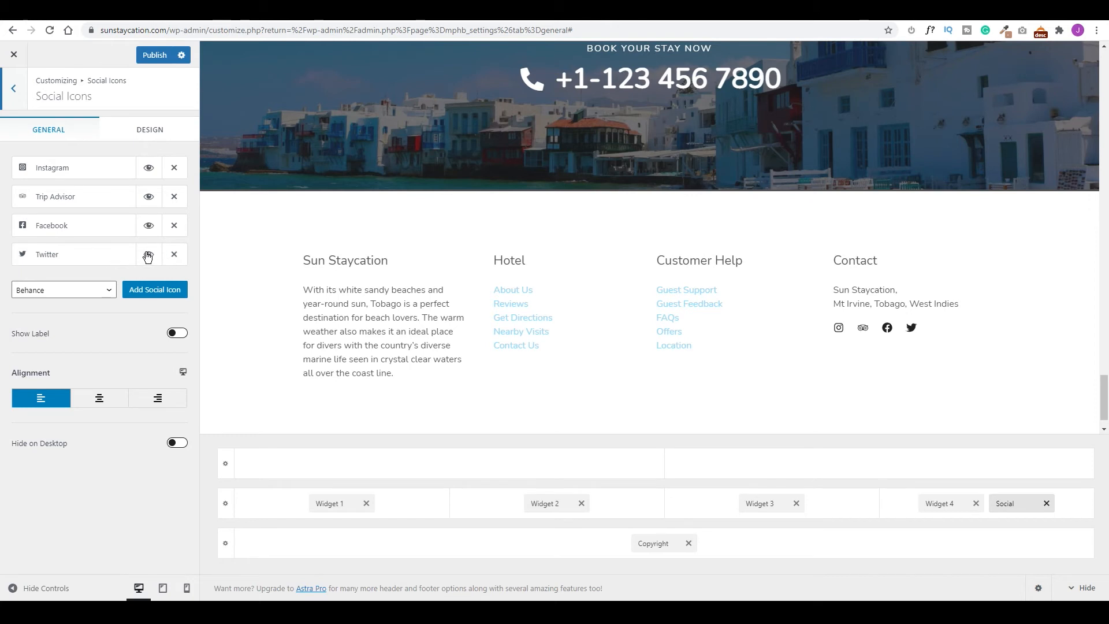
# Remove the Twitter icon, cut the copyright to 'Copyright © 2021 Sun Staycation', and publish.
pyautogui.click(175, 255)
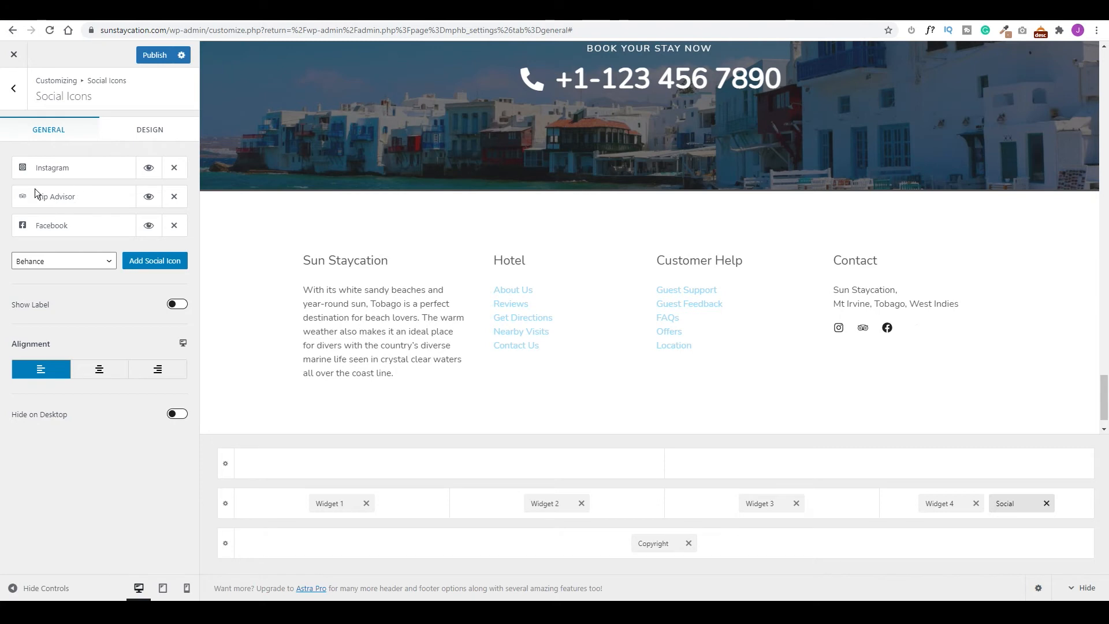
pyautogui.click(80, 178)
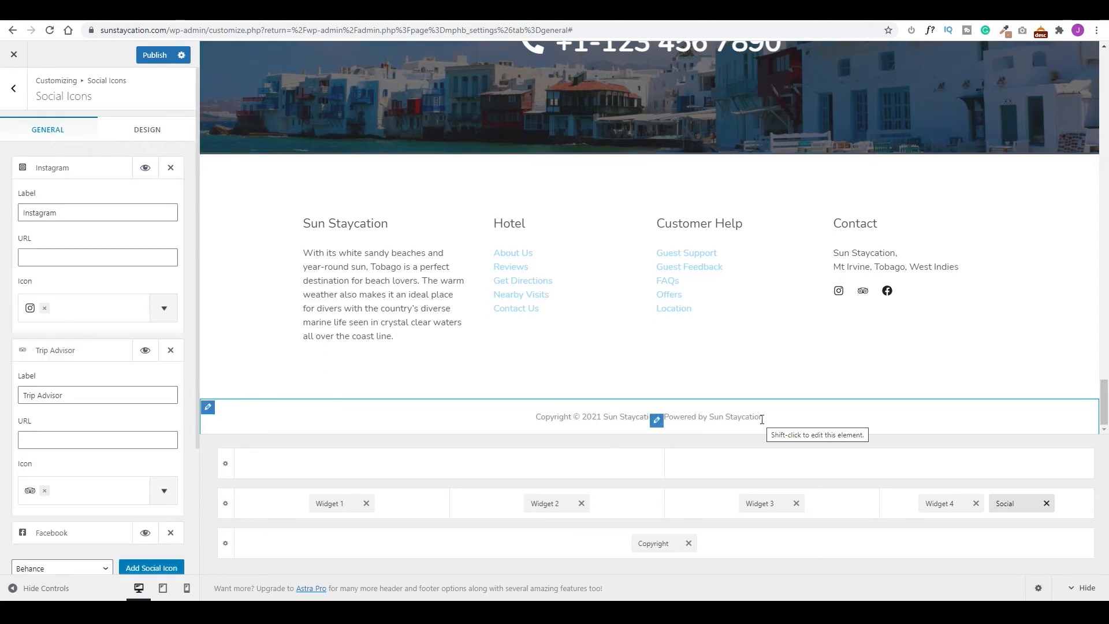
pyautogui.click(656, 543)
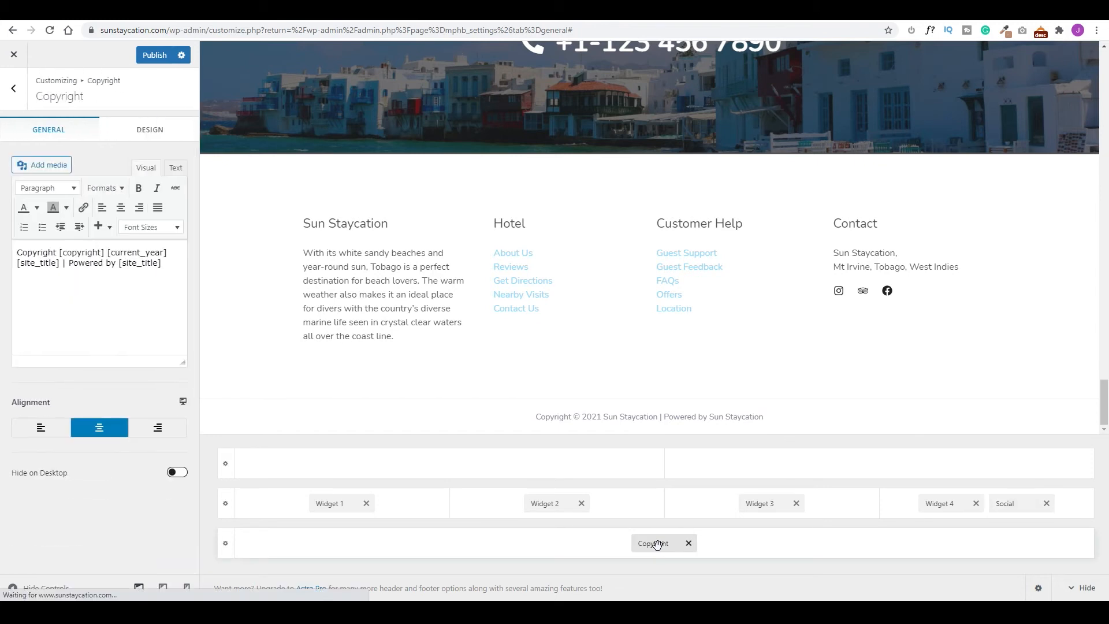
pyautogui.moveTo(165, 269); pyautogui.dragTo(62, 269)
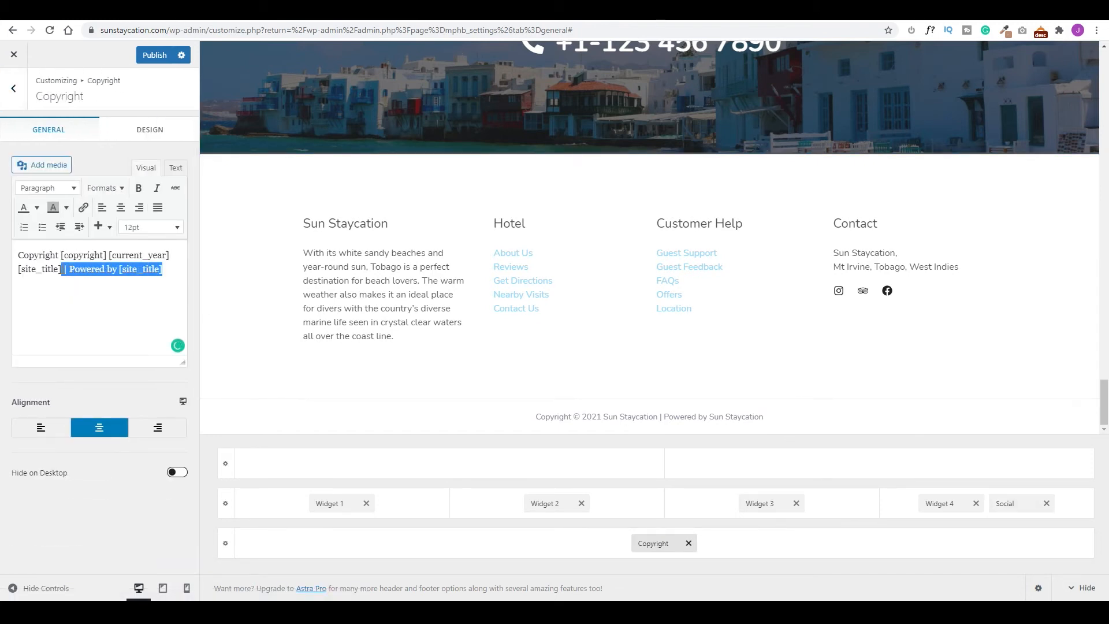
pyautogui.press('BackSpace')
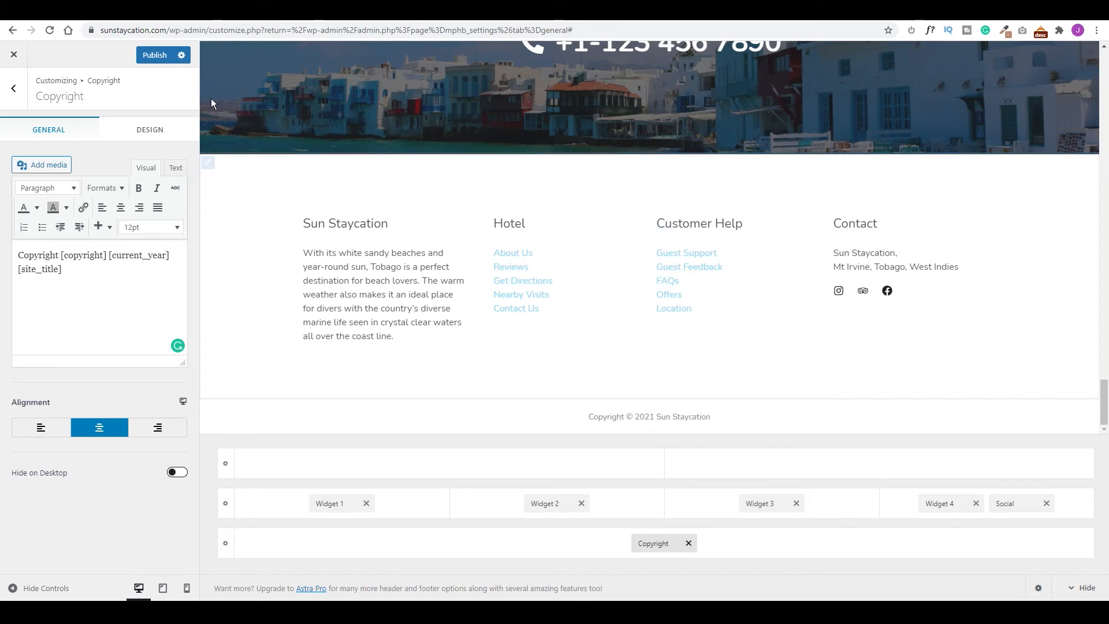
pyautogui.click(154, 56)
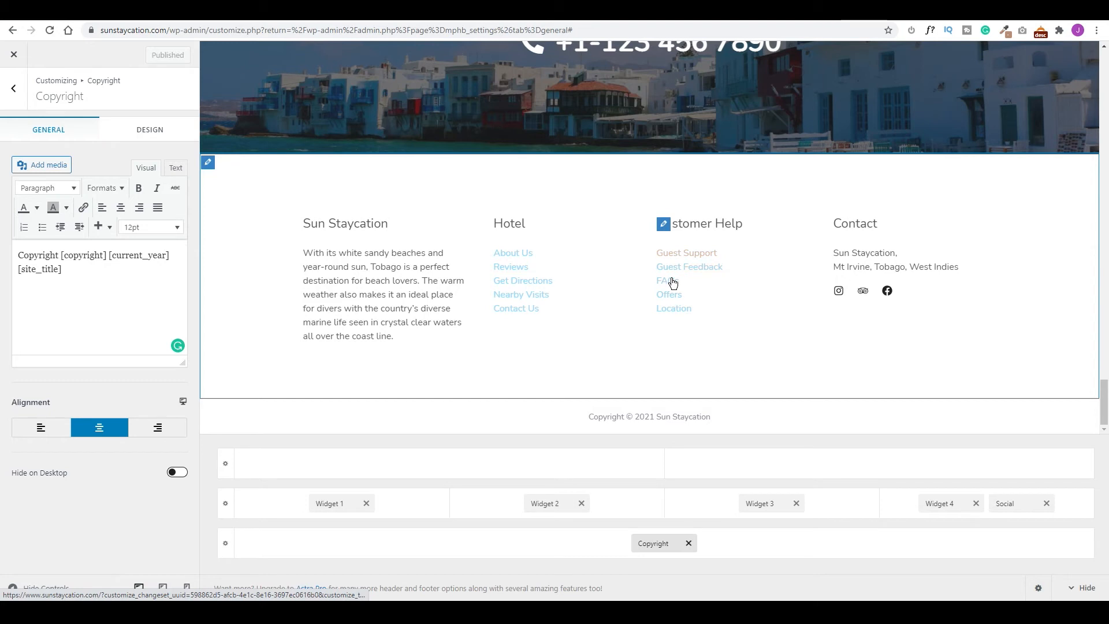
# Open the Customer Help menu's links for editing.
pyautogui.click(663, 225)
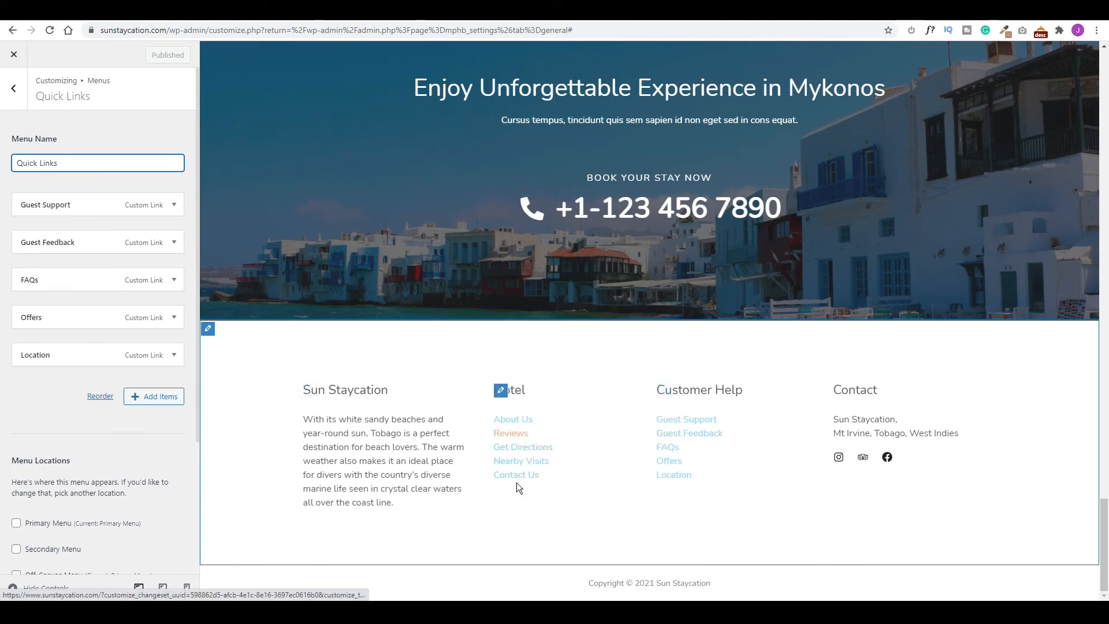
pyautogui.scroll(10, 618, 432)
pyautogui.scroll(5, 619, 433)
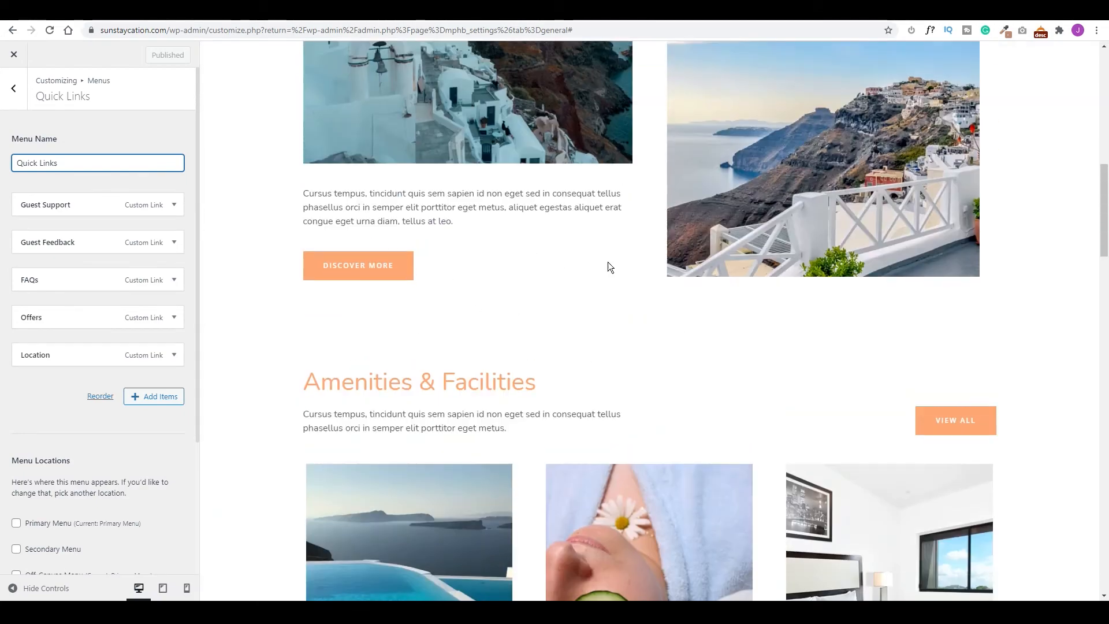
pyautogui.scroll(10, 607, 262)
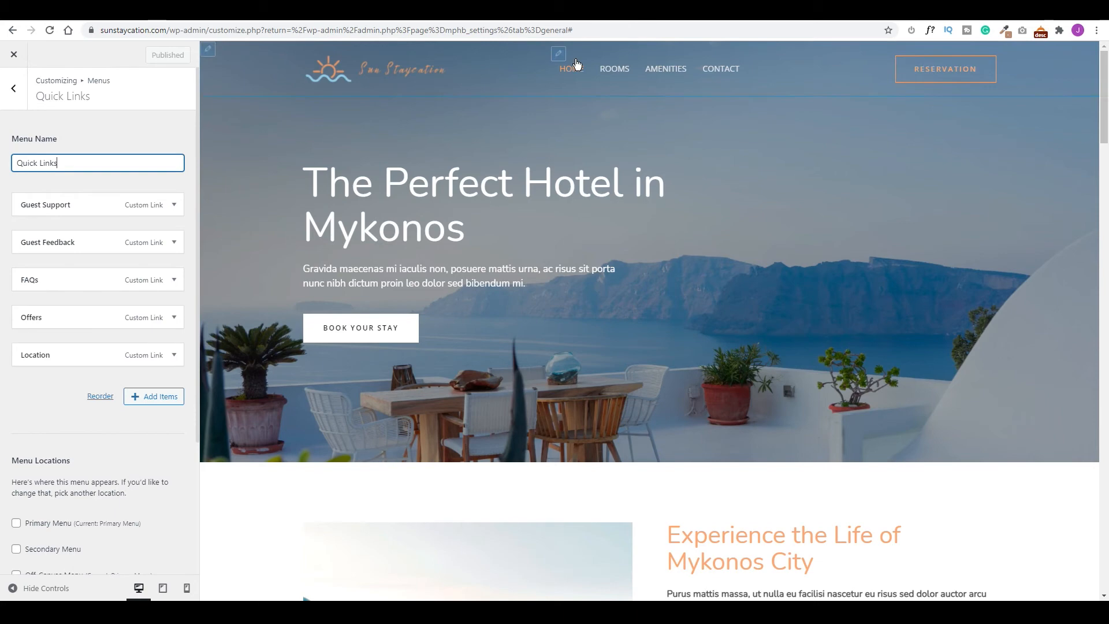
# Exit the customizer and open the Home page with Edit with Elementor from the Pages list.
pyautogui.click(13, 55)
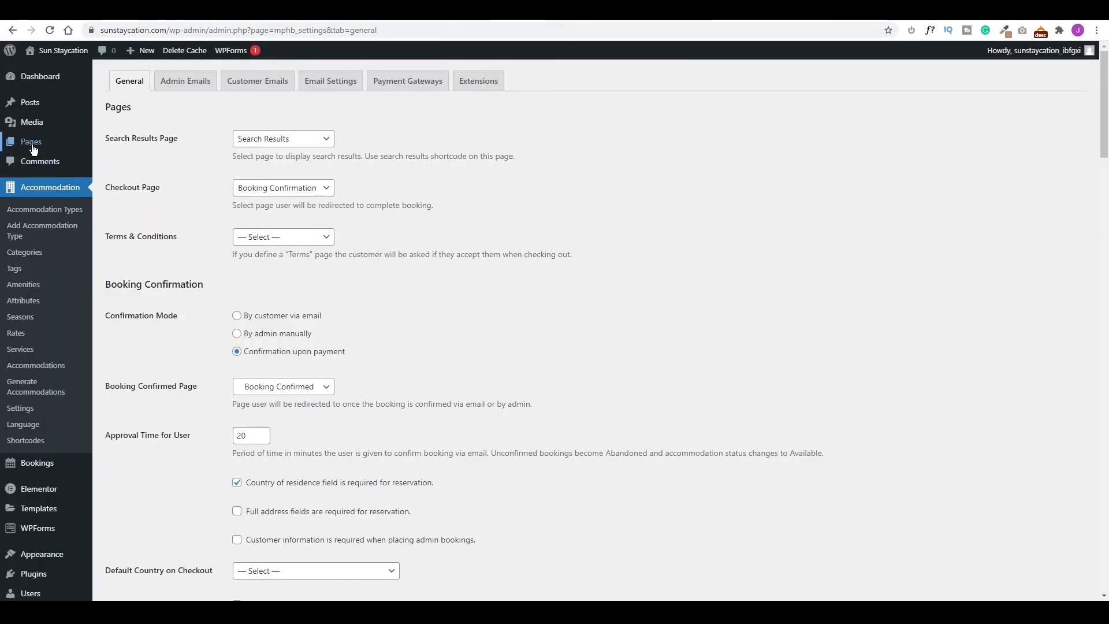
pyautogui.click(33, 149)
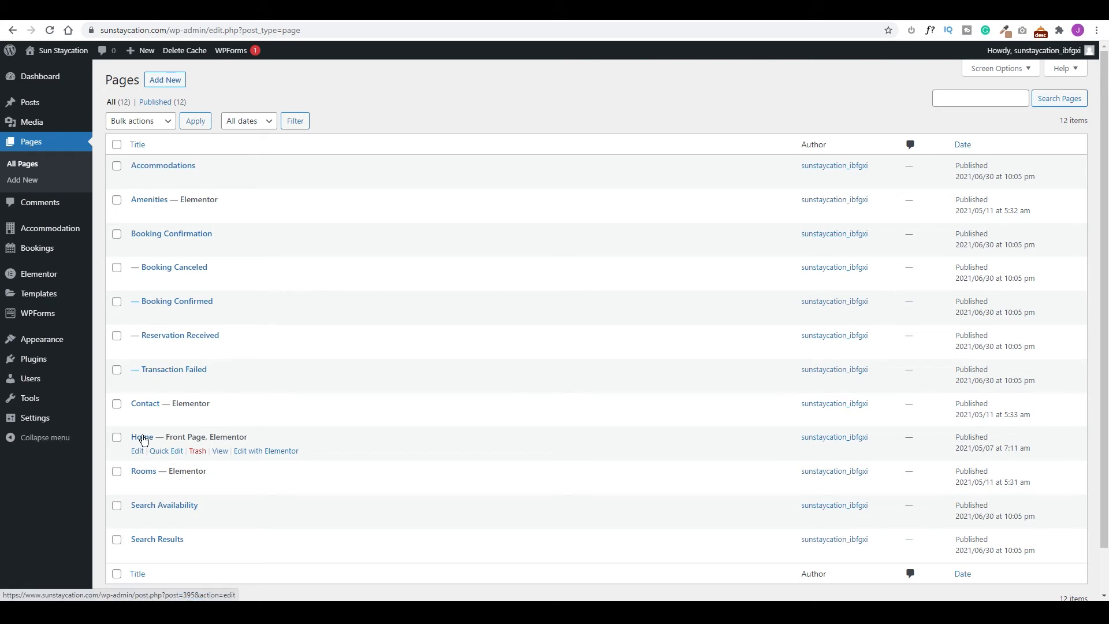
pyautogui.rightClick(258, 454)
pyautogui.click(285, 469)
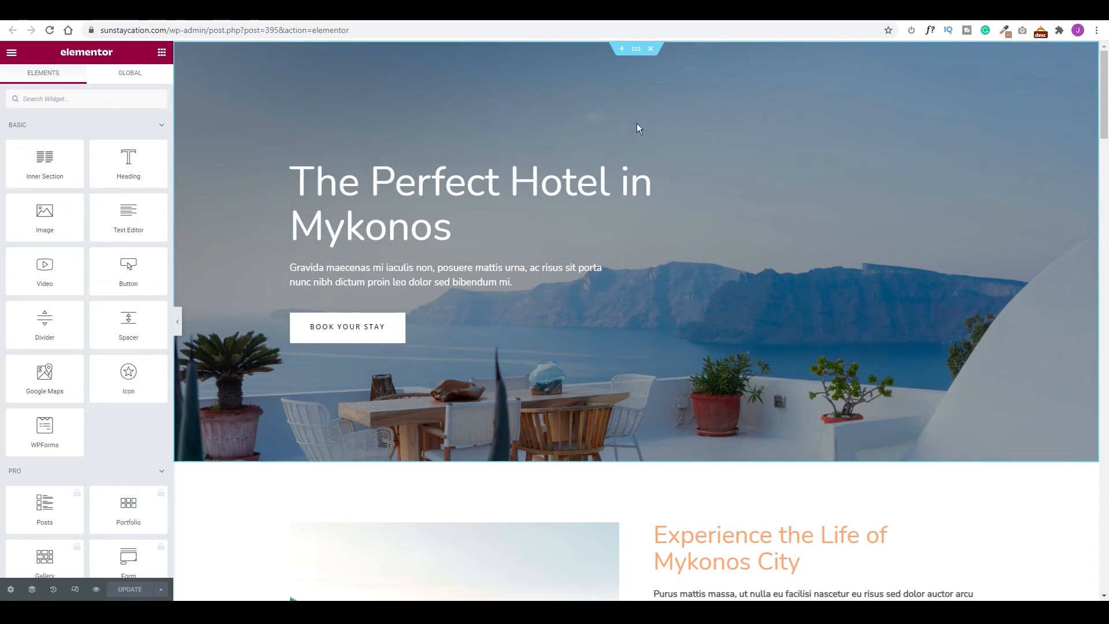
# Change 'Mykonos' in the hero heading to 'The Sun', making it 'The Perfect Hotel in The Sun'.
pyautogui.click(637, 49)
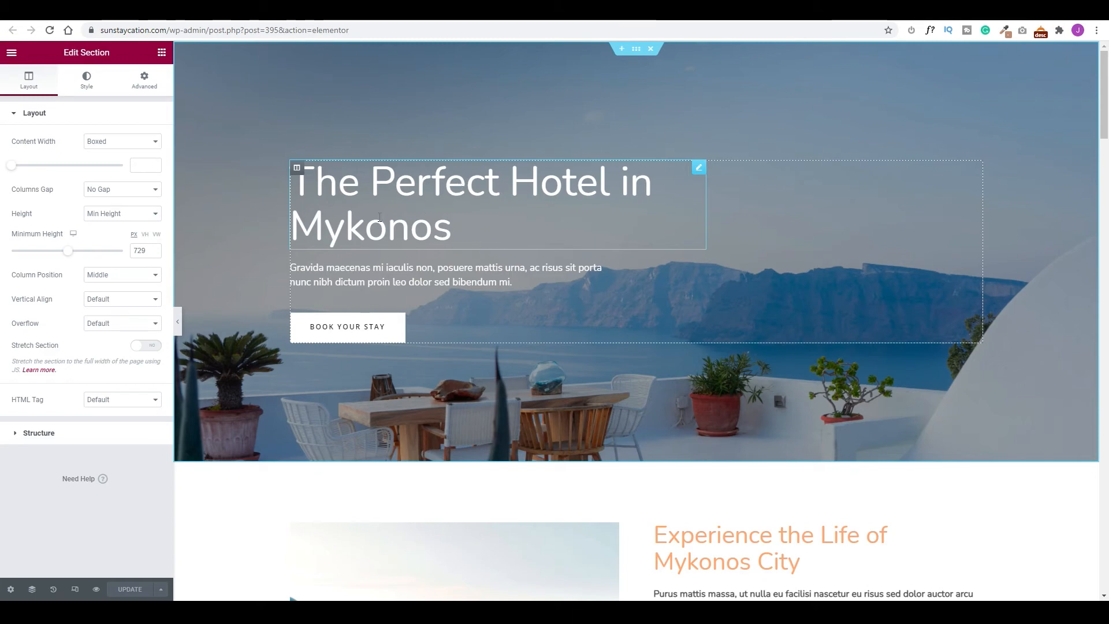
pyautogui.click(460, 225)
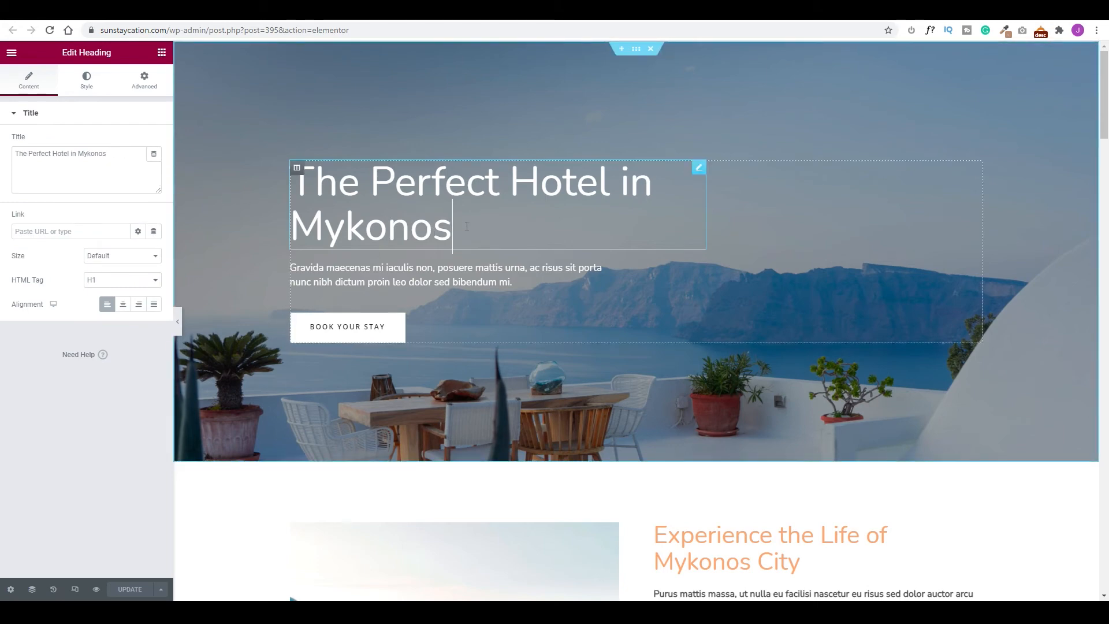
pyautogui.moveTo(456, 229); pyautogui.dragTo(302, 222)
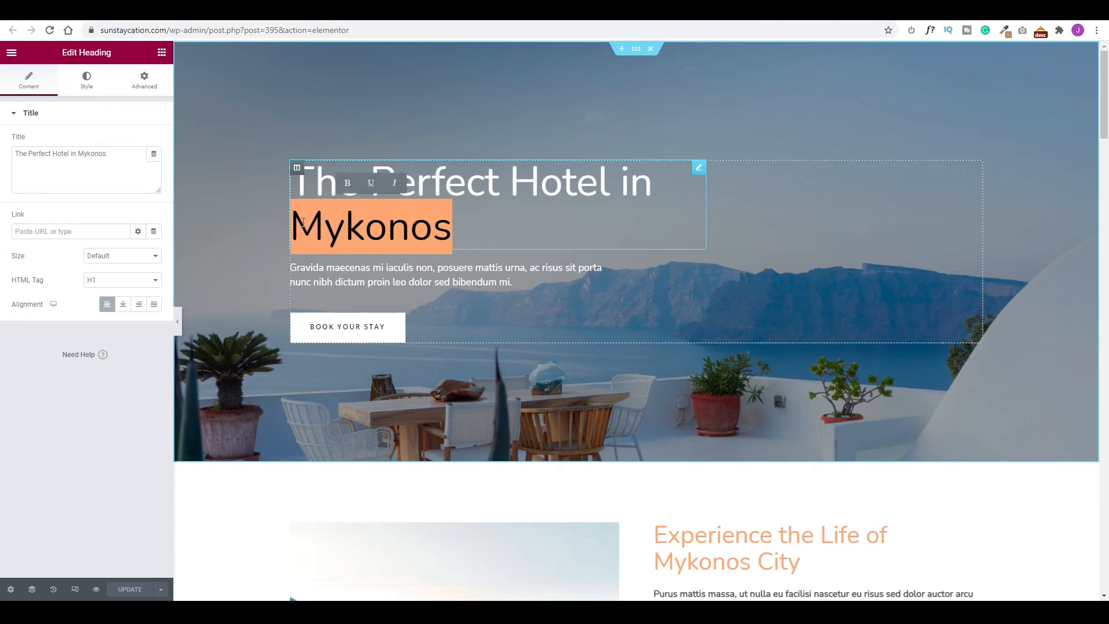
pyautogui.write('The Sun')
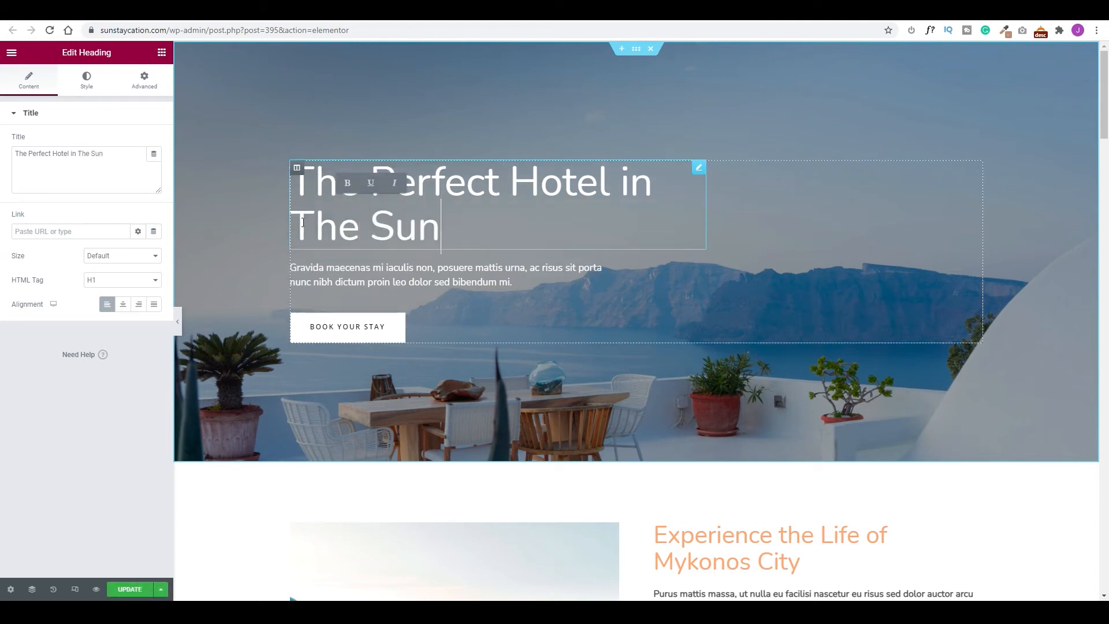
# Replace the hero's Gravida paragraph with the pasted Sun Staycation vacation blurb.
pyautogui.click(446, 270)
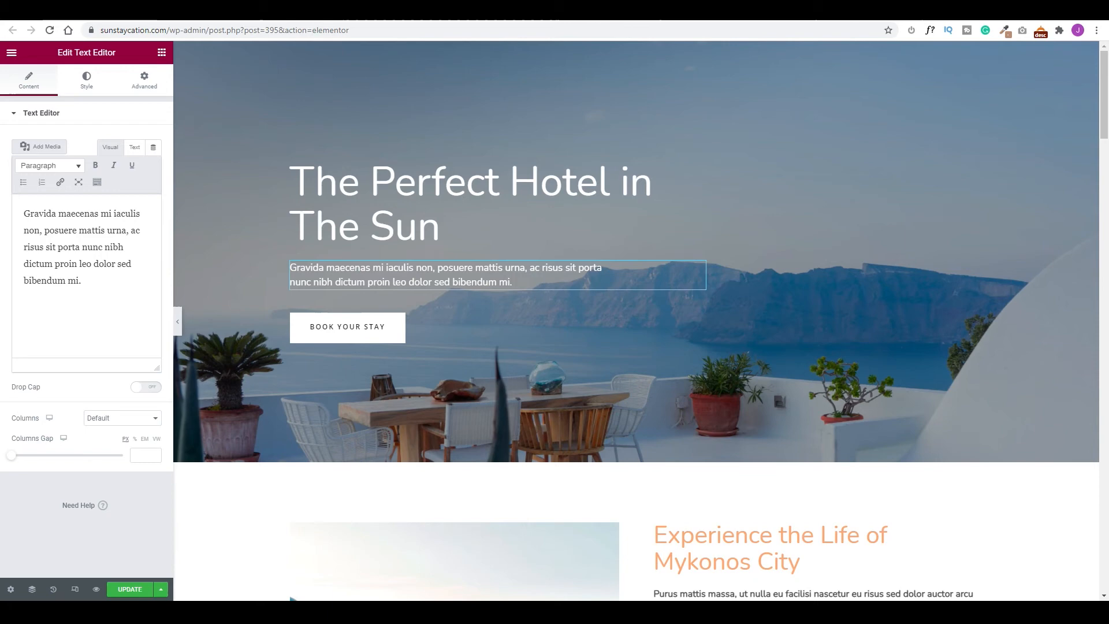
pyautogui.moveTo(108, 289); pyautogui.dragTo(7, 205)
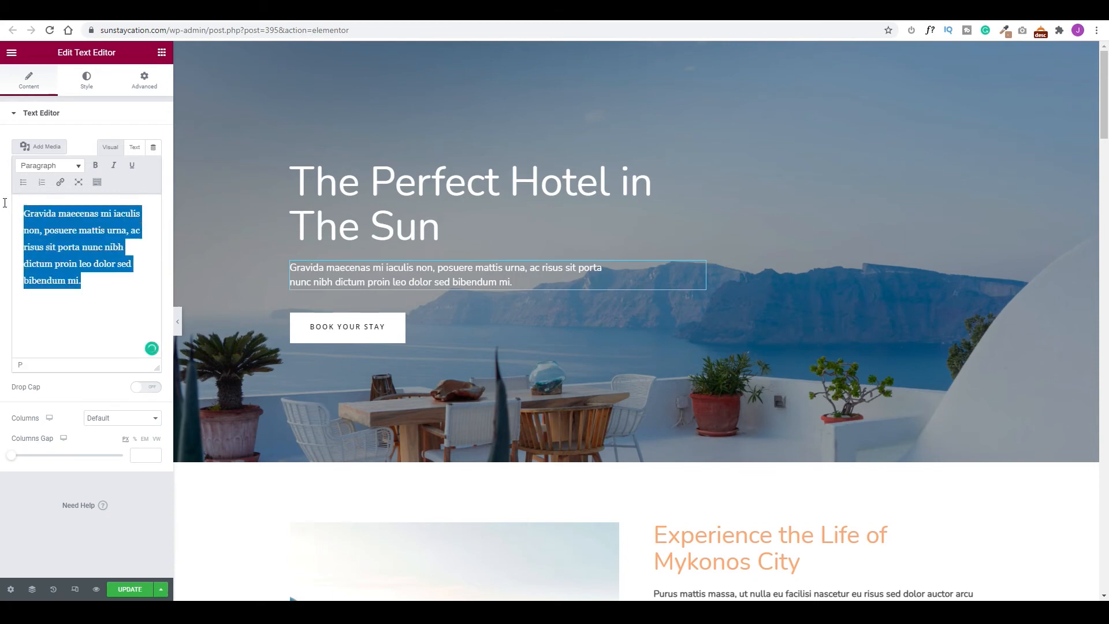
pyautogui.write('For some of you who are feeling overwhelmed by your current work or school schedule, now is the perfect time to take a vacation! The luxurious resort called "Sun Staycation" has plenty of rooms for all members of your family.')
pyautogui.click(382, 346)
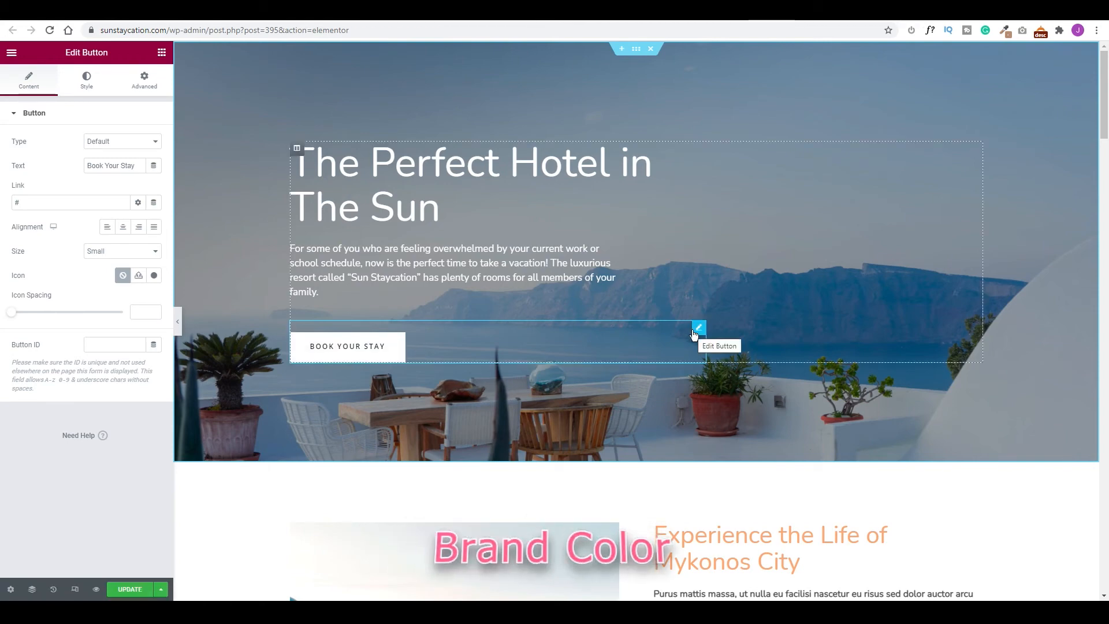
# Set the site's Primary global colour to the orange FFA973 from Coolors.
pyautogui.click(96, 85)
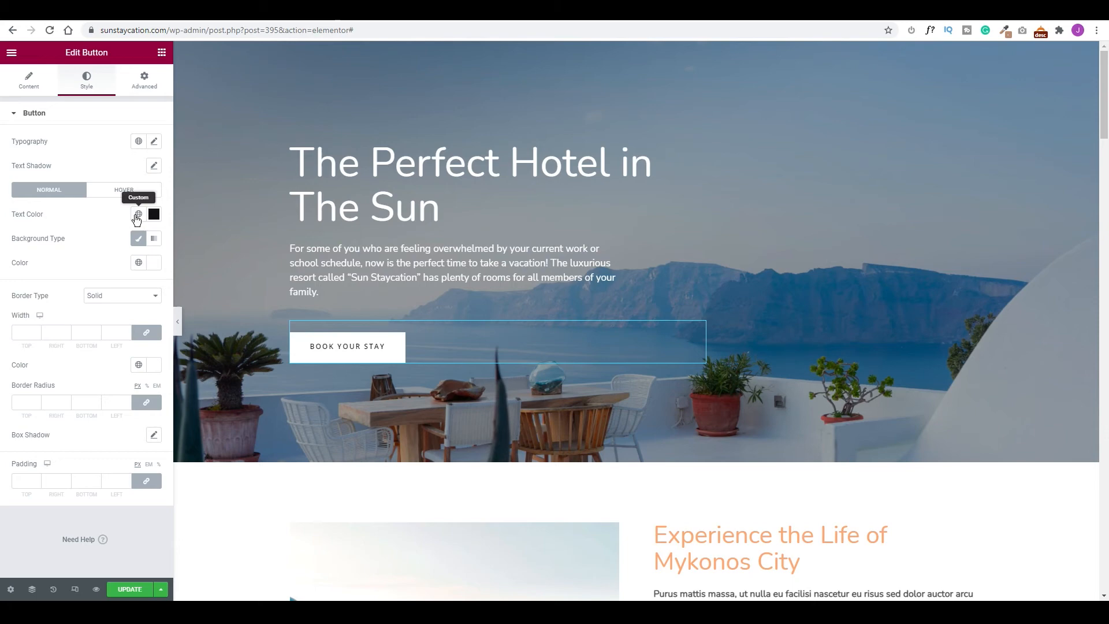
pyautogui.click(139, 263)
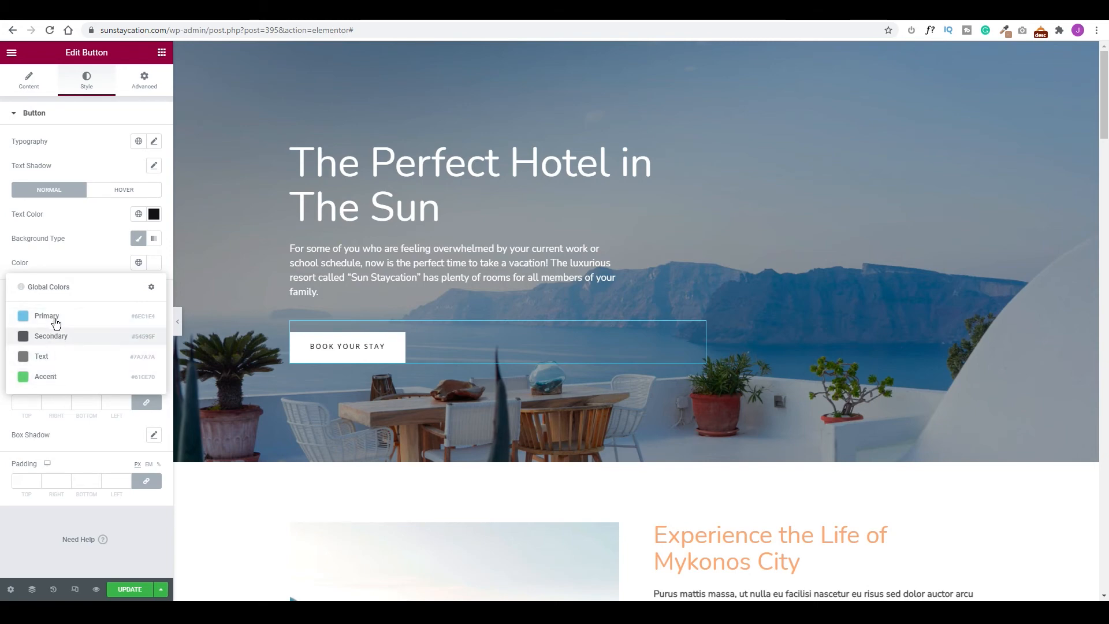
pyautogui.click(151, 287)
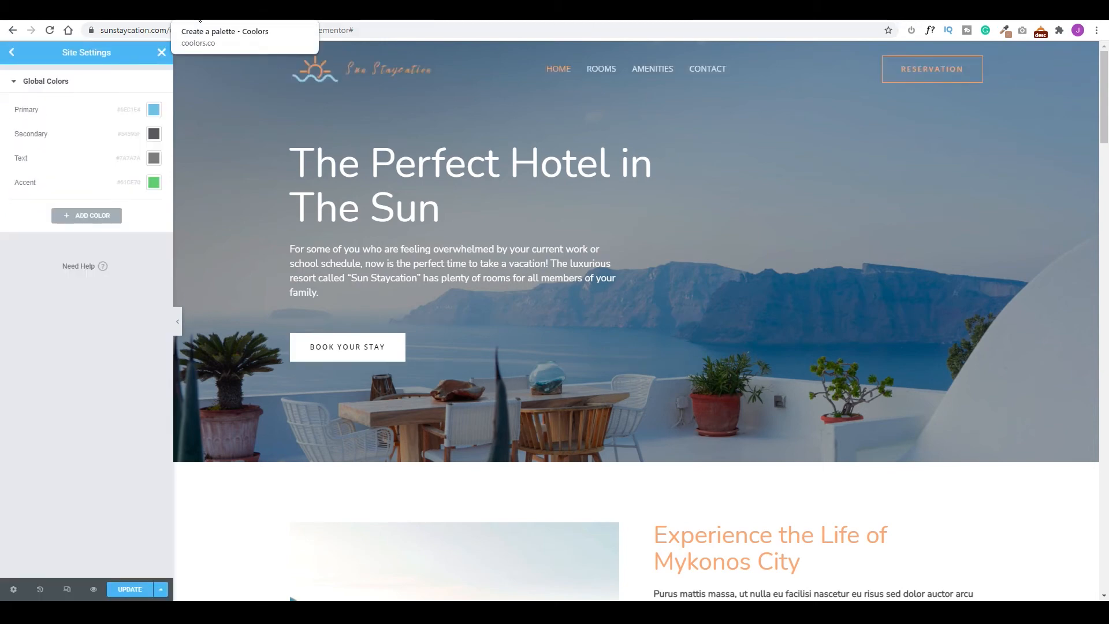
pyautogui.click(199, 21)
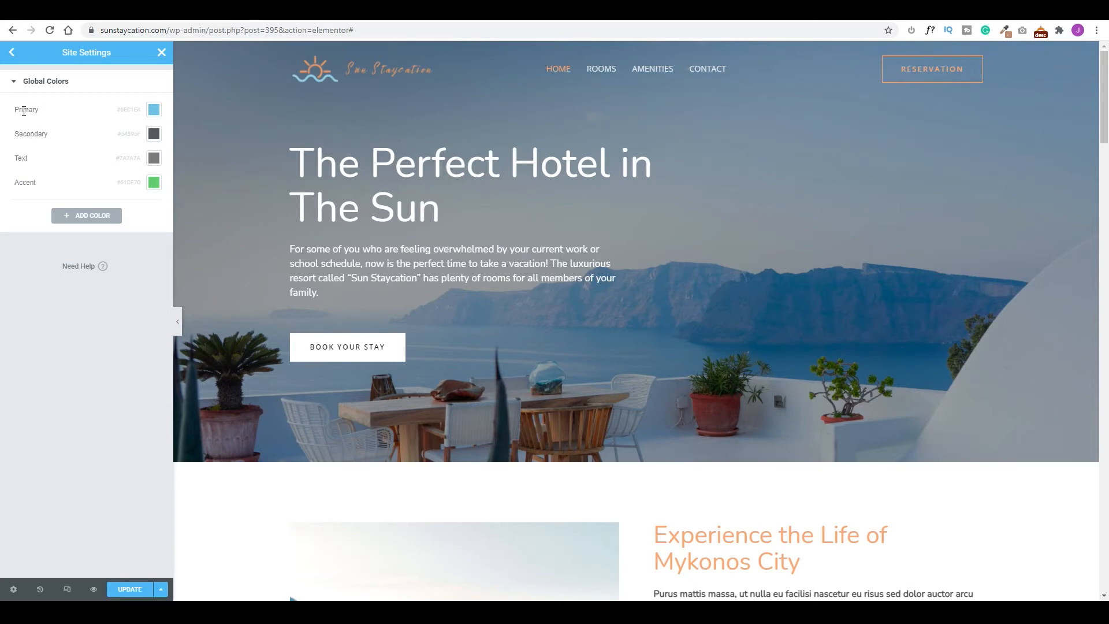
pyautogui.click(153, 110)
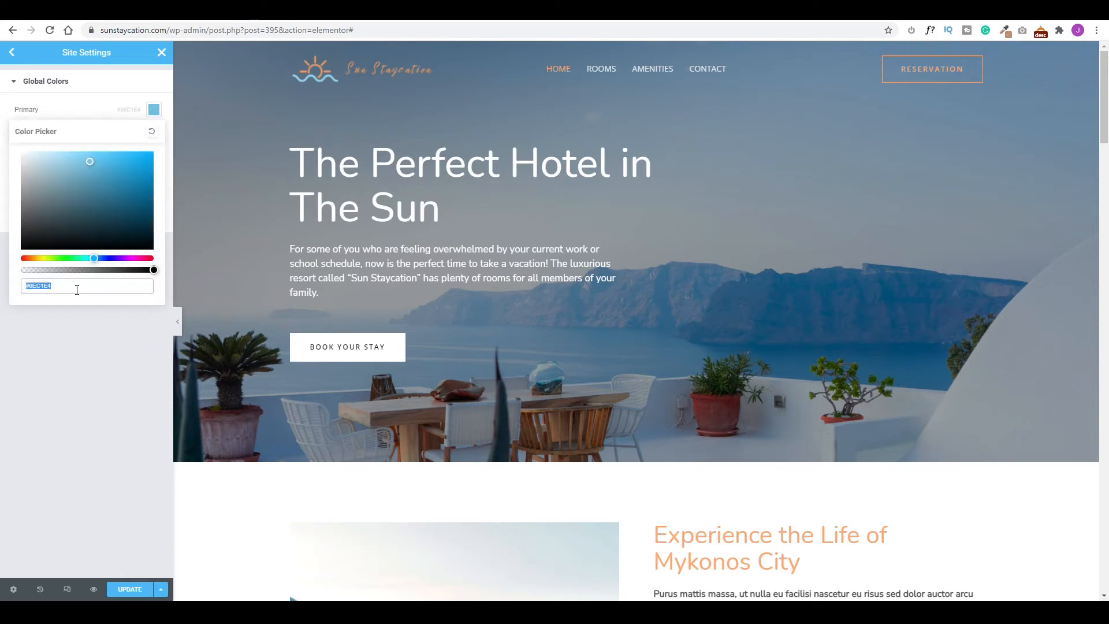
pyautogui.write('#FFA973')
pyautogui.press('Return')
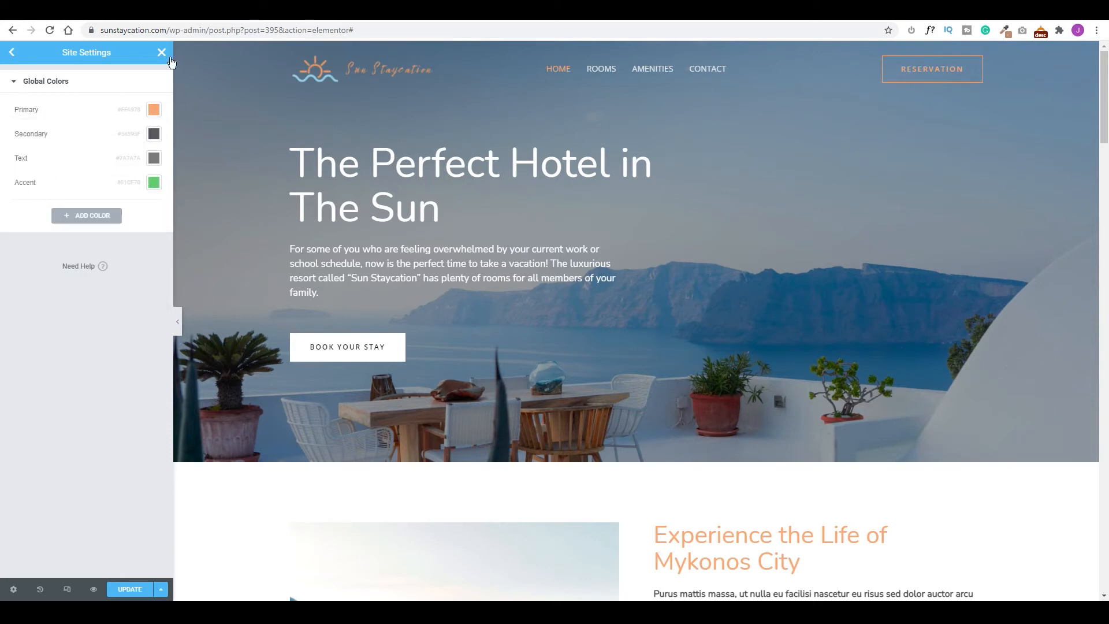
# Set the Accent global colour to Baby Blue 97D7F6, save site settings, and return to the editor.
pyautogui.click(181, 20)
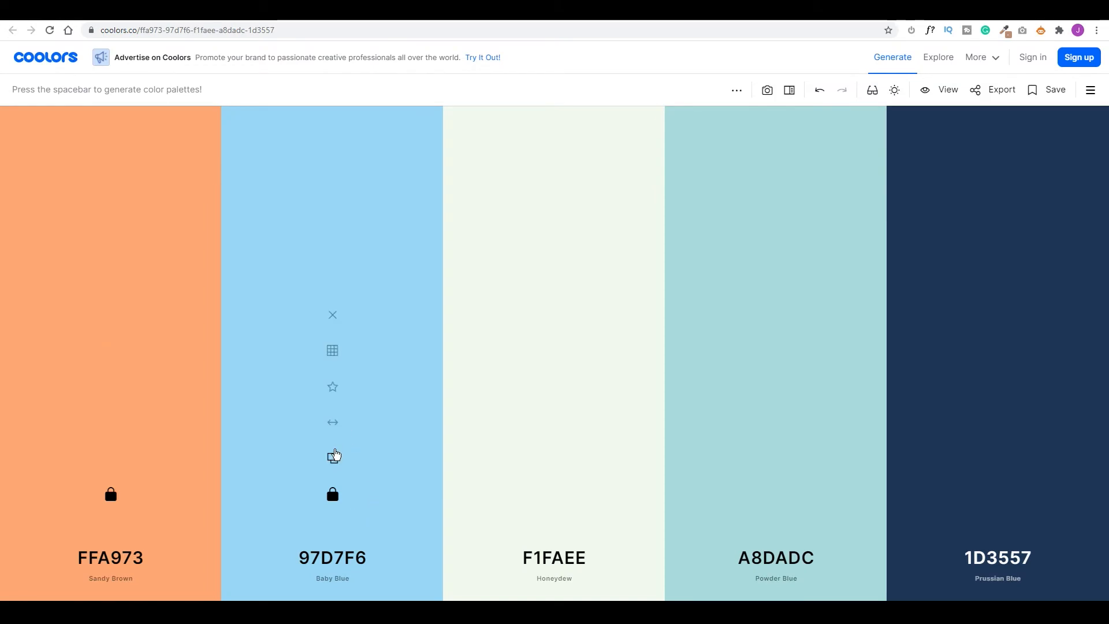
pyautogui.click(332, 457)
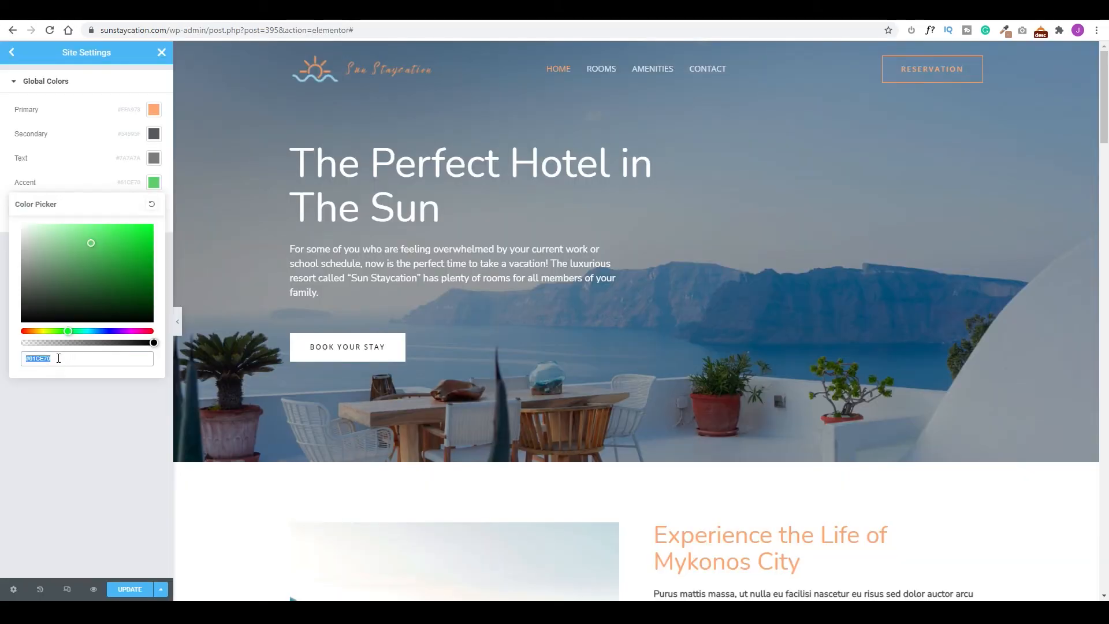
pyautogui.hotkey('ctrl', 'v')
pyautogui.press('Return')
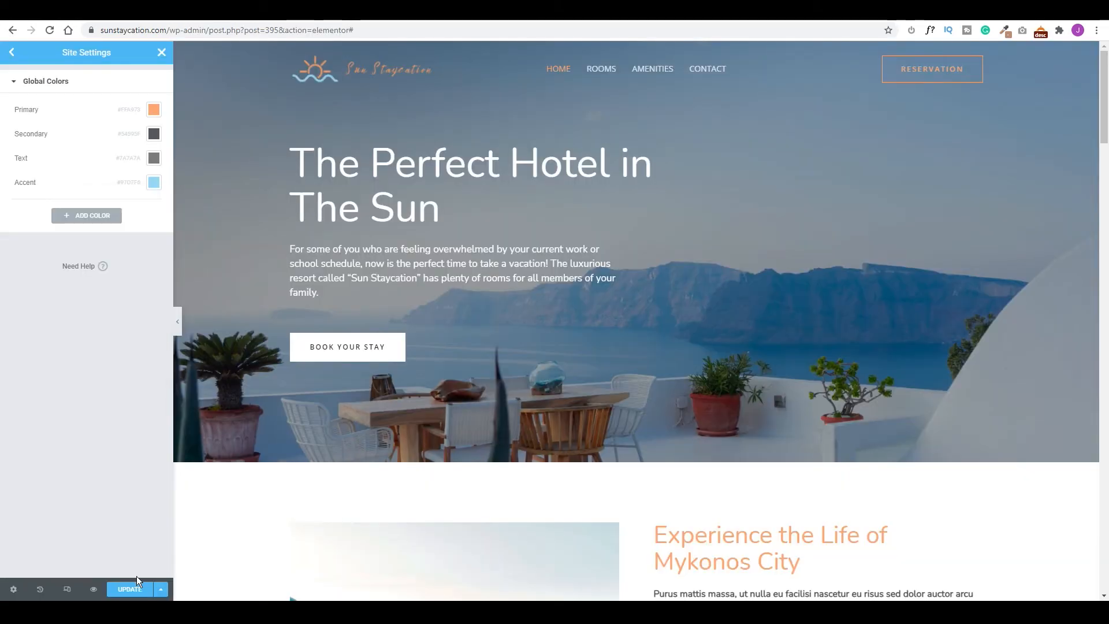
pyautogui.click(129, 590)
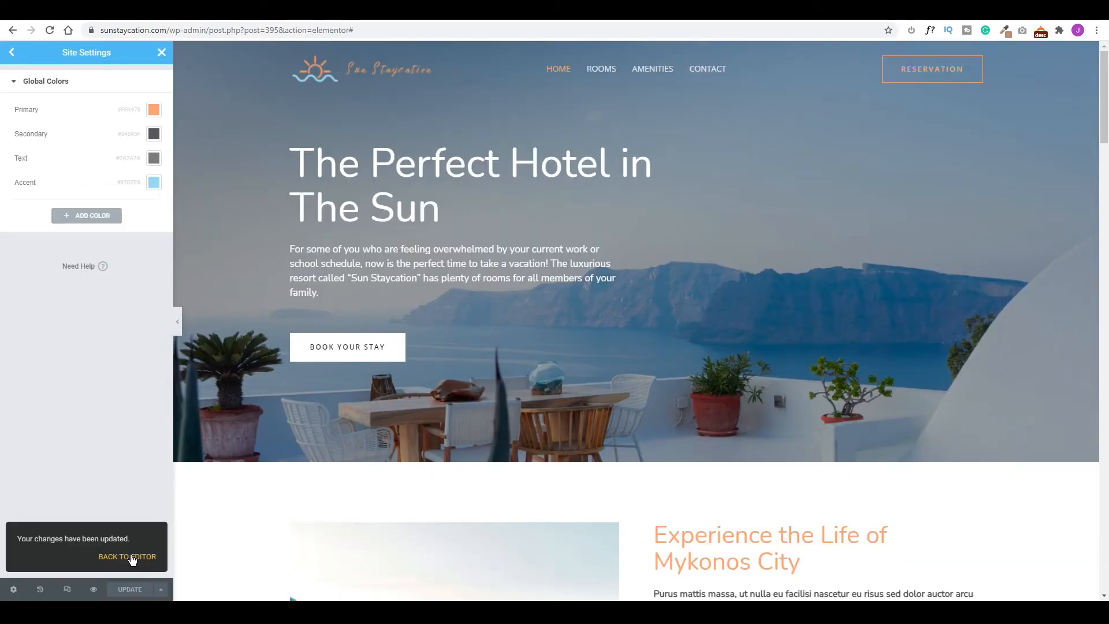
pyautogui.click(132, 557)
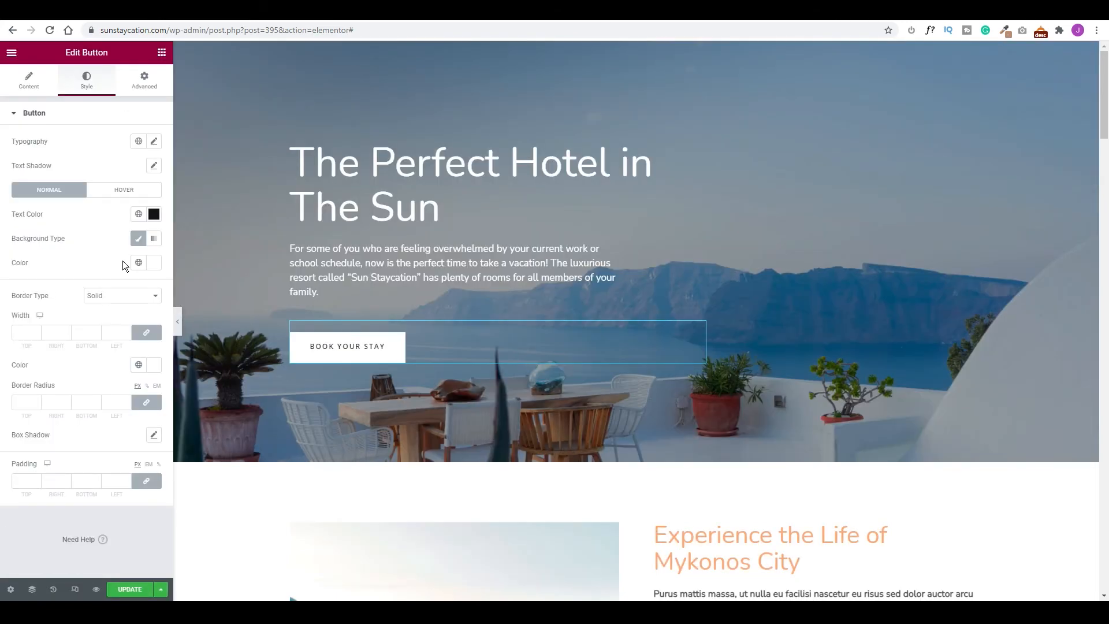
# Give the BOOK YOUR STAY button the orange Primary background and white text.
pyautogui.click(138, 263)
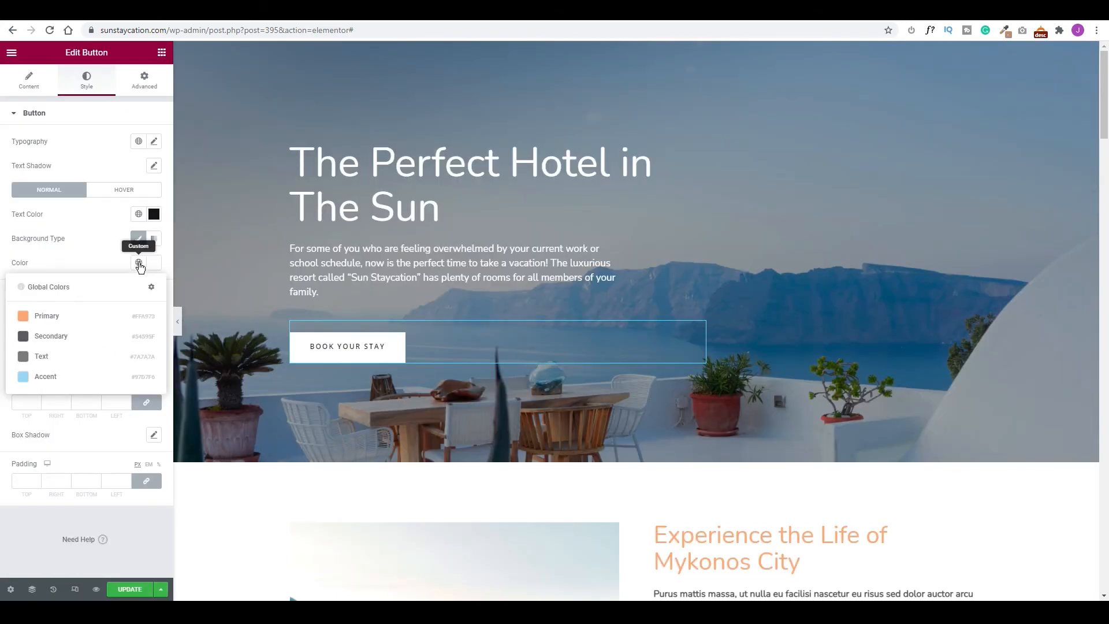
pyautogui.click(49, 320)
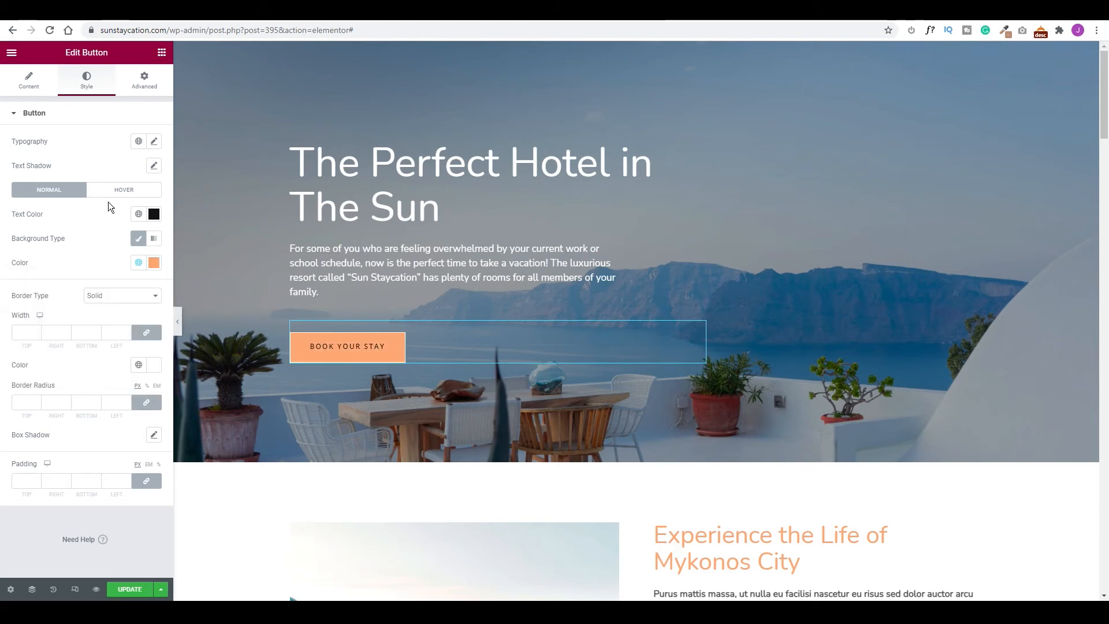
pyautogui.click(138, 215)
pyautogui.click(94, 247)
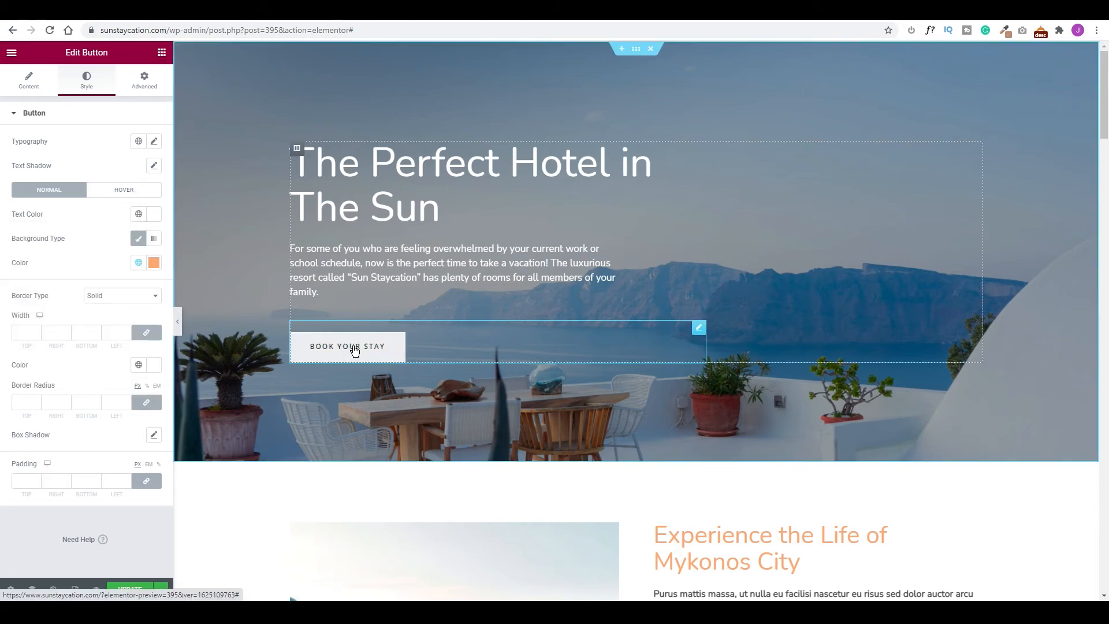
# Make the button's hover state the light blue Accent background with white #FFFFFF text.
pyautogui.click(120, 193)
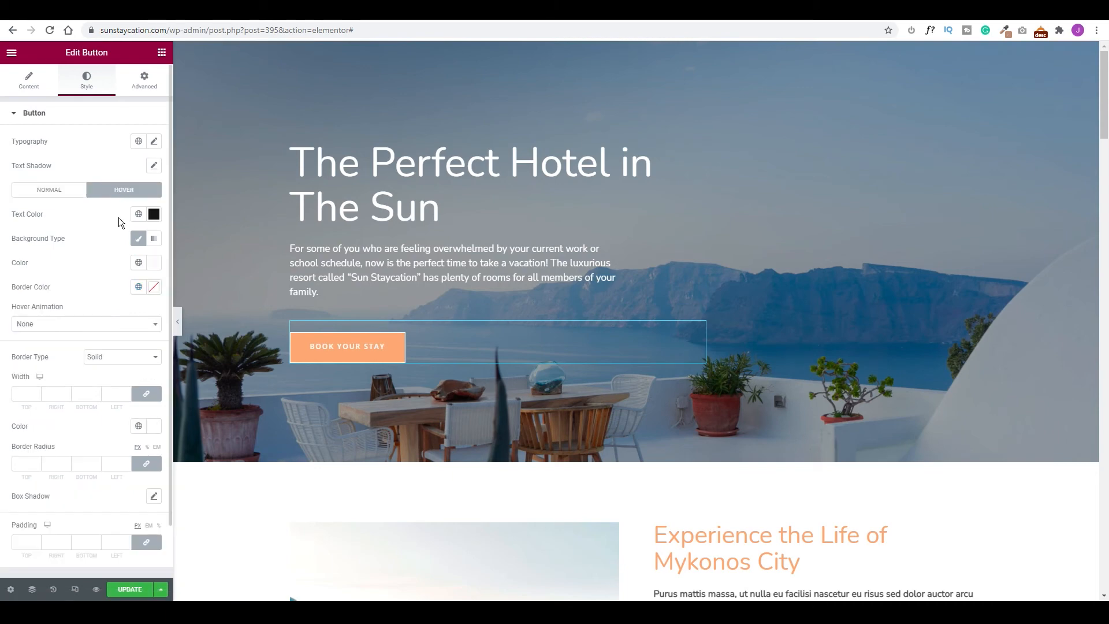
pyautogui.click(139, 262)
pyautogui.click(37, 373)
pyautogui.click(138, 215)
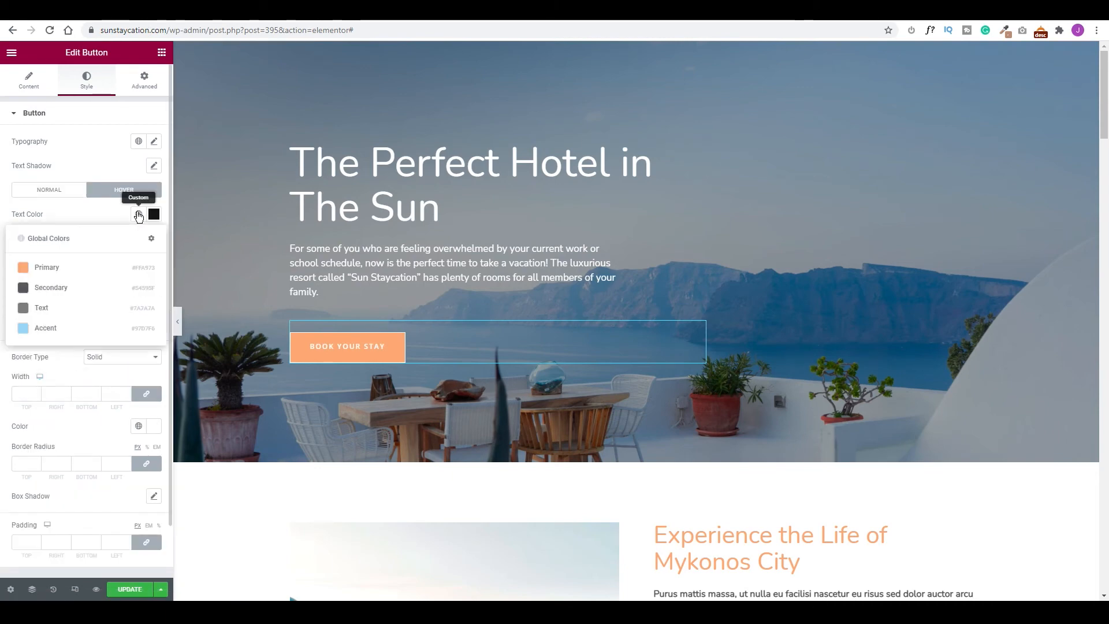
pyautogui.click(154, 214)
pyautogui.moveTo(72, 290); pyautogui.dragTo(10, 250)
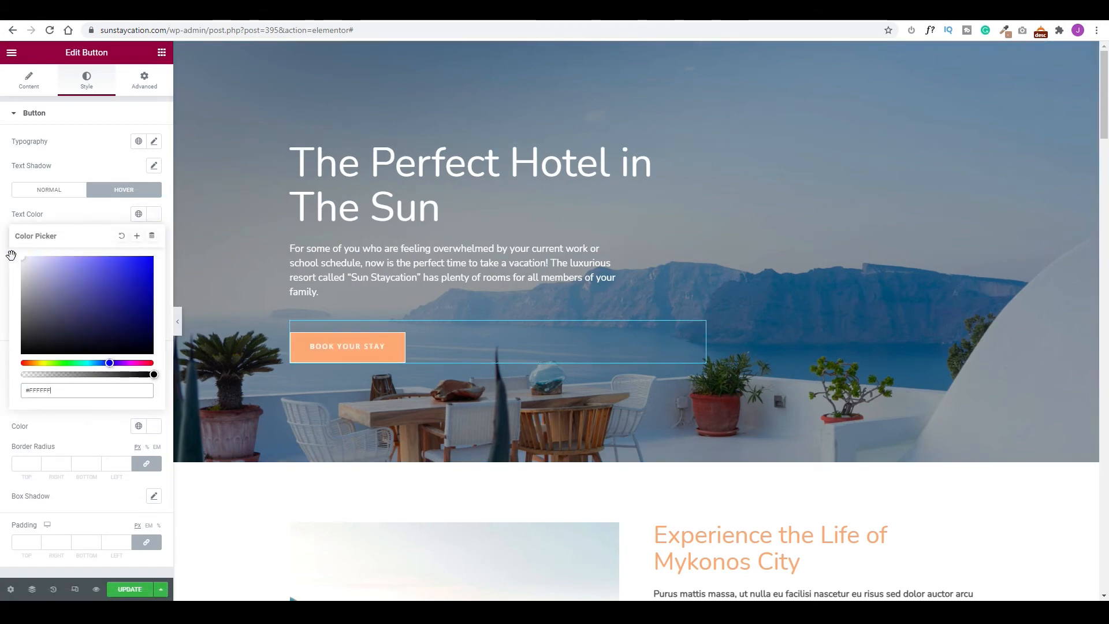
pyautogui.click(95, 219)
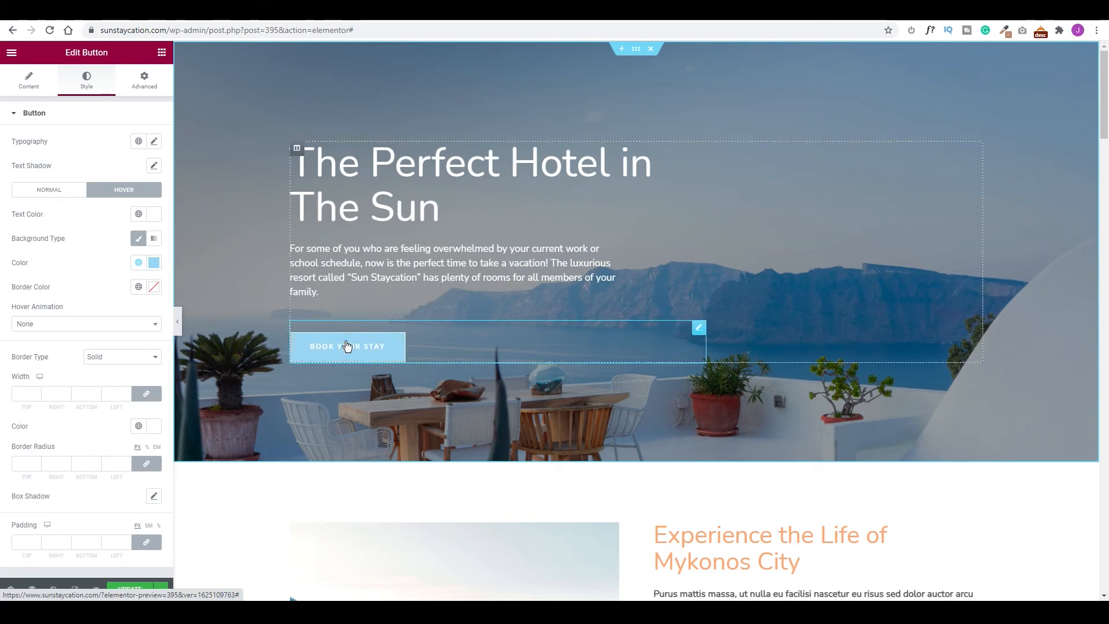
# Set the hero section background to the Mykonos waterfront photo background-img-1.jpg.
pyautogui.click(637, 49)
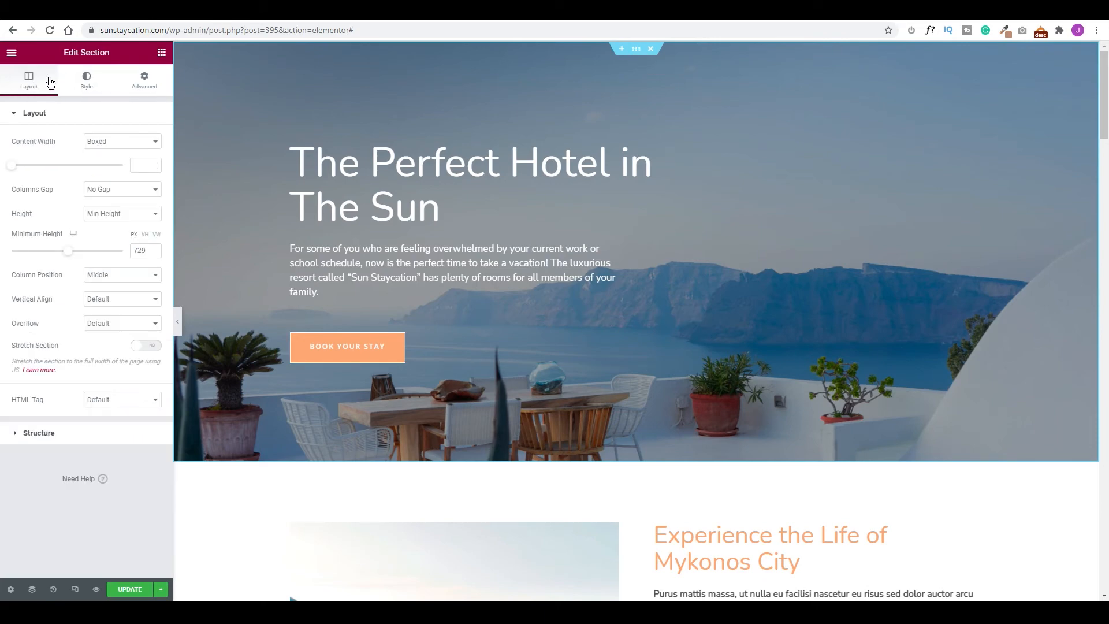
pyautogui.click(85, 81)
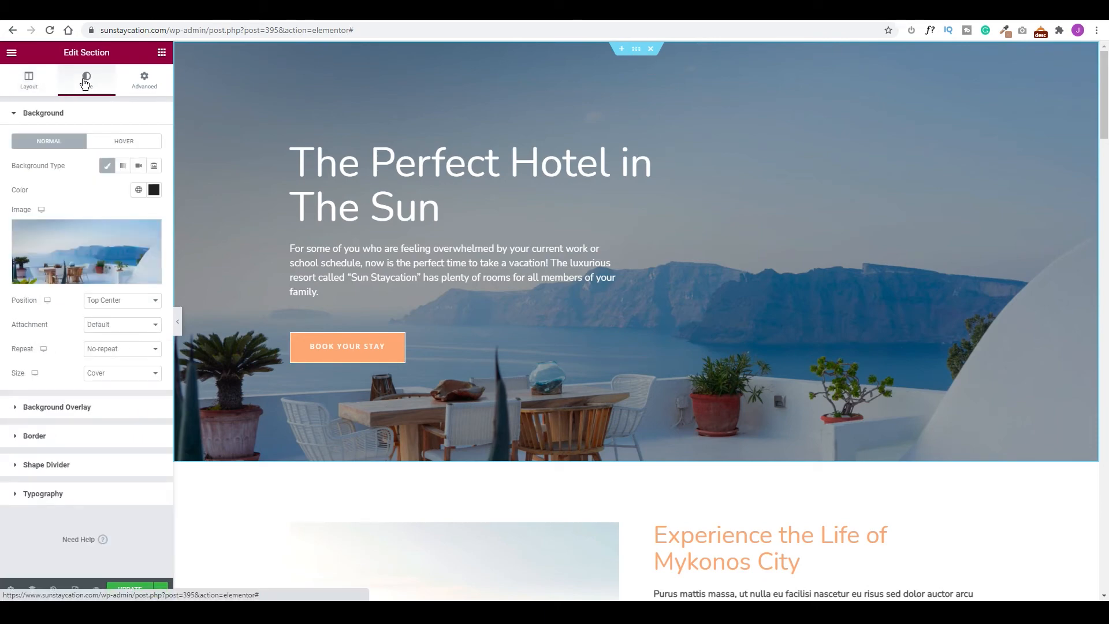
pyautogui.click(97, 243)
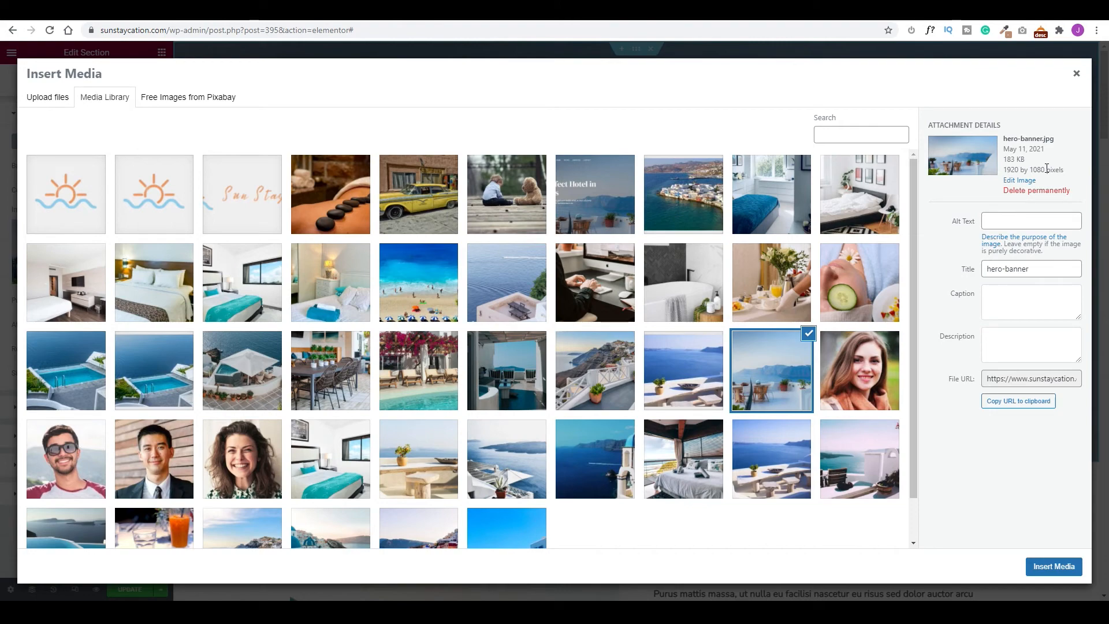
pyautogui.scroll(-1, 514, 508)
pyautogui.click(514, 511)
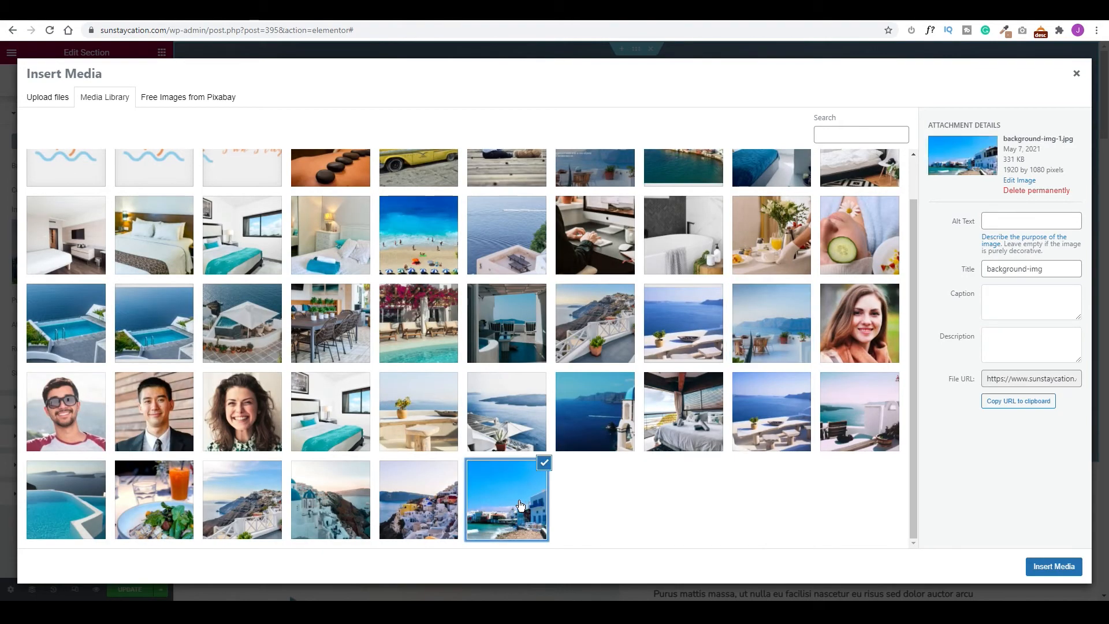
pyautogui.click(1057, 568)
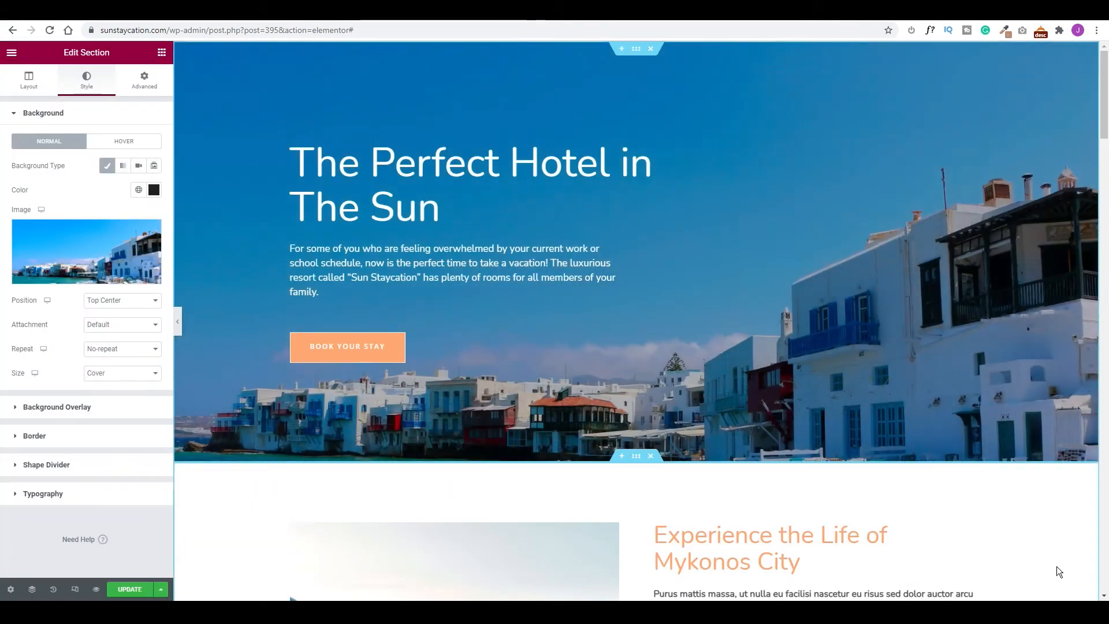
pyautogui.click(19, 411)
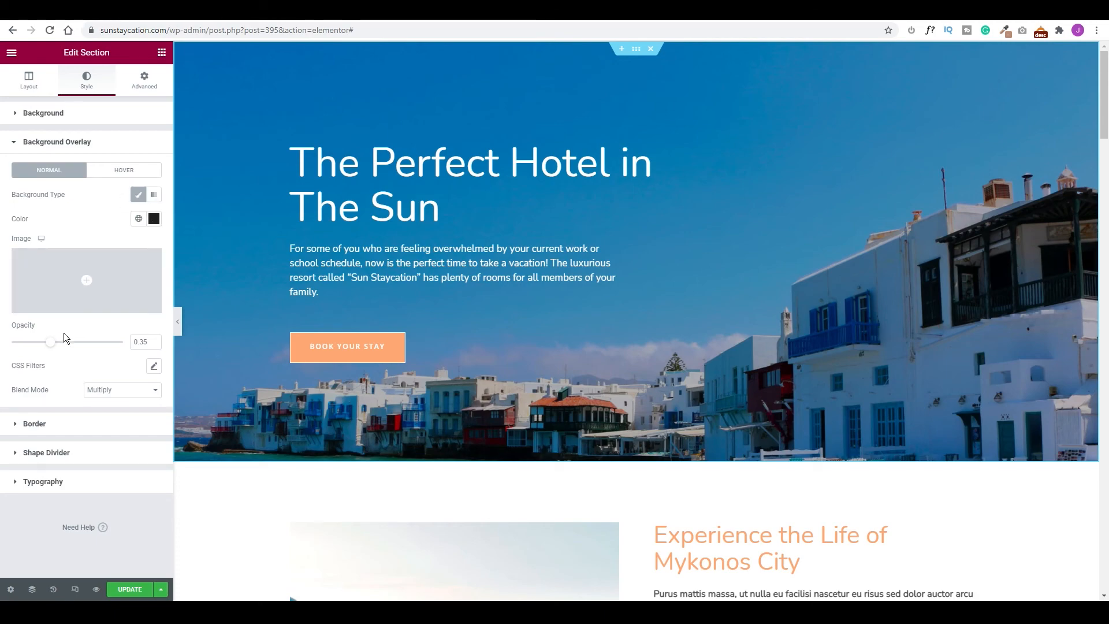
# Try several hero overlay opacities, settling on 0.37 for a light darkening.
pyautogui.moveTo(54, 347); pyautogui.dragTo(8, 346)
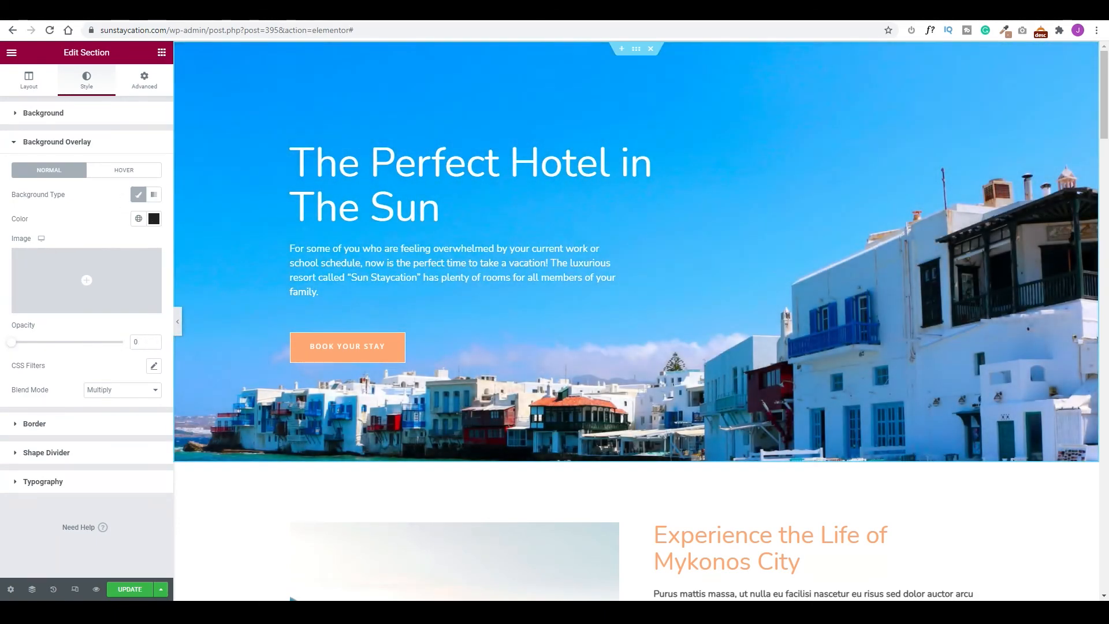
pyautogui.moveTo(4, 349); pyautogui.dragTo(141, 364)
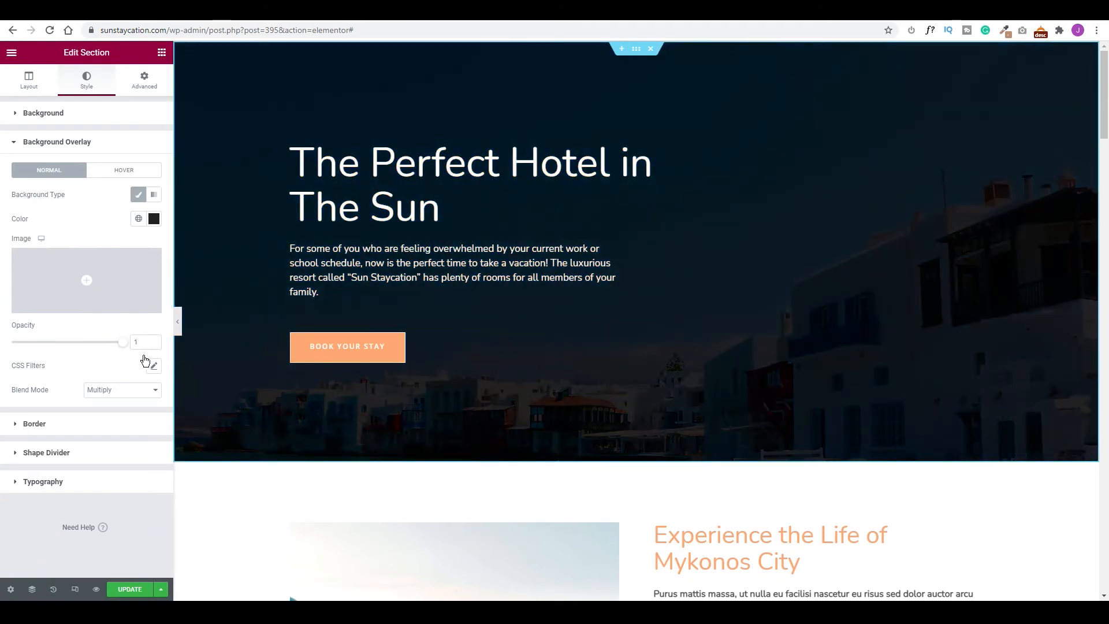
pyautogui.moveTo(147, 364); pyautogui.dragTo(55, 356)
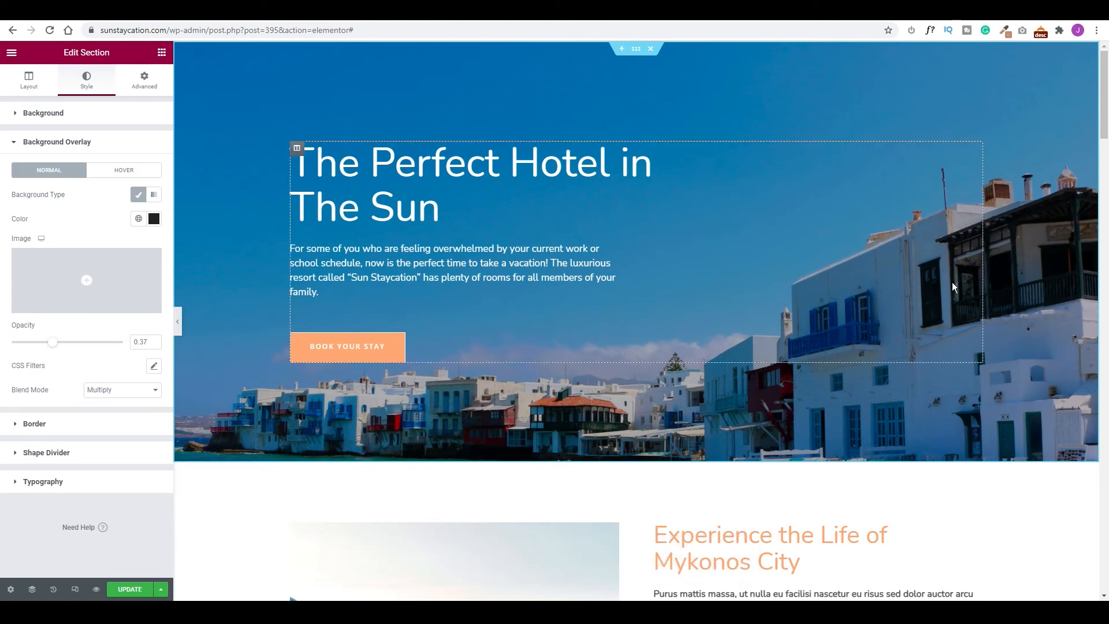
pyautogui.scroll(-5, 954, 287)
pyautogui.scroll(-2, 953, 288)
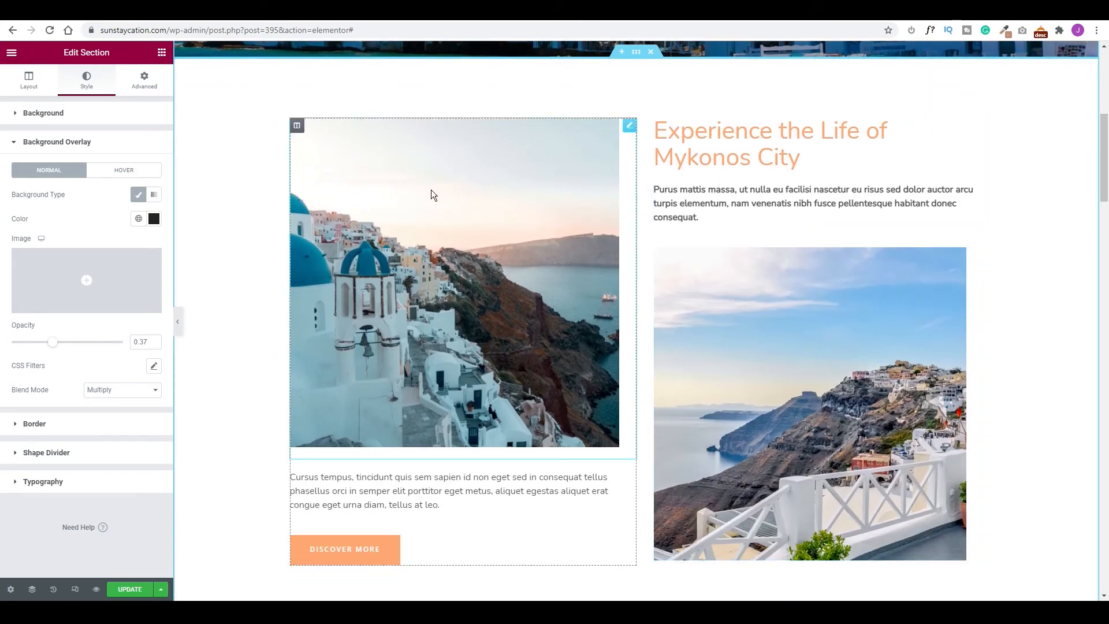
# Swap the Santorini cliffside image for beach.jpg from the Media Library.
pyautogui.click(630, 126)
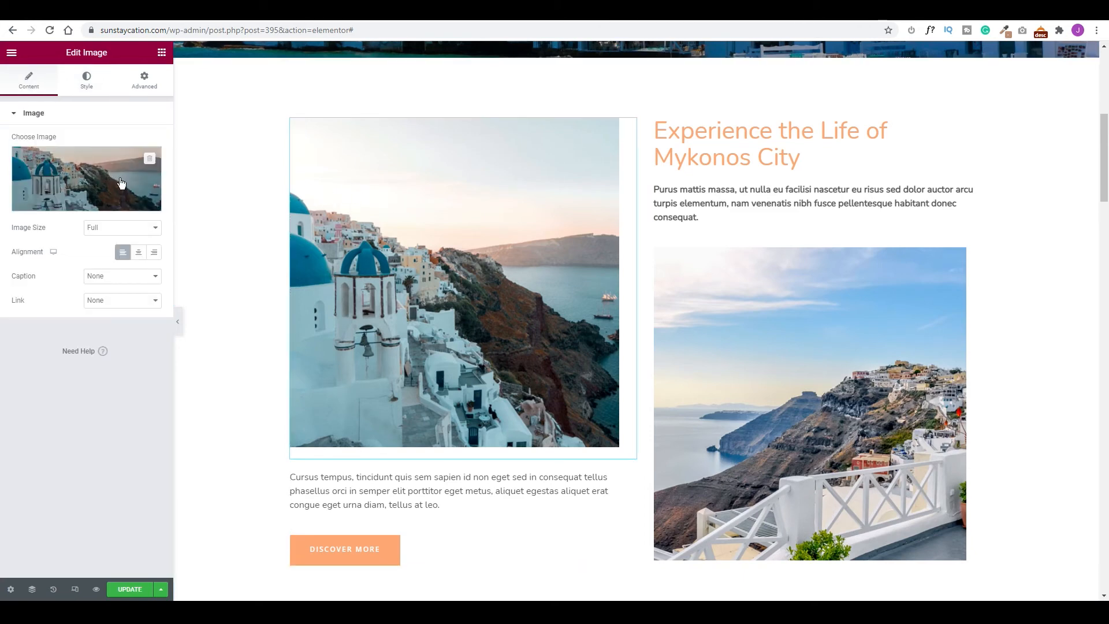
pyautogui.click(82, 170)
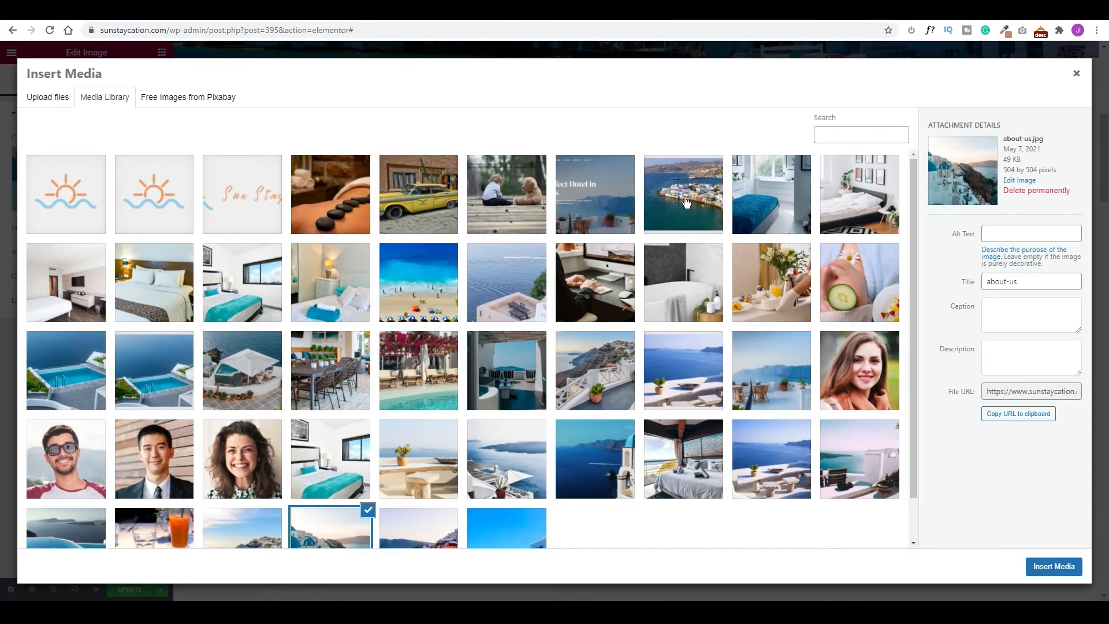
pyautogui.click(687, 203)
pyautogui.click(445, 284)
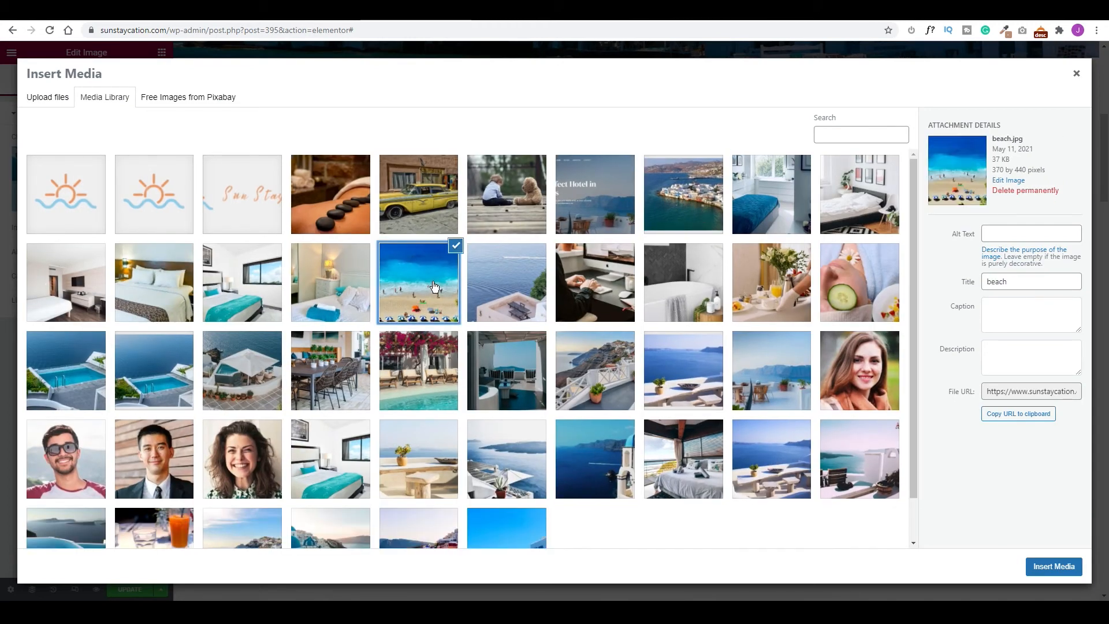
pyautogui.click(1050, 566)
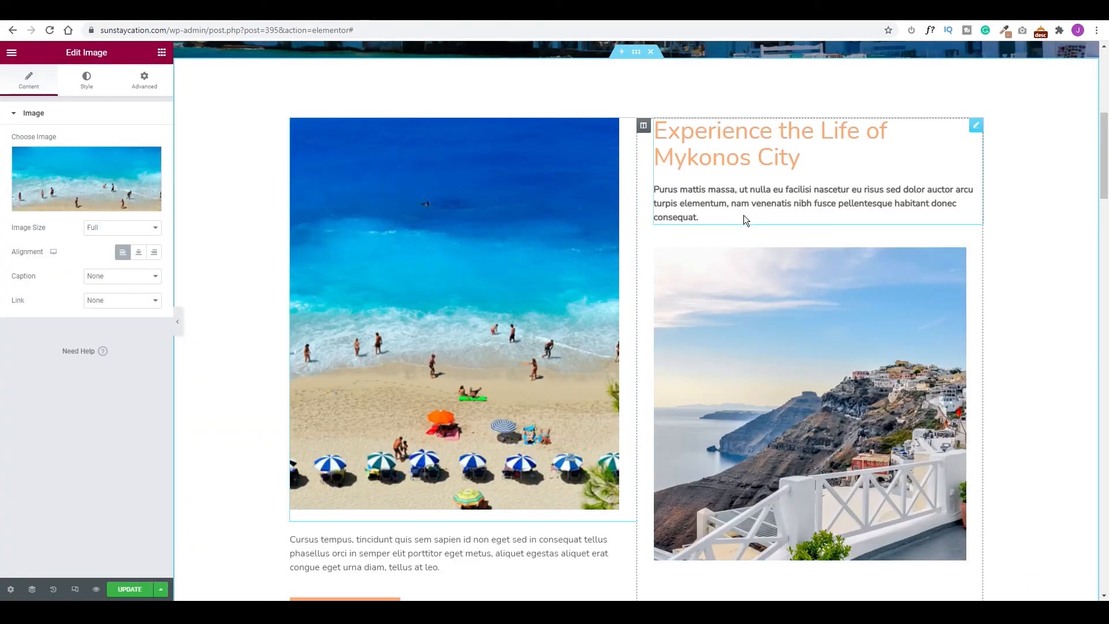
pyautogui.scroll(1, 743, 217)
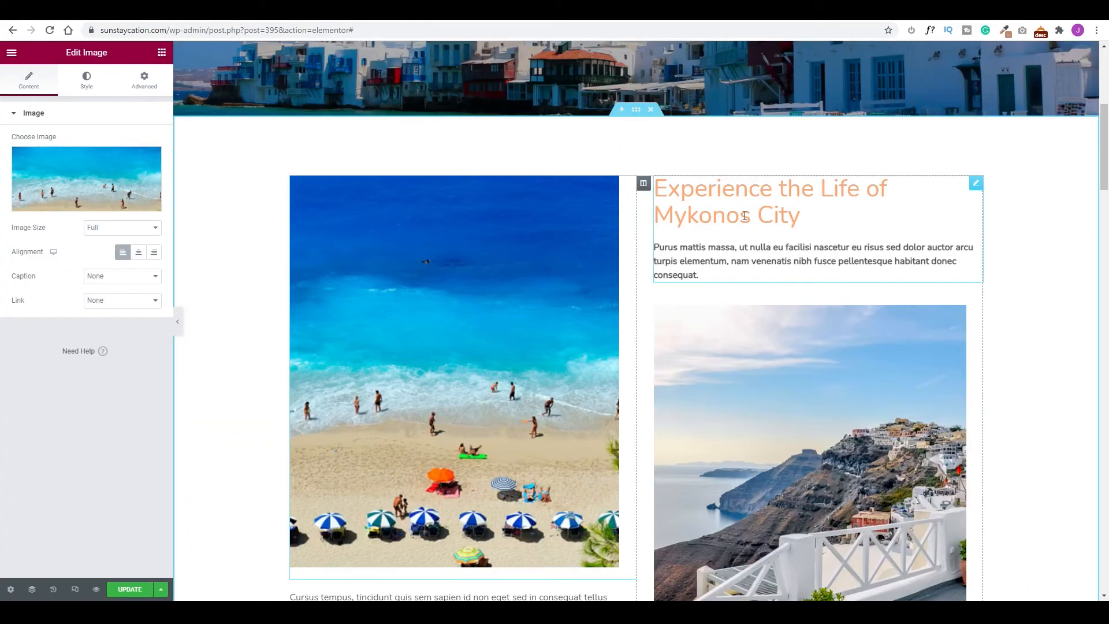
# Scroll to Amenities & Facilities and select its VIEW ALL button.
pyautogui.scroll(-6, 744, 216)
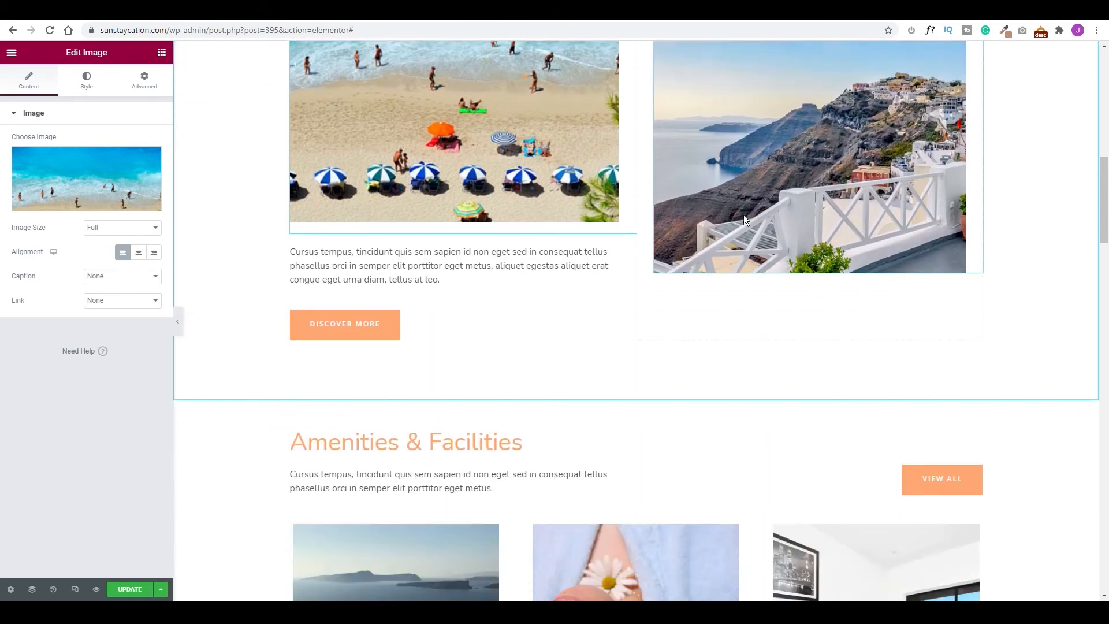
pyautogui.scroll(-4, 744, 218)
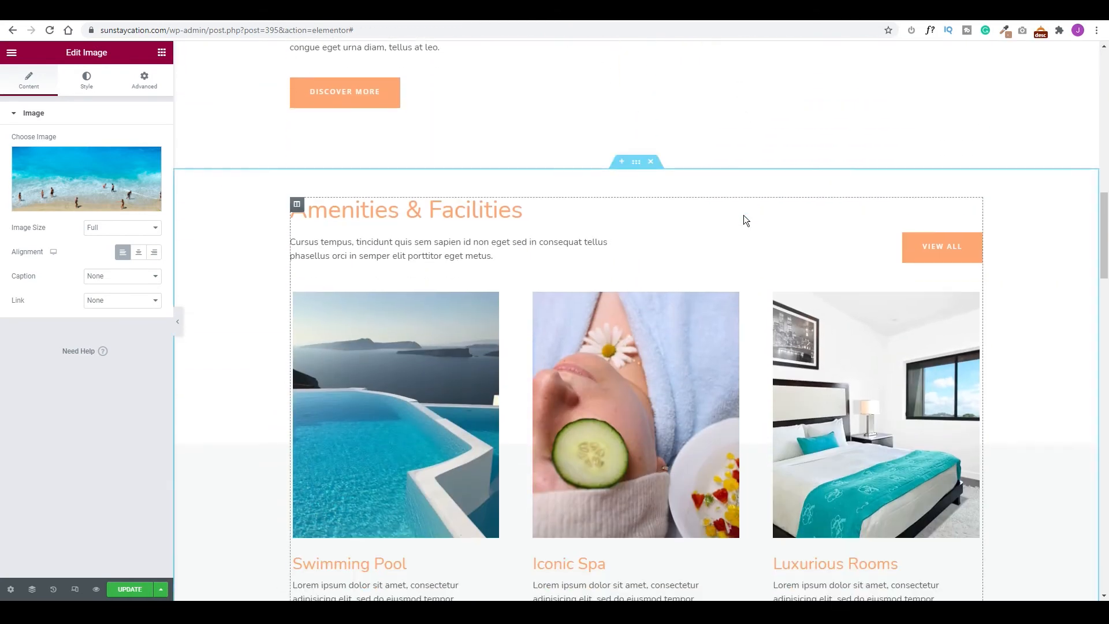
pyautogui.scroll(4, 628, 239)
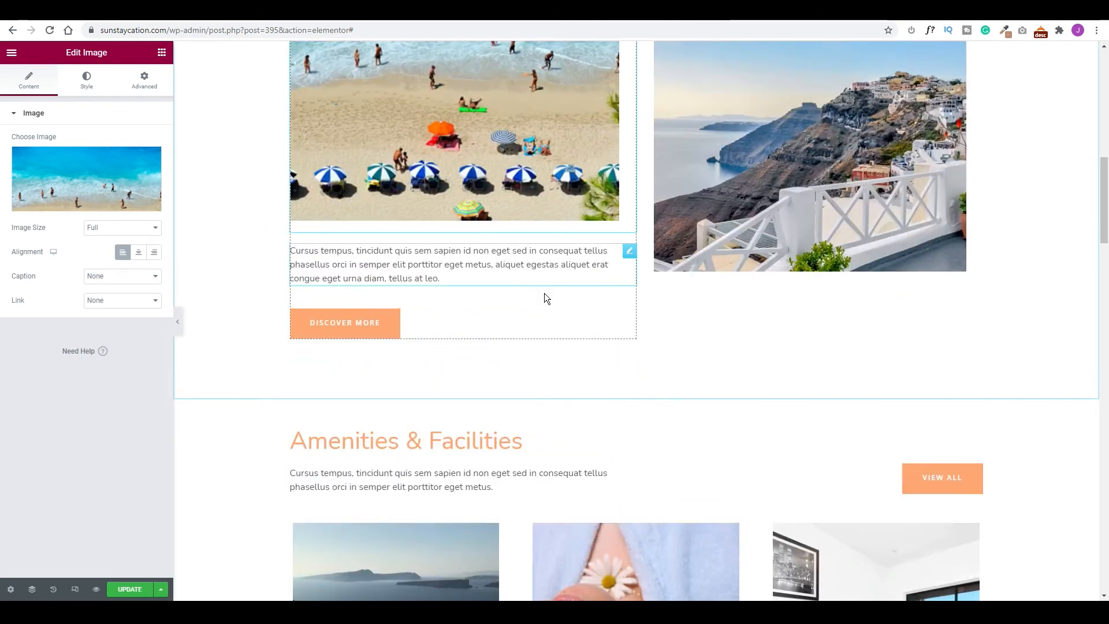
pyautogui.scroll(-3, 758, 392)
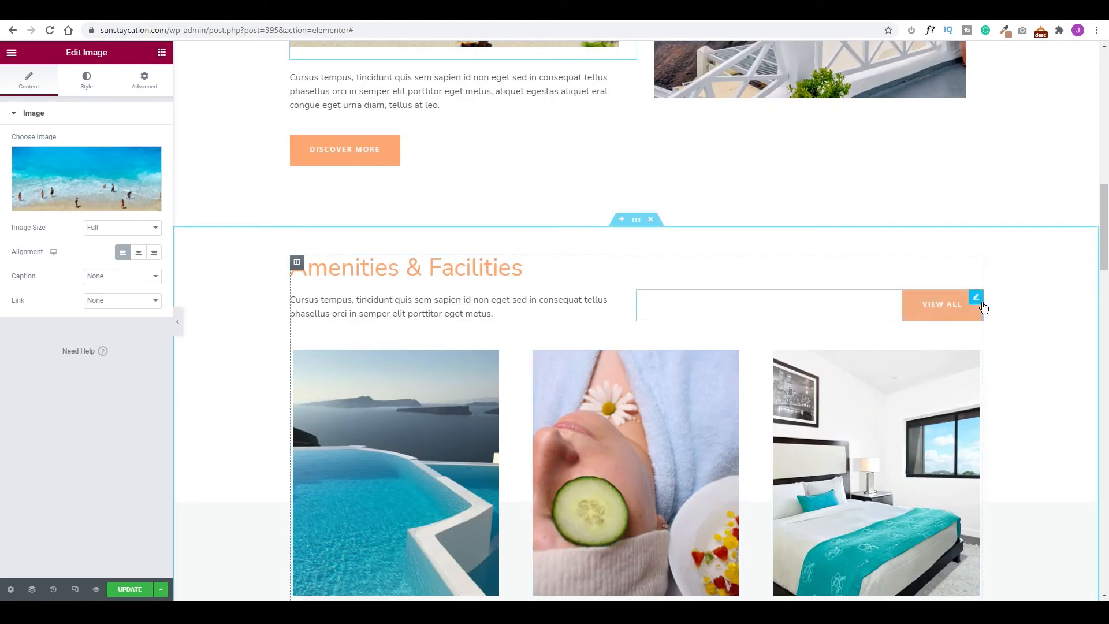
pyautogui.click(976, 300)
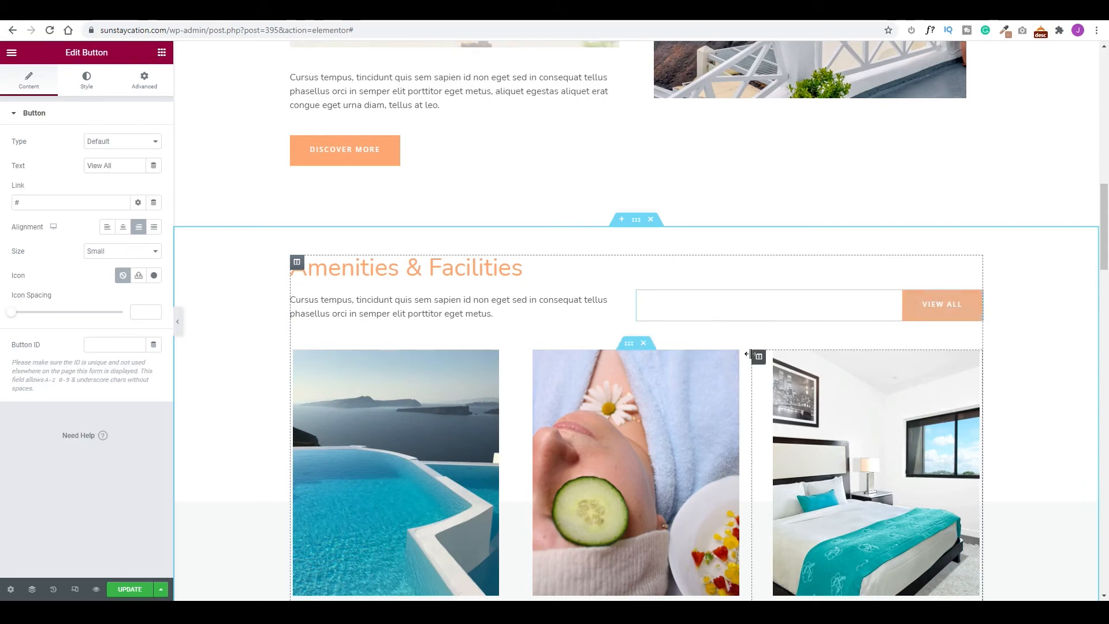
pyautogui.scroll(7, 762, 352)
pyautogui.scroll(8, 709, 335)
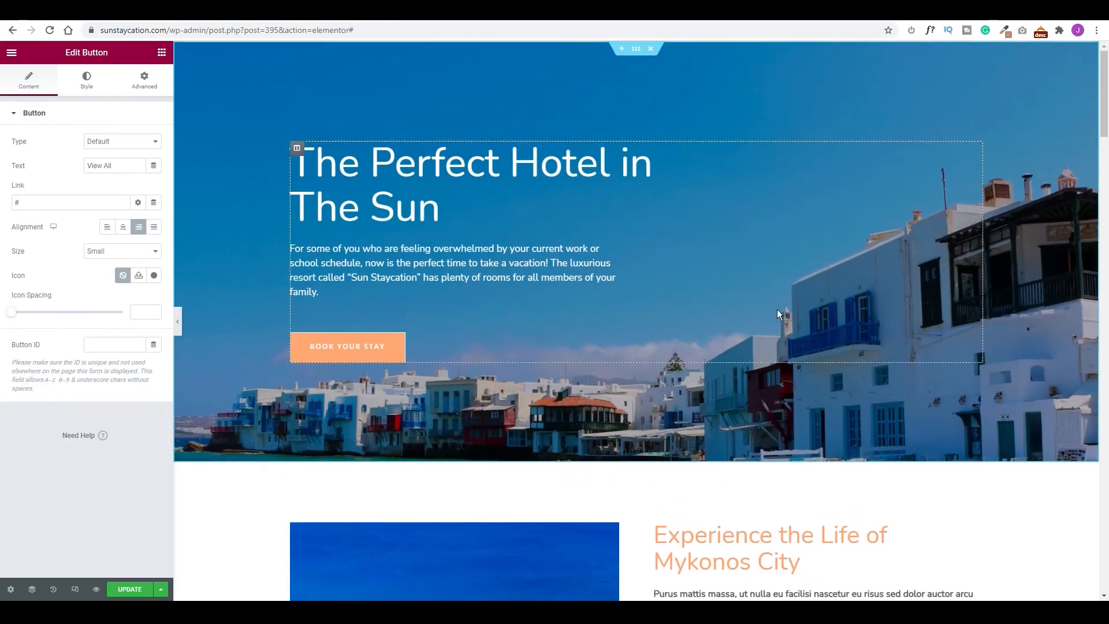
pyautogui.scroll(-7, 771, 308)
pyautogui.scroll(-5, 802, 312)
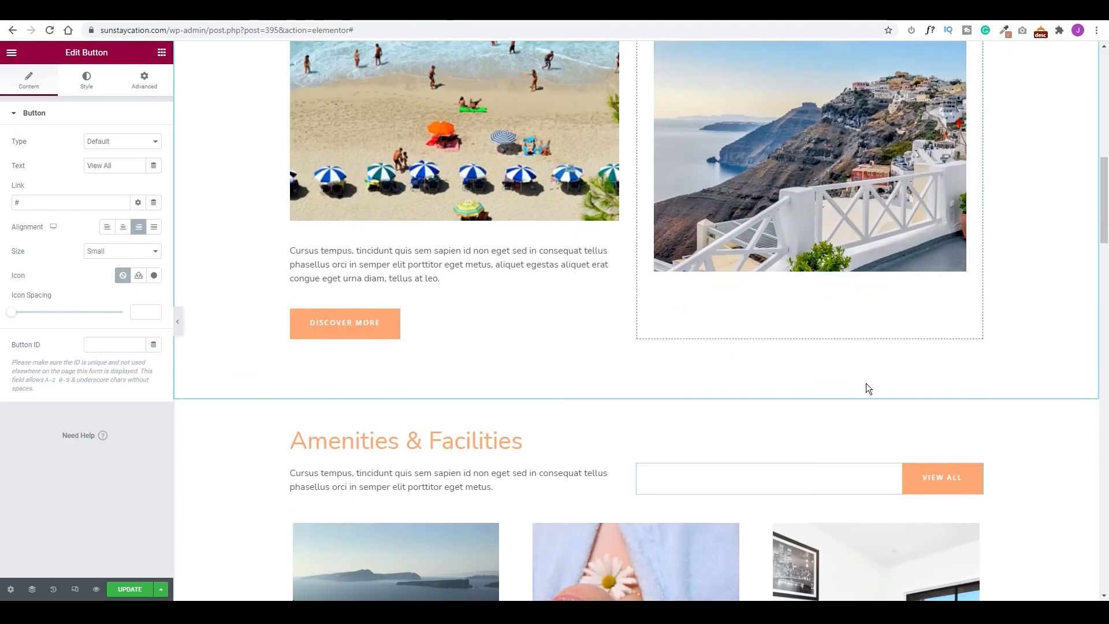
# Replace the button's '#' link with the Amenities page and update the page.
pyautogui.click(975, 475)
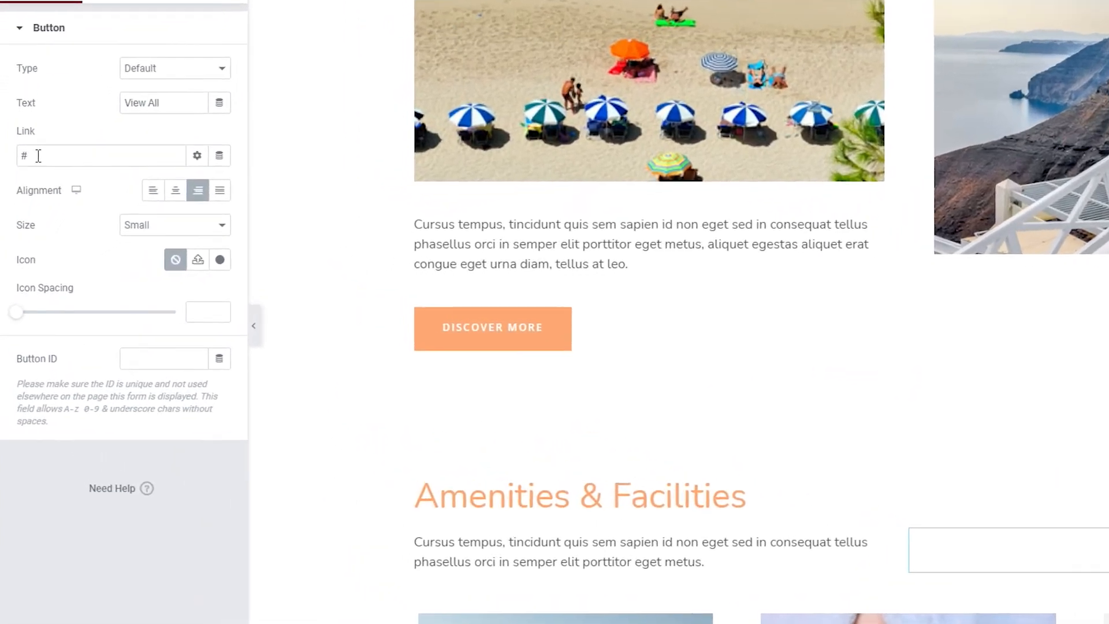
pyautogui.moveTo(25, 203); pyautogui.dragTo(6, 203)
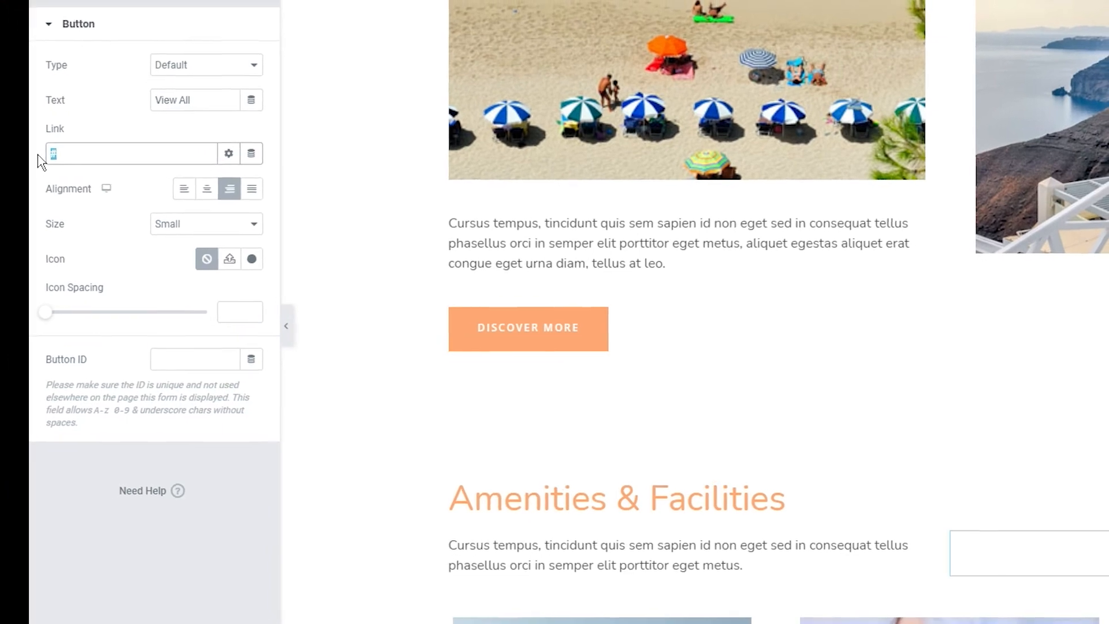
pyautogui.write('am')
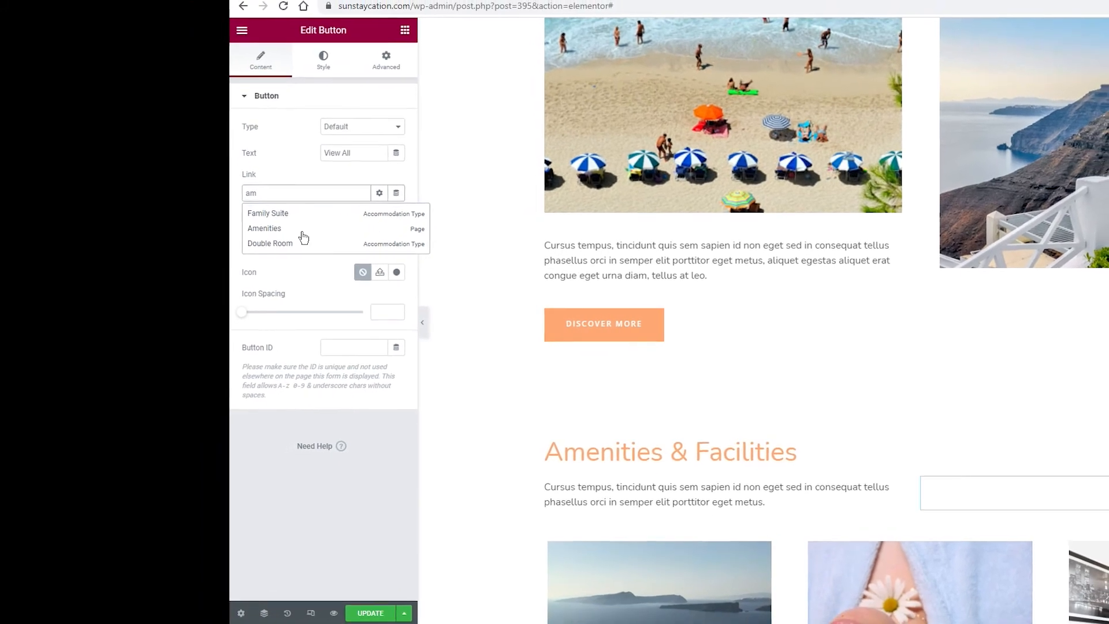
pyautogui.click(257, 226)
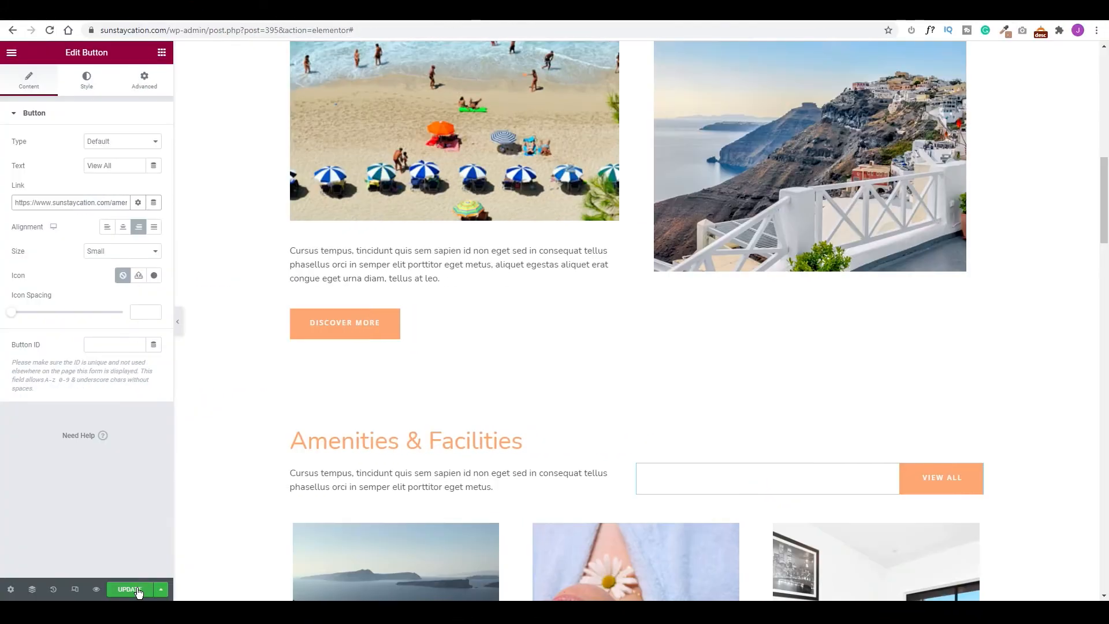
pyautogui.click(406, 589)
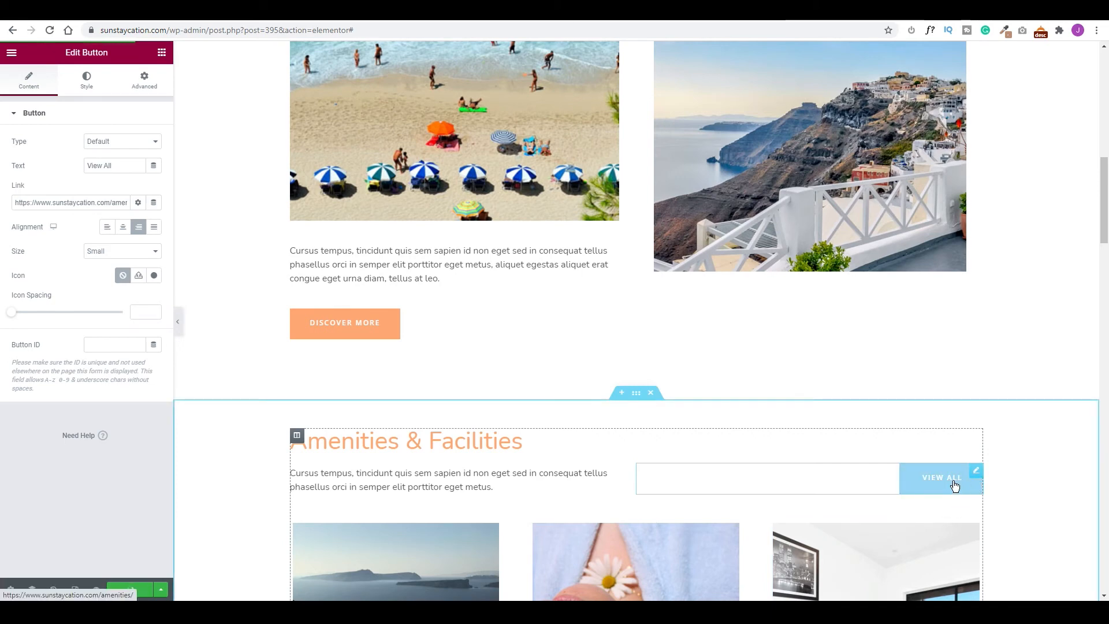
# Scroll down to the Gallery, select the bedroom image, and show the widget library.
pyautogui.scroll(-7, 954, 486)
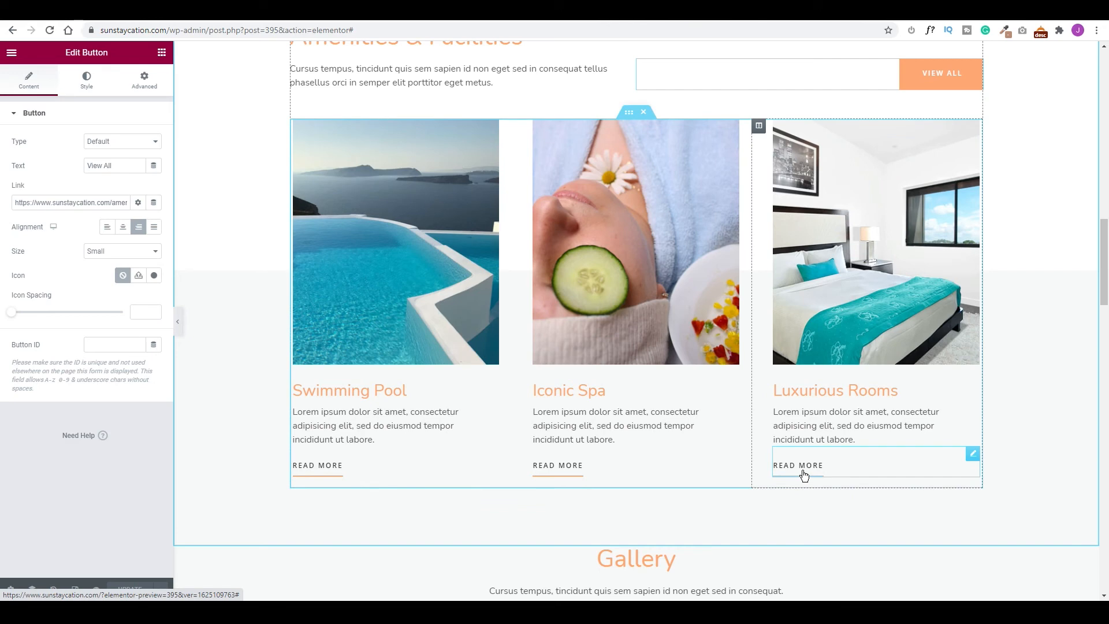
pyautogui.scroll(-10, 802, 474)
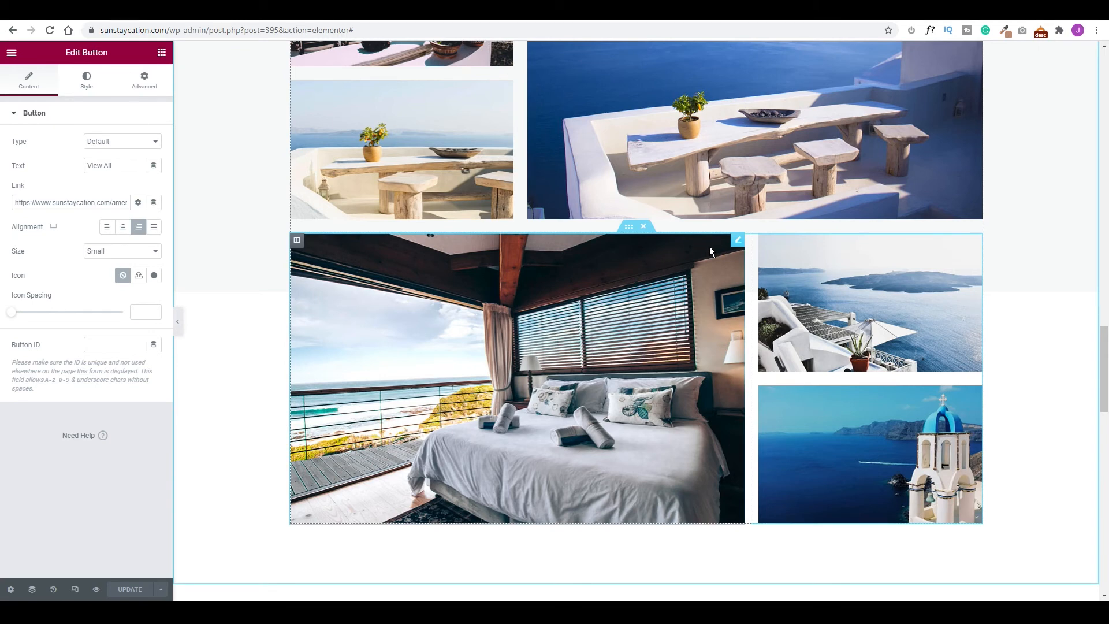
pyautogui.click(737, 242)
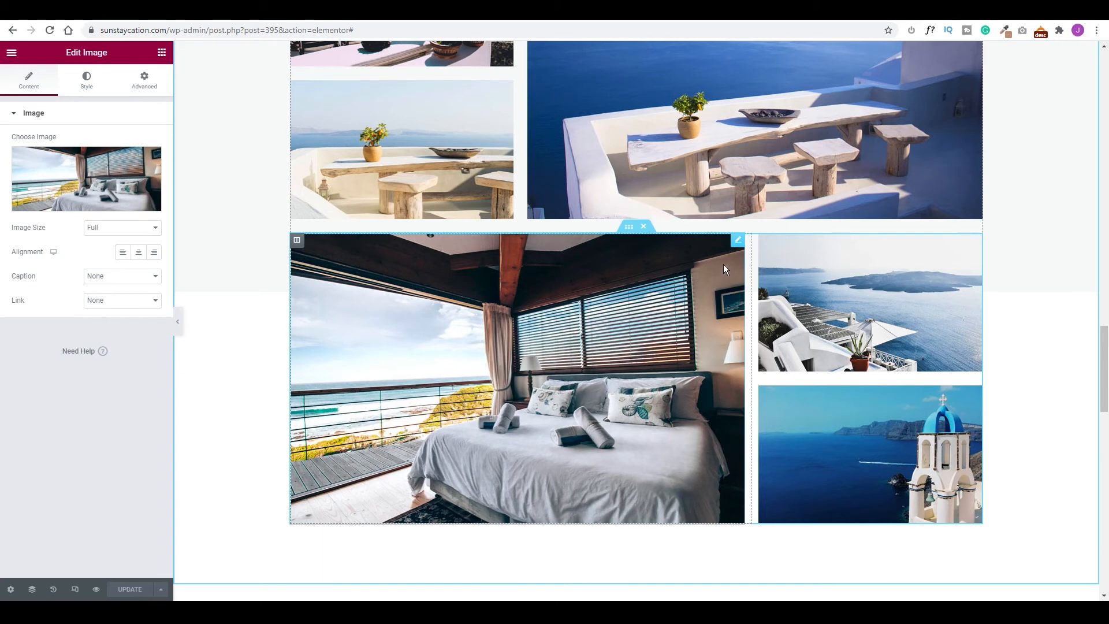
pyautogui.click(162, 54)
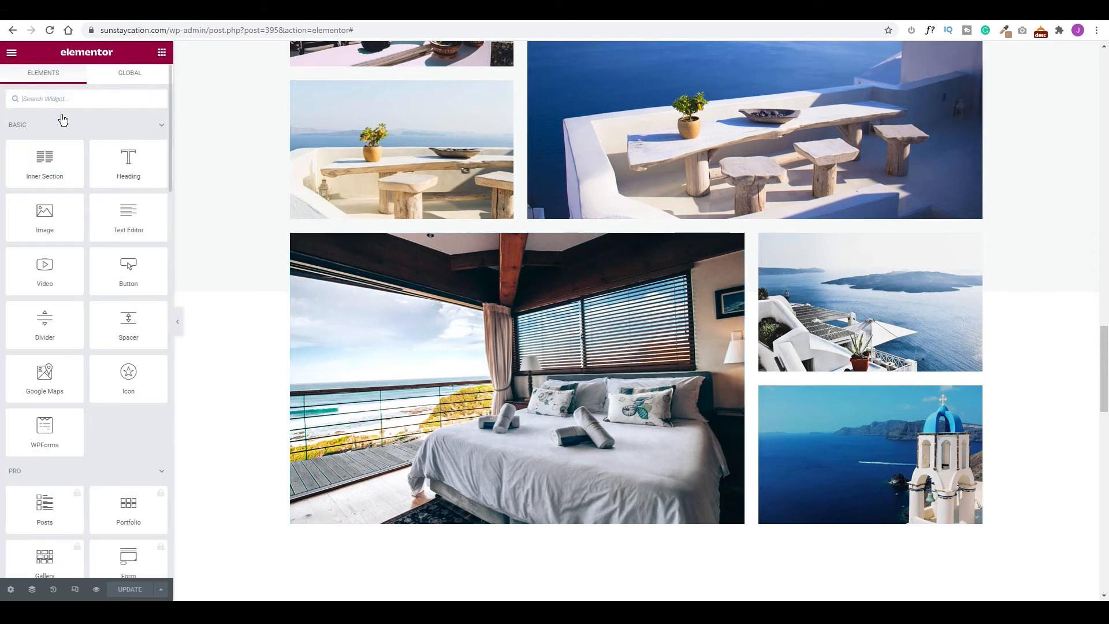
# Add an Image Carousel above the bedroom image holding the bedroom and Santorini terrace photos.
pyautogui.write('image')
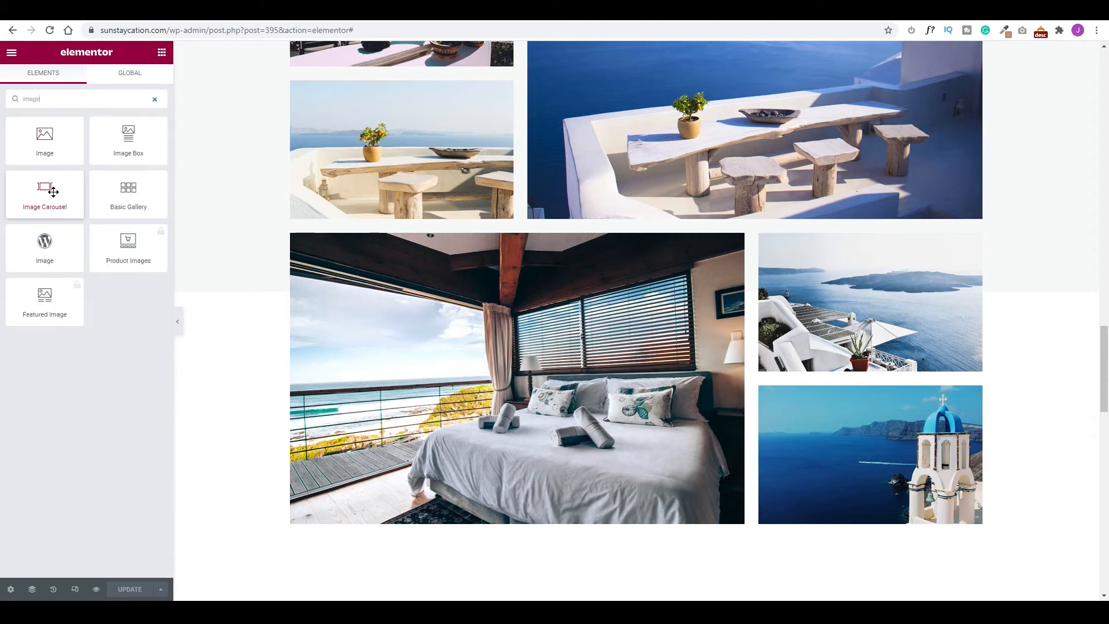
pyautogui.moveTo(45, 189); pyautogui.dragTo(569, 261)
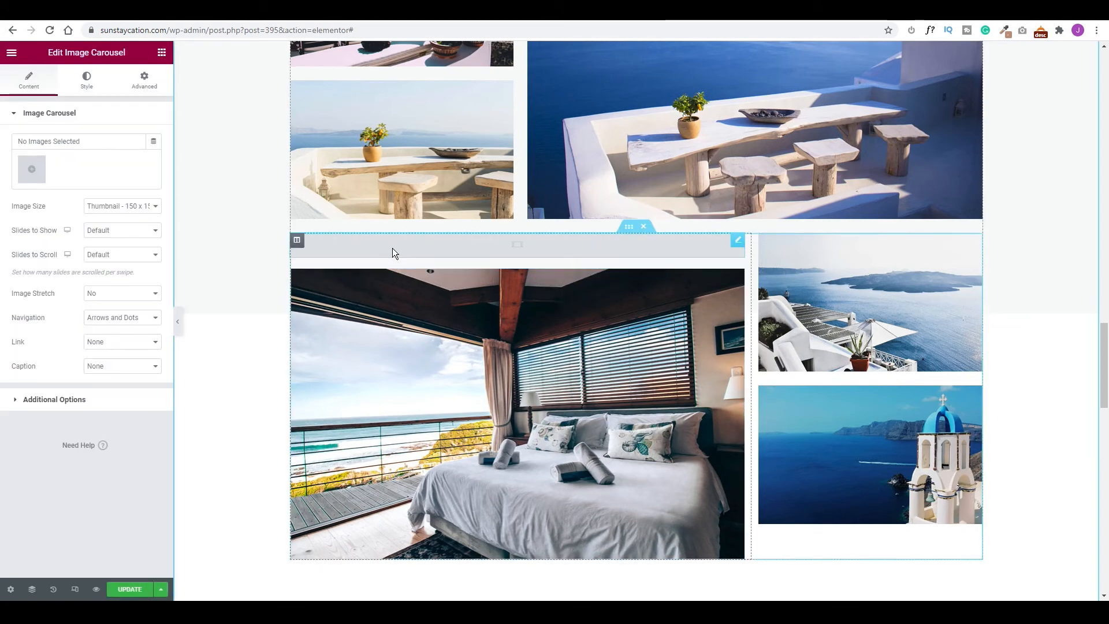
pyautogui.click(32, 168)
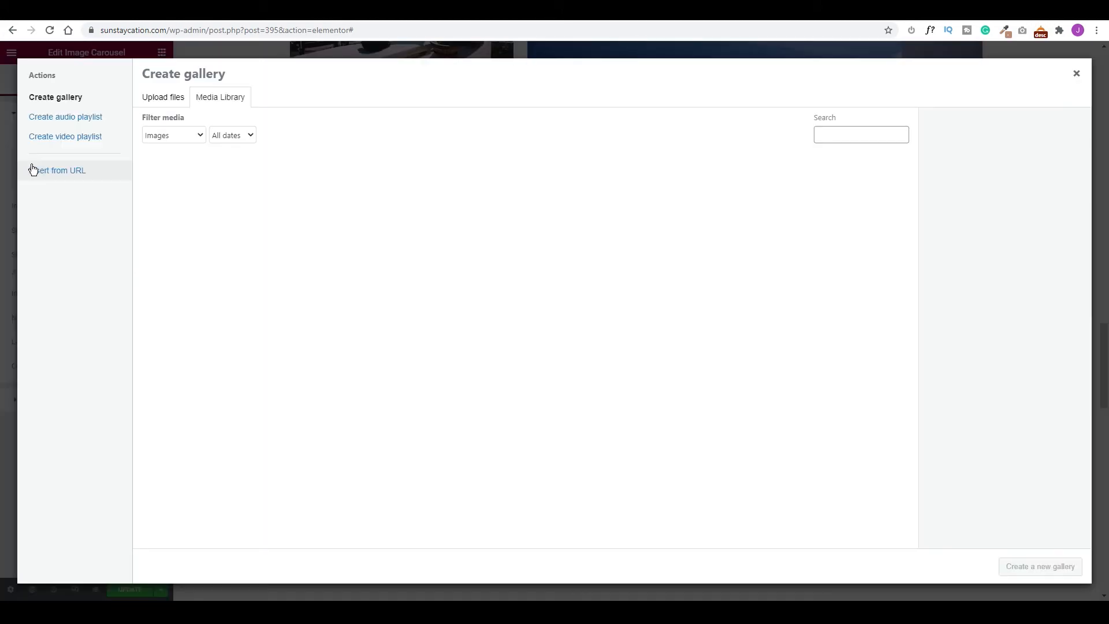
pyautogui.scroll(-2, 274, 405)
pyautogui.click(274, 426)
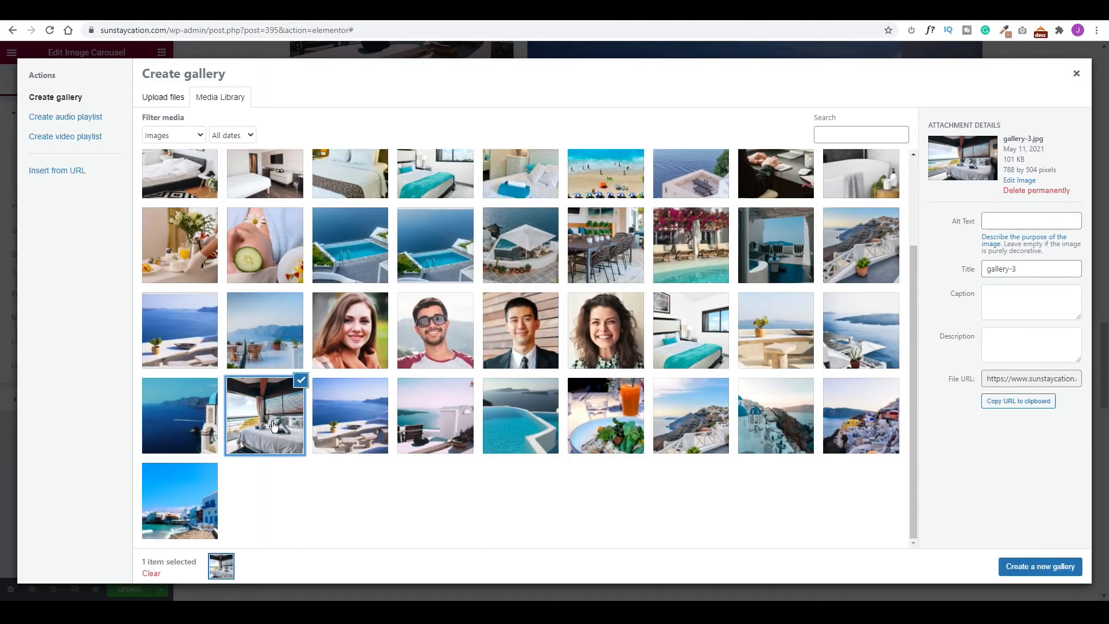
pyautogui.click(360, 432)
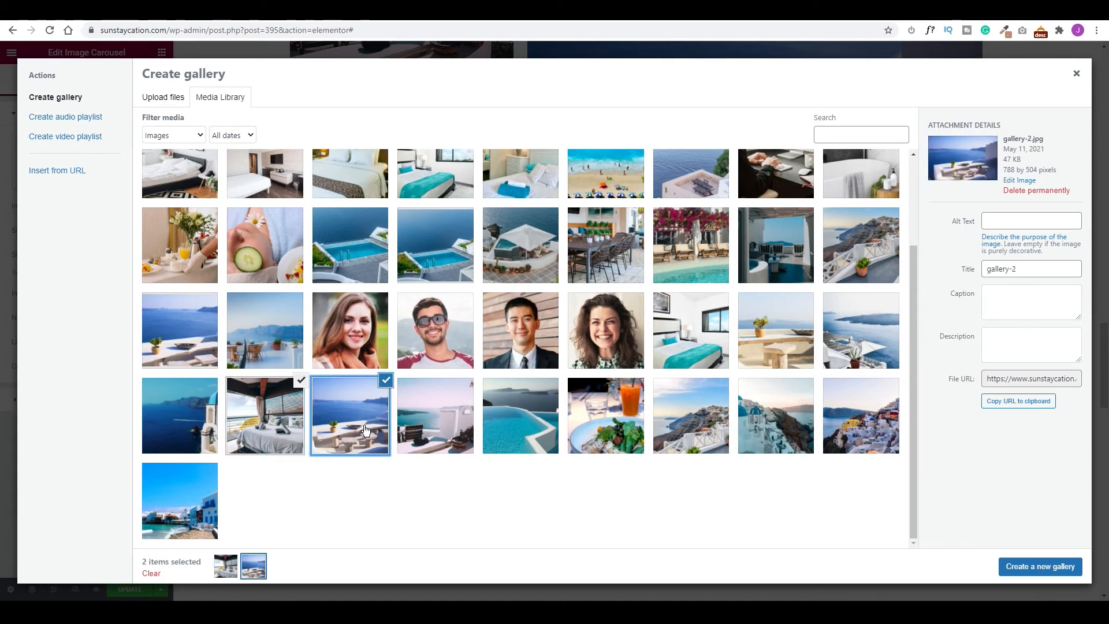
pyautogui.click(1049, 569)
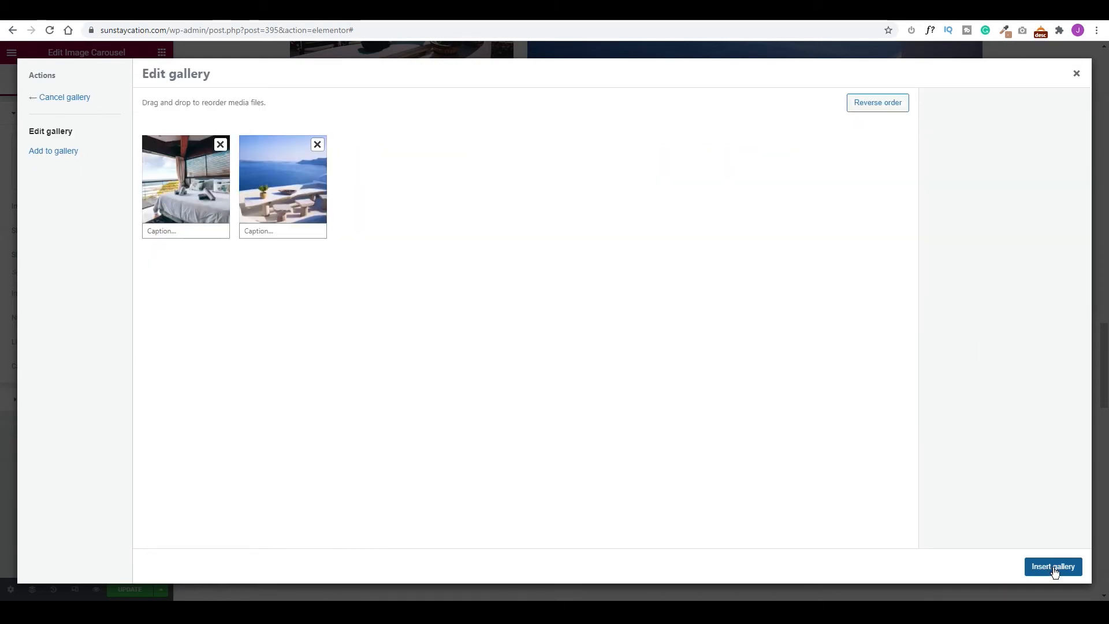
pyautogui.click(1052, 566)
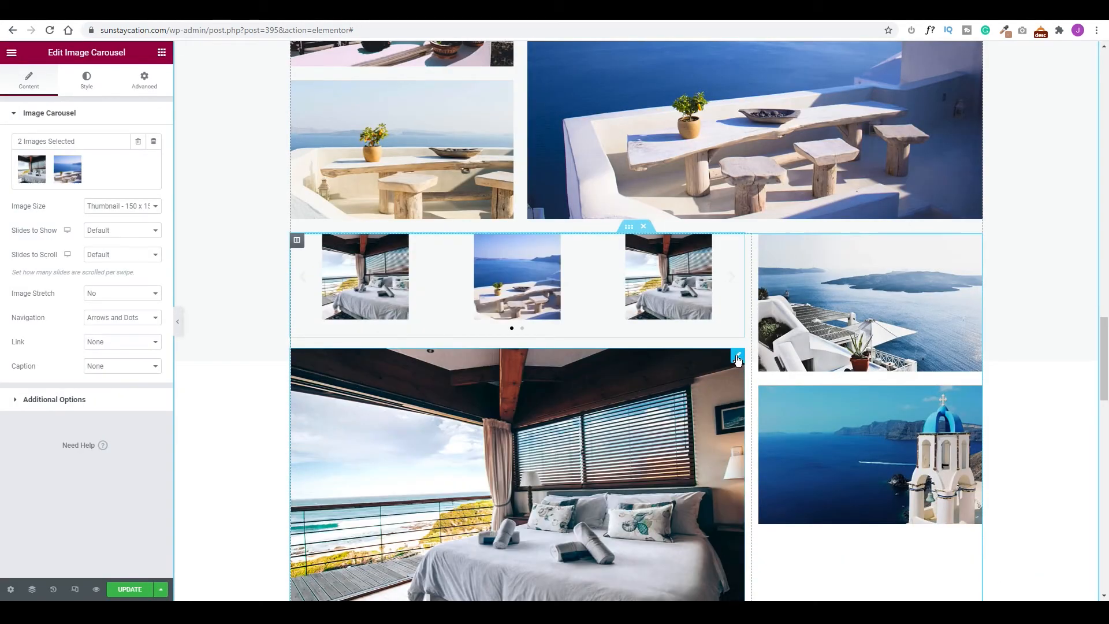
# Set the carousel to Medium Large images, 1 slide to show, and 3000 ms autoplay speed.
pyautogui.click(121, 206)
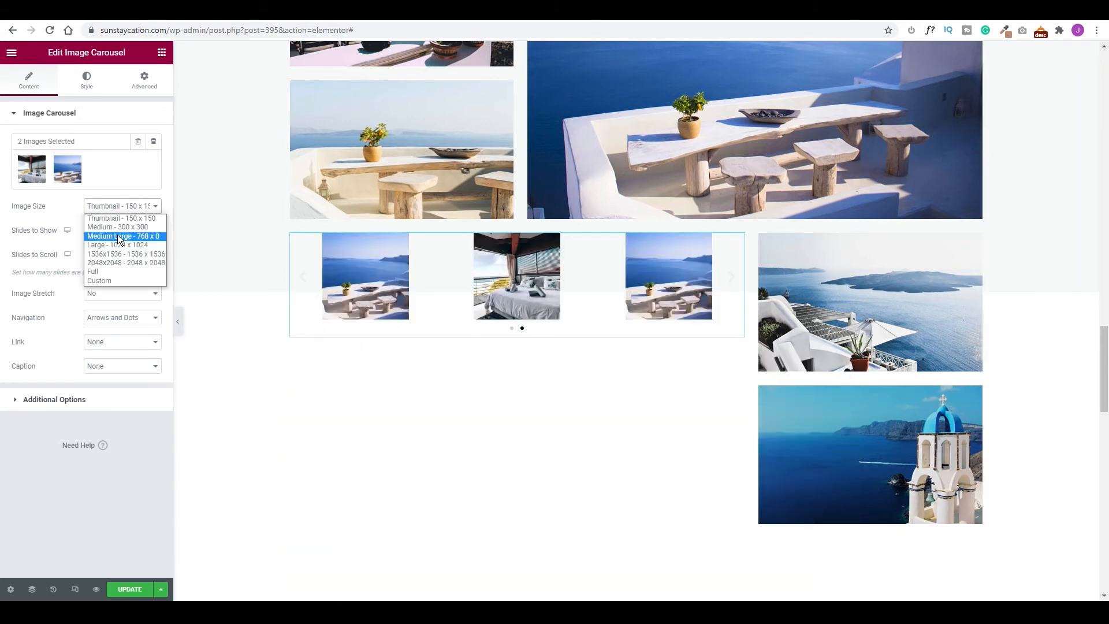
pyautogui.click(120, 237)
pyautogui.click(117, 234)
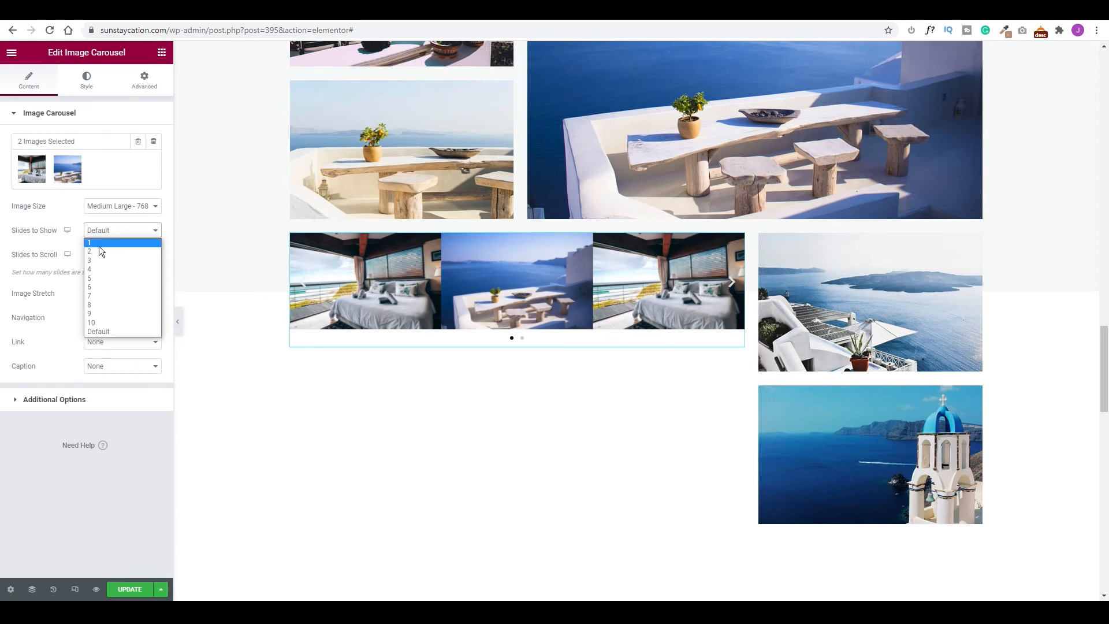
pyautogui.click(99, 243)
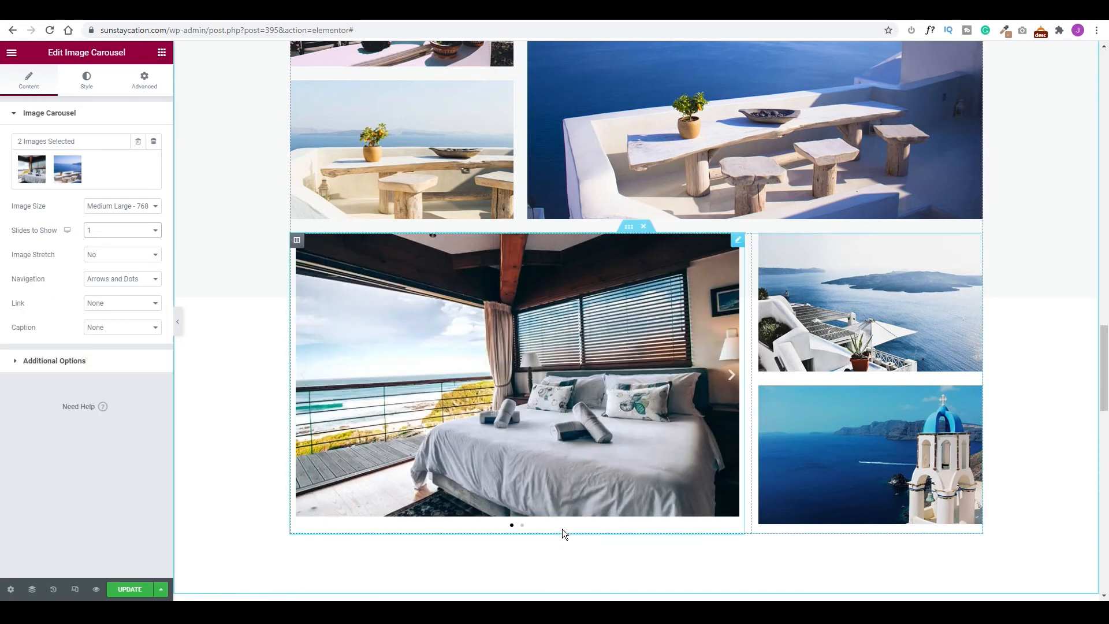
pyautogui.click(732, 376)
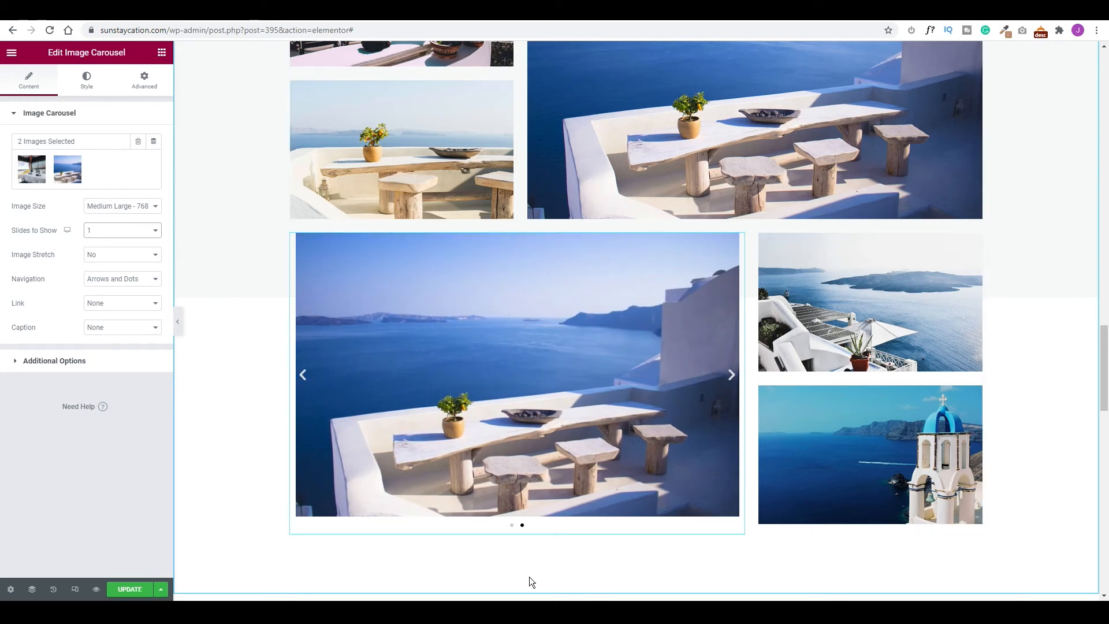
pyautogui.click(17, 361)
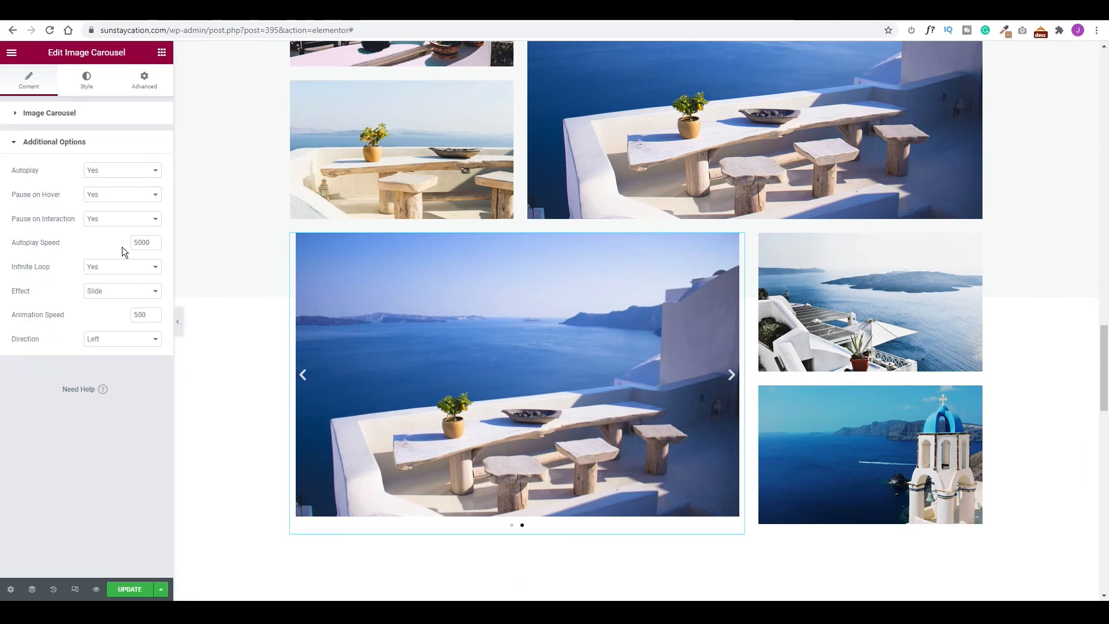
pyautogui.moveTo(137, 241); pyautogui.dragTo(124, 242)
pyautogui.write('3')
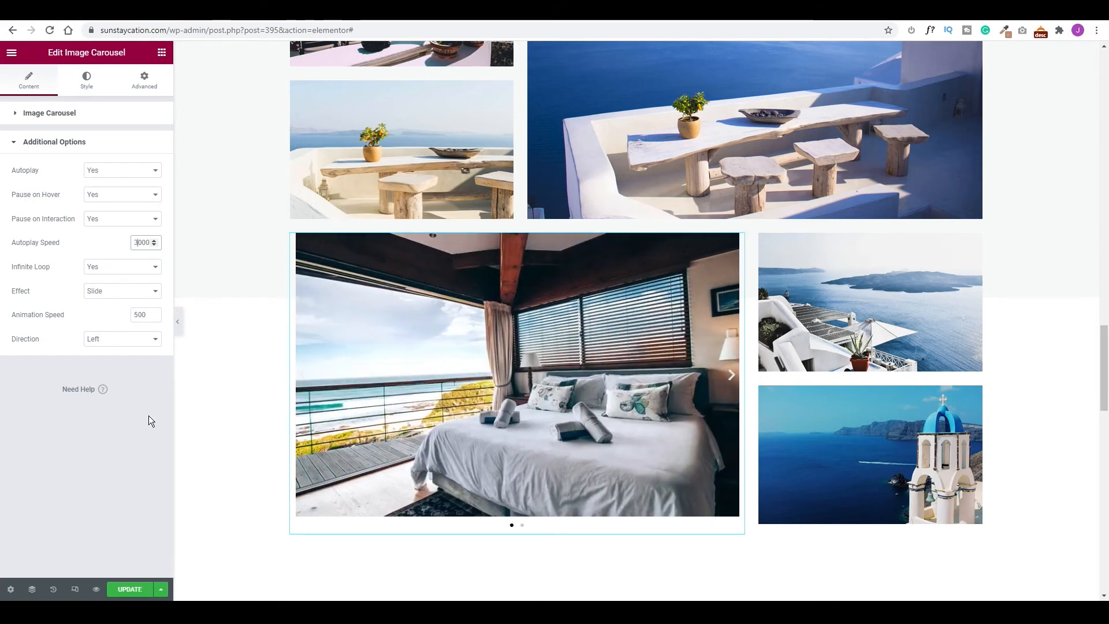
# Inspect the first testimonial and star rating widget settings on the page.
pyautogui.scroll(-5, 435, 331)
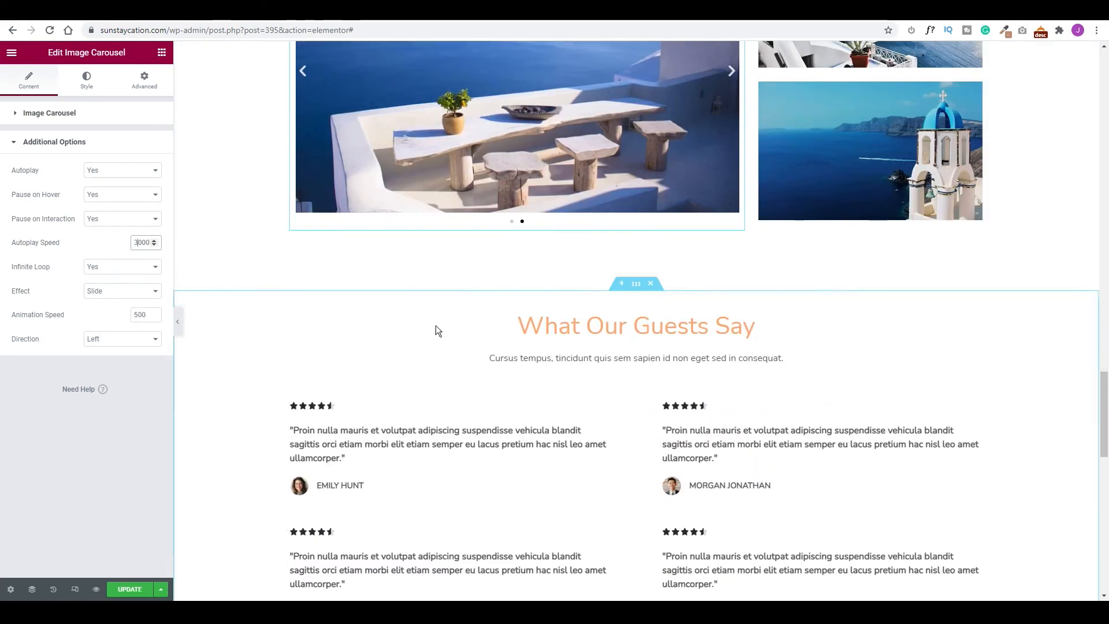
pyautogui.scroll(-5, 435, 330)
pyautogui.scroll(3, 624, 306)
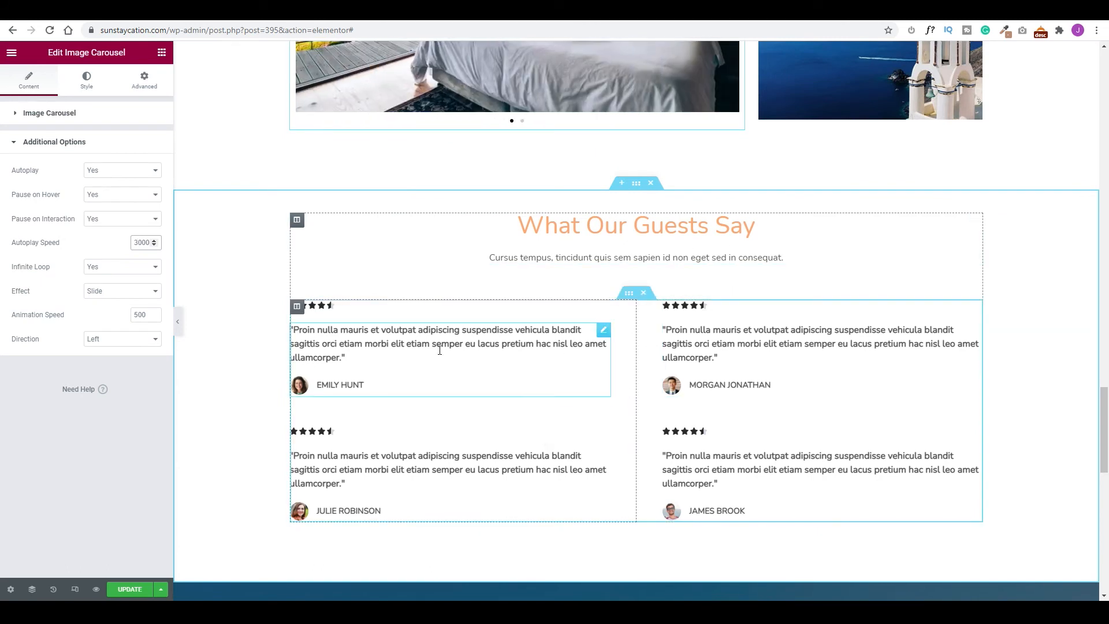
pyautogui.click(300, 386)
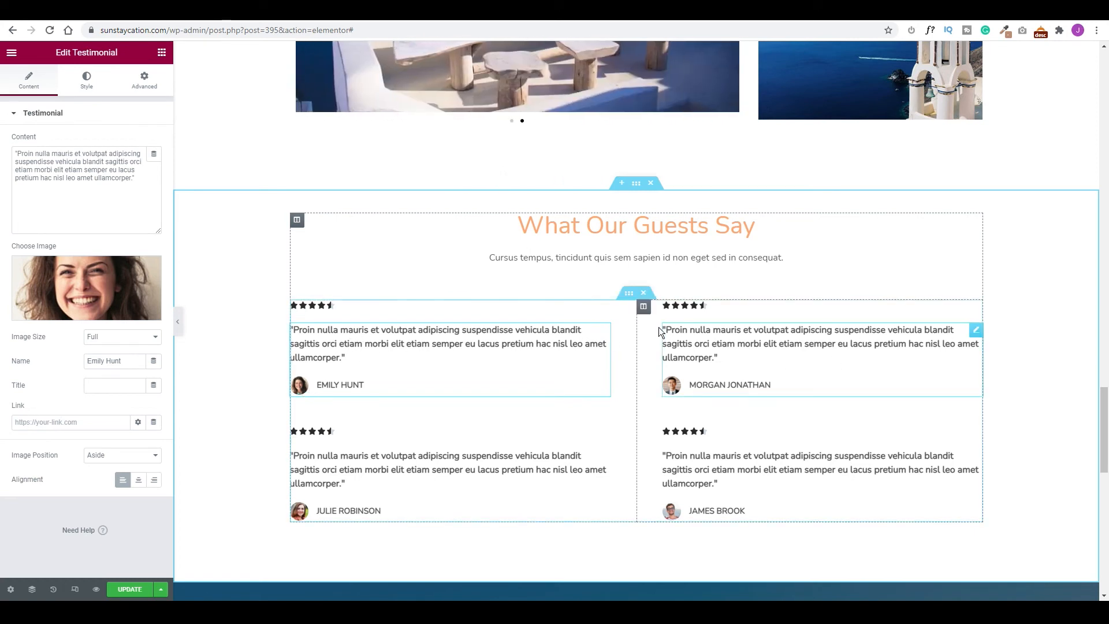
pyautogui.click(337, 310)
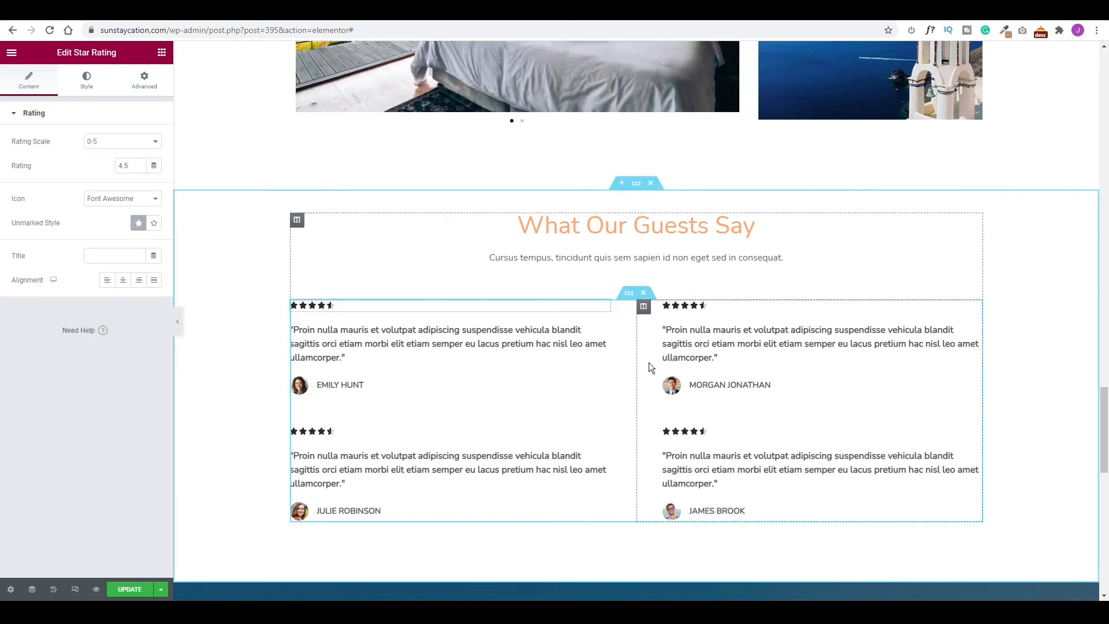
pyautogui.scroll(-8, 649, 362)
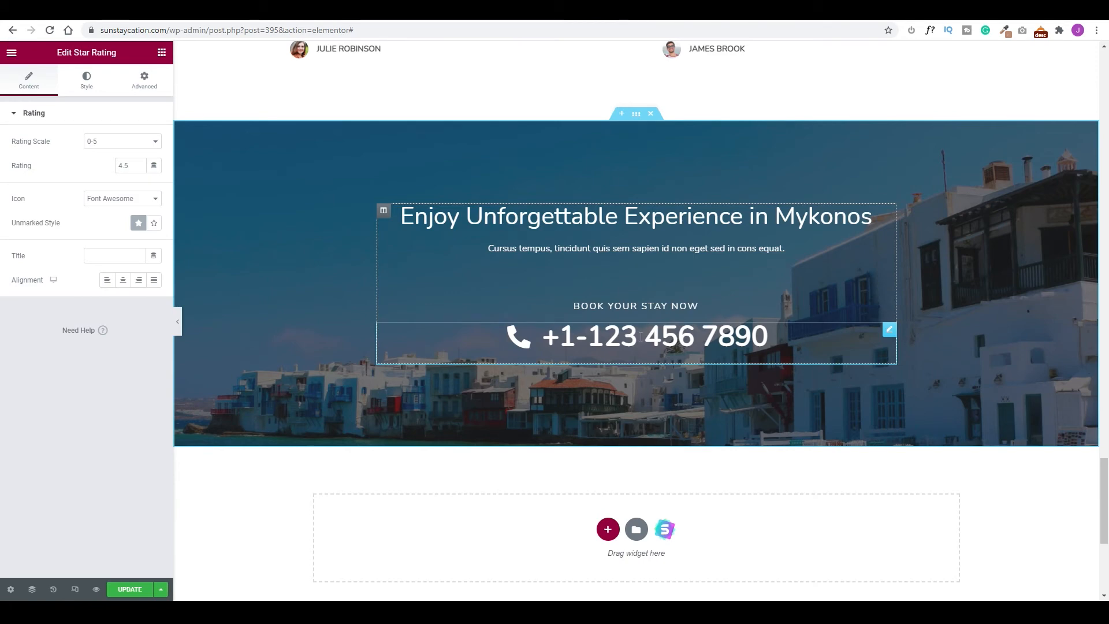
pyautogui.click(888, 355)
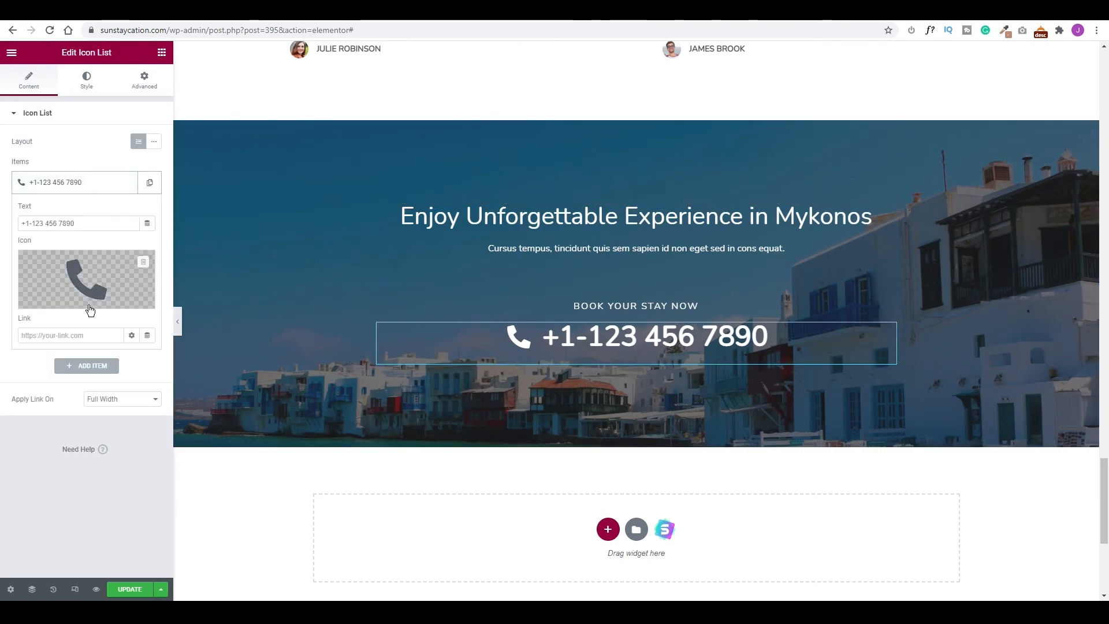
pyautogui.moveTo(75, 222); pyautogui.dragTo(60, 225)
pyautogui.write('5555')
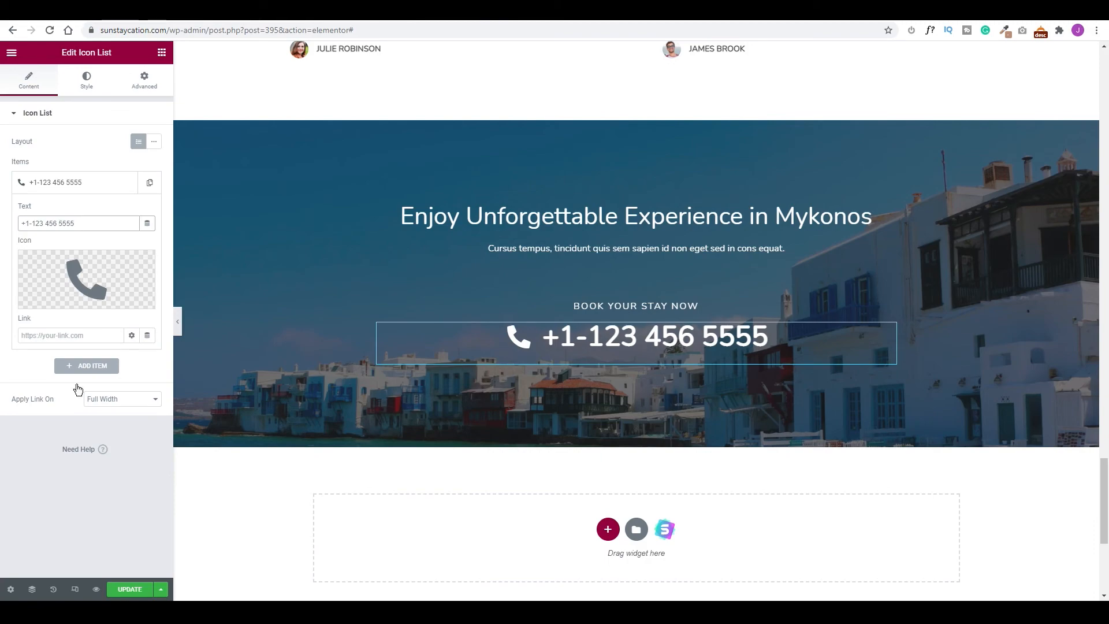
pyautogui.click(129, 589)
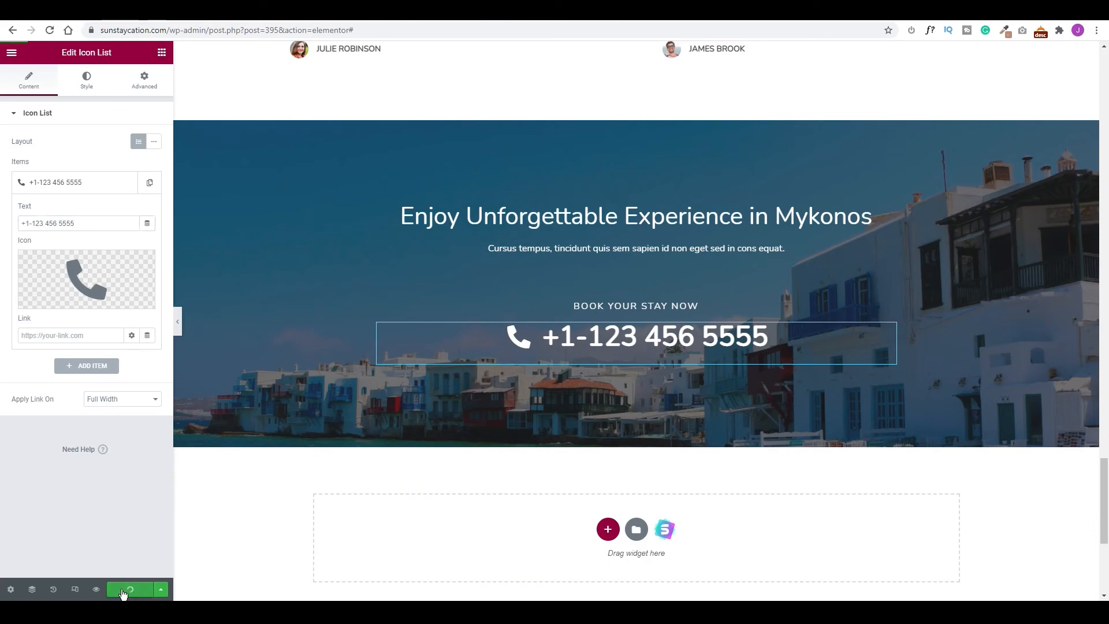
pyautogui.scroll(20, 323, 493)
pyautogui.scroll(-10, 324, 493)
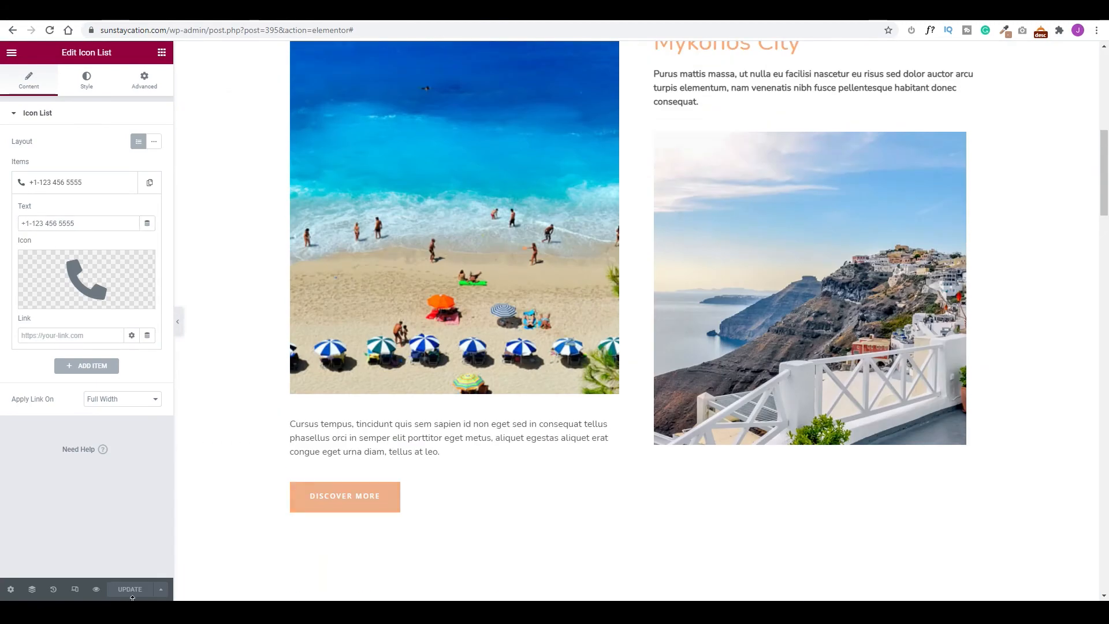
# Preview the updated home page live, then go to the MotoPress hotel booking add-ons page.
pyautogui.click(95, 588)
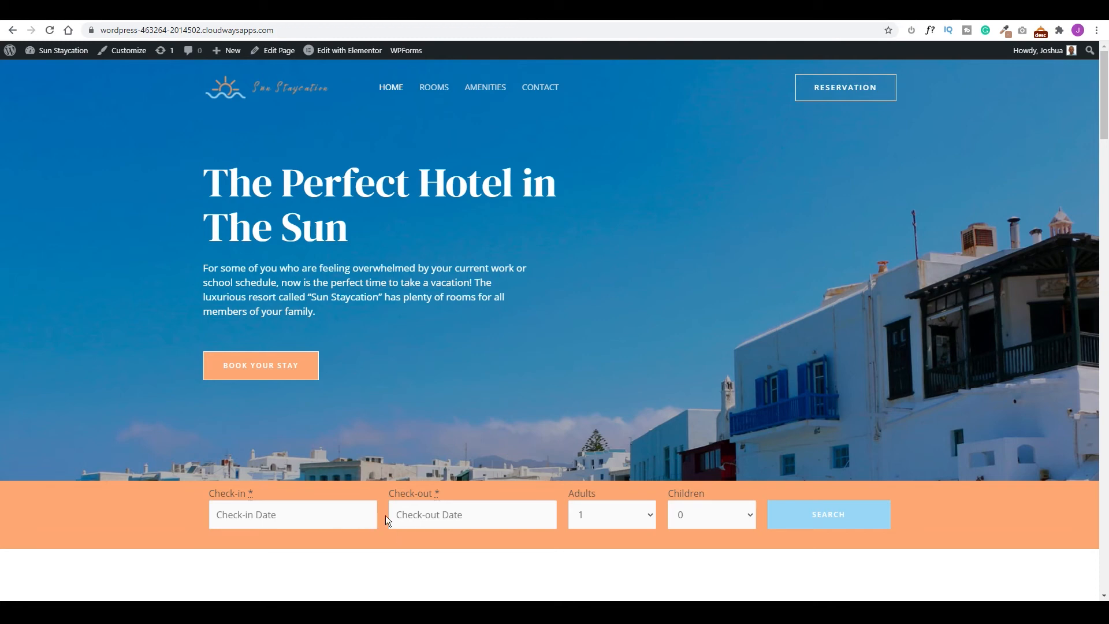
pyautogui.click(84, 19)
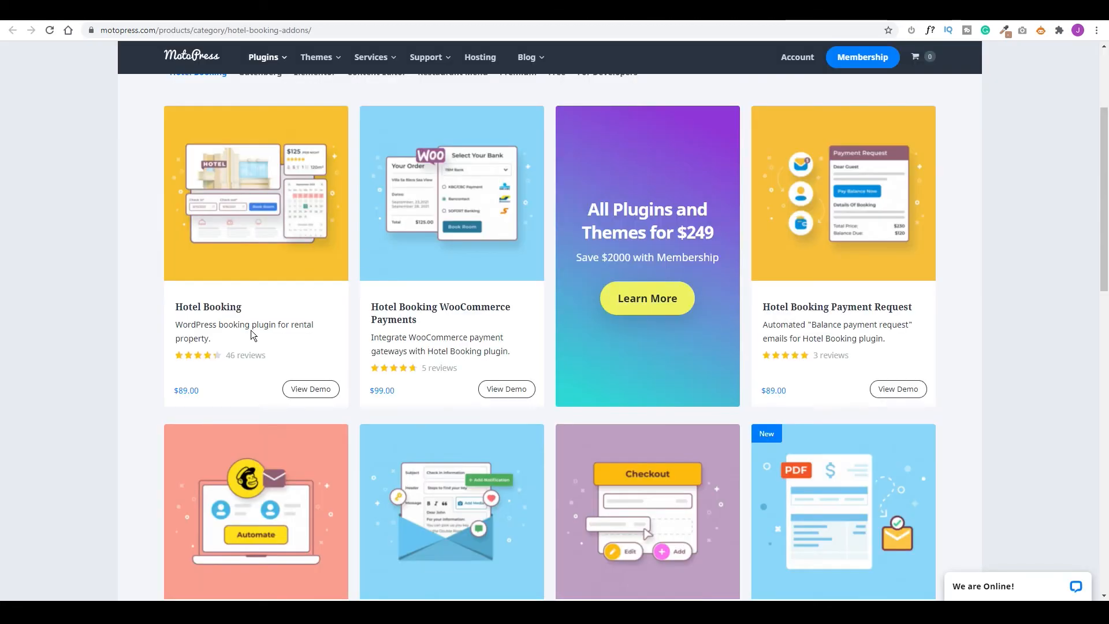
# Download the free Hotel Booking & Elementor Integration plugin zip from MotoPress and return to WordPress.
pyautogui.scroll(3, 227, 345)
pyautogui.moveTo(264, 63)
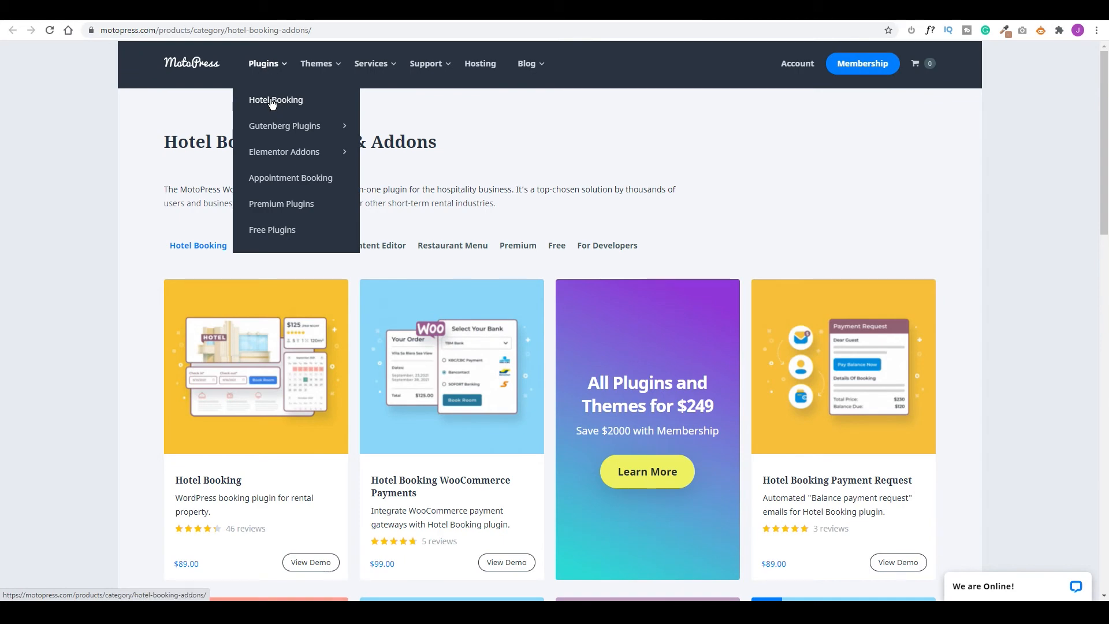
pyautogui.scroll(-10, 363, 357)
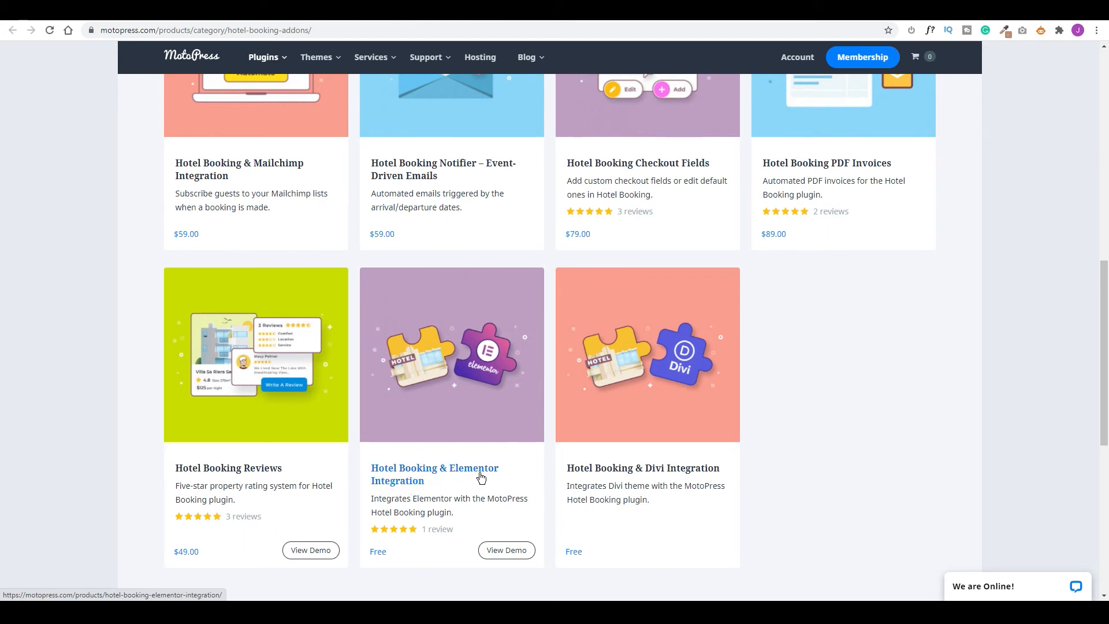
pyautogui.click(459, 470)
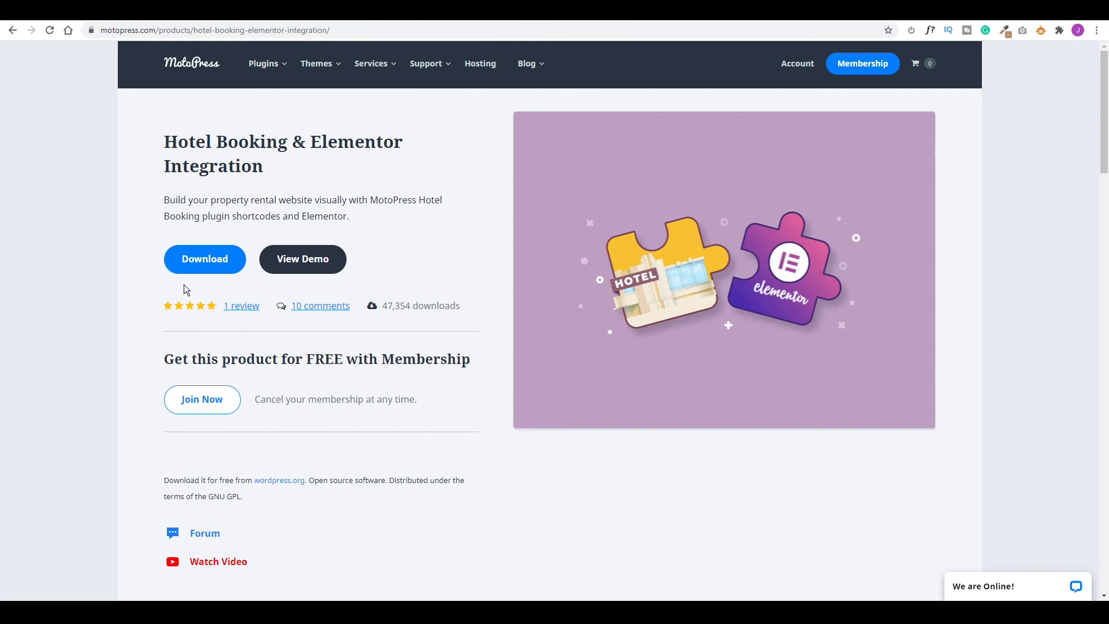
pyautogui.click(219, 257)
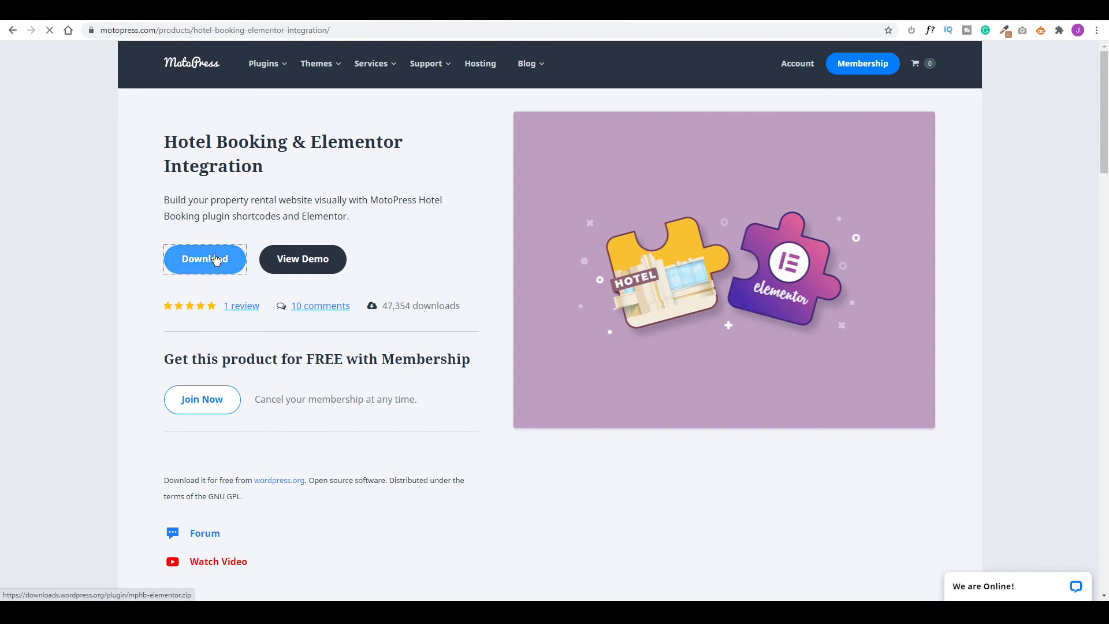
pyautogui.hotkey('ctrl', 'Tab')
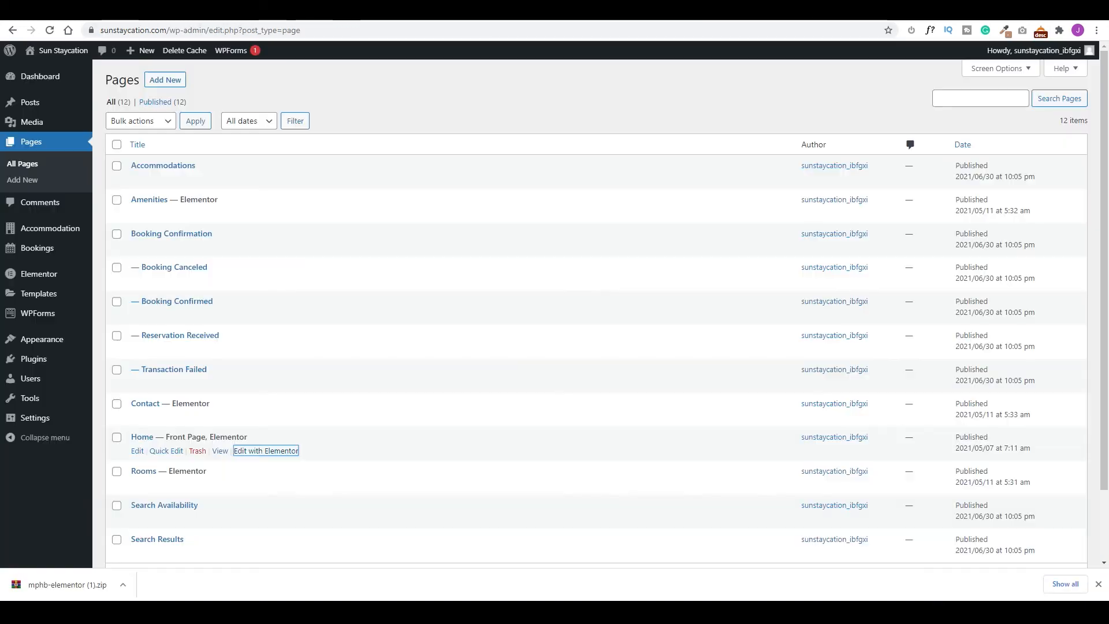
# Upload mphb-elementor (1).zip under Plugins > Add New, install it and activate it.
pyautogui.click(34, 358)
pyautogui.click(168, 81)
pyautogui.click(199, 80)
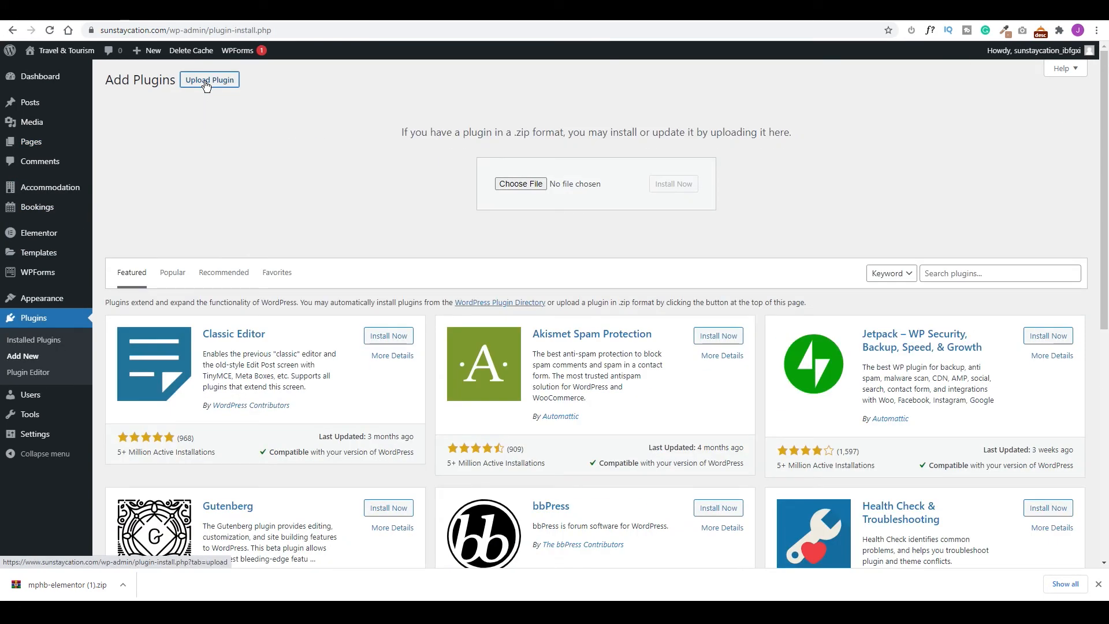
pyautogui.moveTo(58, 585); pyautogui.dragTo(629, 184)
pyautogui.click(667, 180)
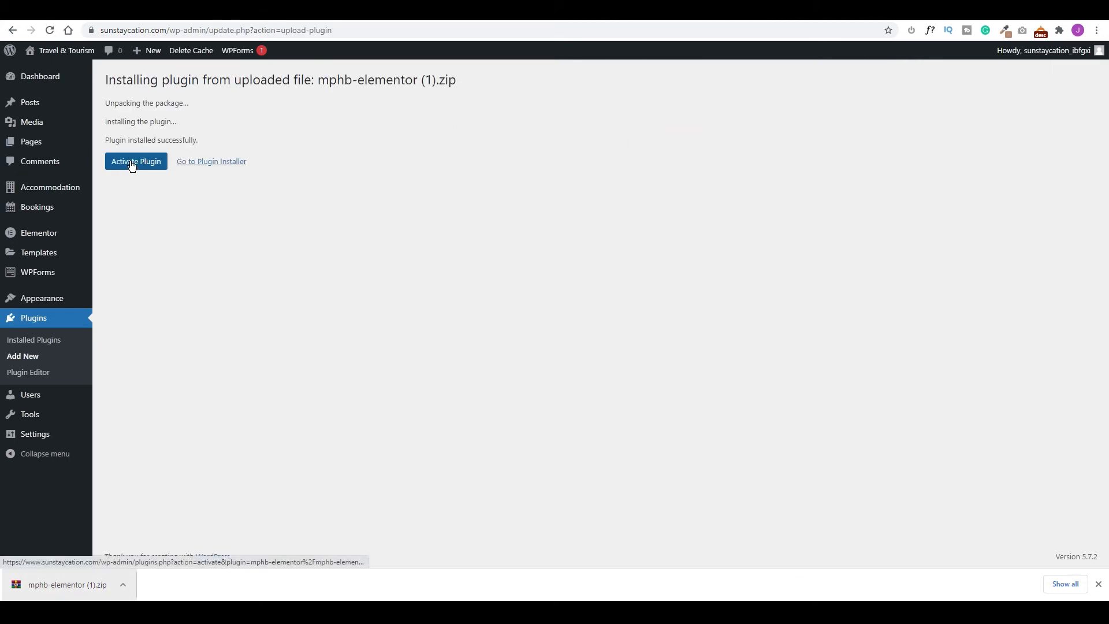
pyautogui.click(132, 166)
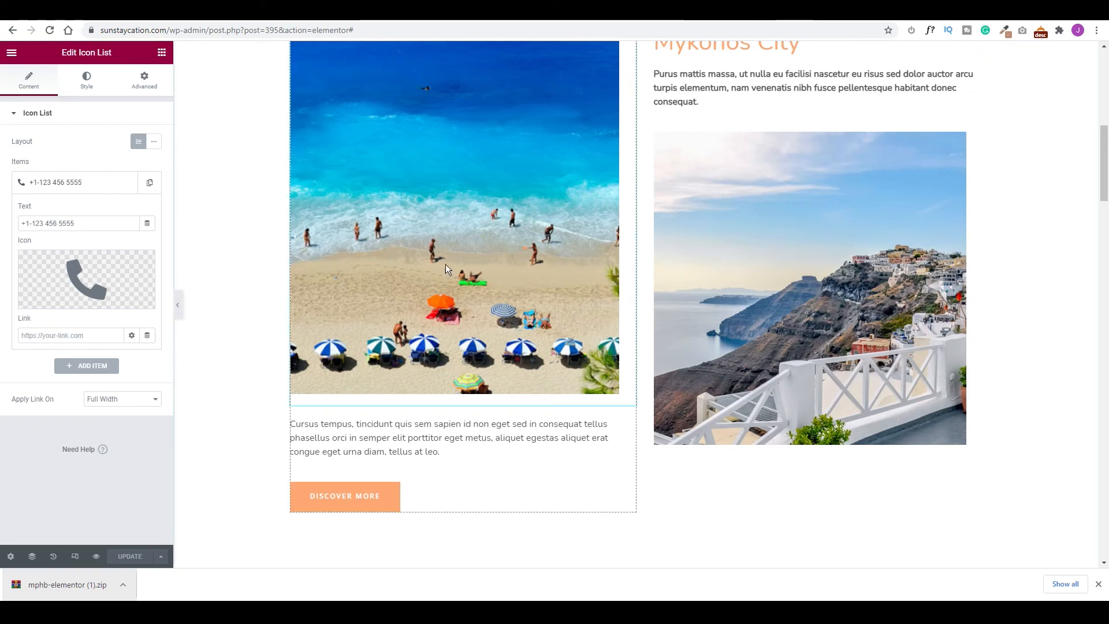
# Open the Elementor widgets panel and look through the available widget list.
pyautogui.scroll(10, 445, 347)
pyautogui.click(163, 52)
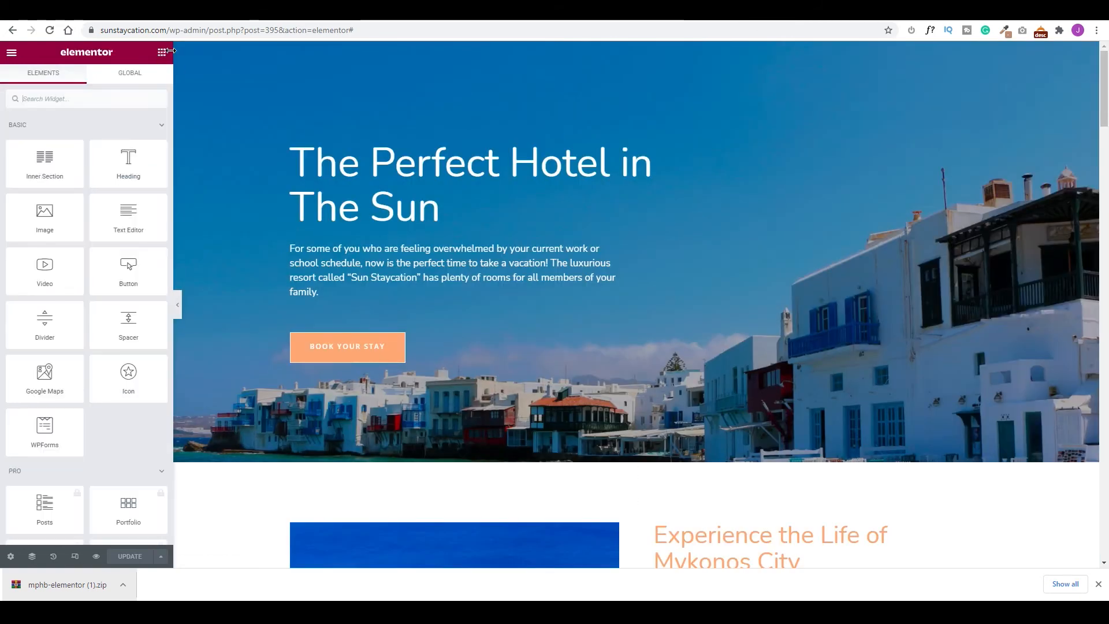
pyautogui.scroll(-7, 64, 433)
pyautogui.scroll(-10, 69, 421)
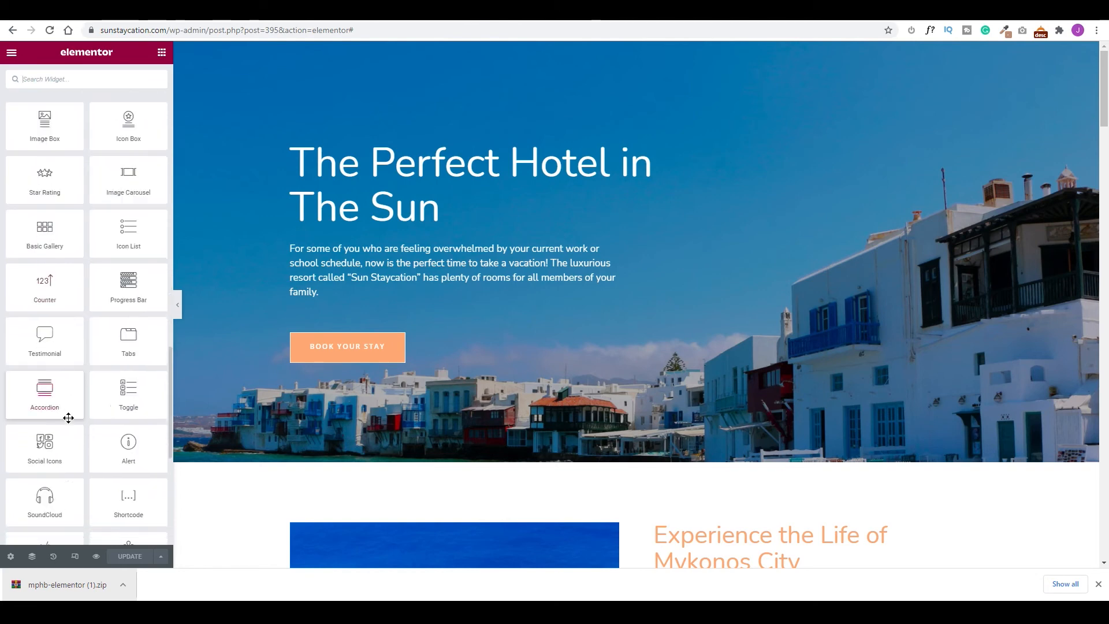
pyautogui.scroll(-6, 68, 417)
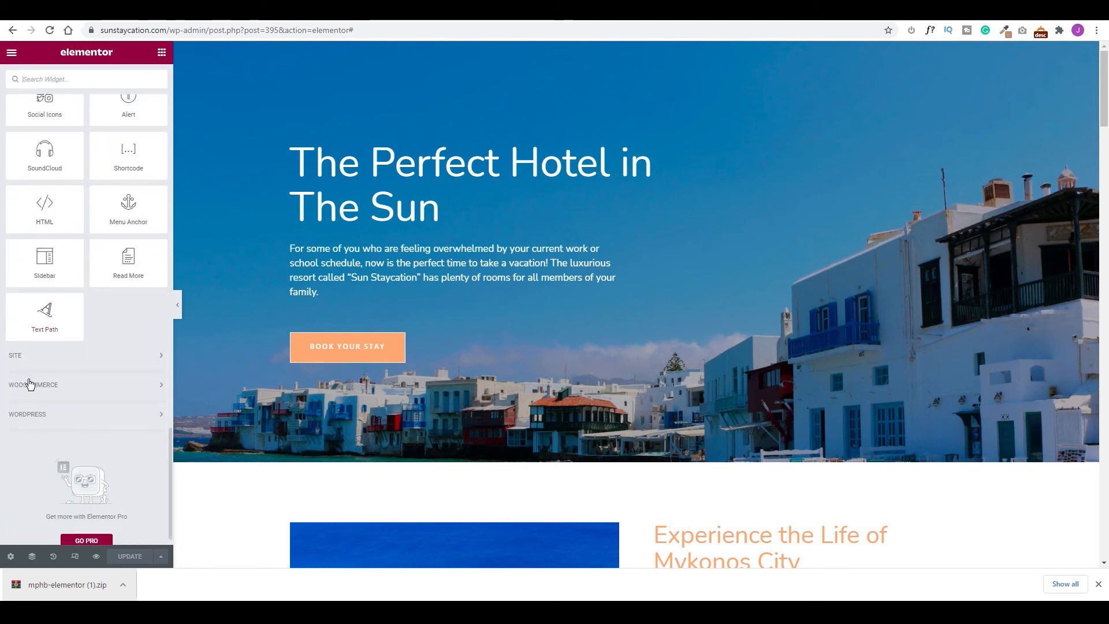
pyautogui.scroll(12, 74, 379)
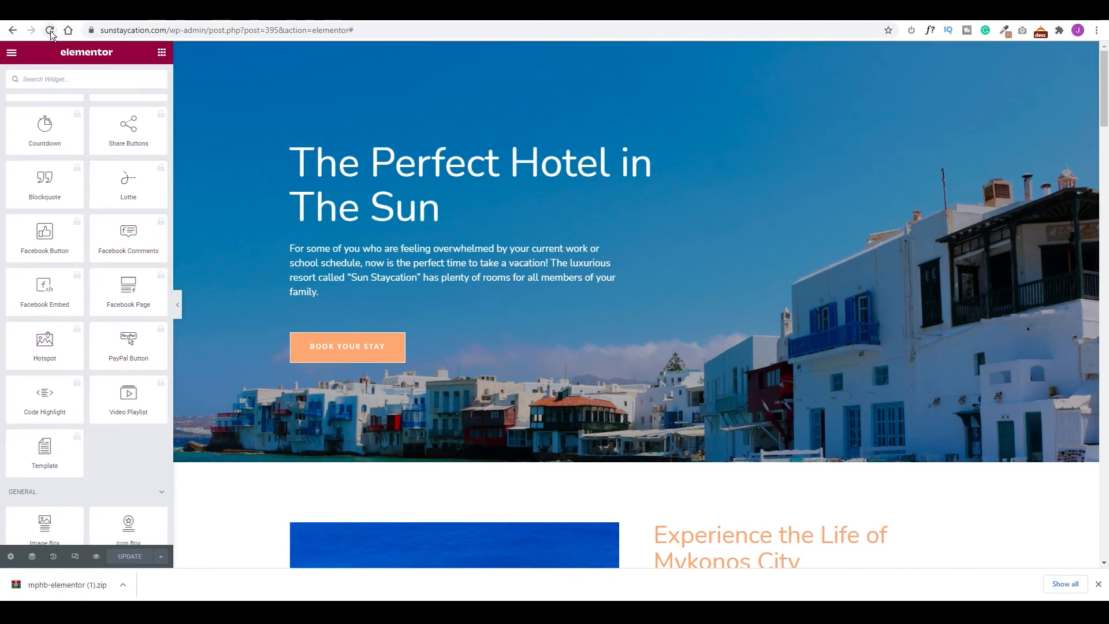
# Reload the editor to load the MotoPress Hotel Booking widgets and add an empty section below the hero.
pyautogui.click(51, 31)
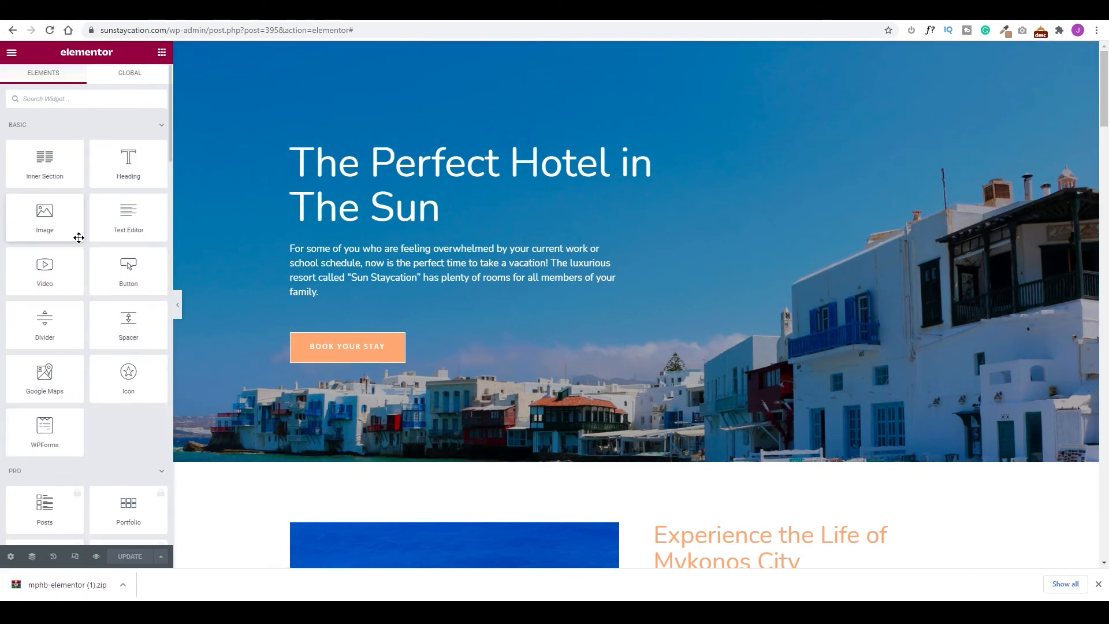
pyautogui.scroll(-10, 78, 238)
pyautogui.scroll(-10, 80, 239)
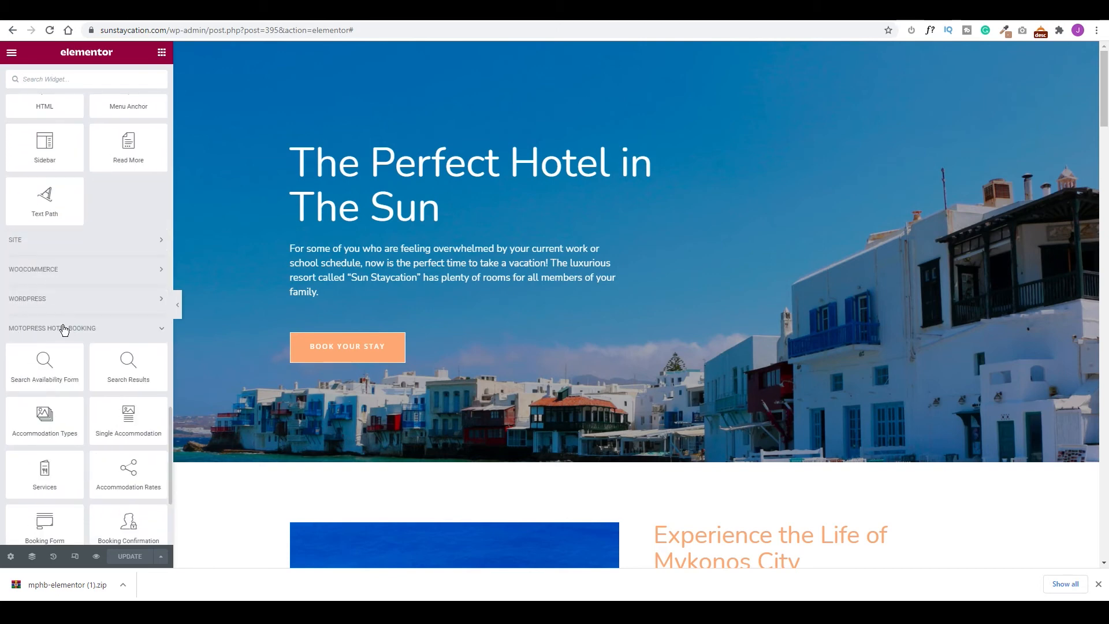
pyautogui.scroll(-1, 92, 324)
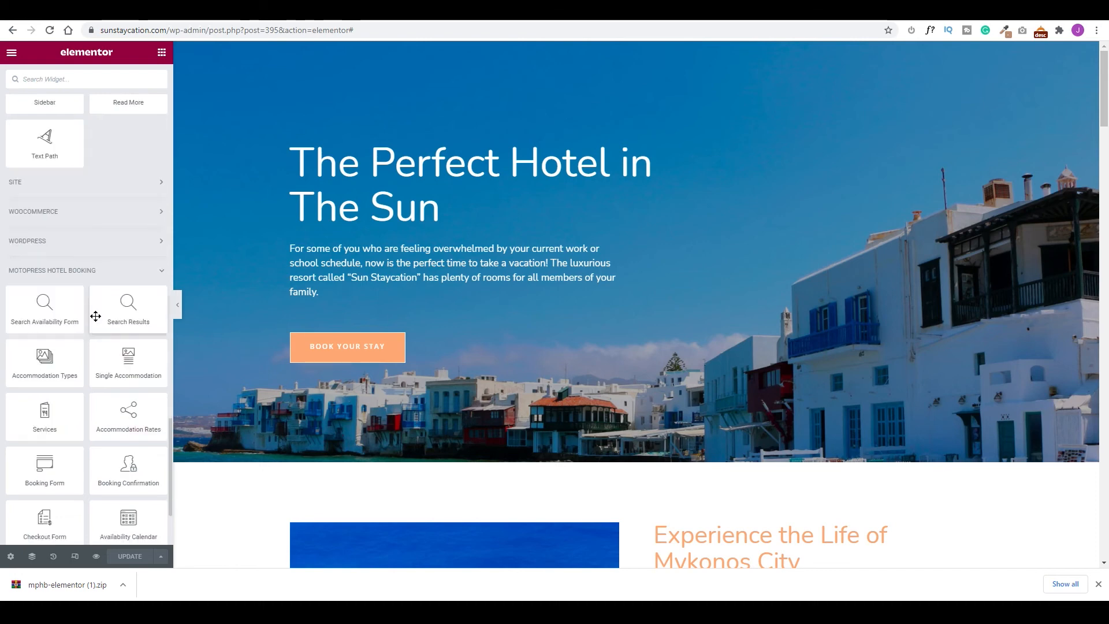
pyautogui.scroll(-1, 92, 312)
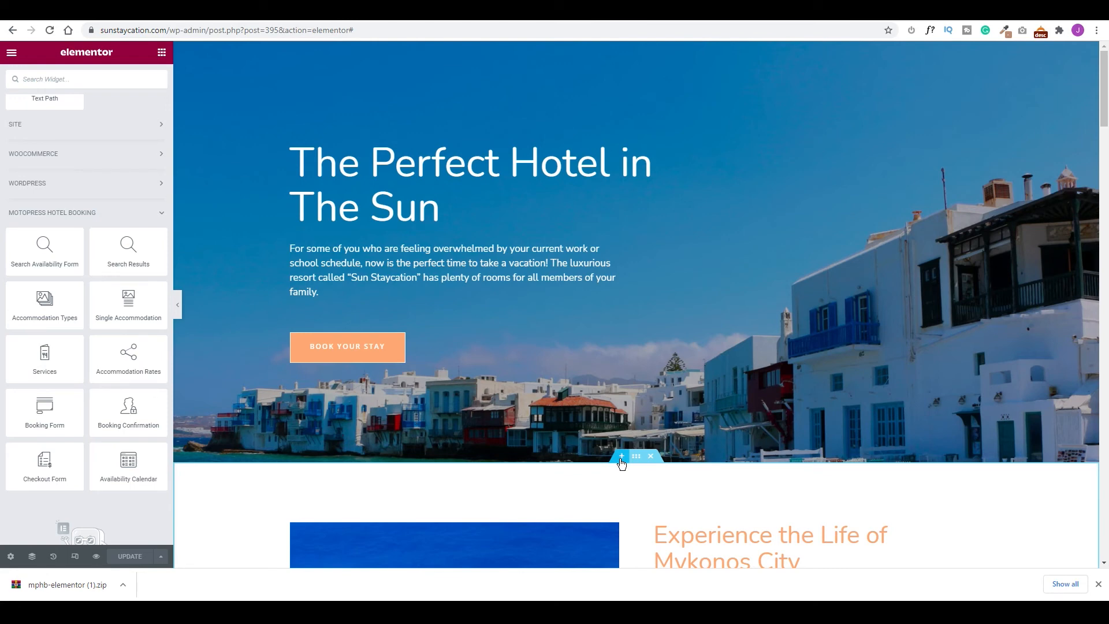
pyautogui.click(622, 457)
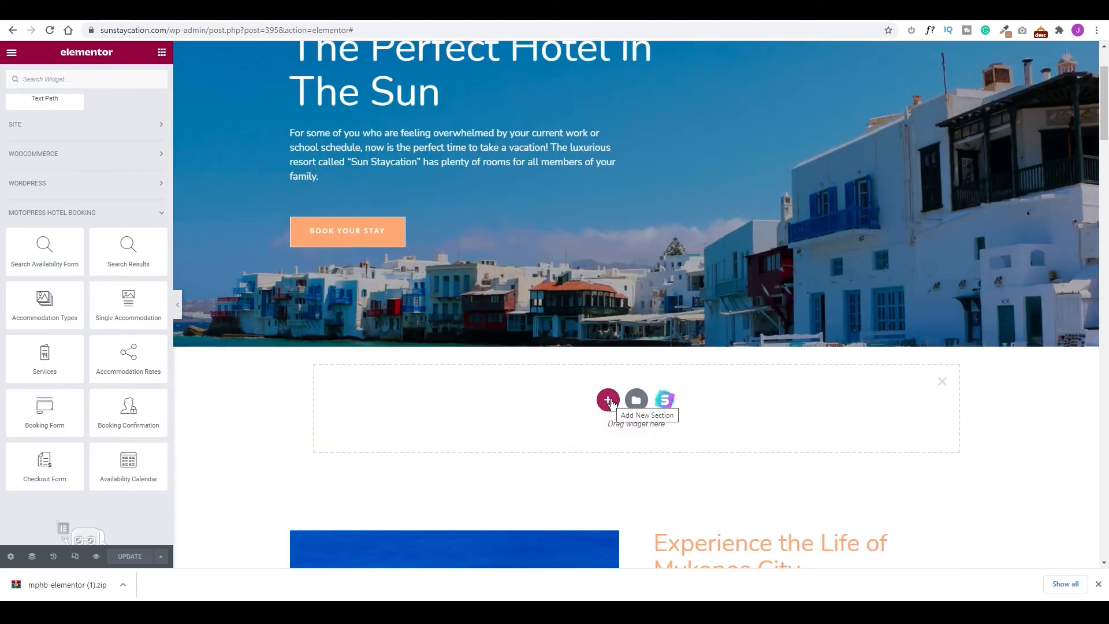
# Make the new section a single column and drop a Search Availability Form into it.
pyautogui.click(609, 399)
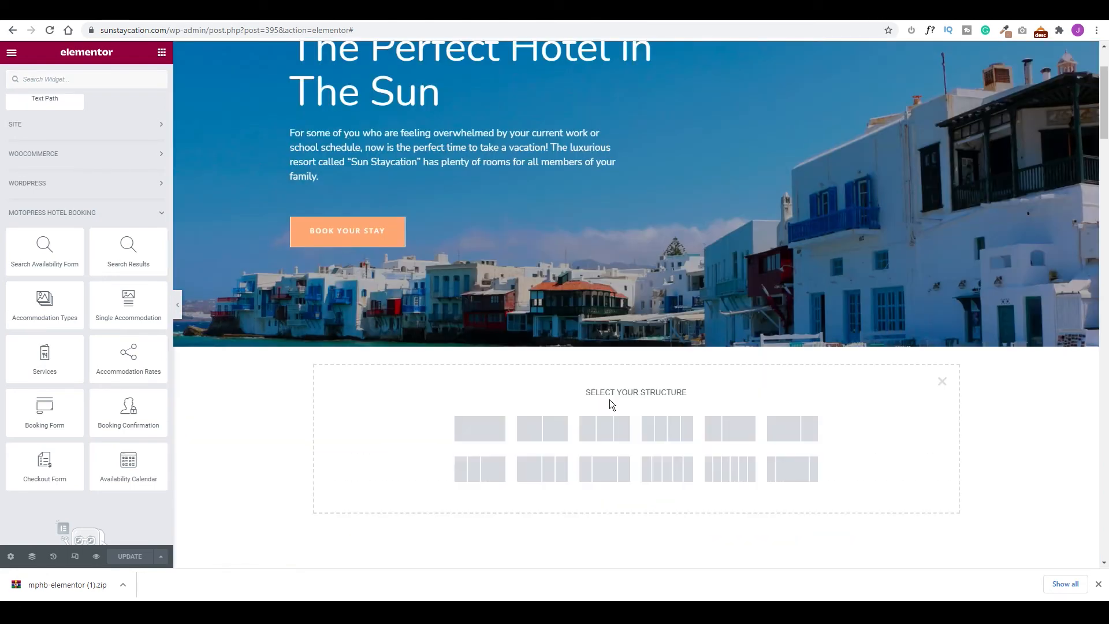
pyautogui.click(482, 433)
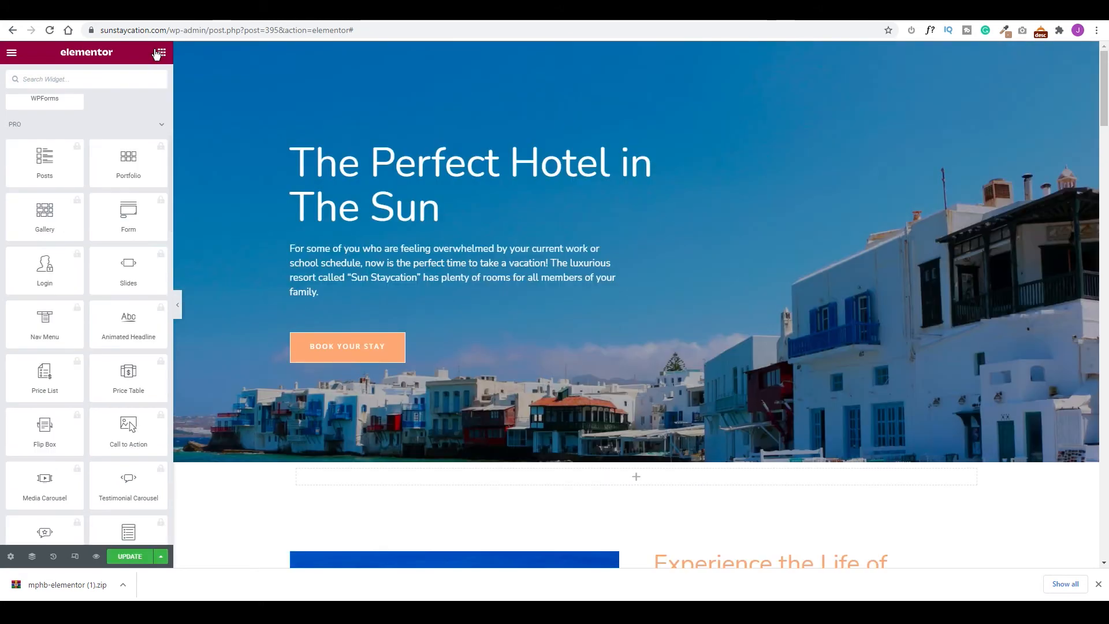
pyautogui.scroll(-10, 82, 325)
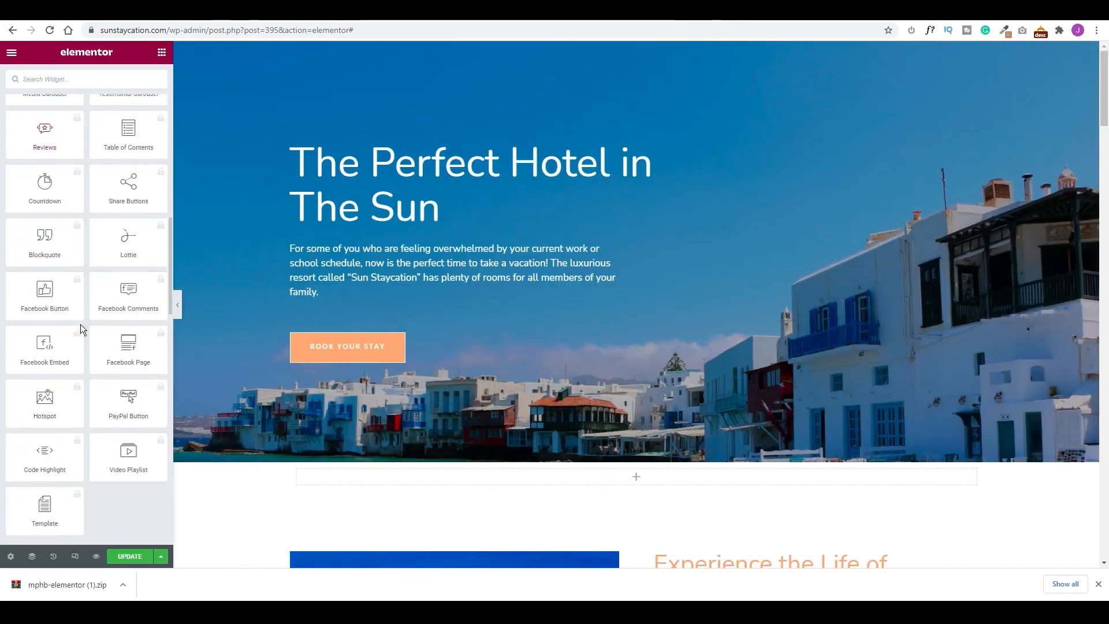
pyautogui.scroll(-10, 81, 324)
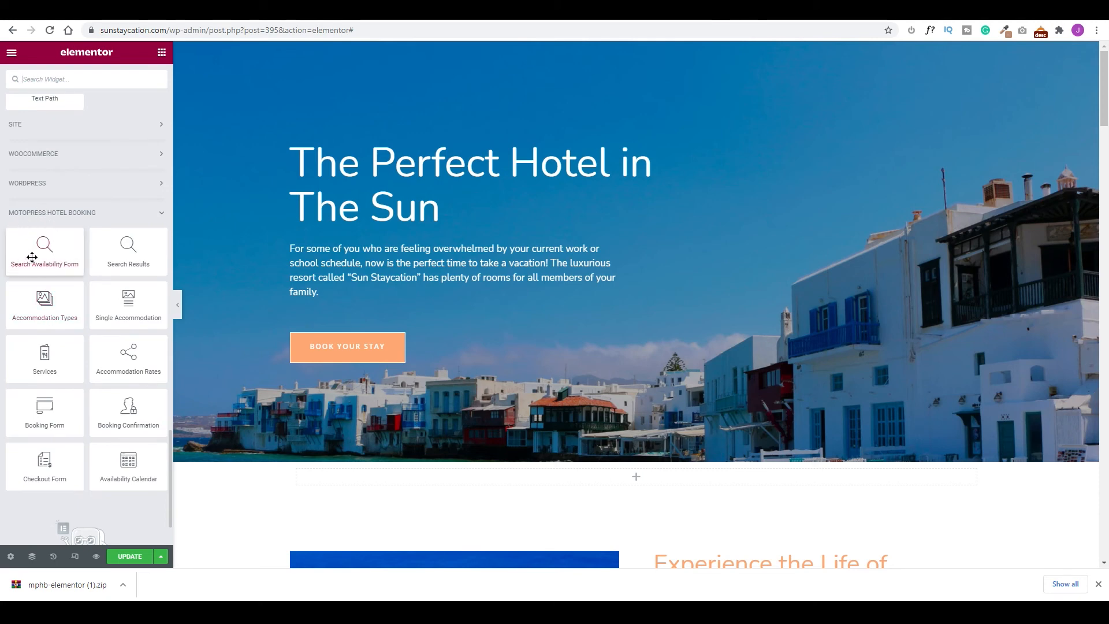
pyautogui.moveTo(31, 257); pyautogui.dragTo(643, 479)
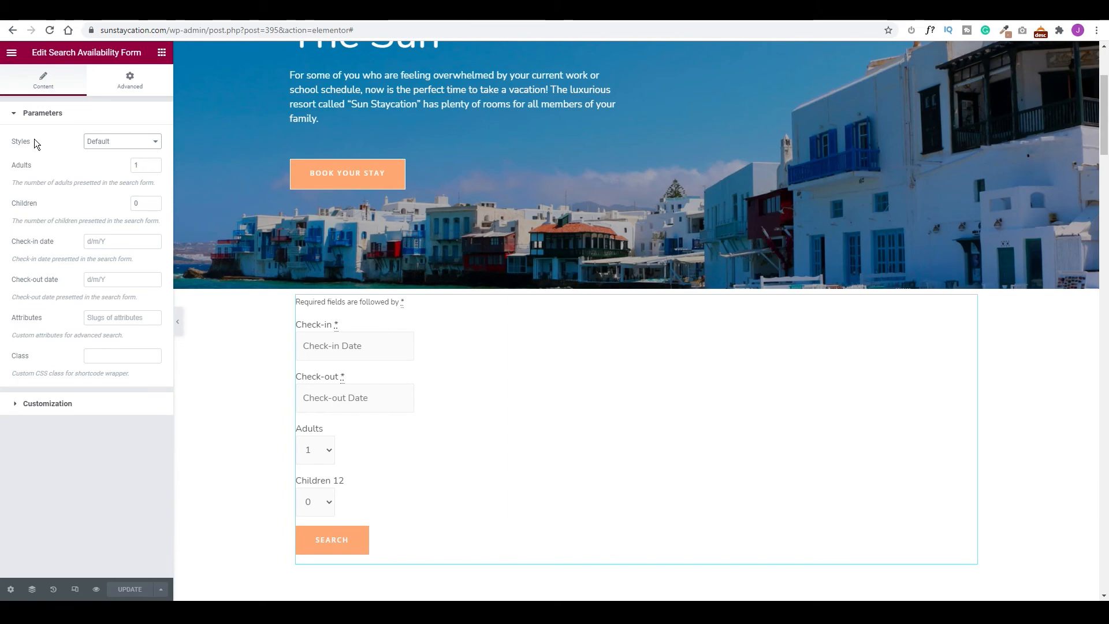
# Set the search form's style to Horizontal Form.
pyautogui.click(153, 144)
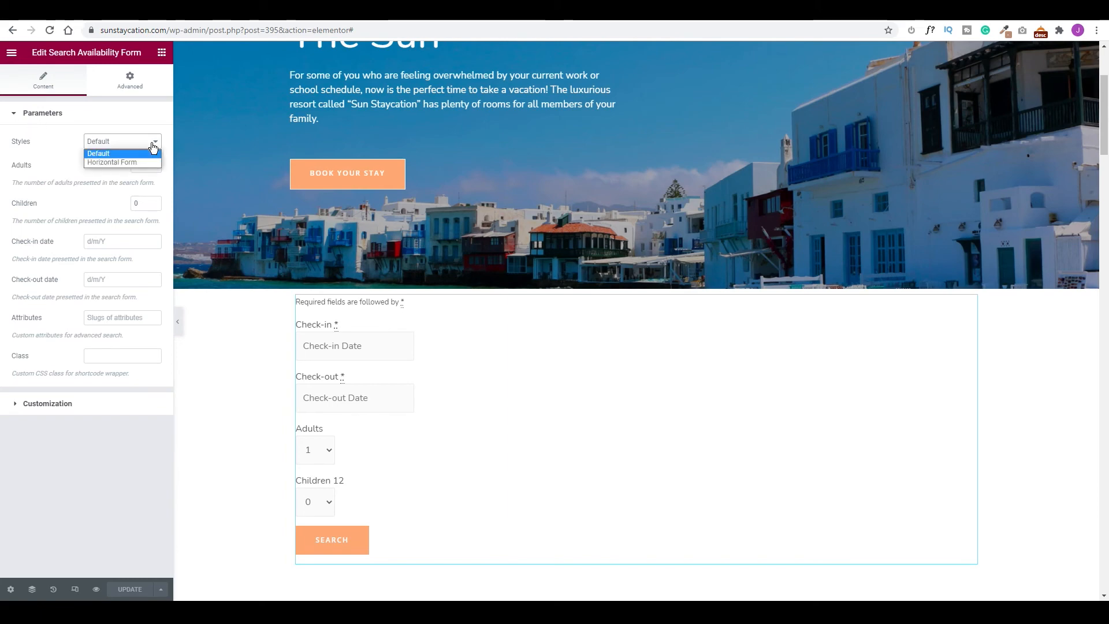
pyautogui.click(113, 162)
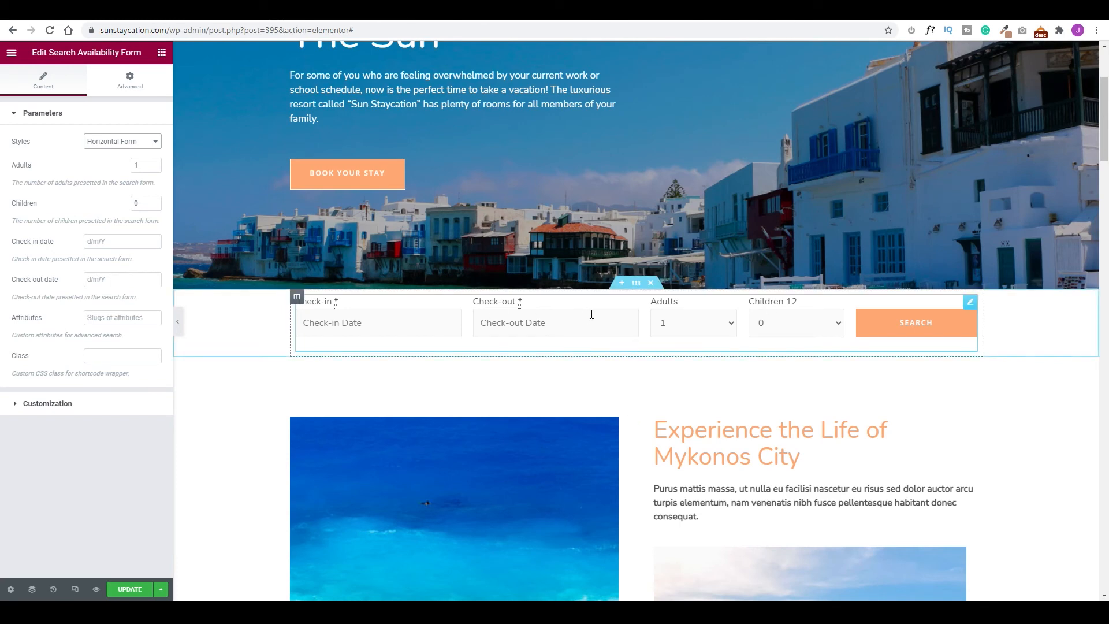
pyautogui.click(636, 283)
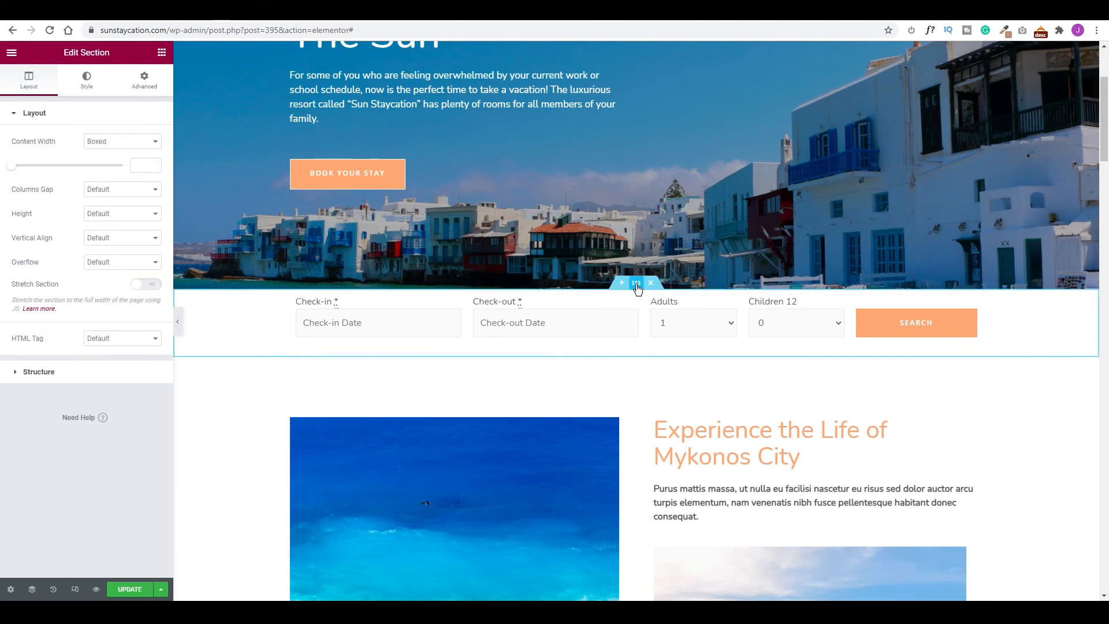
# Give the section a Classic background filled with the global Primary orange.
pyautogui.click(86, 81)
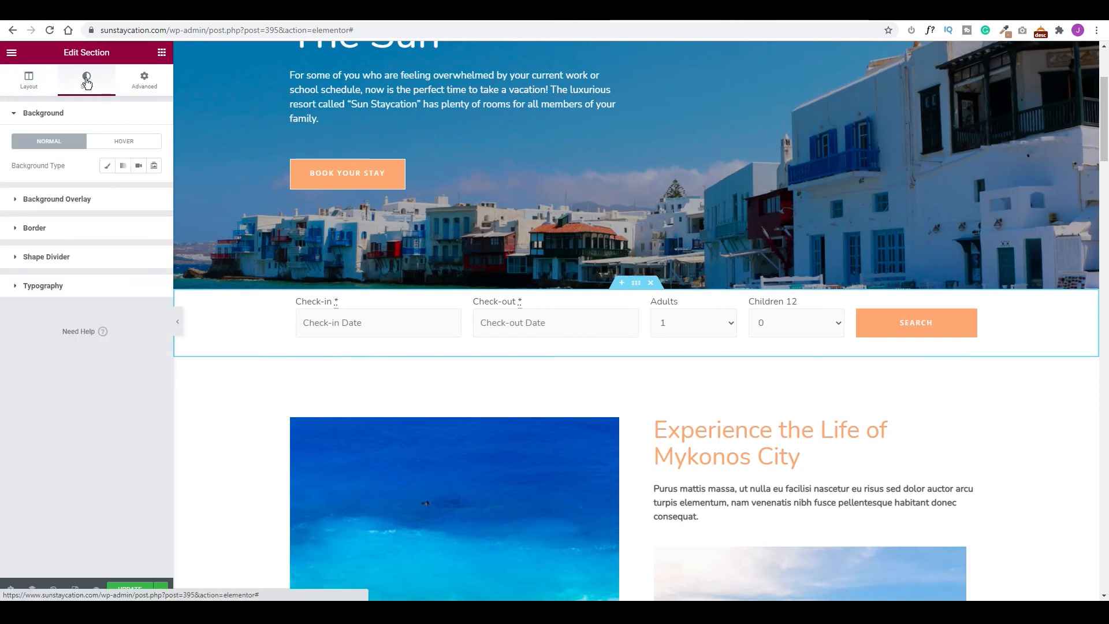
pyautogui.click(107, 166)
pyautogui.click(138, 190)
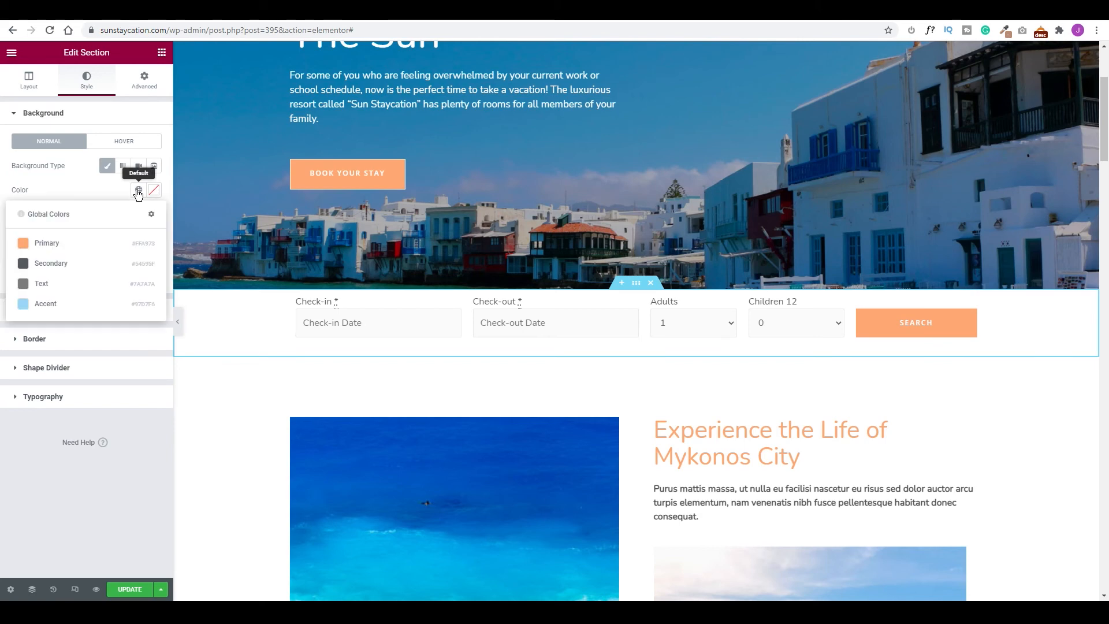
pyautogui.click(35, 243)
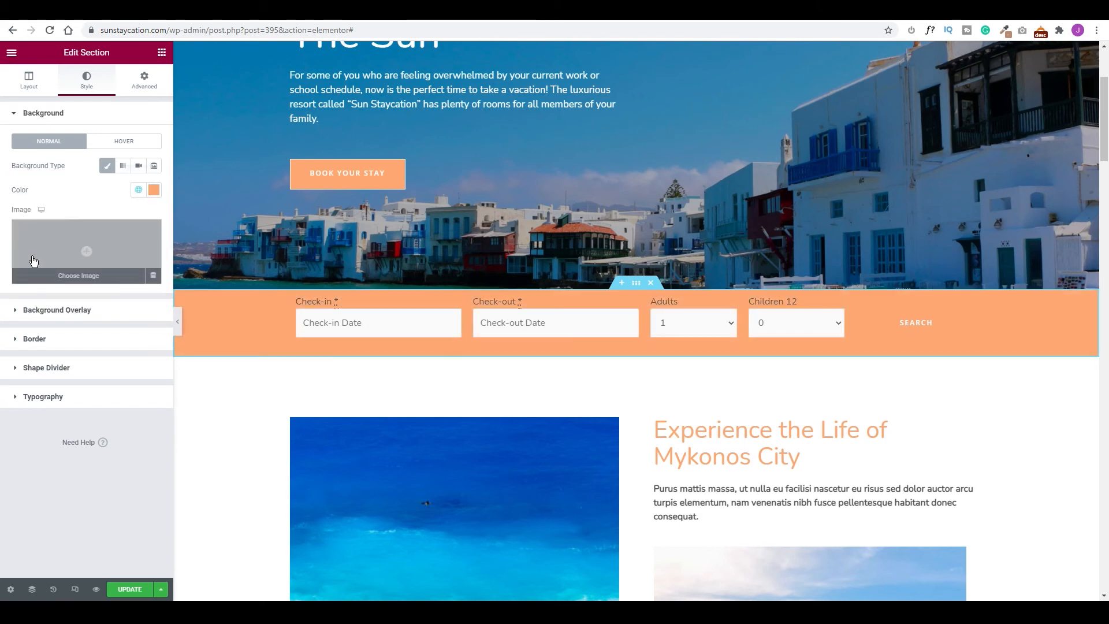
# Set the section padding to 10 top and bottom and 0 left and right.
pyautogui.click(143, 80)
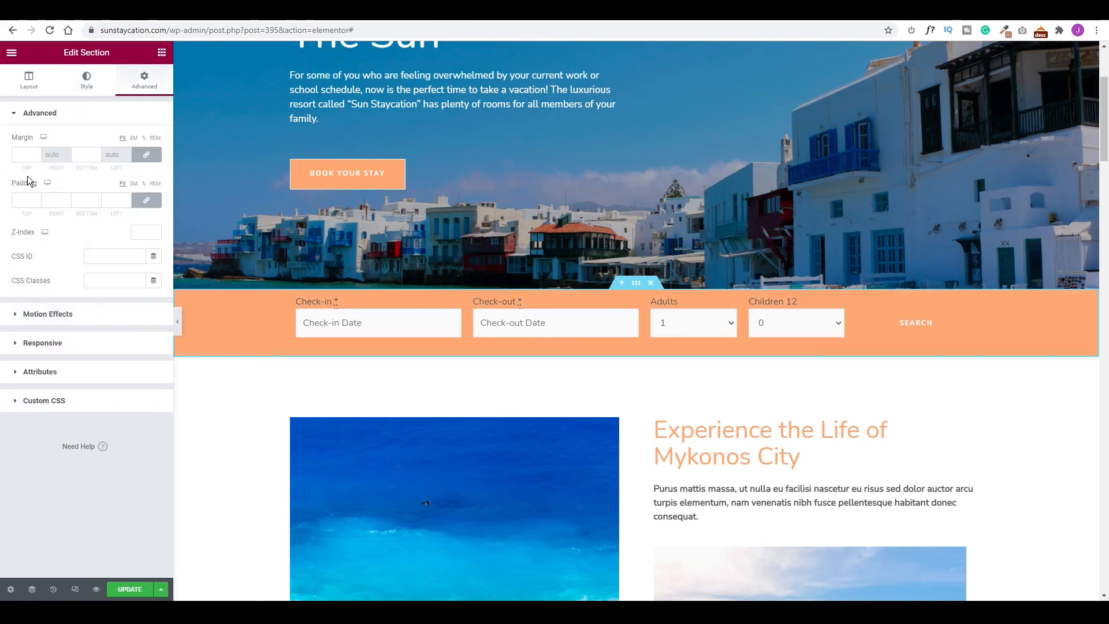
pyautogui.write('10')
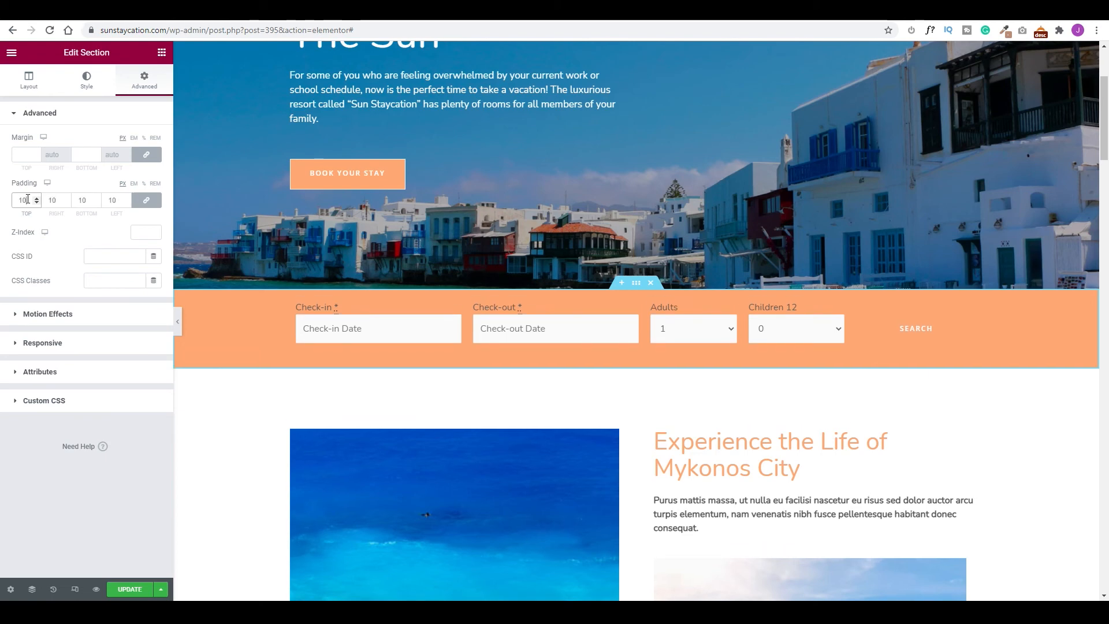
pyautogui.click(146, 200)
pyautogui.moveTo(119, 200); pyautogui.dragTo(99, 201)
pyautogui.write('0')
pyautogui.doubleClick(63, 200)
pyautogui.write('0')
# Try several background shades in the colour picker and settle on light blue.
pyautogui.click(636, 282)
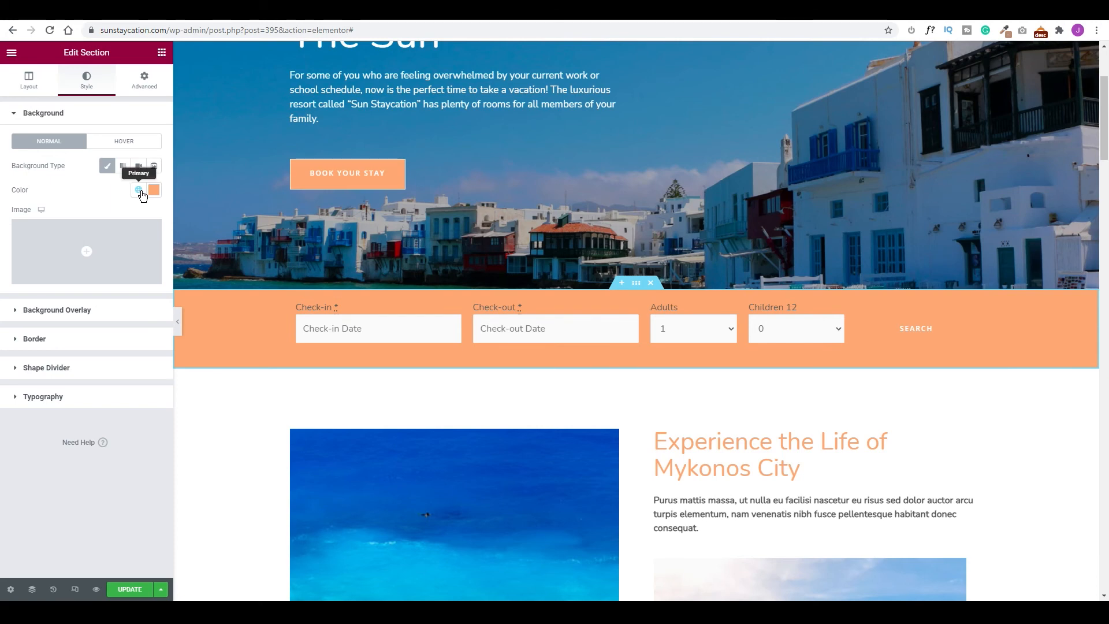
pyautogui.click(152, 192)
pyautogui.click(109, 265)
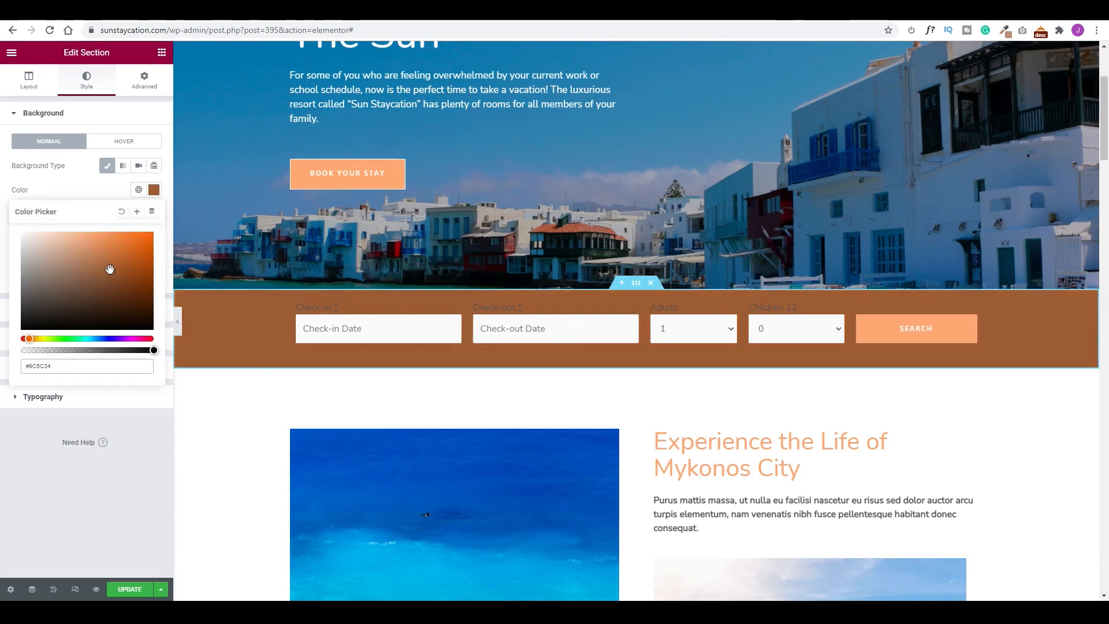
pyautogui.click(138, 190)
pyautogui.click(49, 280)
pyautogui.click(152, 193)
pyautogui.click(35, 338)
pyautogui.click(104, 338)
pyautogui.click(89, 299)
pyautogui.click(37, 339)
pyautogui.click(105, 338)
pyautogui.click(104, 250)
pyautogui.click(143, 245)
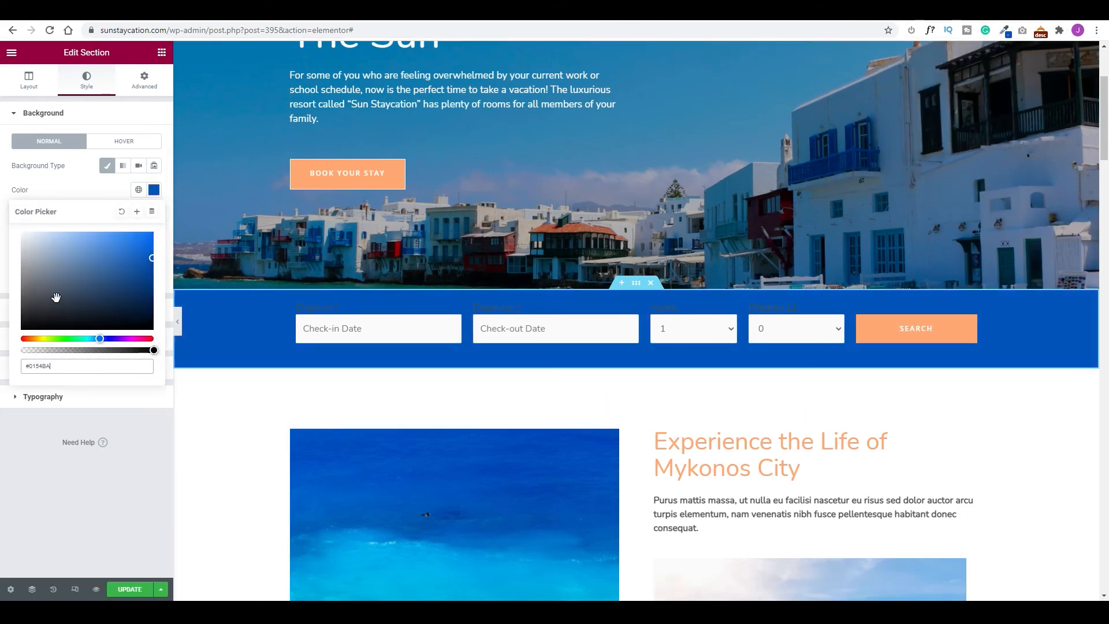
pyautogui.click(116, 243)
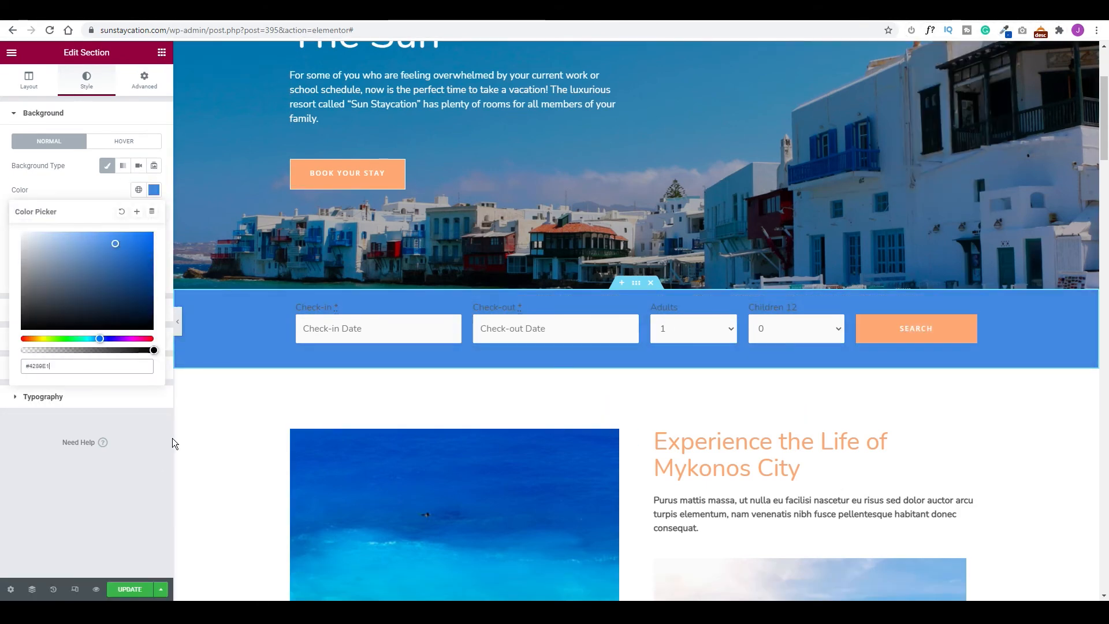
pyautogui.click(108, 191)
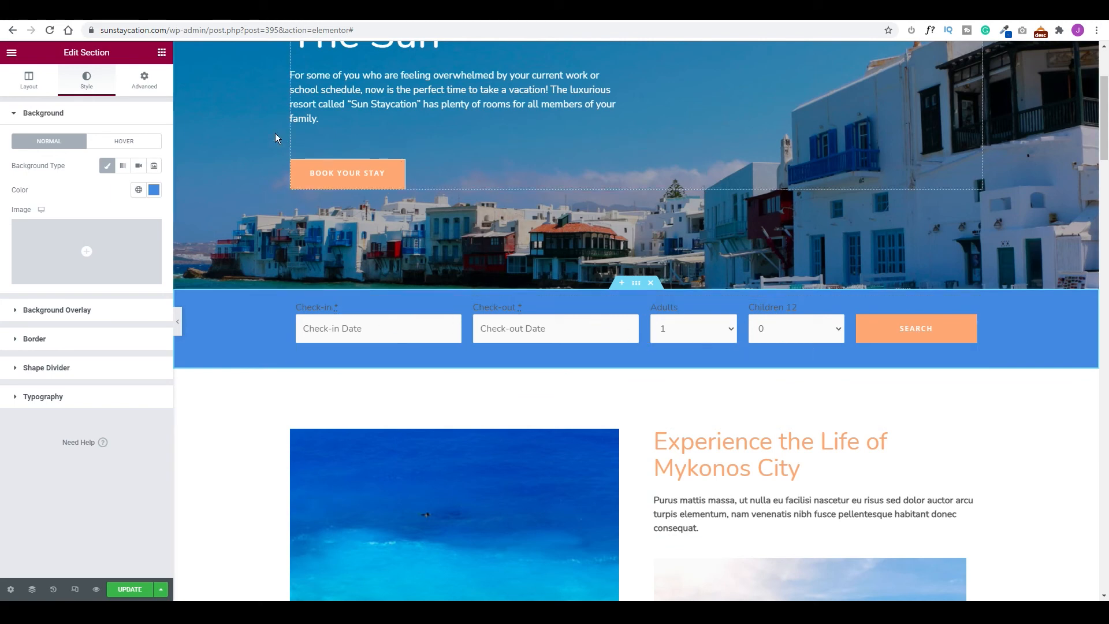
# In tablet view, turn on Stretch Button and Multiple Lines in the search form's Customization settings.
pyautogui.click(971, 303)
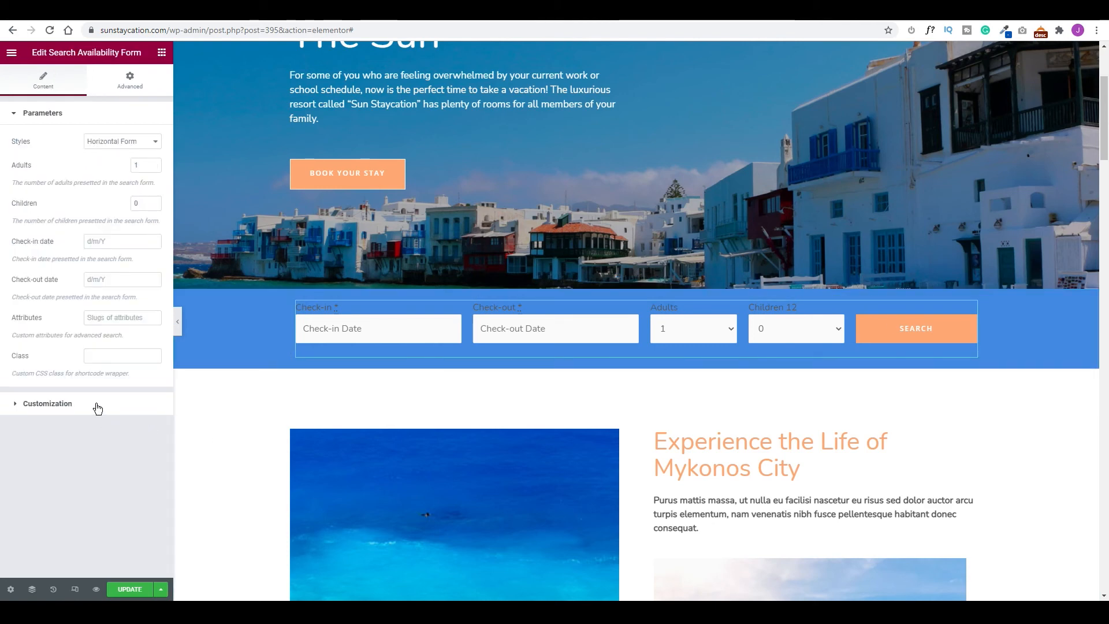
pyautogui.click(94, 406)
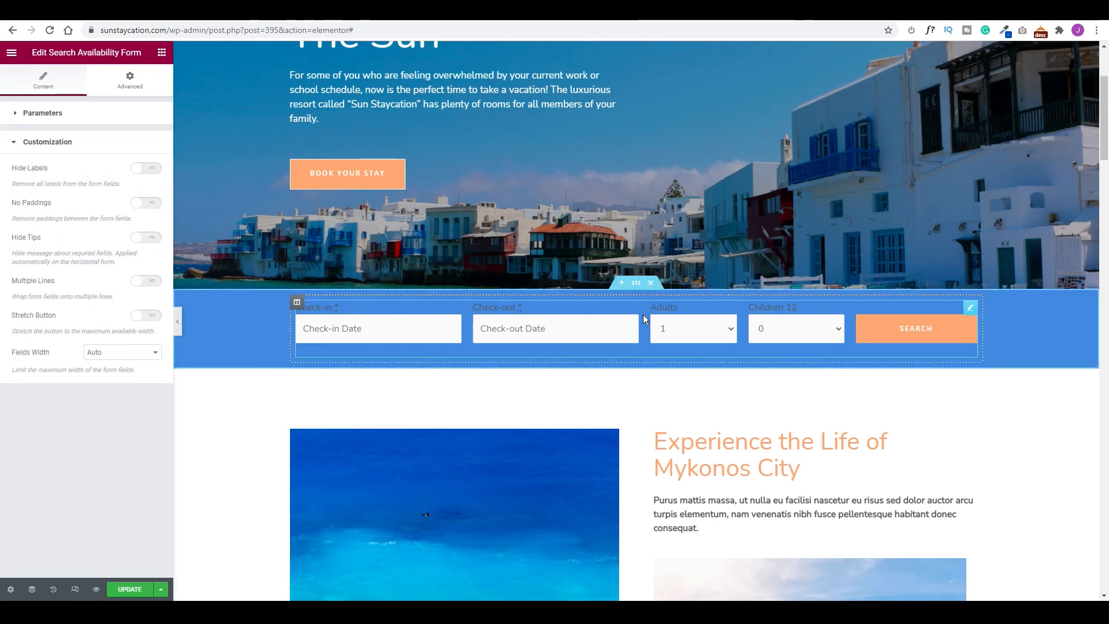
pyautogui.click(75, 589)
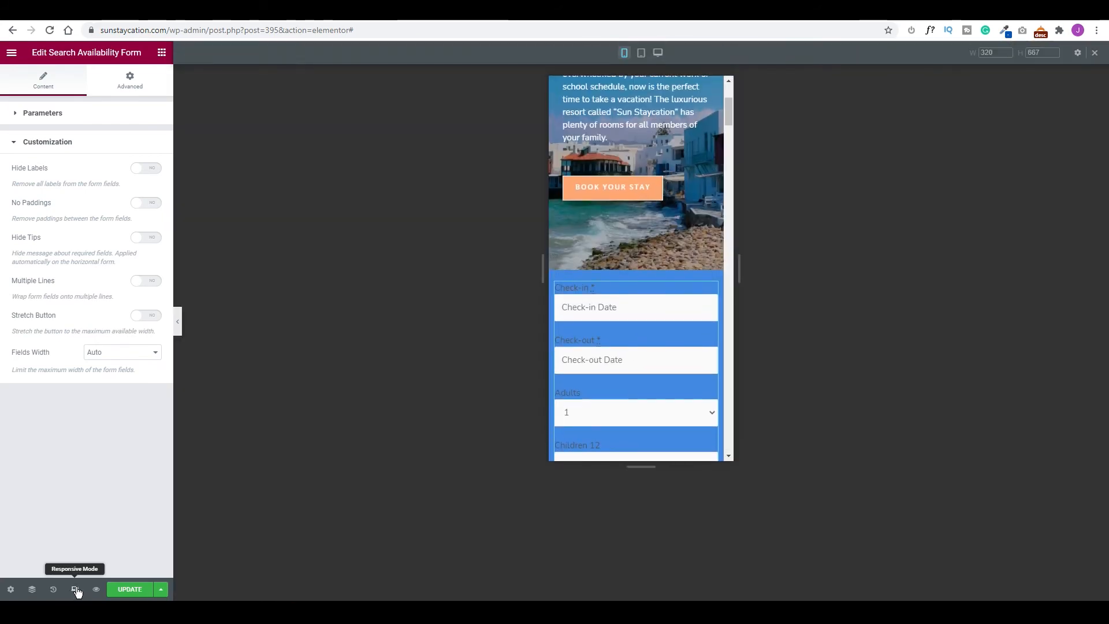
pyautogui.click(641, 53)
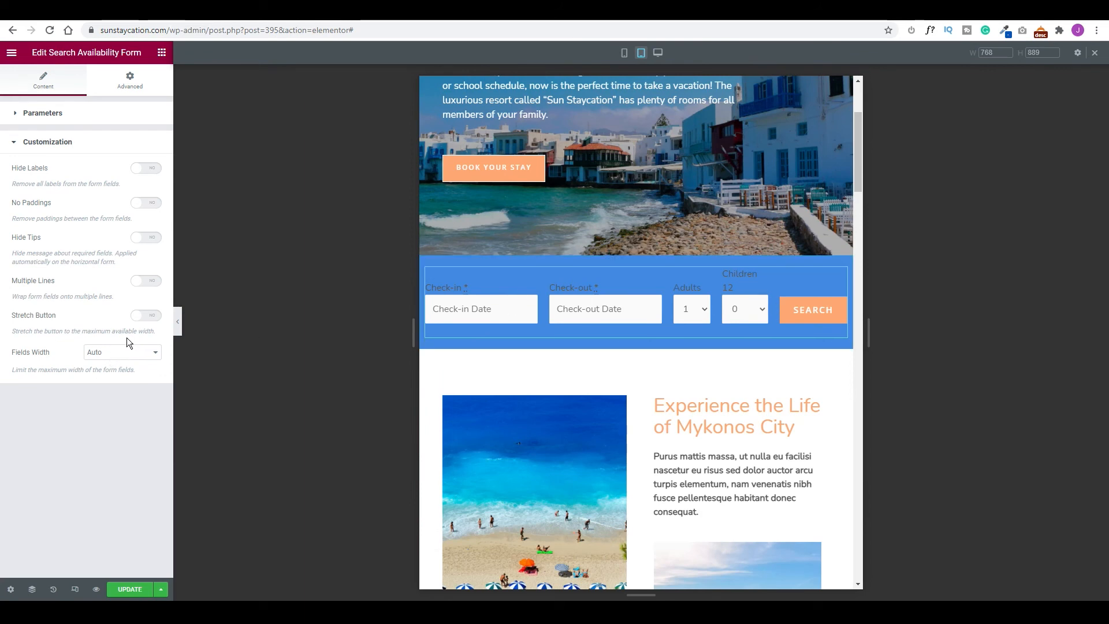
pyautogui.click(147, 316)
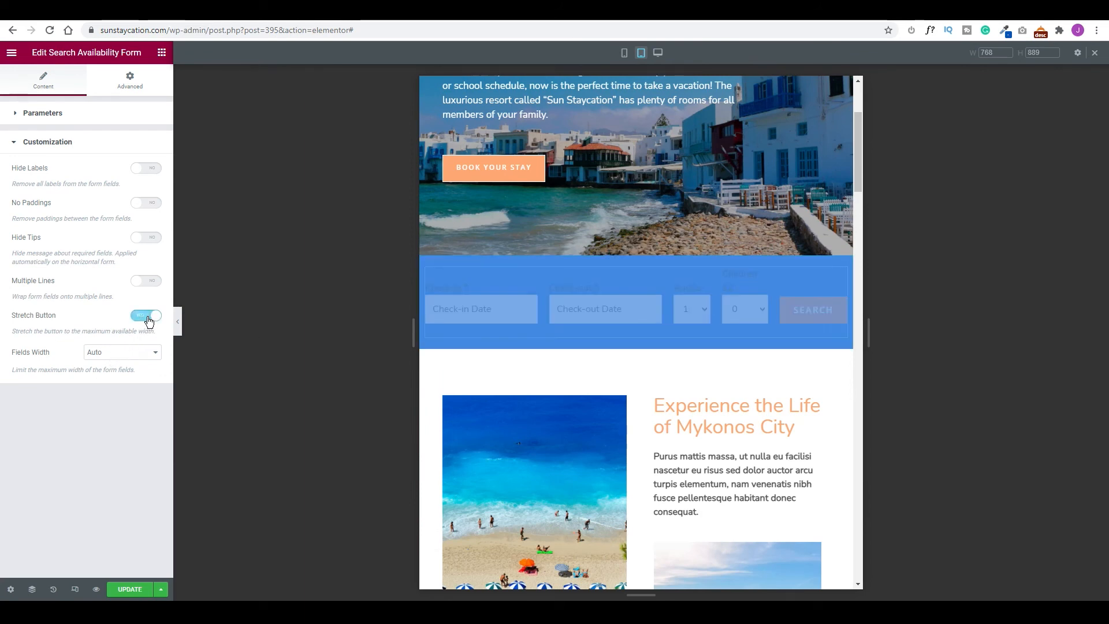
pyautogui.click(147, 283)
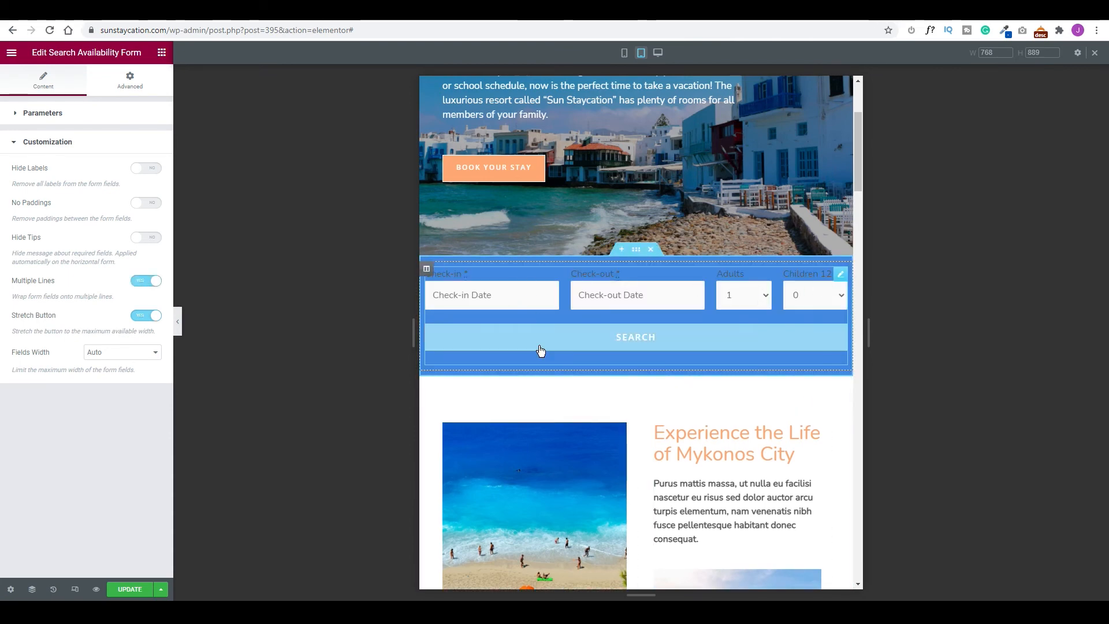
# Test Fields Width at 33% and 50%, reset it to Auto, and save the page at desktop width.
pyautogui.click(127, 352)
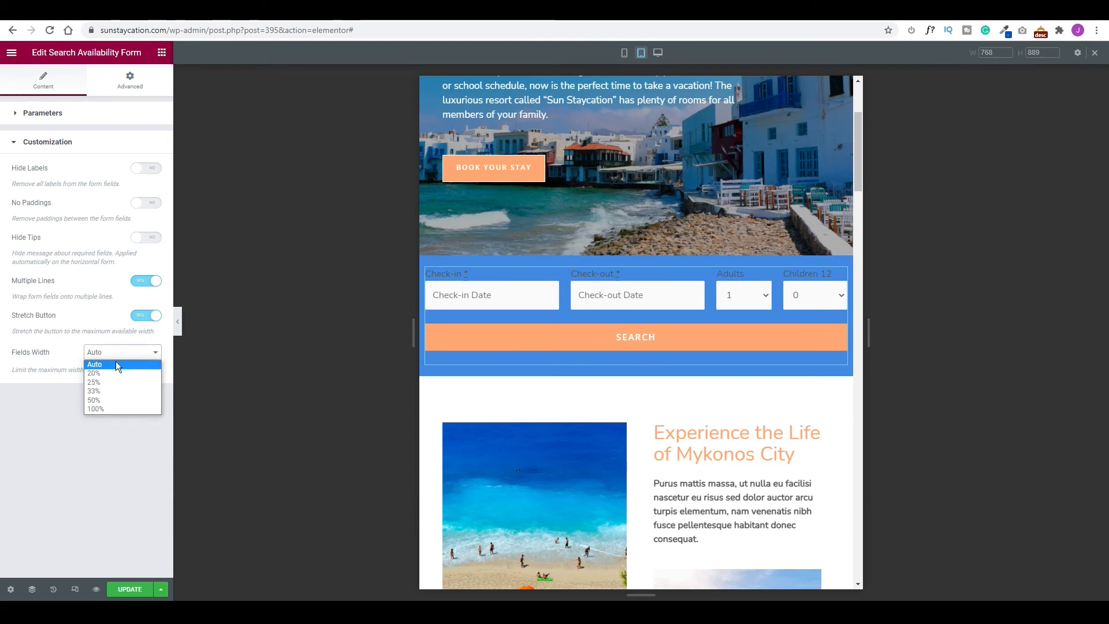
pyautogui.click(97, 391)
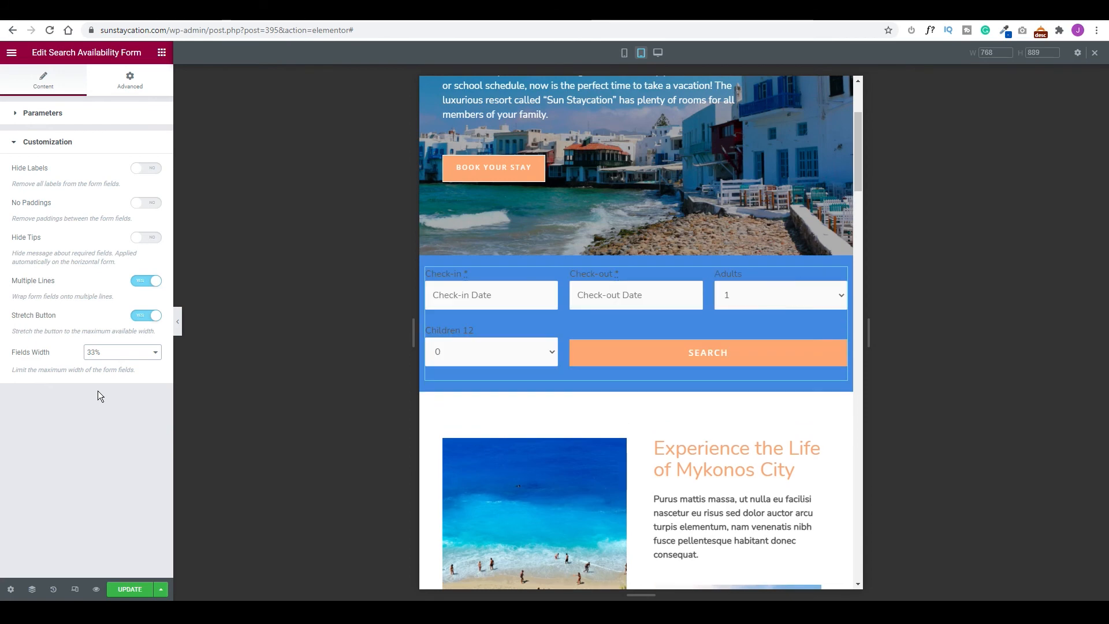
pyautogui.click(130, 353)
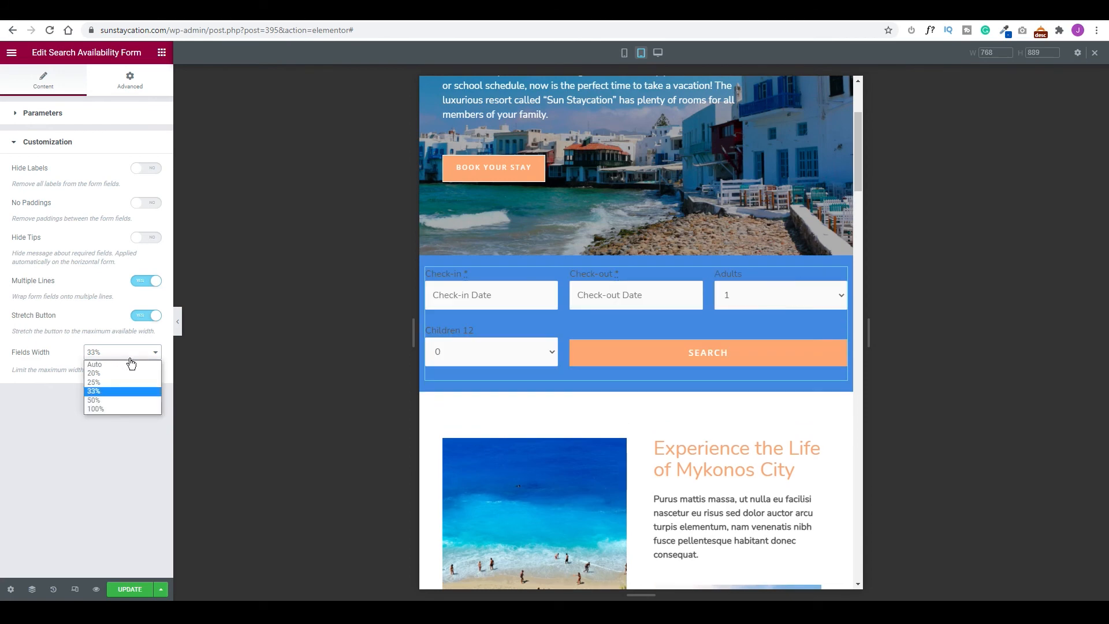
pyautogui.click(109, 399)
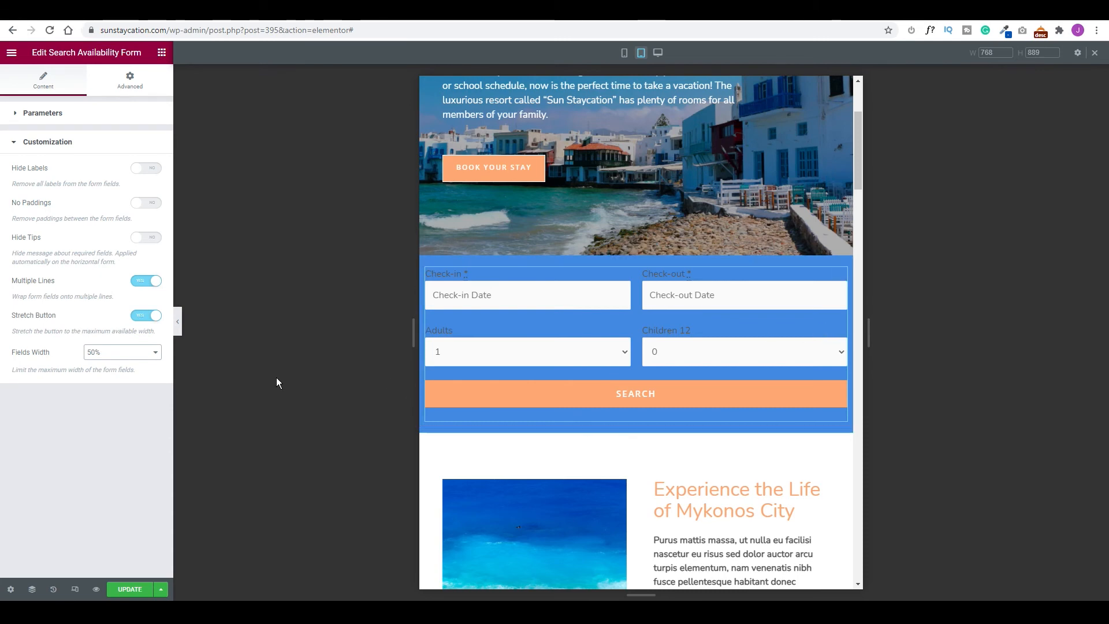
pyautogui.click(122, 354)
pyautogui.click(112, 363)
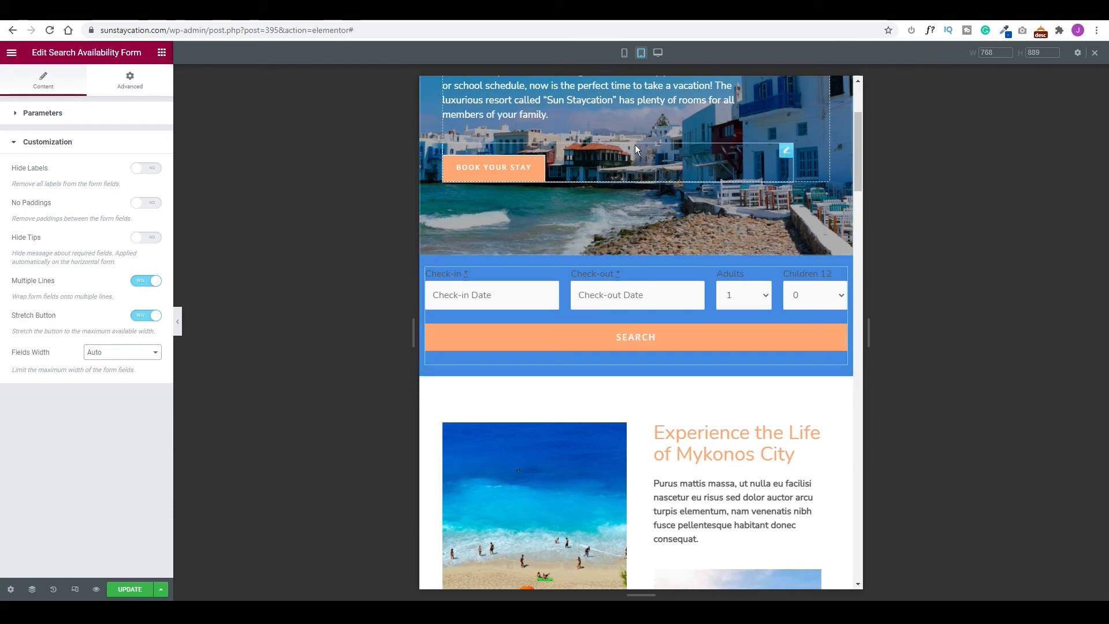
pyautogui.click(658, 52)
pyautogui.click(123, 589)
pyautogui.scroll(3, 568, 170)
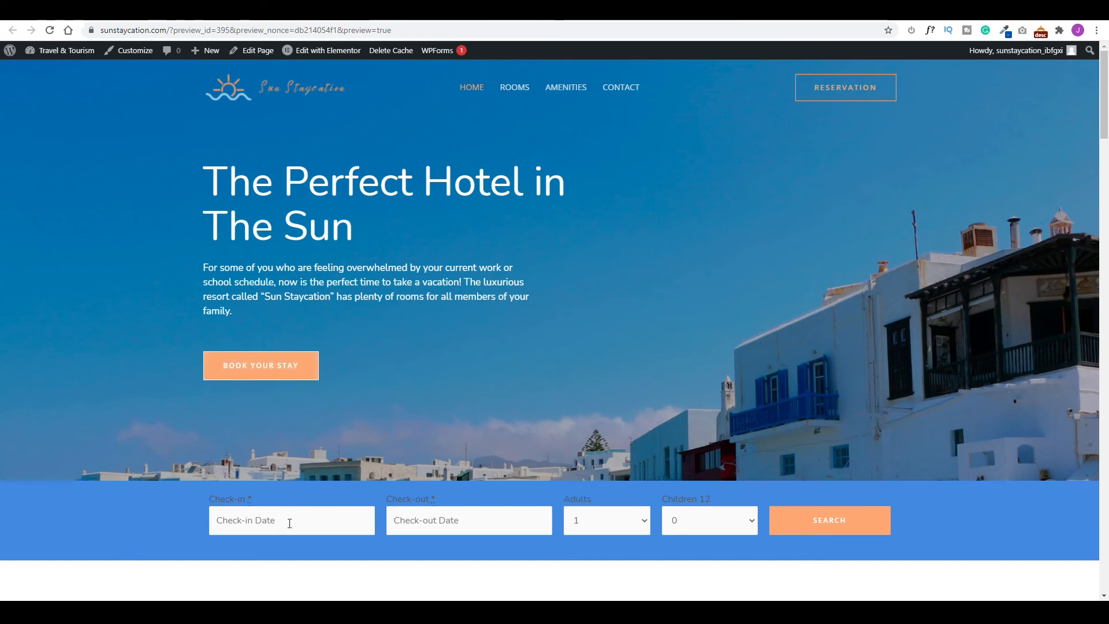
# Test the check-in calendar and guest count dropdowns on the preview, then go to the Rooms page.
pyautogui.click(290, 523)
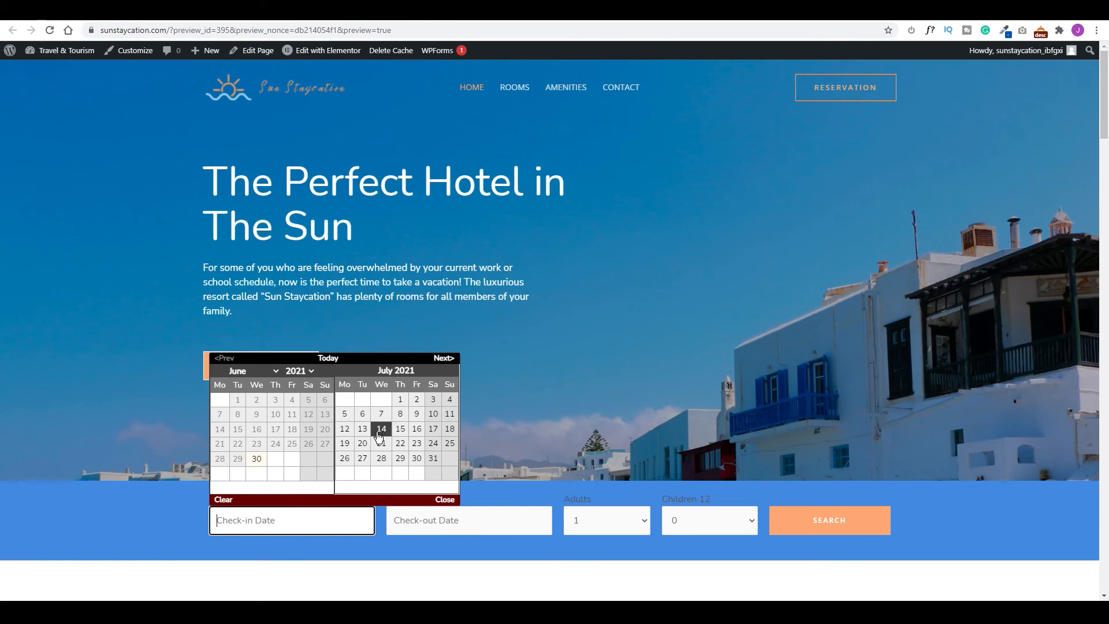
pyautogui.click(664, 528)
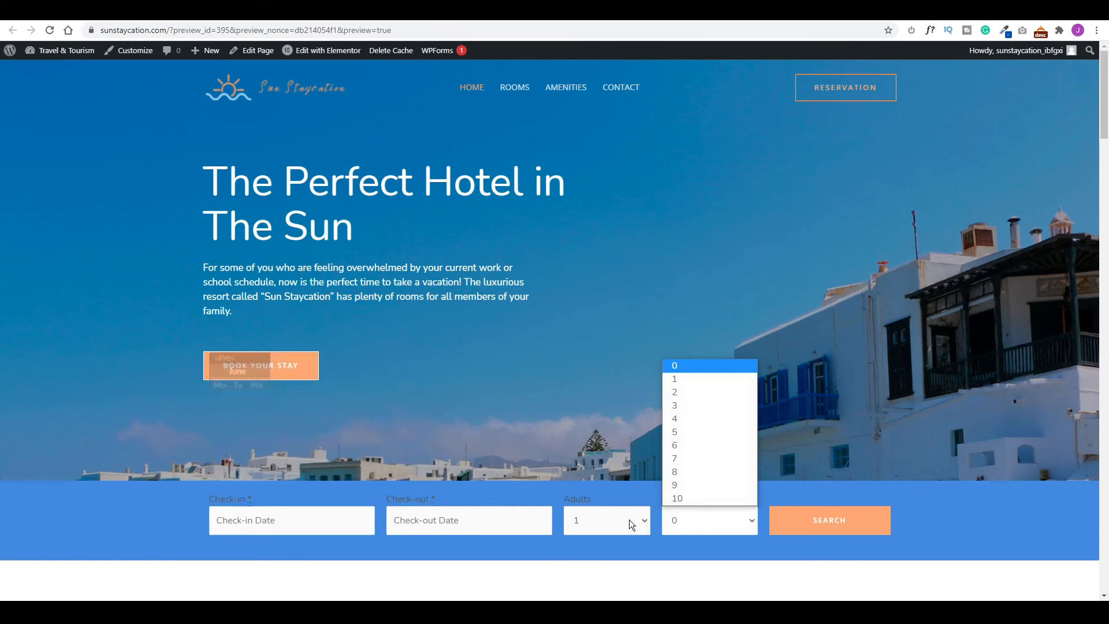
pyautogui.click(621, 517)
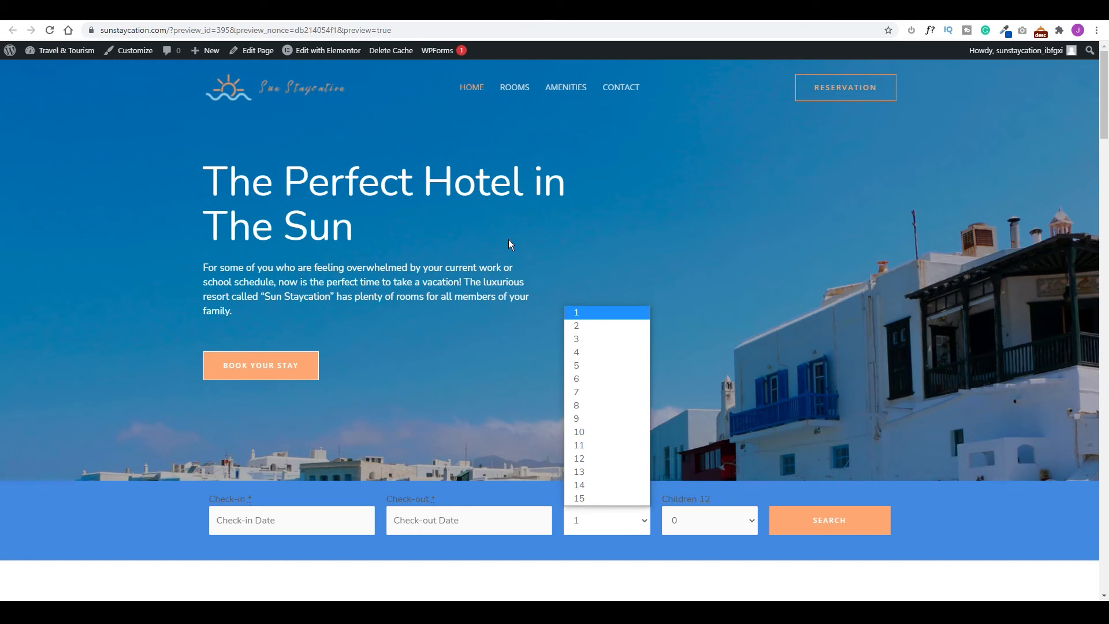
pyautogui.click(523, 92)
pyautogui.scroll(-5, 286, 335)
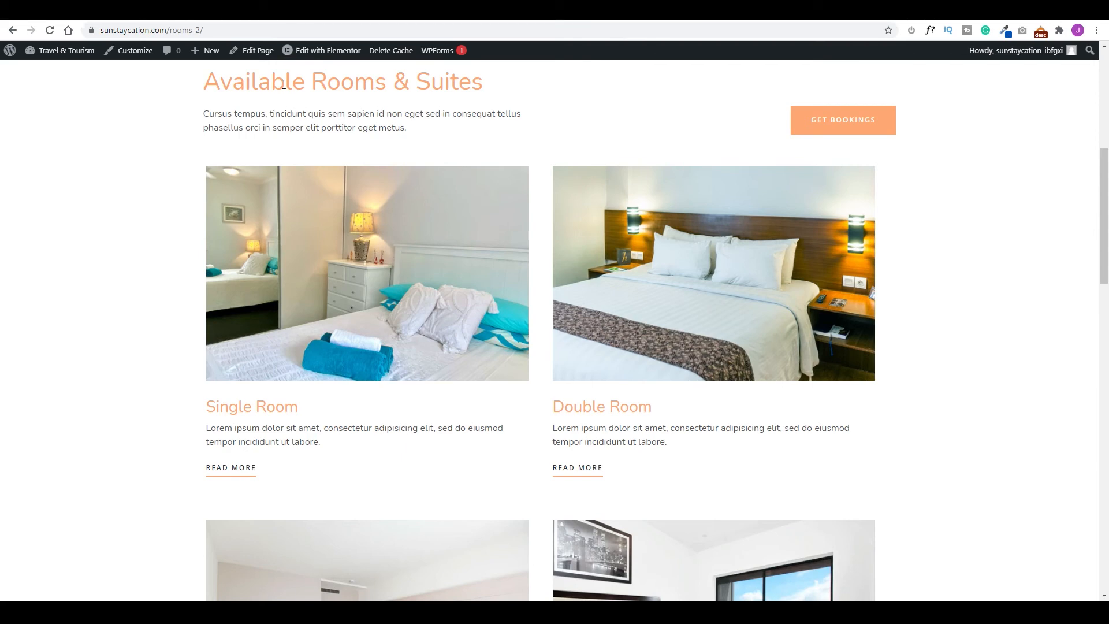
# Open the Rooms page in Elementor and delete the Single Room image, heading and Read More elements.
pyautogui.moveTo(310, 57)
pyautogui.click(324, 52)
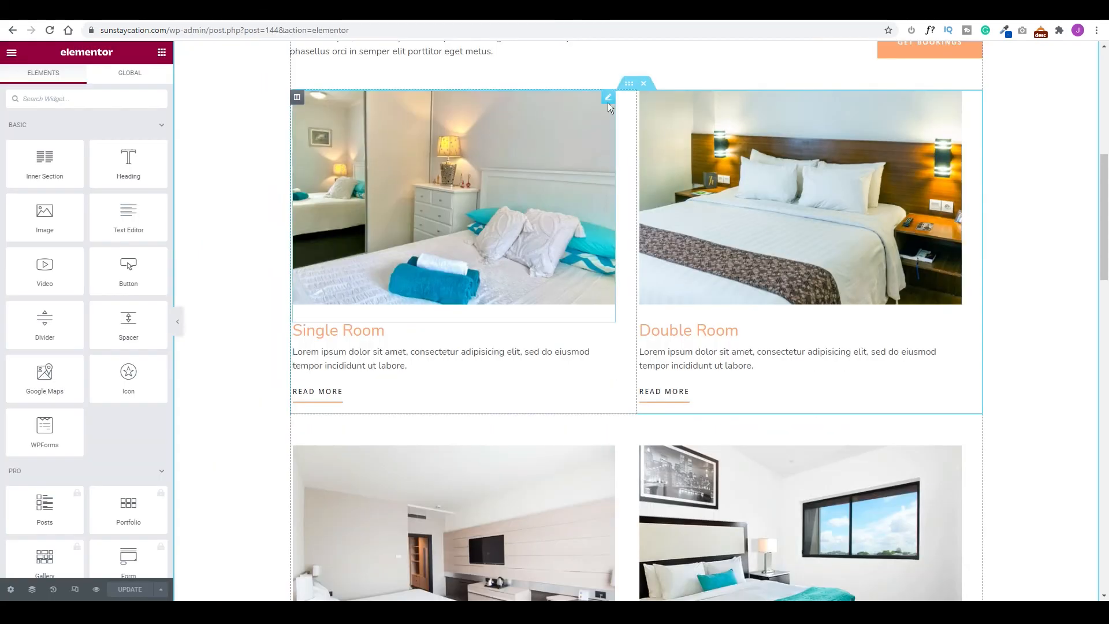
pyautogui.click(608, 99)
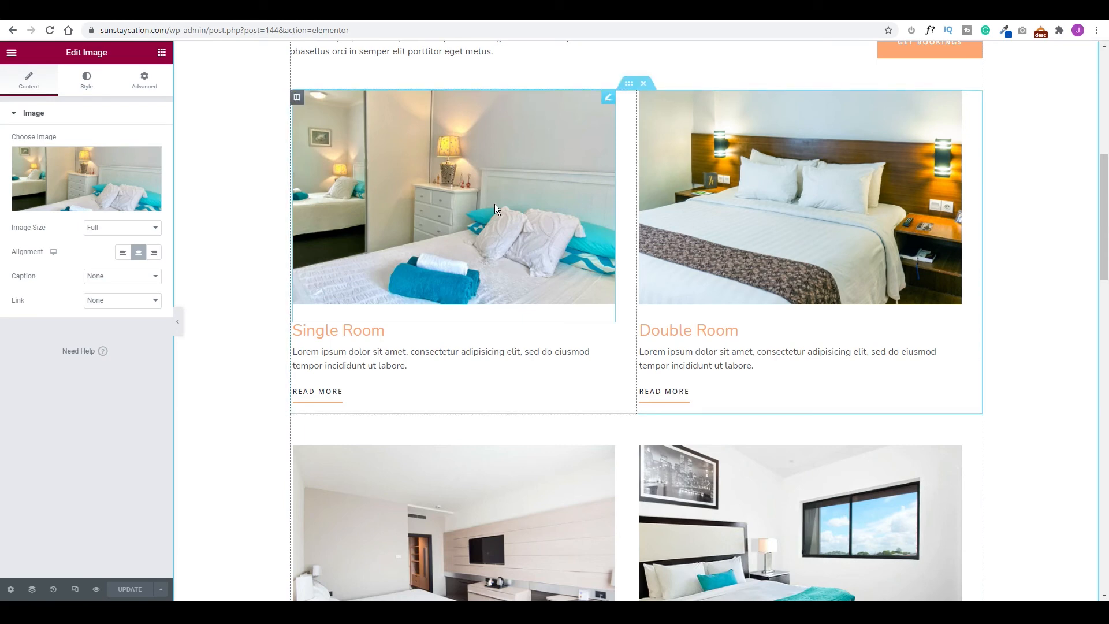
pyautogui.rightClick(613, 97)
pyautogui.click(633, 257)
pyautogui.rightClick(630, 115)
pyautogui.click(633, 264)
pyautogui.rightClick(607, 102)
pyautogui.click(640, 245)
# Place a Single Accommodation widget in the emptied column.
pyautogui.scroll(-2, 86, 133)
pyautogui.scroll(-15, 74, 196)
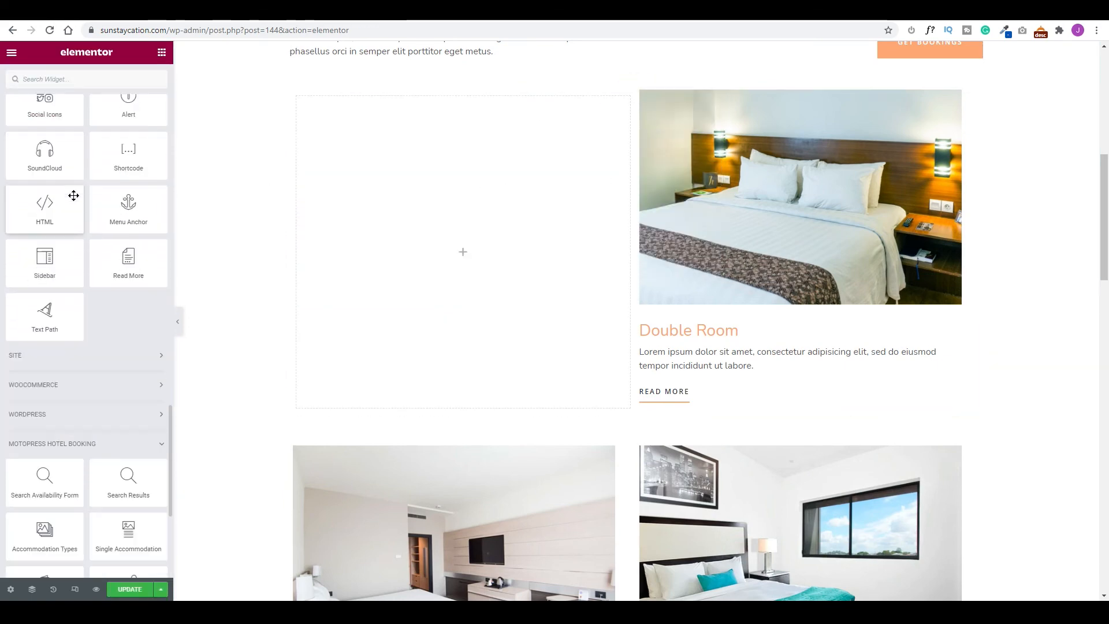
pyautogui.scroll(-4, 74, 197)
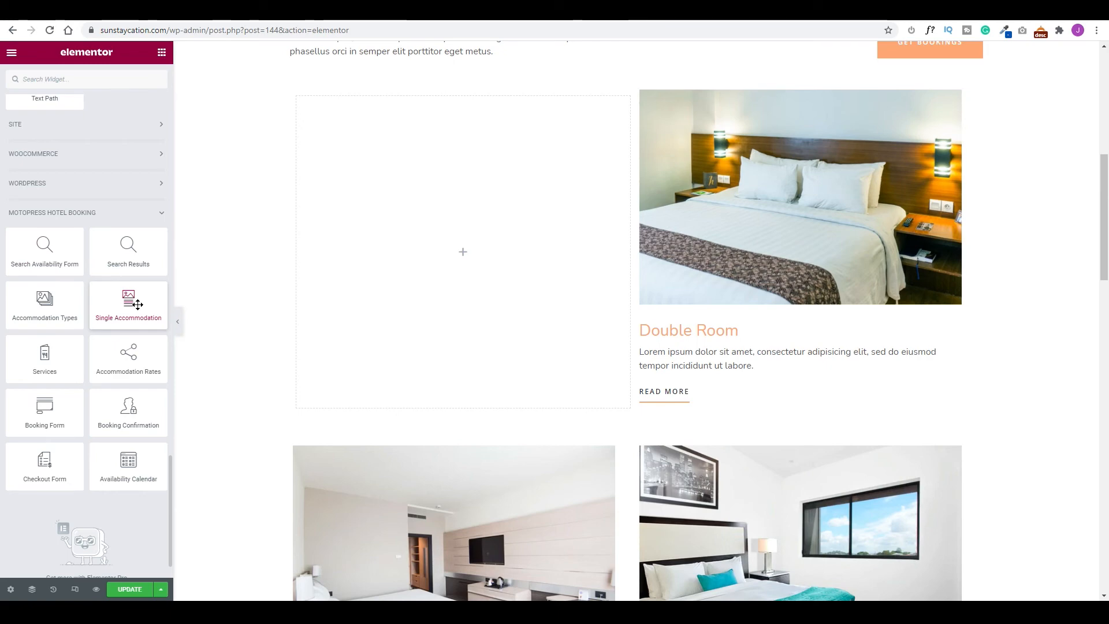
pyautogui.moveTo(137, 304); pyautogui.dragTo(471, 189)
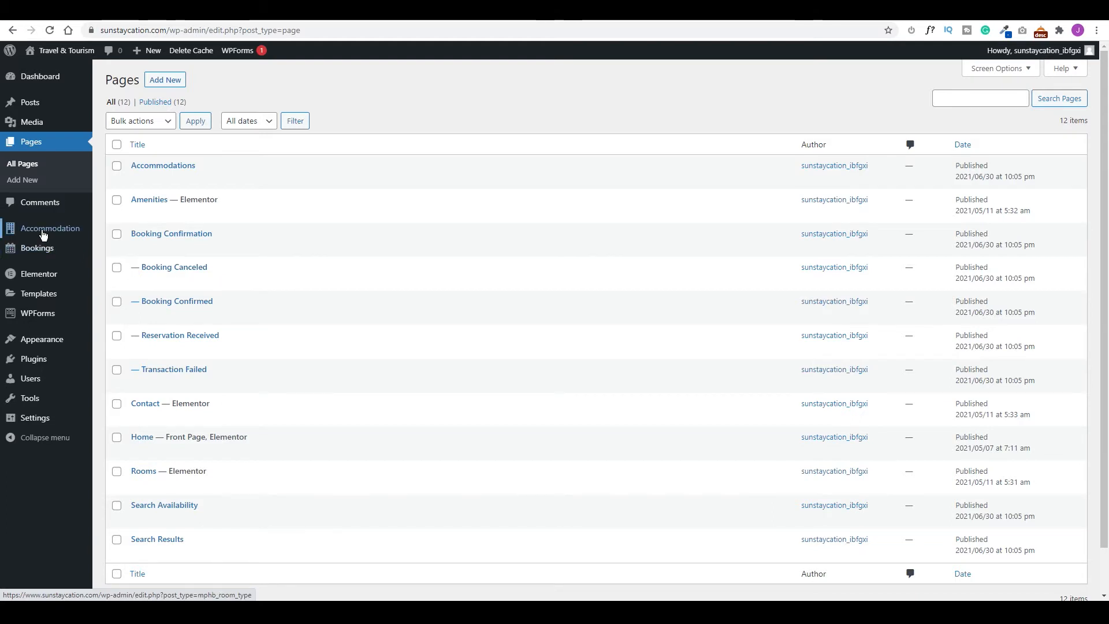
# Find the Single Room's ID (412) in the Accommodation Types list and copy it.
pyautogui.moveTo(42, 234)
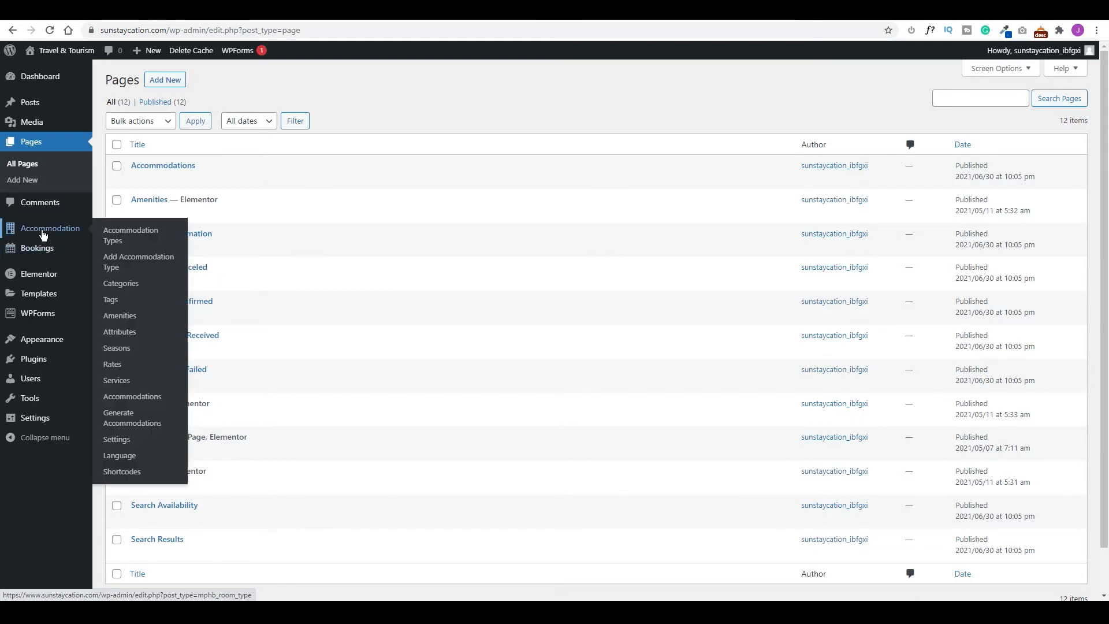
pyautogui.click(118, 237)
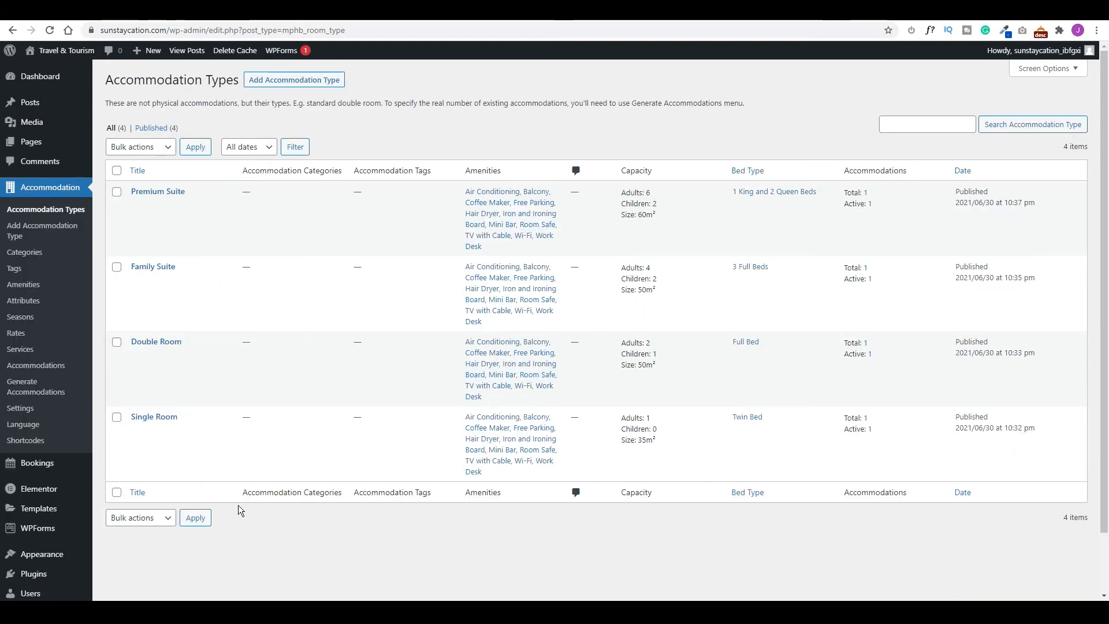
pyautogui.click(164, 419)
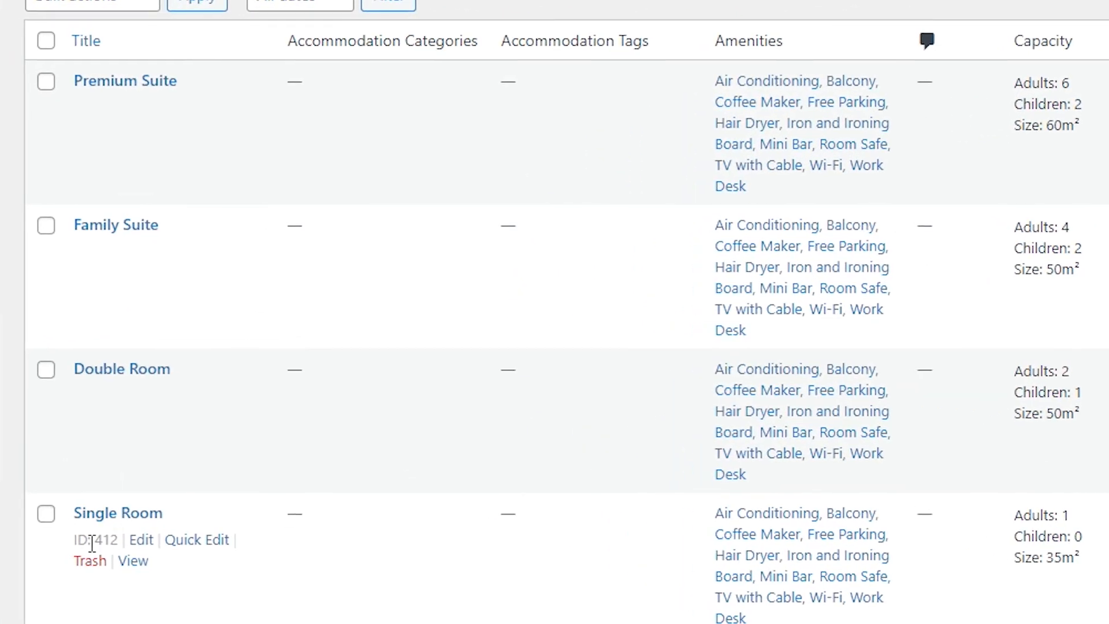
pyautogui.moveTo(108, 539); pyautogui.dragTo(124, 538)
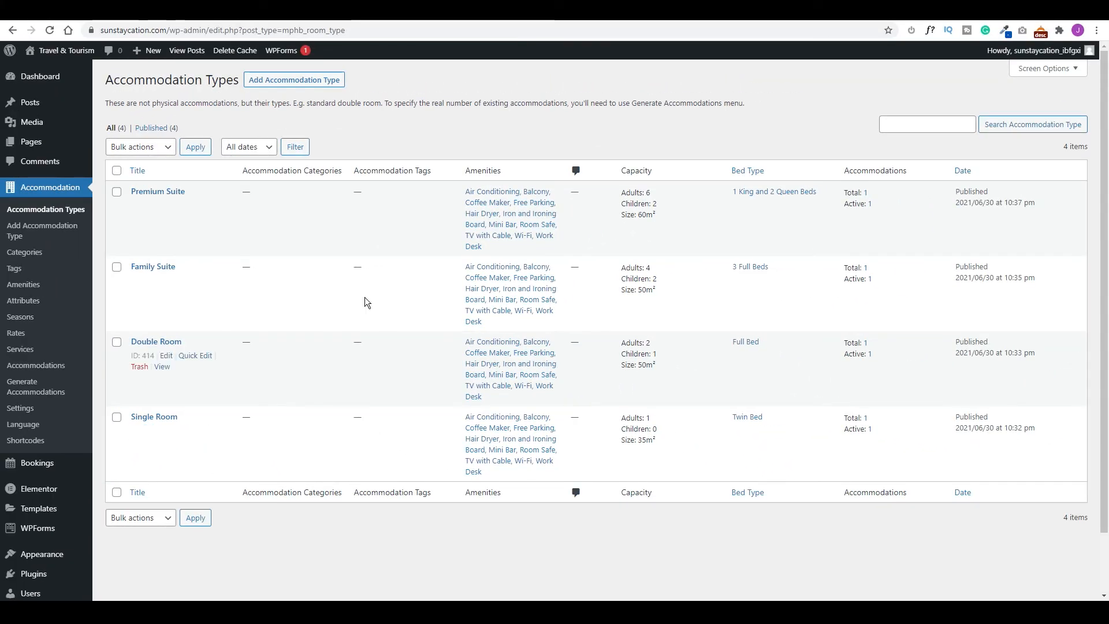
# Back in Elementor, enter 412 as the Single Accommodation widget's ID to show the Single Room.
pyautogui.click(804, 13)
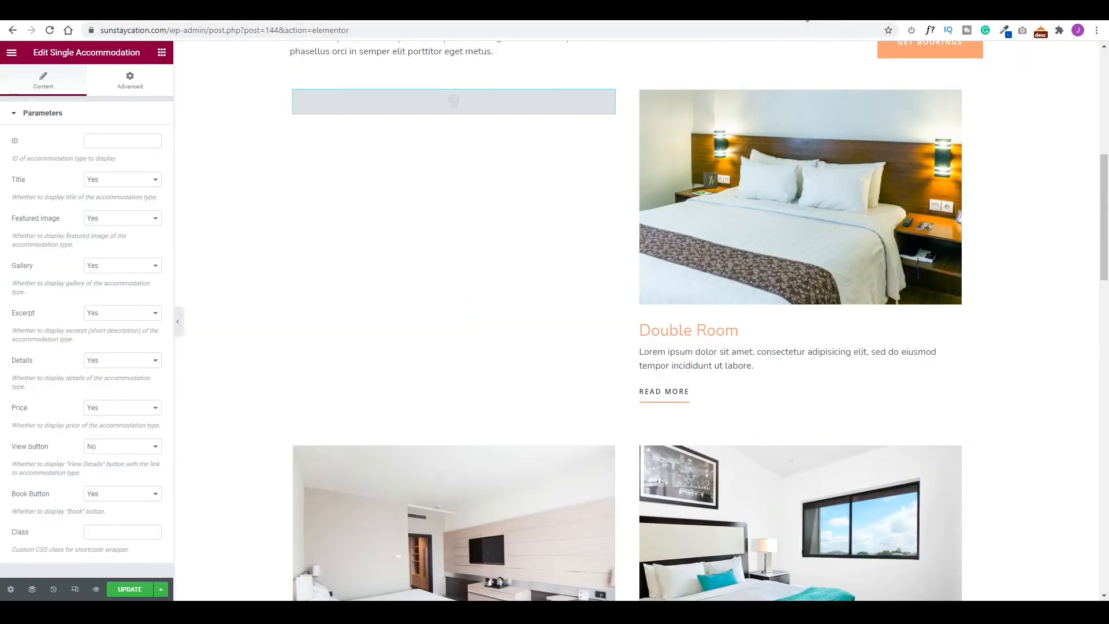
pyautogui.click(116, 143)
pyautogui.write('412')
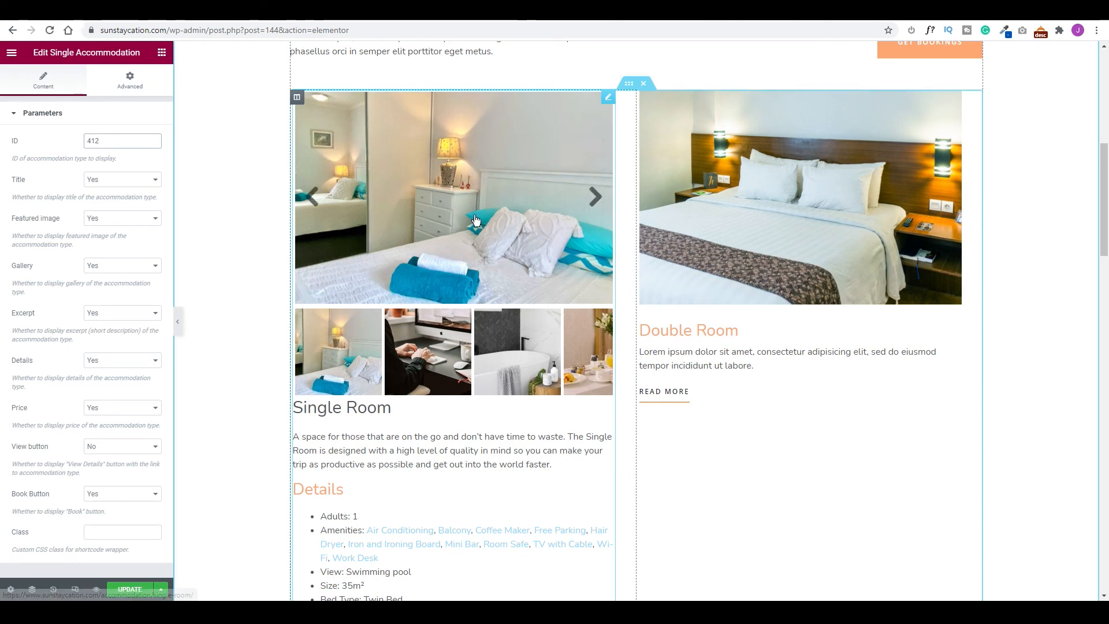
pyautogui.click(595, 197)
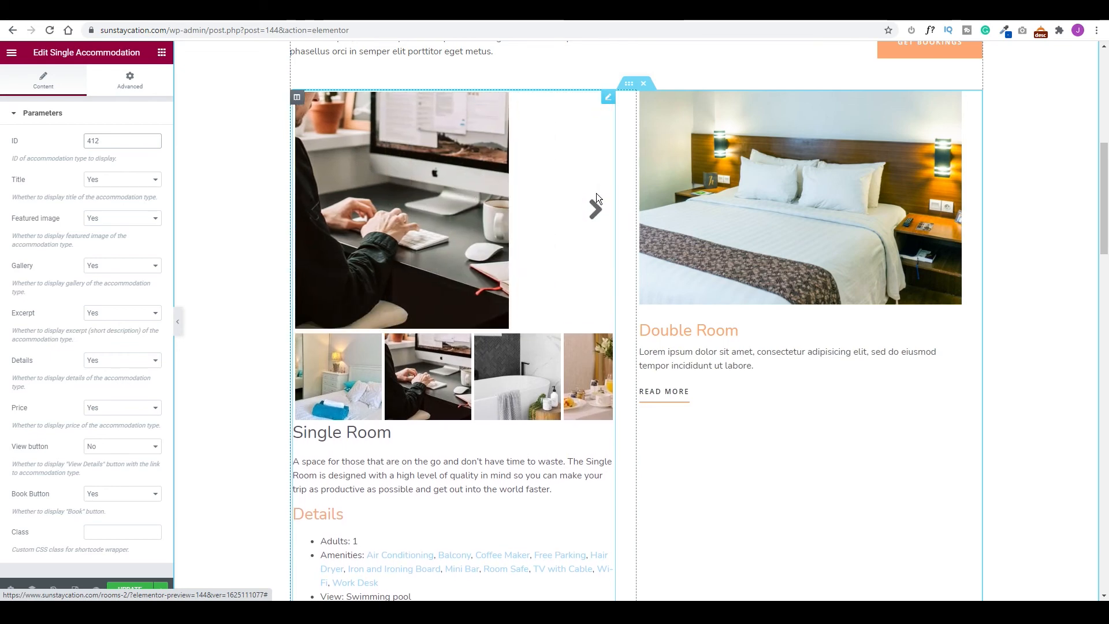
pyautogui.click(595, 219)
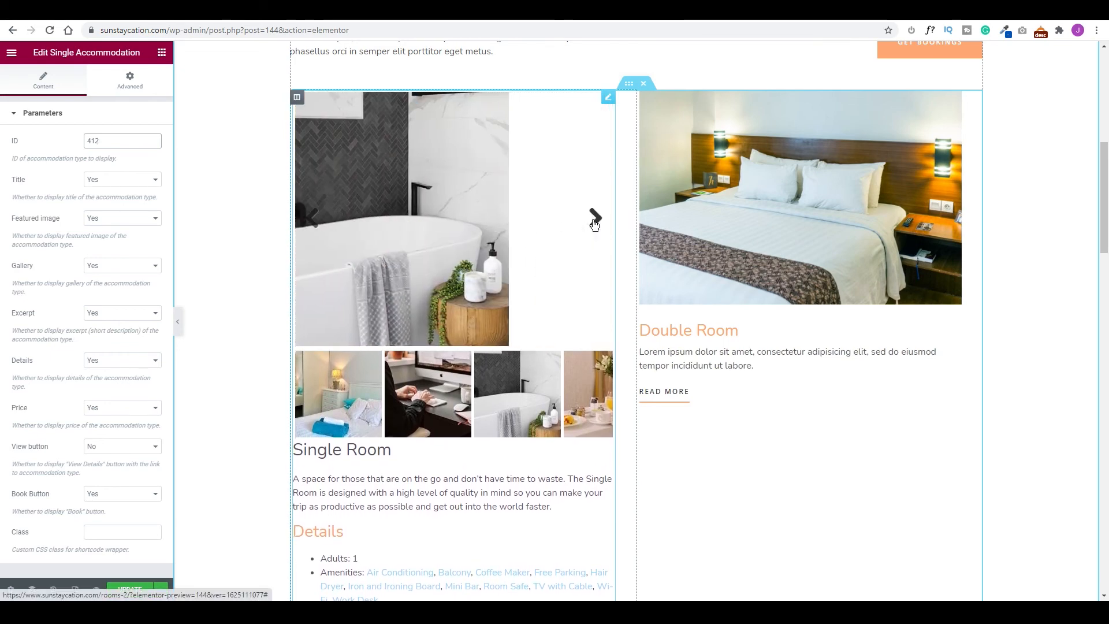
# Set the widget's Gallery to No and keep the View Details button set to No.
pyautogui.click(153, 265)
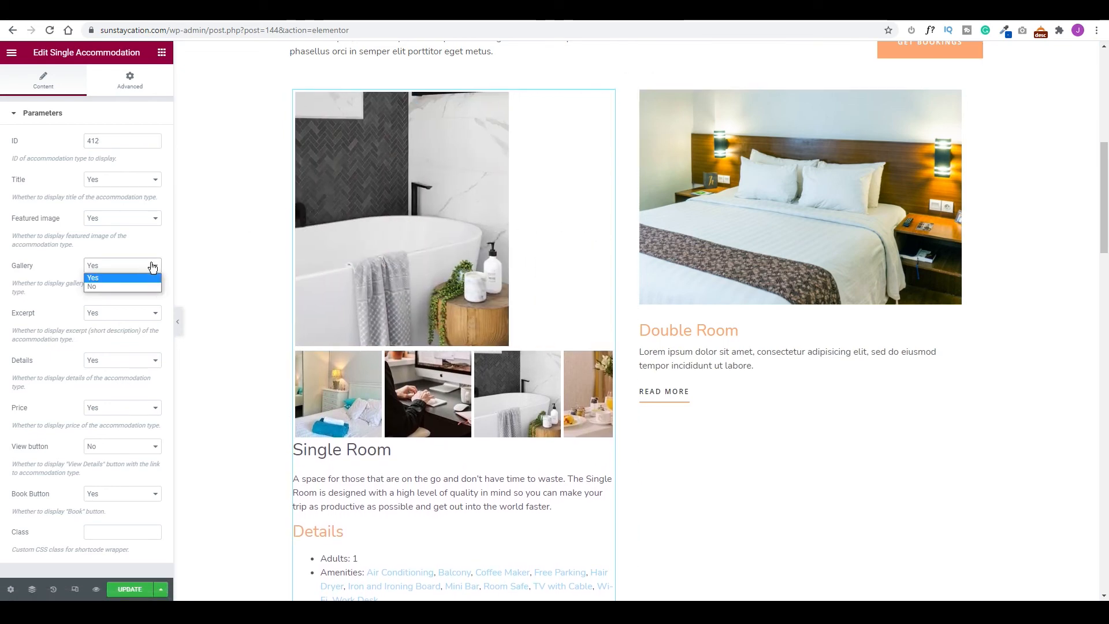
pyautogui.click(99, 287)
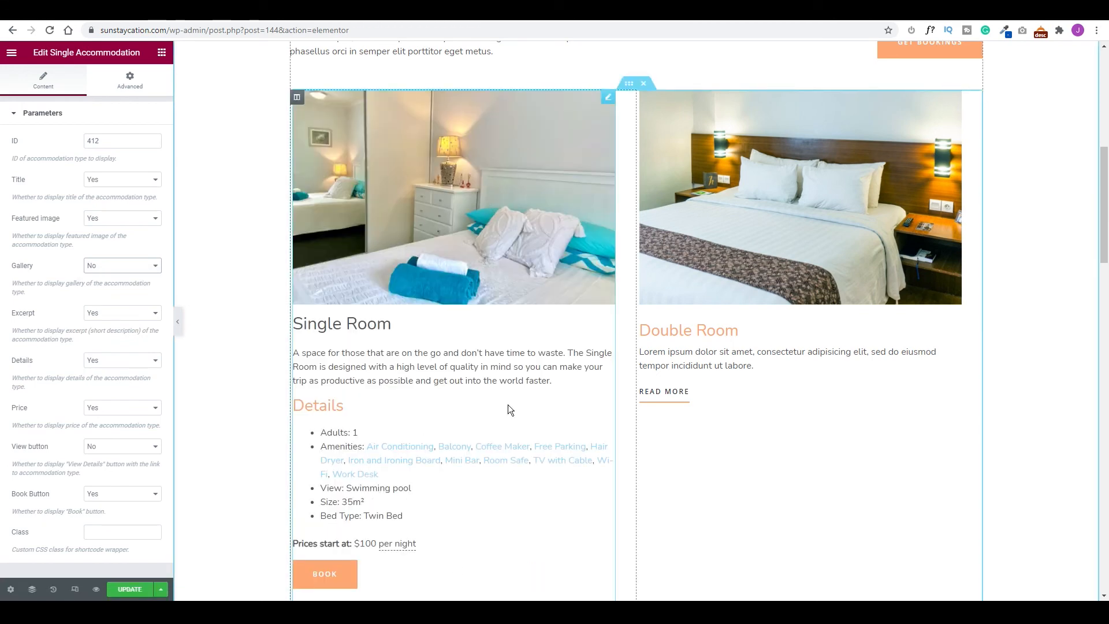
pyautogui.scroll(-2, 354, 545)
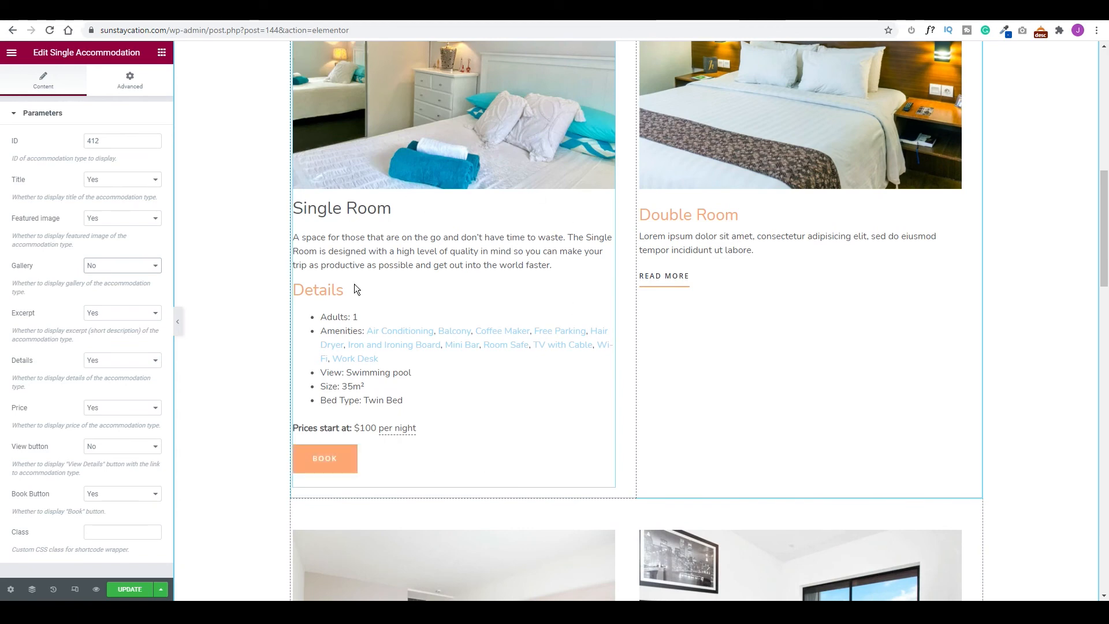
pyautogui.click(111, 452)
pyautogui.click(95, 455)
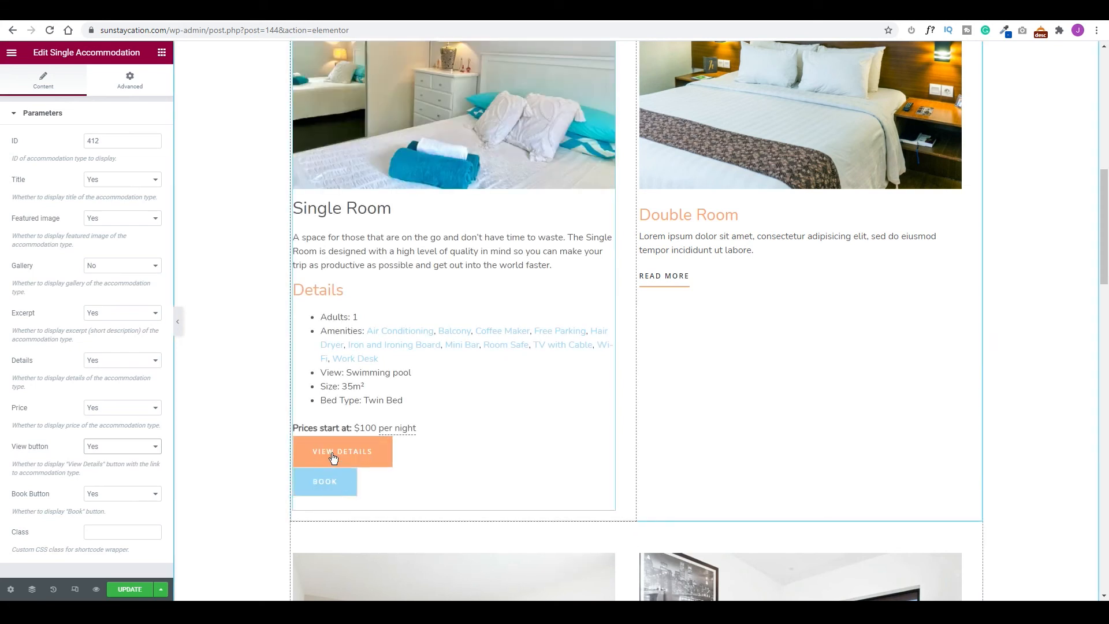
pyautogui.click(128, 453)
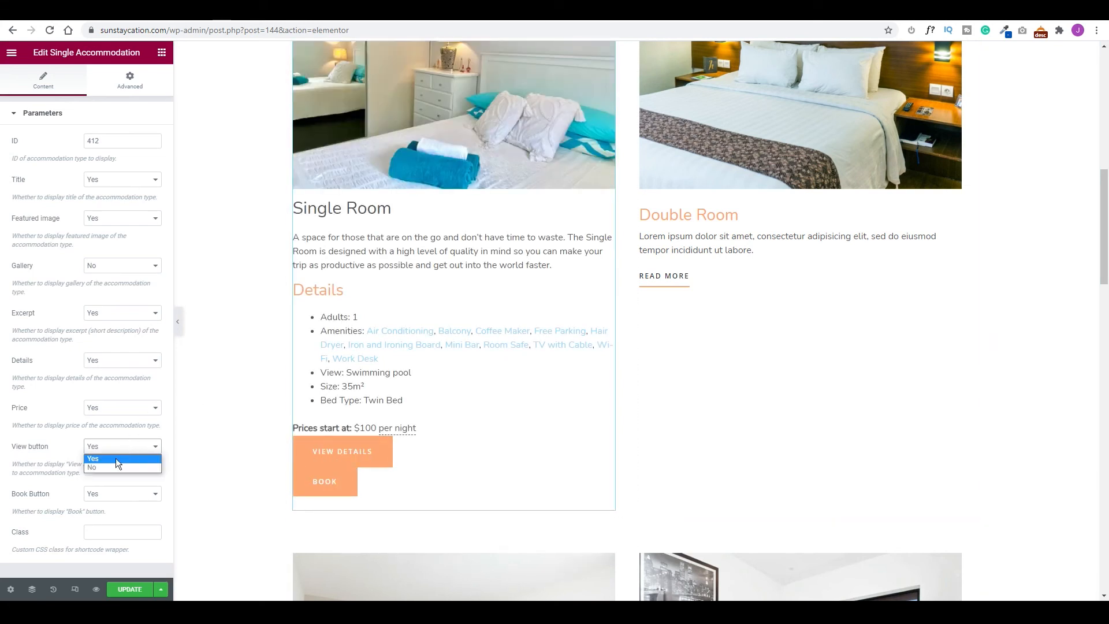
pyautogui.click(110, 466)
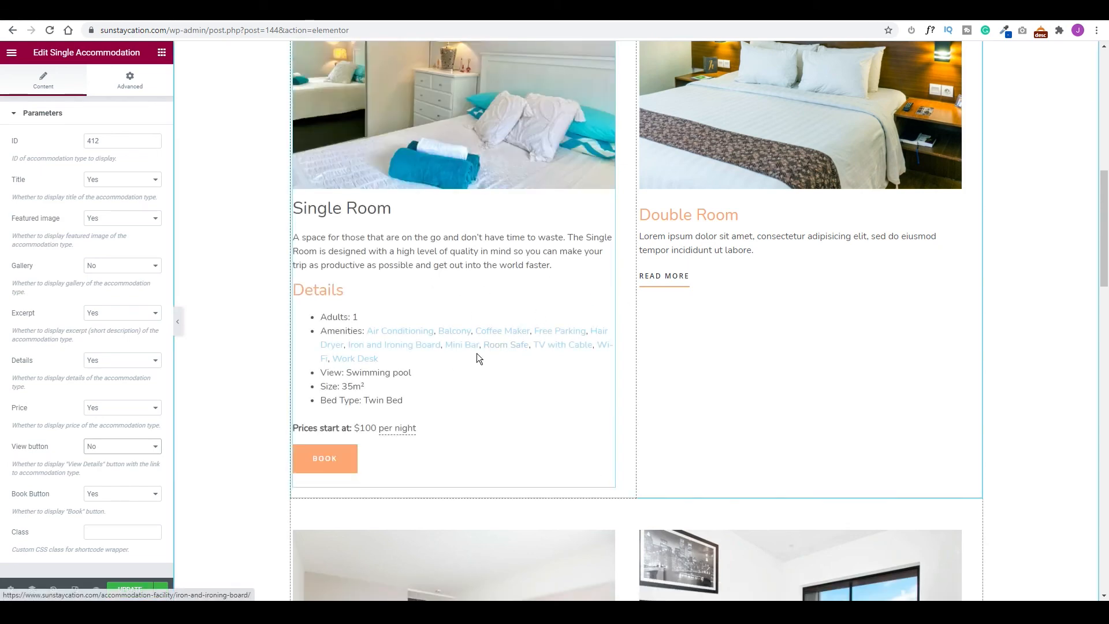
pyautogui.scroll(4, 508, 329)
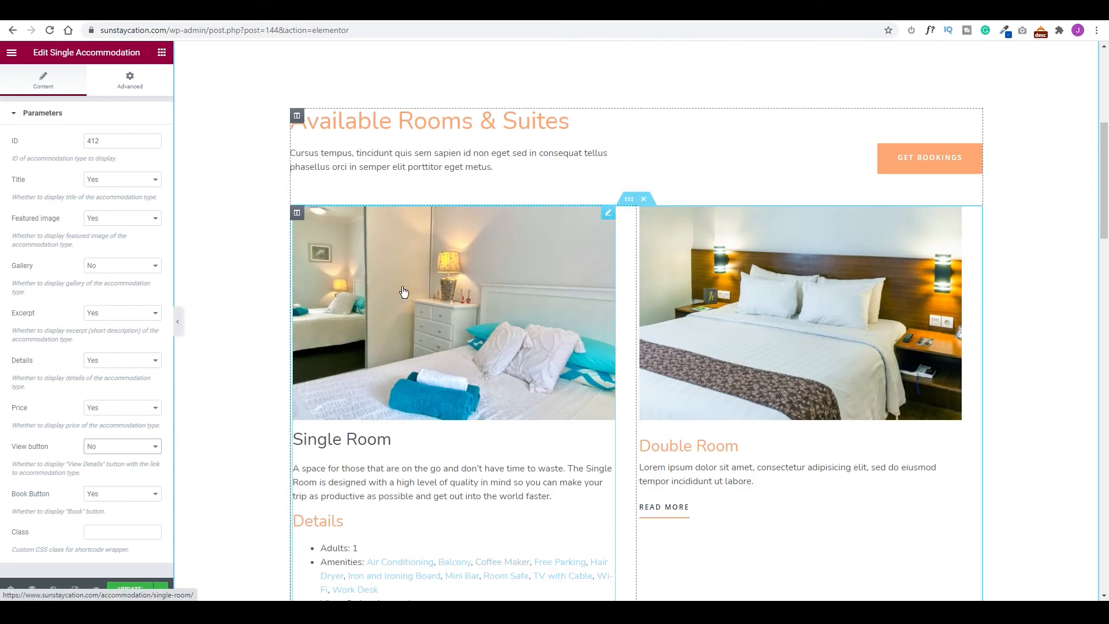
# Copy the accommodation widget, delete the Double Room placeholder image, and paste the widget there.
pyautogui.rightClick(608, 211)
pyautogui.click(955, 213)
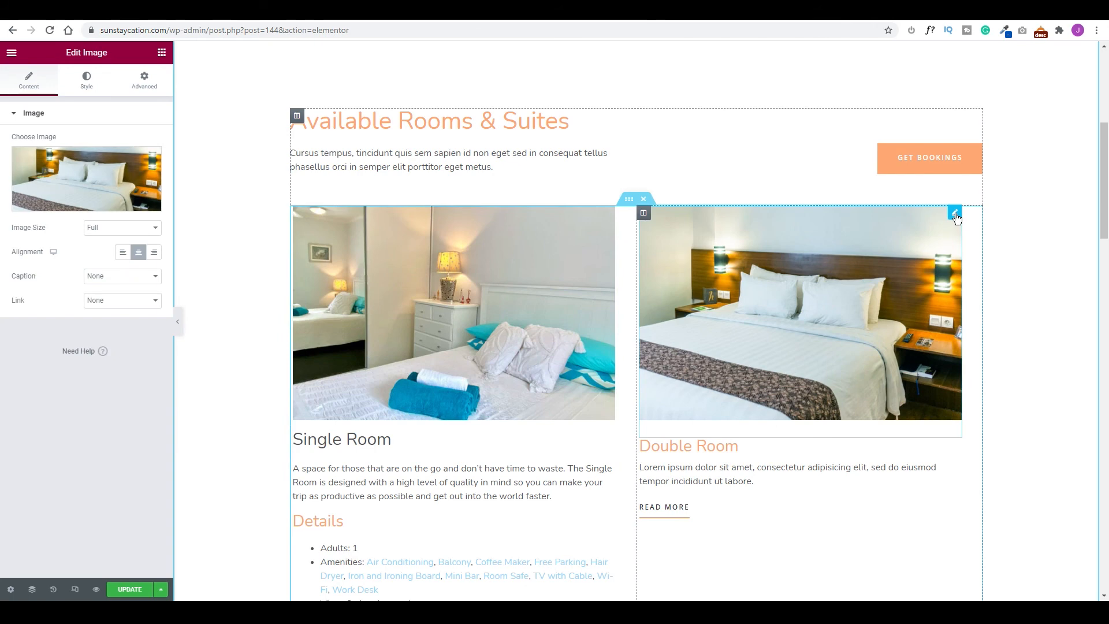
pyautogui.rightClick(955, 218)
pyautogui.click(977, 378)
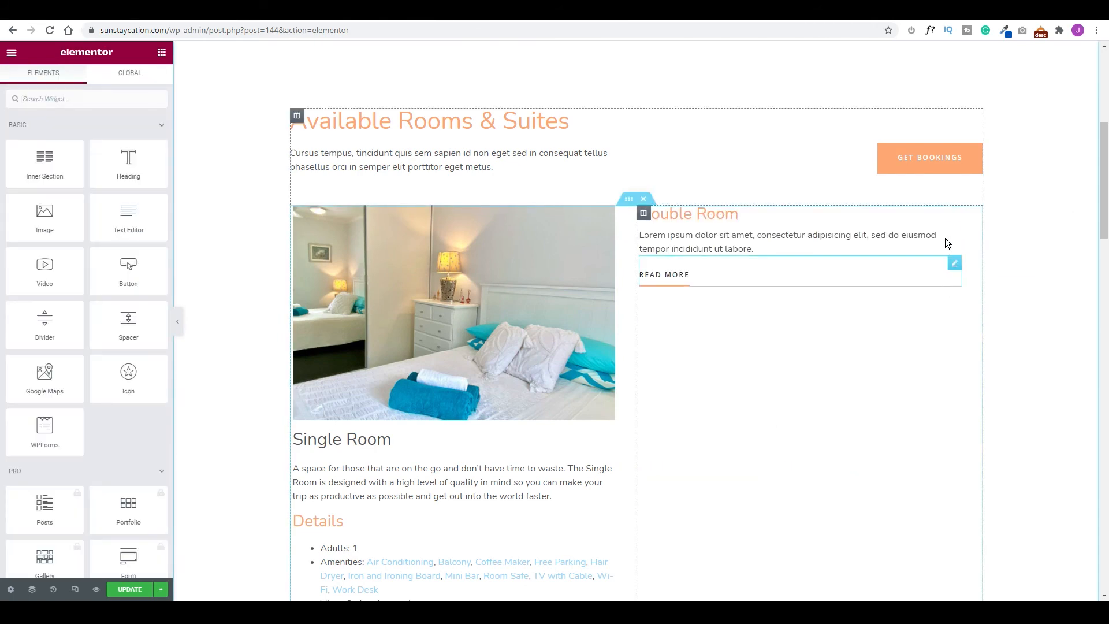
pyautogui.rightClick(782, 291)
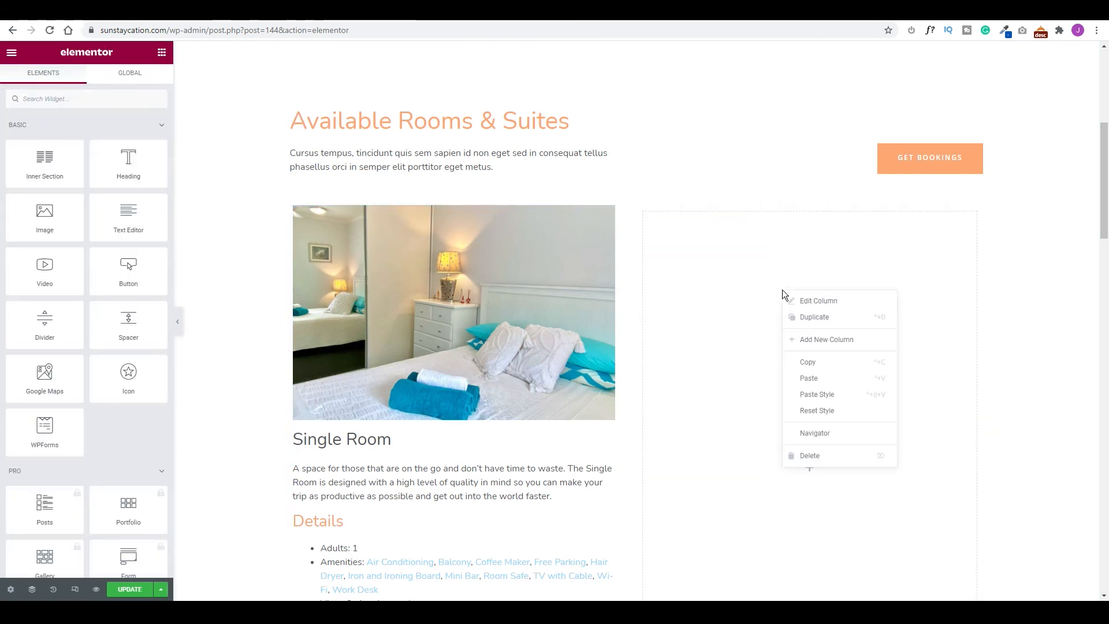
pyautogui.click(808, 378)
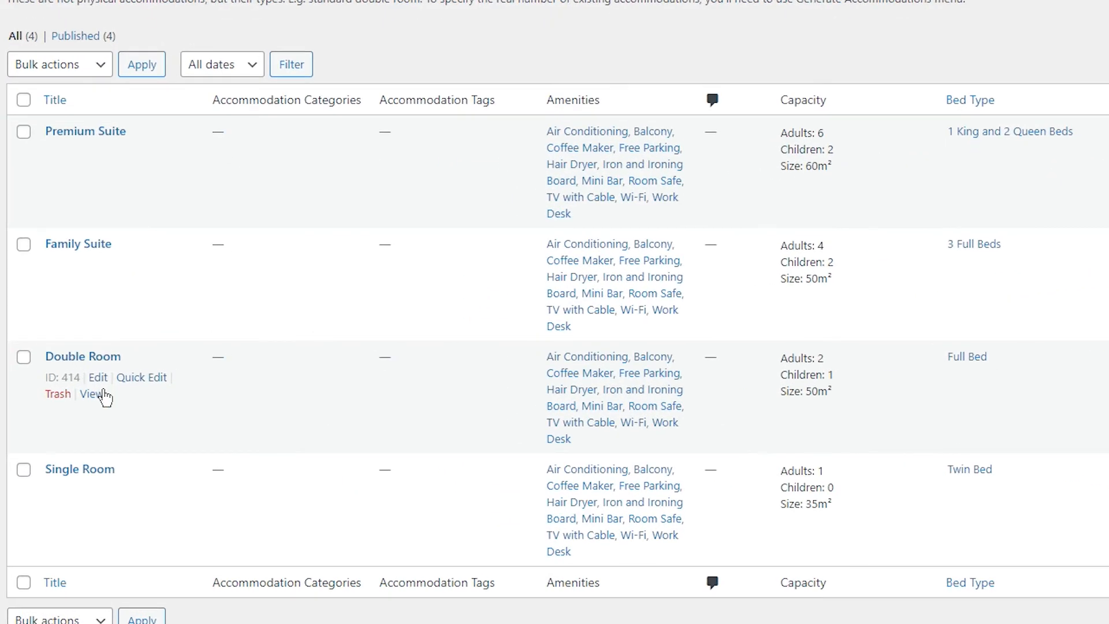
# Change the pasted widgets' IDs to 414 for the Double Room and 416 for the Family Suite.
pyautogui.moveTo(81, 377); pyautogui.dragTo(62, 378)
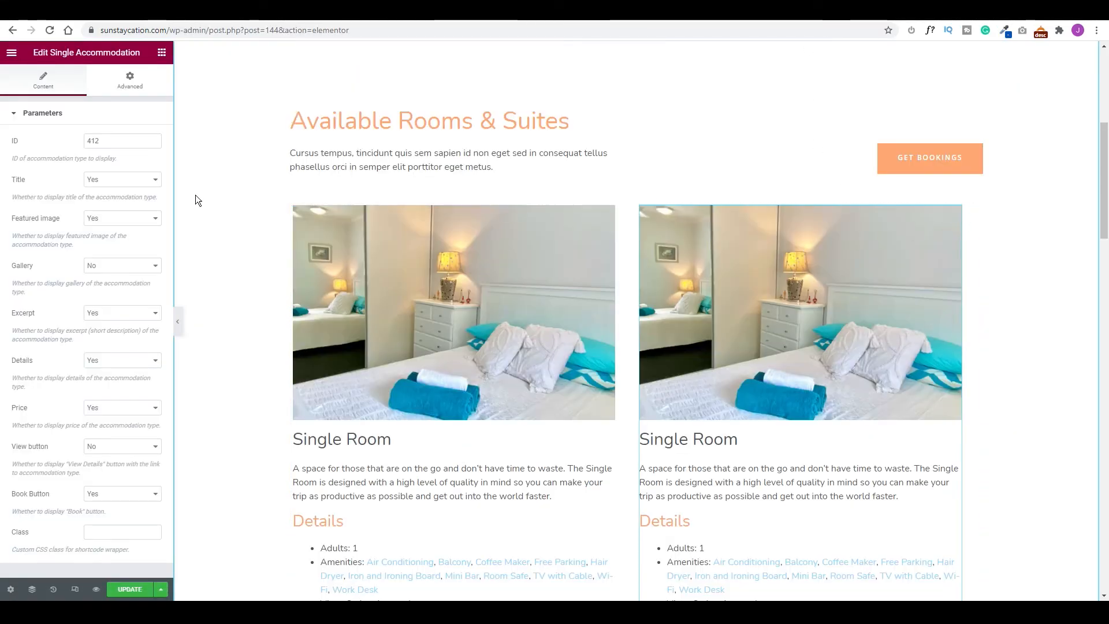
pyautogui.click(101, 141)
pyautogui.press('BackSpace')
pyautogui.write('4')
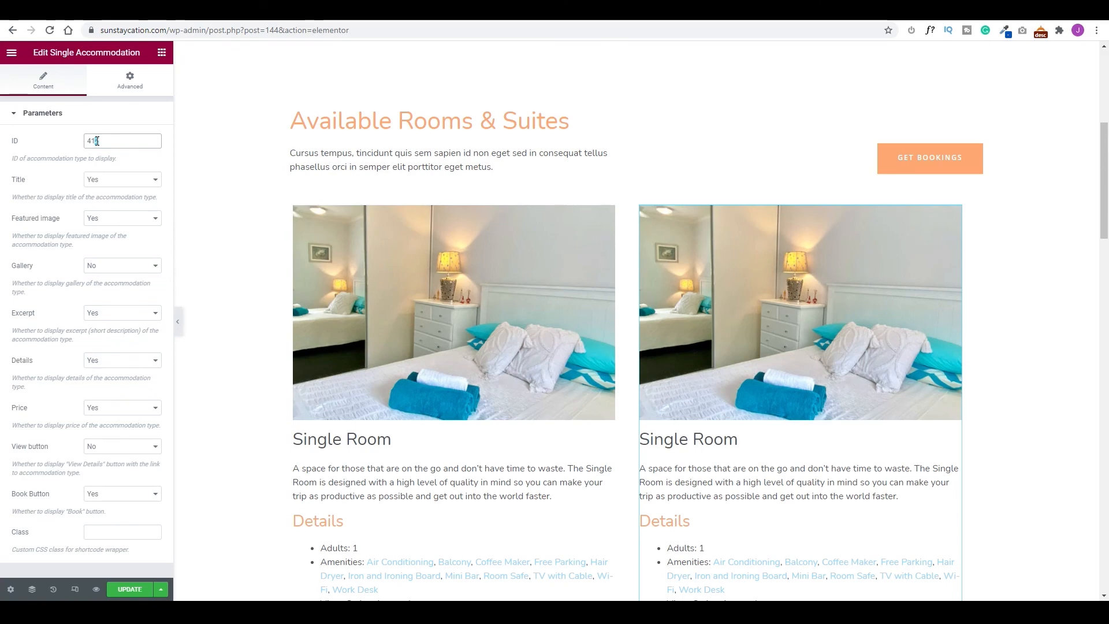
pyautogui.scroll(-4, 873, 262)
pyautogui.scroll(-7, 703, 201)
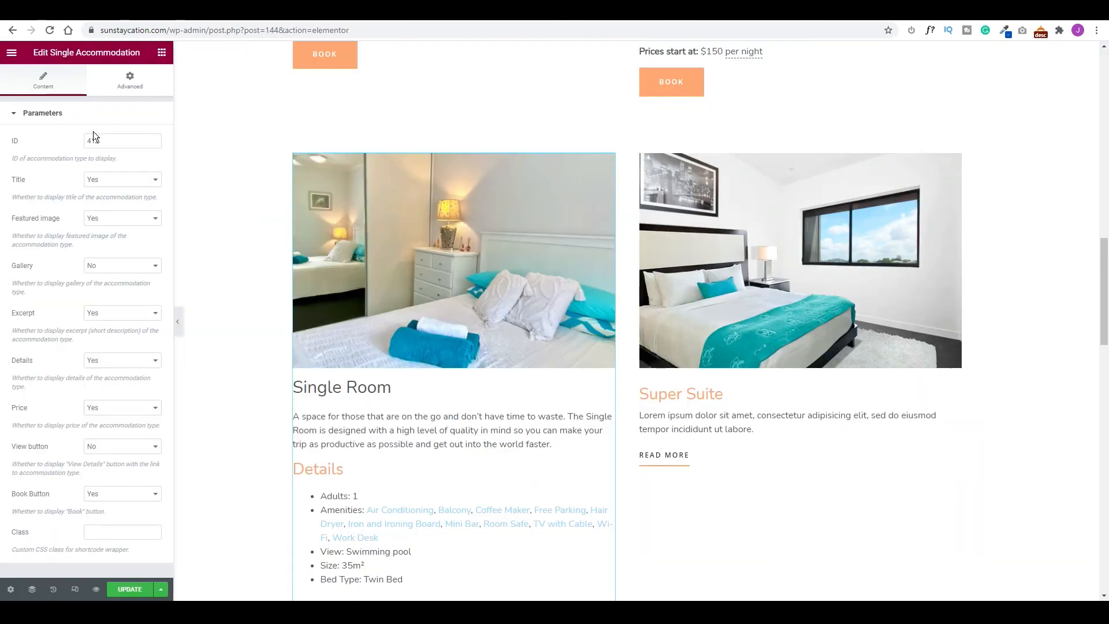
pyautogui.press('BackSpace')
pyautogui.write('6')
# Paste the widget into the last column and set its ID to 418 for the Premium Suite.
pyautogui.rightClick(767, 242)
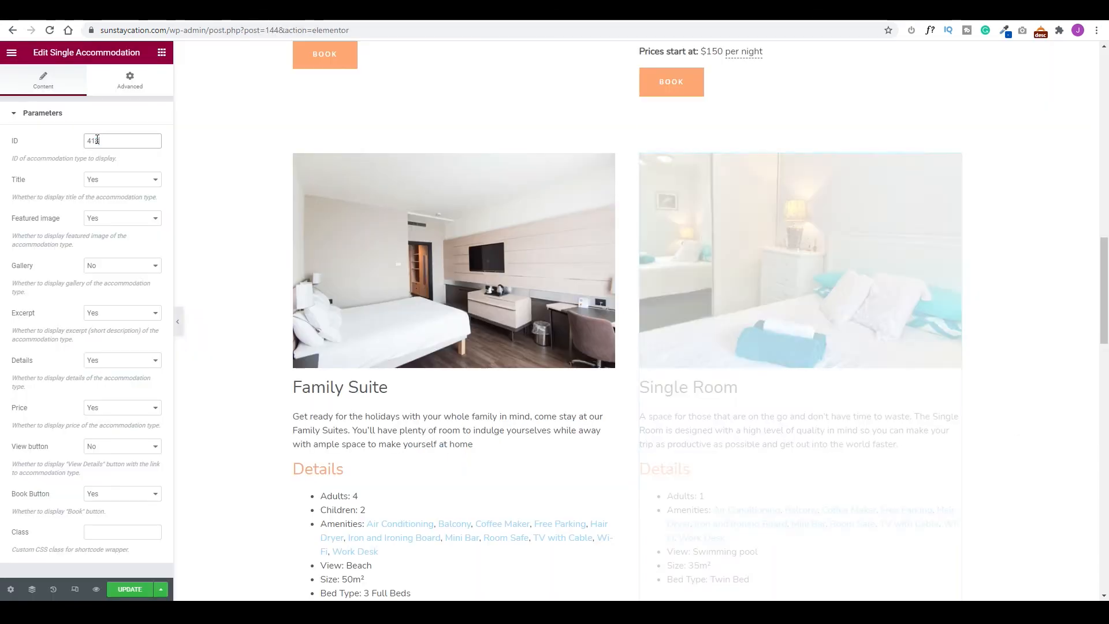
pyautogui.write('8')
pyautogui.scroll(-8, 806, 364)
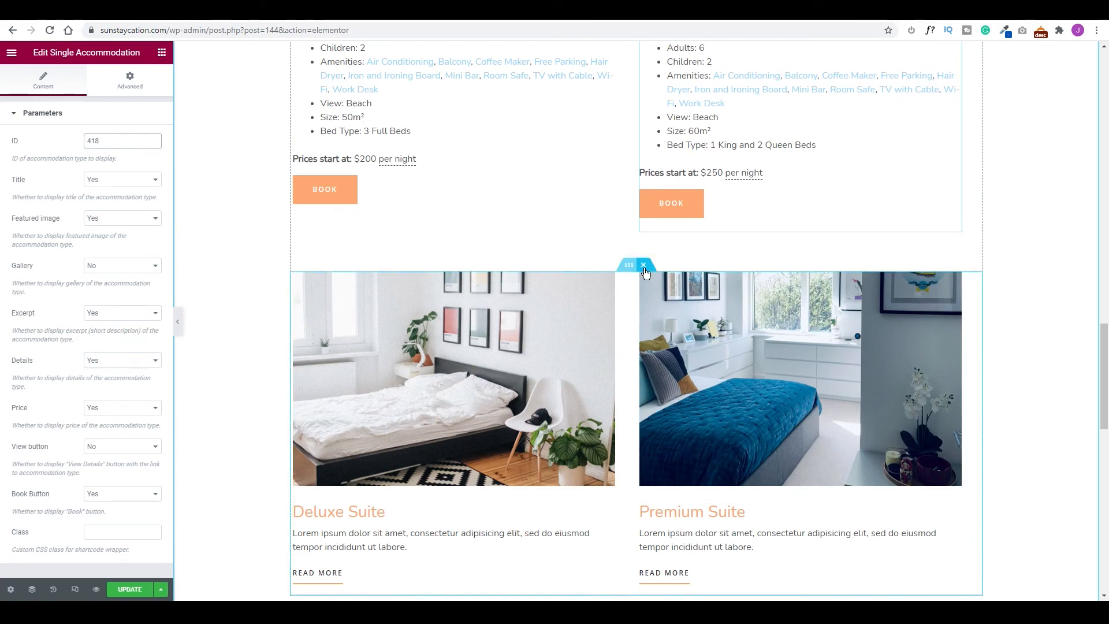
pyautogui.scroll(15, 646, 263)
pyautogui.scroll(-13, 683, 250)
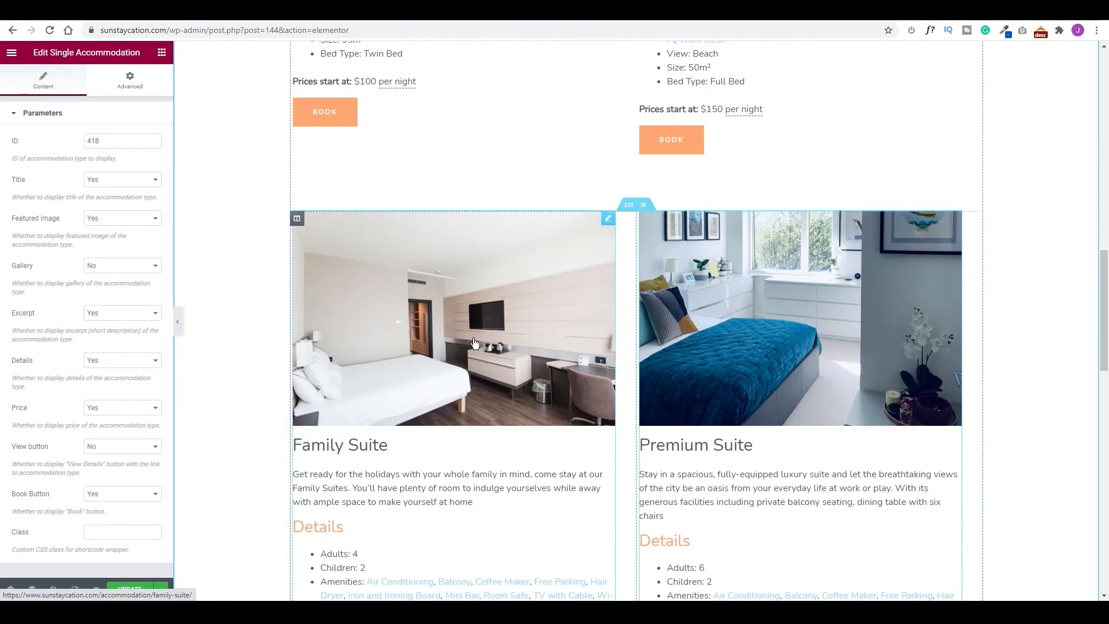
pyautogui.scroll(-2, 754, 327)
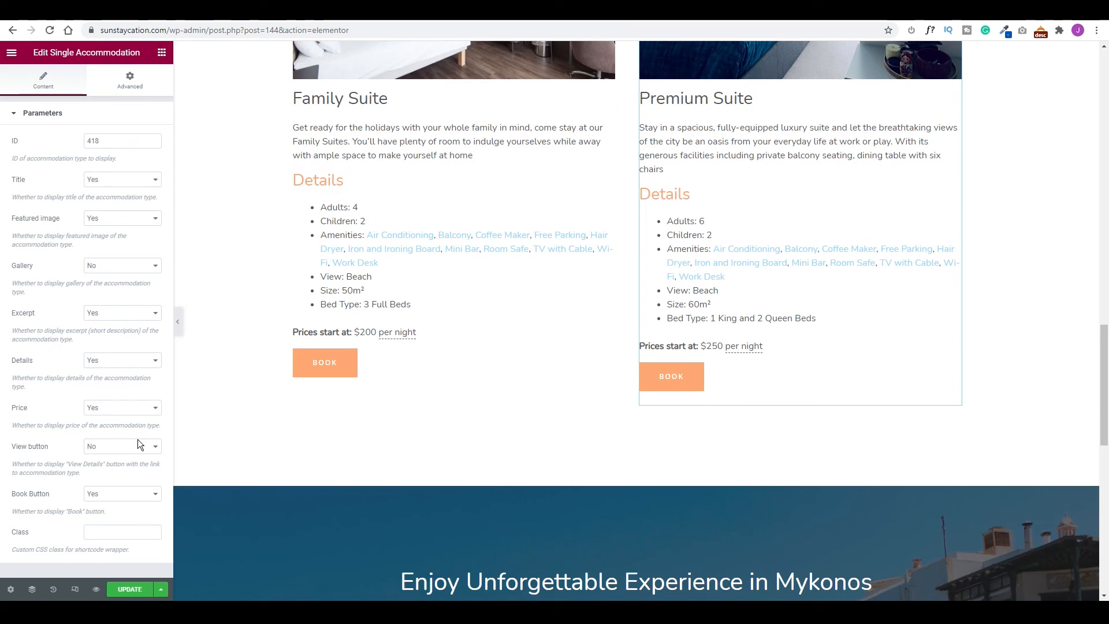
# Save the page and delete the Get Bookings button beside the Available Rooms & Suites heading.
pyautogui.click(128, 589)
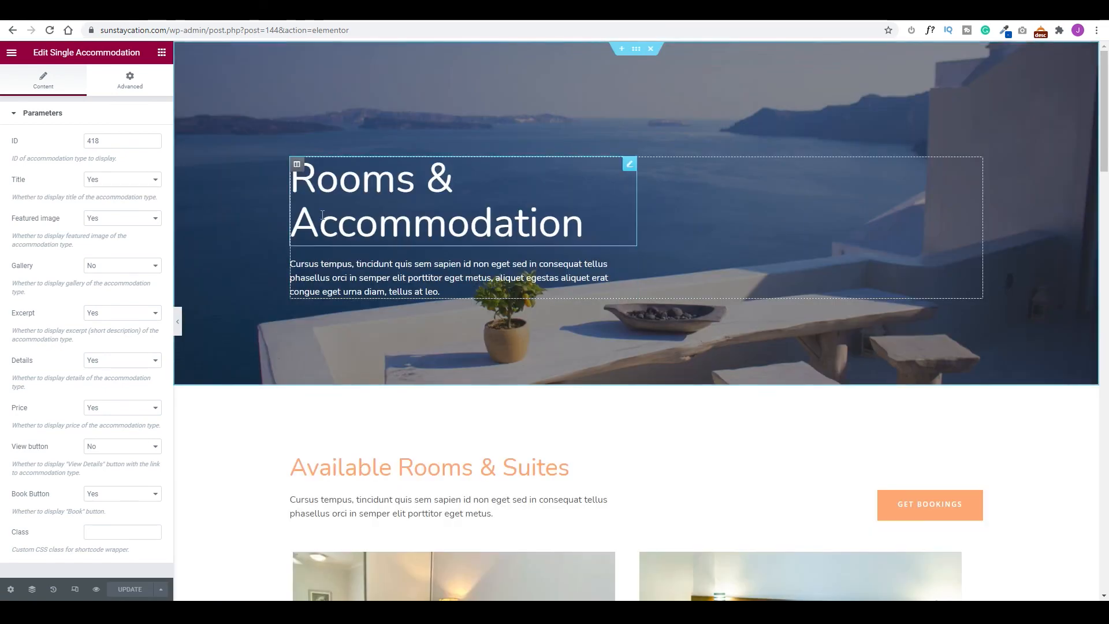
pyautogui.scroll(15, 238, 529)
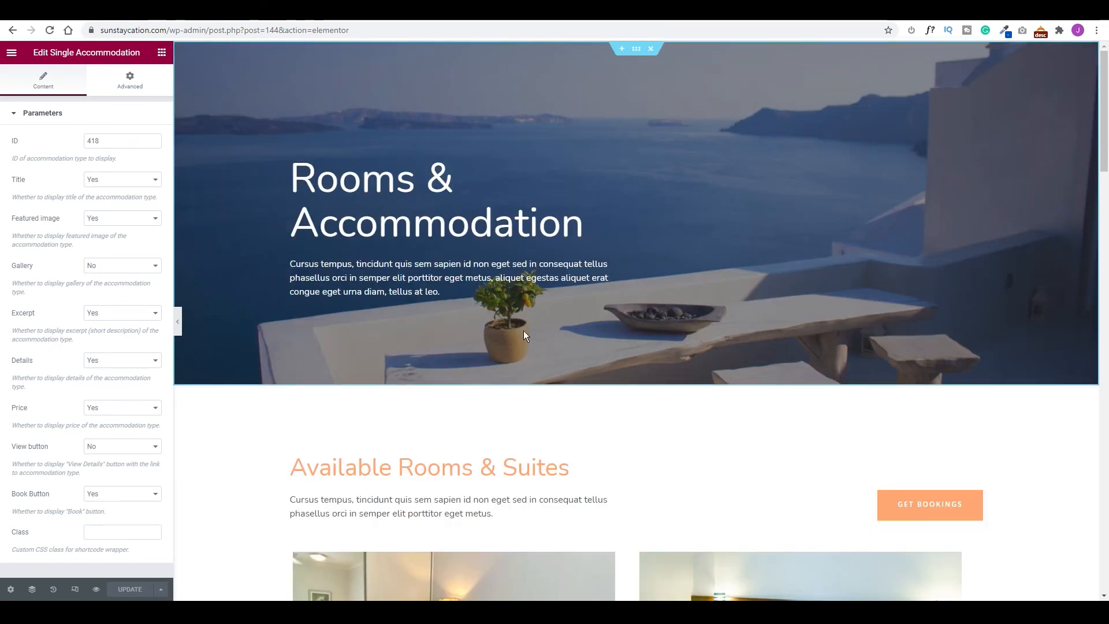
pyautogui.scroll(-2, 906, 374)
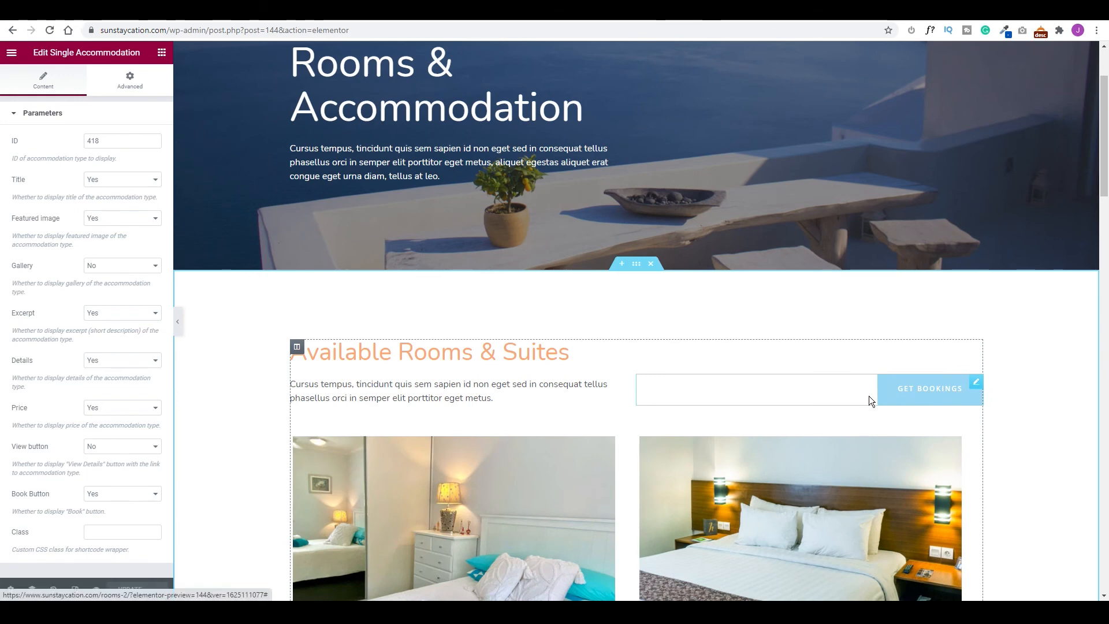
pyautogui.click(976, 382)
pyautogui.rightClick(976, 384)
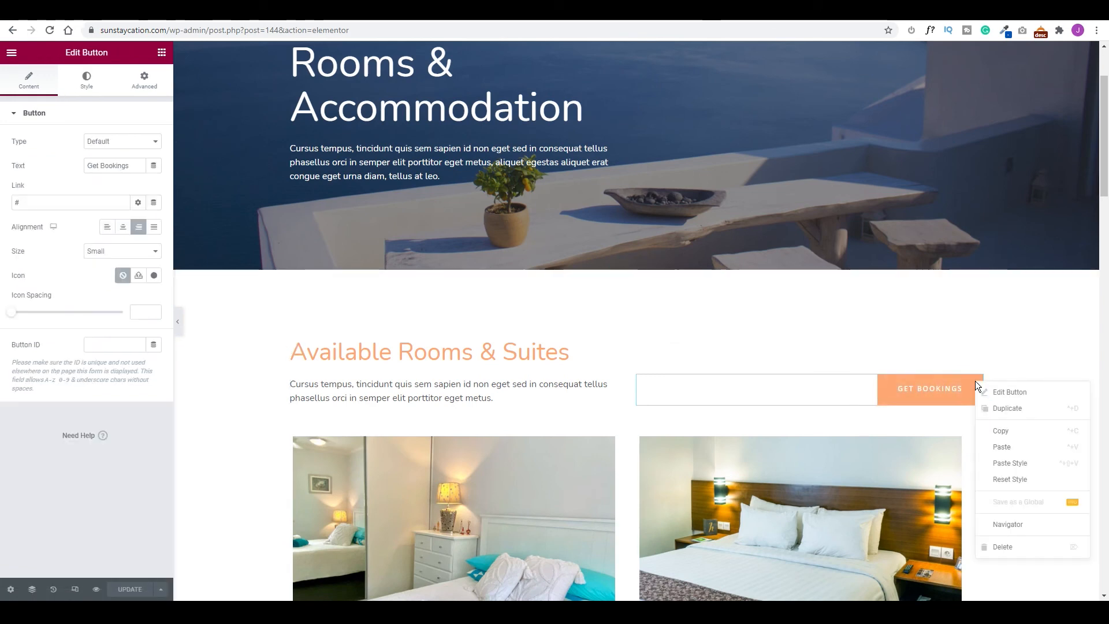
pyautogui.click(1006, 543)
# Update the rooms page and open its Preview Changes view.
pyautogui.scroll(-4, 817, 431)
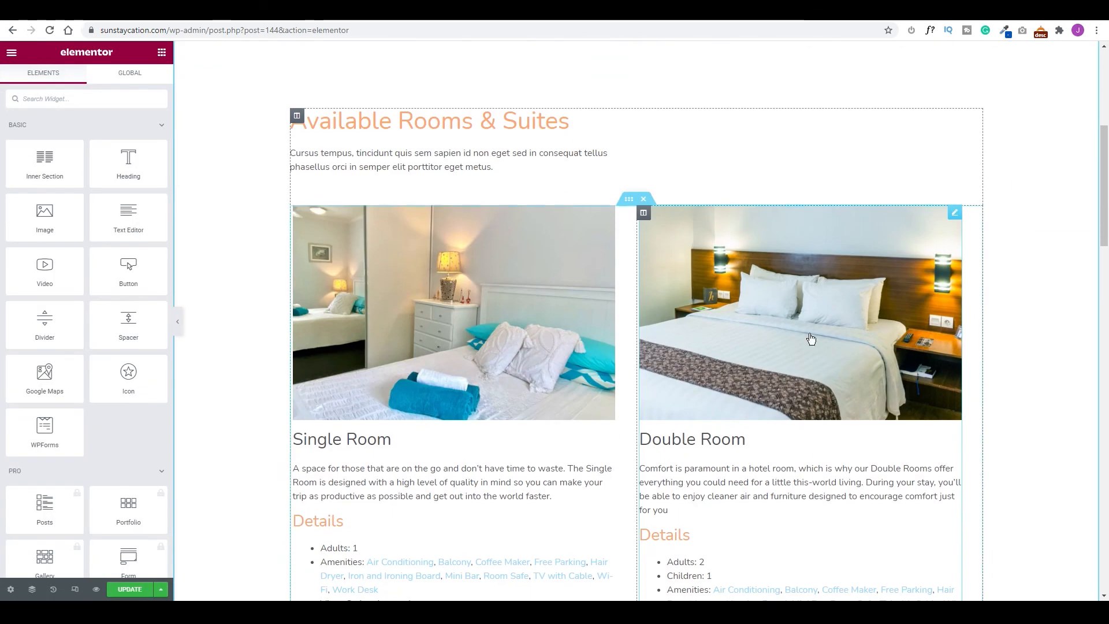
pyautogui.scroll(-5, 579, 404)
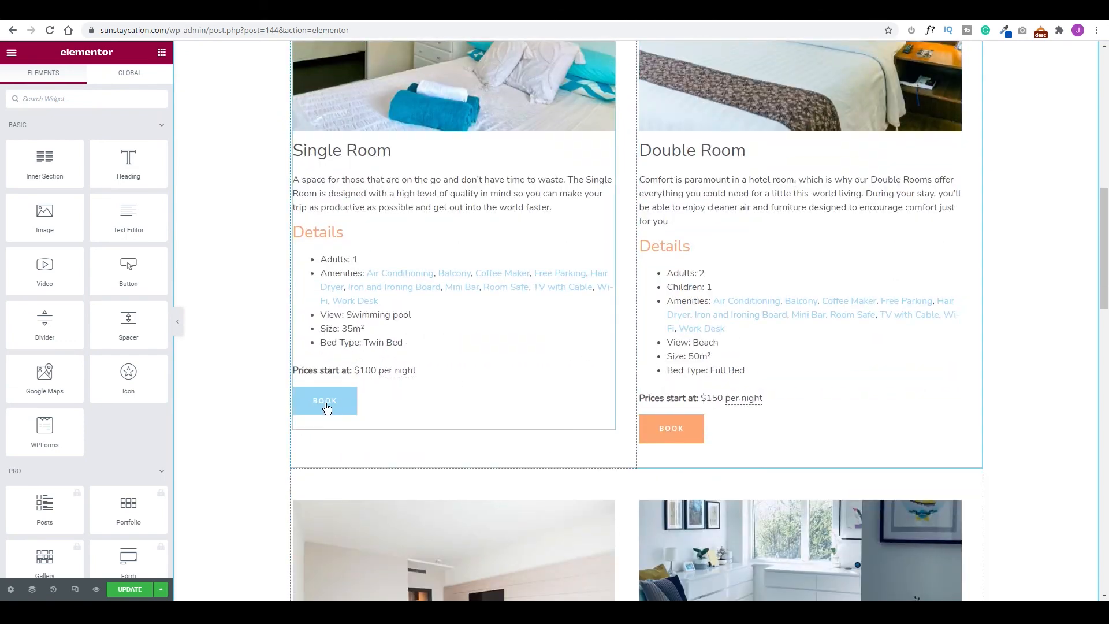
pyautogui.click(134, 591)
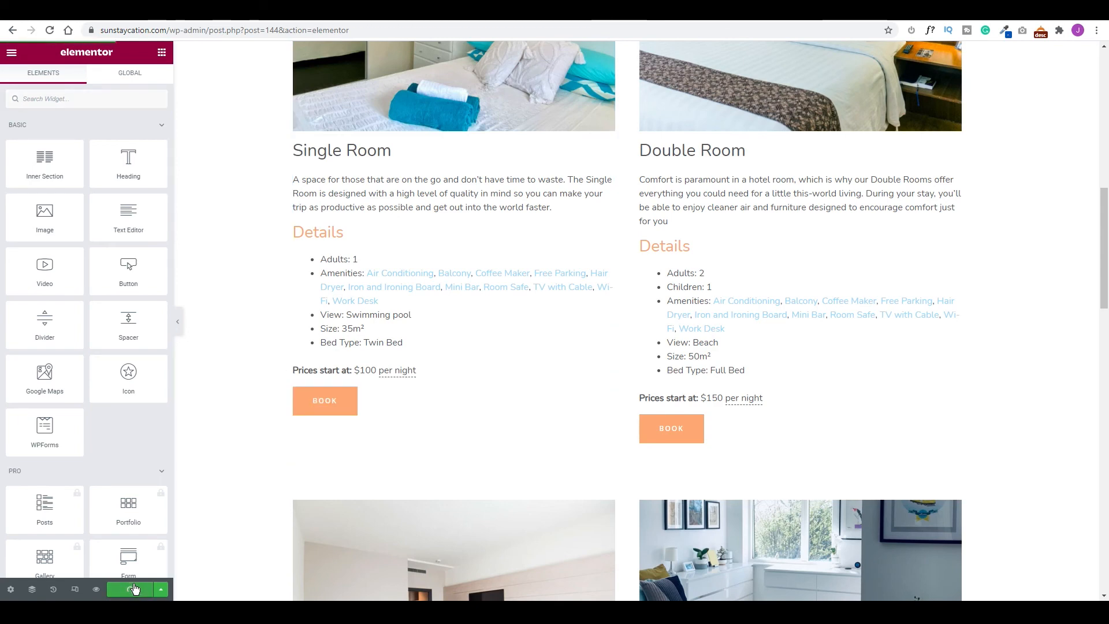
pyautogui.click(96, 588)
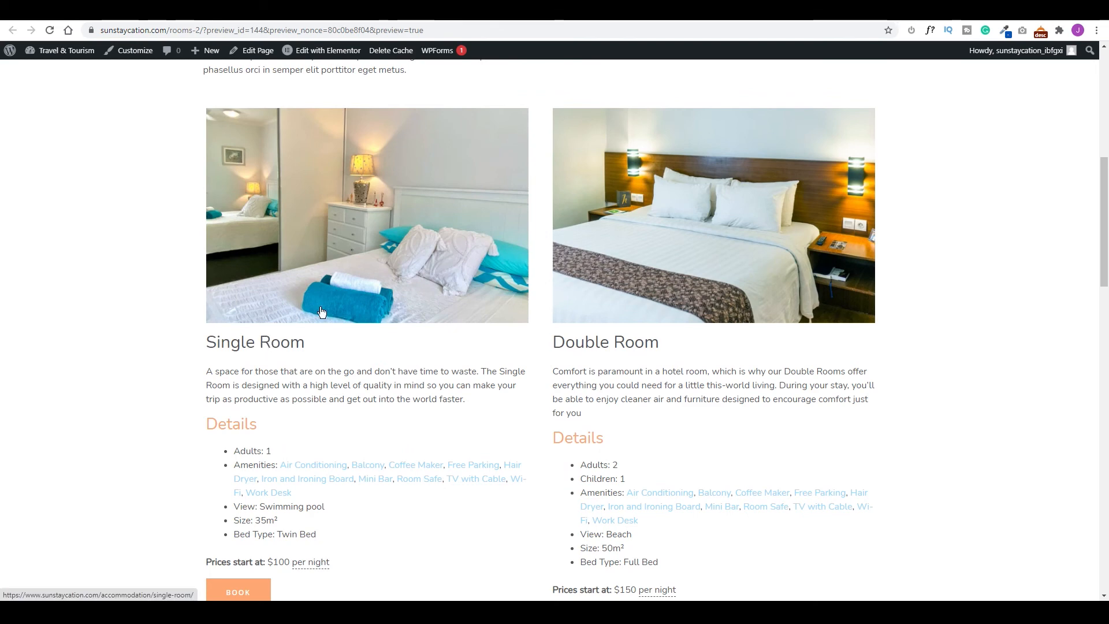
# Open the Single Room page from the preview and scroll down to the availability calendar and reservation form.
pyautogui.click(361, 270)
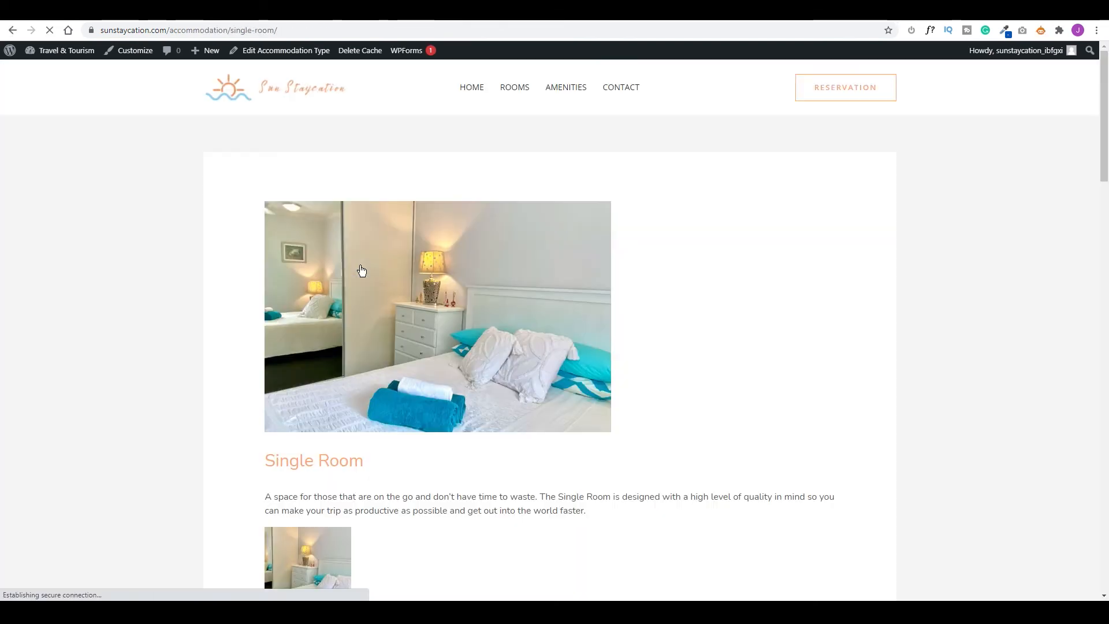
pyautogui.scroll(-3, 500, 265)
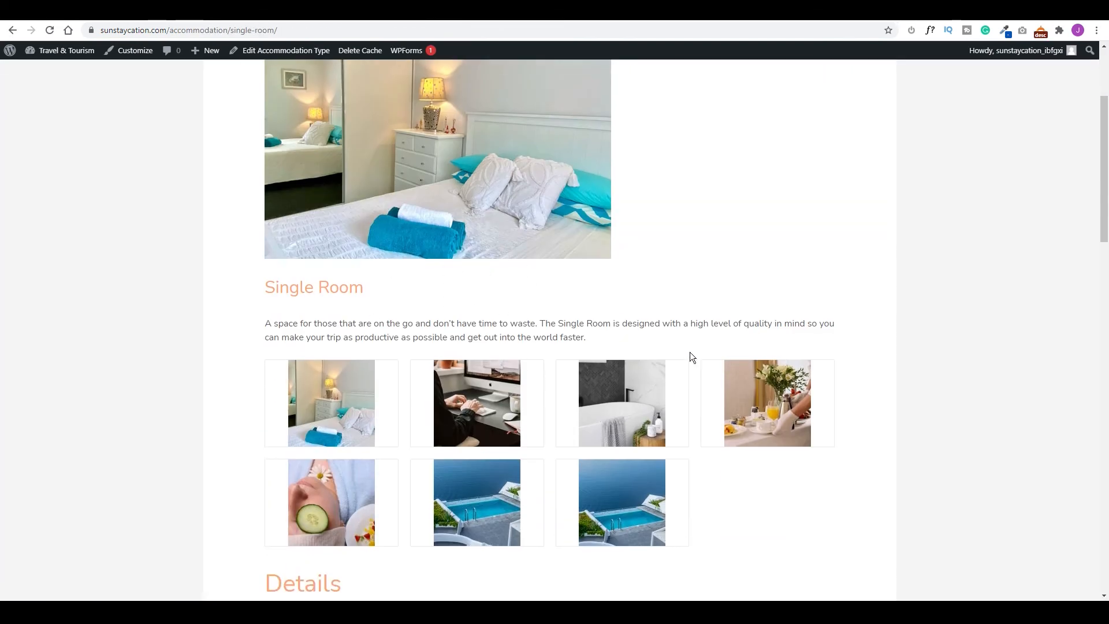
pyautogui.scroll(-6, 515, 386)
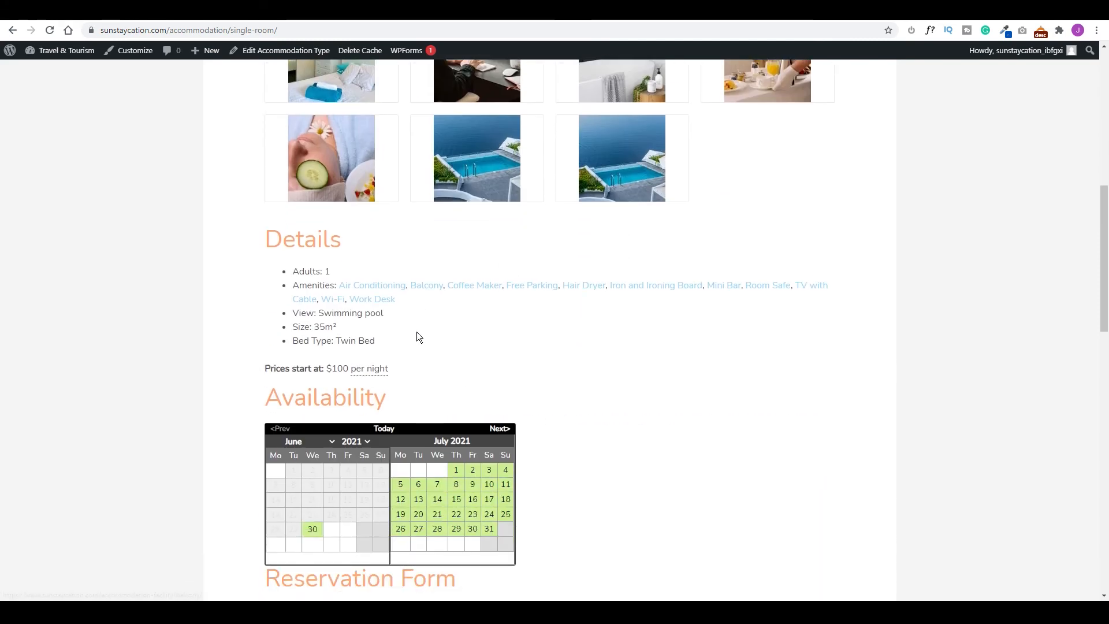
pyautogui.scroll(-2, 451, 480)
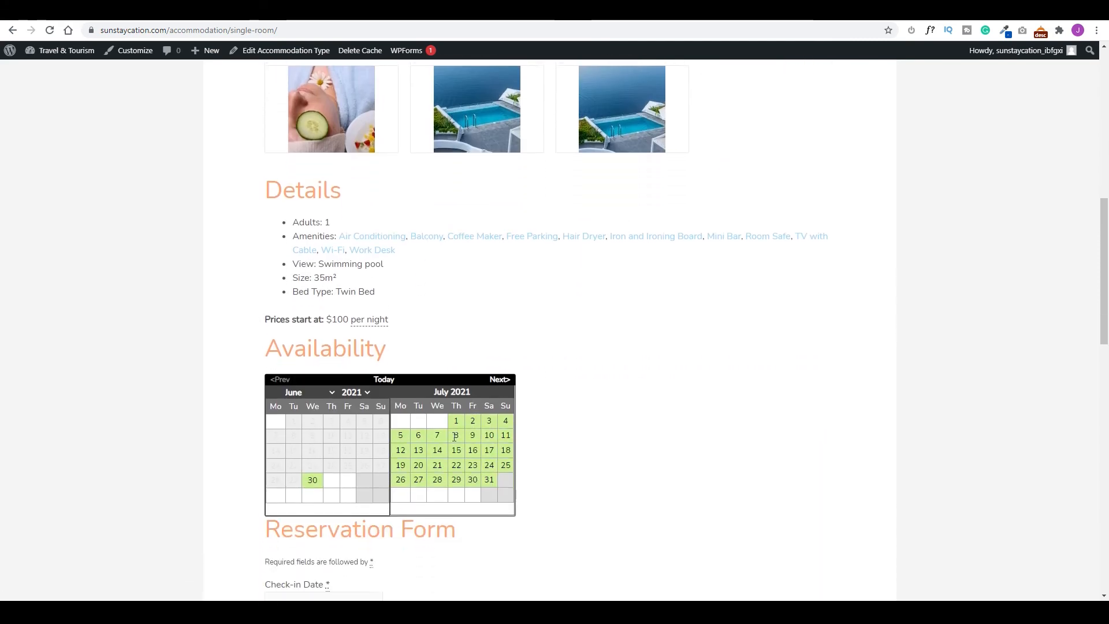
pyautogui.scroll(-2, 565, 301)
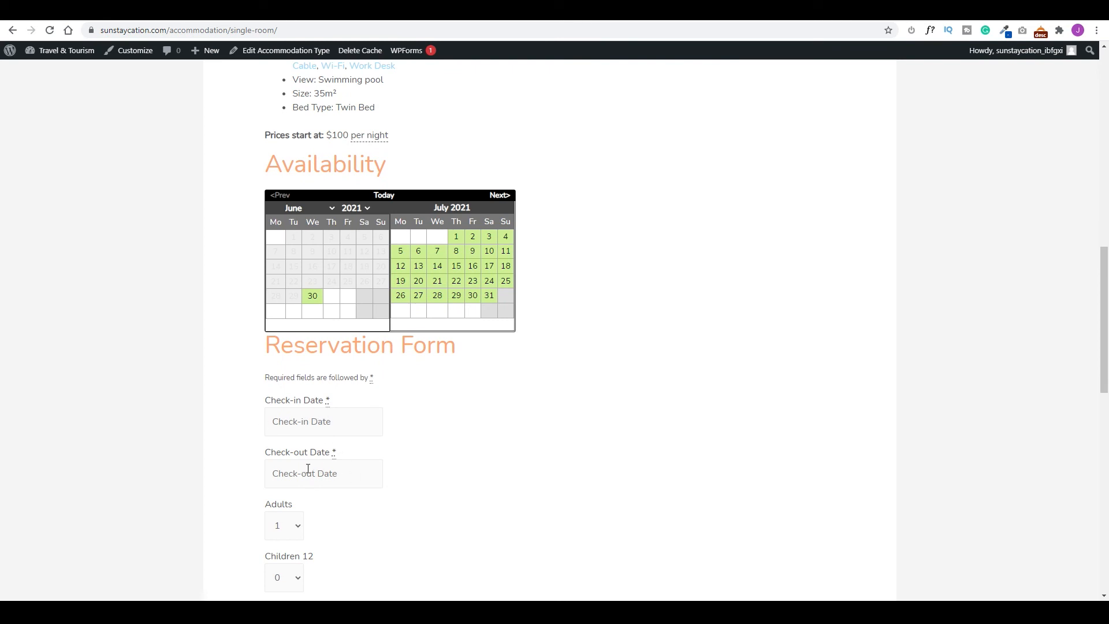
pyautogui.scroll(-2, 306, 467)
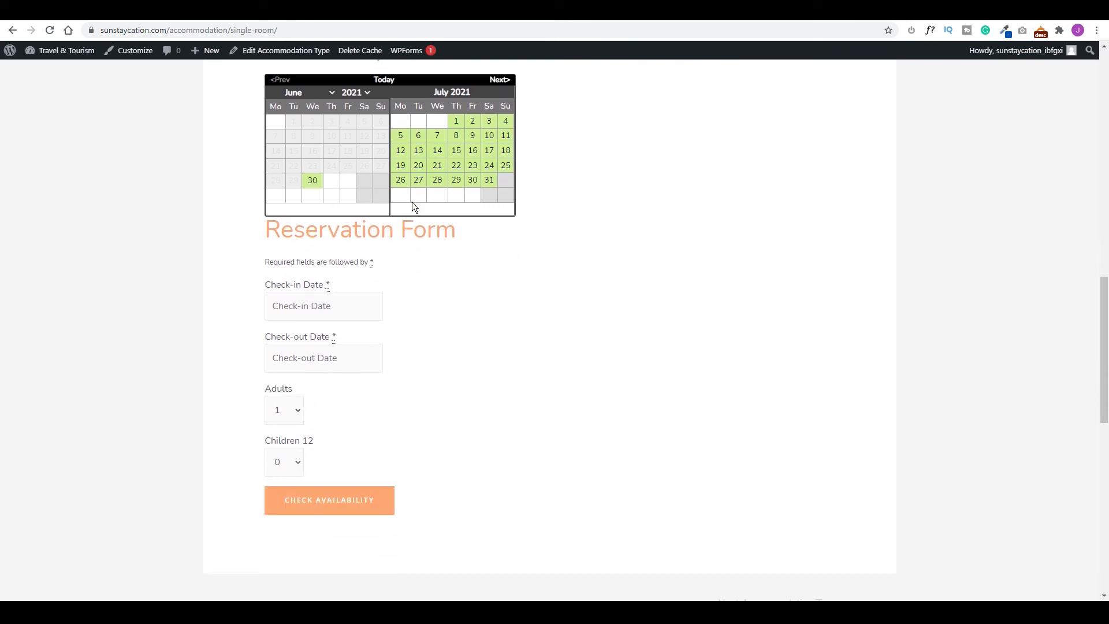
# Check Single Room availability for 4 adults with check-in on July 19, 2021.
pyautogui.click(312, 301)
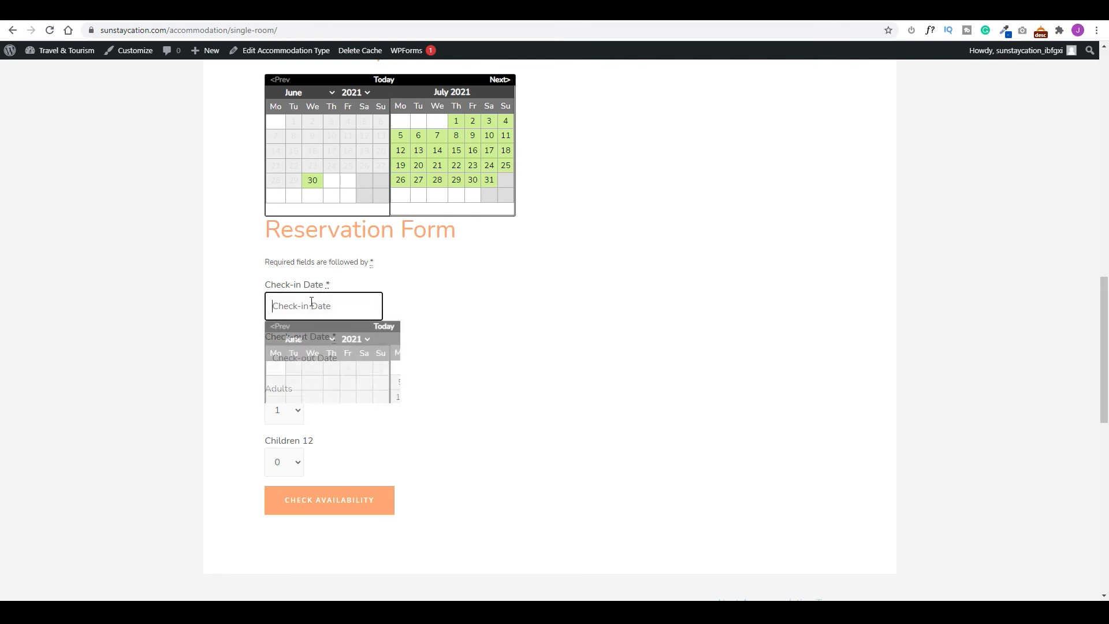
pyautogui.click(407, 411)
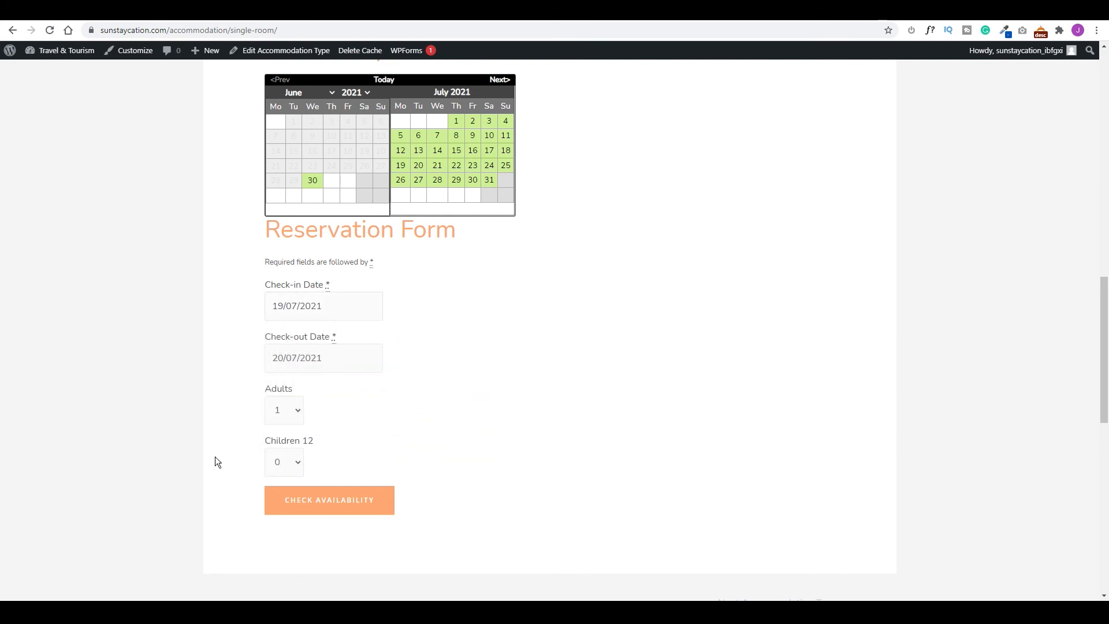
pyautogui.click(283, 417)
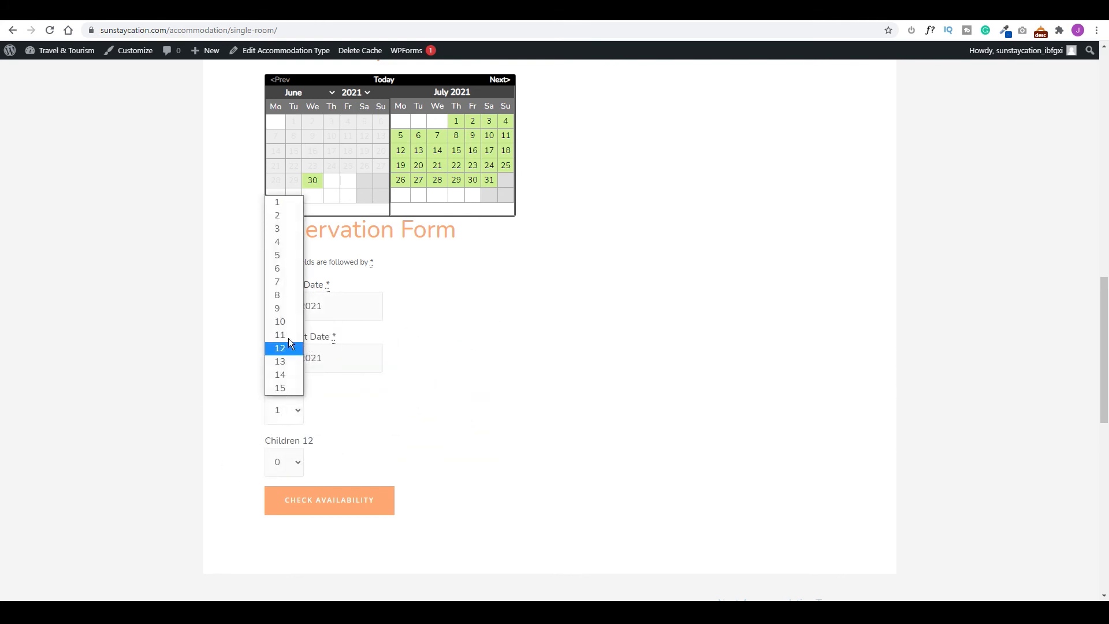
pyautogui.click(278, 239)
pyautogui.click(378, 500)
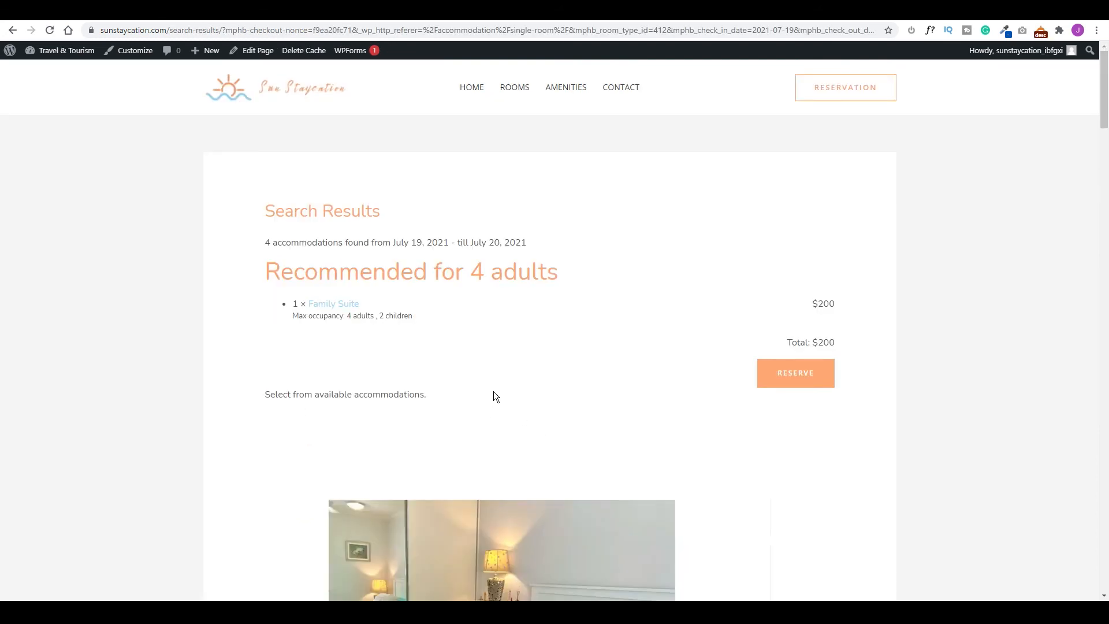
# Scroll through the results listing 4 available accommodations and the recommended $200 Family Suite.
pyautogui.scroll(-5, 532, 394)
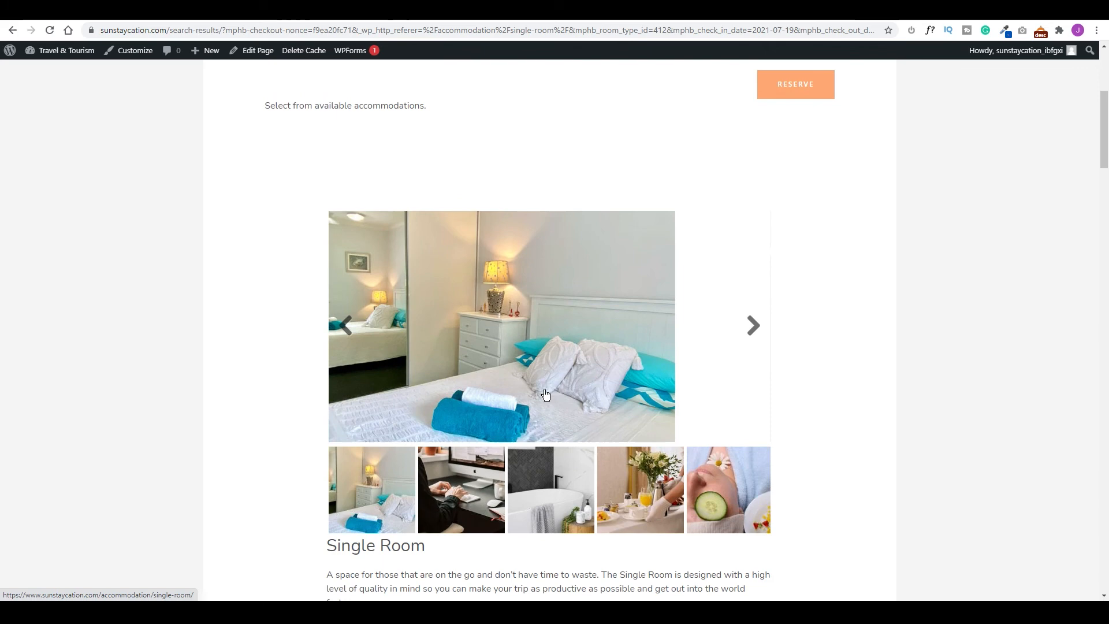
pyautogui.scroll(-3, 439, 454)
pyautogui.scroll(8, 491, 460)
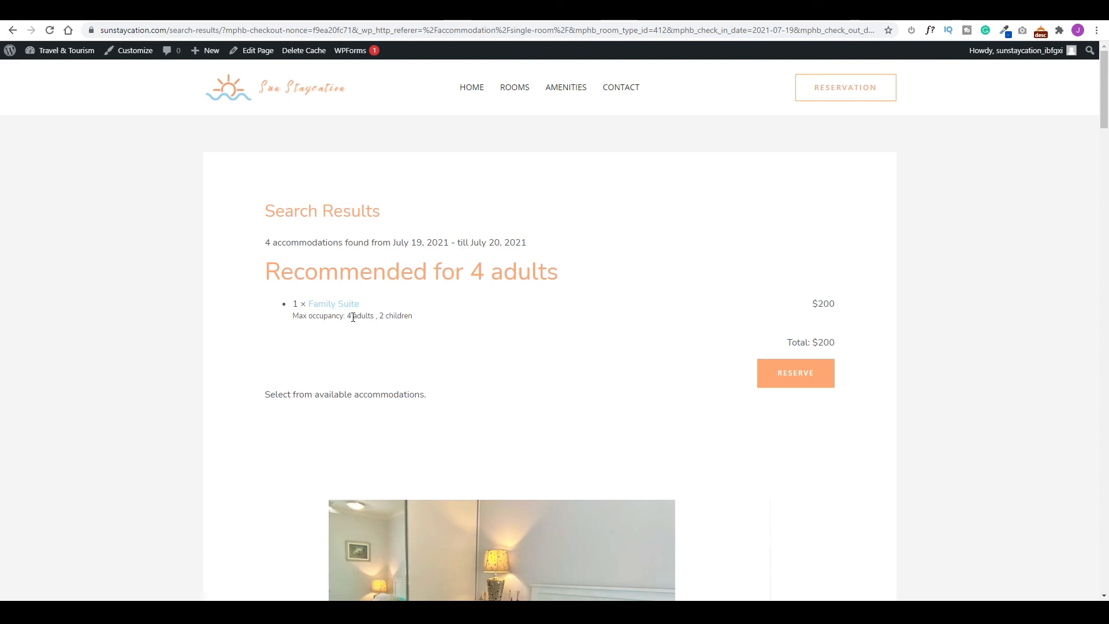
pyautogui.scroll(-8, 372, 317)
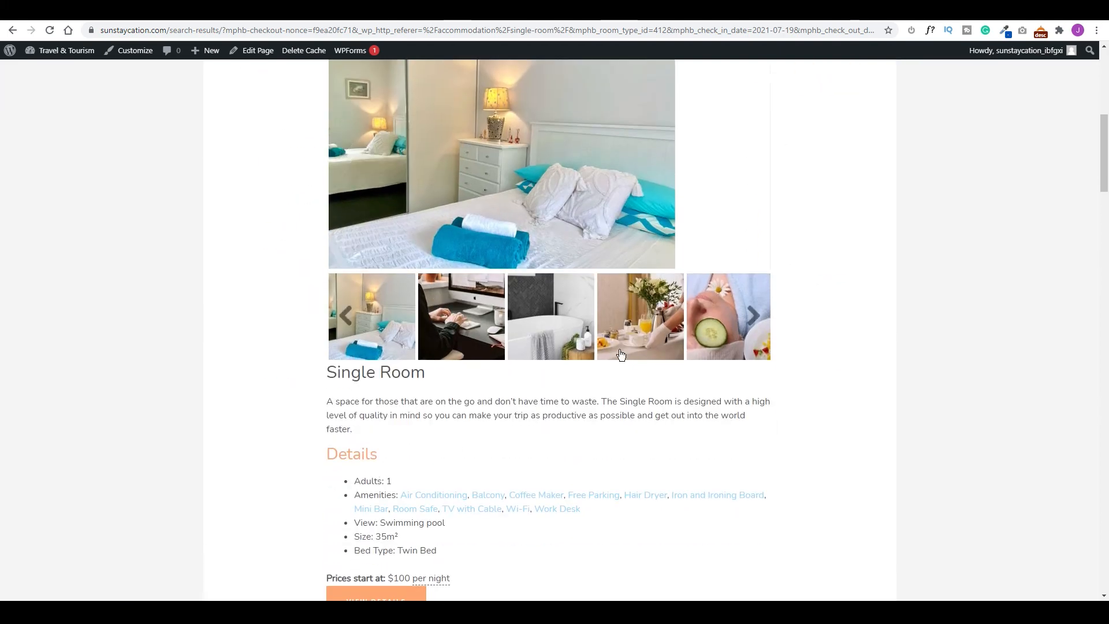
pyautogui.scroll(8, 532, 218)
pyautogui.scroll(2, 556, 227)
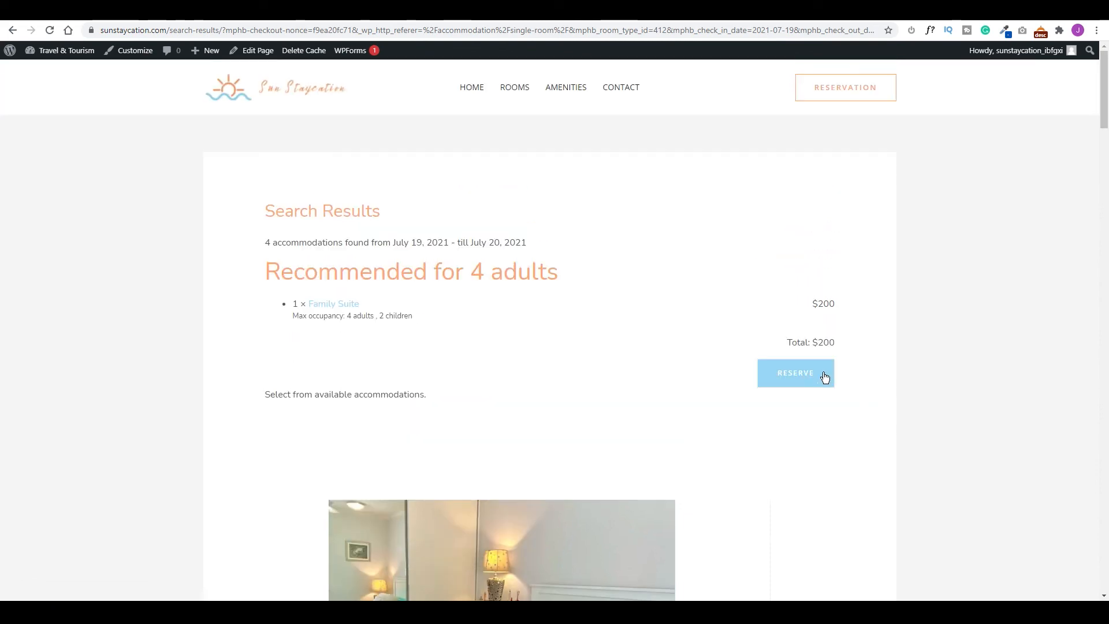
pyautogui.scroll(-12, 741, 335)
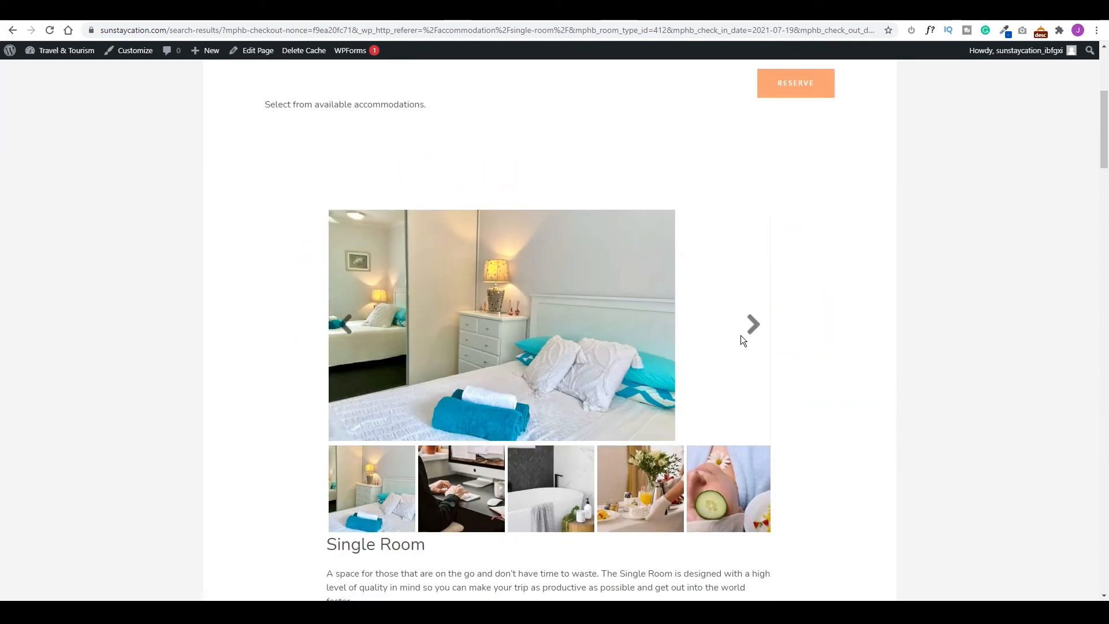
pyautogui.scroll(-5, 532, 345)
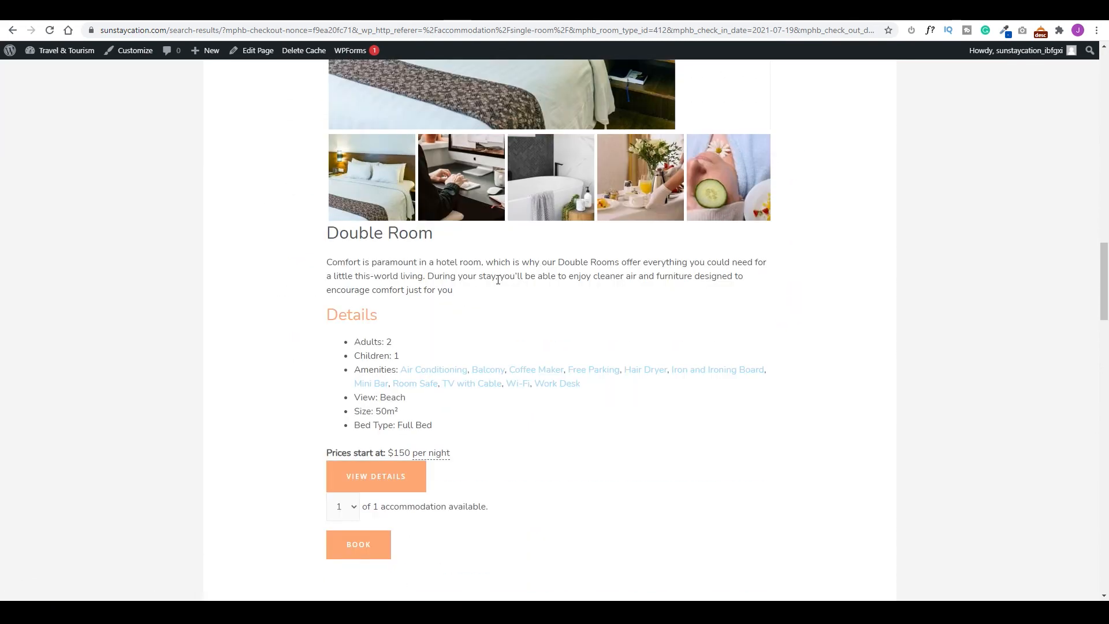
pyautogui.scroll(-12, 554, 320)
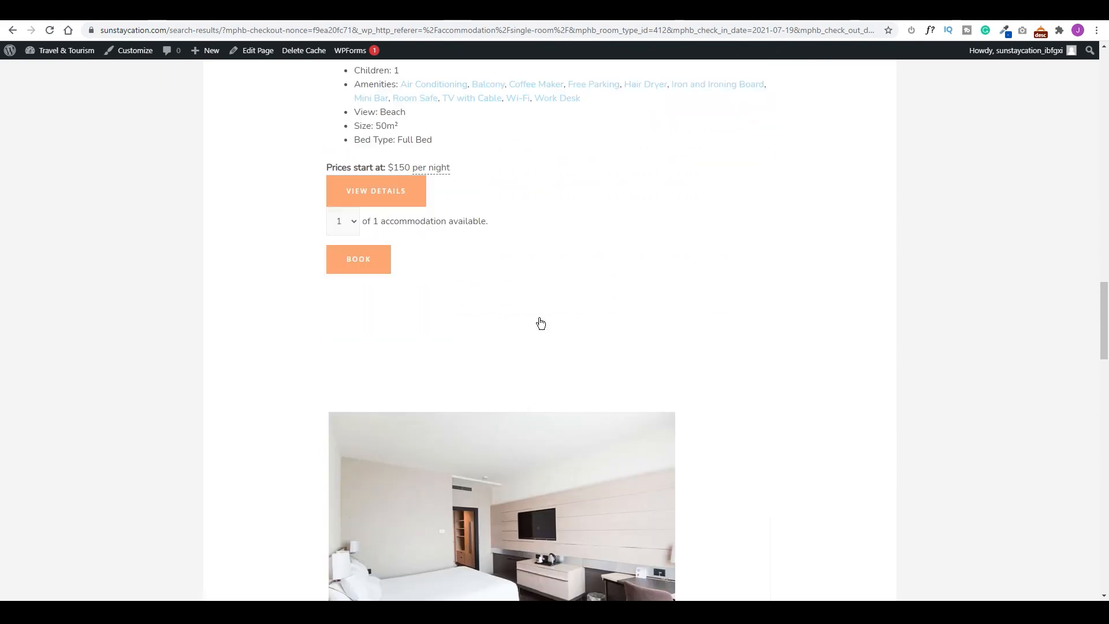
pyautogui.scroll(-6, 525, 312)
pyautogui.scroll(20, 525, 312)
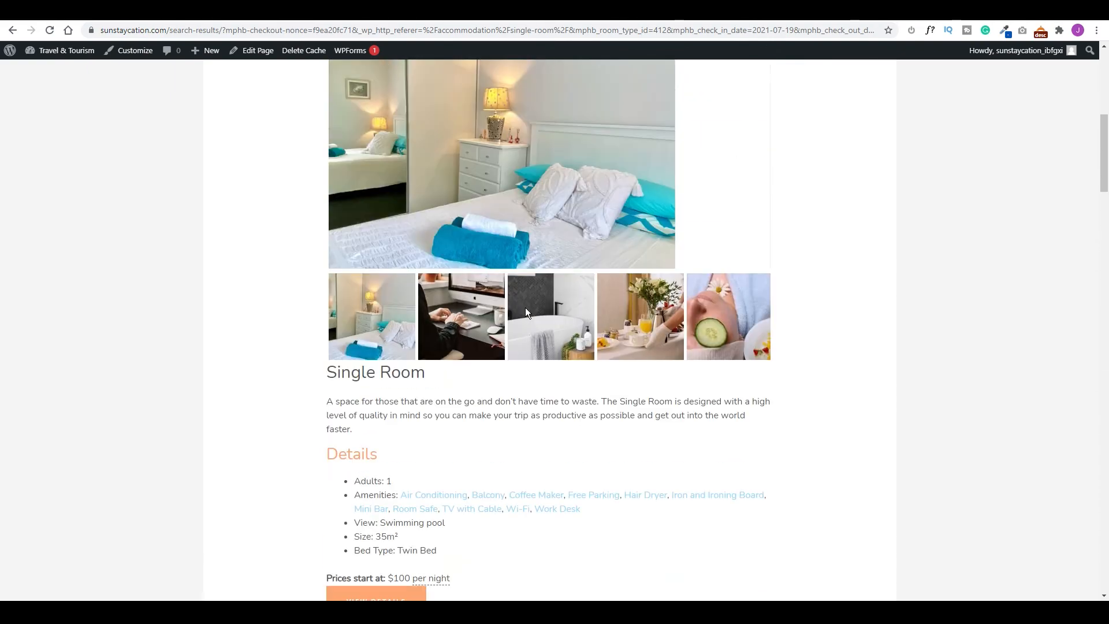
# Go to the Amenities page and scroll through the Swimming Pool, Iconic Spa, Luxurious Rooms and 24 Hour Concierge cards.
pyautogui.click(566, 88)
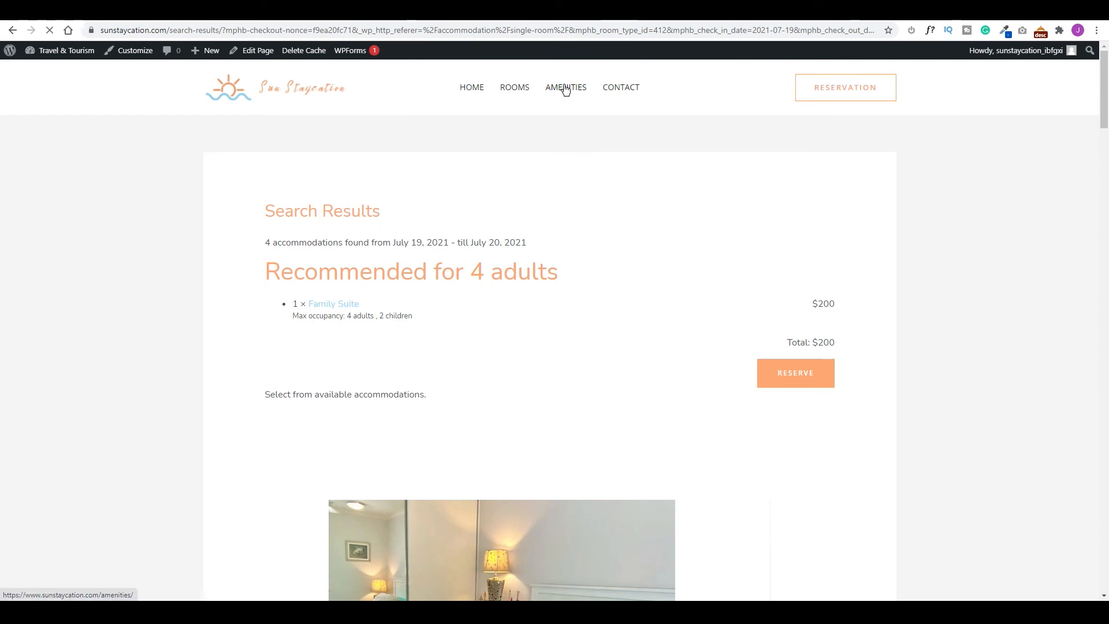
pyautogui.scroll(-4, 702, 358)
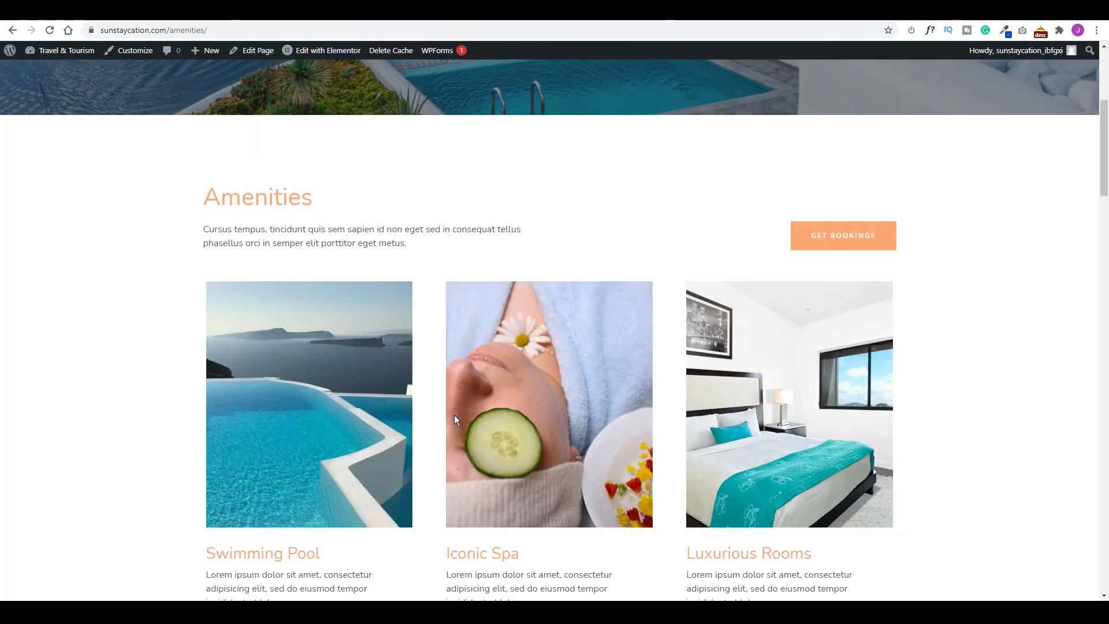
pyautogui.scroll(-2, 376, 353)
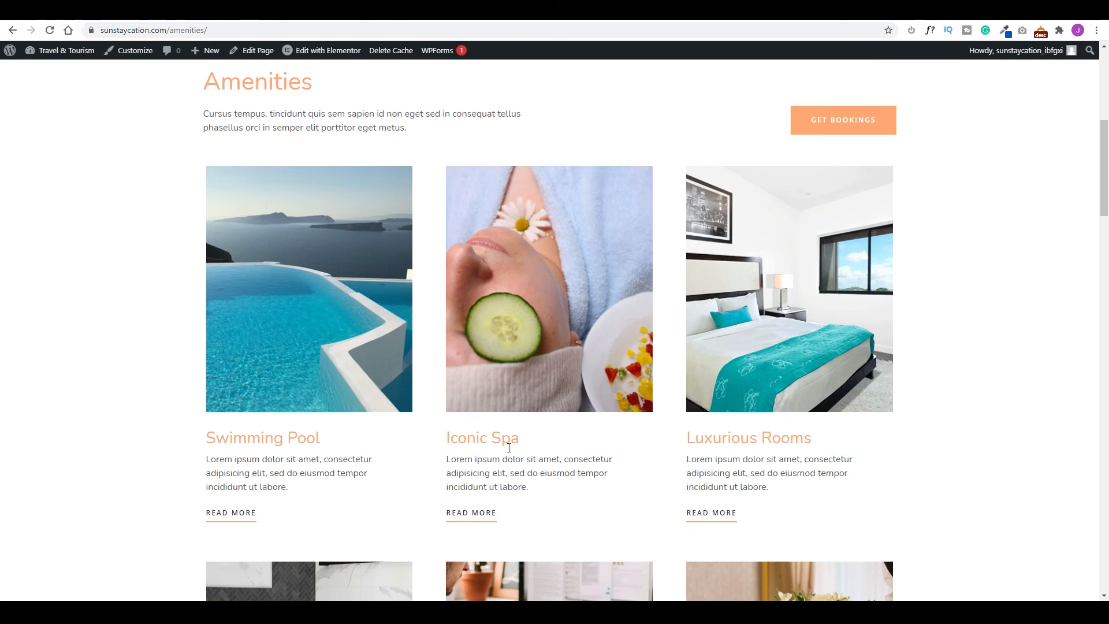
pyautogui.scroll(-2, 573, 321)
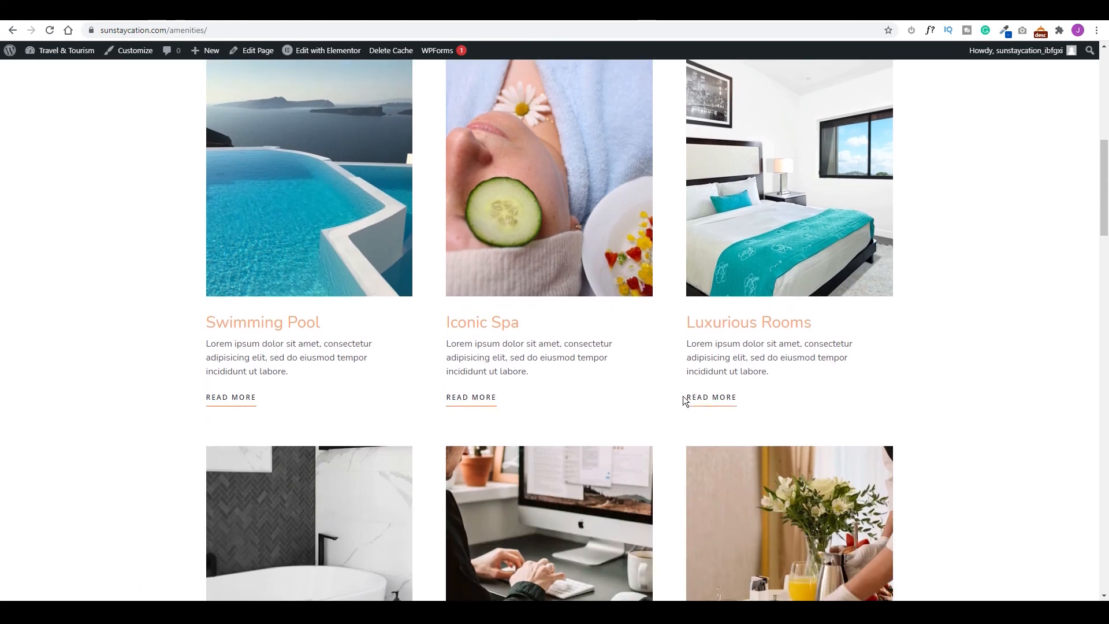
pyautogui.scroll(-5, 684, 387)
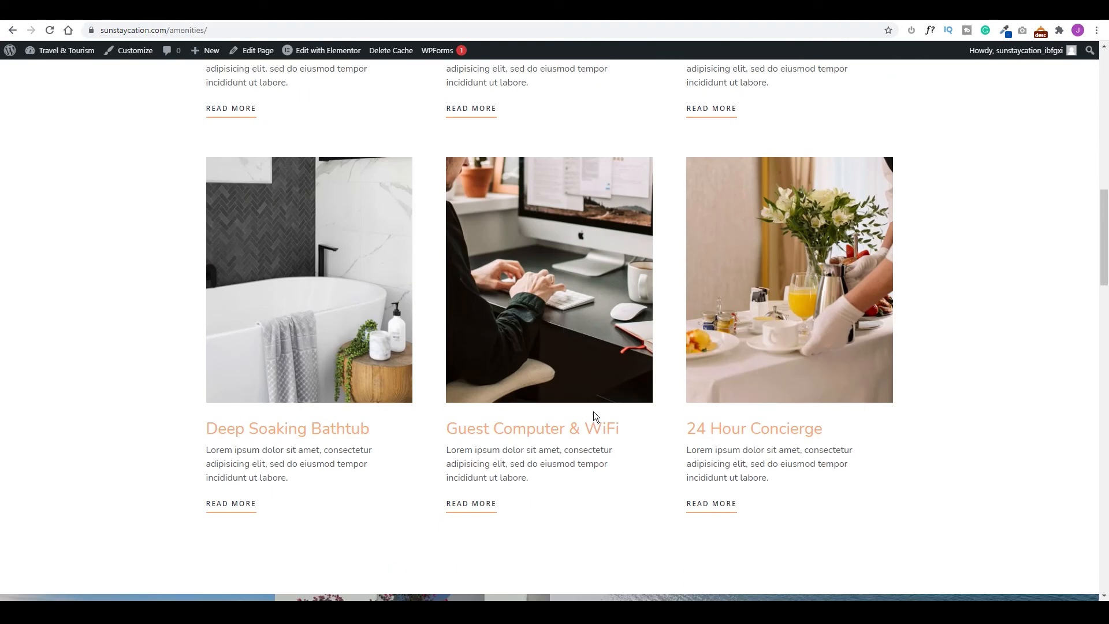
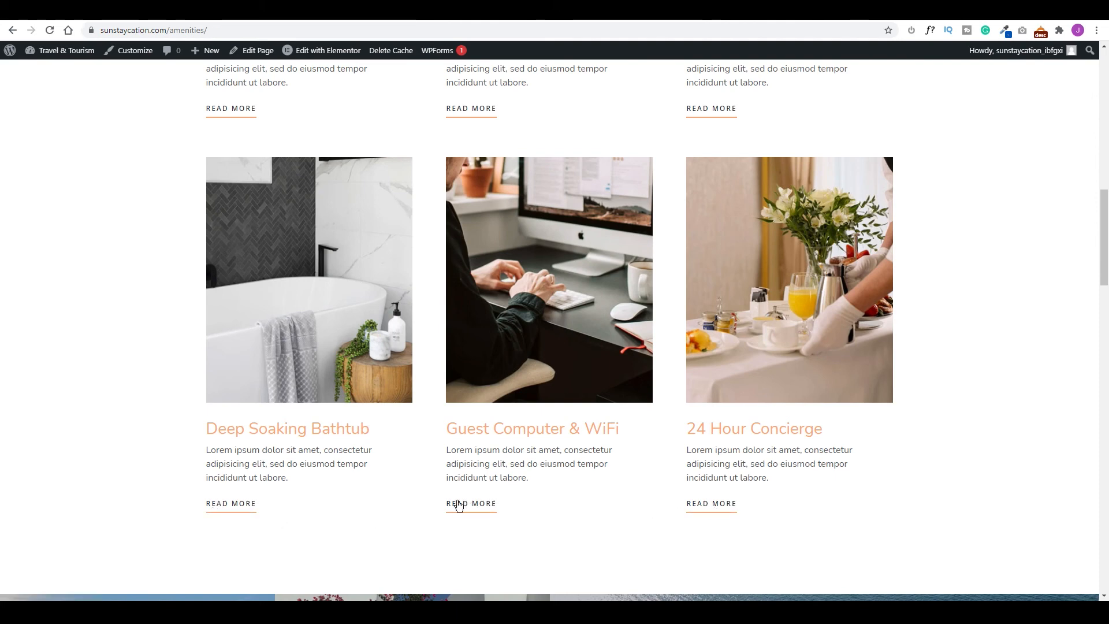
# Return to the top of the Amenities page to open it in Elementor.
pyautogui.scroll(15, 568, 462)
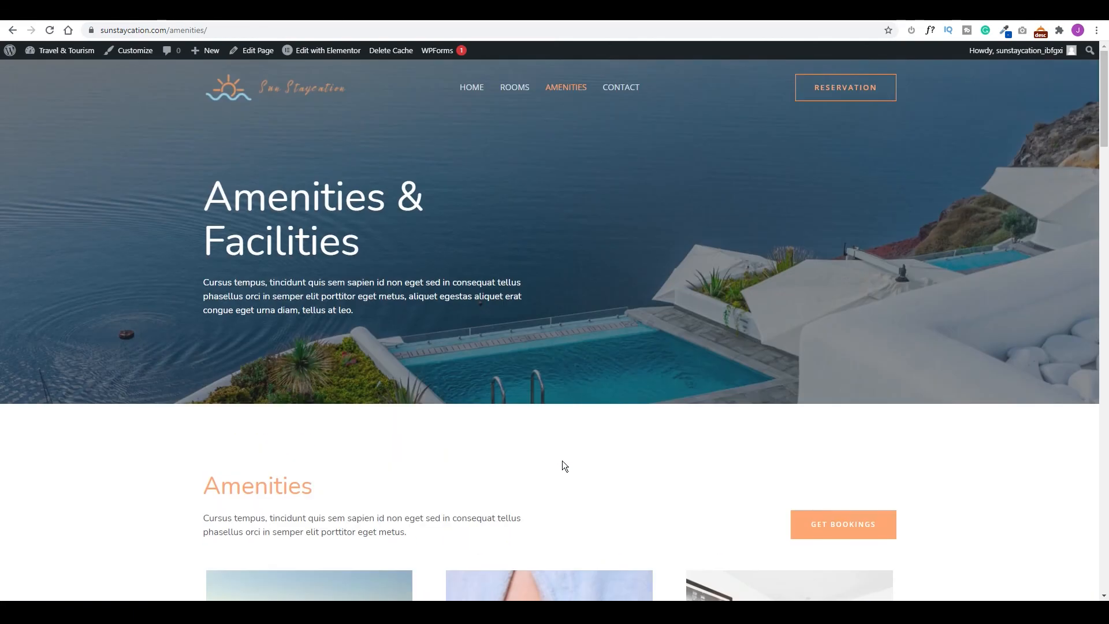
pyautogui.moveTo(327, 57)
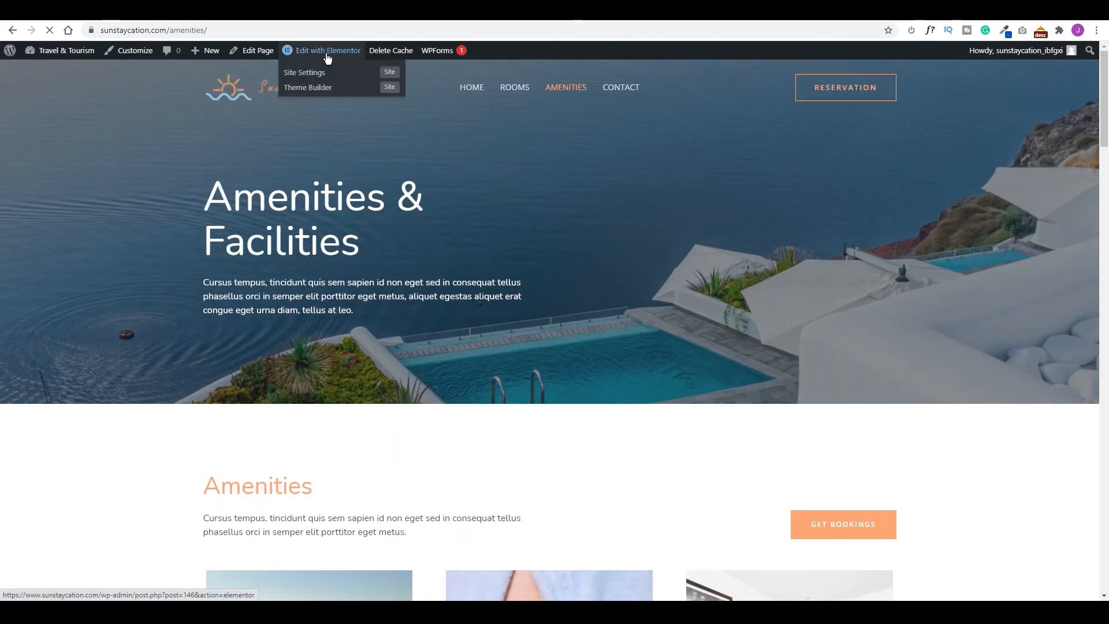
# Link the Get Bookings button to the Rooms page and update the page.
pyautogui.scroll(-2, 918, 531)
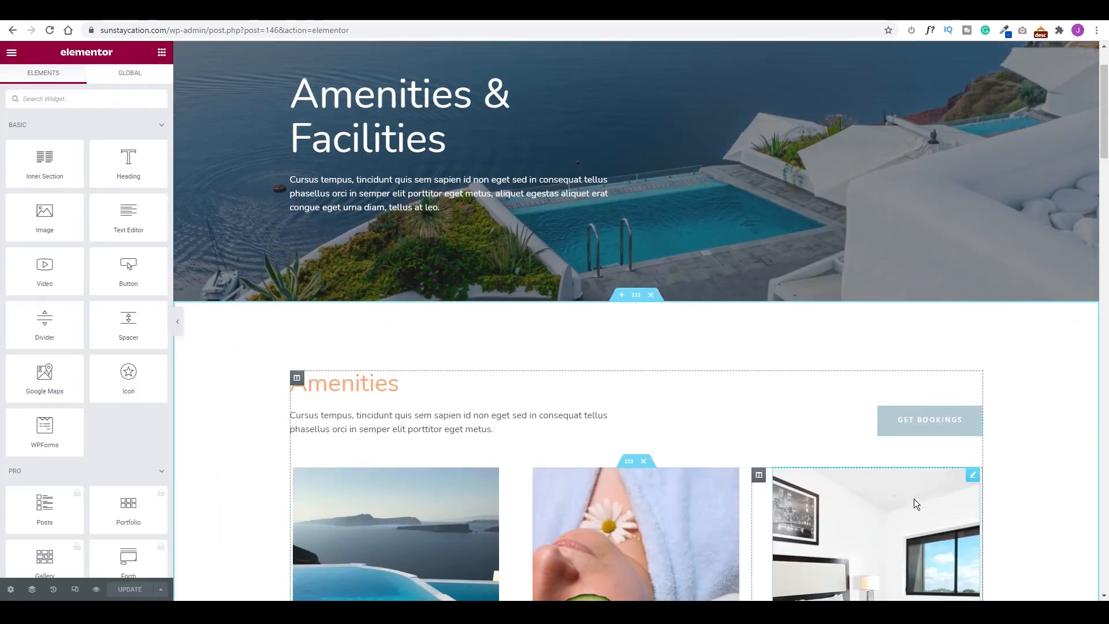
pyautogui.click(976, 383)
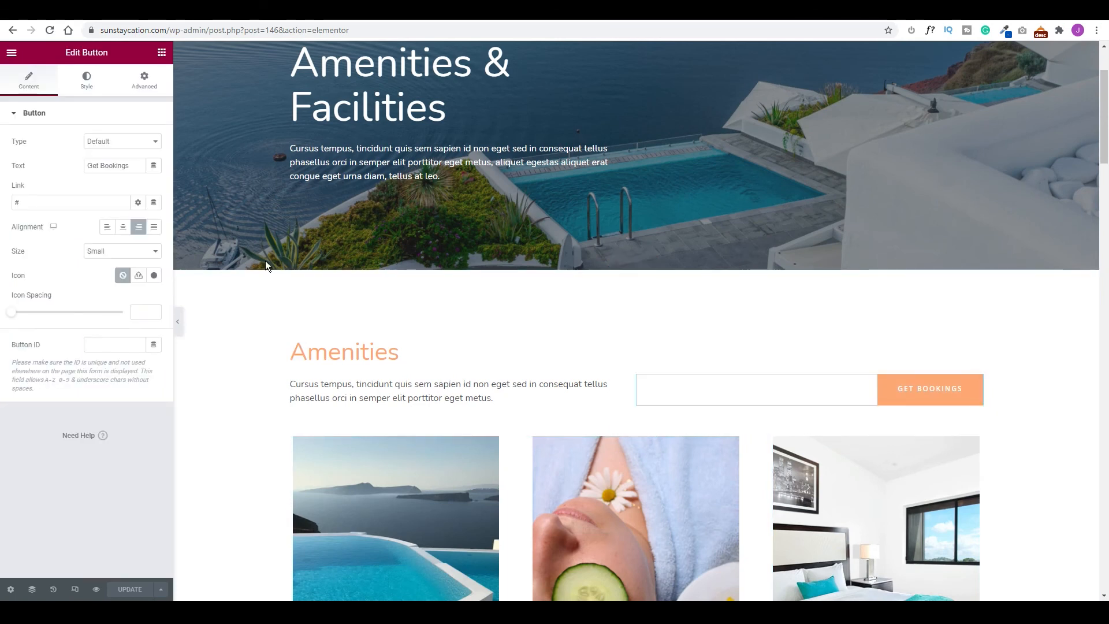
pyautogui.click(20, 199)
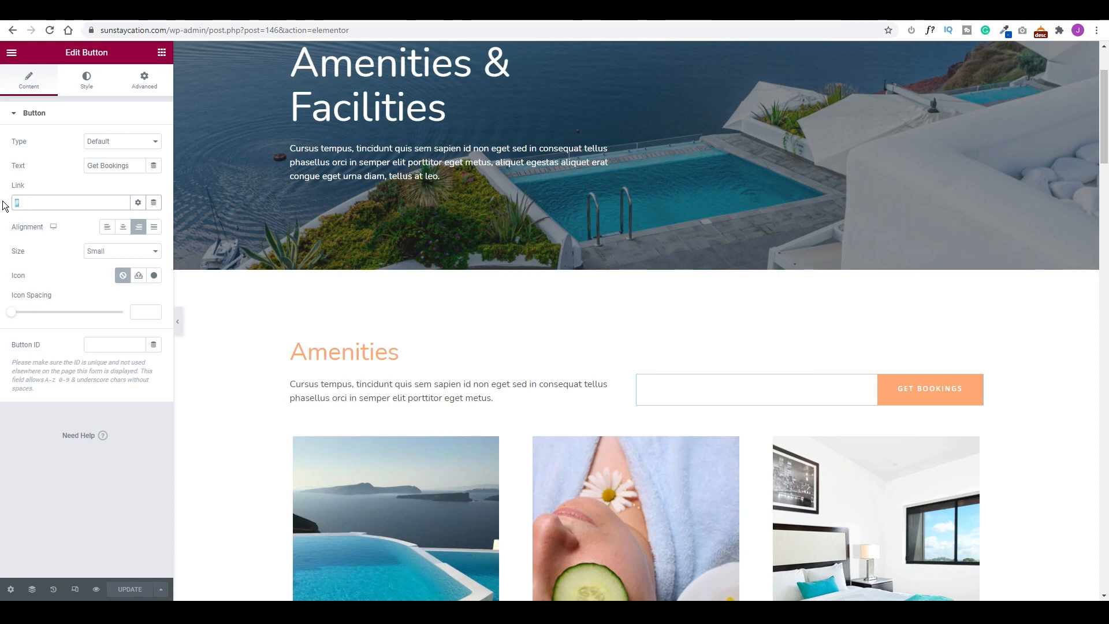
pyautogui.write('room')
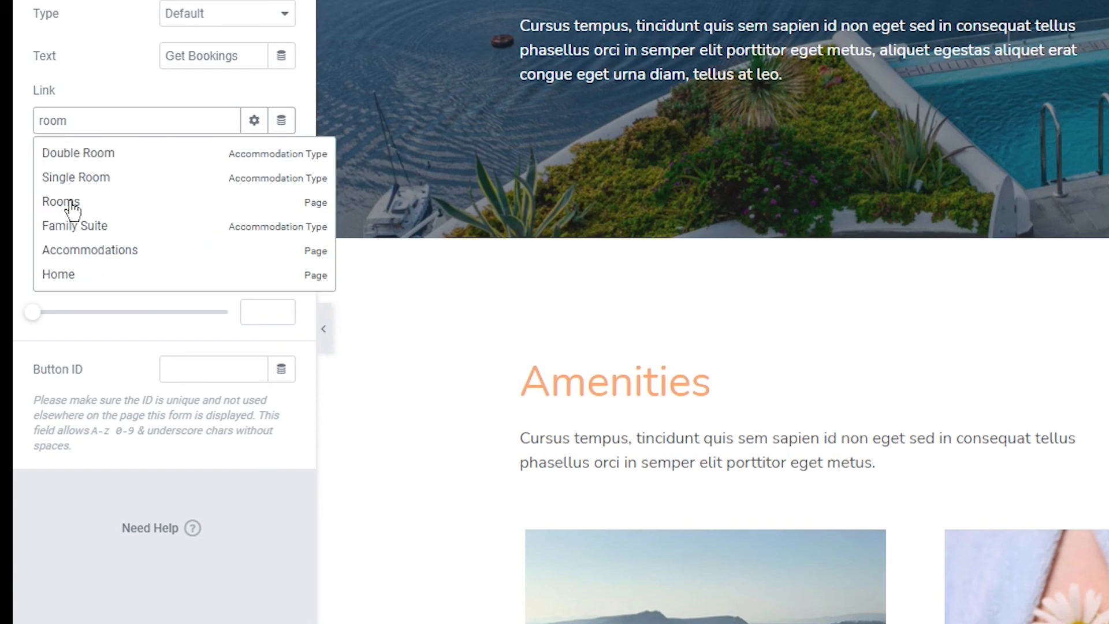
pyautogui.click(72, 203)
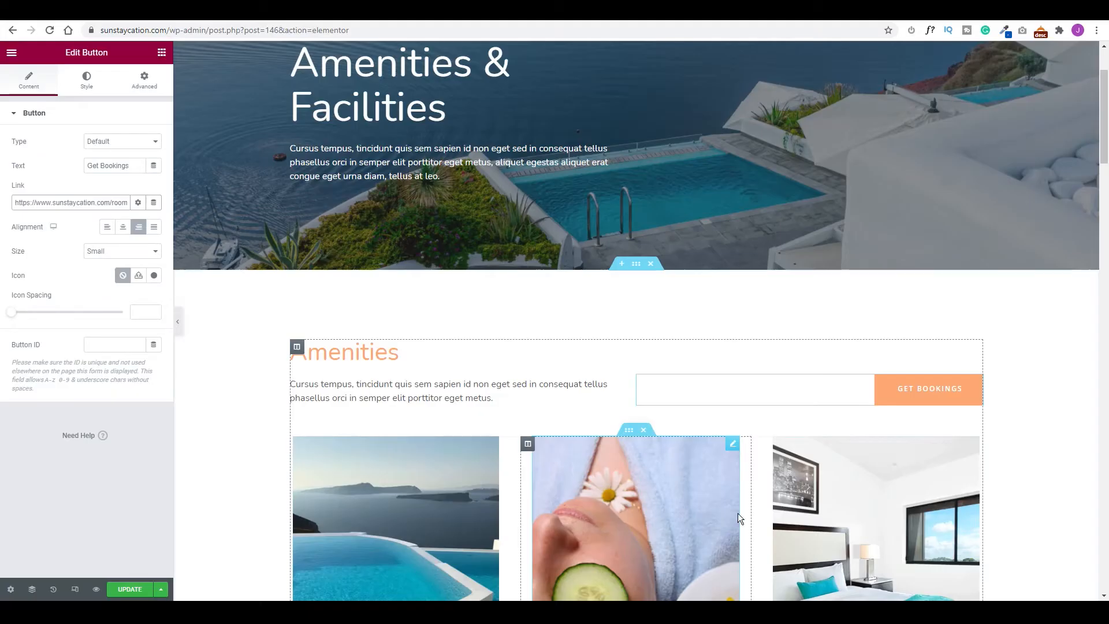
pyautogui.click(133, 589)
pyautogui.scroll(-7, 751, 347)
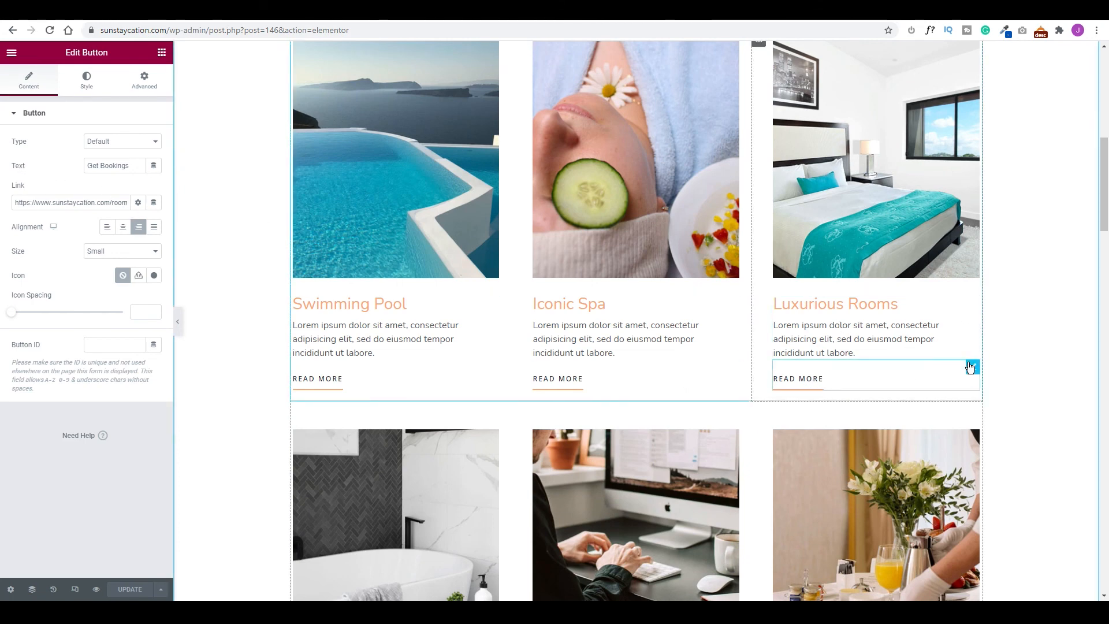
# Add a link to the Luxurious Rooms Read More button and save the page.
pyautogui.click(970, 367)
pyautogui.click(18, 202)
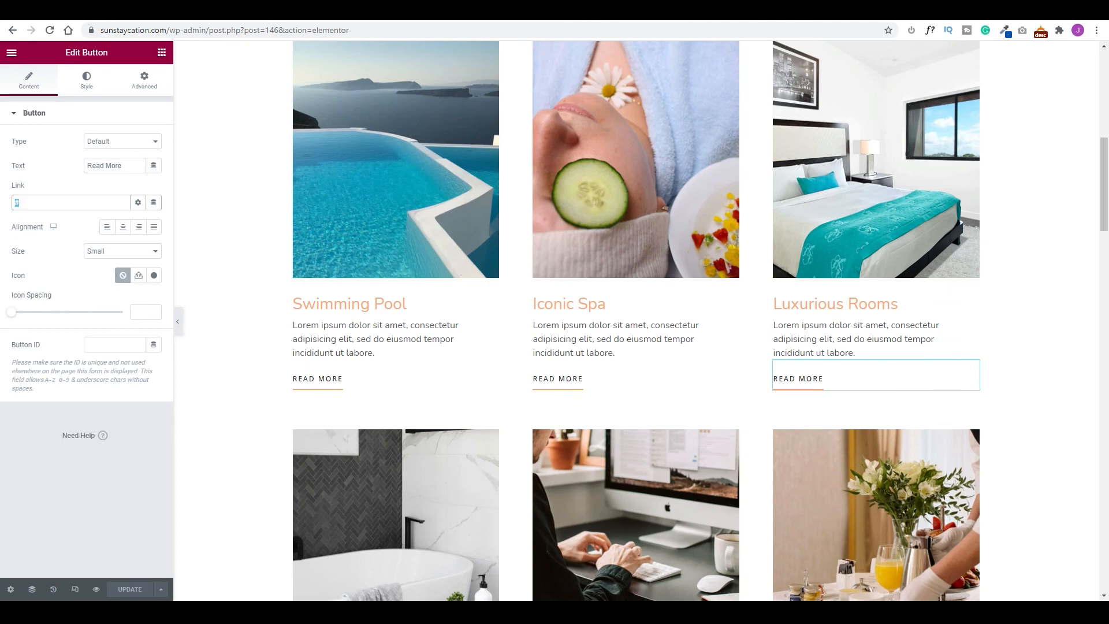
pyautogui.write('room')
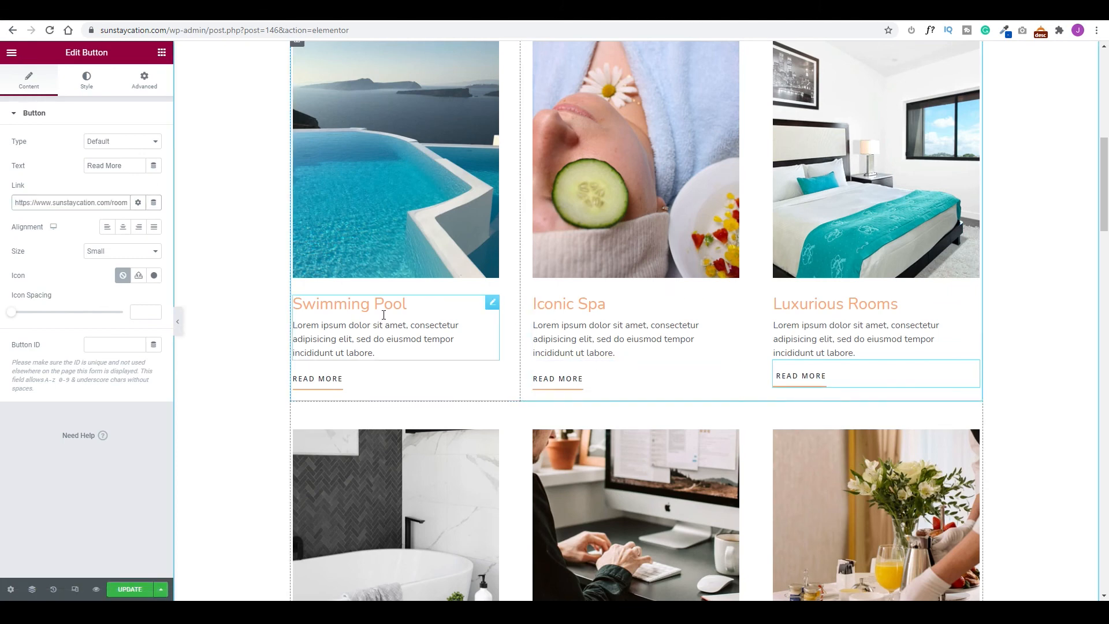
pyautogui.click(129, 591)
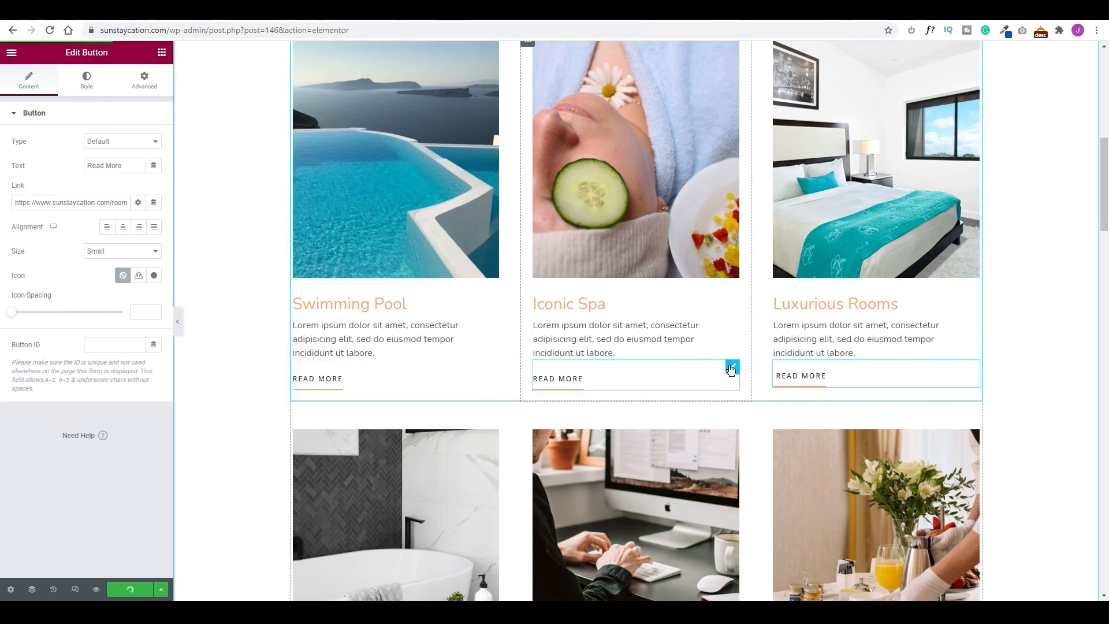
# Delete the Read More buttons from Iconic Spa, Swimming Pool, Deep Soaking Bathtub and Guest Computer & WiFi.
pyautogui.rightClick(734, 368)
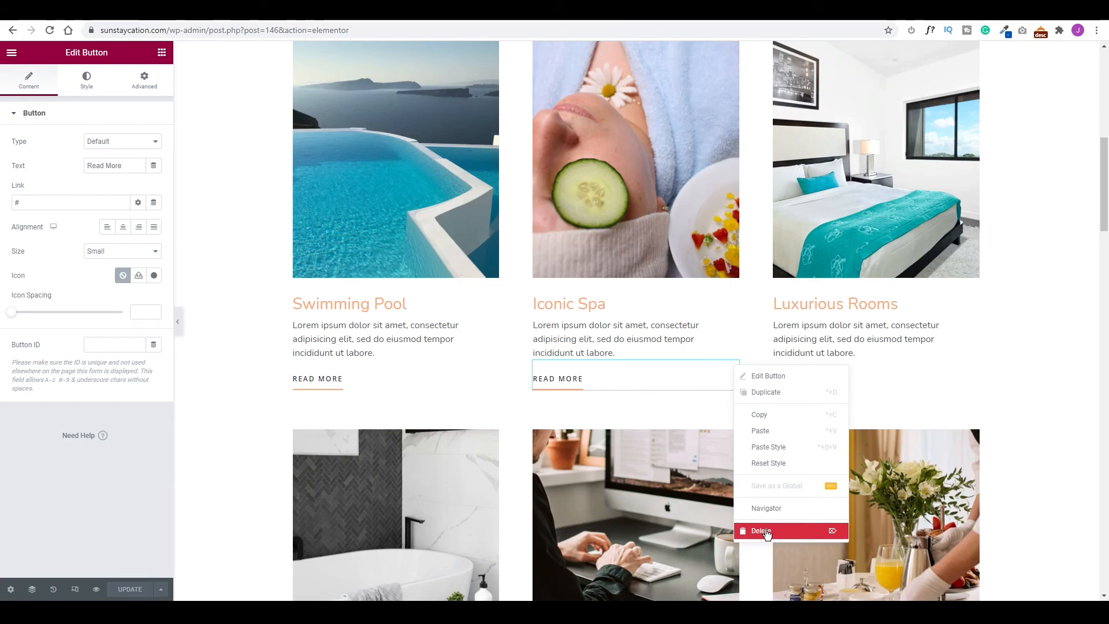
pyautogui.click(761, 530)
pyautogui.rightClick(495, 373)
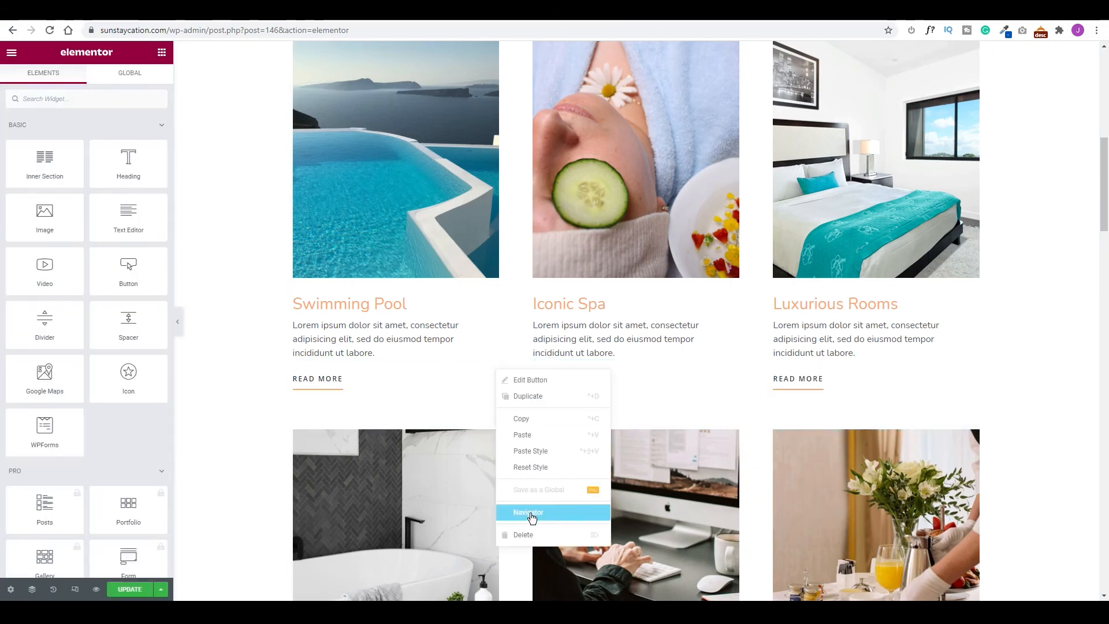
pyautogui.click(520, 532)
pyautogui.scroll(-5, 525, 358)
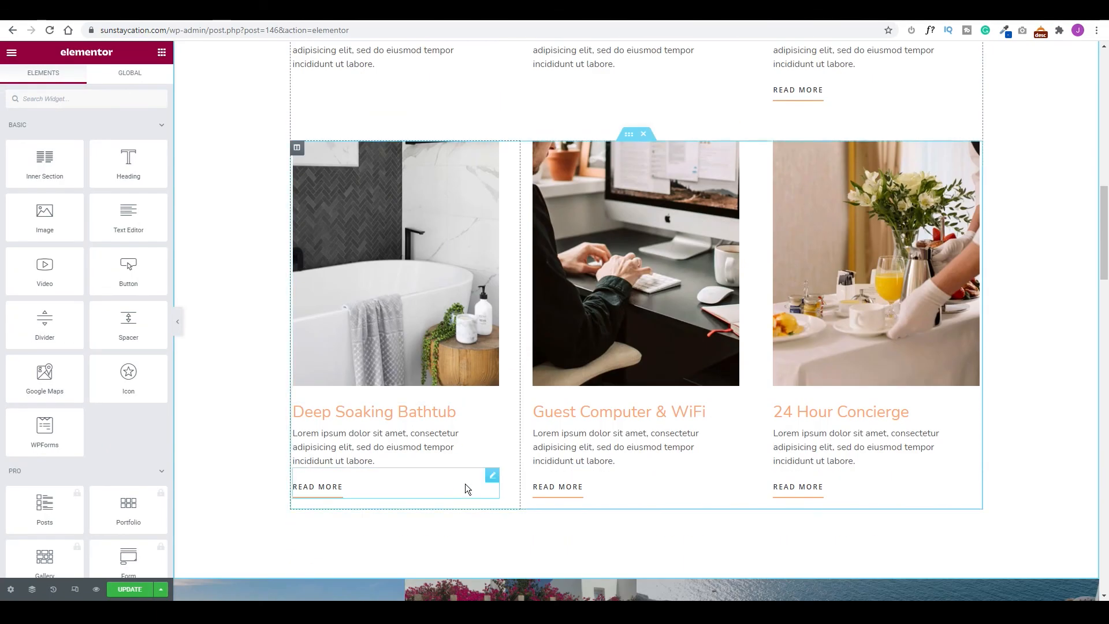
pyautogui.rightClick(492, 488)
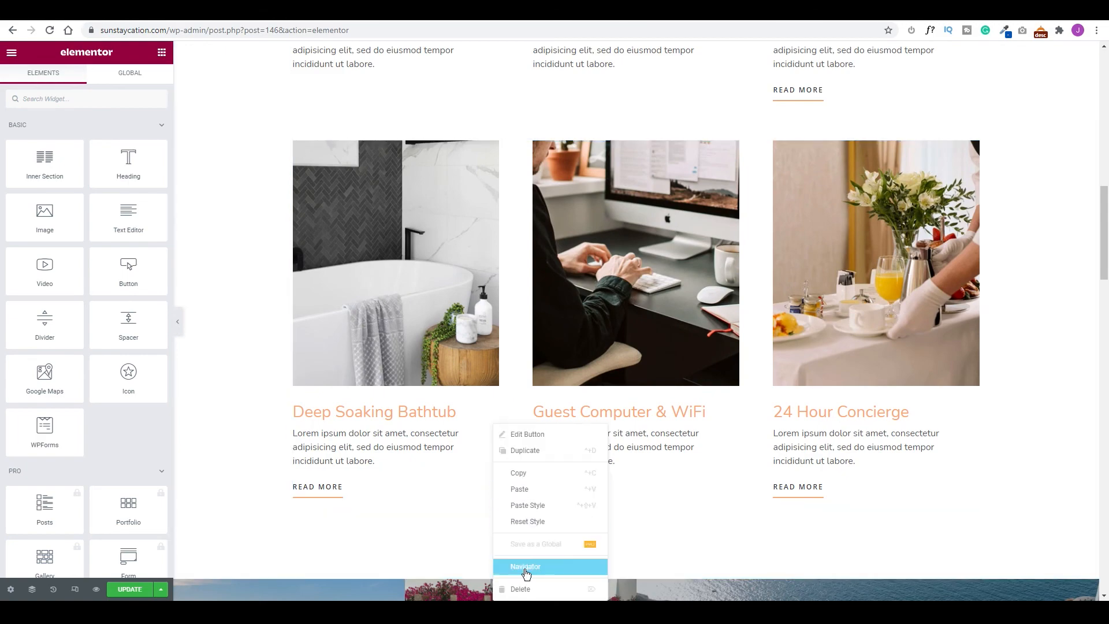
pyautogui.click(520, 588)
pyautogui.rightClick(732, 477)
pyautogui.click(749, 587)
# Inspect the settings of the gallery photos, from the sea pool to the bougainvillea pool chairs.
pyautogui.scroll(-9, 976, 477)
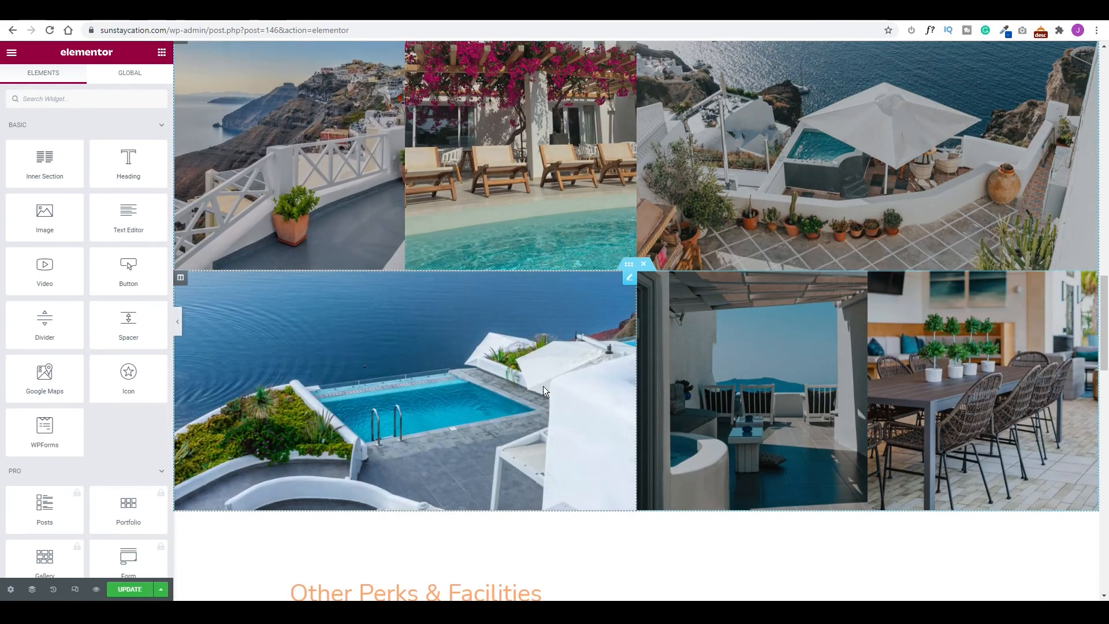
pyautogui.click(486, 327)
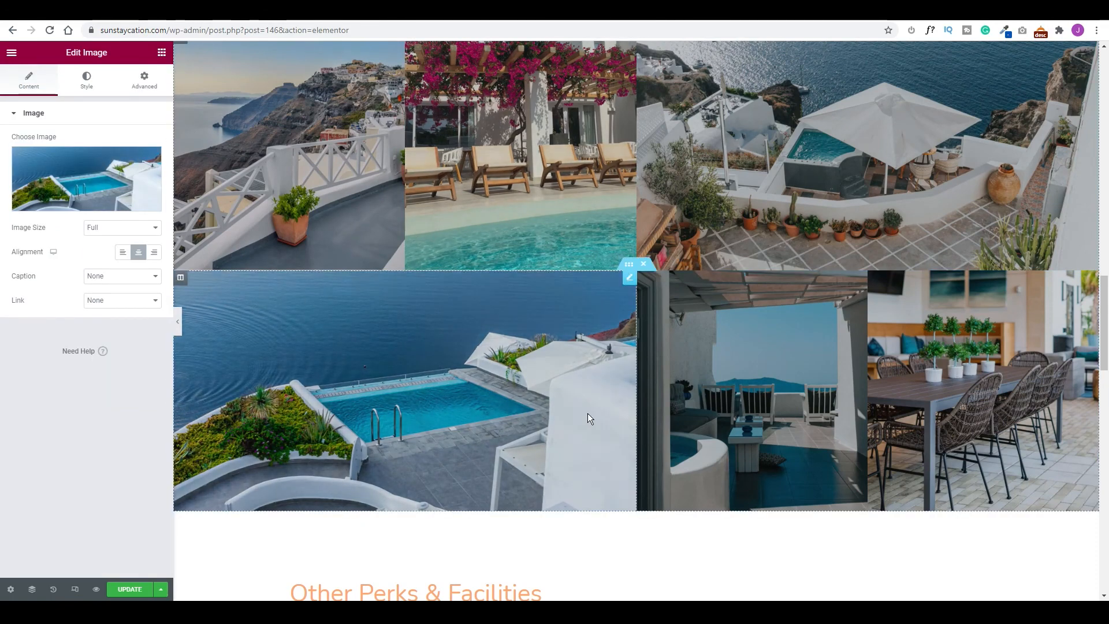
pyautogui.click(753, 406)
pyautogui.click(952, 342)
pyautogui.click(738, 191)
pyautogui.click(519, 174)
# Delete the Private Beach card's Read More button.
pyautogui.scroll(-9, 623, 319)
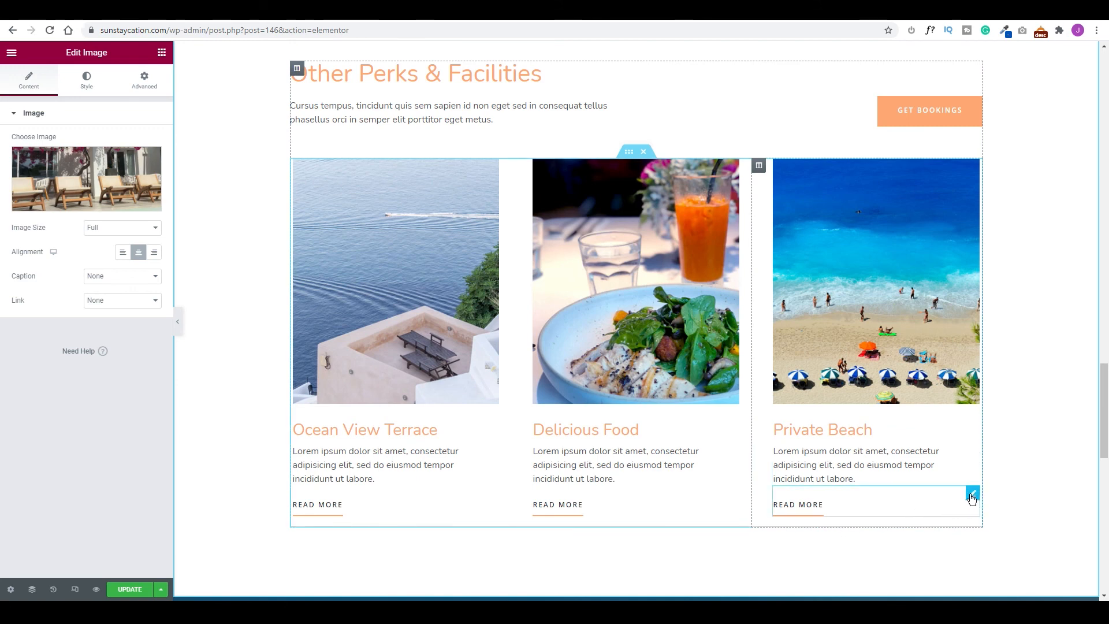
pyautogui.click(836, 507)
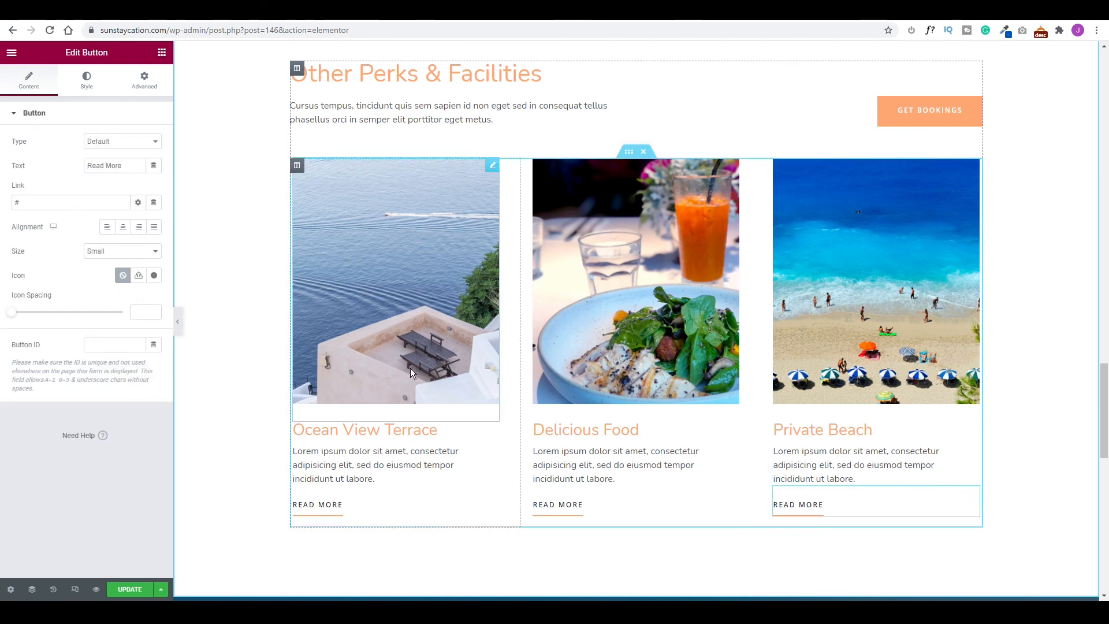
pyautogui.rightClick(973, 494)
pyautogui.click(1017, 588)
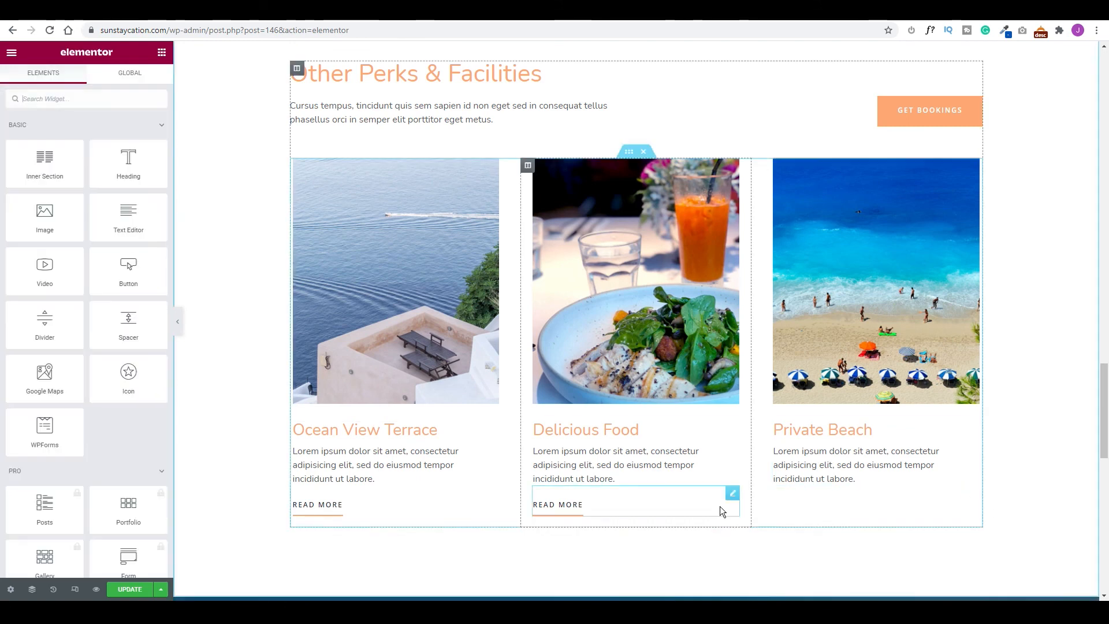
pyautogui.rightClick(493, 509)
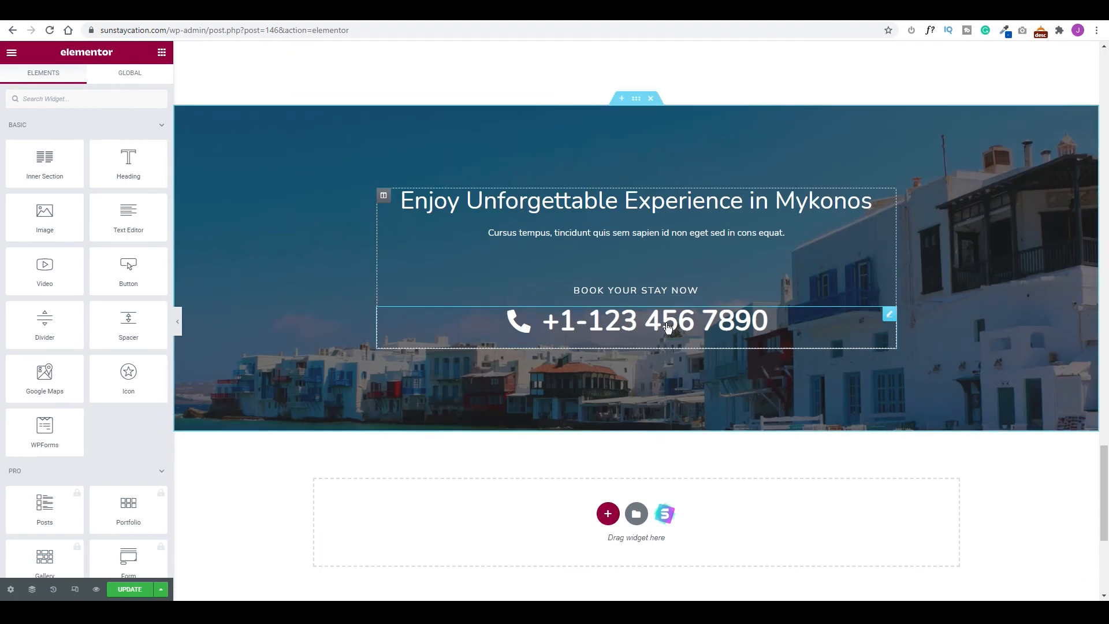
# Replace the last digits of the Mykonos banner phone number with 5555 and save.
pyautogui.click(696, 325)
pyautogui.click(771, 324)
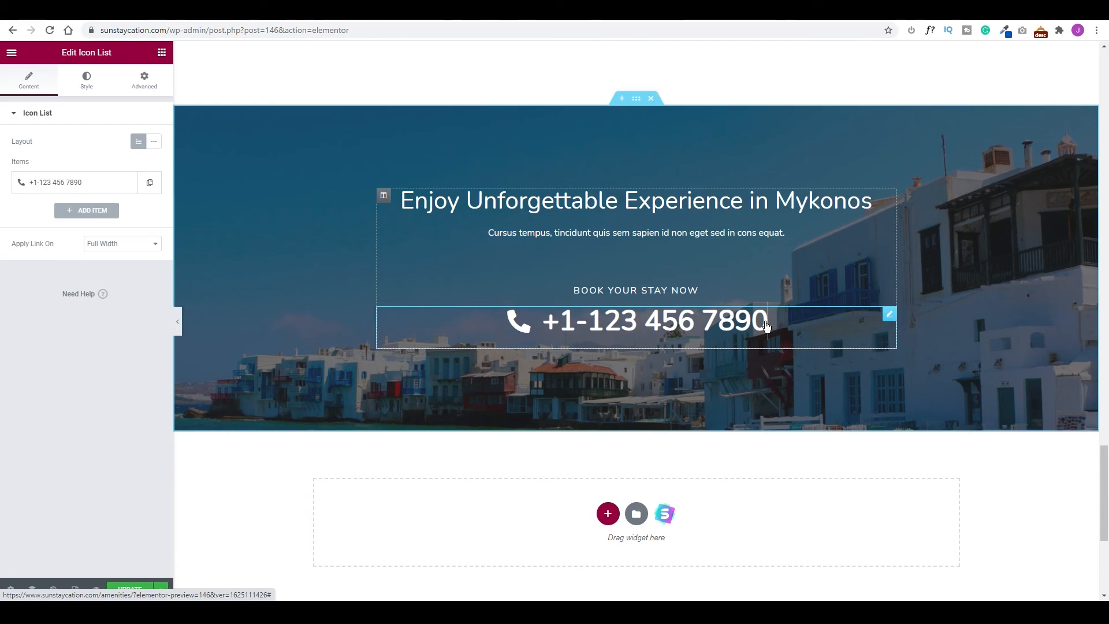
pyautogui.press('BackSpace')
pyautogui.press('BackSpace')
pyautogui.press('BackSpace')
pyautogui.press('BackSpace')
pyautogui.press('BackSpace')
pyautogui.write('5555')
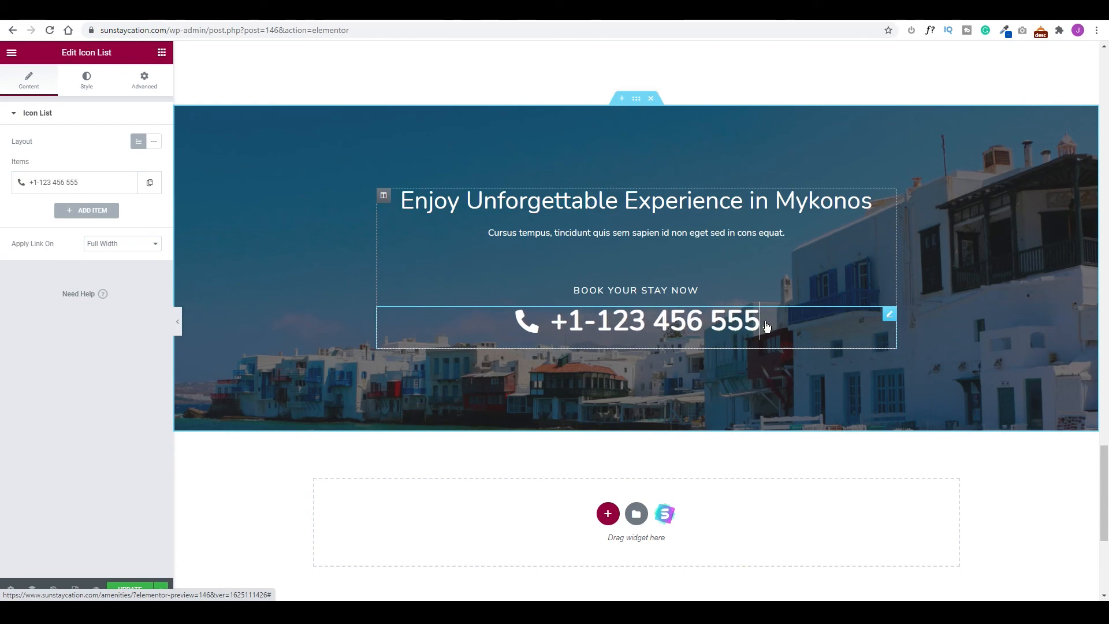
pyautogui.scroll(3, 608, 276)
pyautogui.scroll(-5, 216, 485)
pyautogui.click(134, 590)
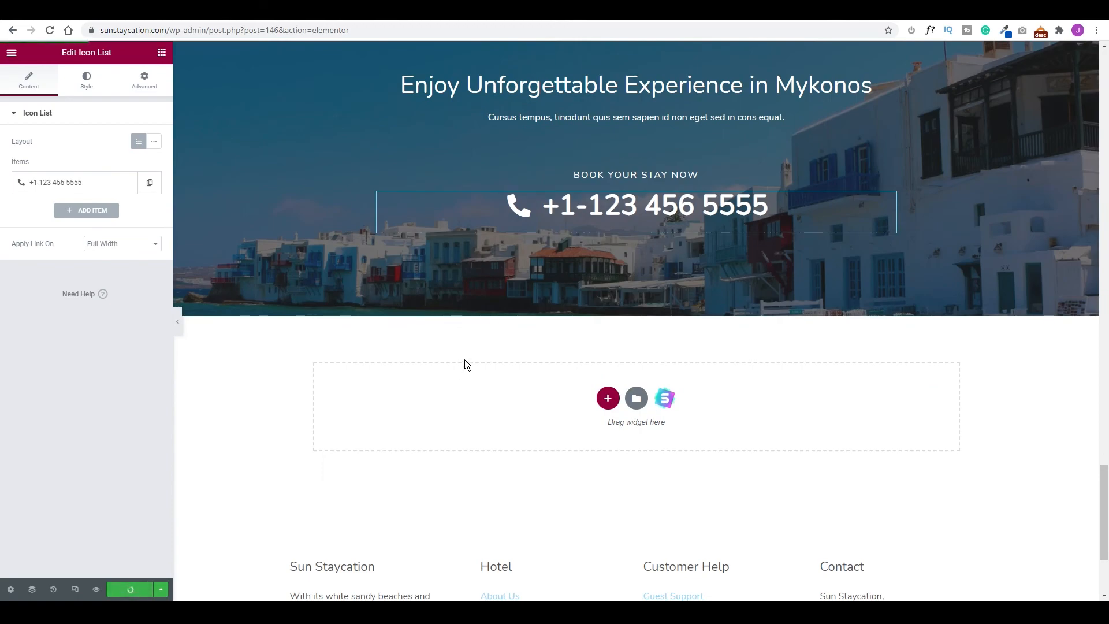
pyautogui.scroll(15, 644, 258)
pyautogui.scroll(9, 644, 257)
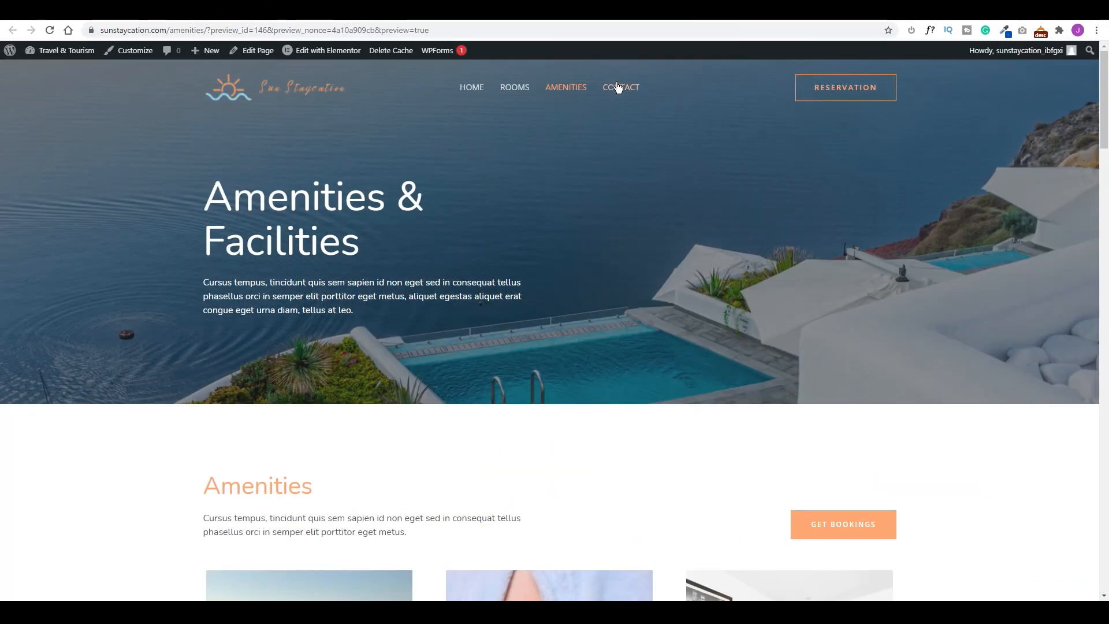
# Open the Contact page in Elementor and rewrite the reception address and contact e-mail headings.
pyautogui.click(625, 90)
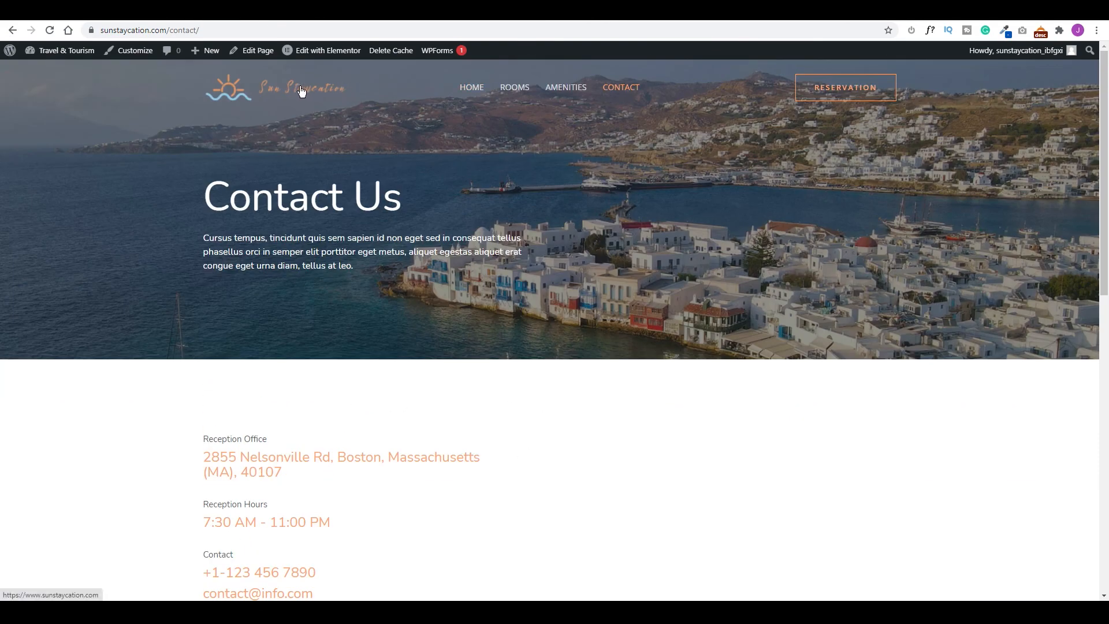
pyautogui.click(333, 52)
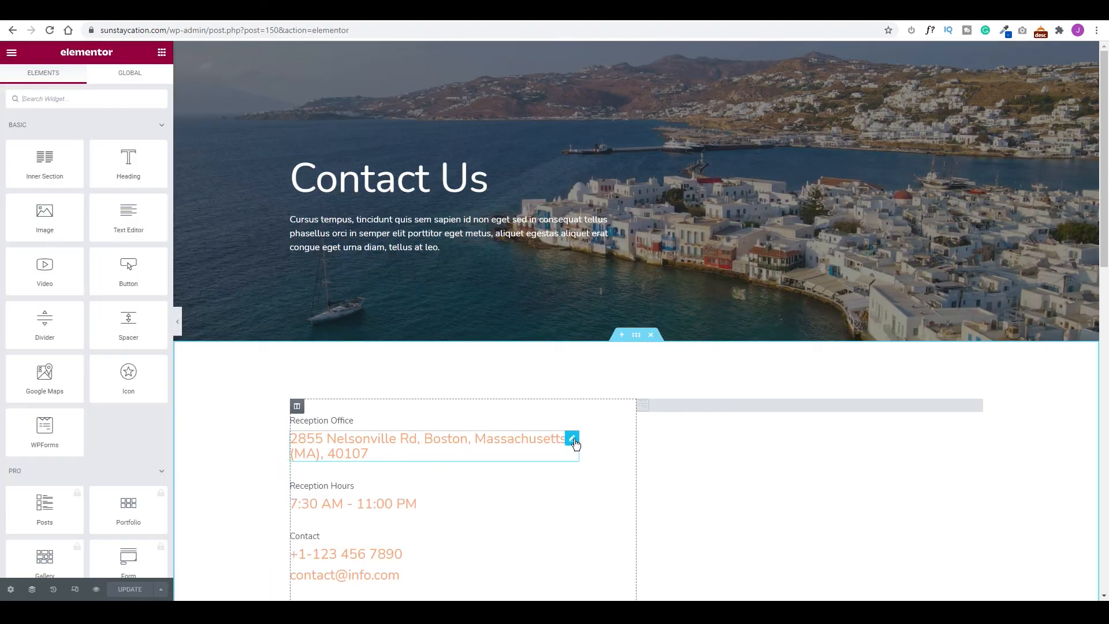
pyautogui.click(573, 439)
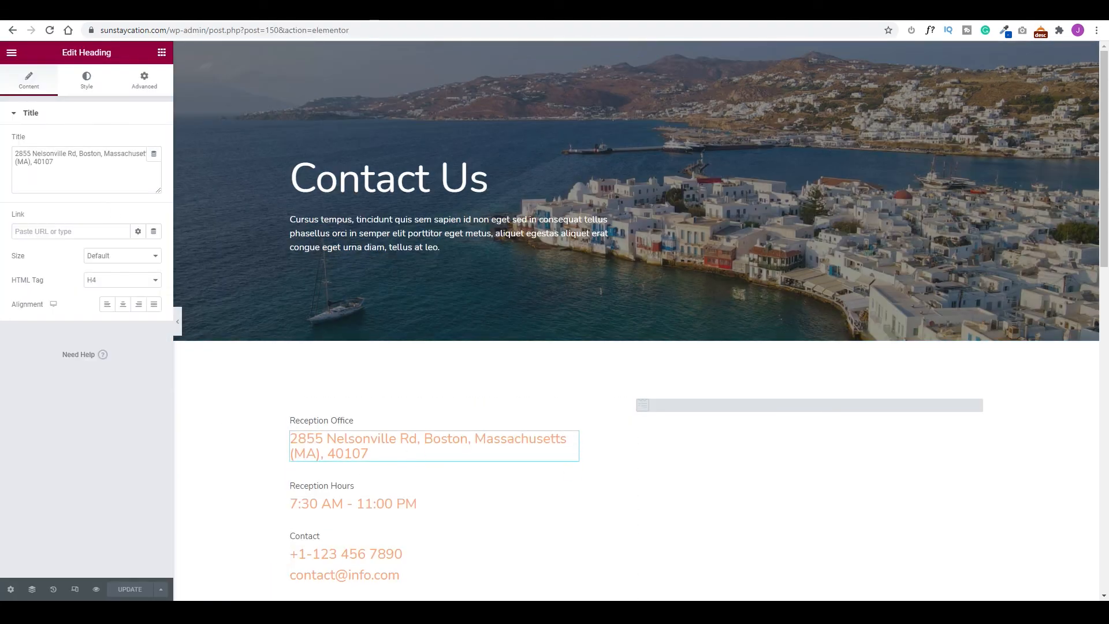
pyautogui.scroll(-15, 522, 512)
pyautogui.moveTo(961, 469); pyautogui.dragTo(824, 456)
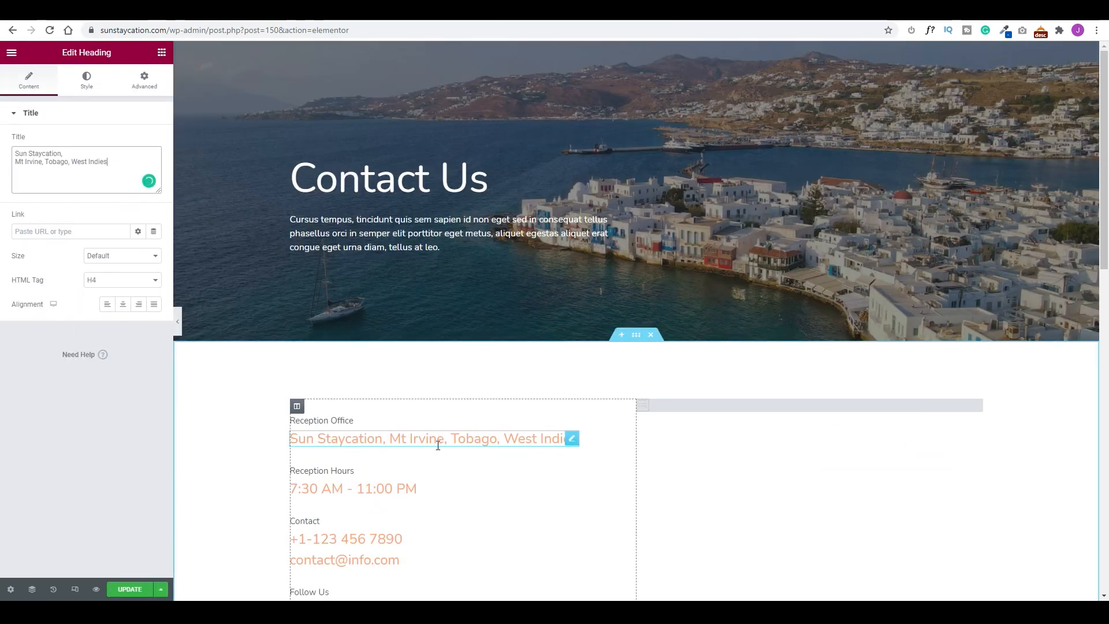
pyautogui.scroll(-2, 339, 460)
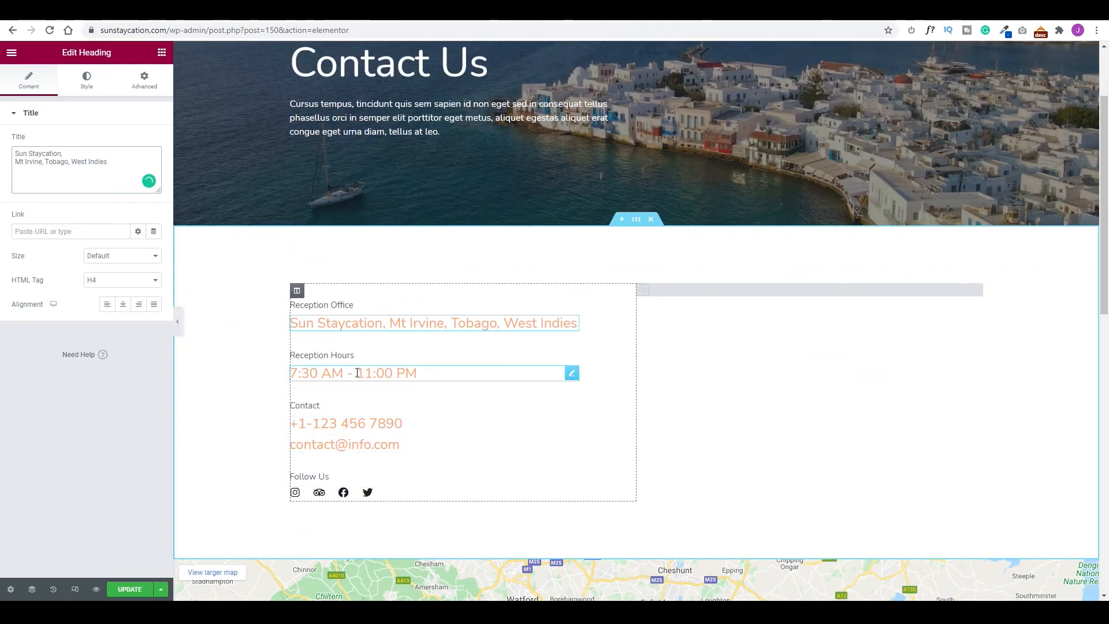
pyautogui.click(394, 444)
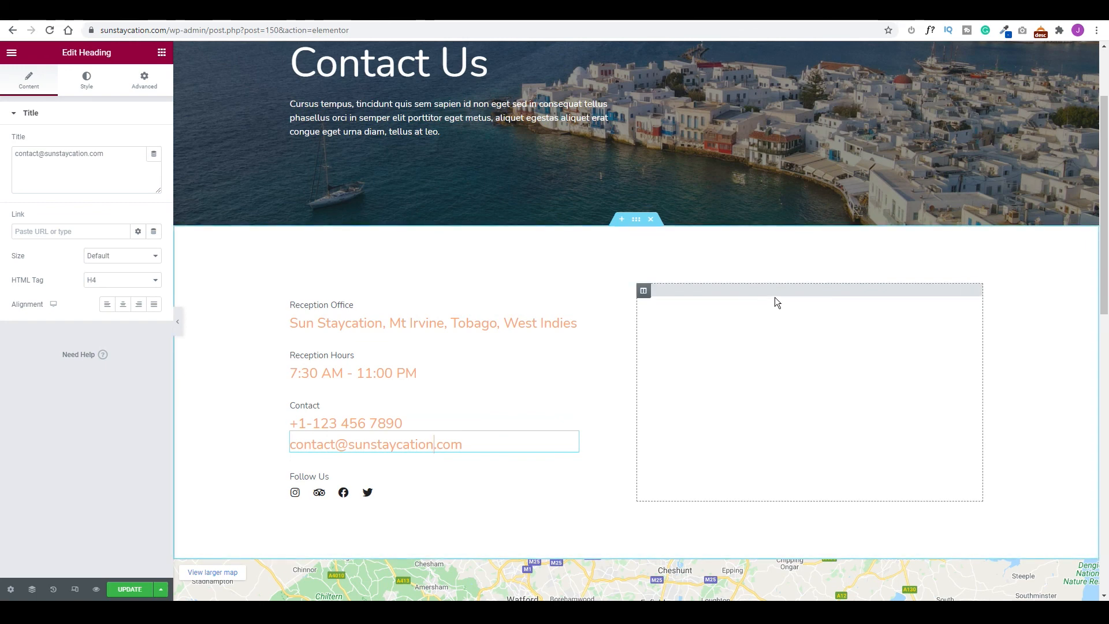
pyautogui.click(977, 292)
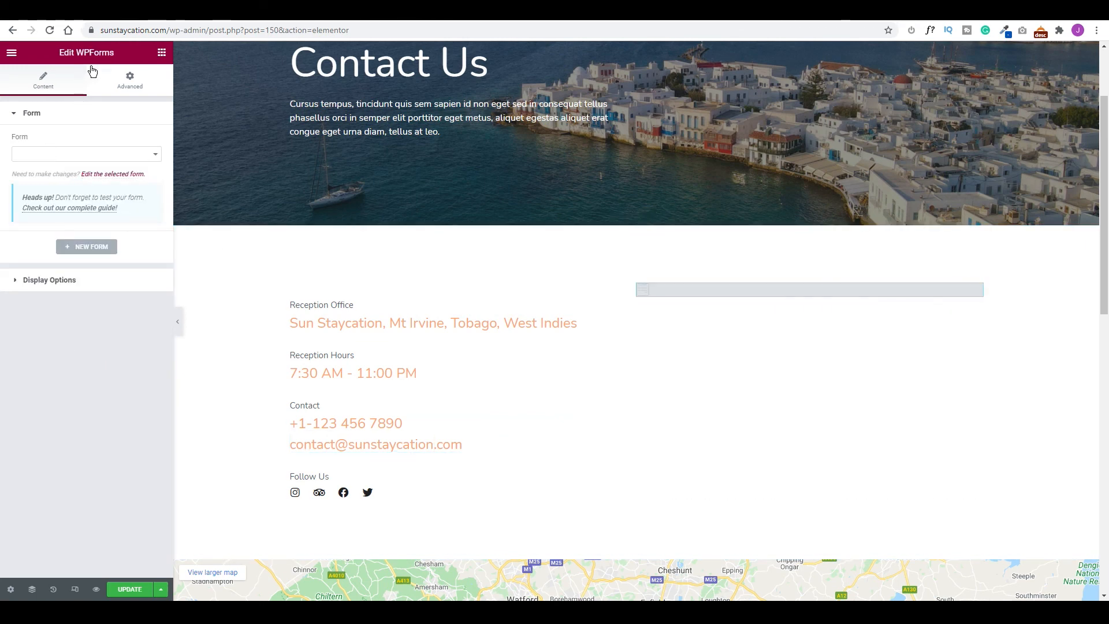
# Choose Contact Form in the WPForms widget, update the Contact page, and preview it.
pyautogui.click(111, 154)
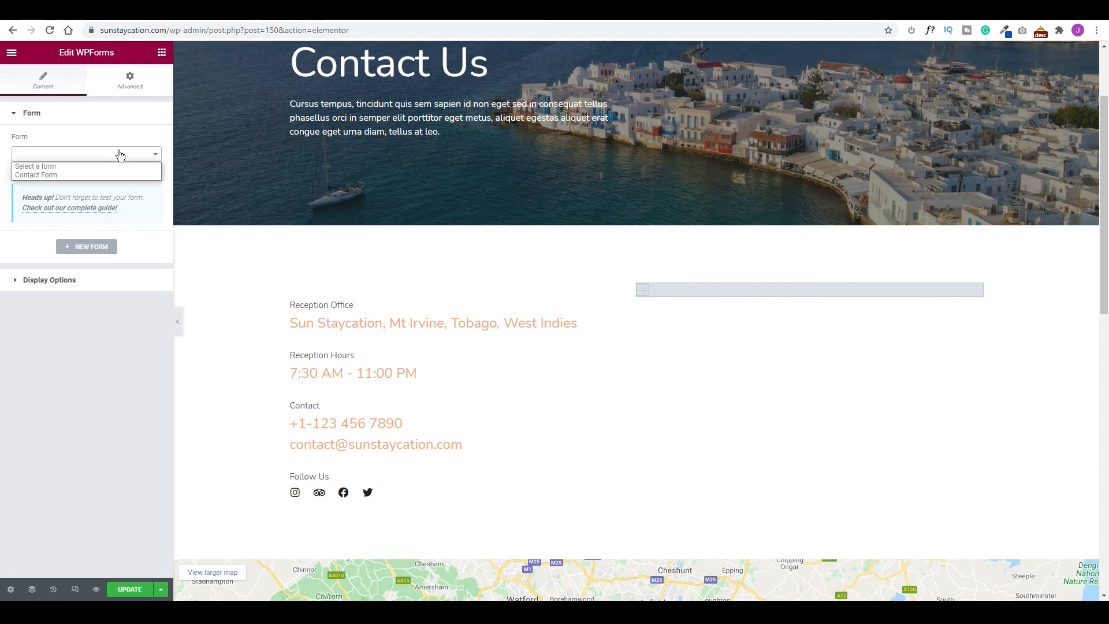
pyautogui.click(44, 175)
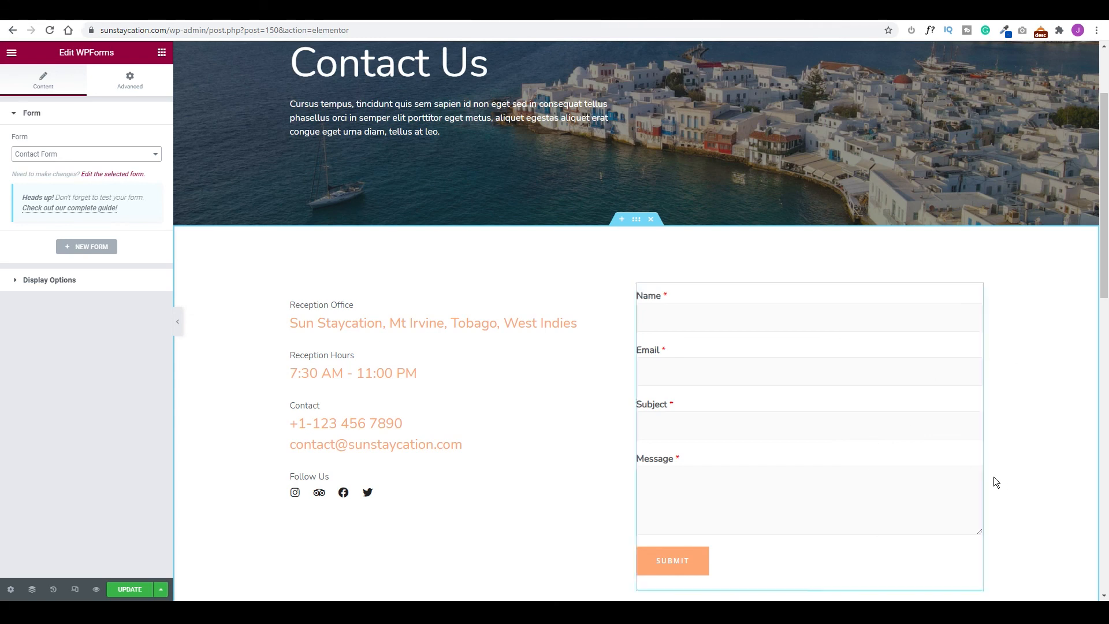
pyautogui.click(130, 589)
pyautogui.click(94, 588)
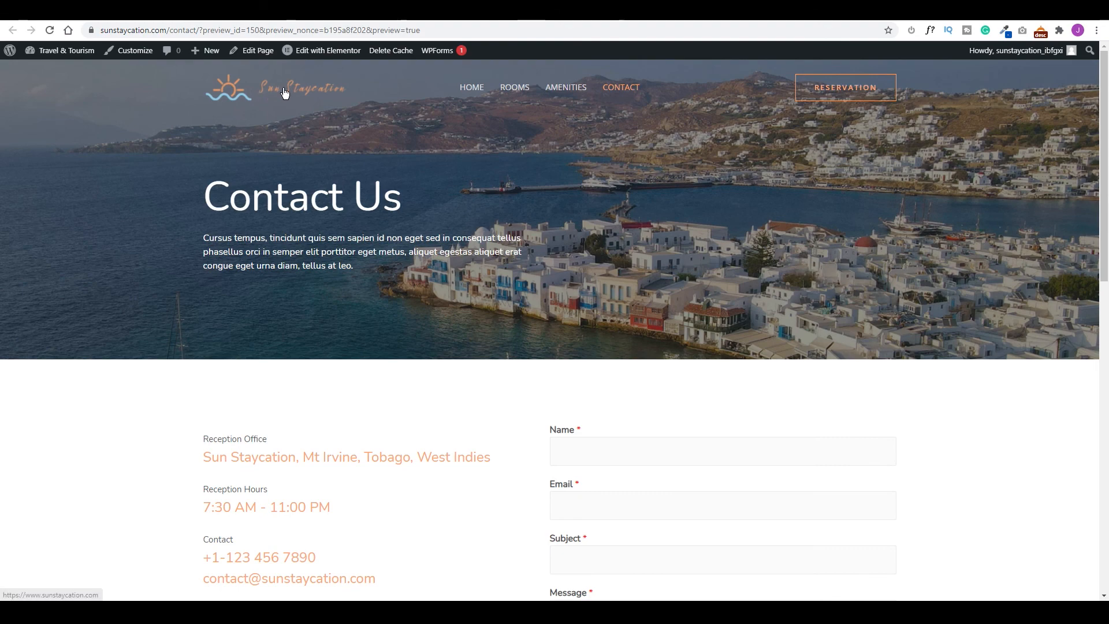
# On the home page, set check-in 17/08/2021, check-out 20/08/2021 and 2 adults.
pyautogui.click(284, 93)
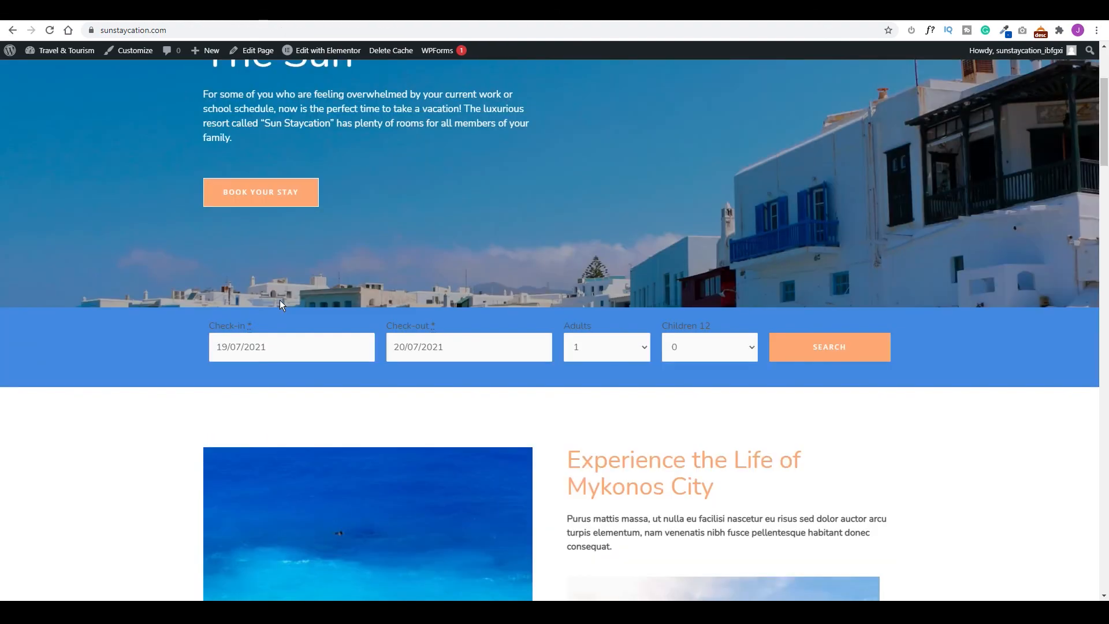
pyautogui.click(295, 348)
pyautogui.click(468, 345)
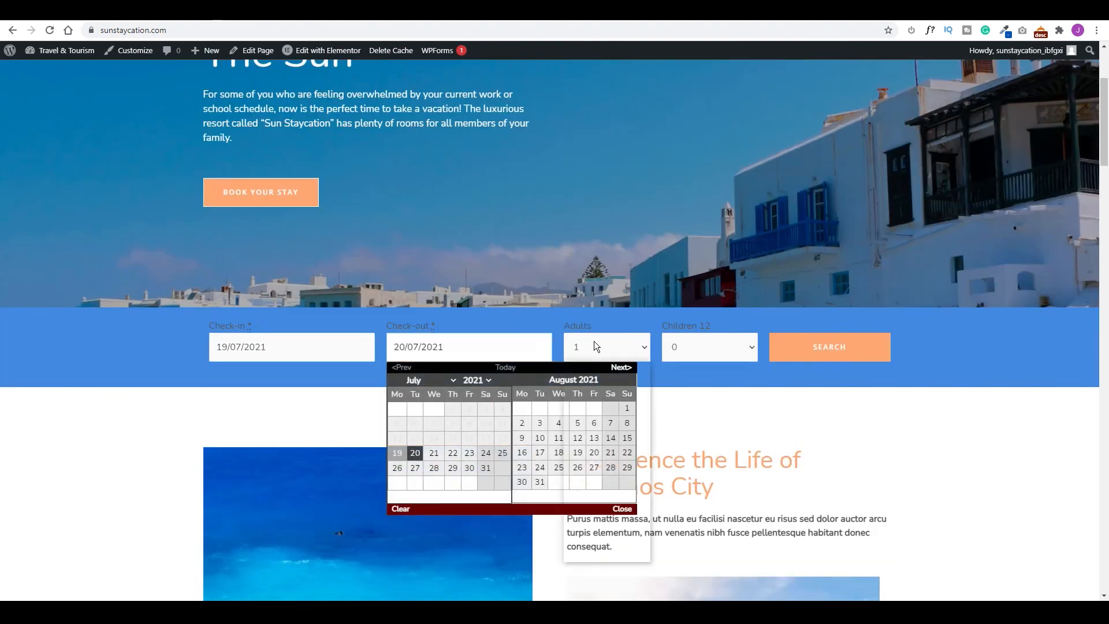
pyautogui.click(593, 344)
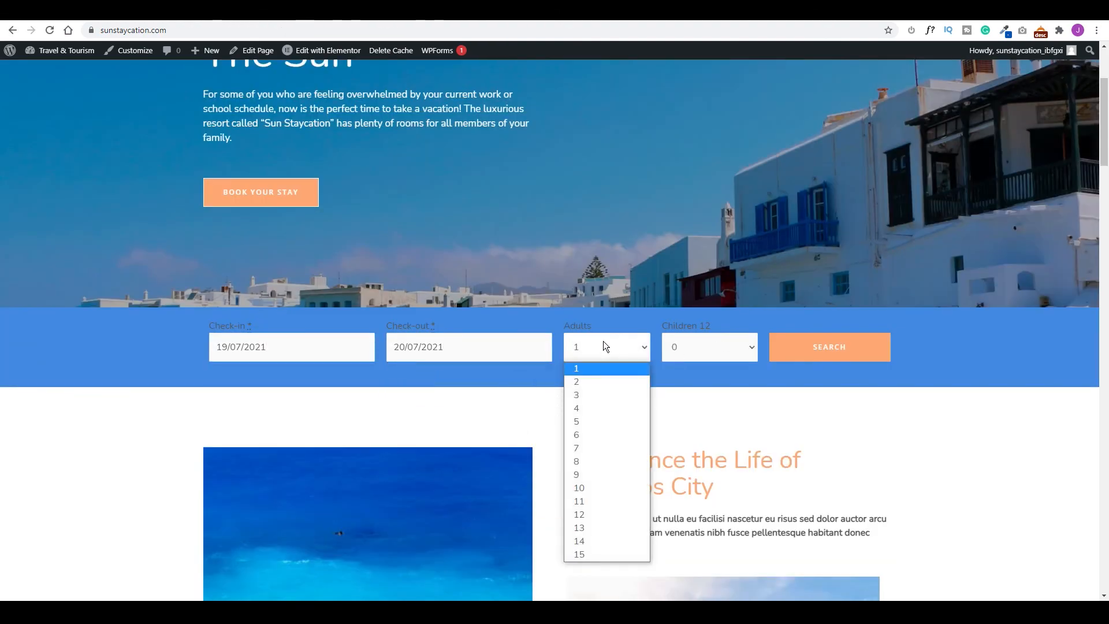
pyautogui.click(346, 351)
pyautogui.click(362, 453)
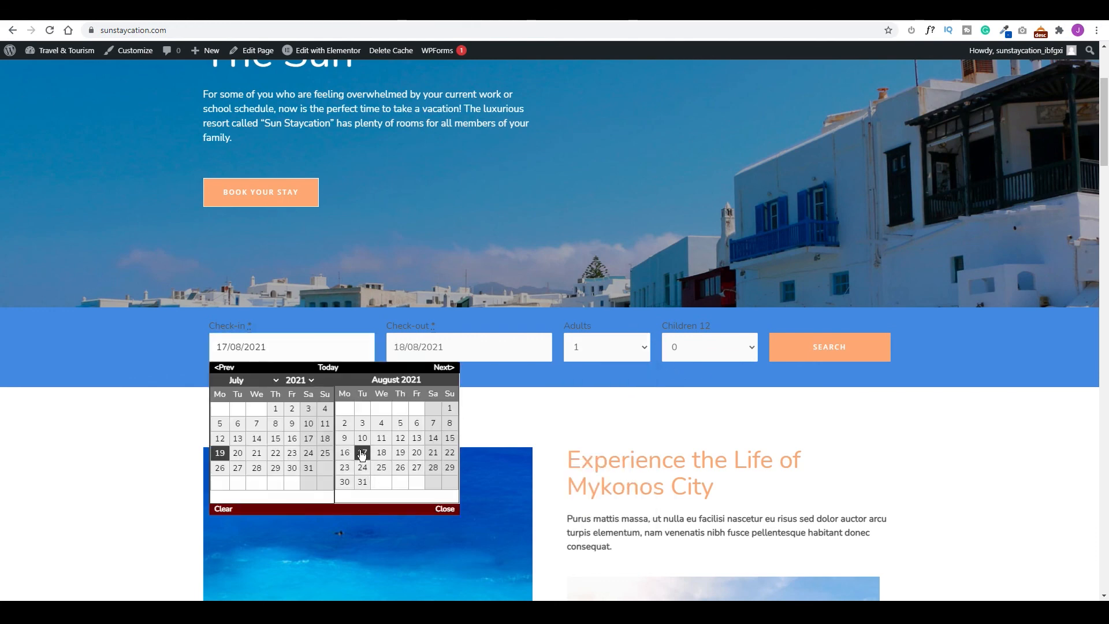
pyautogui.click(460, 350)
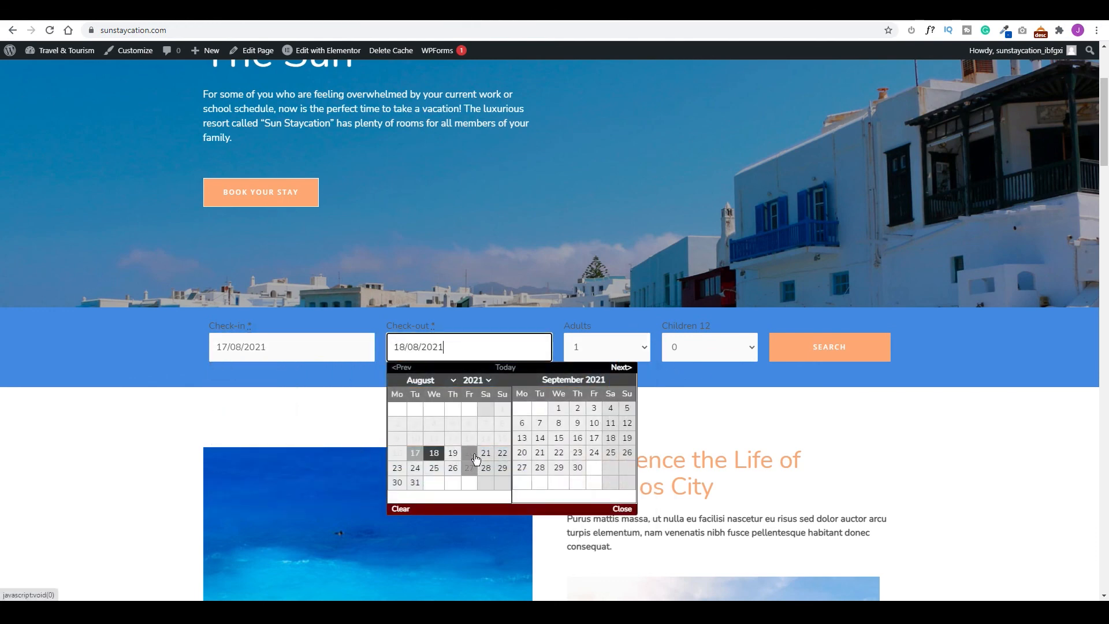
pyautogui.click(469, 454)
pyautogui.click(595, 351)
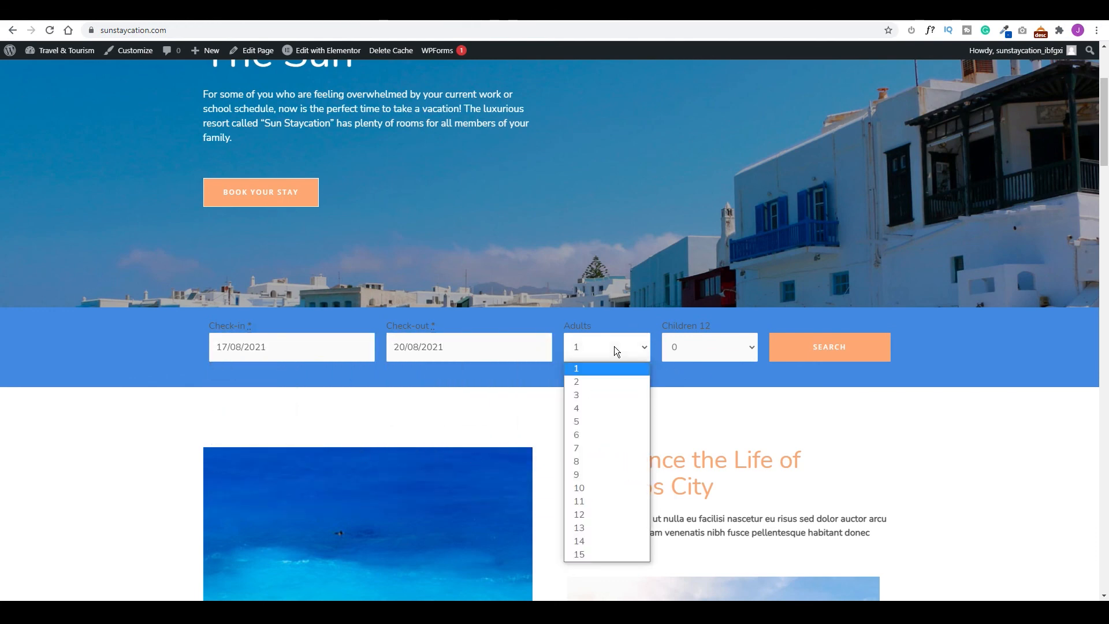
pyautogui.click(594, 383)
# Search availability and scroll the results down to the $450 Double Room.
pyautogui.click(827, 350)
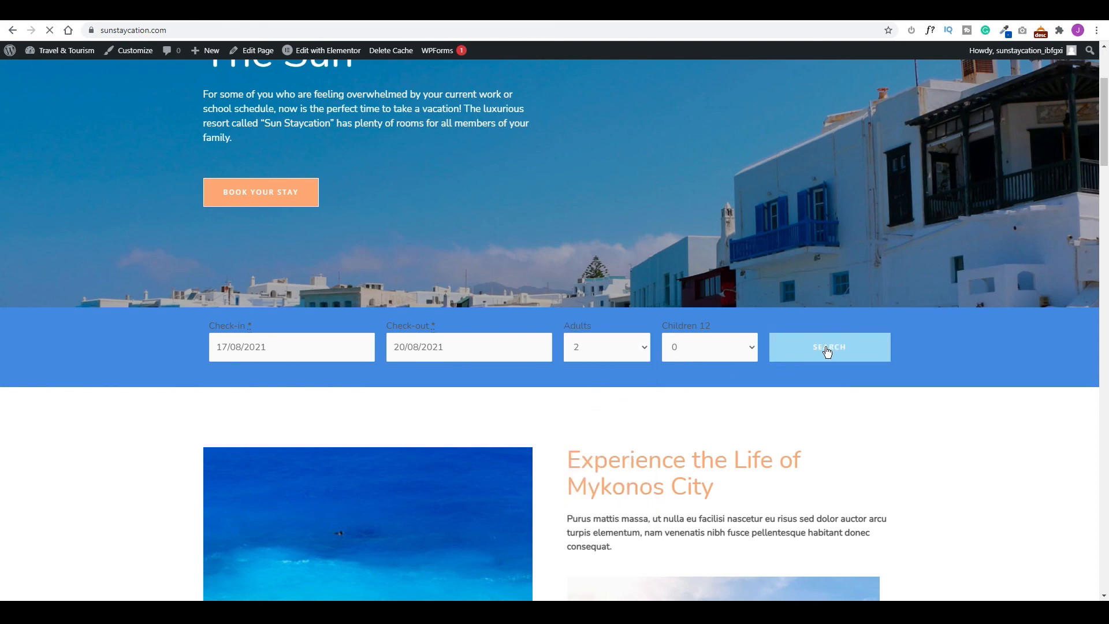
pyautogui.scroll(-10, 445, 285)
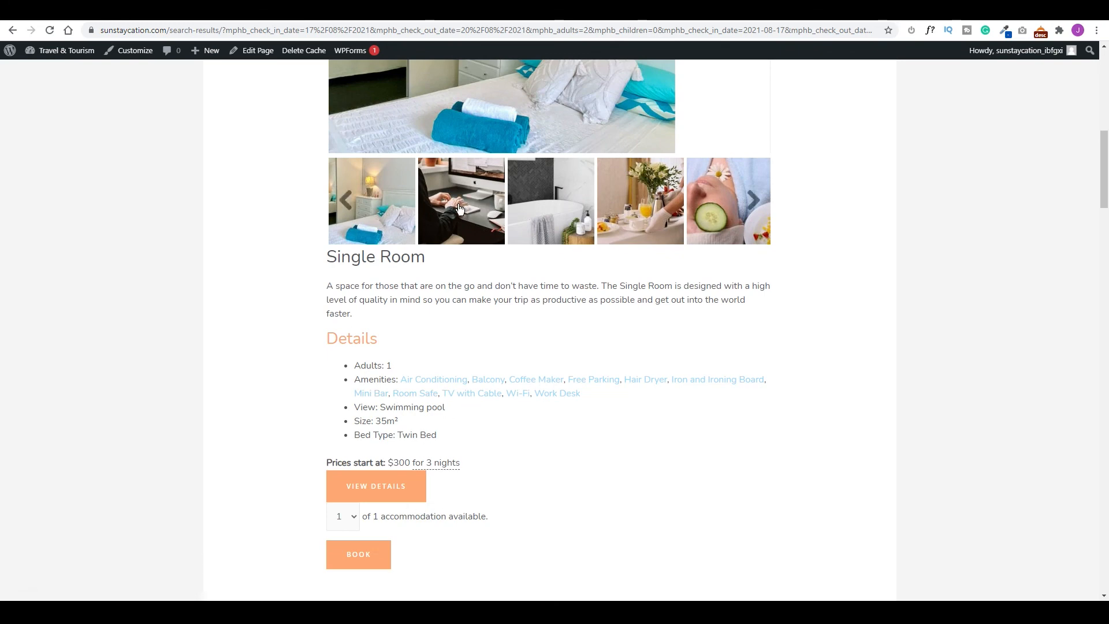
pyautogui.scroll(-4, 470, 252)
pyautogui.scroll(-10, 483, 259)
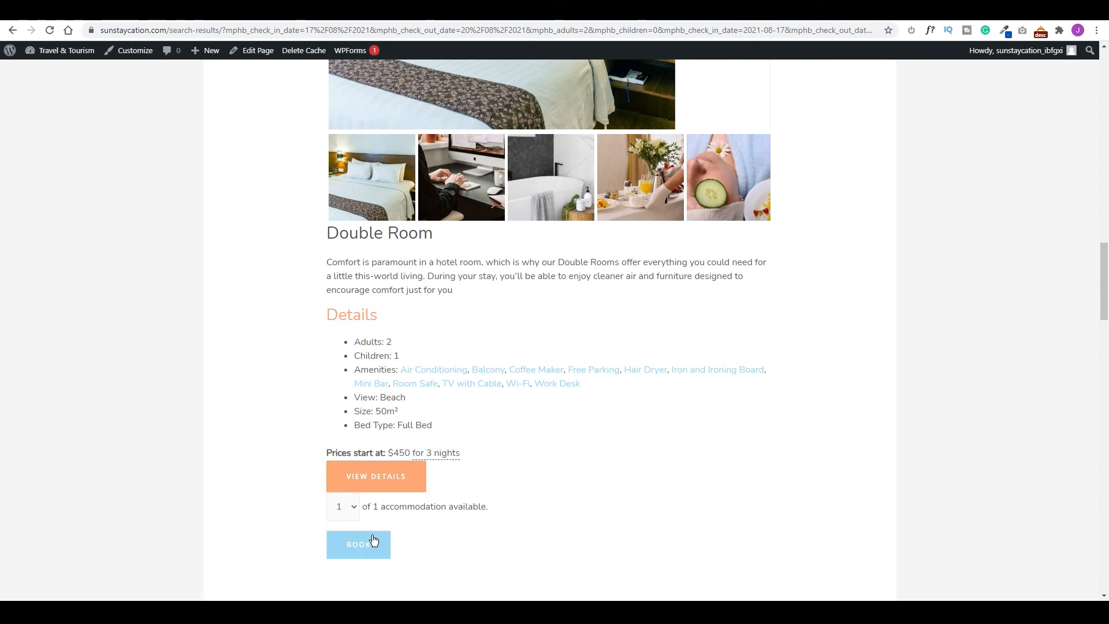
# Open the Double Room details, check its availability, and reserve the recommended Double Room.
pyautogui.click(371, 488)
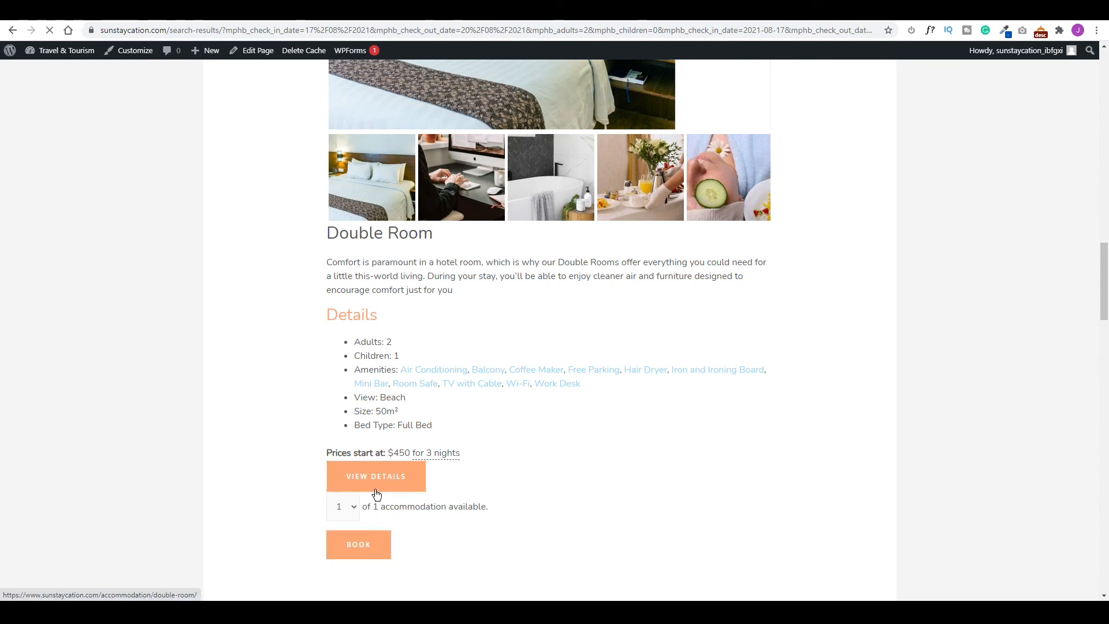
pyautogui.scroll(-10, 486, 298)
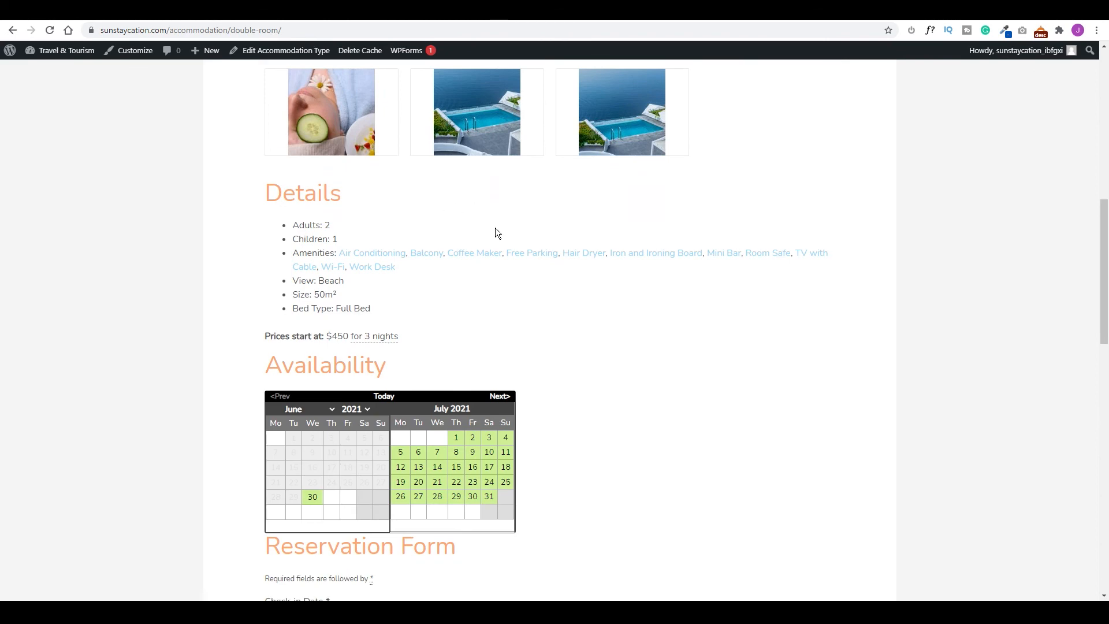
pyautogui.scroll(-4, 614, 398)
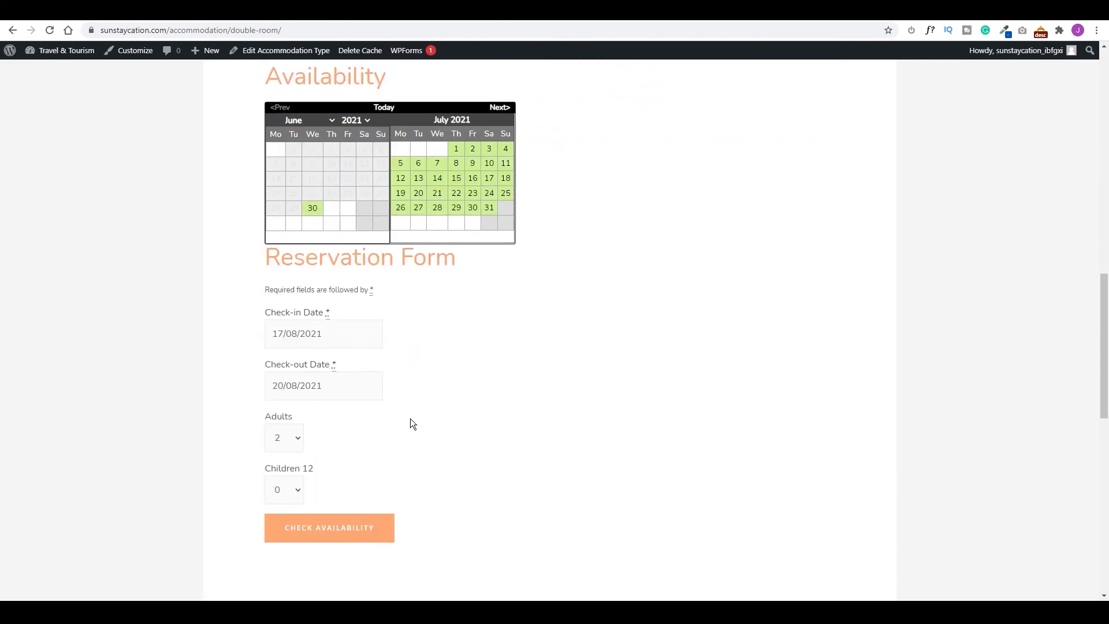
pyautogui.scroll(5, 571, 331)
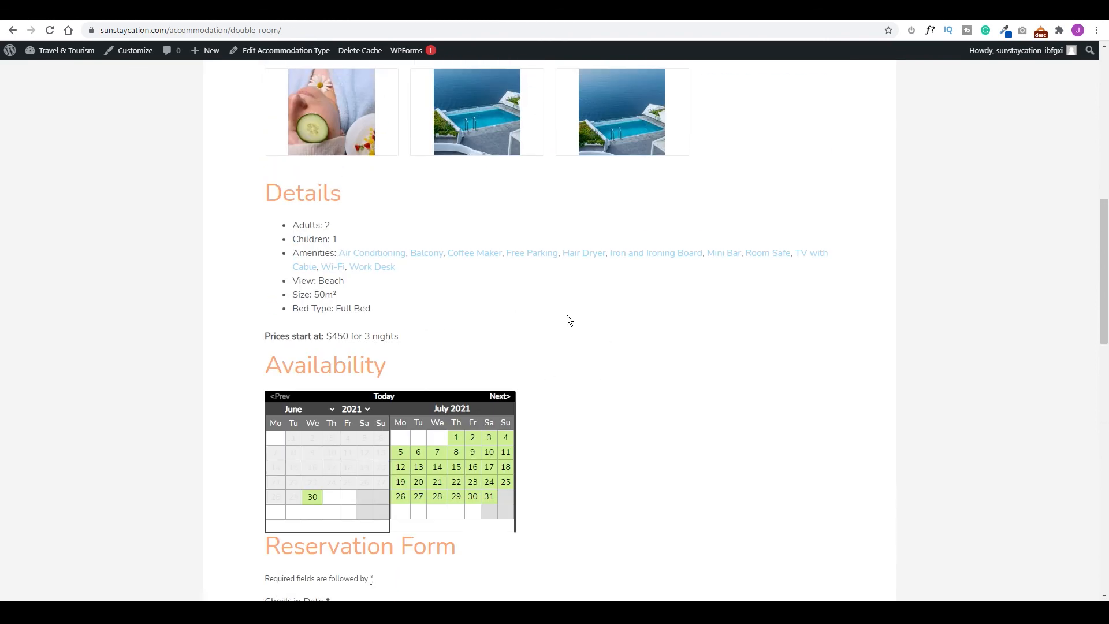
pyautogui.scroll(-5, 562, 307)
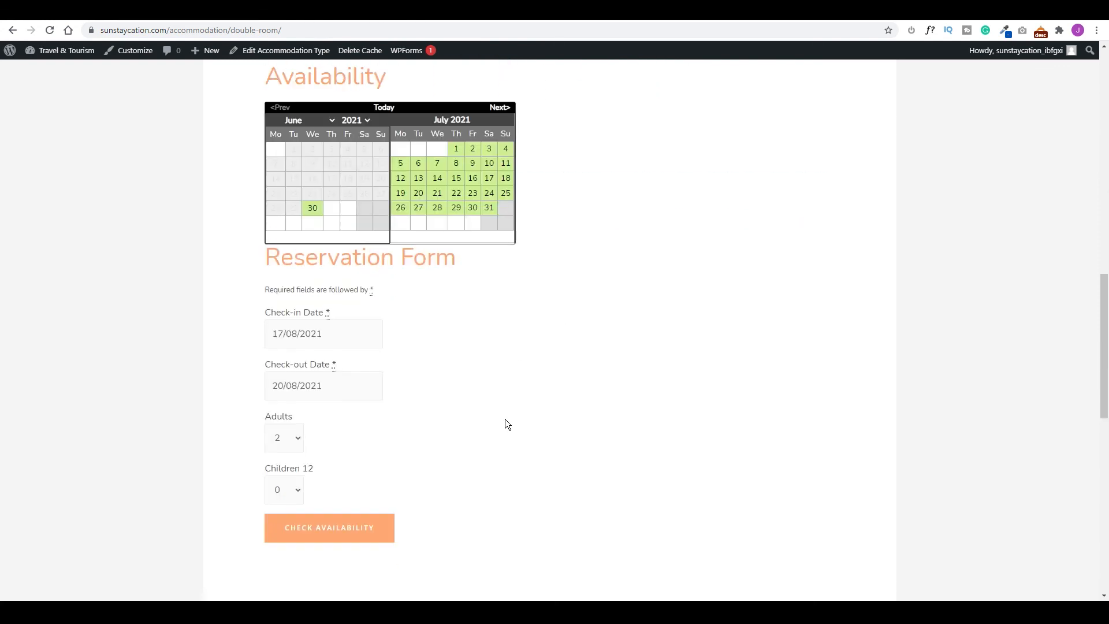
pyautogui.click(333, 537)
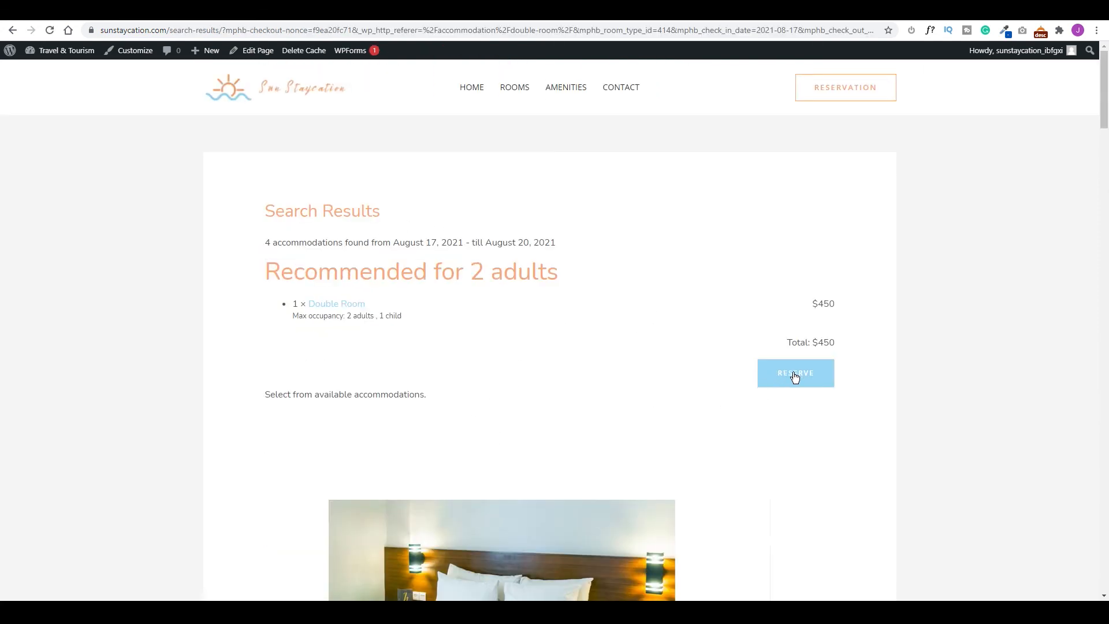
pyautogui.click(328, 375)
# Keep 2 adults and 0 children and choose the Double Room with Breakfast rate.
pyautogui.click(324, 422)
pyautogui.click(368, 415)
pyautogui.click(358, 445)
pyautogui.scroll(-3, 302, 363)
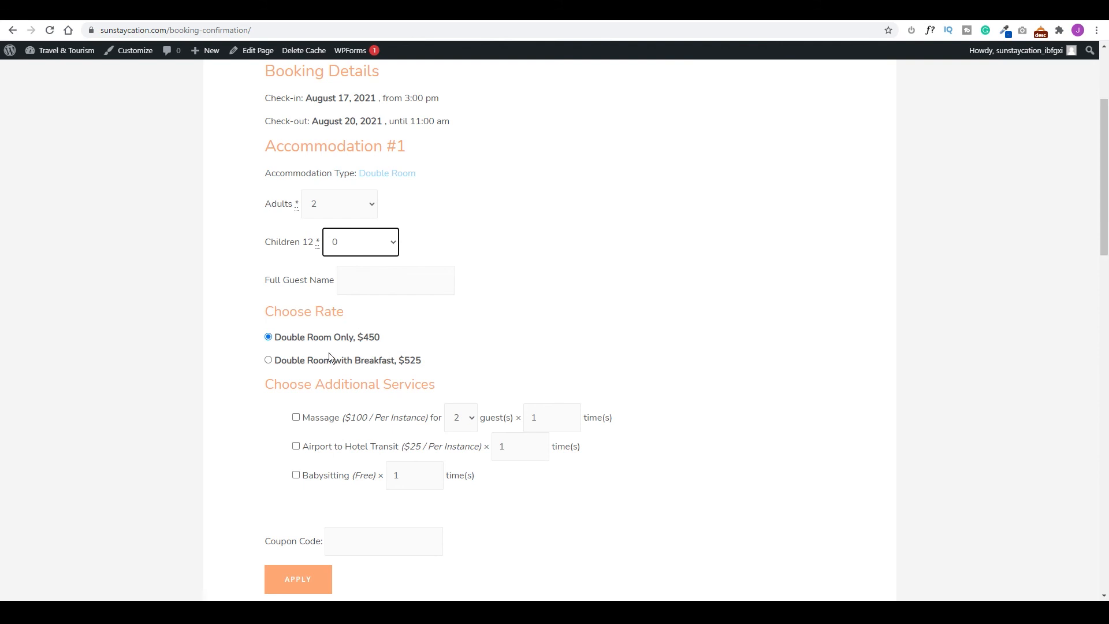
pyautogui.click(269, 359)
# Add Massage for 2 guests and Babysitting with Children 12 set to 1.
pyautogui.scroll(-3, 331, 257)
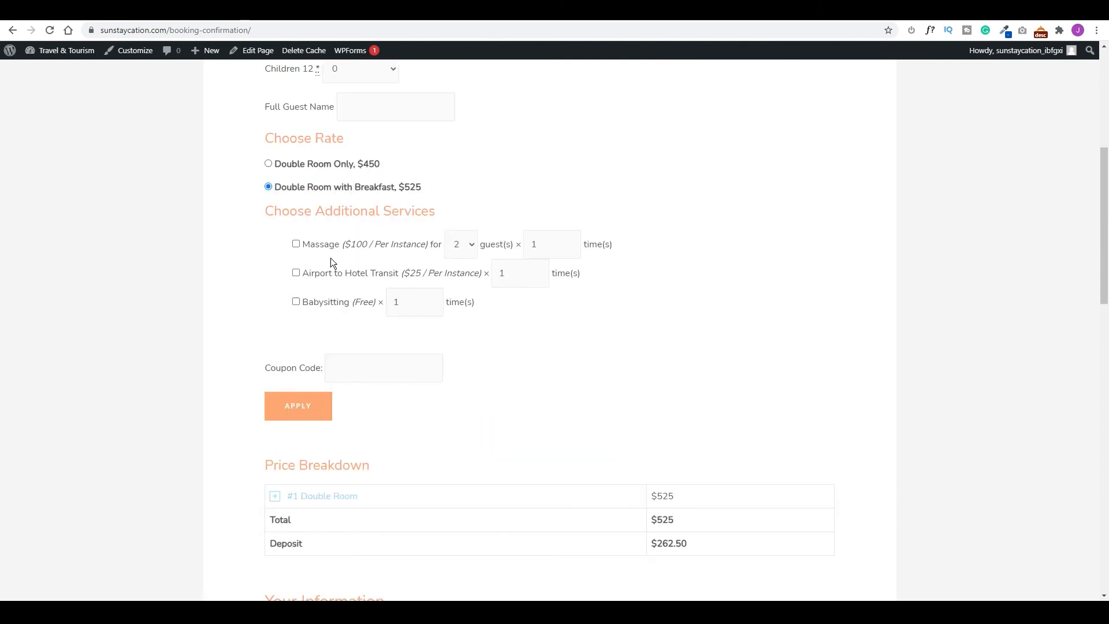
pyautogui.click(296, 244)
pyautogui.click(462, 245)
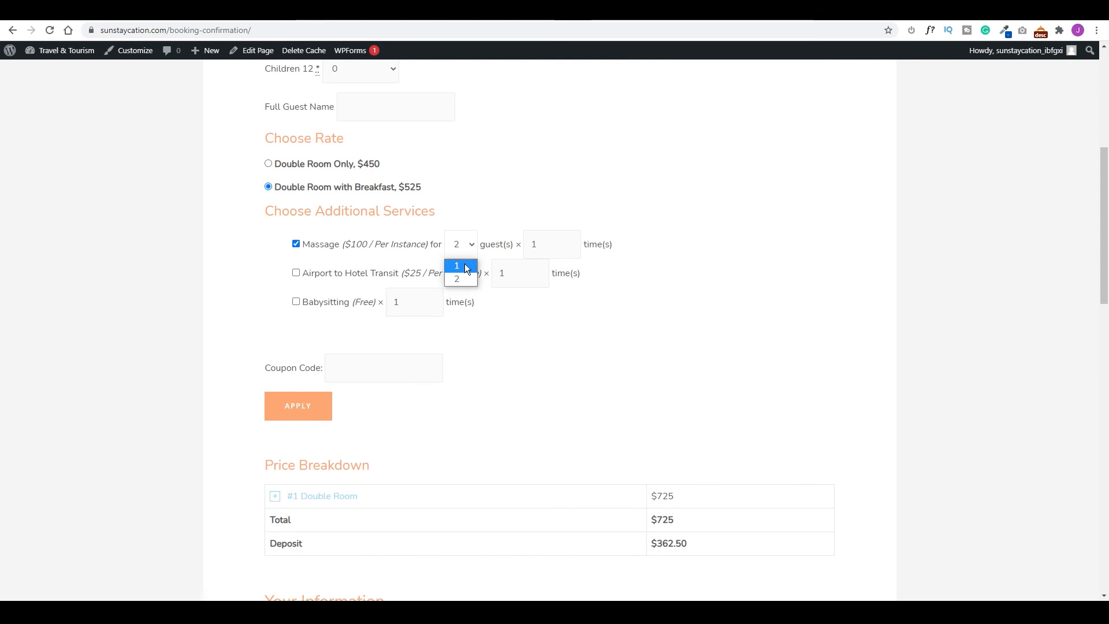
pyautogui.click(462, 283)
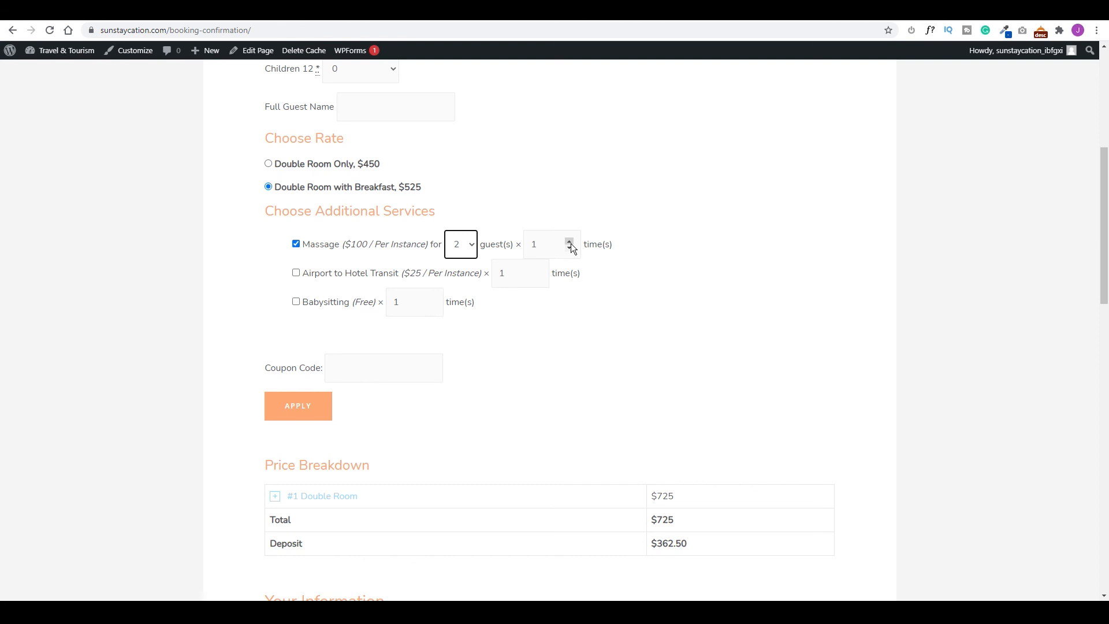
pyautogui.click(296, 301)
pyautogui.scroll(3, 323, 266)
pyautogui.click(362, 242)
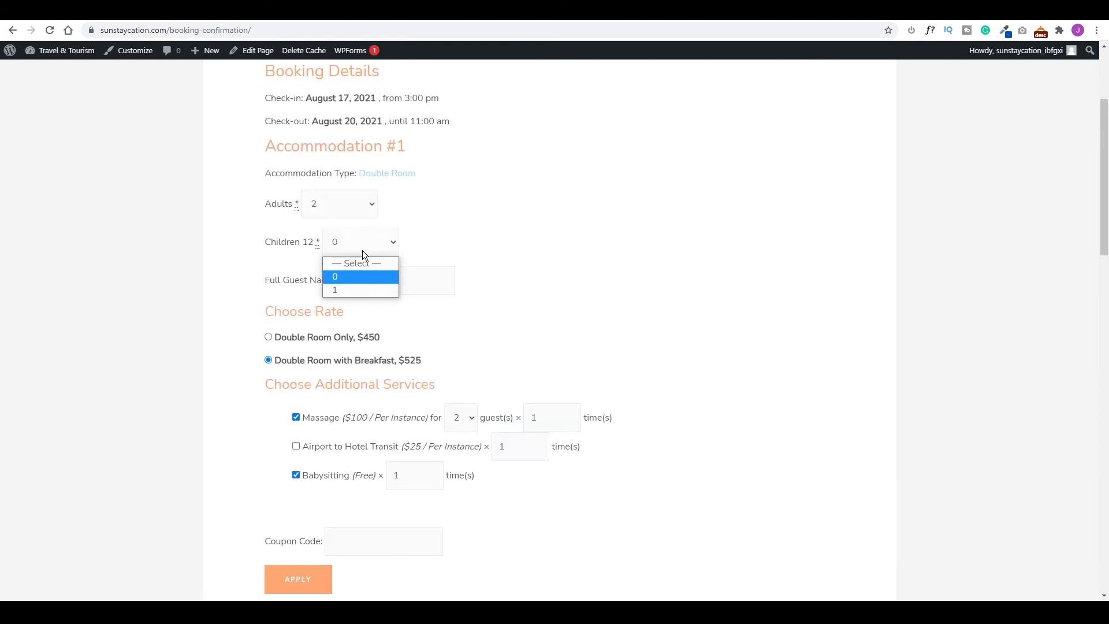
pyautogui.click(343, 289)
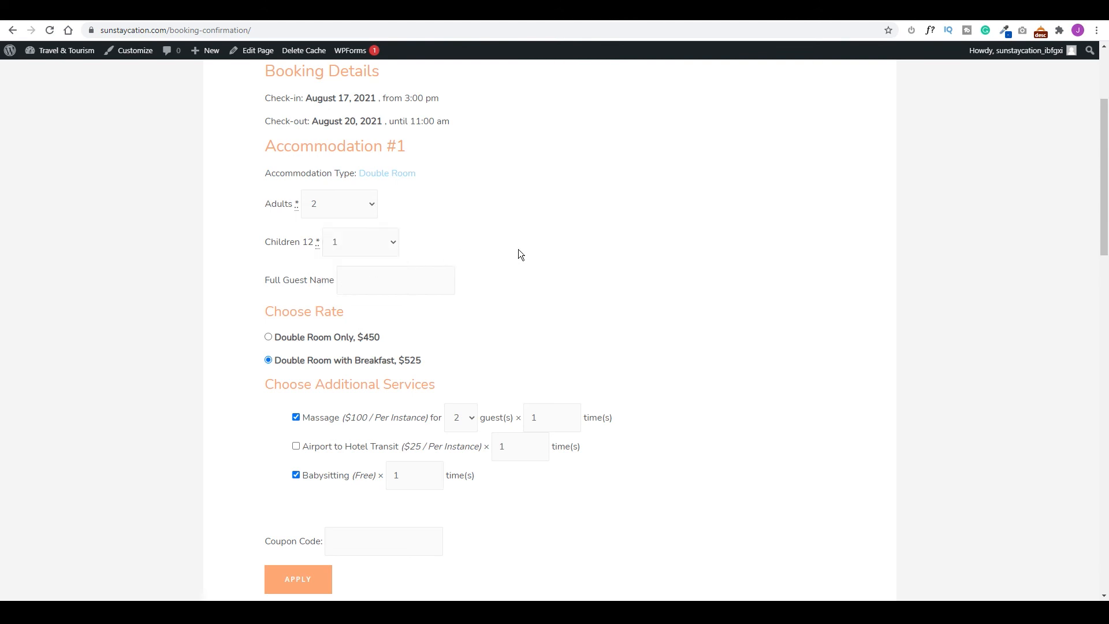
# Review the $725 booking total, then return to the Rooms page editor.
pyautogui.scroll(-3, 258, 369)
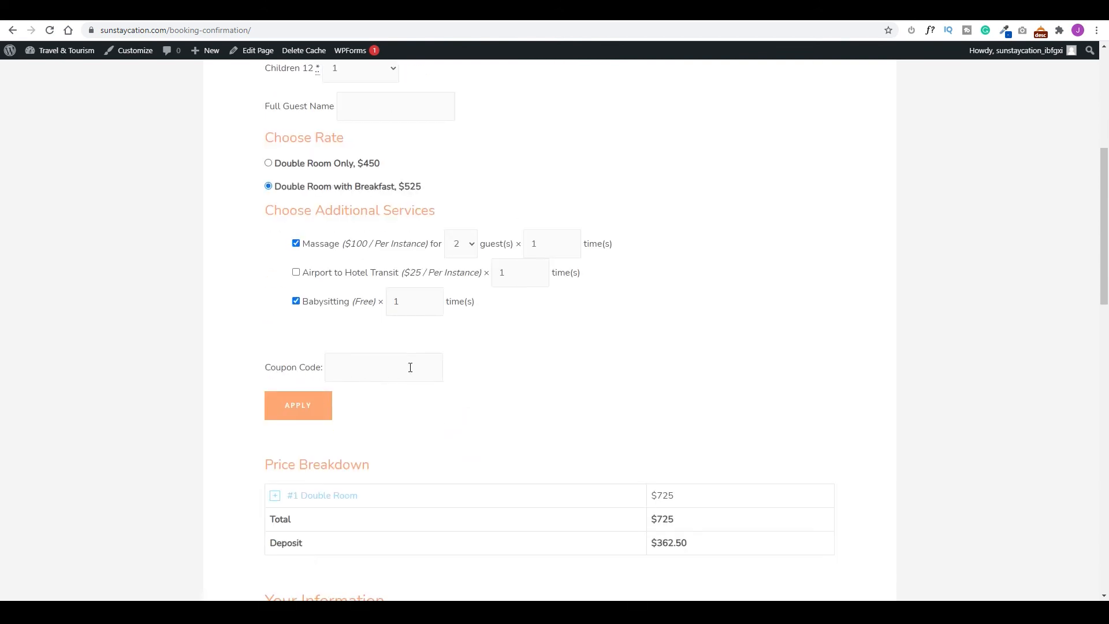
pyautogui.scroll(-2, 522, 383)
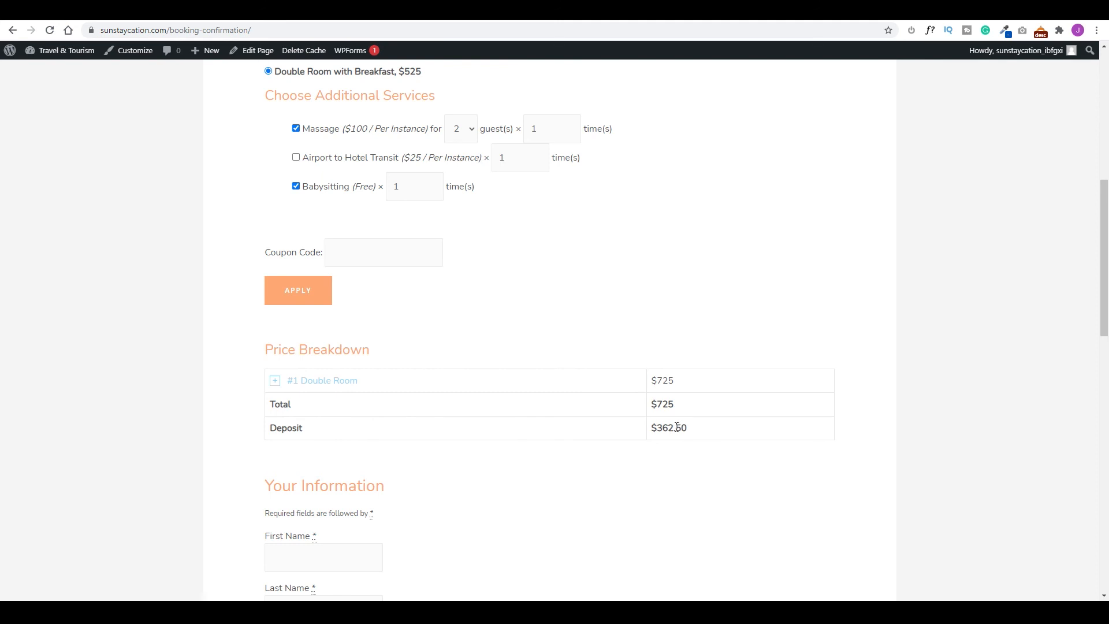
pyautogui.scroll(-12, 560, 387)
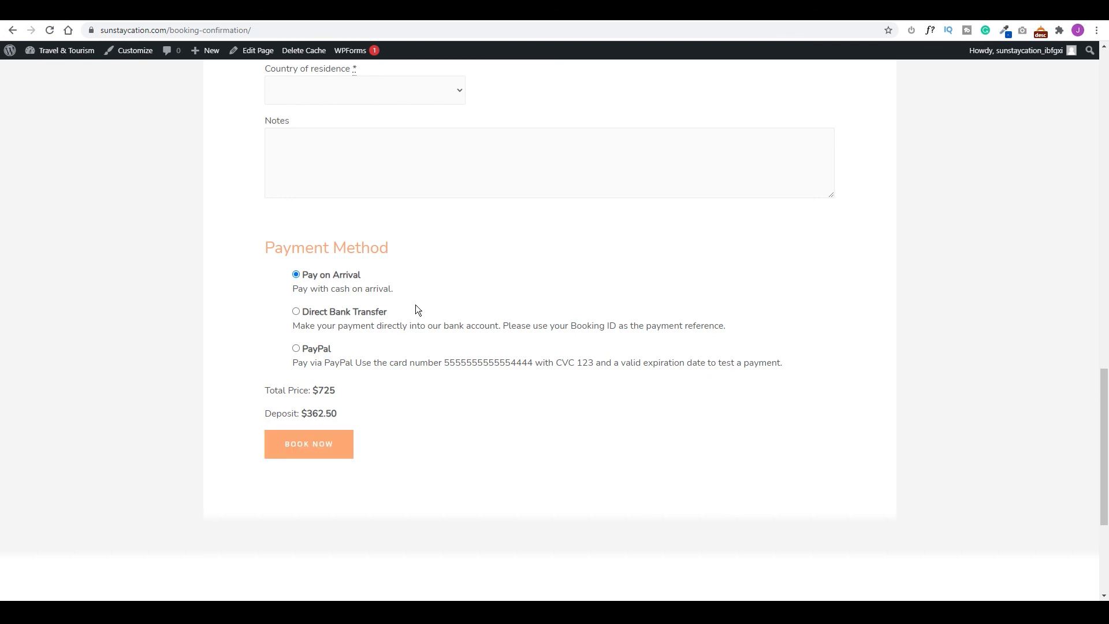
pyautogui.scroll(15, 414, 304)
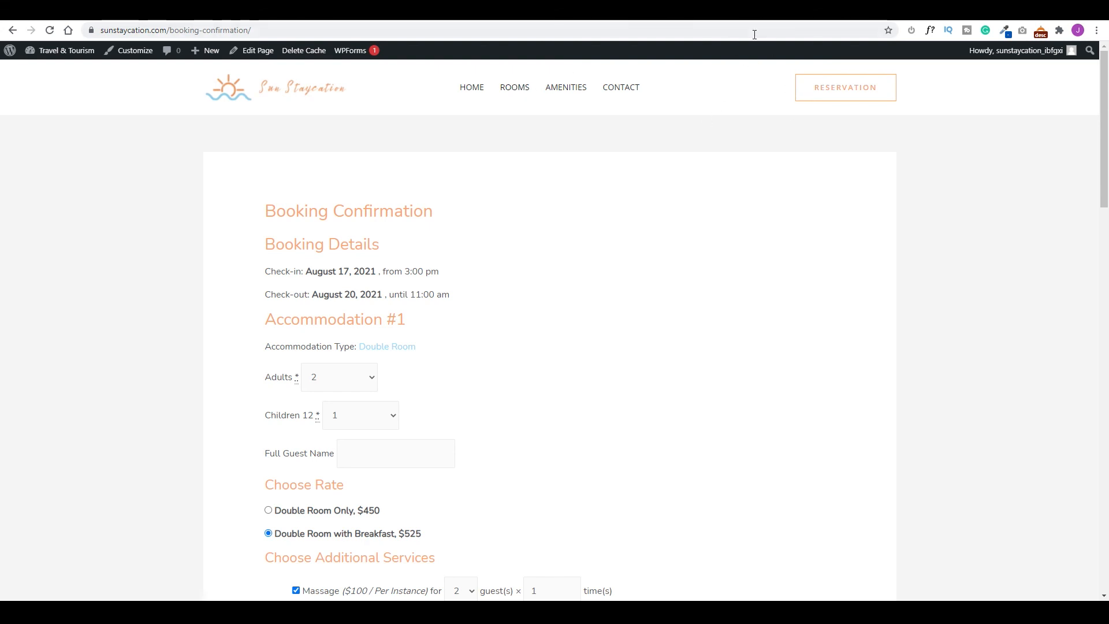
pyautogui.click(742, 17)
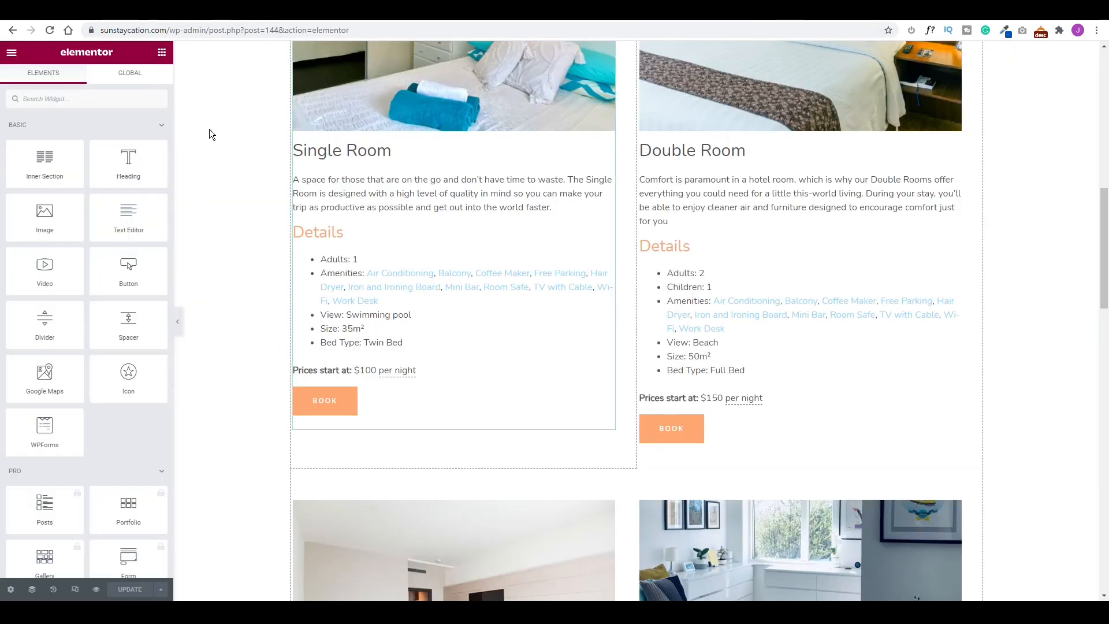
# Exit Elementor and open the Search Availability page in a new tab to copy its URL.
pyautogui.click(8, 55)
pyautogui.click(64, 251)
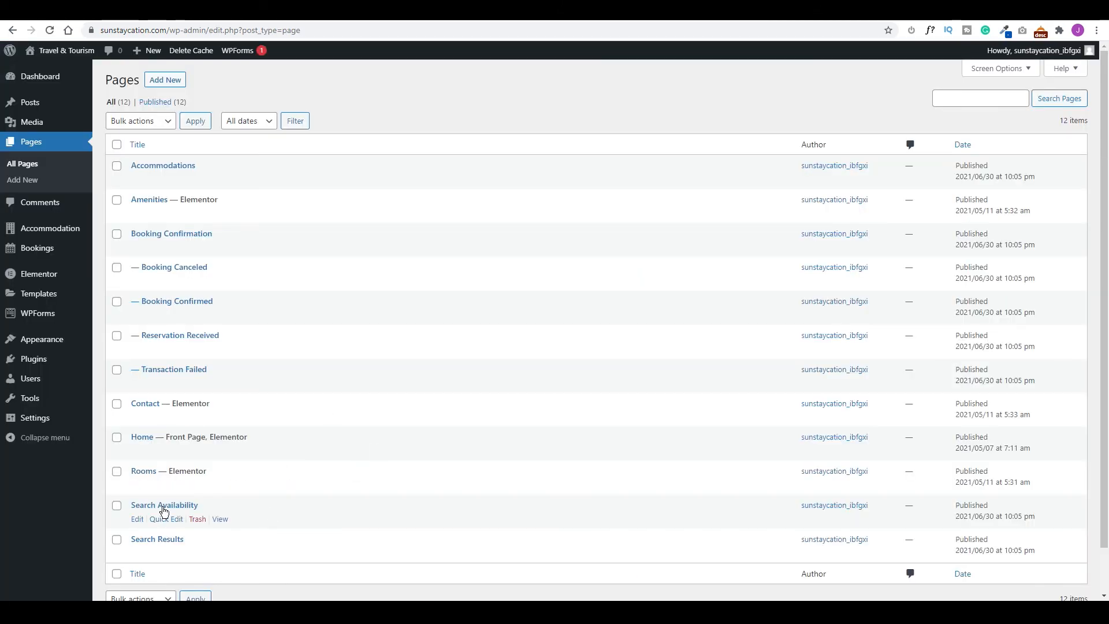
pyautogui.rightClick(220, 518)
pyautogui.click(263, 426)
pyautogui.hotkey('ctrl', 'Tab')
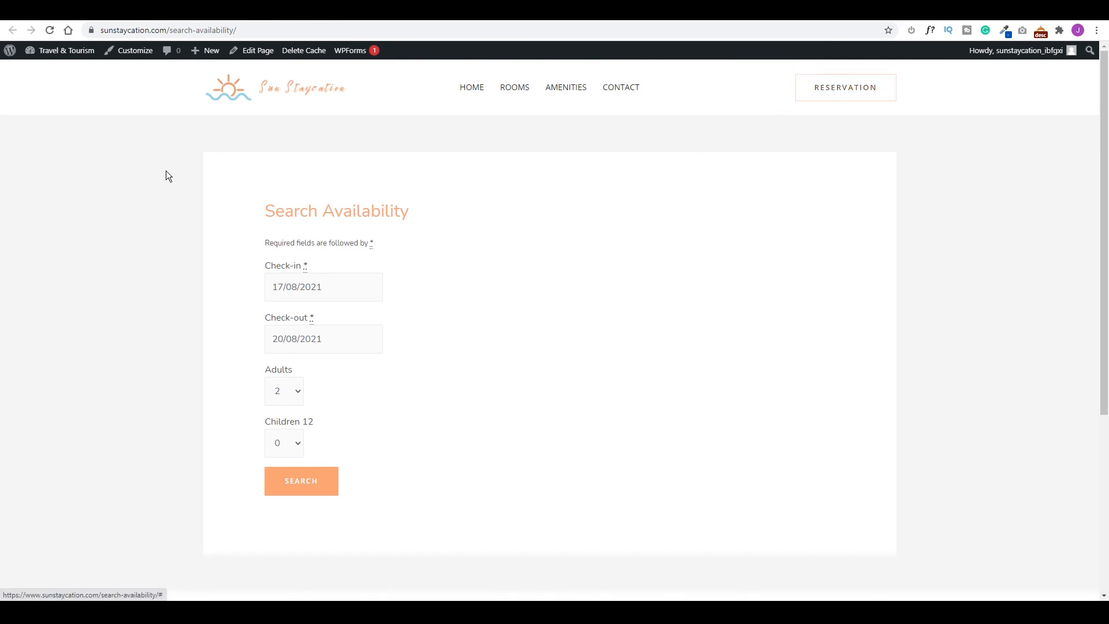
pyautogui.click(259, 29)
pyautogui.hotkey('ctrl', 'c')
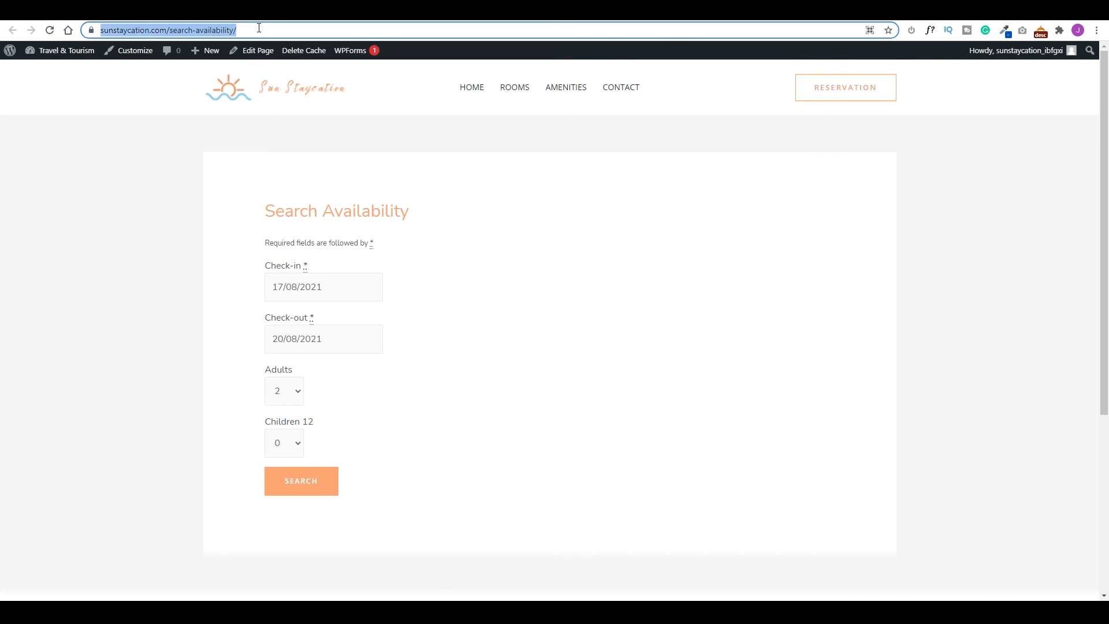
# Paste the Search Availability URL into the header Reservation button link, publish, and test it from home.
pyautogui.click(133, 53)
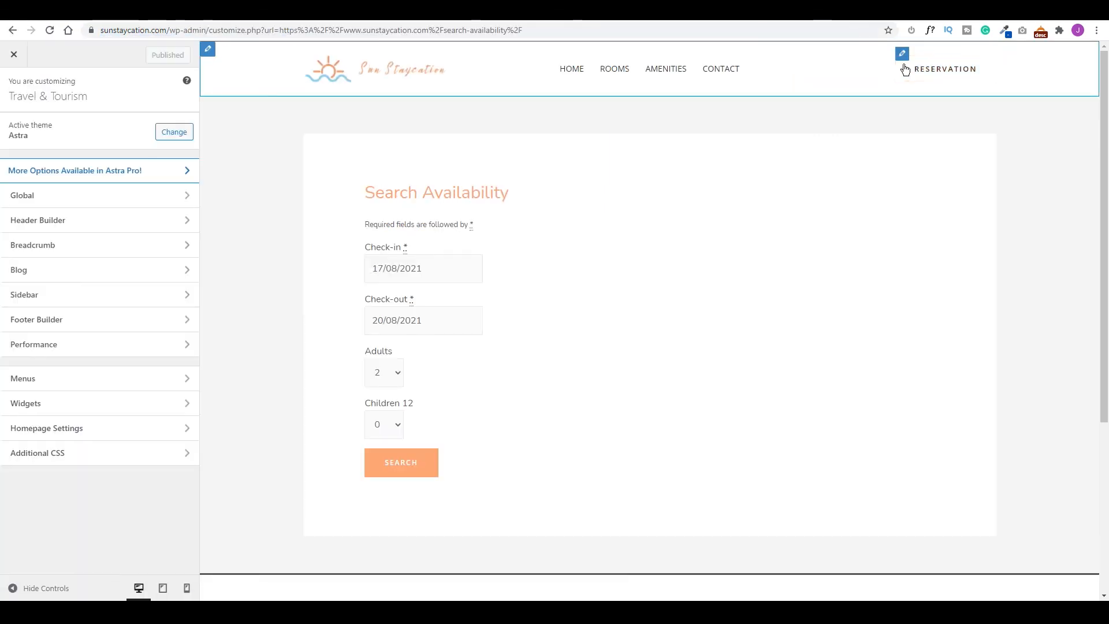
pyautogui.click(902, 54)
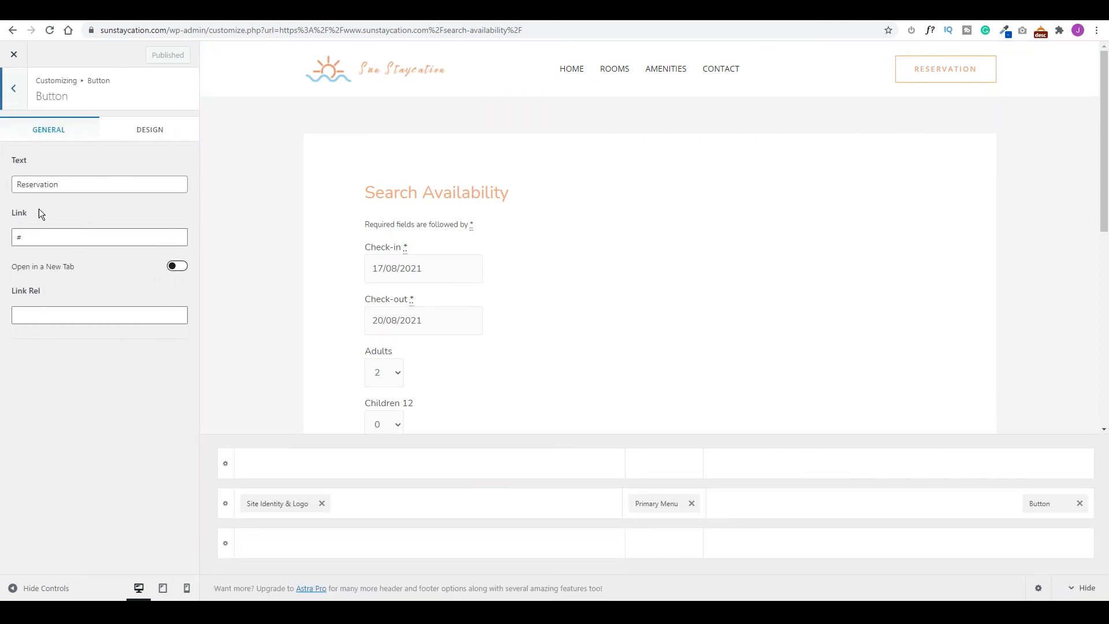
pyautogui.moveTo(26, 237); pyautogui.dragTo(7, 234)
pyautogui.hotkey('ctrl', 'v')
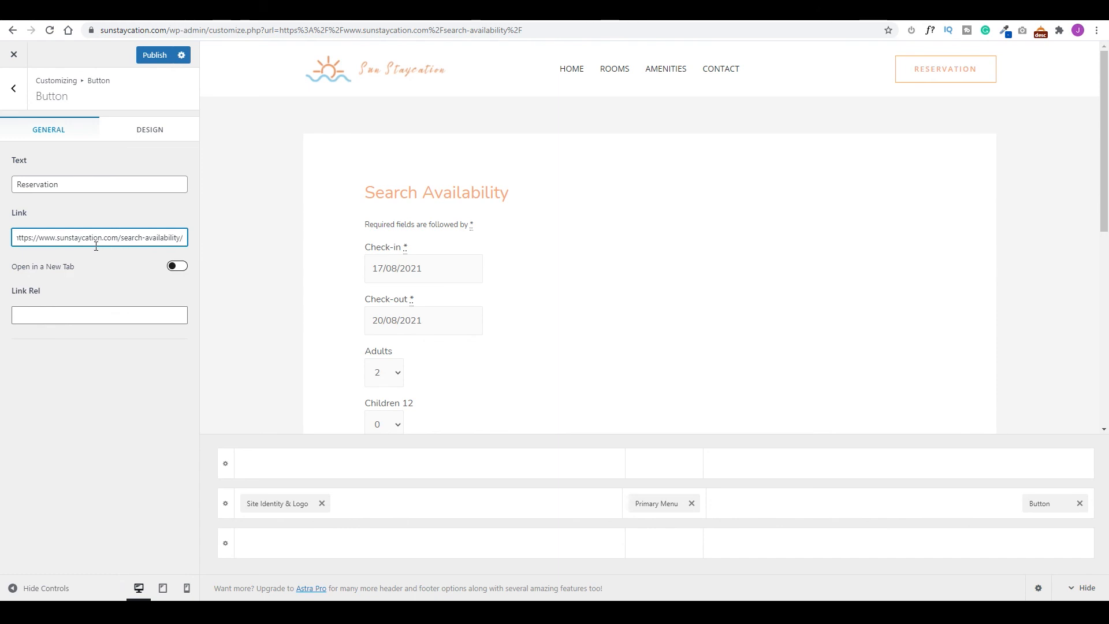
pyautogui.click(153, 56)
pyautogui.click(14, 53)
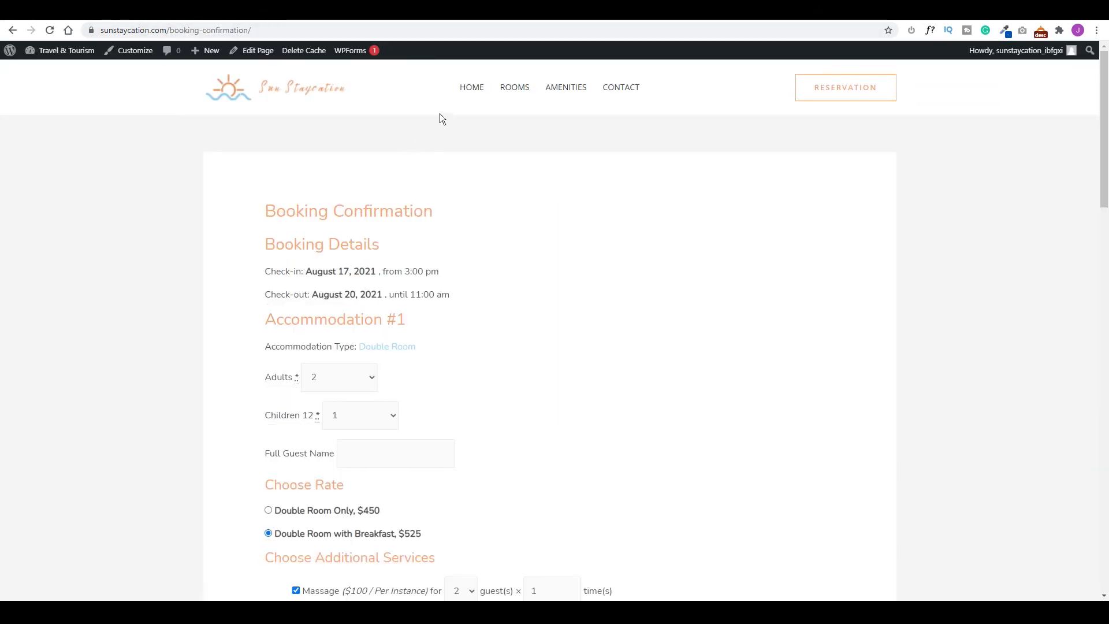
pyautogui.click(275, 89)
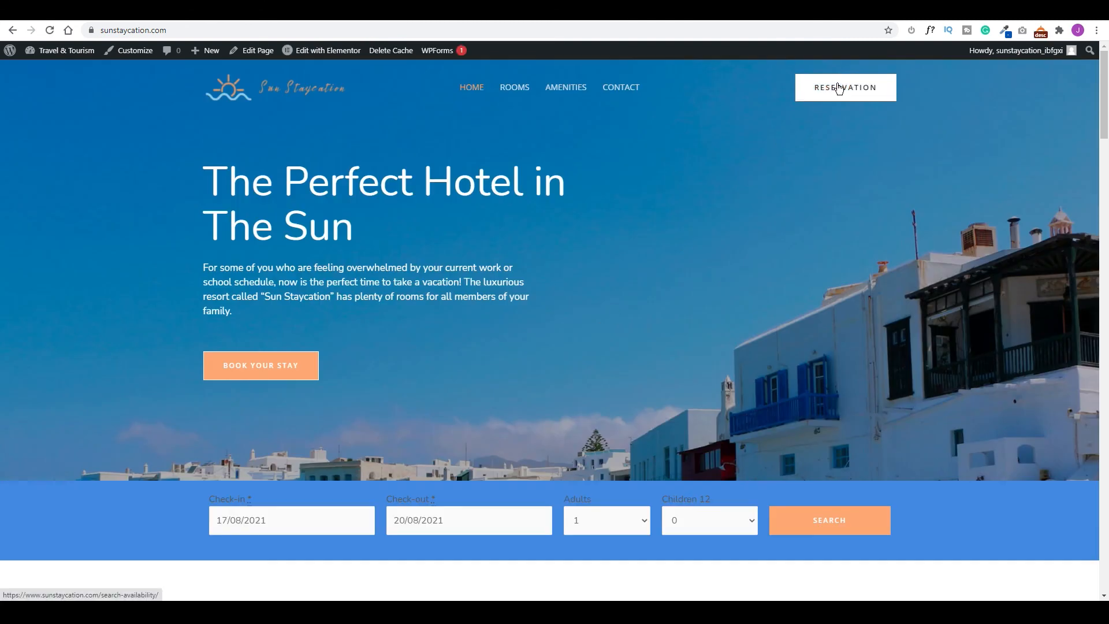
pyautogui.click(836, 91)
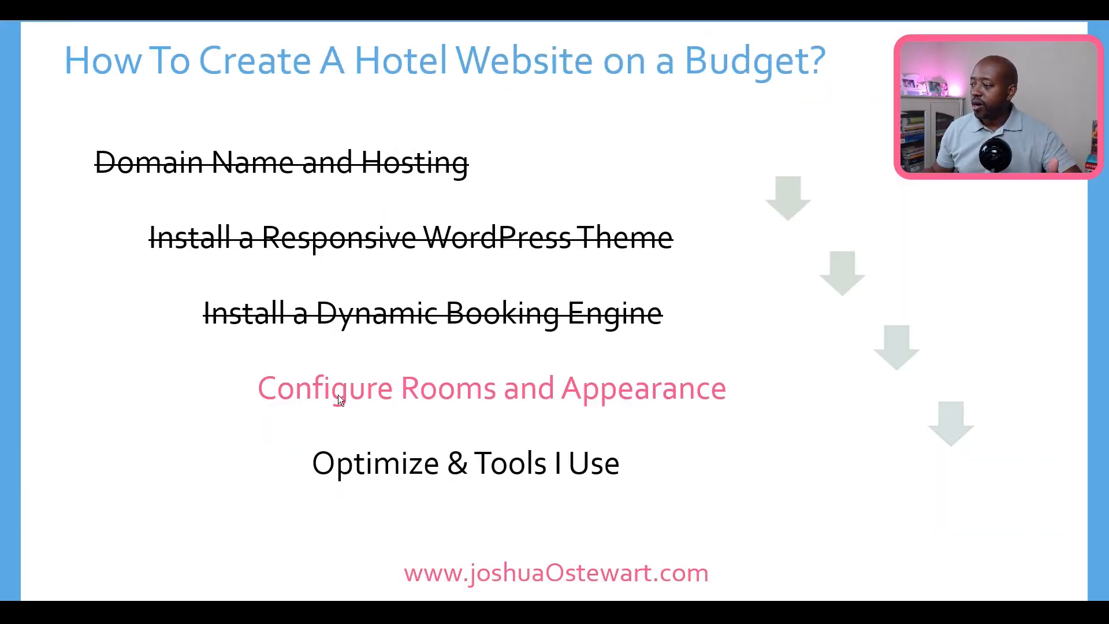
# Advance the outline slide to strike through Configure Rooms and Appearance and highlight Optimize & Tools I Use.
pyautogui.click(570, 390)
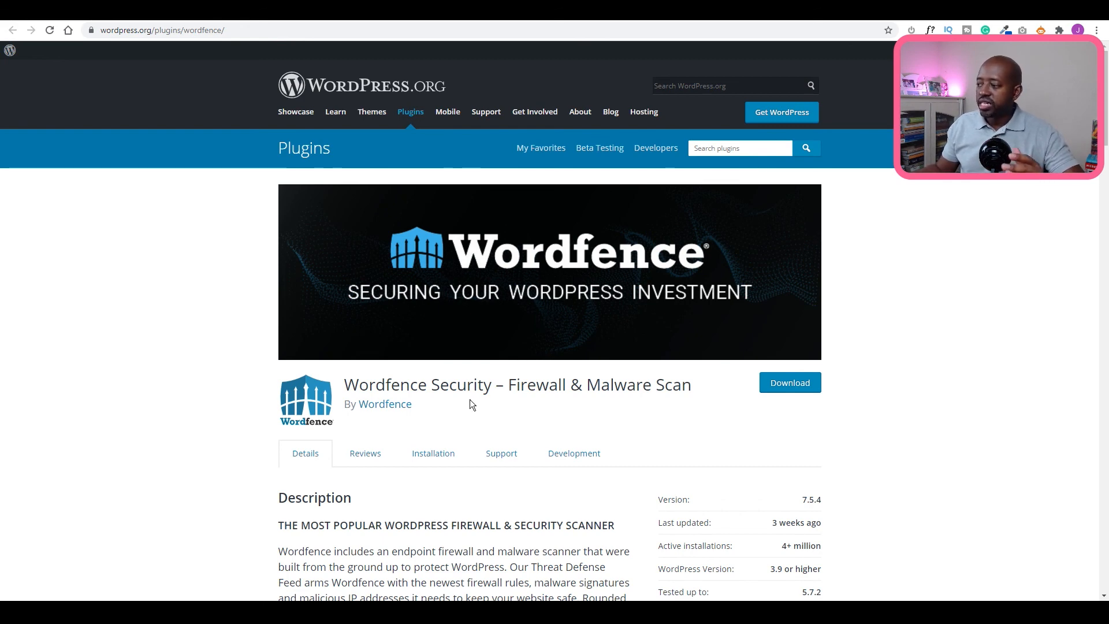
# Scroll through the Wordfence Security plugin page, then switch to the MalCare site tab.
pyautogui.scroll(-4, 475, 396)
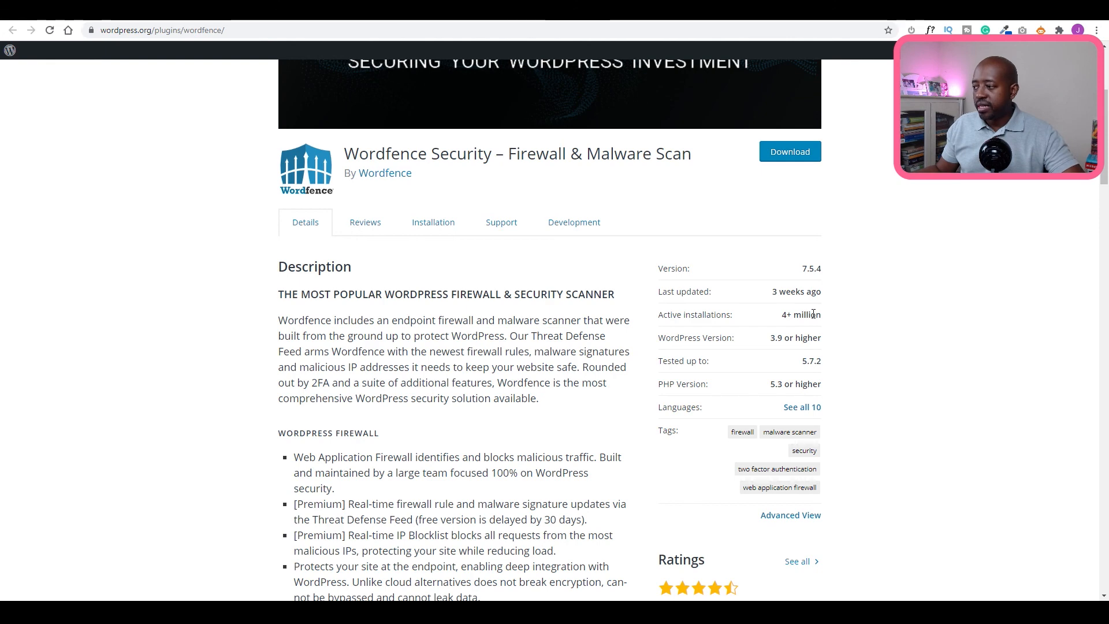
pyautogui.scroll(4, 488, 381)
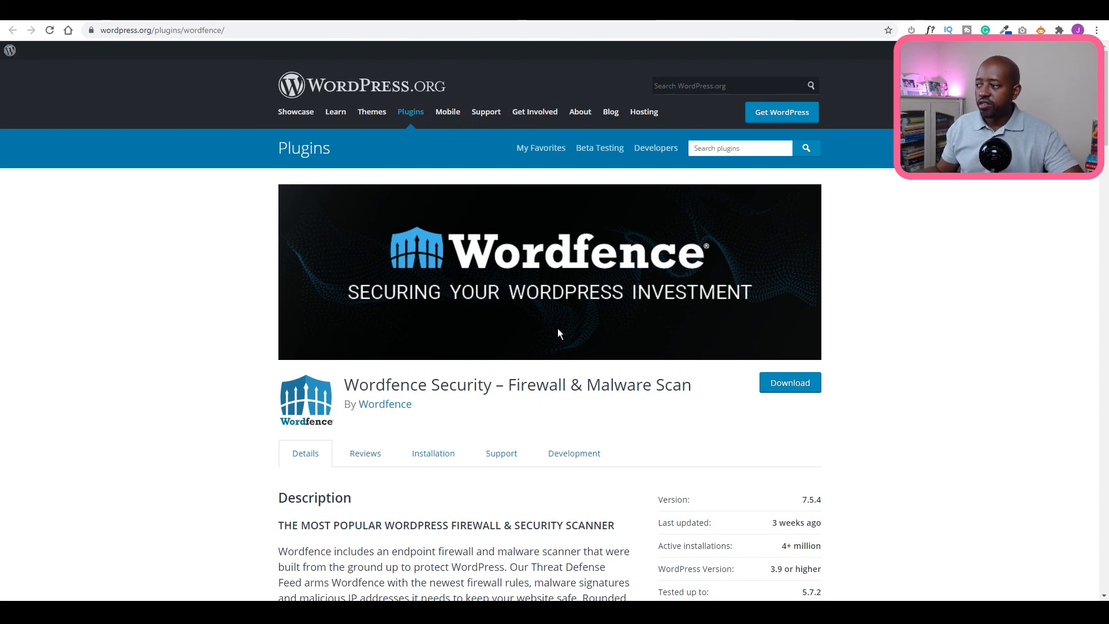
pyautogui.click(529, 18)
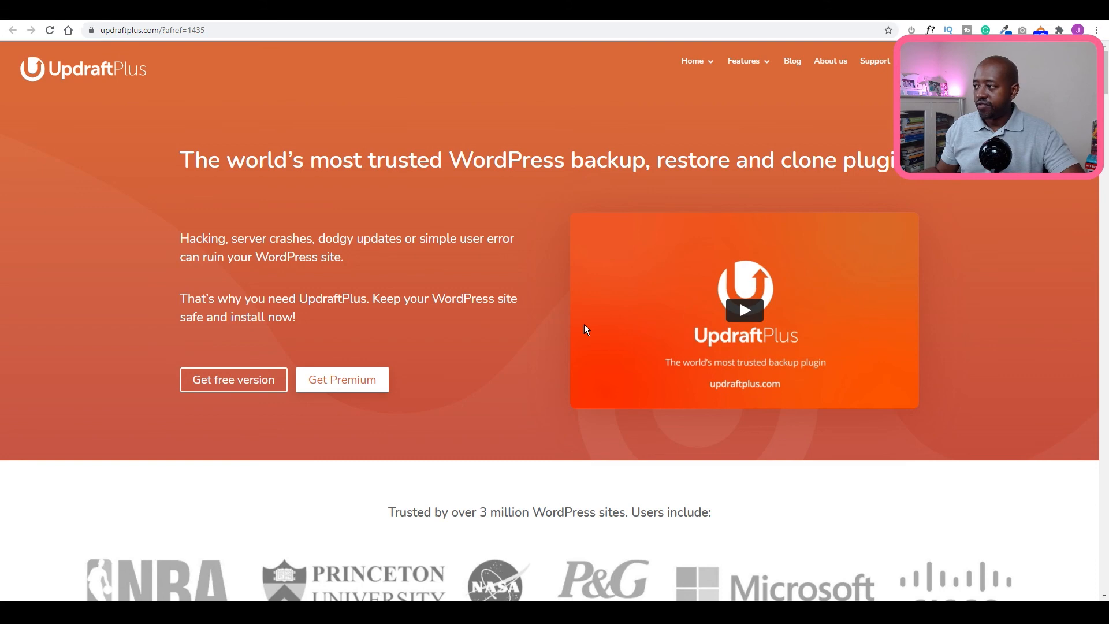
# Show the rankmath.com tab, then the wpml.org multilingual plugin tab.
pyautogui.click(577, 11)
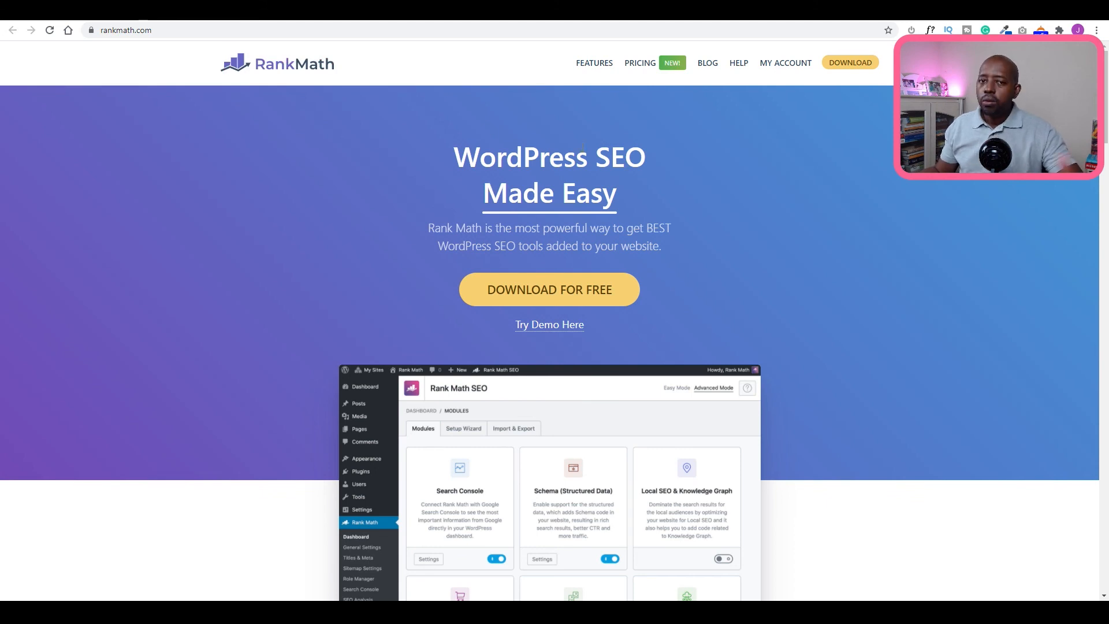
pyautogui.click(583, 12)
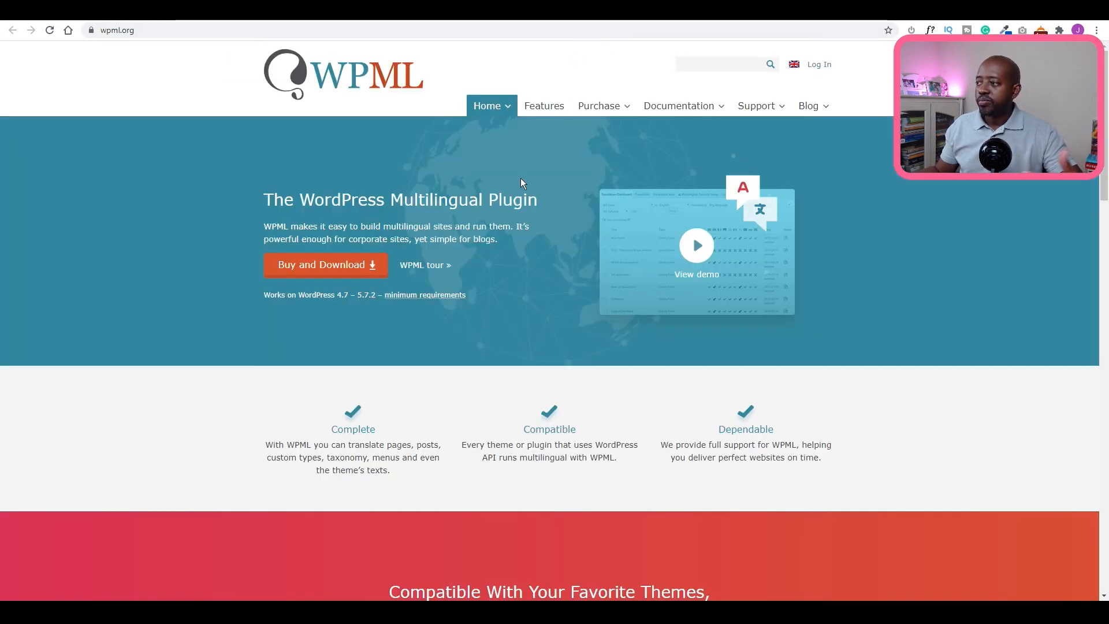